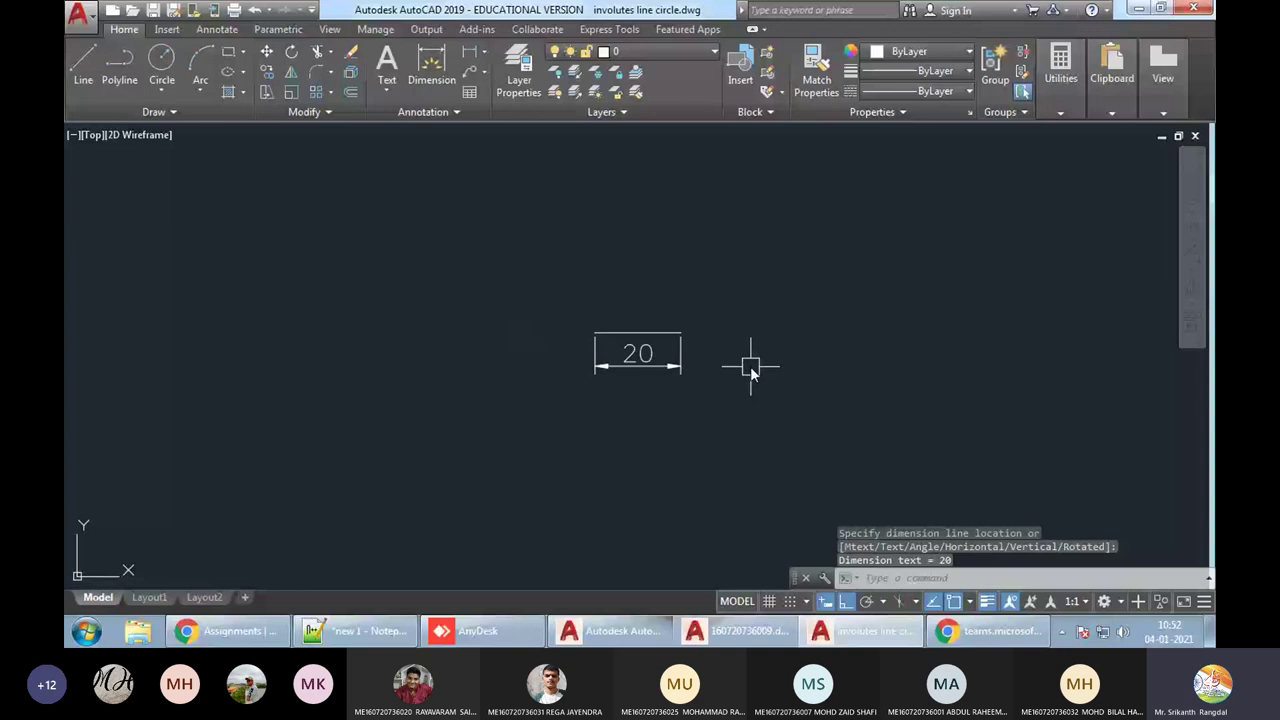
Paste the copied text label beside the left end of the 20-unit line and change it to A
{"action": "key", "text": "Escape"}
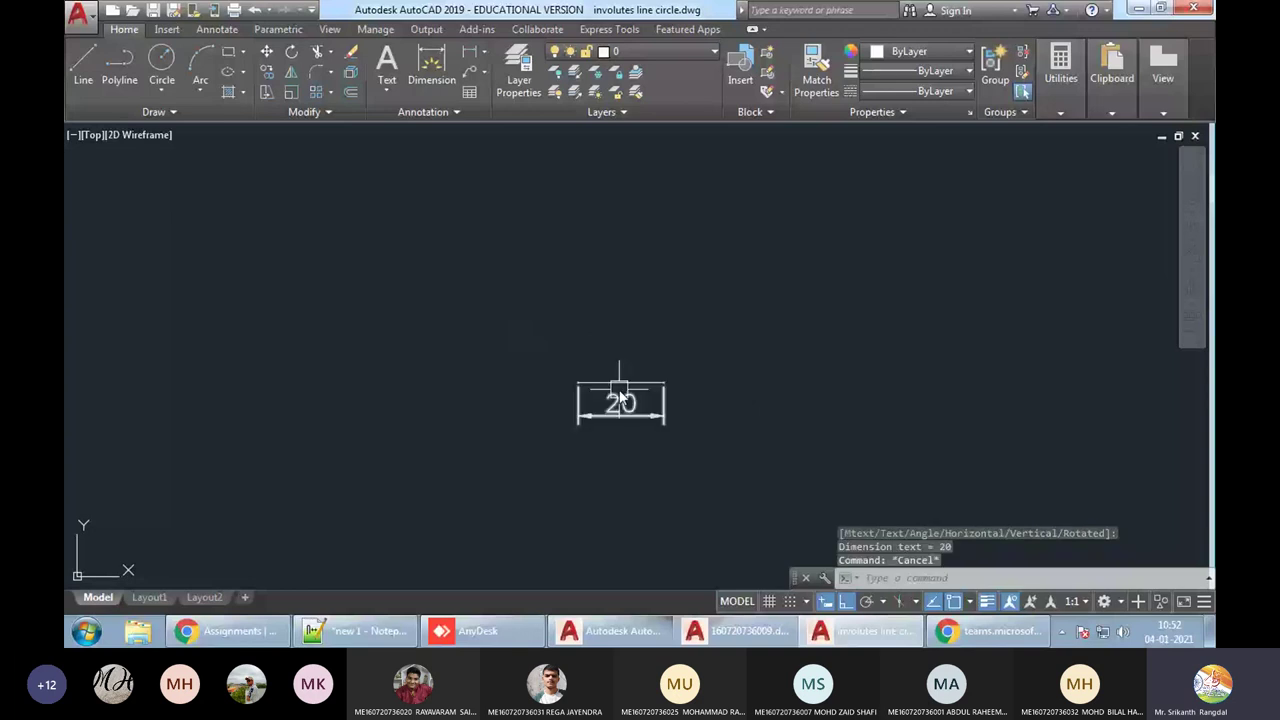
{"action": "key", "text": "ctrl+v"}
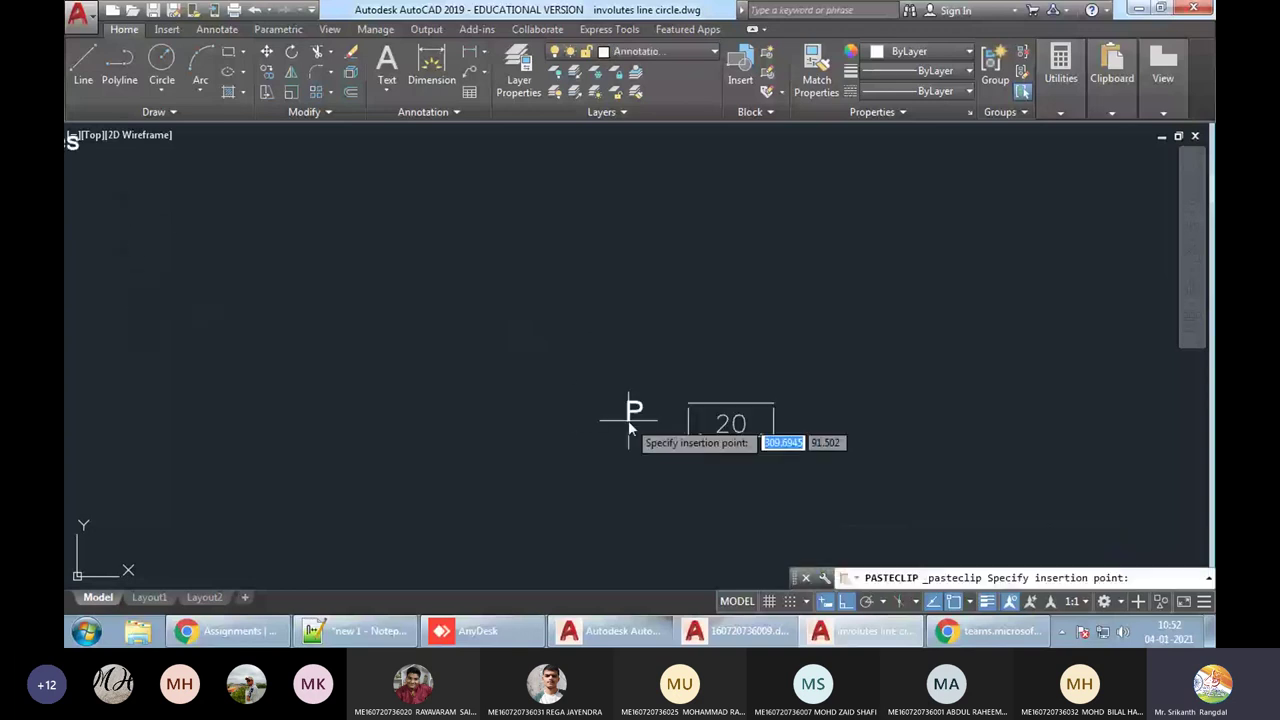
{"action": "left_click", "coordinate": [660, 412]}
{"action": "double_click", "coordinate": [665, 402]}
{"action": "type", "text": "A"}
{"action": "key", "text": "Return"}
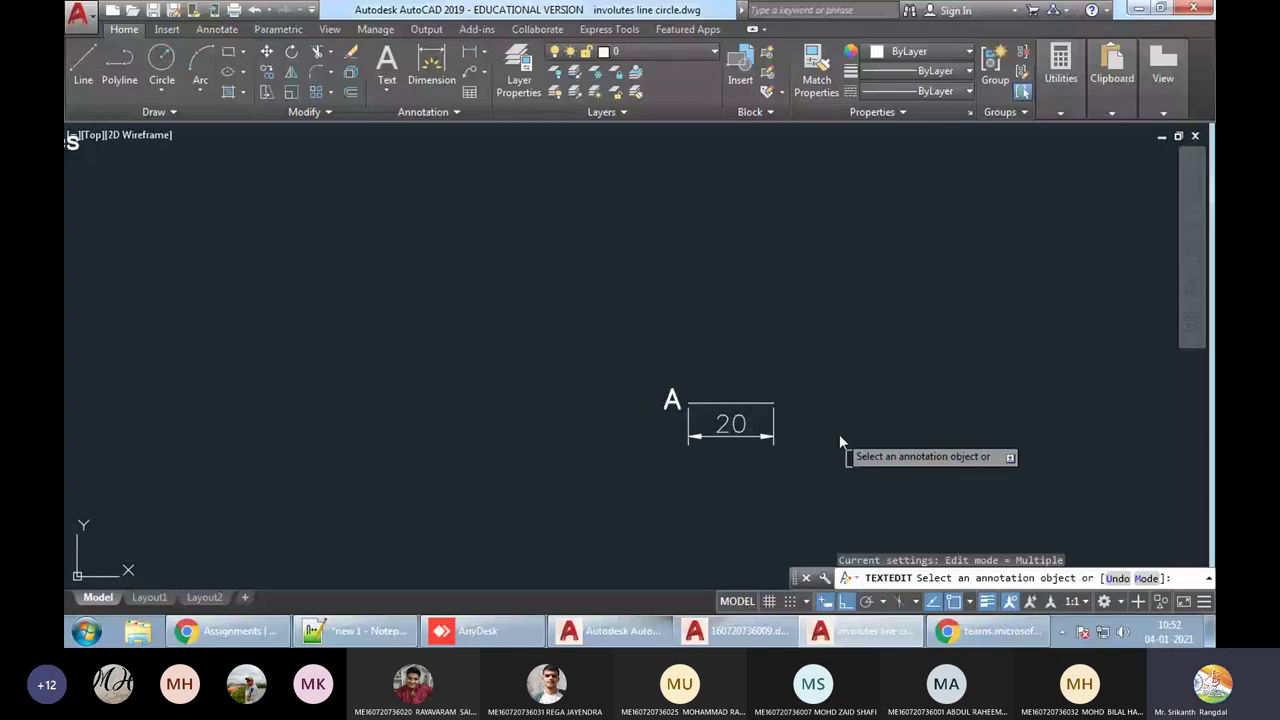
Paste another copy of the label beside the right end of the line and change it to B
{"action": "key", "text": "ctrl+v"}
{"action": "left_click", "coordinate": [787, 400]}
{"action": "double_click", "coordinate": [789, 402]}
{"action": "type", "text": "B"}
{"action": "key", "text": "Return"}
{"action": "key", "text": "Escape"}
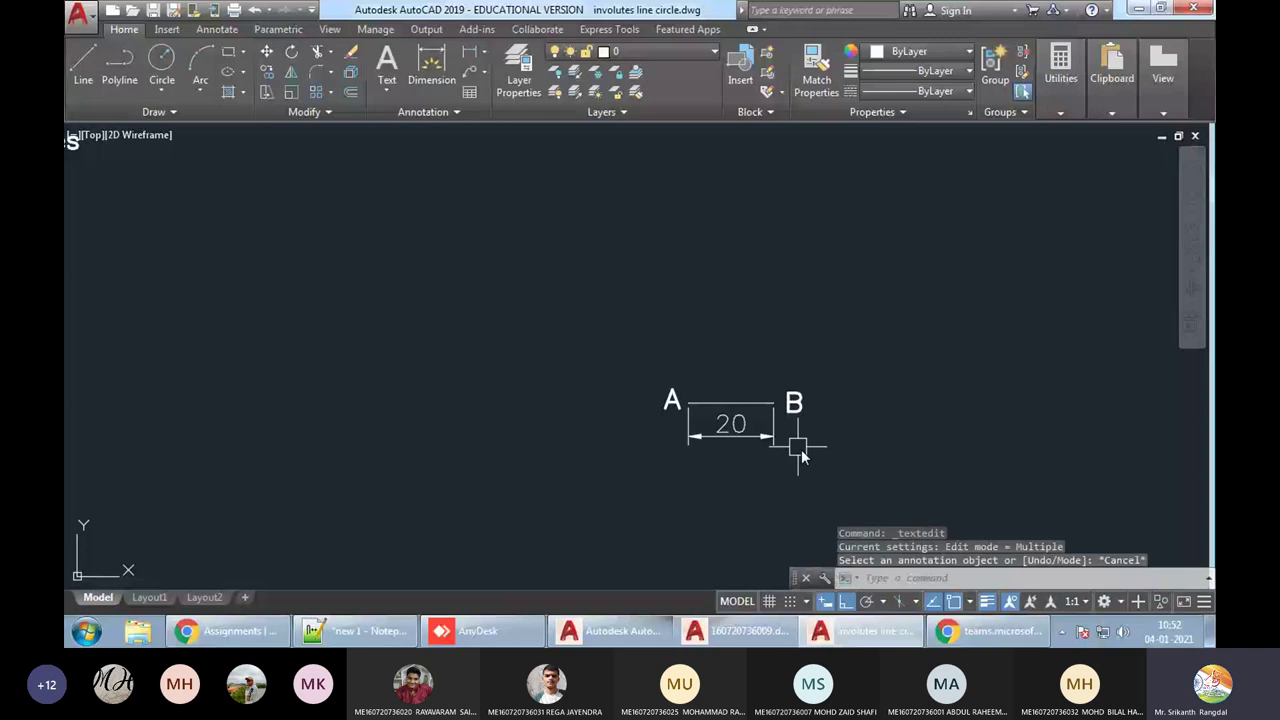
{"action": "middle_click_drag", "start_coordinate": [837, 443], "coordinate": [828, 450]}
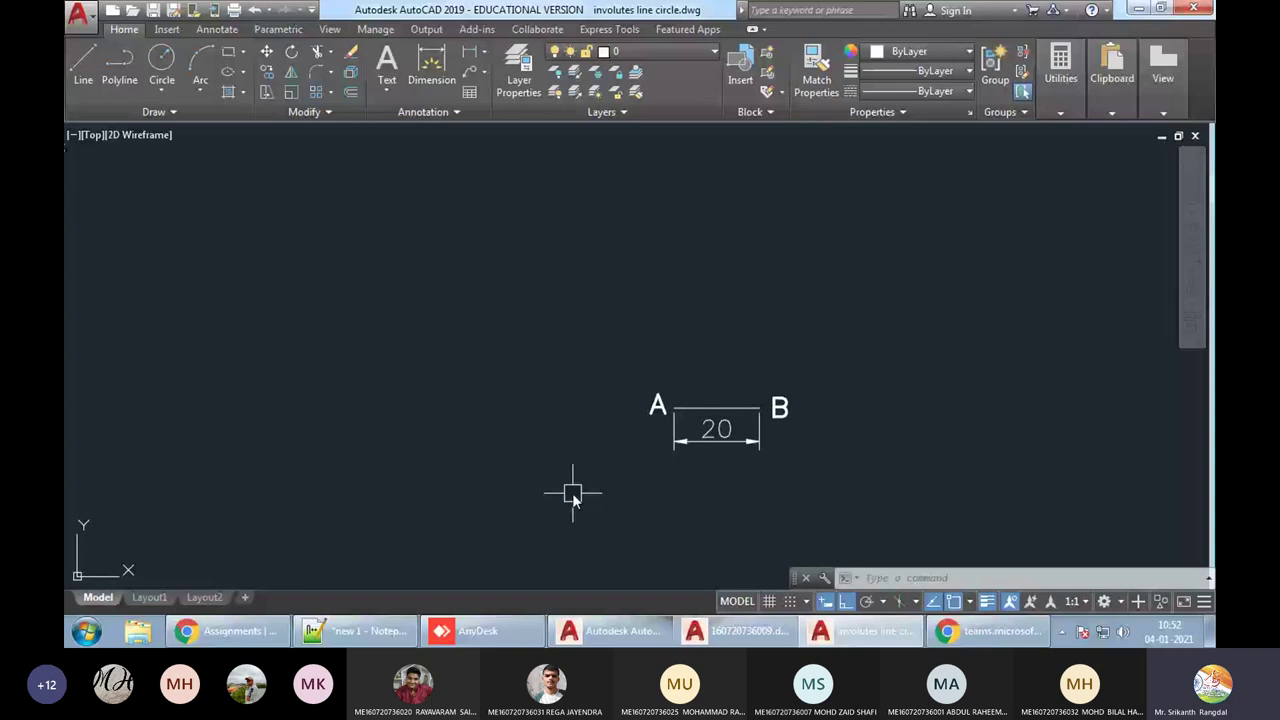
Draw a circle centred on end A of the line with its radius reaching end B
{"action": "scroll", "coordinate": [572, 493], "scroll_direction": "down", "scroll_amount": 2}
{"action": "scroll", "coordinate": [600, 417], "scroll_direction": "up", "scroll_amount": 4}
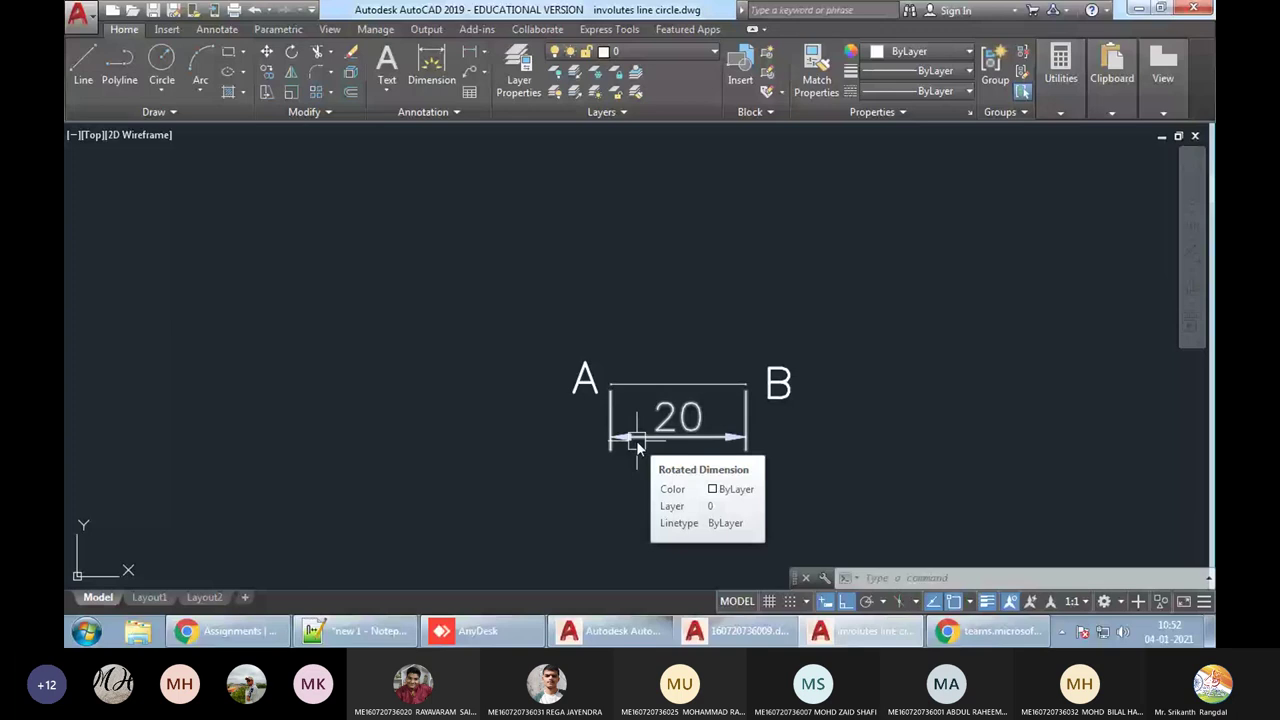
{"action": "type", "text": "c"}
{"action": "key", "text": "Return"}
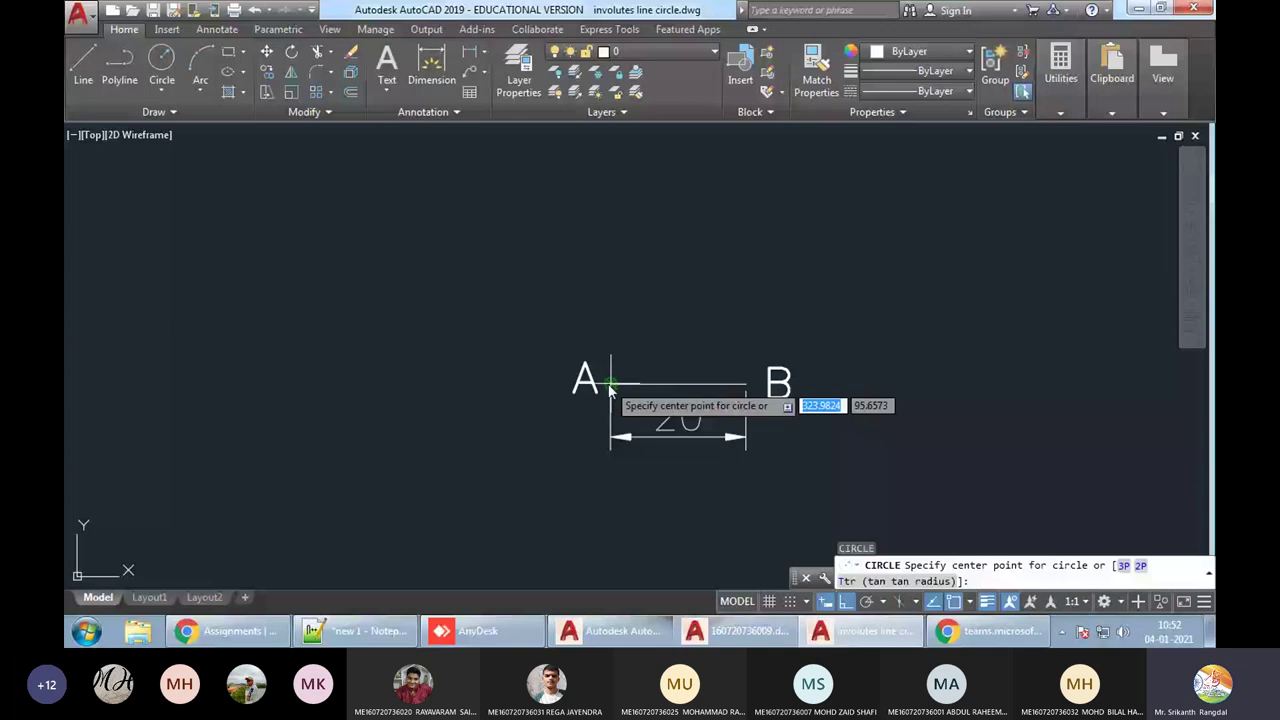
{"action": "left_click", "coordinate": [610, 383]}
{"action": "left_click", "coordinate": [746, 383]}
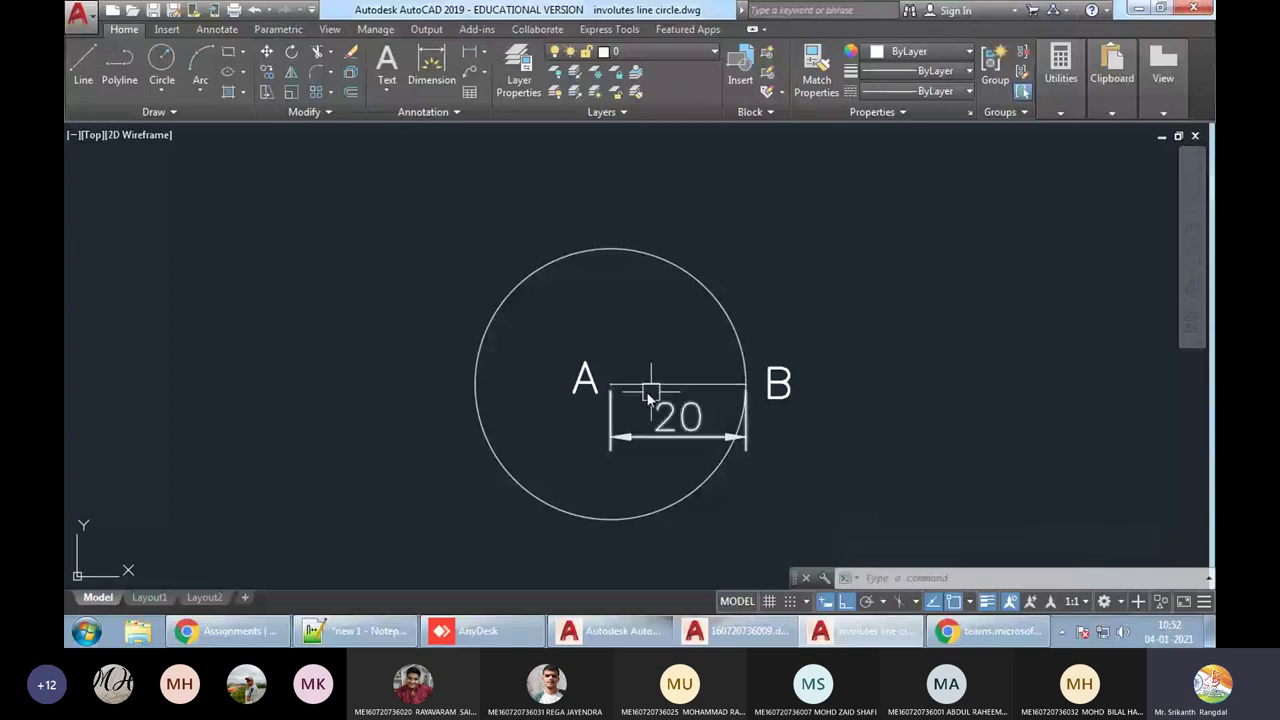
Draw a horizontal line from point A to the left quadrant of the circle
{"action": "left_click", "coordinate": [685, 386]}
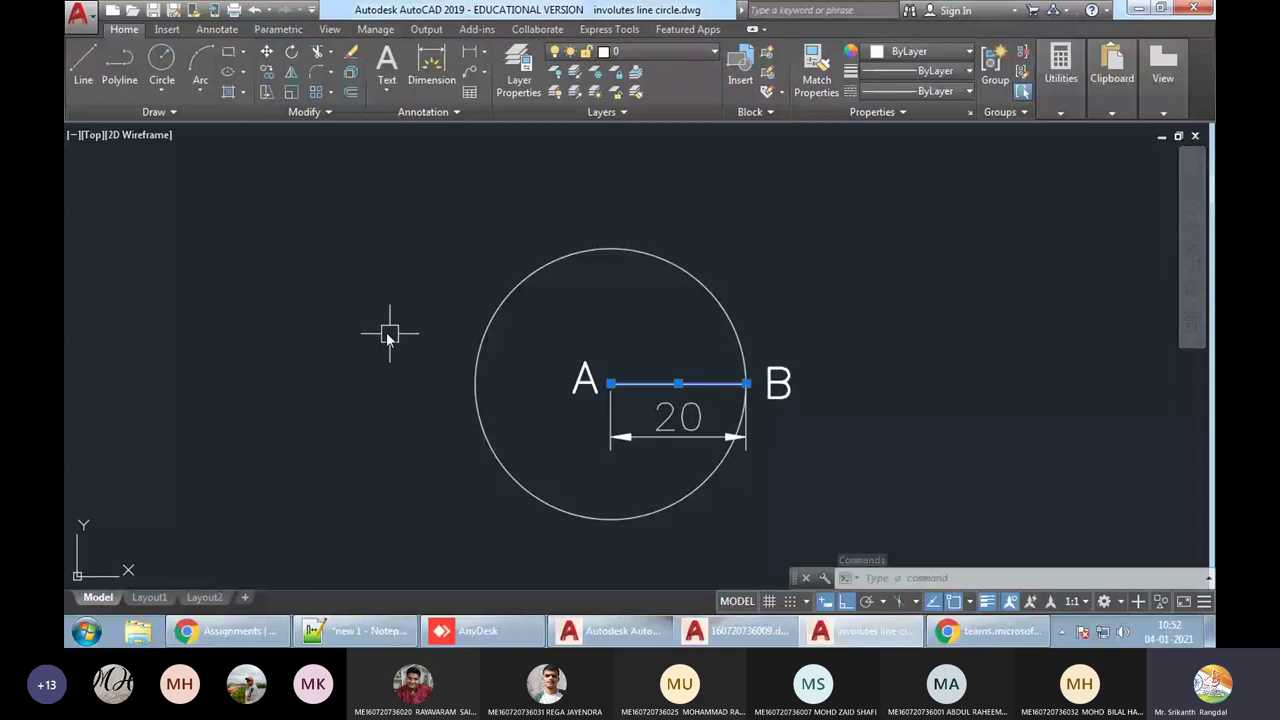
{"action": "type", "text": "l"}
{"action": "key", "text": "Return"}
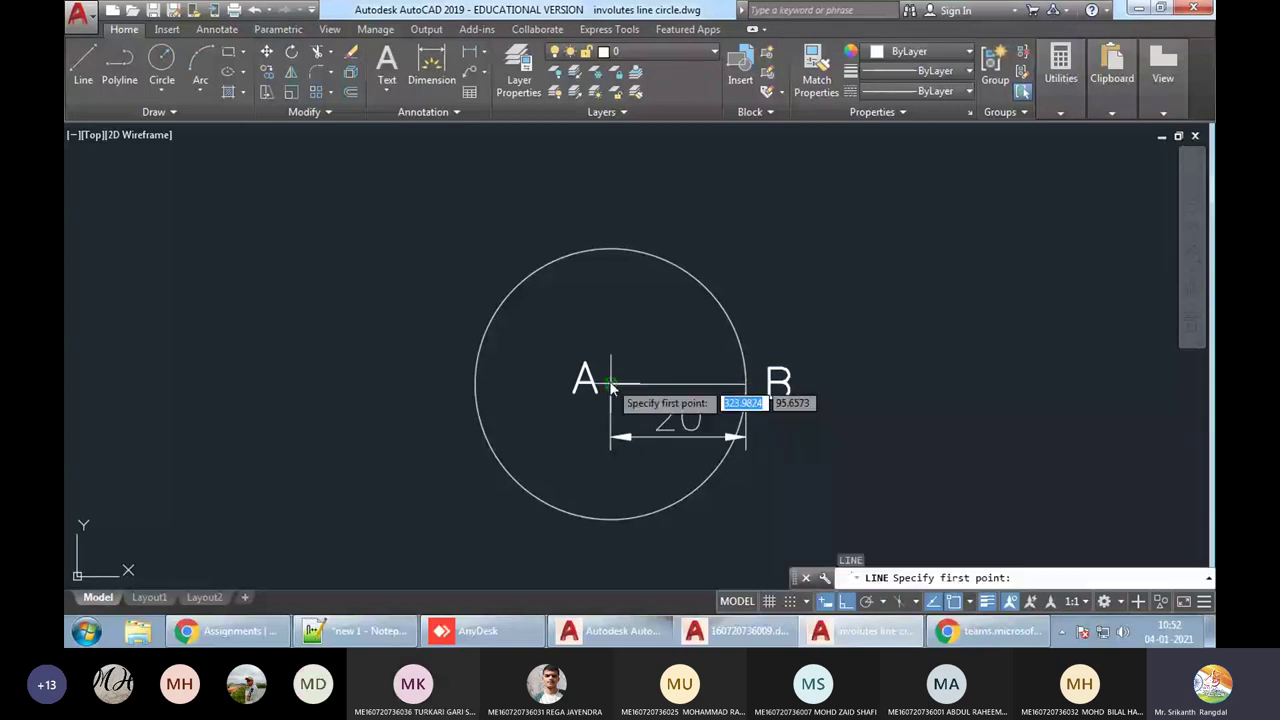
{"action": "left_click", "coordinate": [611, 383]}
{"action": "left_click", "coordinate": [477, 383]}
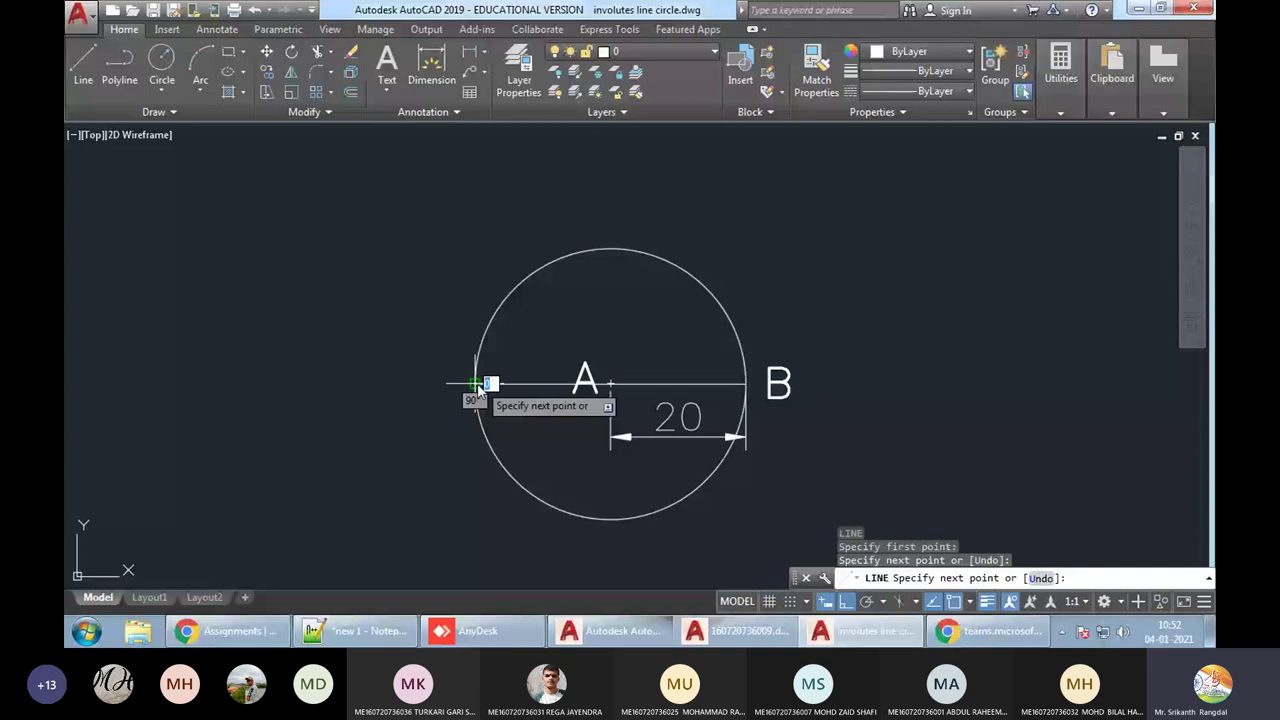
{"action": "key", "text": "Return"}
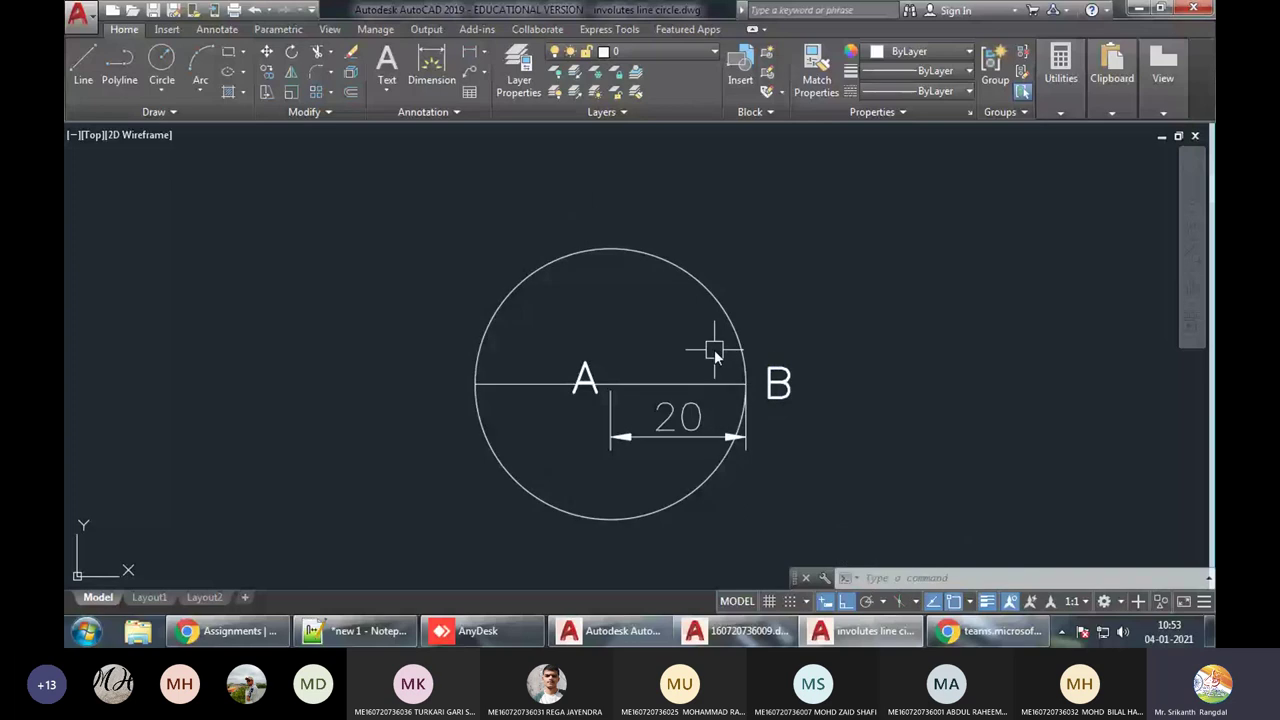
Trim away the upper half of the circle above the horizontal line
{"action": "type", "text": "tr"}
{"action": "key", "text": "Return"}
{"action": "key", "text": "Return"}
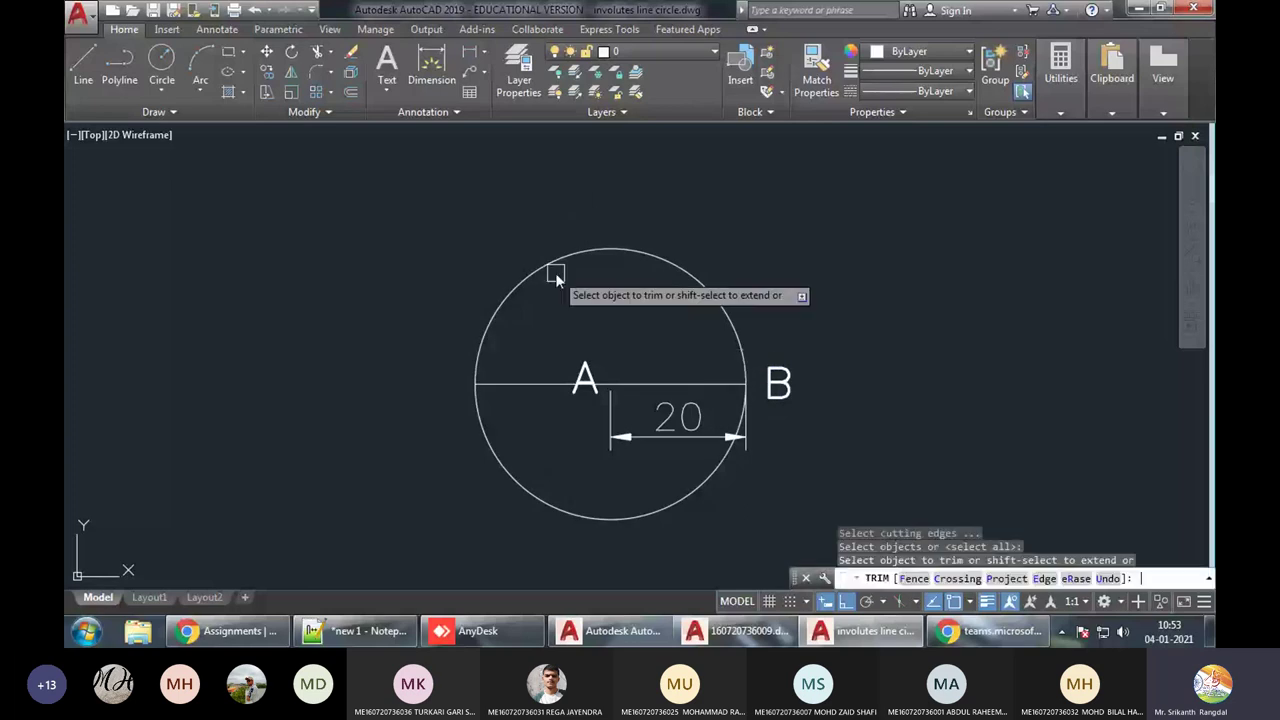
{"action": "left_click", "coordinate": [686, 267]}
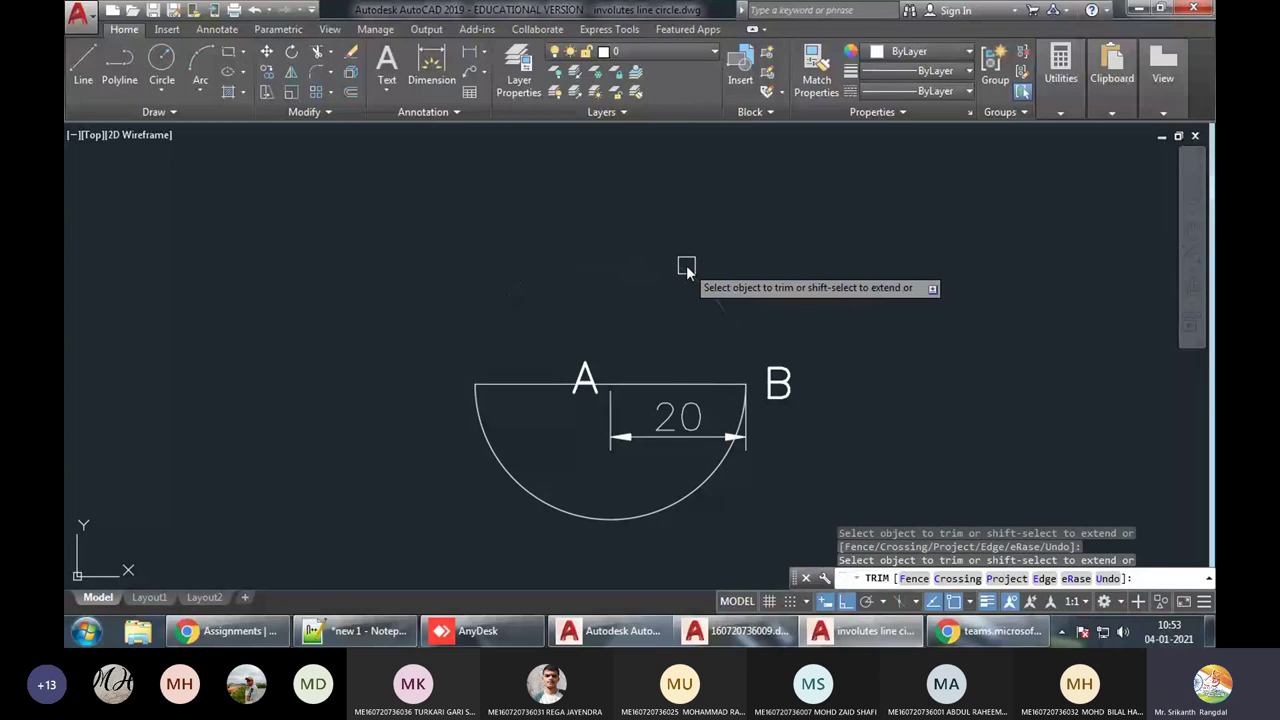
{"action": "key", "text": "Return"}
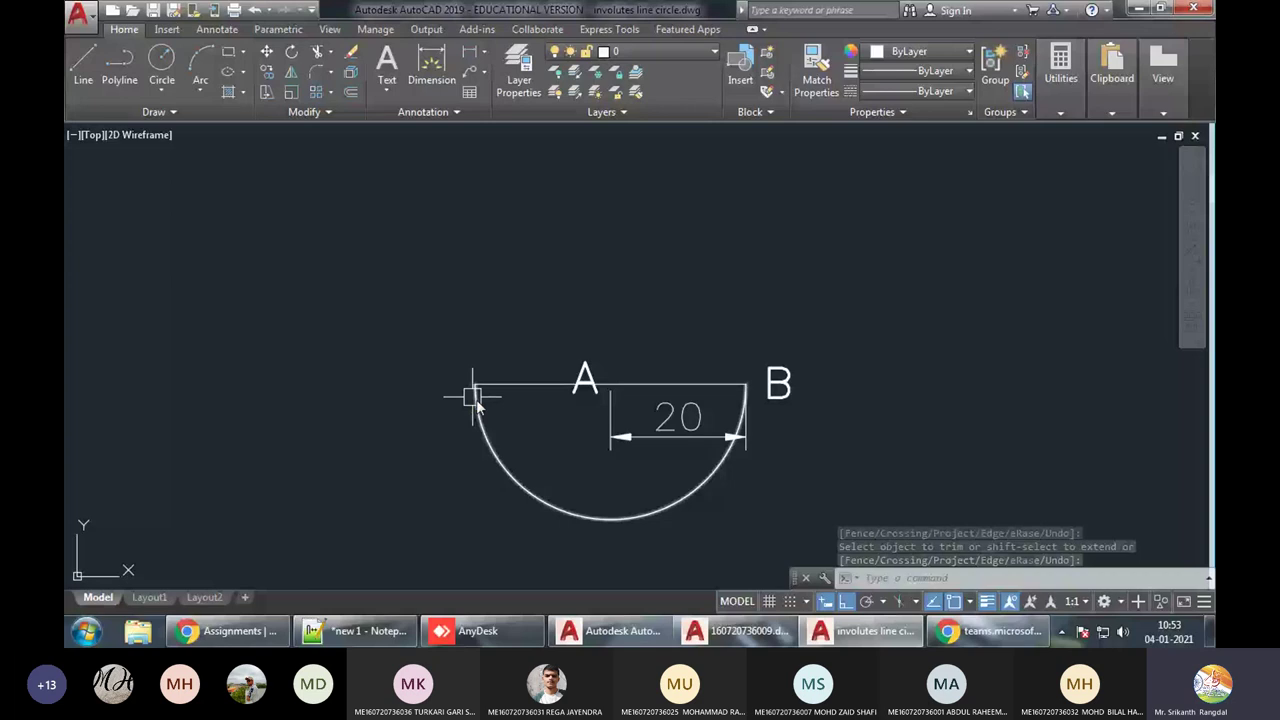
Draw a circle of radius 40 centred on end B, meeting the left end of the horizontal line
{"action": "key", "text": "Escape"}
{"action": "type", "text": "c"}
{"action": "key", "text": "Return"}
{"action": "left_click", "coordinate": [747, 384]}
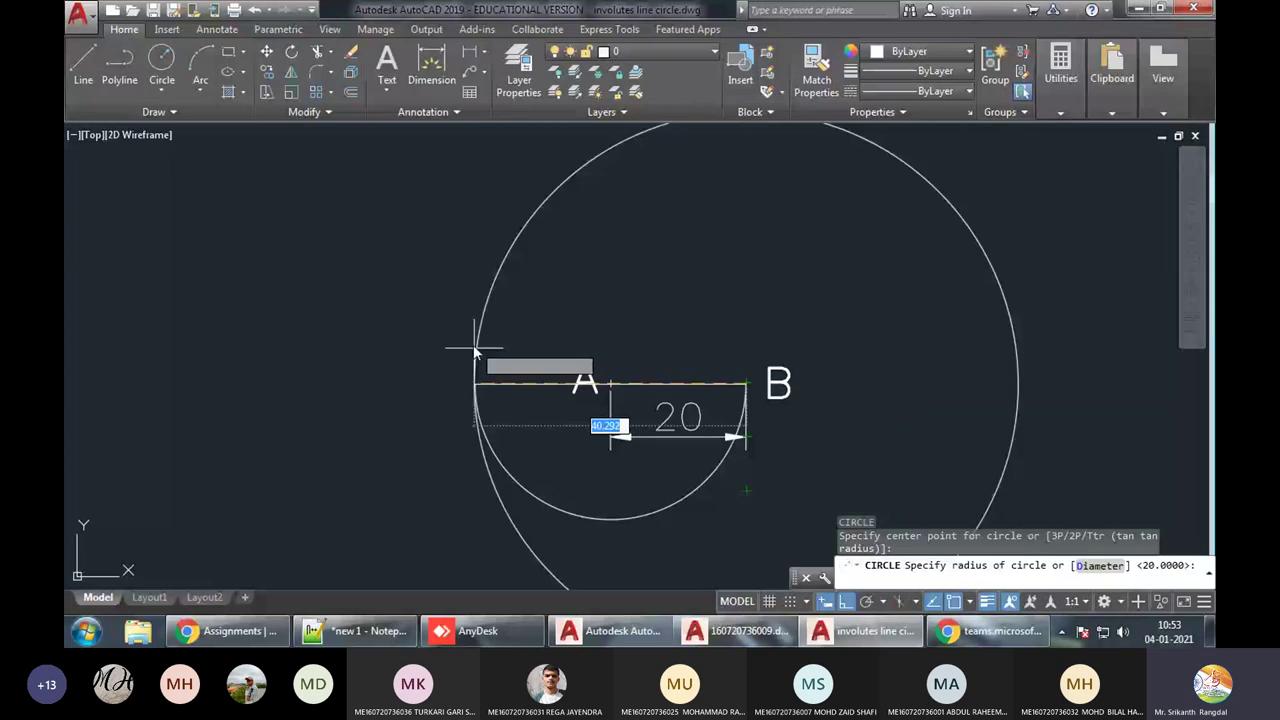
{"action": "left_click", "coordinate": [475, 350]}
{"action": "scroll", "coordinate": [760, 330], "scroll_direction": "down", "scroll_amount": 2}
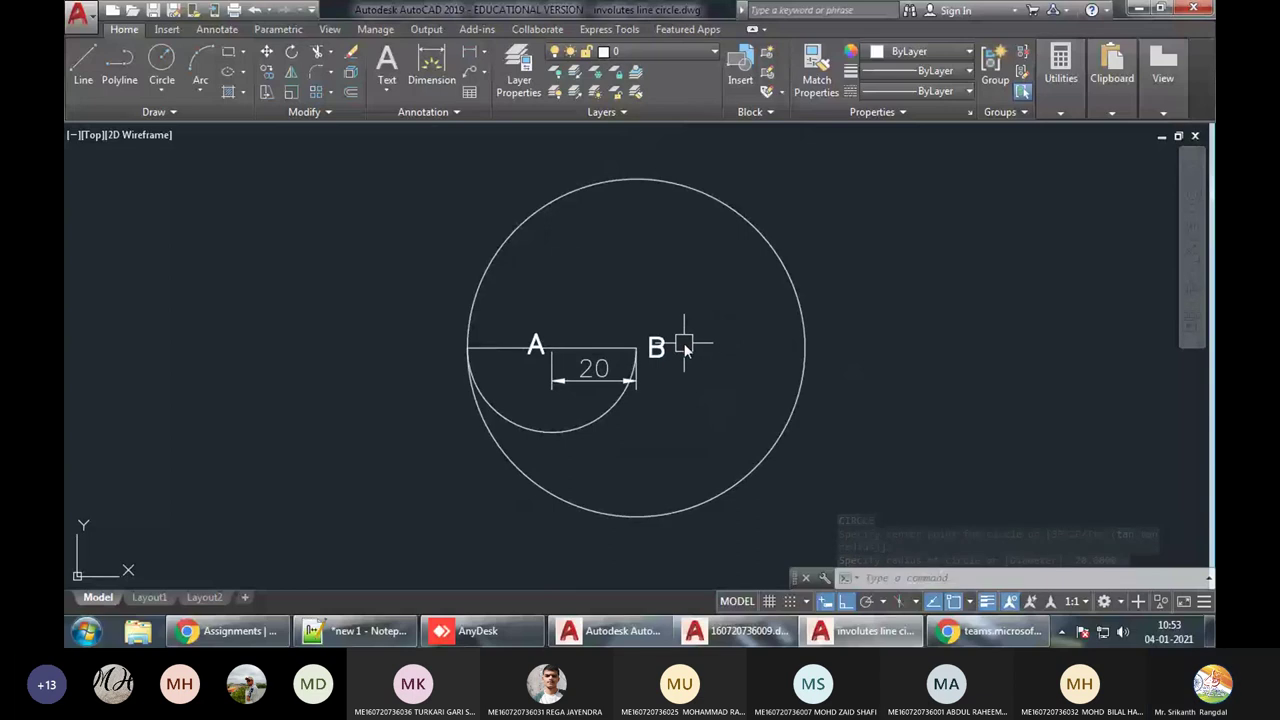
Draw a horizontal line from point B to the right quadrant of the larger circle
{"action": "key", "text": "l"}
{"action": "key", "text": "Return"}
{"action": "left_click", "coordinate": [636, 348]}
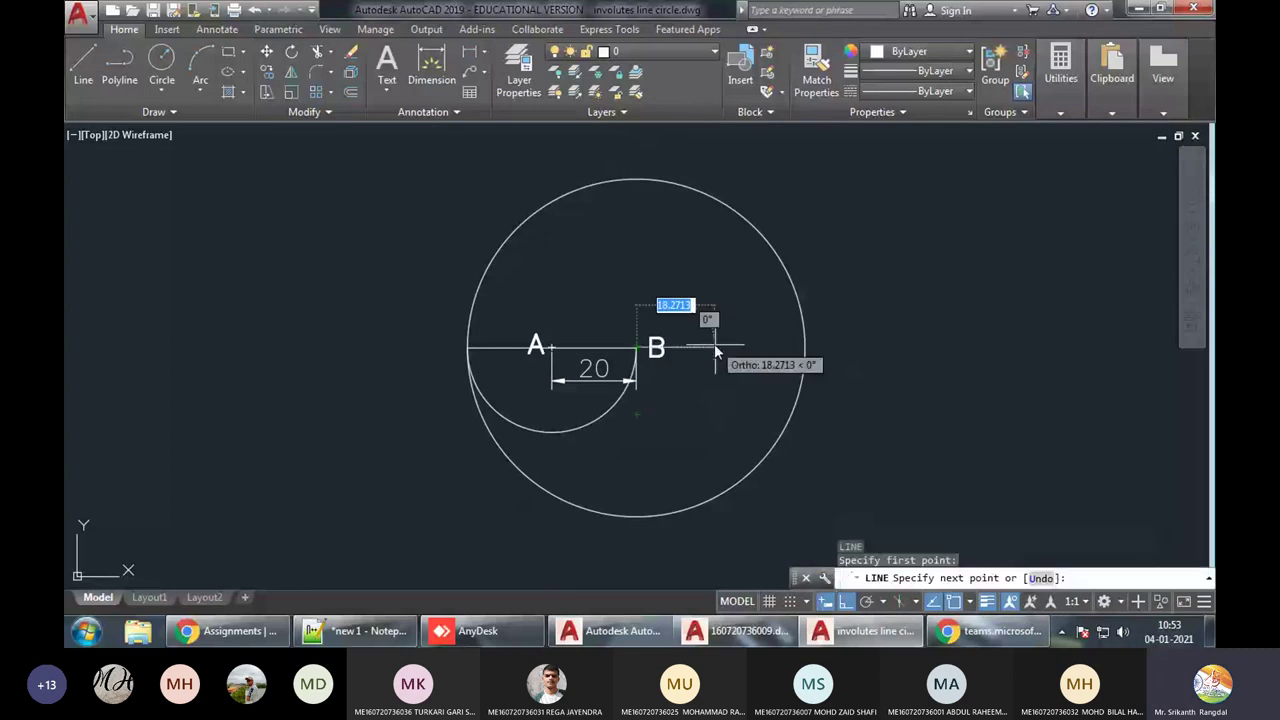
{"action": "left_click", "coordinate": [772, 358]}
{"action": "key", "text": "Return"}
Trim away the lower half of the larger circle centred on B
{"action": "type", "text": "tr"}
{"action": "key", "text": "Return"}
{"action": "key", "text": "Return"}
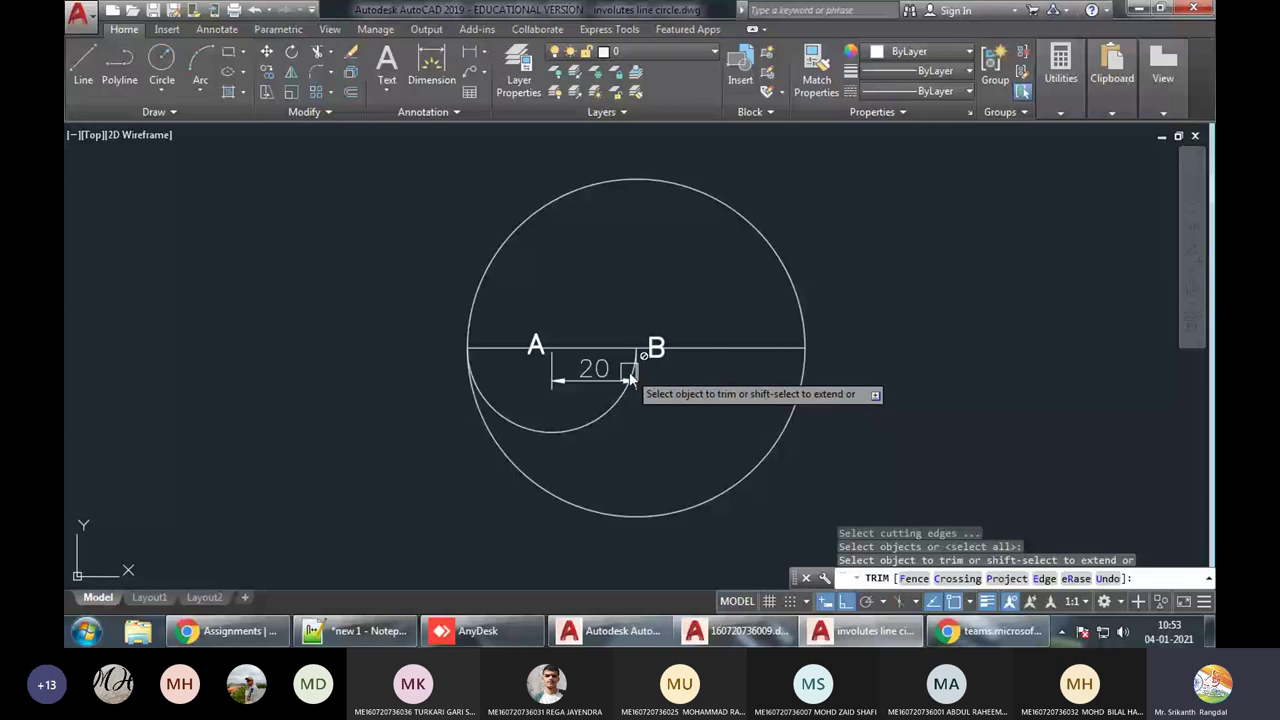
{"action": "left_click", "coordinate": [796, 398]}
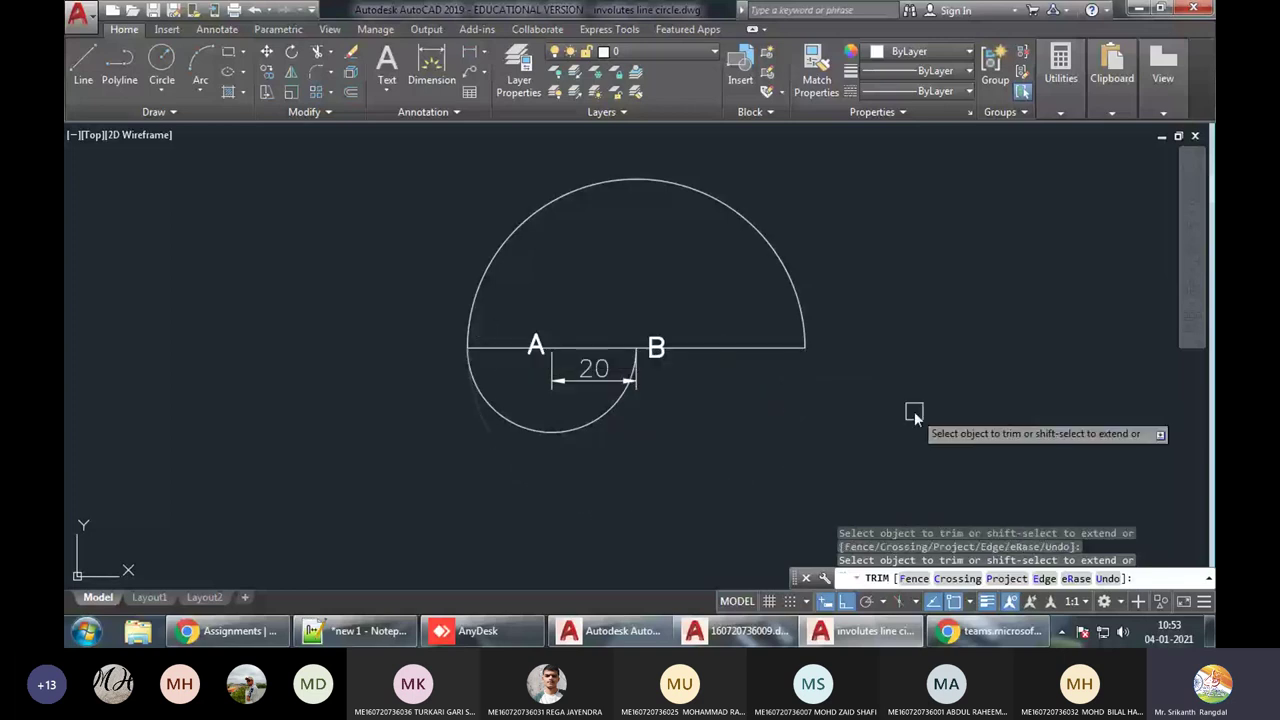
{"action": "key", "text": "Return"}
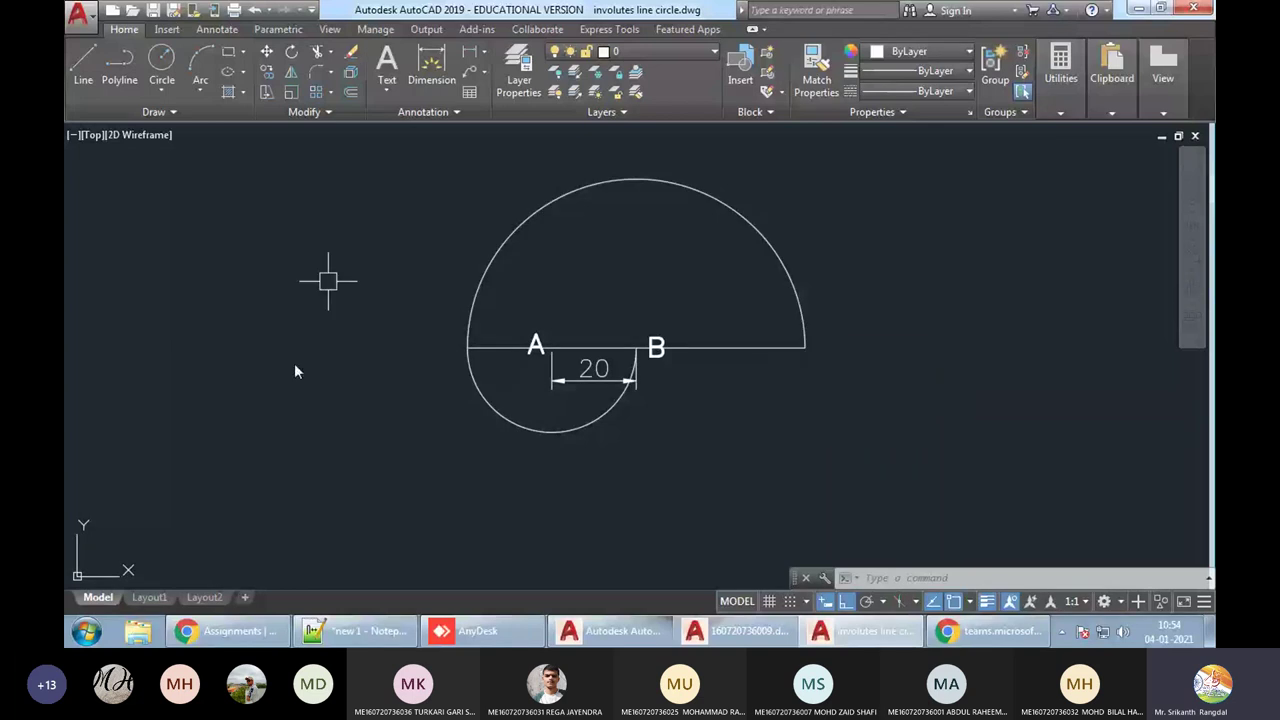
Draw a circle of radius 60 centred on point A
{"action": "type", "text": "c"}
{"action": "key", "text": "Return"}
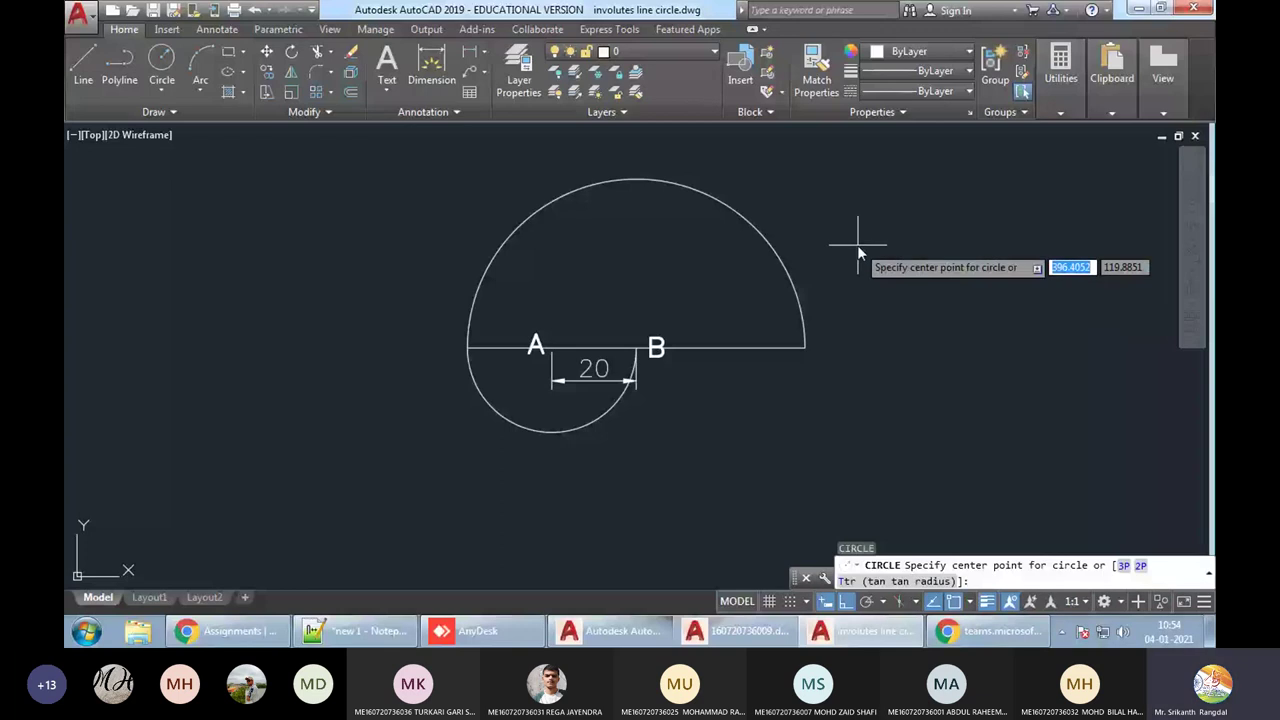
{"action": "left_click", "coordinate": [559, 325]}
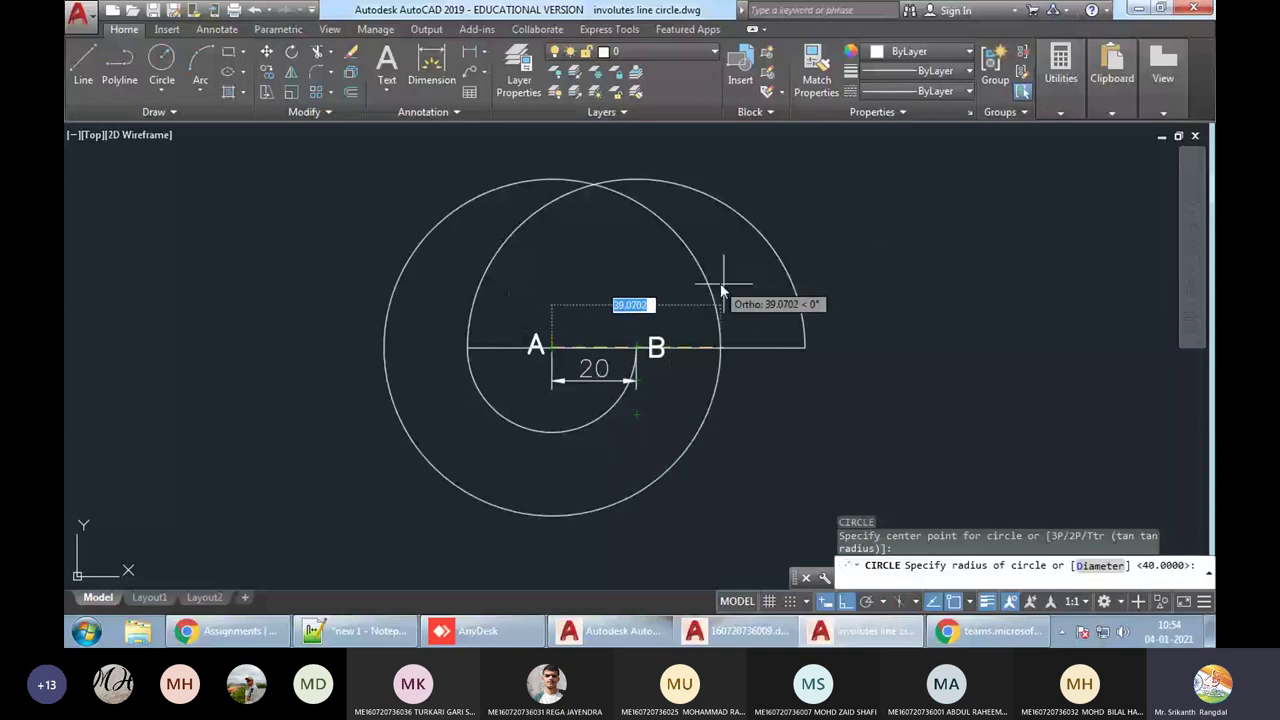
{"action": "type", "text": "60"}
{"action": "key", "text": "Return"}
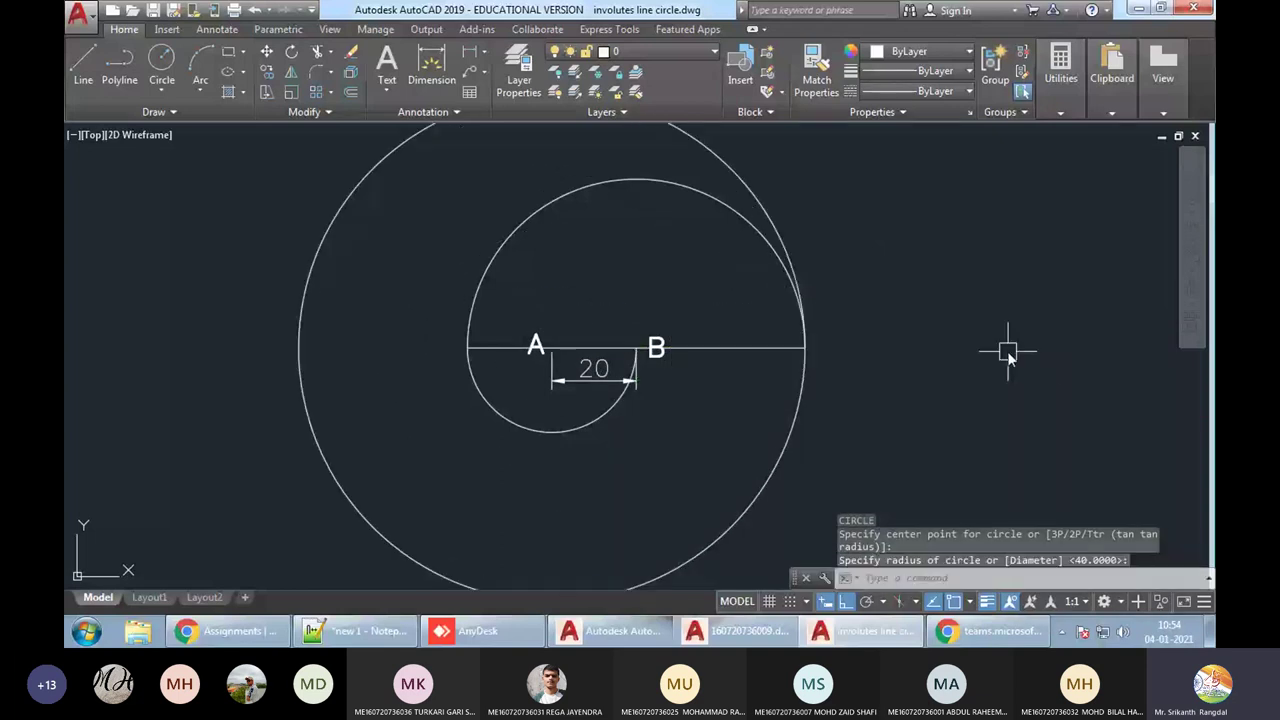
Extend the horizontal line left of A to the radius 60 circle and trim away that circle's upper half
{"action": "type", "text": "EX"}
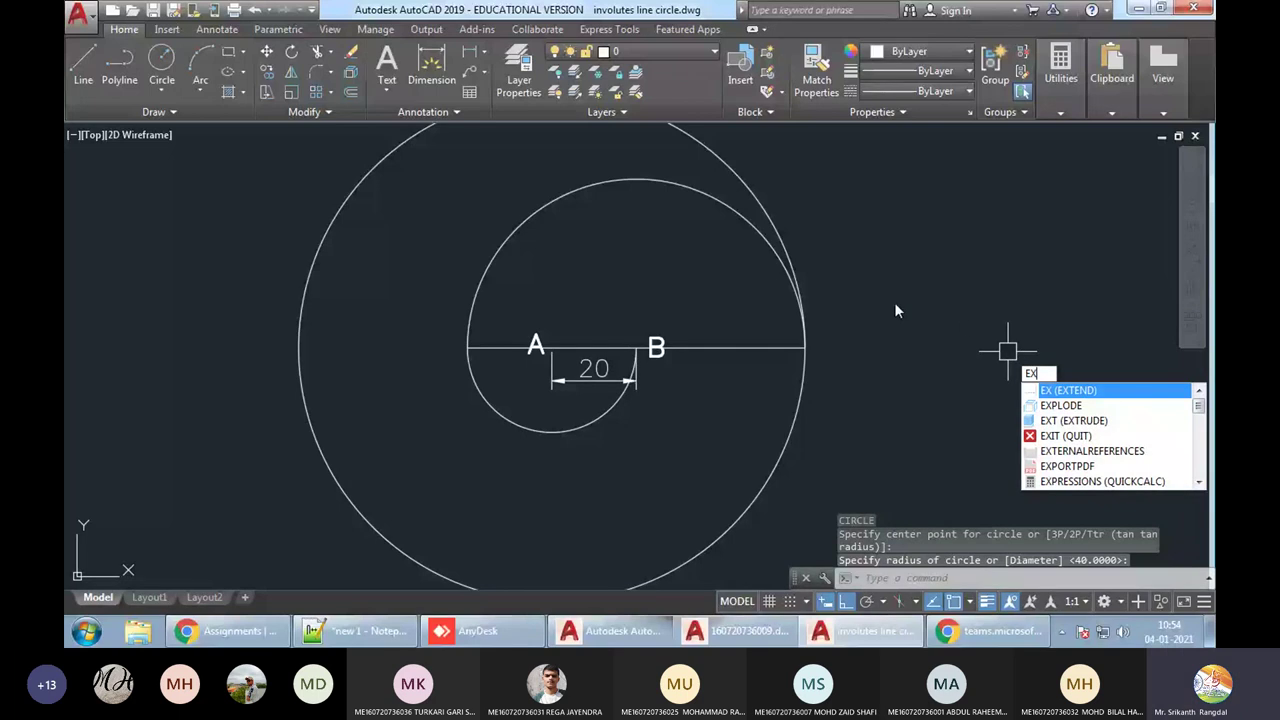
{"action": "key", "text": "Return"}
{"action": "key", "text": "Return"}
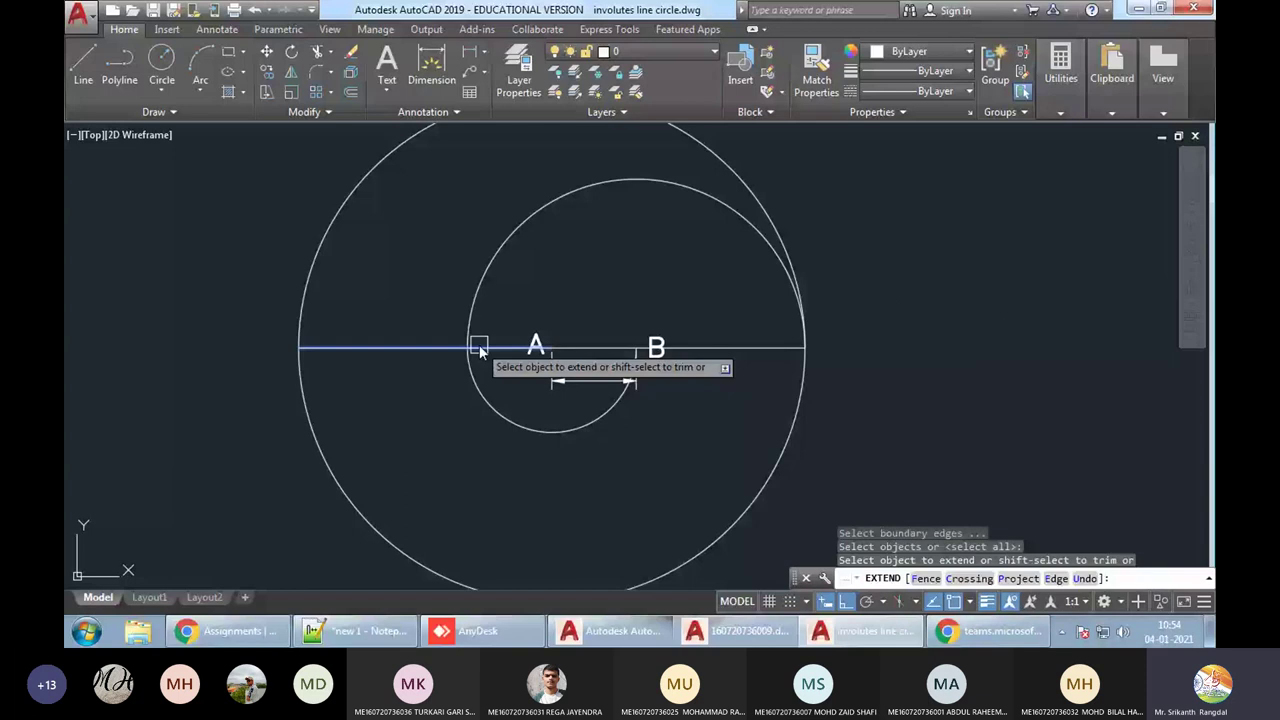
{"action": "left_click", "coordinate": [479, 347]}
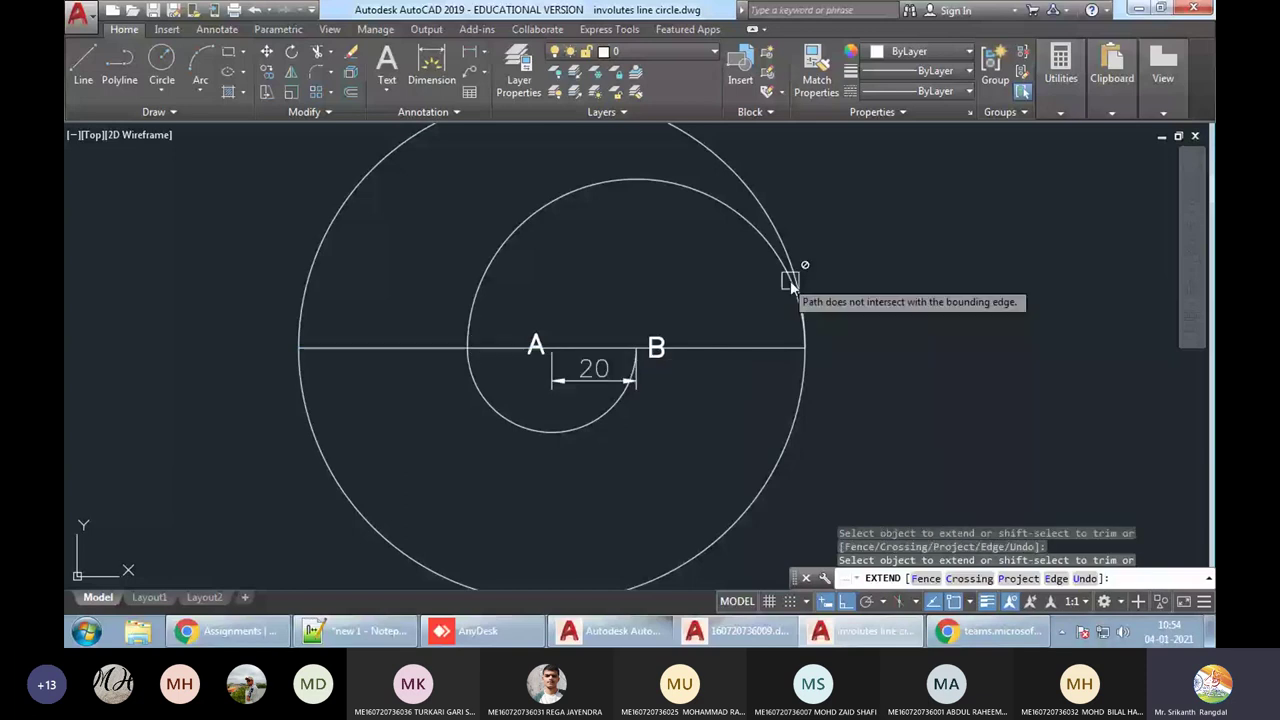
{"action": "scroll", "coordinate": [790, 285], "scroll_direction": "down", "scroll_amount": 2}
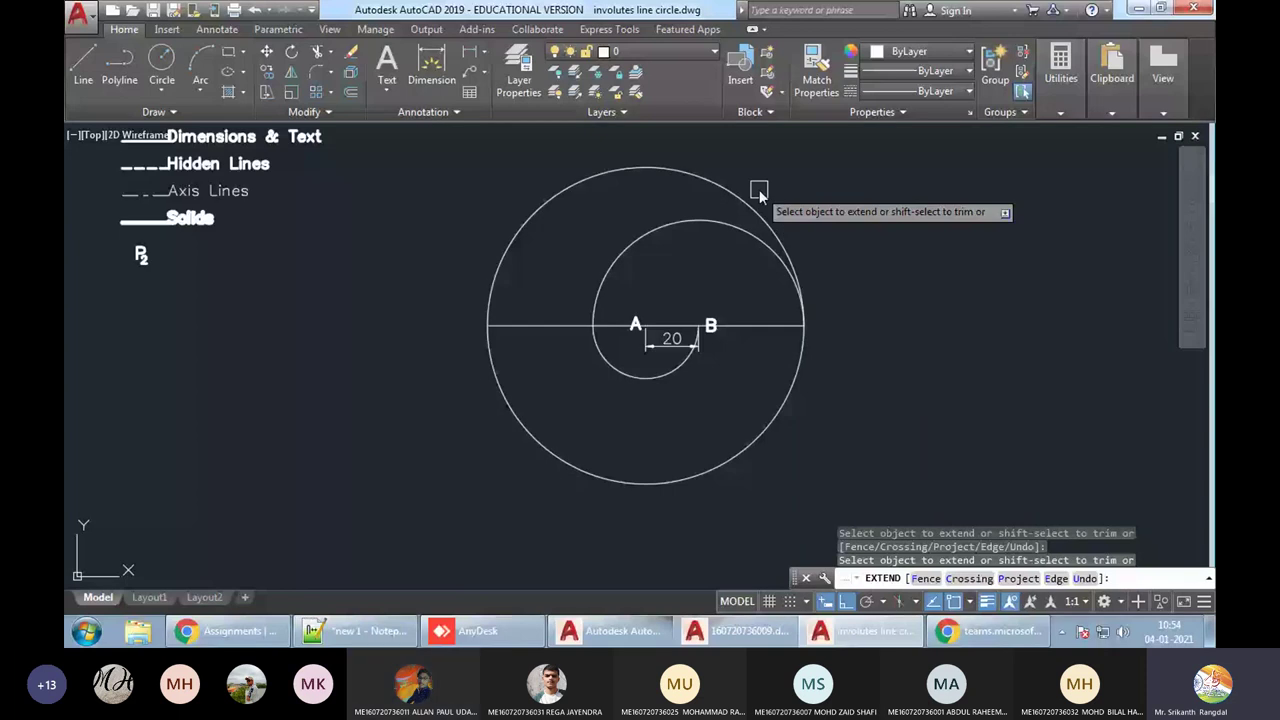
{"action": "left_click", "coordinate": [710, 177], "text": "shift"}
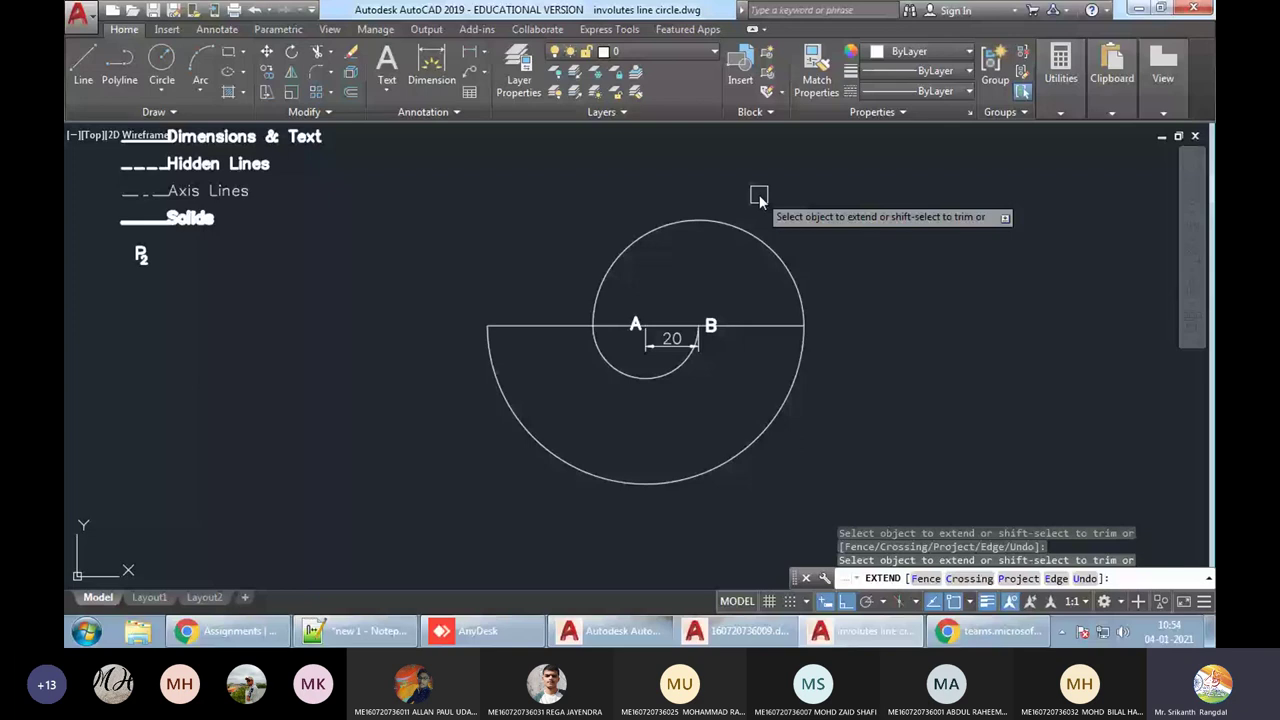
{"action": "key", "text": "Return"}
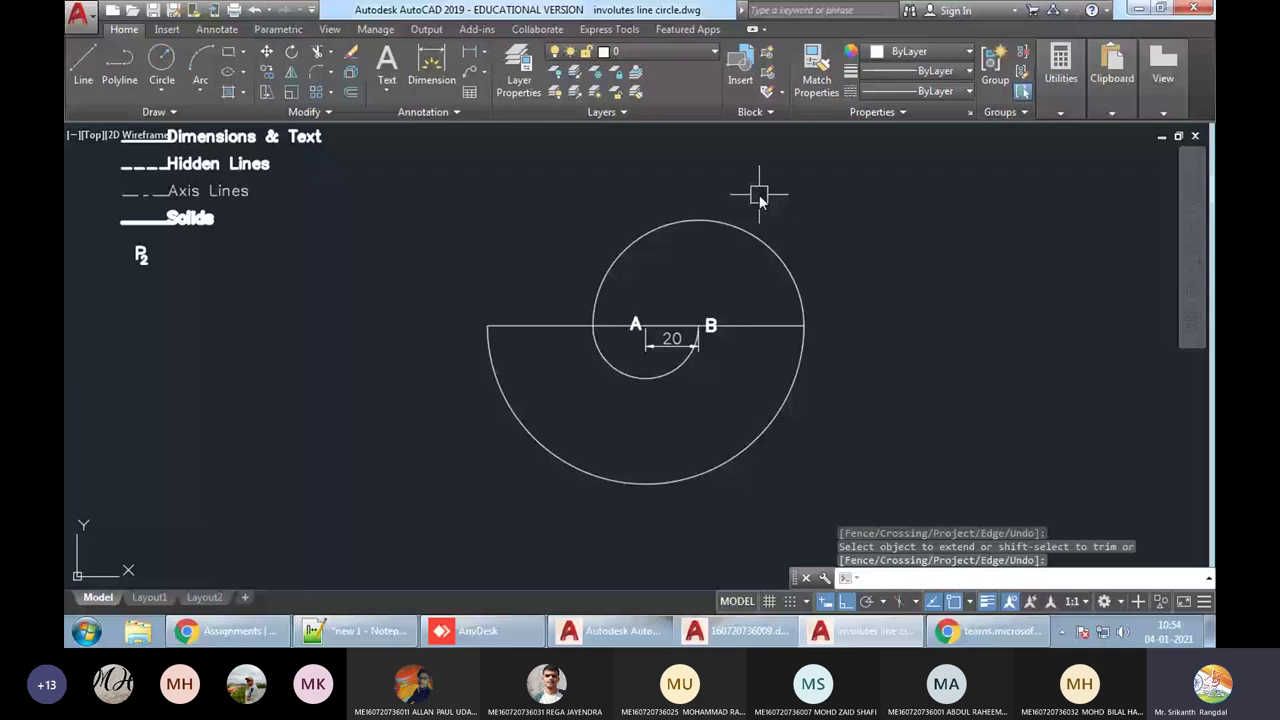
Draw a circle centred on point B with its radius reaching the left end of the extended horizontal line
{"action": "key", "text": "Escape"}
{"action": "type", "text": "c"}
{"action": "key", "text": "Return"}
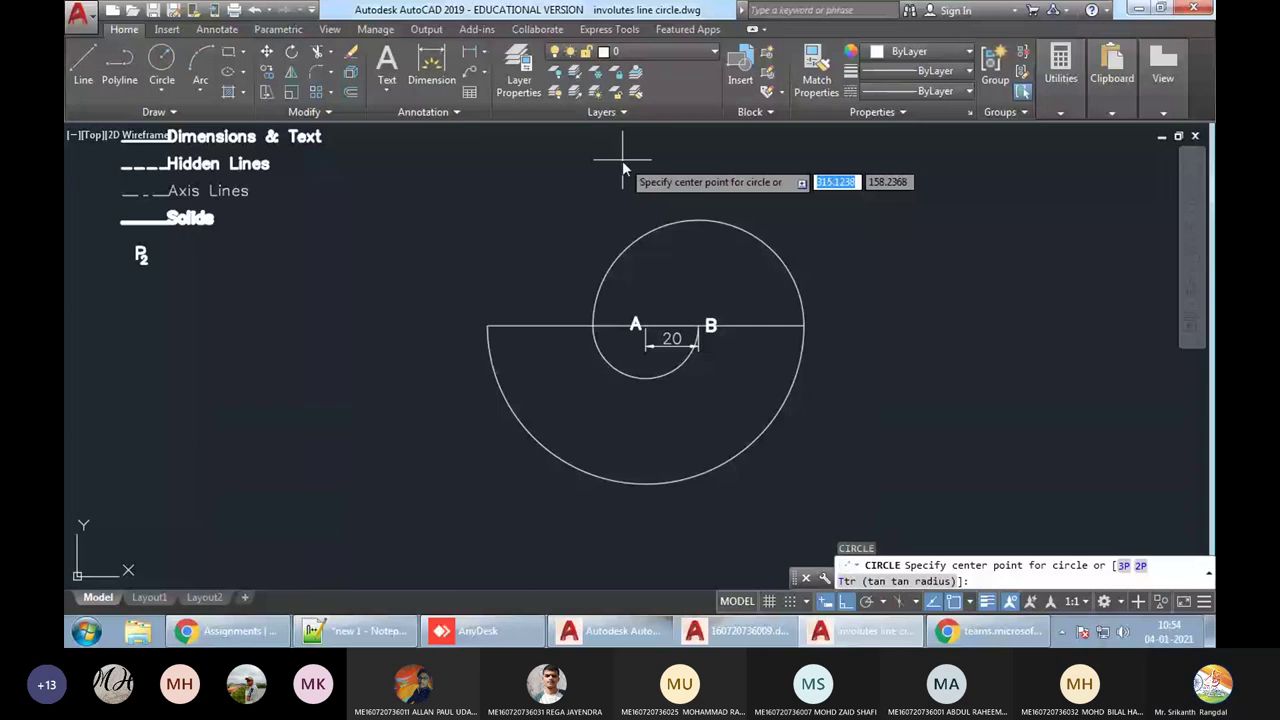
{"action": "scroll", "coordinate": [619, 242], "scroll_direction": "up", "scroll_amount": 2}
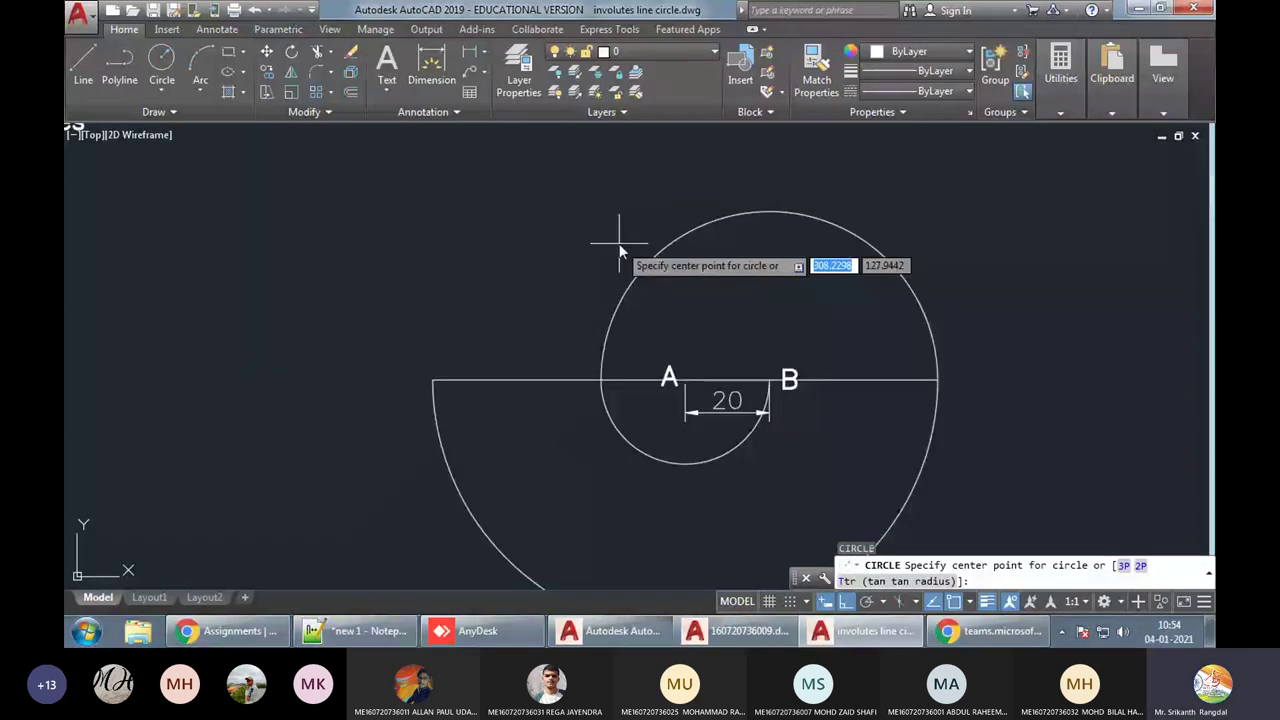
{"action": "left_click", "coordinate": [771, 381]}
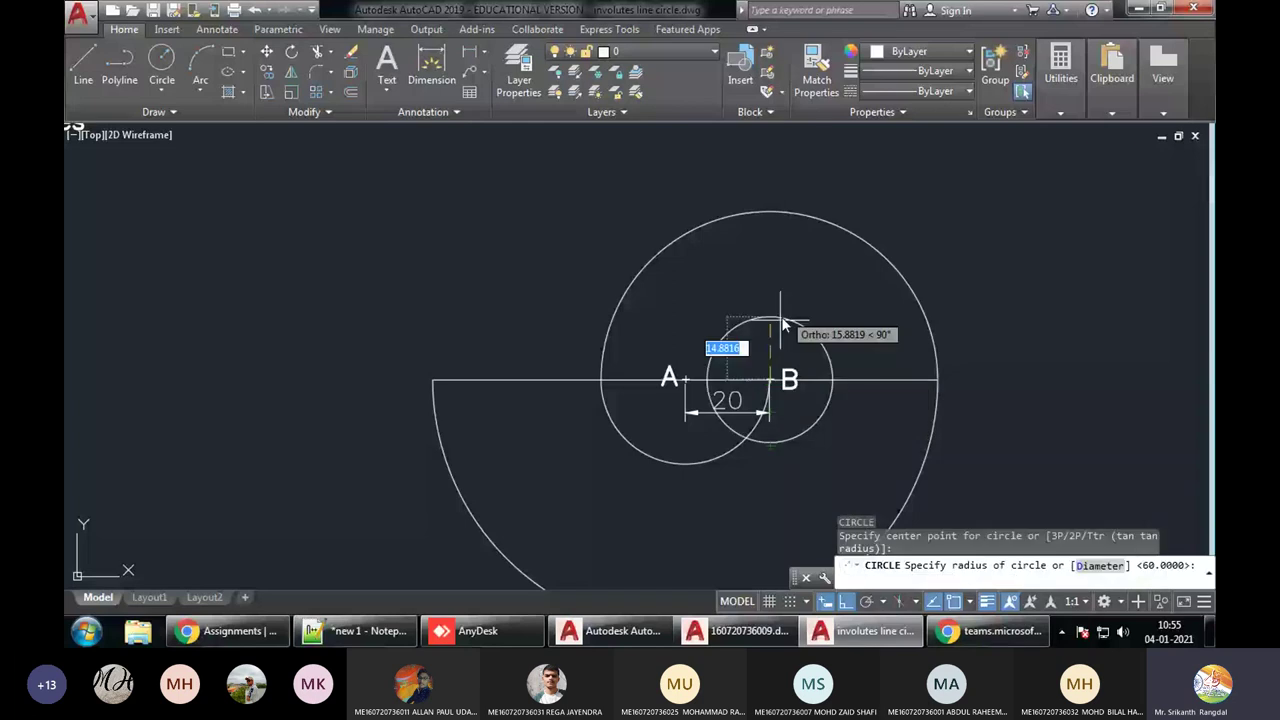
{"action": "left_click", "coordinate": [428, 377]}
{"action": "scroll", "coordinate": [428, 377], "scroll_direction": "down", "scroll_amount": 2}
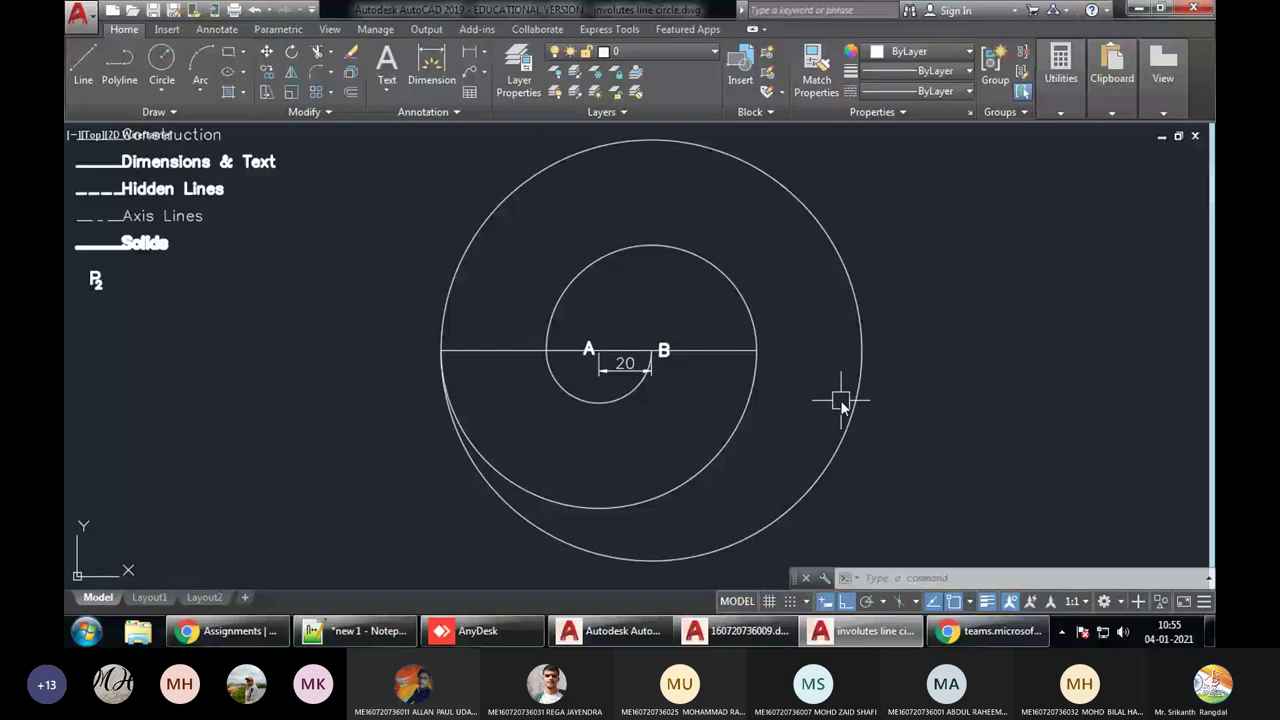
Extend the horizontal line right of B to the outermost circle and trim away that circle's lower half
{"action": "type", "text": "ex"}
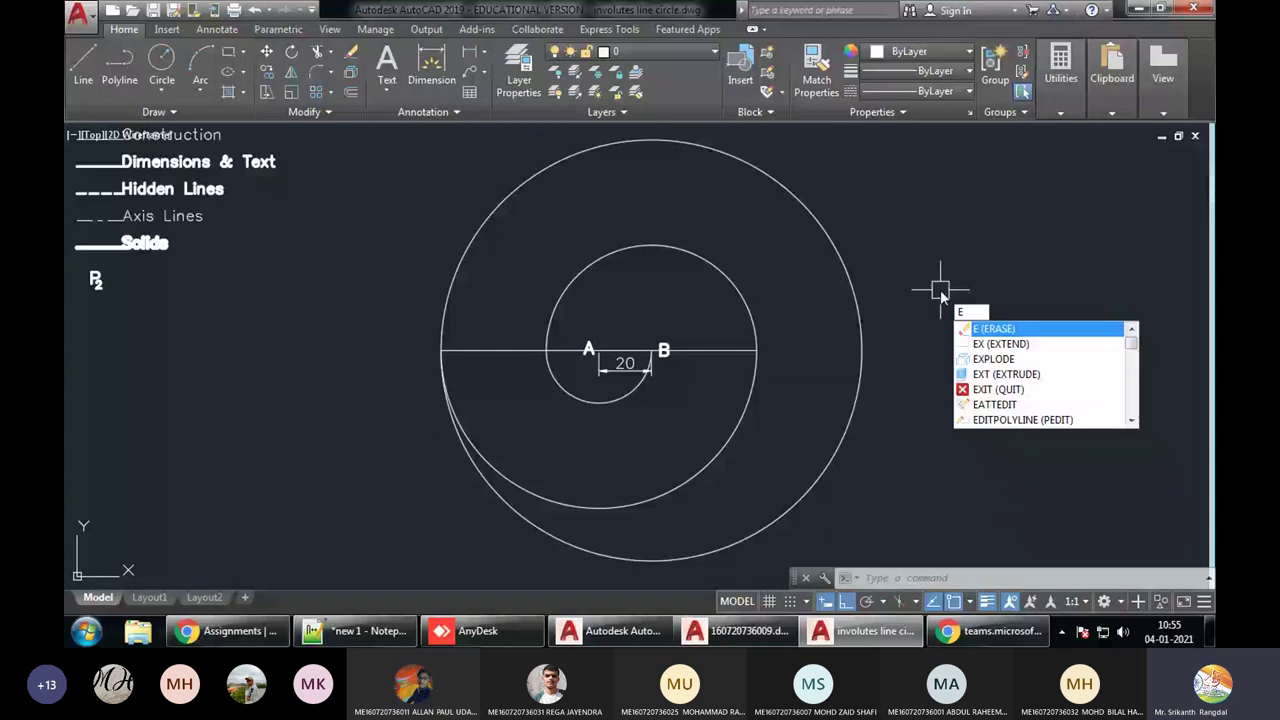
{"action": "key", "text": "Return"}
{"action": "key", "text": "Return"}
{"action": "left_click", "coordinate": [737, 347]}
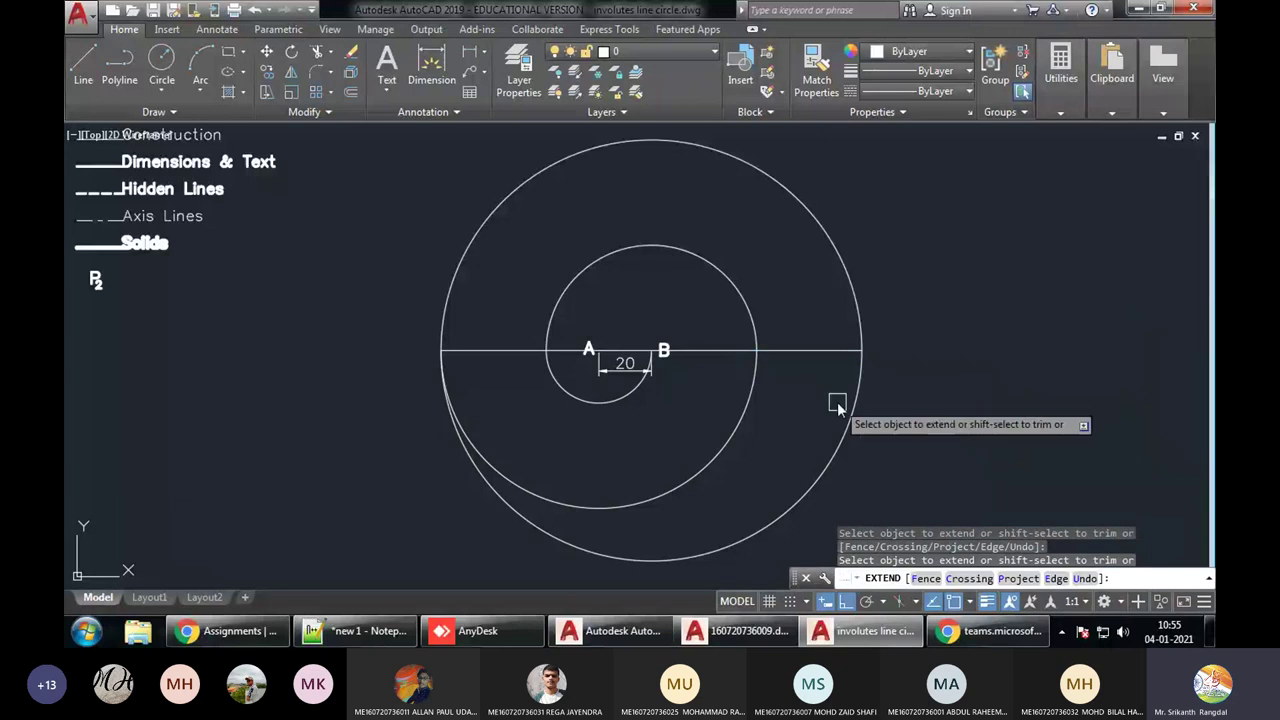
{"action": "left_click", "coordinate": [843, 421], "text": "shift"}
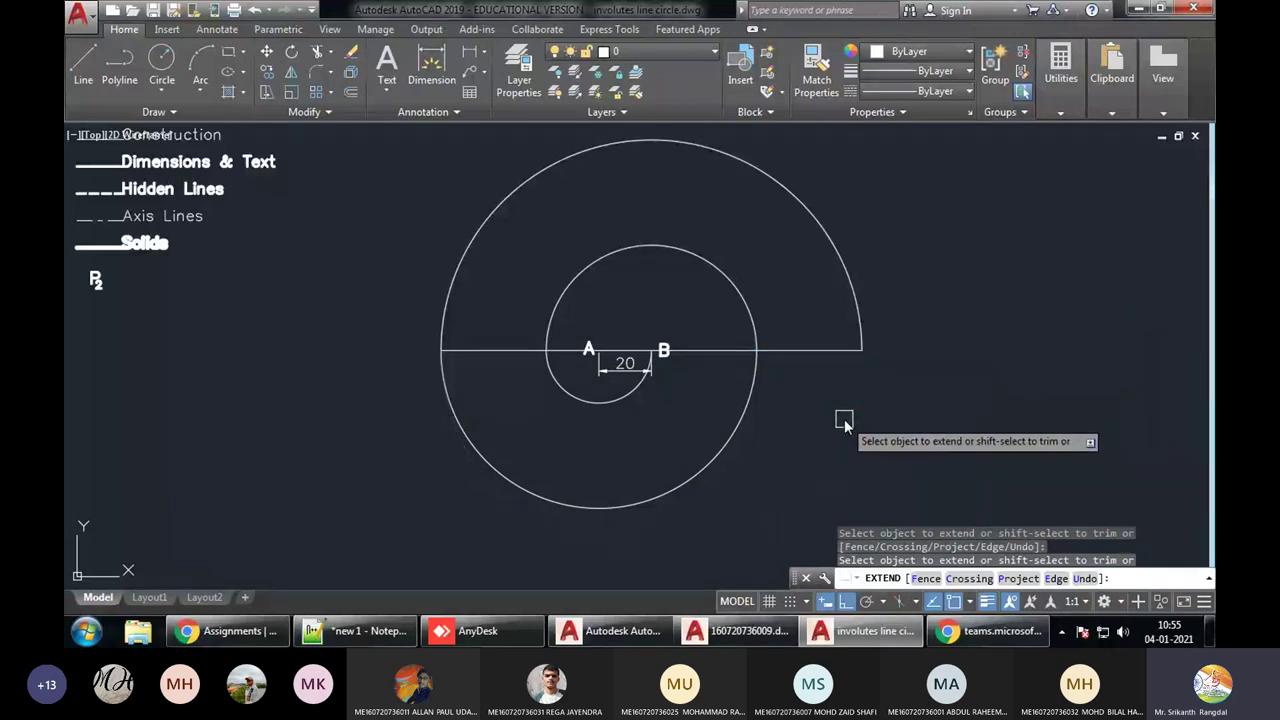
{"action": "key", "text": "Return"}
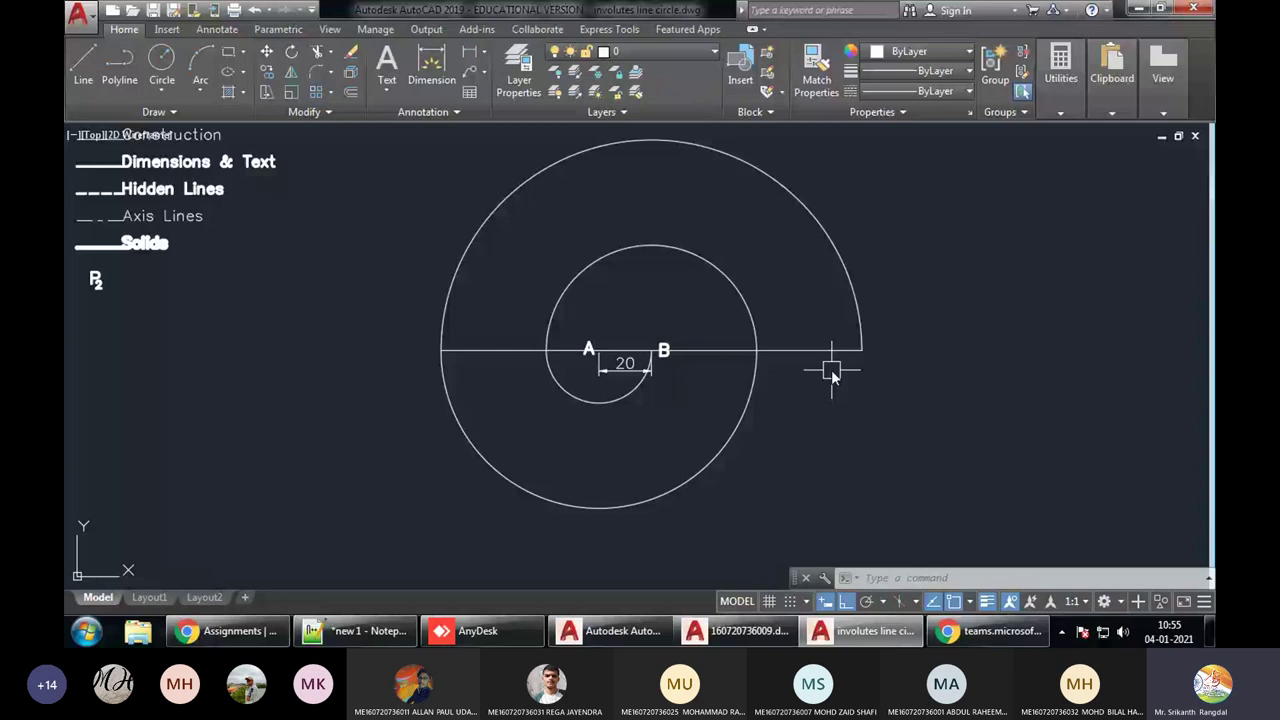
{"action": "scroll", "coordinate": [904, 378], "scroll_direction": "down", "scroll_amount": 2}
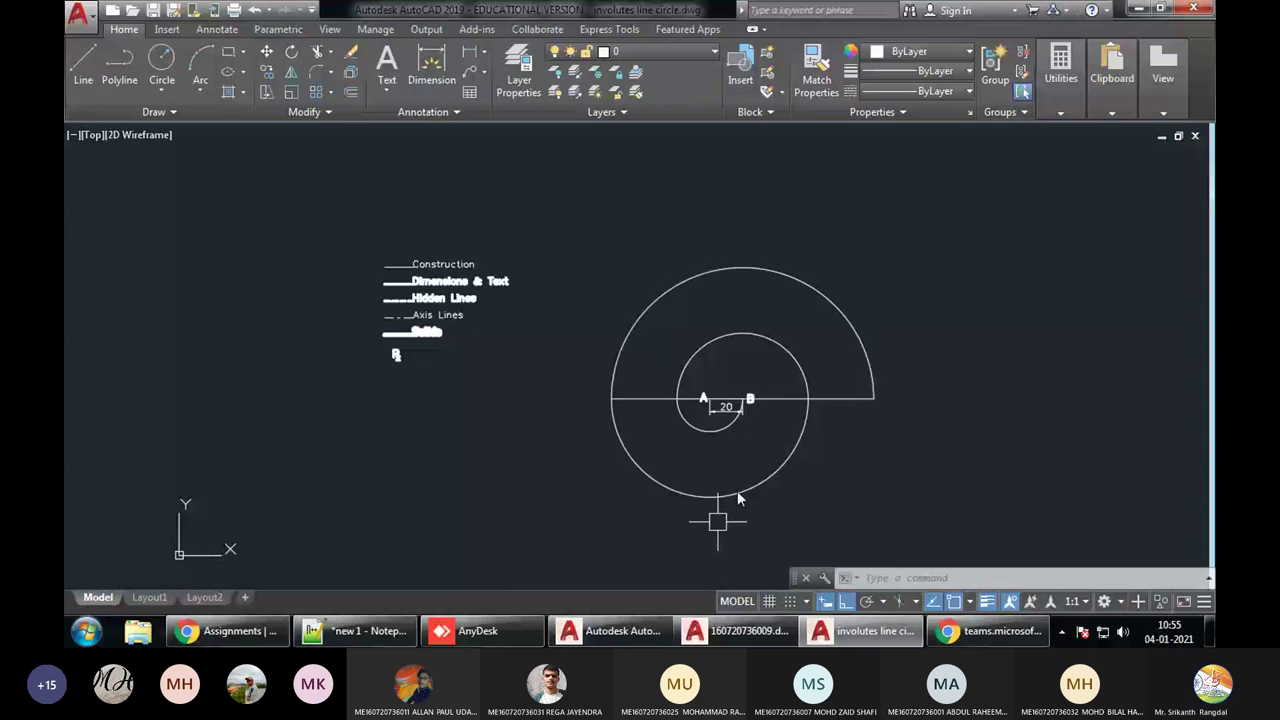
Switch to the Workshop External Lab spreadsheet in Chrome and clear the AB entries from the first two Script Submitted rows
{"action": "left_click", "coordinate": [230, 637]}
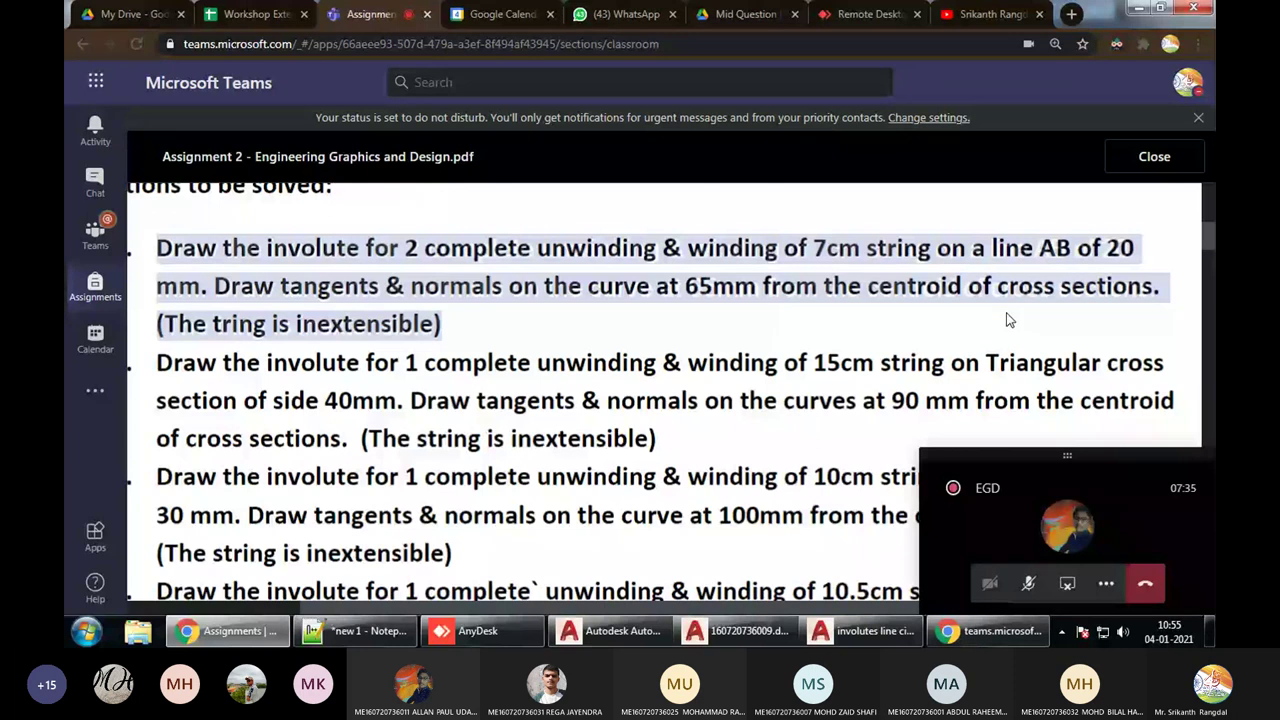
{"action": "left_click", "coordinate": [250, 14]}
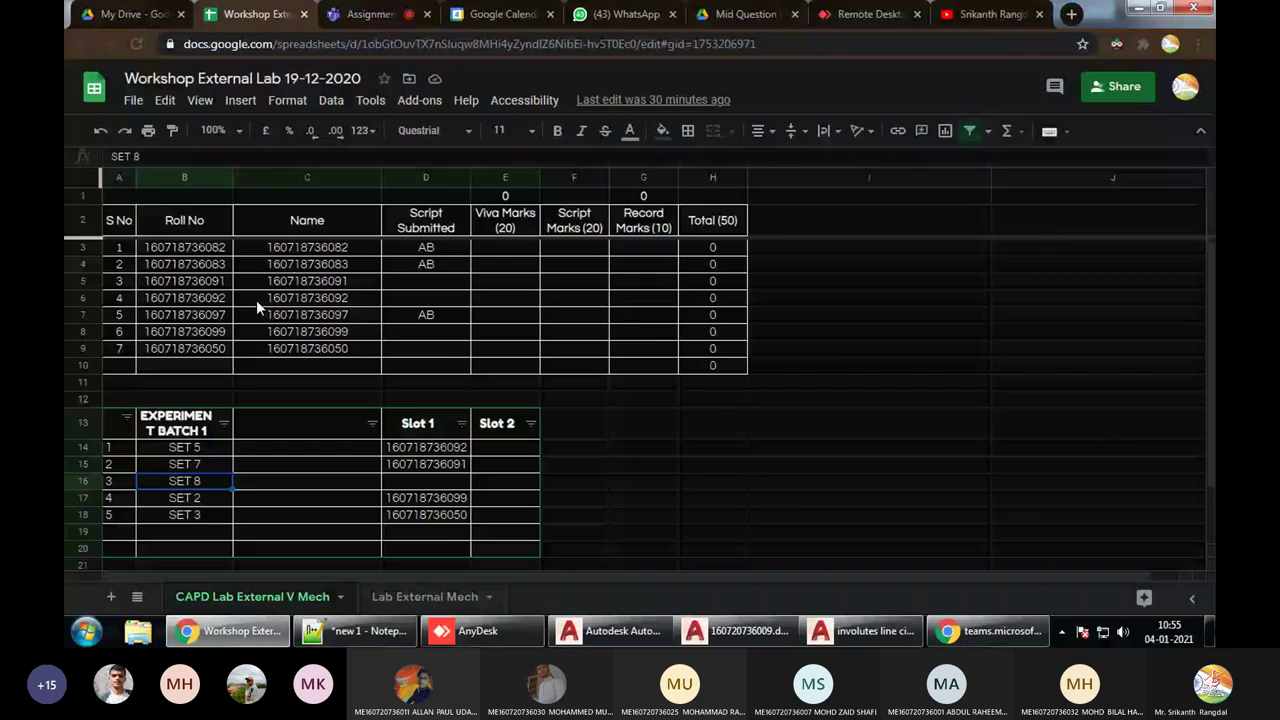
{"action": "left_click", "coordinate": [436, 249]}
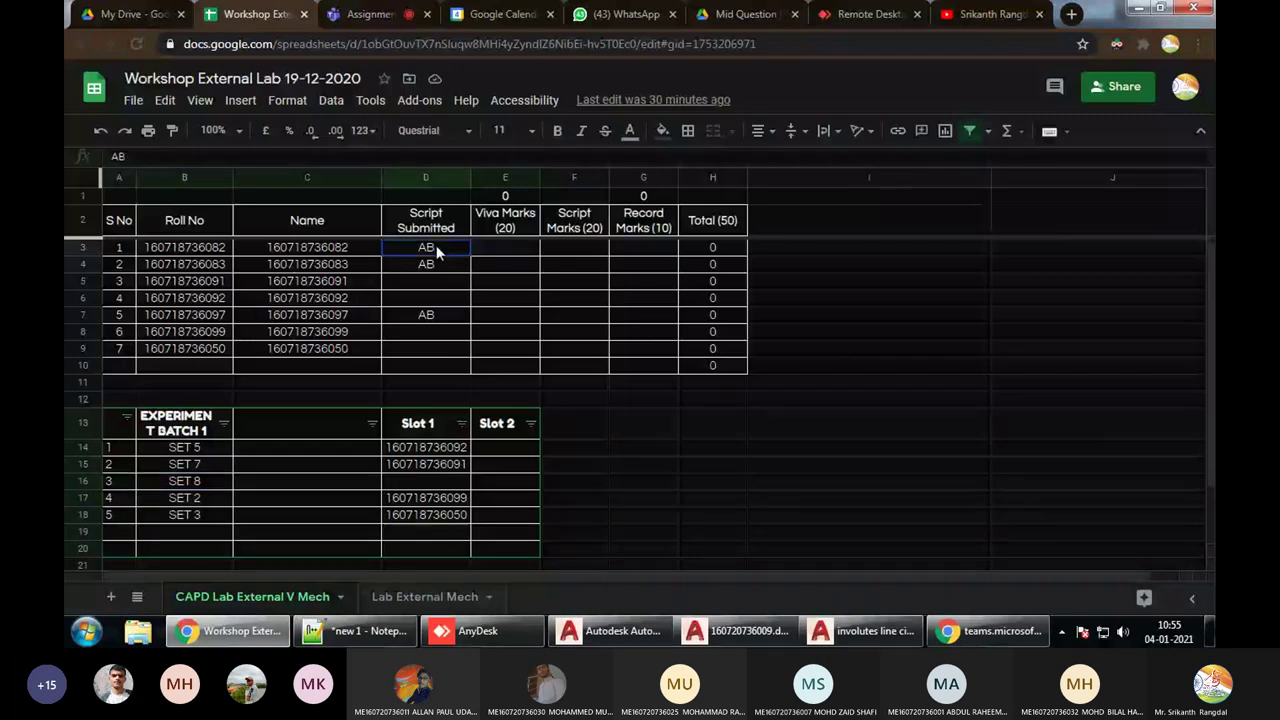
{"action": "key", "text": "shift+Down"}
{"action": "key", "text": "Delete"}
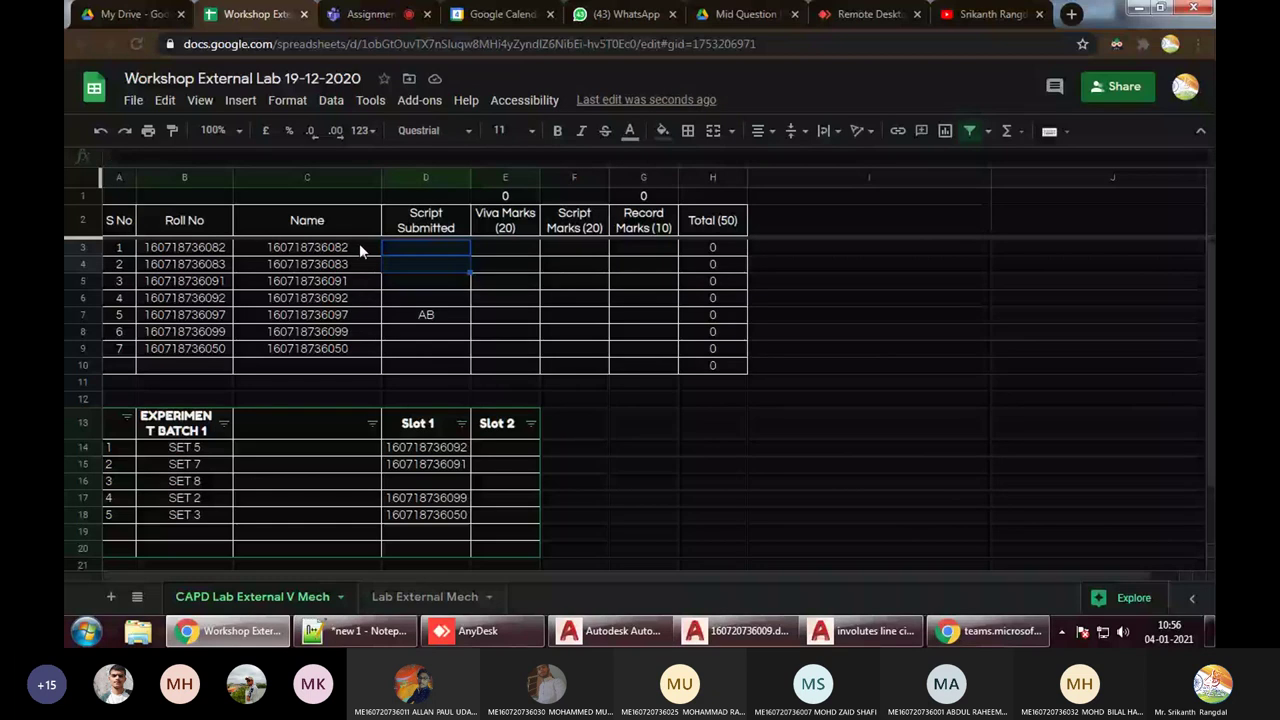
{"action": "left_click", "coordinate": [357, 298]}
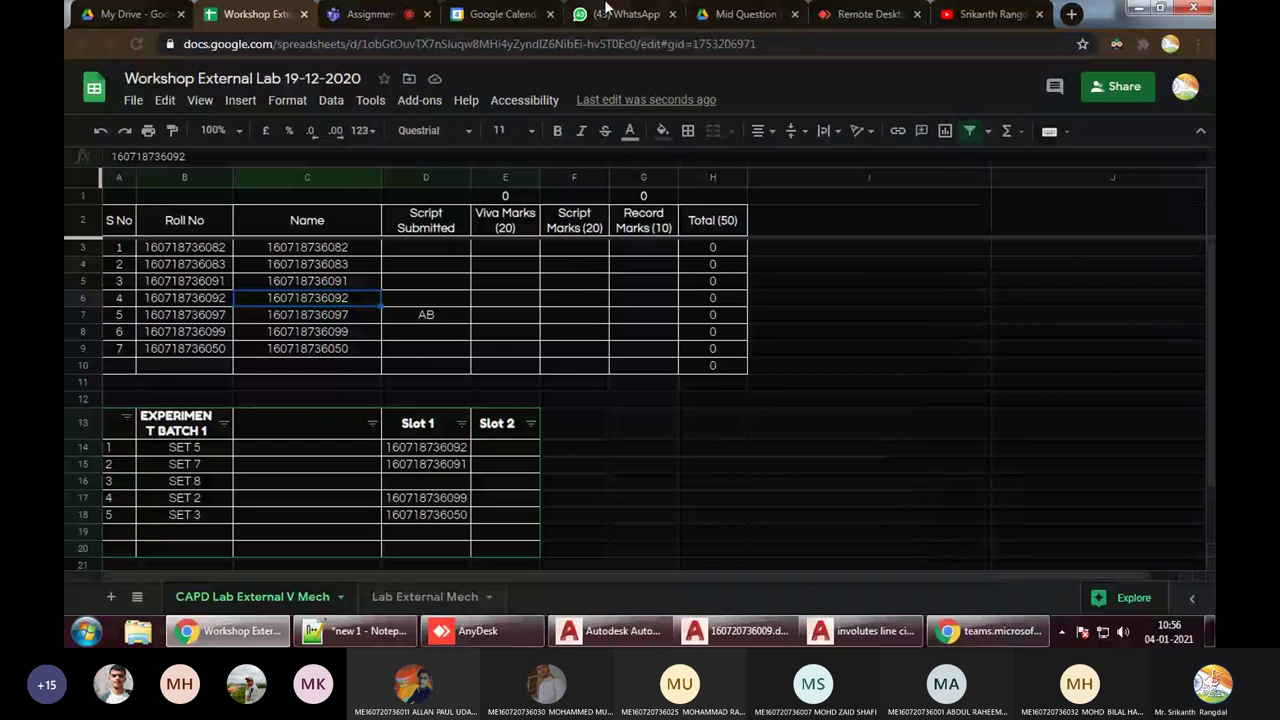
Close the other open AutoCAD drawing, the one named with a student roll number, without saving its changes
{"action": "key", "text": "ctrl+Tab"}
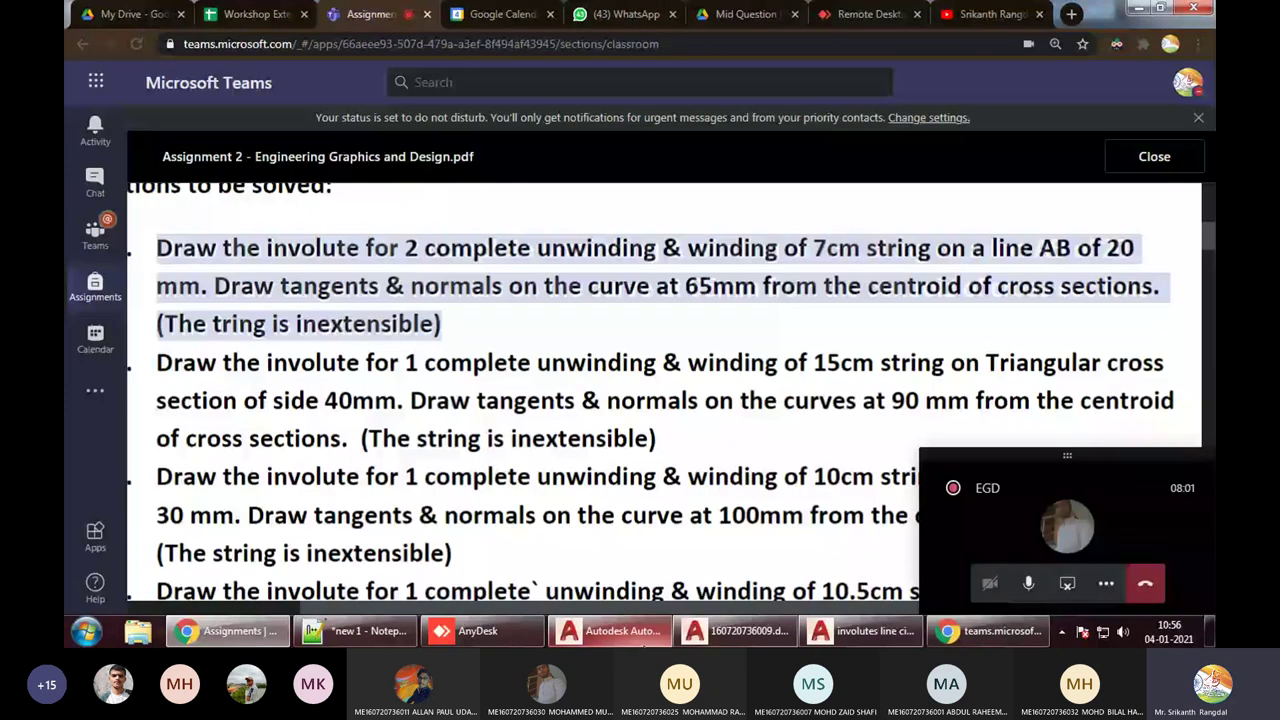
{"action": "key", "text": "super+d"}
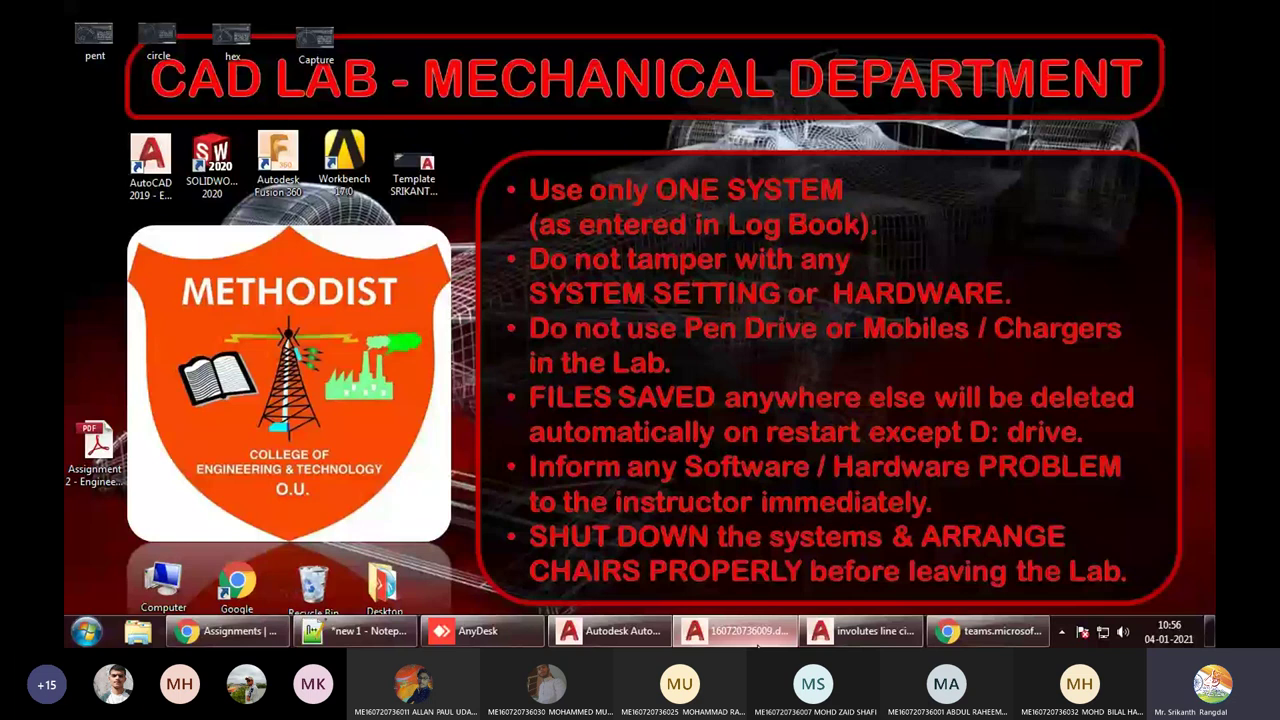
{"action": "left_click", "coordinate": [750, 634]}
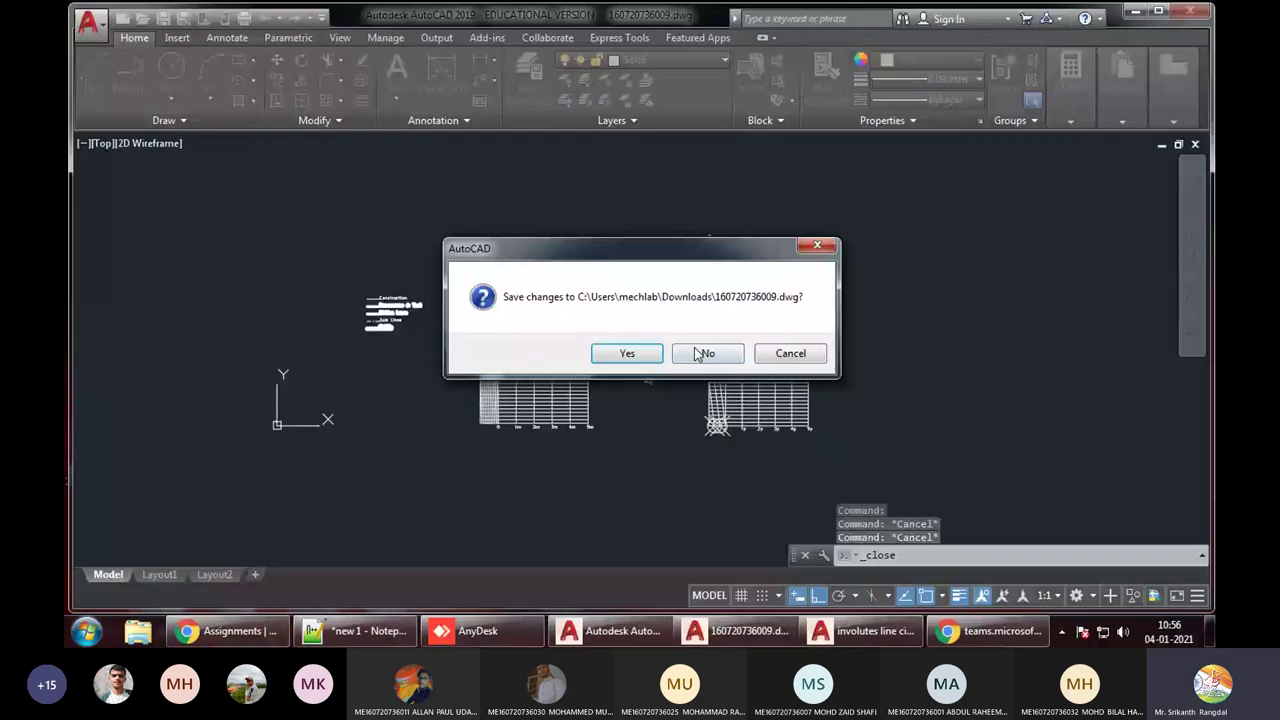
{"action": "left_click", "coordinate": [704, 353]}
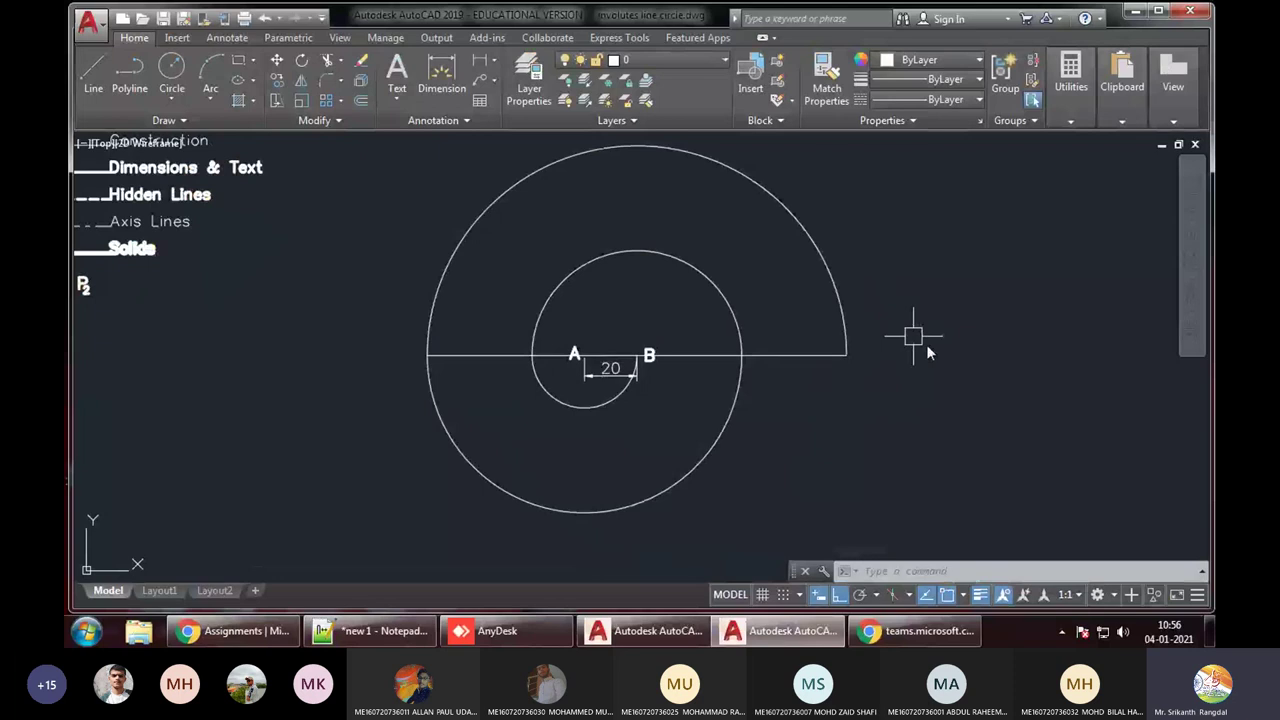
Switch to the Assignment 2 PDF in Teams and highlight the string length in the first involute problem
{"action": "left_click", "coordinate": [233, 631]}
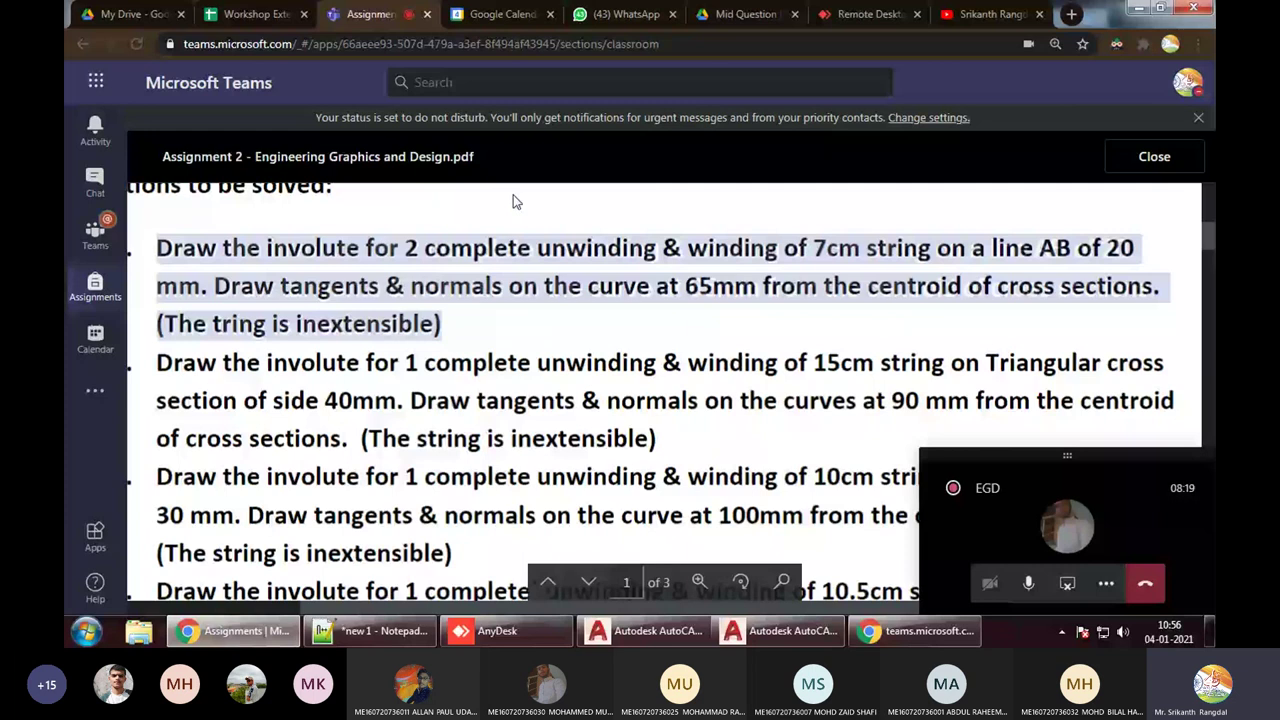
{"action": "left_click", "coordinate": [856, 248]}
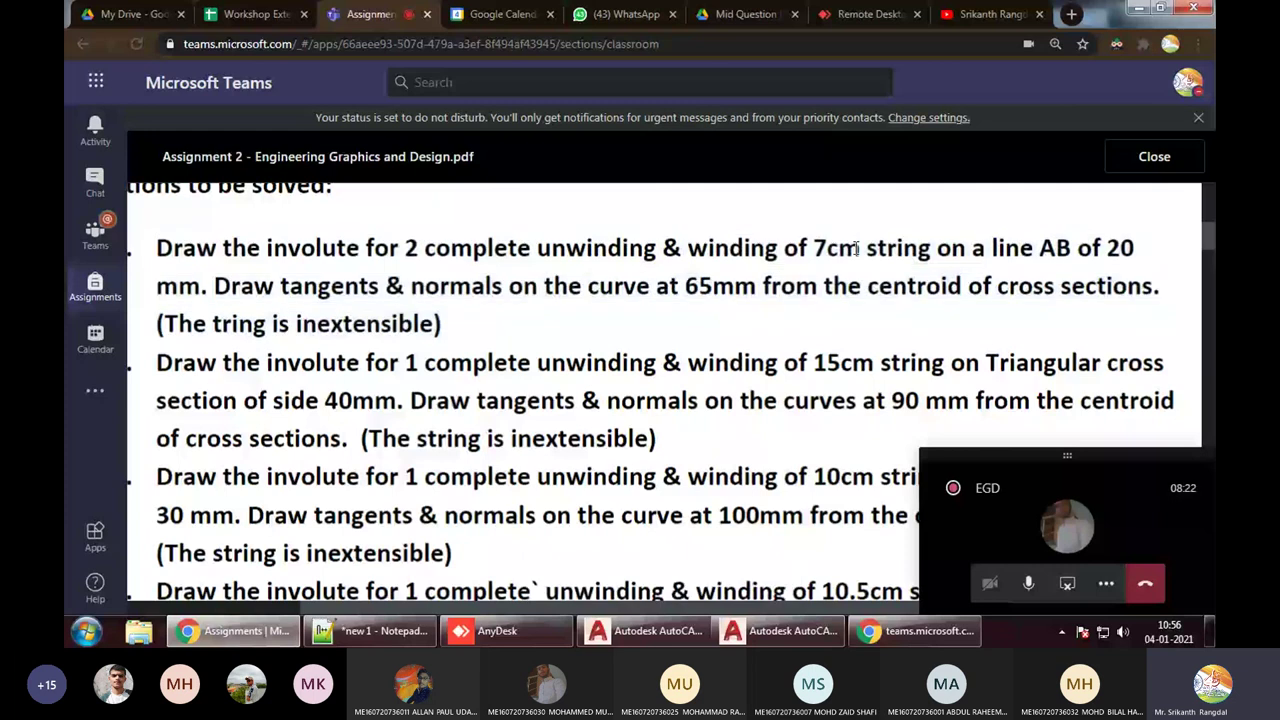
{"action": "left_click_drag", "start_coordinate": [858, 248], "coordinate": [814, 250]}
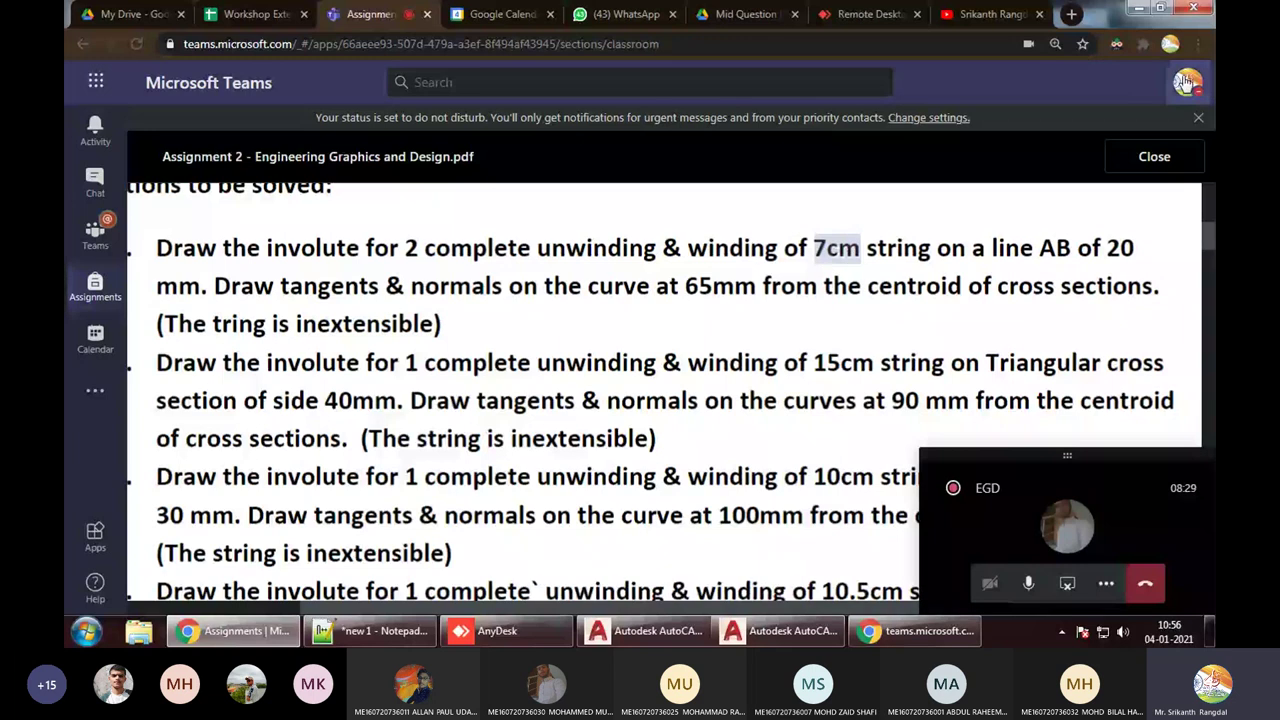
Back in AutoCAD, draw a horizontal line 70 units rightward from point B, ending in a short vertical tick
{"action": "key", "text": "alt+Tab"}
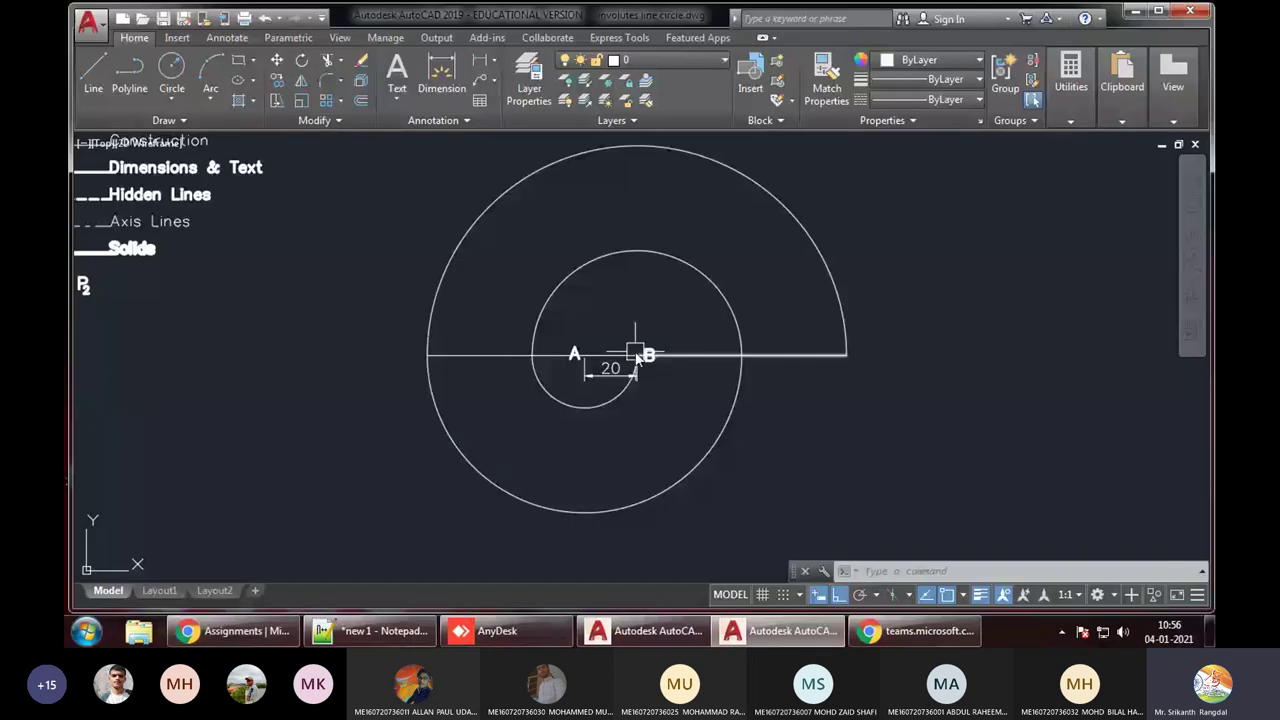
{"action": "scroll", "coordinate": [636, 355], "scroll_direction": "up", "scroll_amount": 4}
{"action": "type", "text": "l"}
{"action": "key", "text": "Return"}
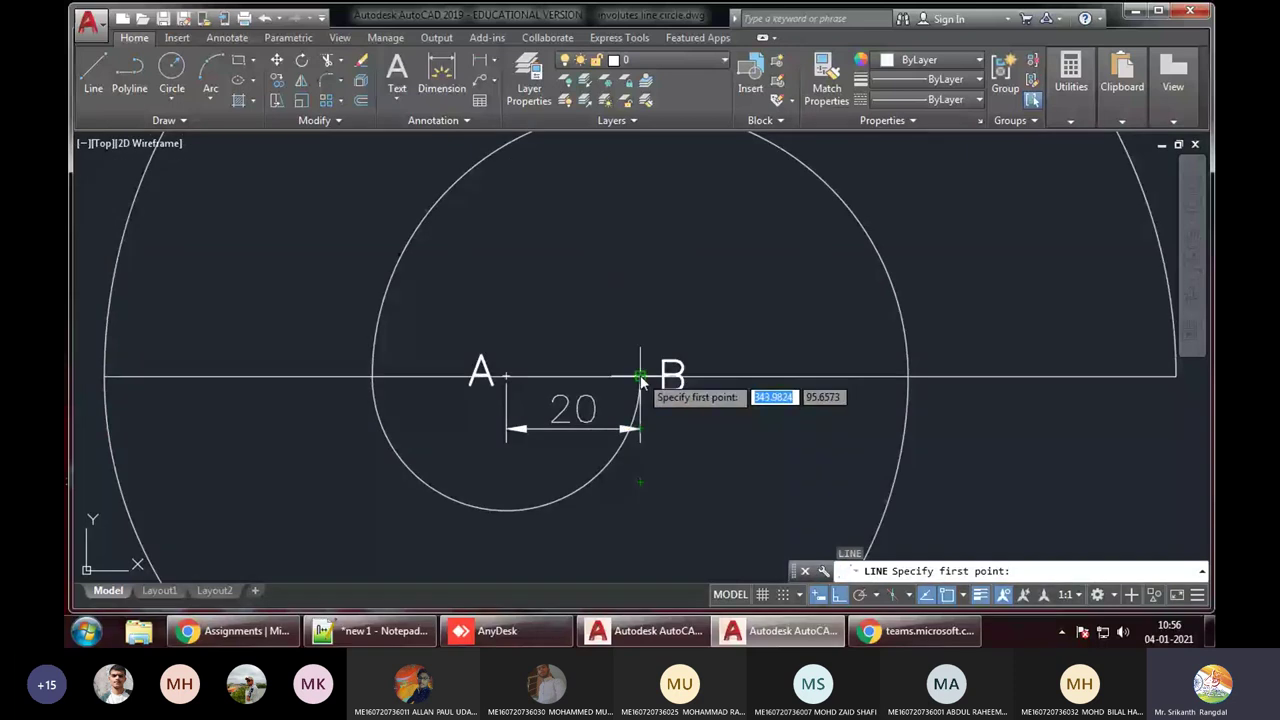
{"action": "left_click", "coordinate": [641, 378]}
{"action": "scroll", "coordinate": [650, 378], "scroll_direction": "down", "scroll_amount": 2}
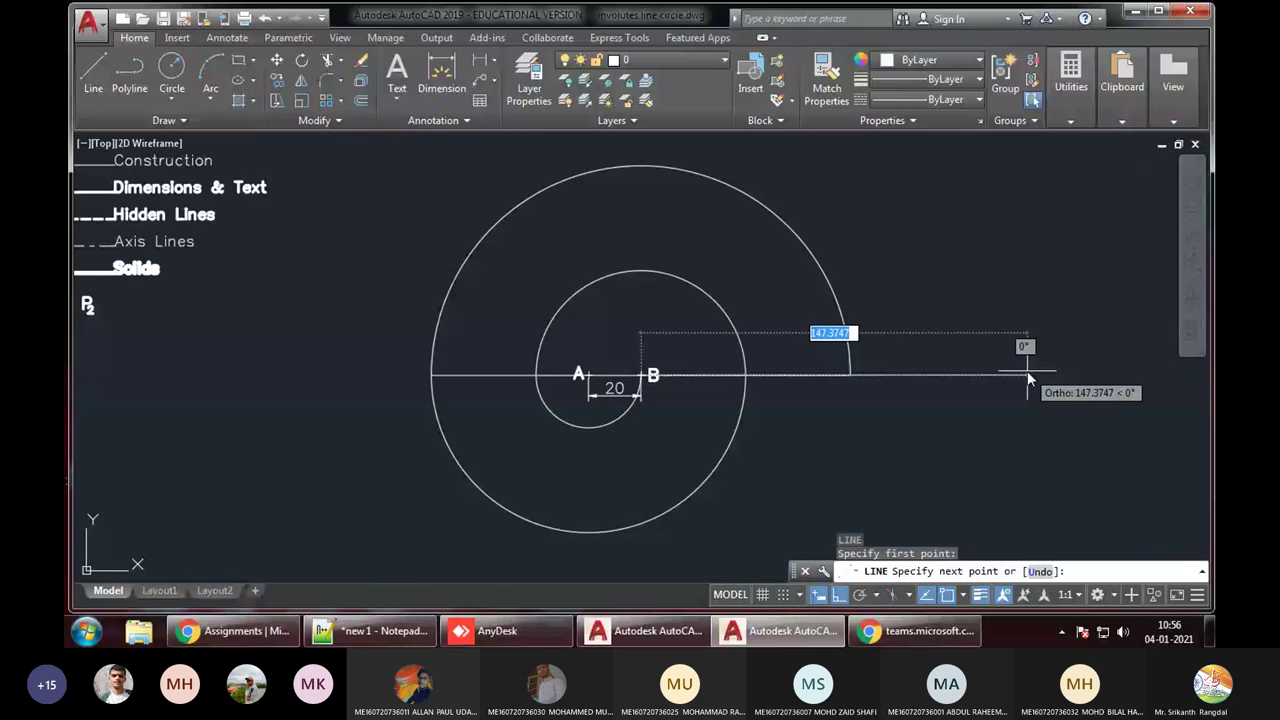
{"action": "type", "text": "70"}
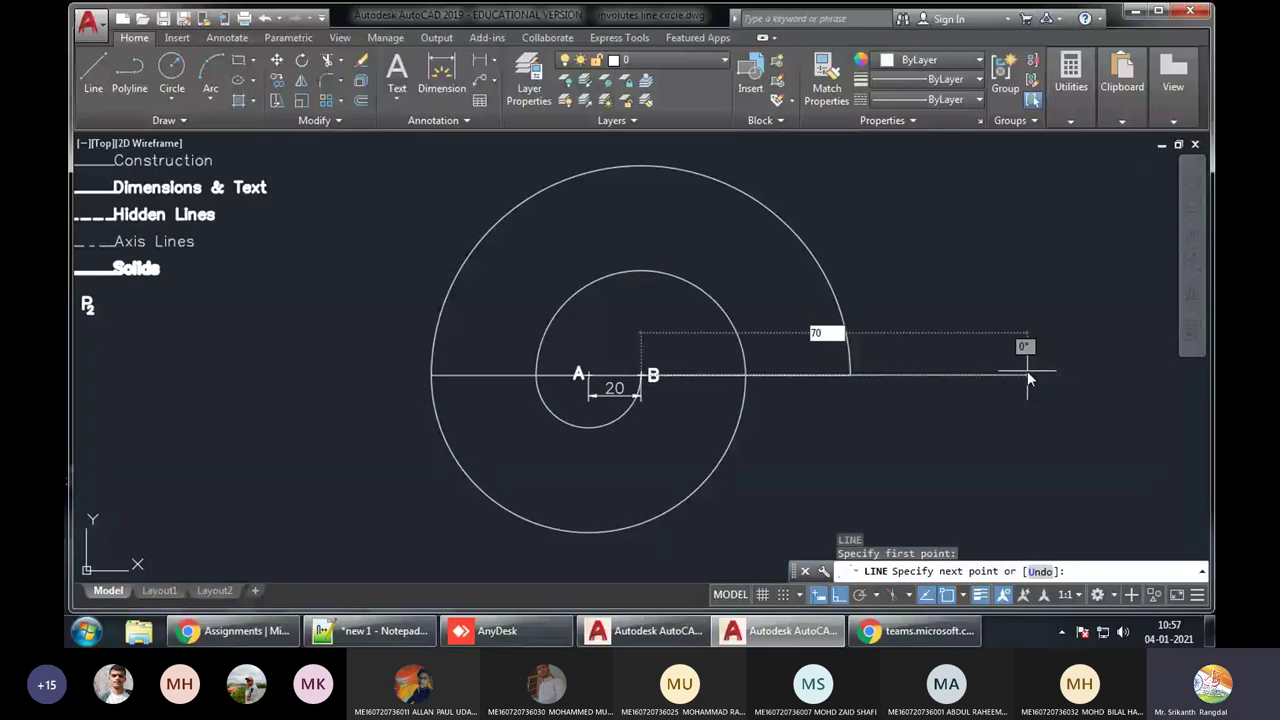
{"action": "key", "text": "Return"}
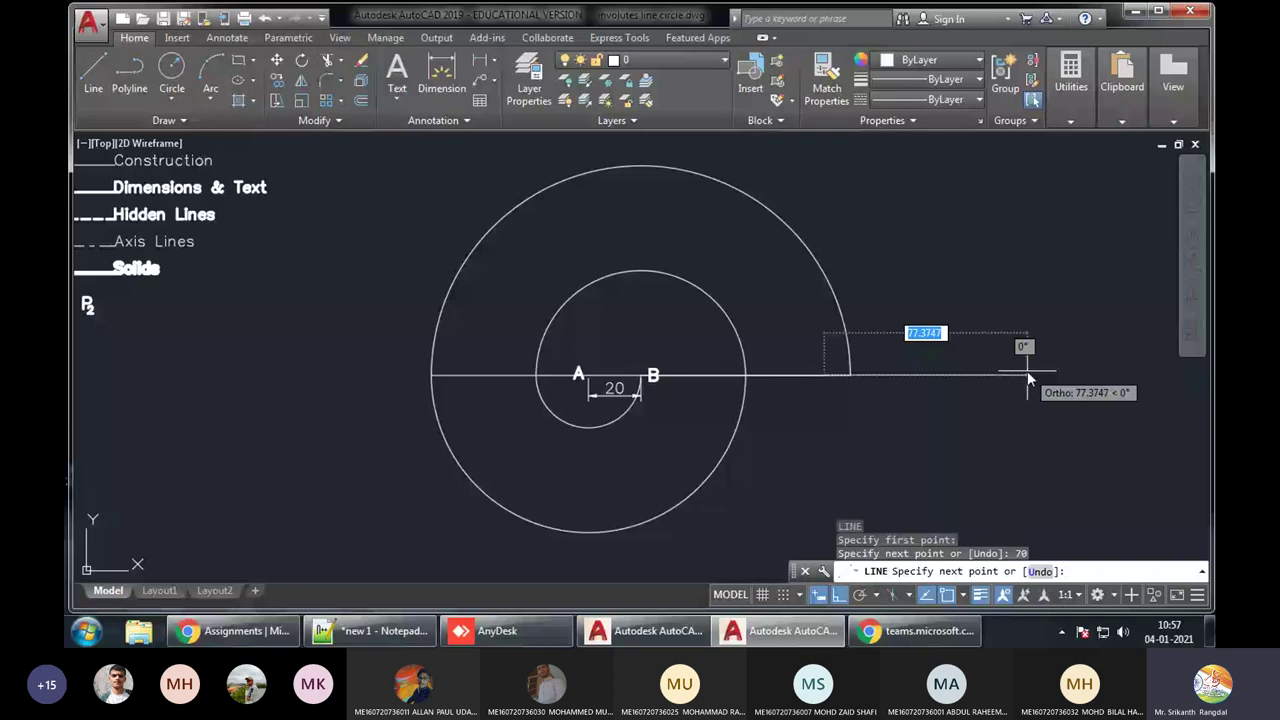
{"action": "scroll", "coordinate": [1028, 378], "scroll_direction": "up", "scroll_amount": 3}
{"action": "key", "text": "Return"}
{"action": "left_click", "coordinate": [792, 376]}
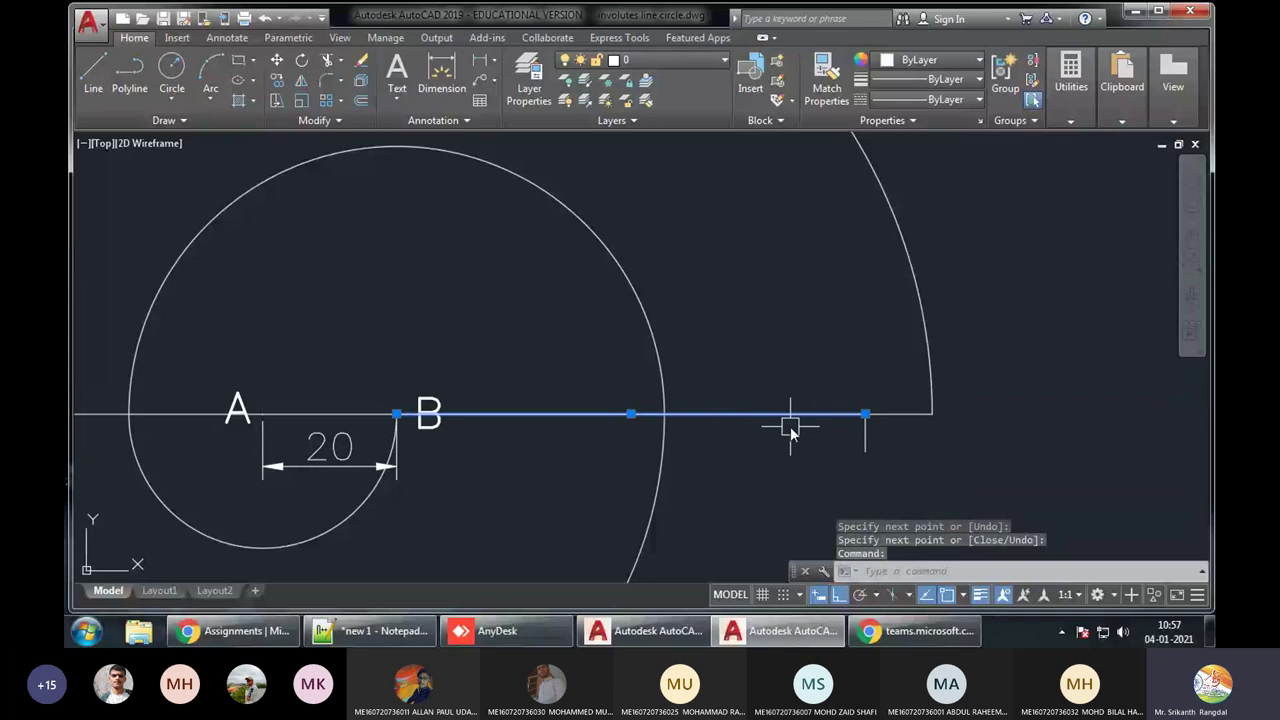
{"action": "scroll", "coordinate": [805, 428], "scroll_direction": "down", "scroll_amount": 3}
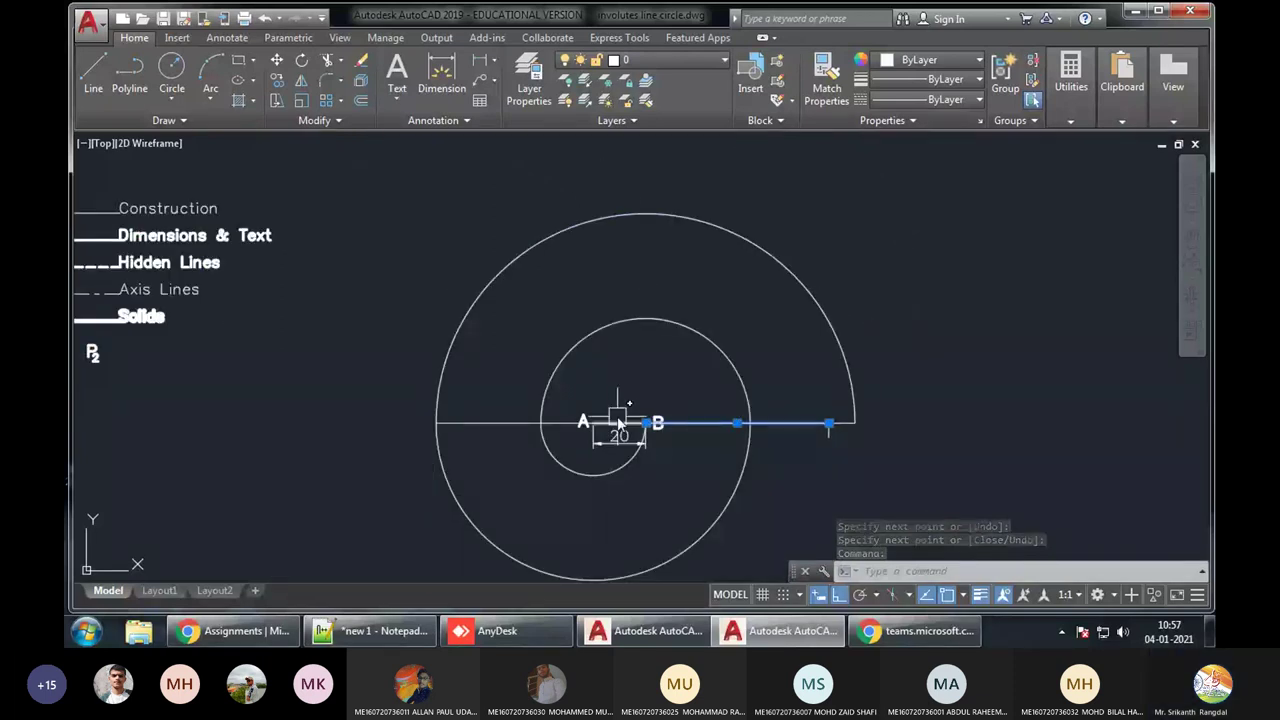
Match the properties of the Solids legend line onto line AB
{"action": "key", "text": "Escape"}
{"action": "type", "text": "ma"}
{"action": "key", "text": "Return"}
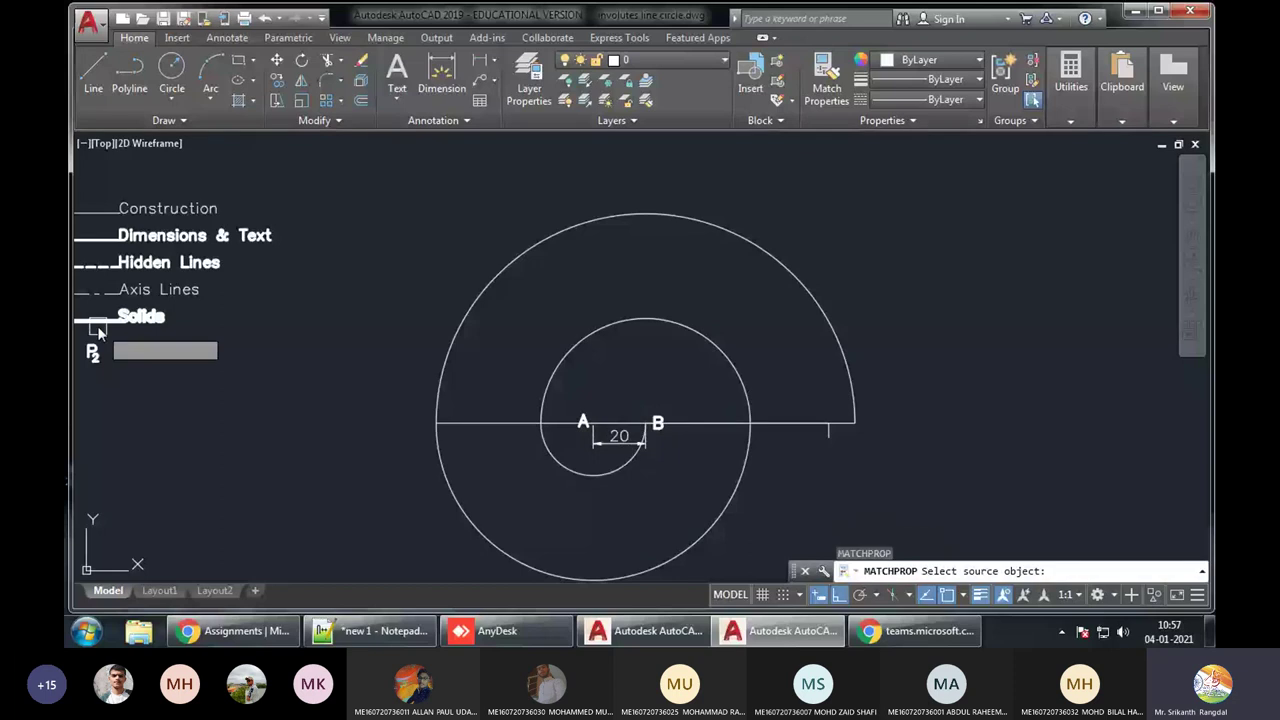
{"action": "left_click", "coordinate": [97, 325]}
{"action": "left_click", "coordinate": [613, 423]}
{"action": "key", "text": "Return"}
{"action": "middle_click_drag", "start_coordinate": [802, 484], "coordinate": [828, 426]}
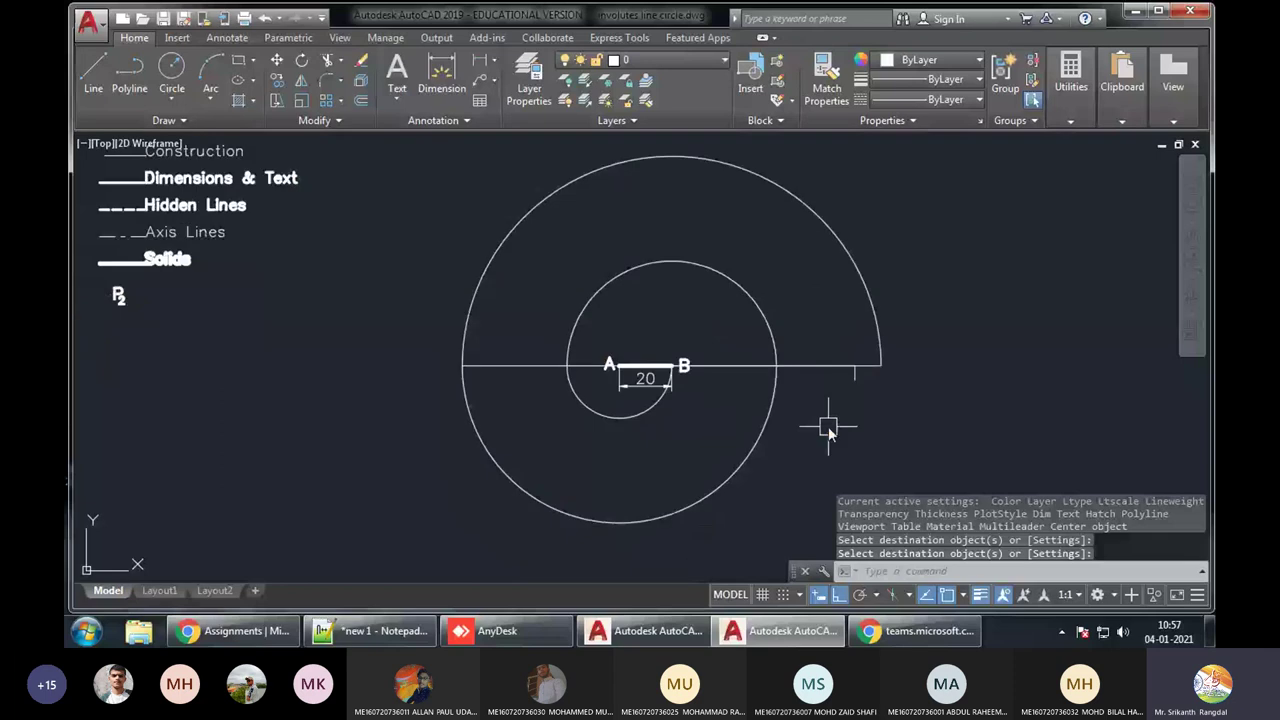
Try a circle centred on point A with its radius reaching the vertical tick at the 70-unit line's end
{"action": "type", "text": "c"}
{"action": "key", "text": "Return"}
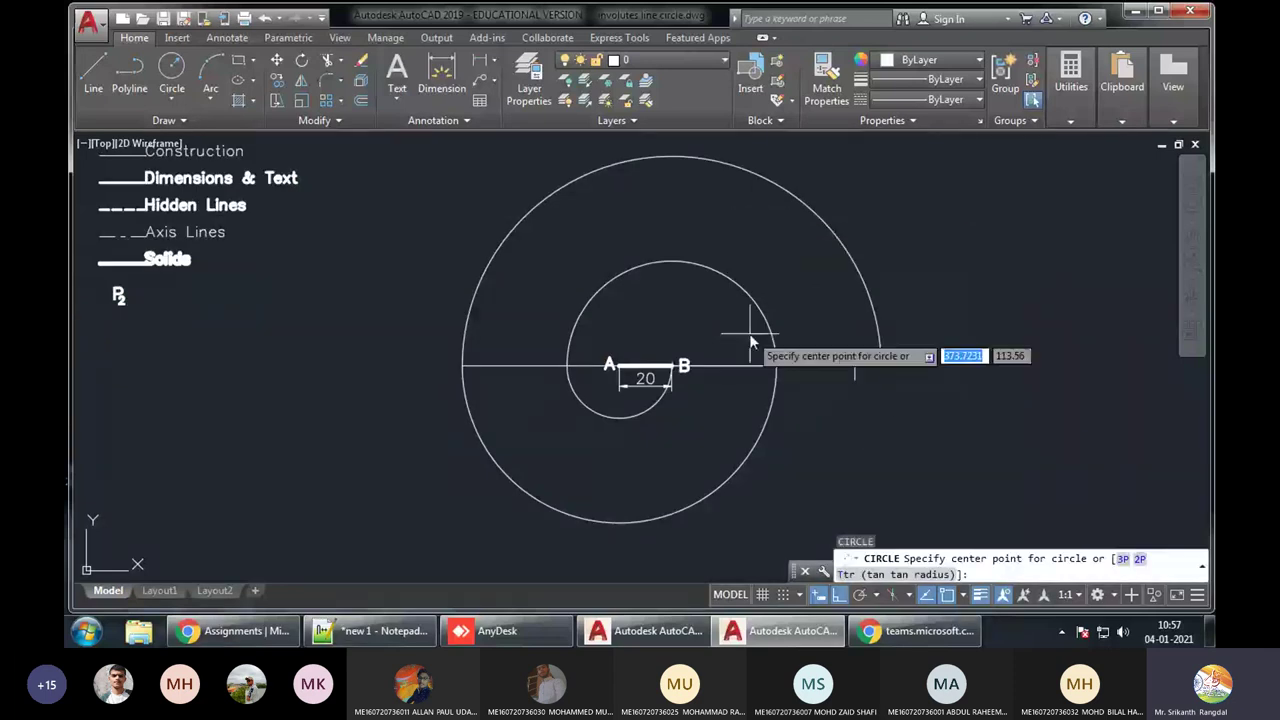
{"action": "left_click", "coordinate": [619, 367]}
{"action": "left_click", "coordinate": [851, 367]}
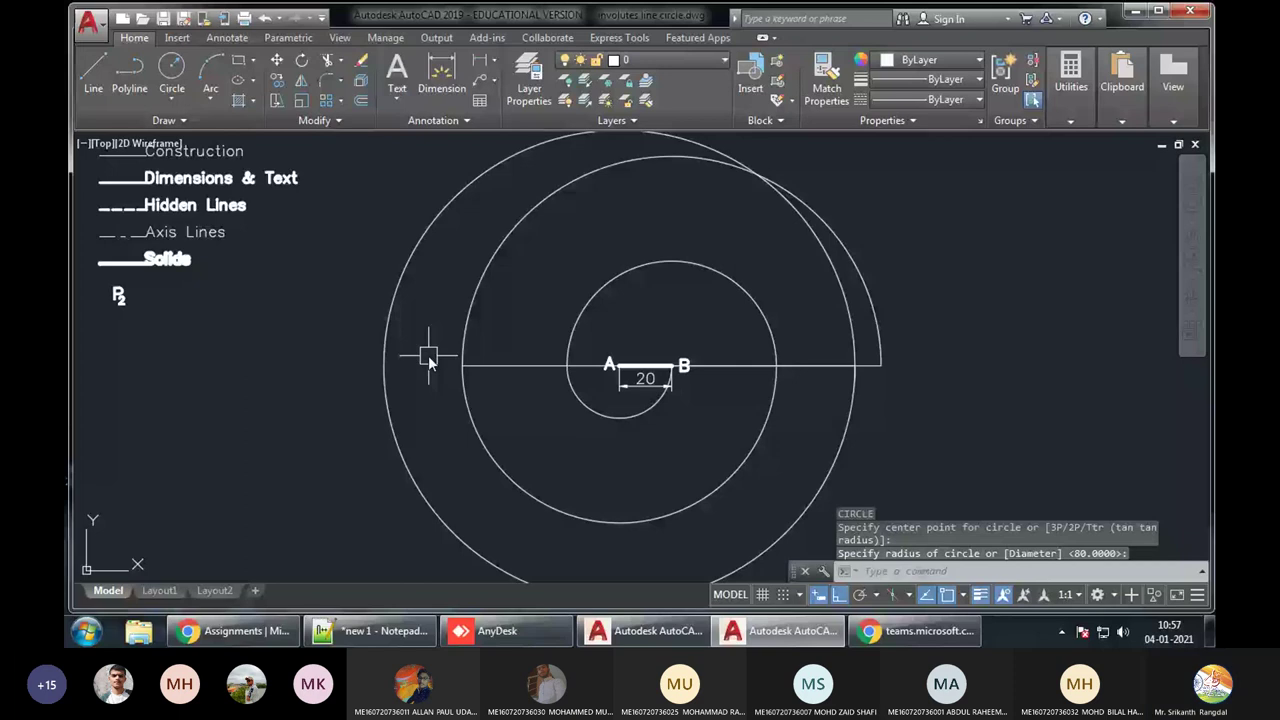
{"action": "key", "text": "Escape"}
Erase the circle centred on A that passes through the vertical tick
{"action": "left_click", "coordinate": [846, 435]}
{"action": "type", "text": "e"}
{"action": "key", "text": "Return"}
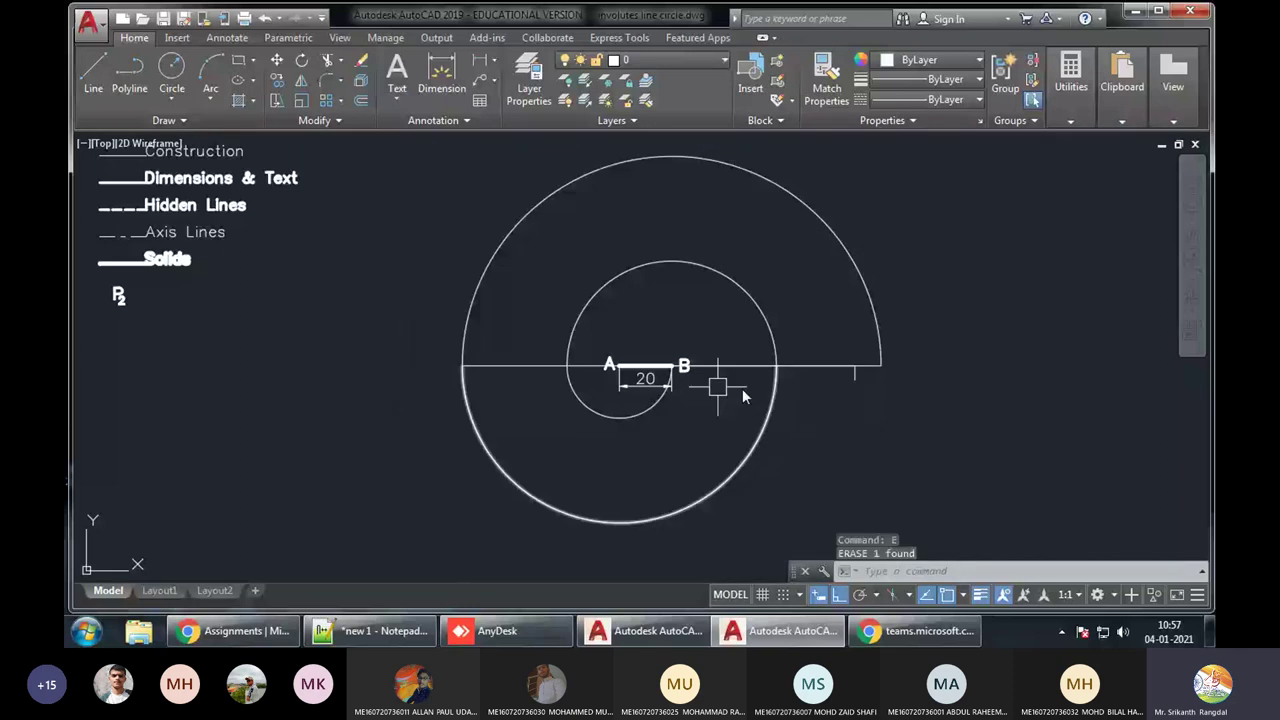
Draw a circle of radius 70 centred on point B, reaching the vertical tick
{"action": "type", "text": "c"}
{"action": "key", "text": "Return"}
{"action": "scroll", "coordinate": [692, 360], "scroll_direction": "up", "scroll_amount": 2}
{"action": "key", "text": "Escape"}
{"action": "key", "text": "Escape"}
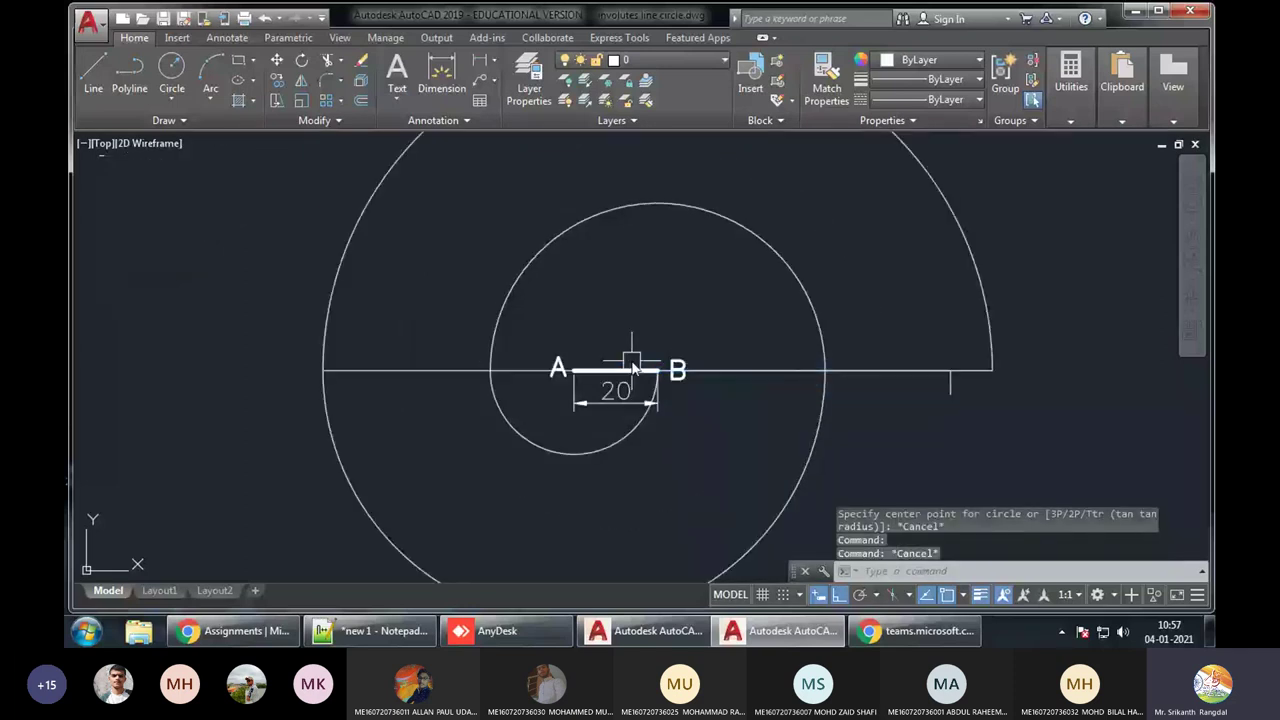
{"action": "key", "text": "Return"}
{"action": "left_click", "coordinate": [660, 369]}
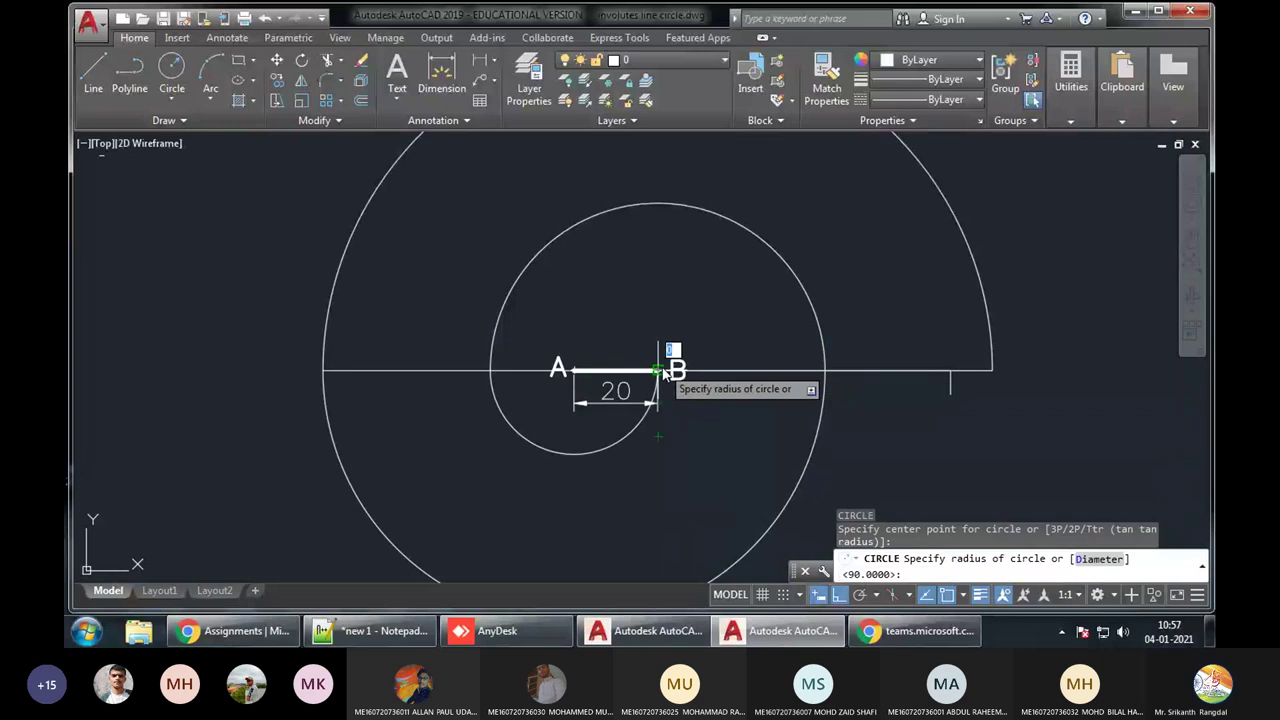
{"action": "left_click", "coordinate": [945, 372]}
{"action": "scroll", "coordinate": [740, 348], "scroll_direction": "down", "scroll_amount": 2}
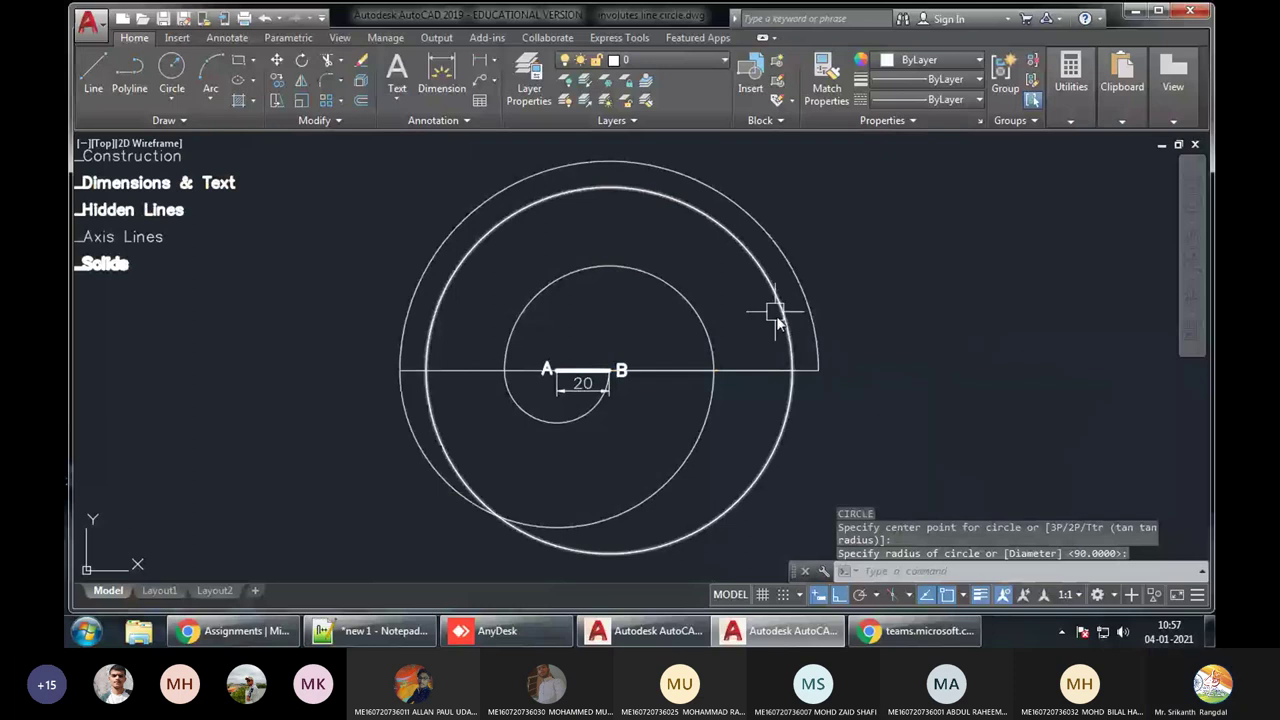
Trim away the lower half of the radius 70 circle centred on B
{"action": "type", "text": "TR"}
{"action": "key", "text": "Return"}
{"action": "key", "text": "Return"}
{"action": "left_click", "coordinate": [432, 413]}
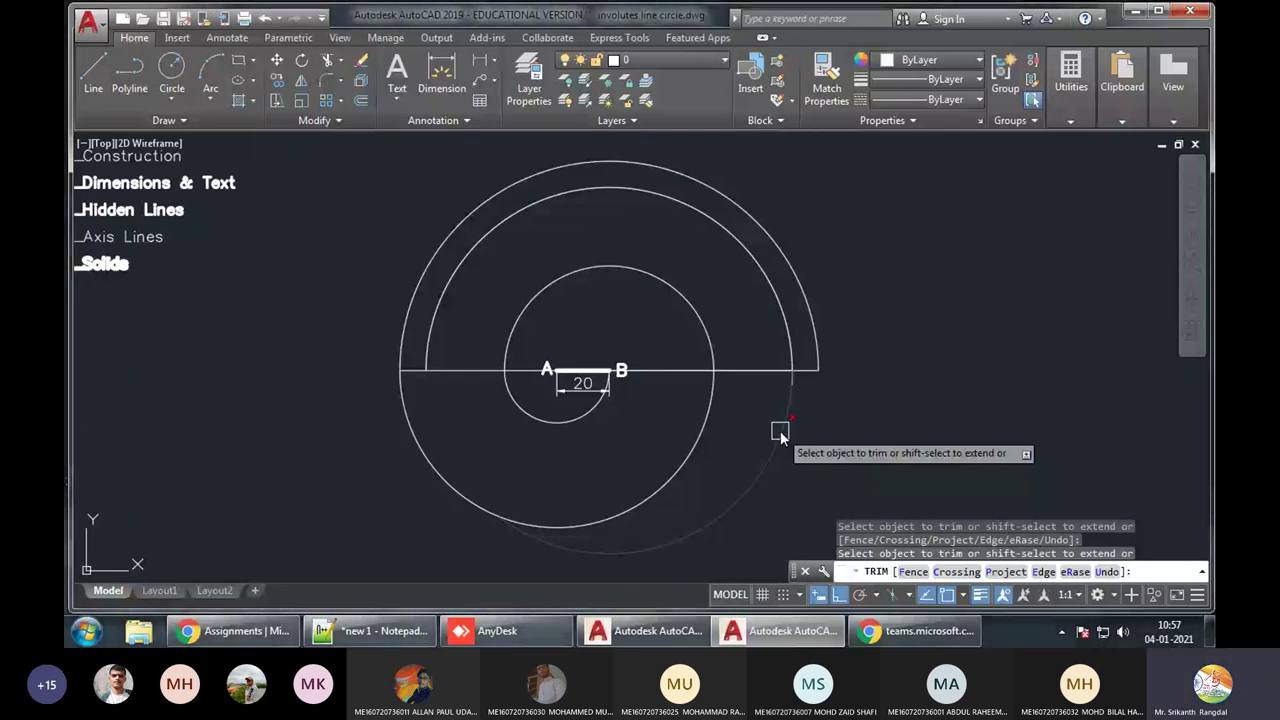
{"action": "left_click", "coordinate": [780, 435]}
{"action": "key", "text": "Return"}
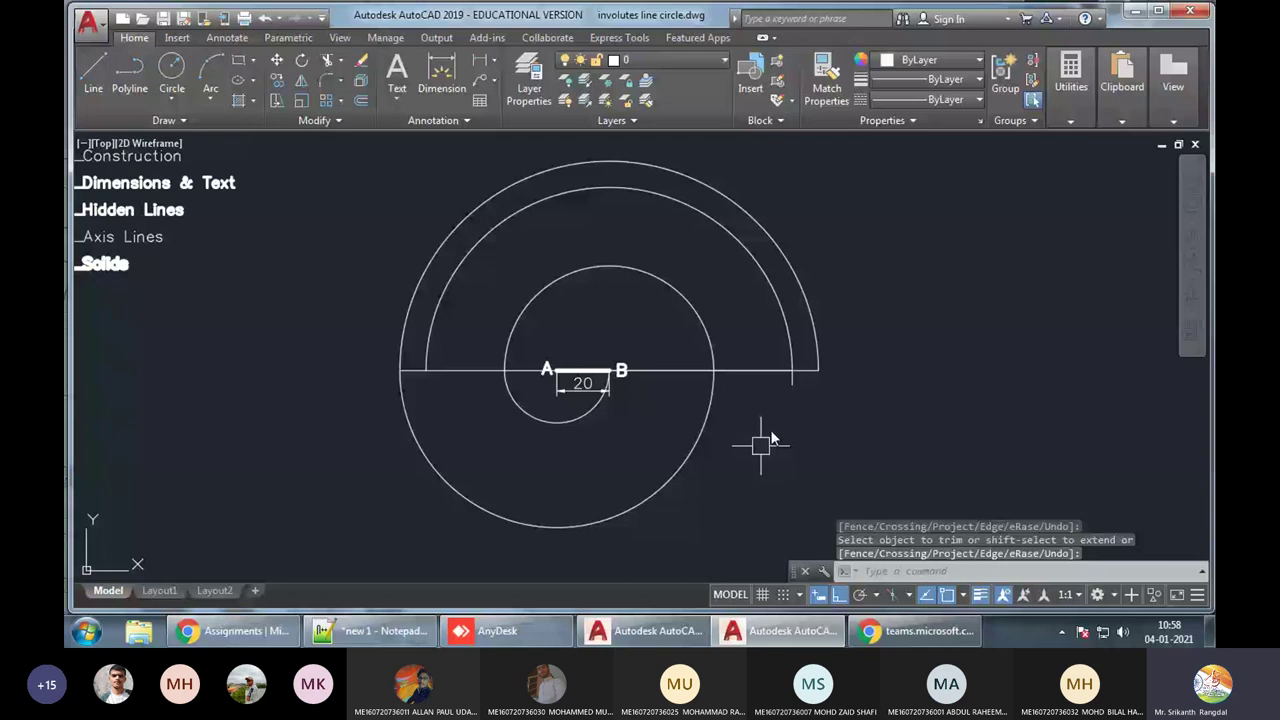
Draw a circle centred on A through the far end of the radius 70 semicircle and trim away its upper half
{"action": "type", "text": "c"}
{"action": "key", "text": "Return"}
{"action": "left_click", "coordinate": [556, 371]}
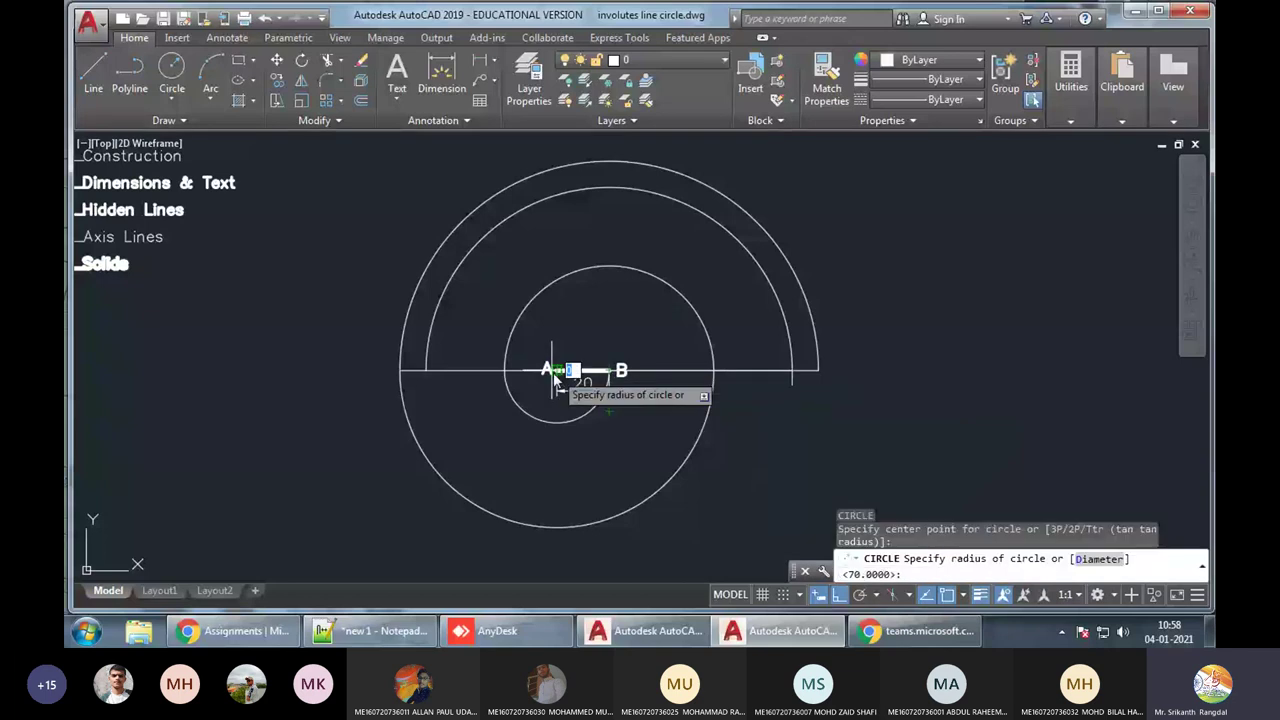
{"action": "left_click", "coordinate": [425, 371]}
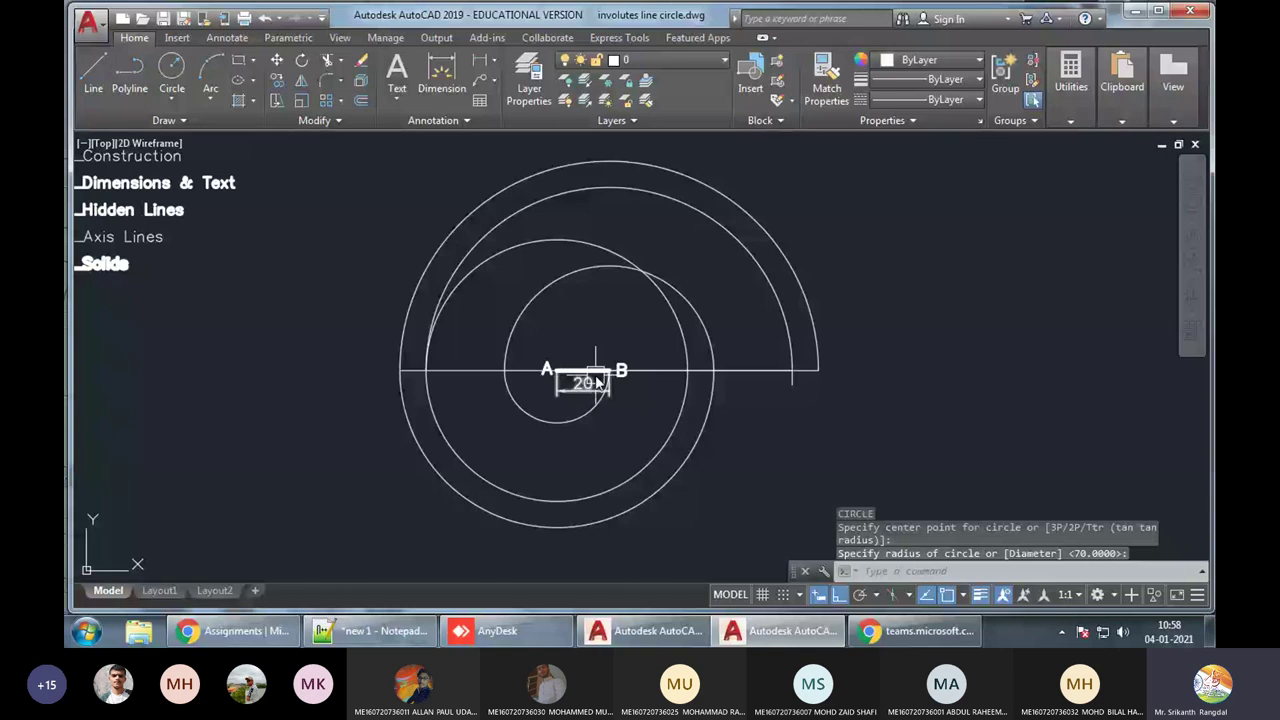
{"action": "type", "text": "tr"}
{"action": "key", "text": "Return"}
{"action": "key", "text": "Return"}
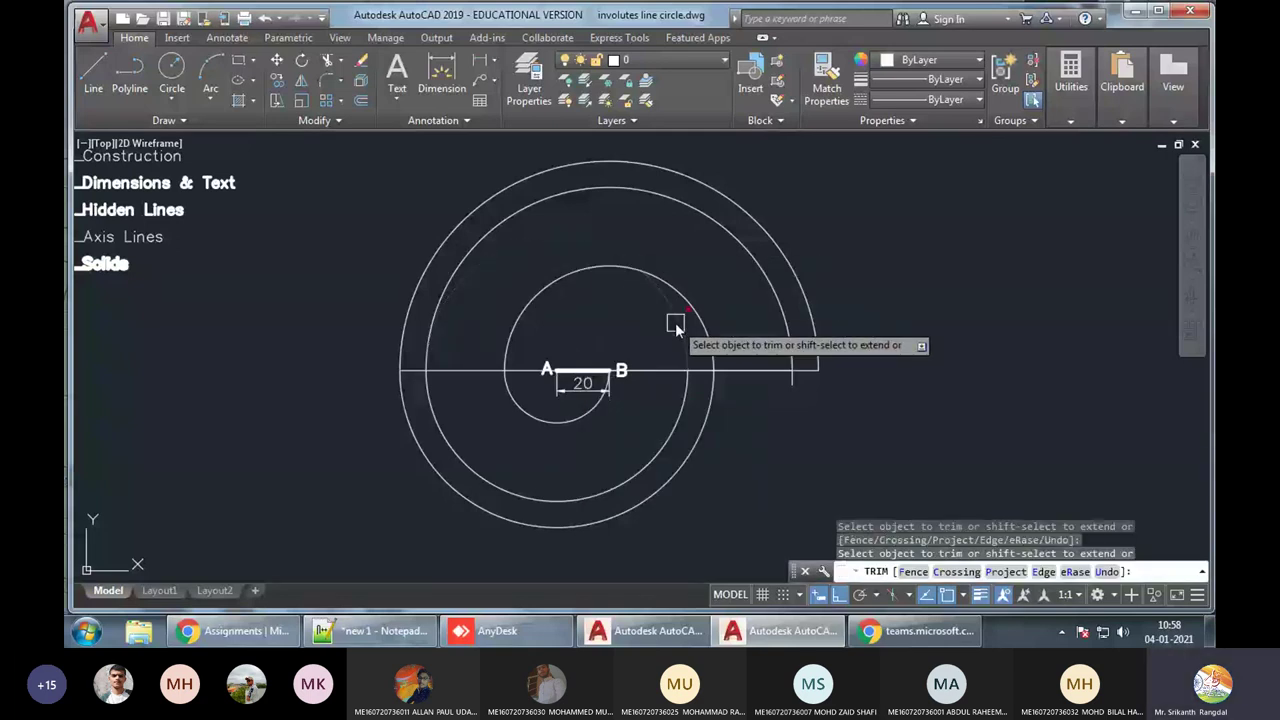
{"action": "left_click", "coordinate": [697, 392]}
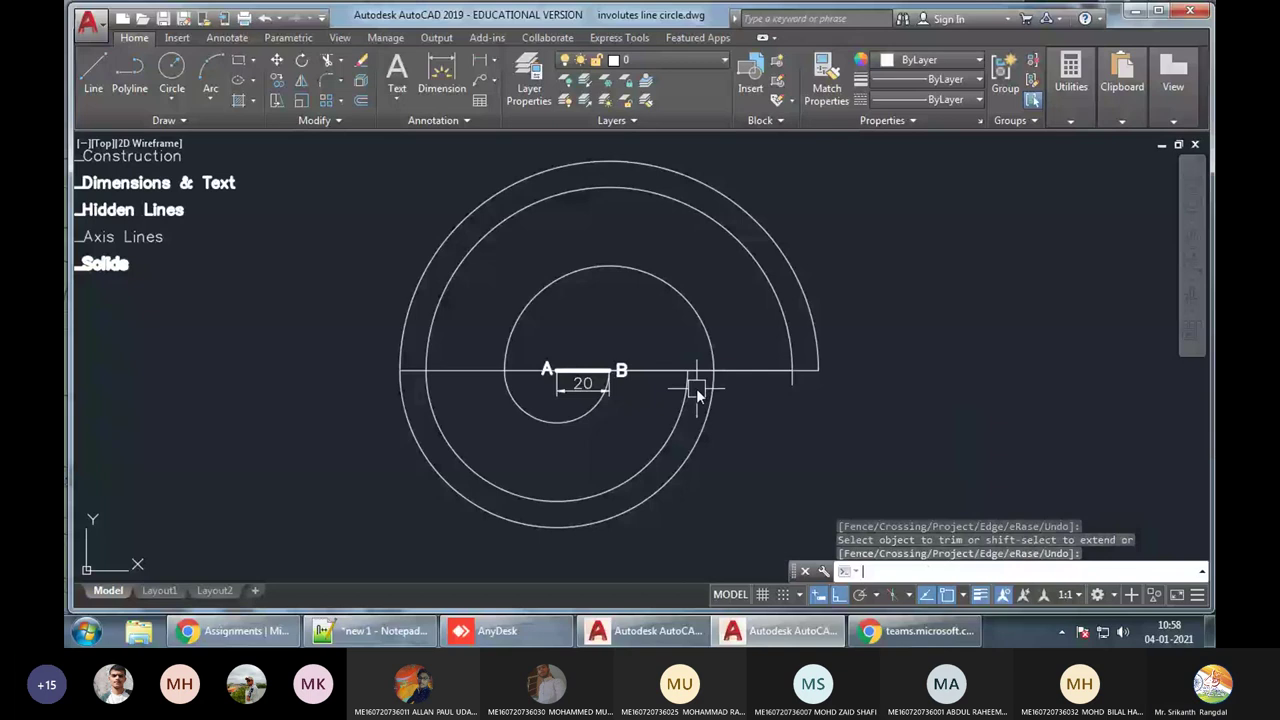
Draw a circle of radius 30 centred on B, meeting the last lower semicircle's end, and trim away its lower half
{"action": "key", "text": "Escape"}
{"action": "type", "text": "c"}
{"action": "key", "text": "Return"}
{"action": "left_click", "coordinate": [609, 370]}
{"action": "left_click", "coordinate": [688, 370]}
{"action": "type", "text": "tr"}
{"action": "key", "text": "Return"}
{"action": "key", "text": "Return"}
{"action": "left_click", "coordinate": [617, 452]}
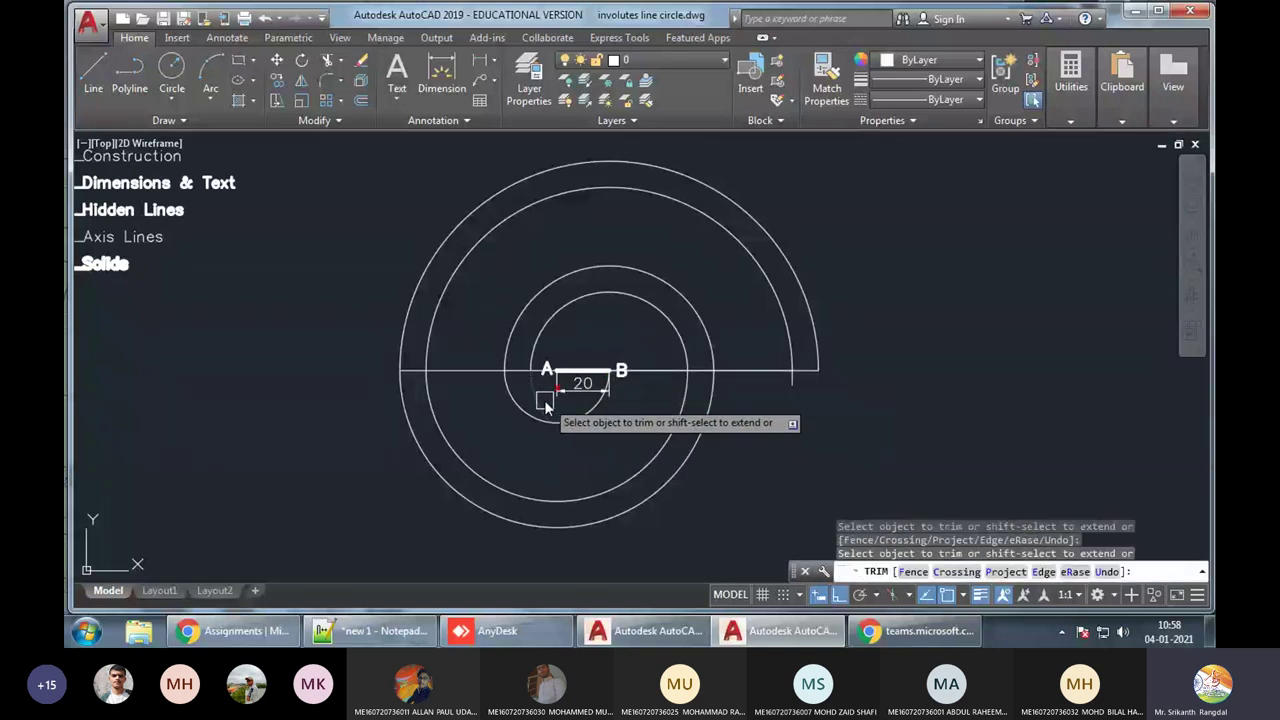
{"action": "key", "text": "Return"}
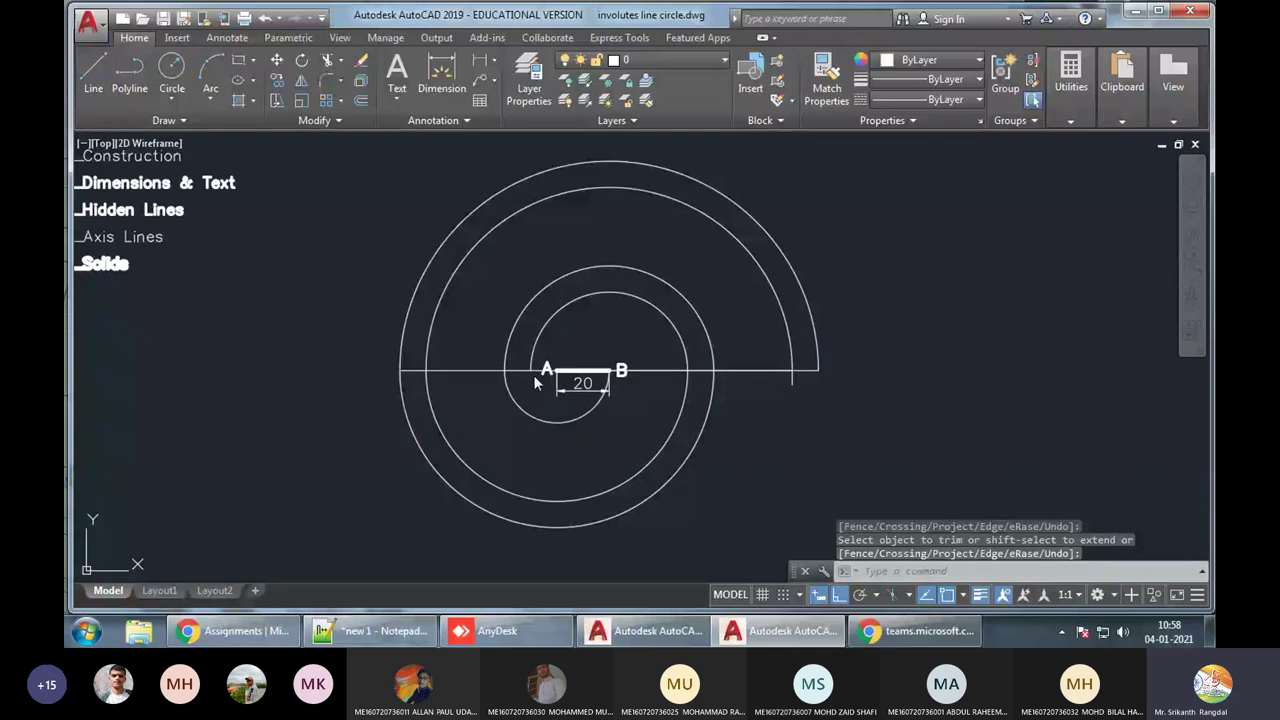
Draw a circle of radius 10 centred on A, meeting the radius 30 semicircle's end, and trim away its upper half
{"action": "key", "text": "Escape"}
{"action": "type", "text": "c"}
{"action": "key", "text": "Return"}
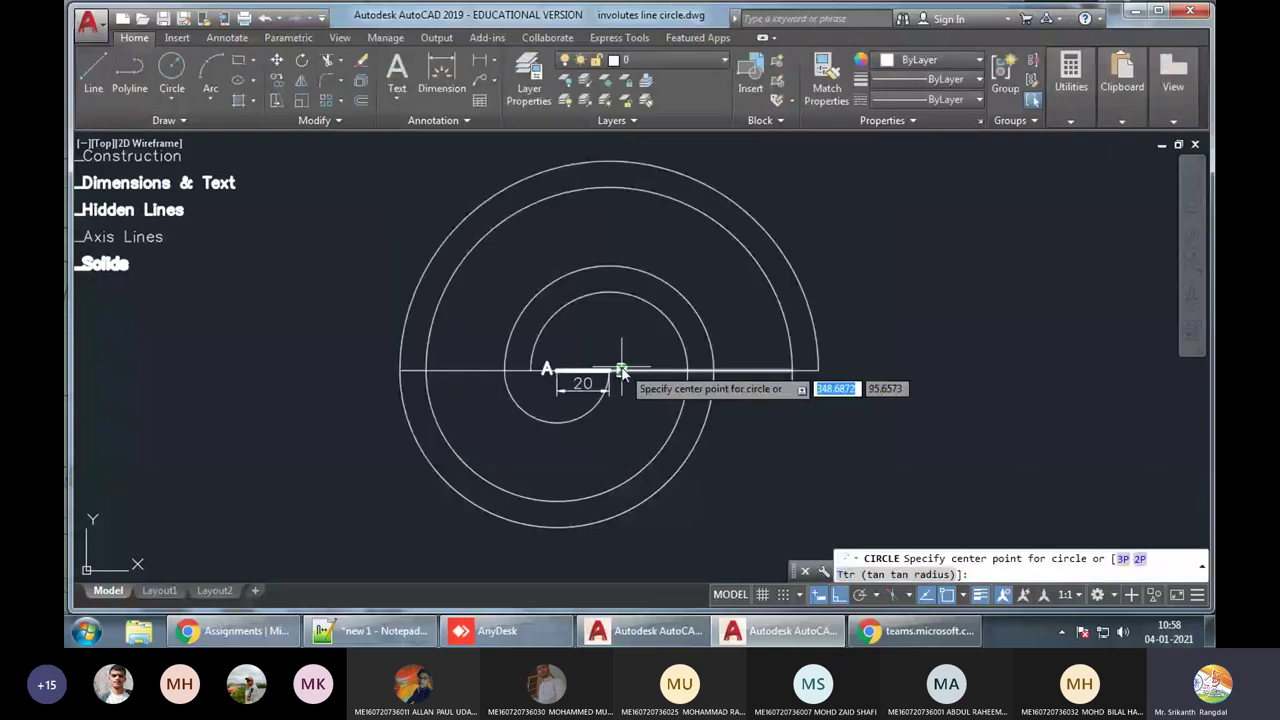
{"action": "scroll", "coordinate": [530, 370], "scroll_direction": "up", "scroll_amount": 4}
{"action": "left_click", "coordinate": [595, 377]}
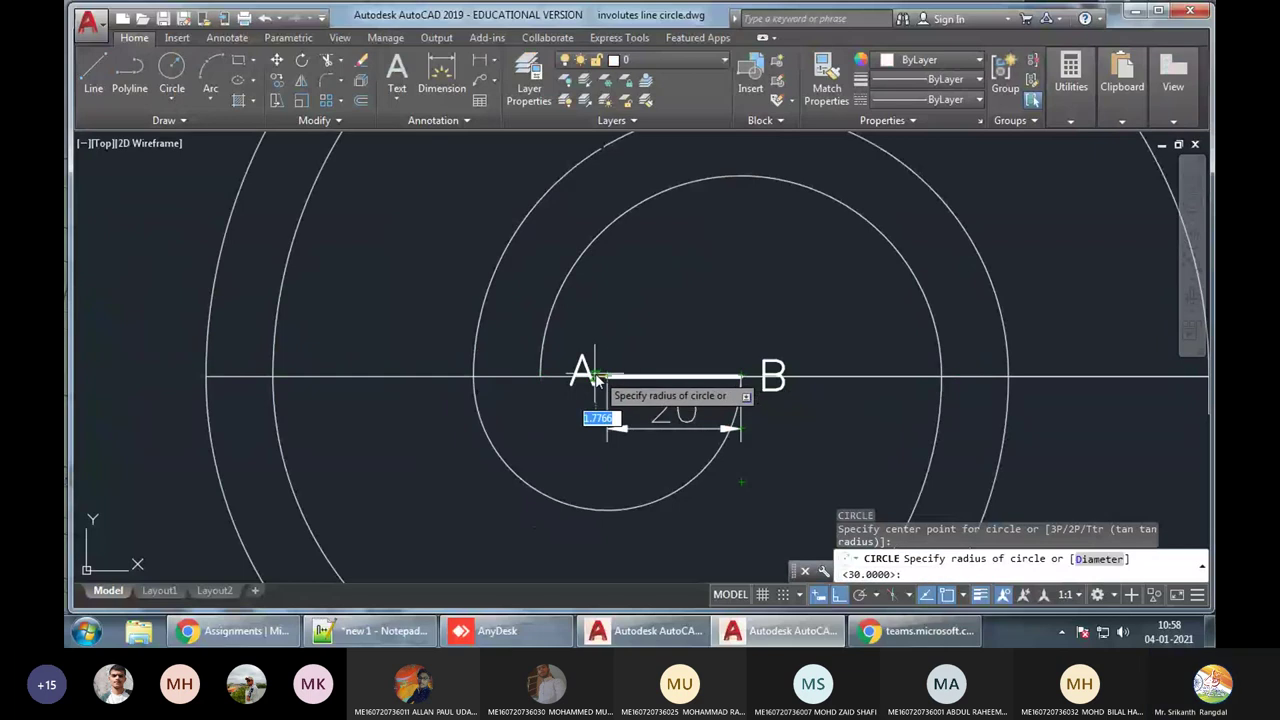
{"action": "left_click", "coordinate": [538, 376]}
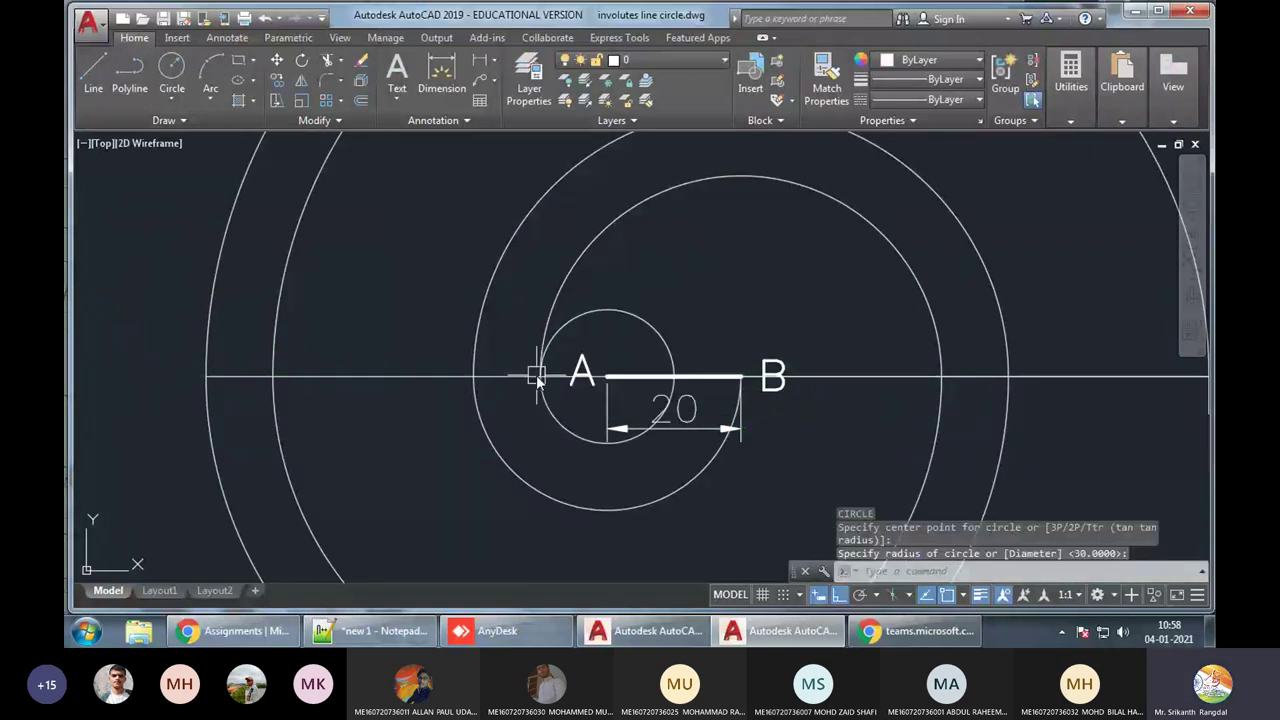
{"action": "type", "text": "tr"}
{"action": "key", "text": "Return"}
{"action": "key", "text": "Return"}
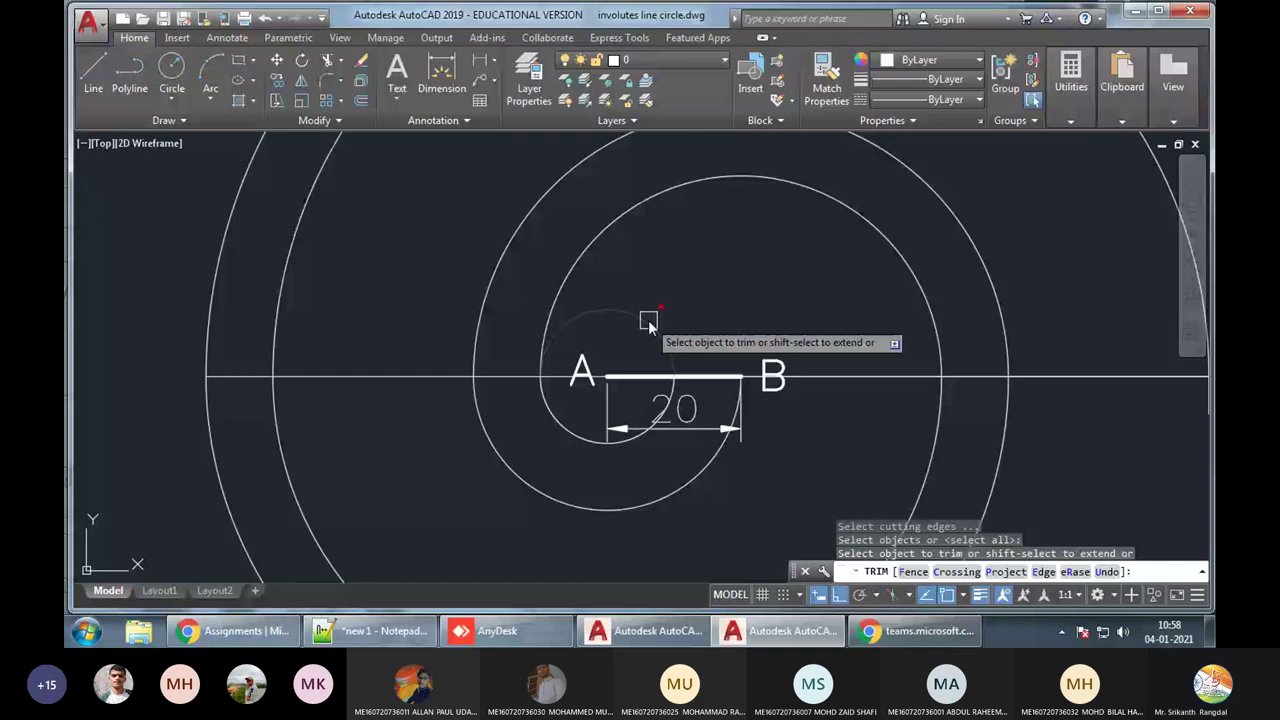
{"action": "left_click", "coordinate": [648, 322]}
{"action": "key", "text": "Return"}
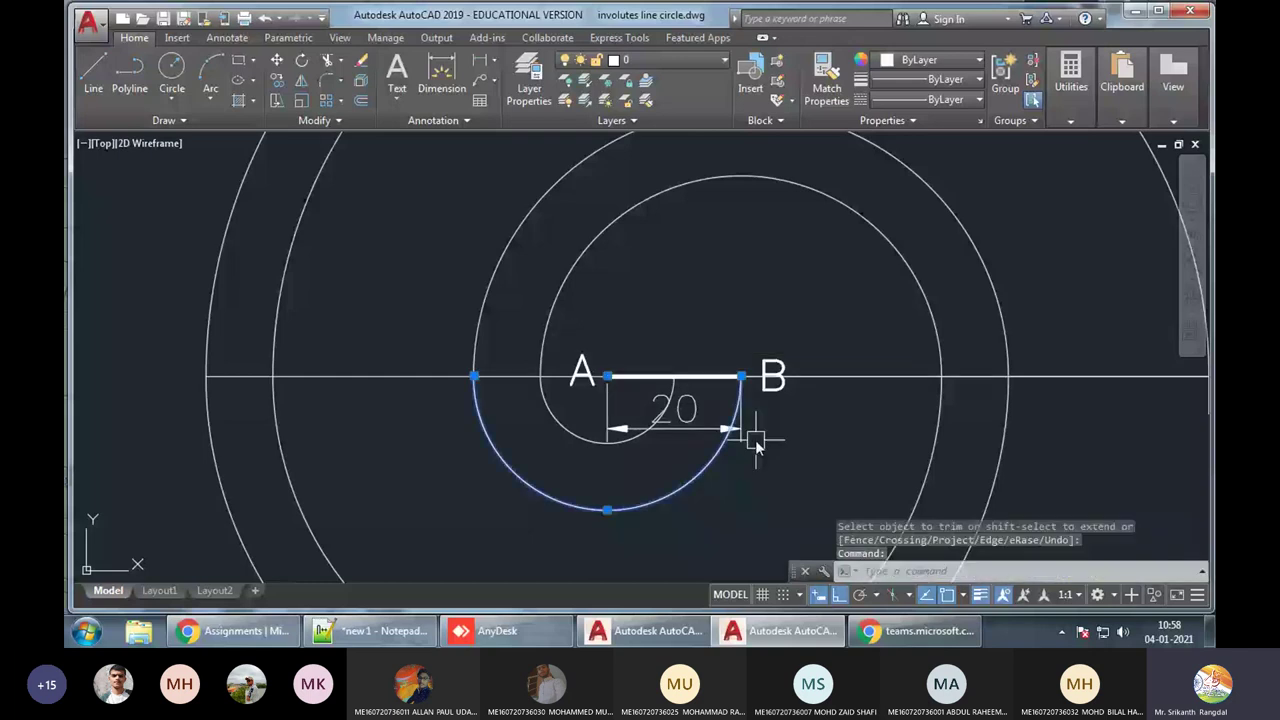
Move the 20 dimension from below line AB to above it
{"action": "left_click", "coordinate": [745, 432]}
{"action": "left_click", "coordinate": [741, 429]}
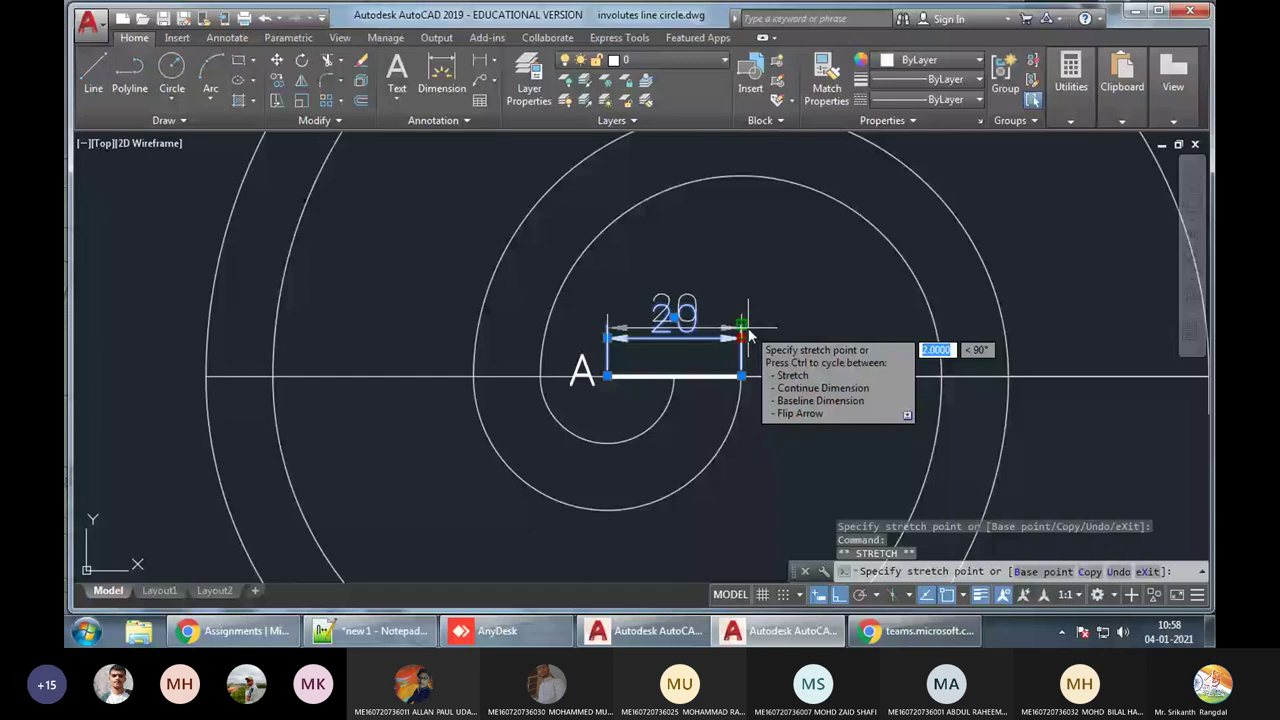
{"action": "left_click", "coordinate": [748, 336]}
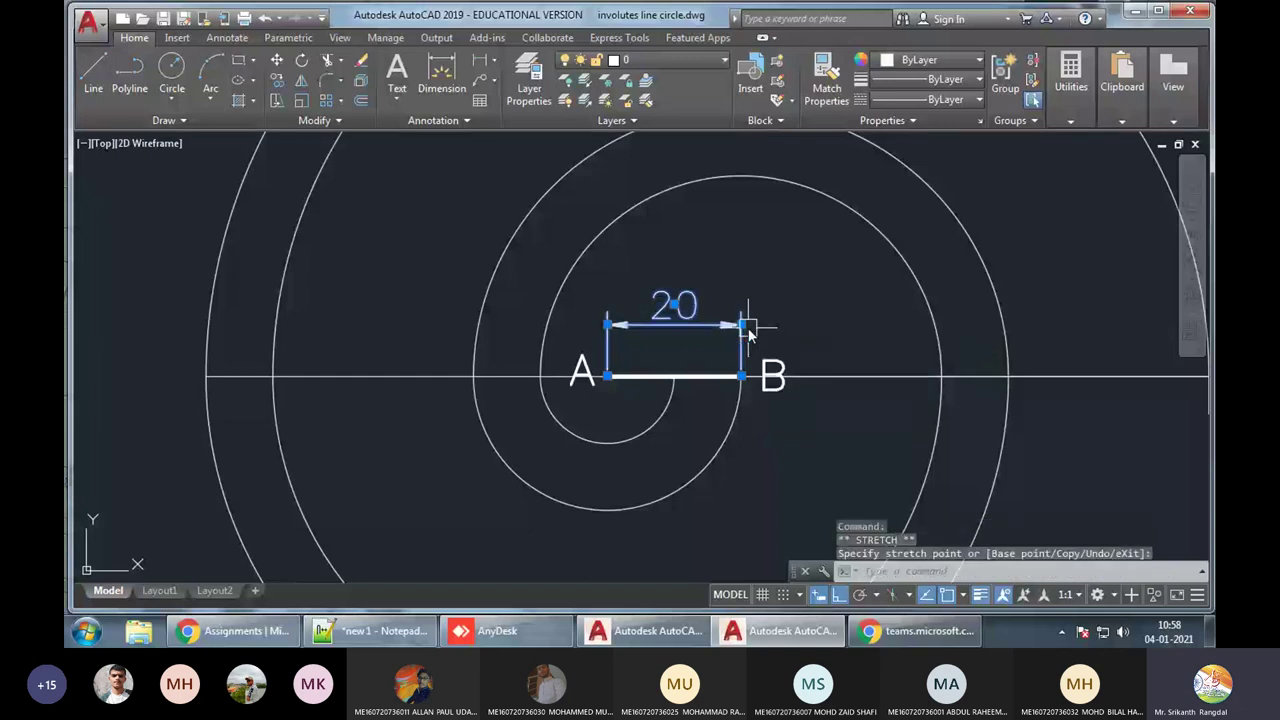
Move the labels B and A to just above the ends of line AB
{"action": "left_click", "coordinate": [748, 333]}
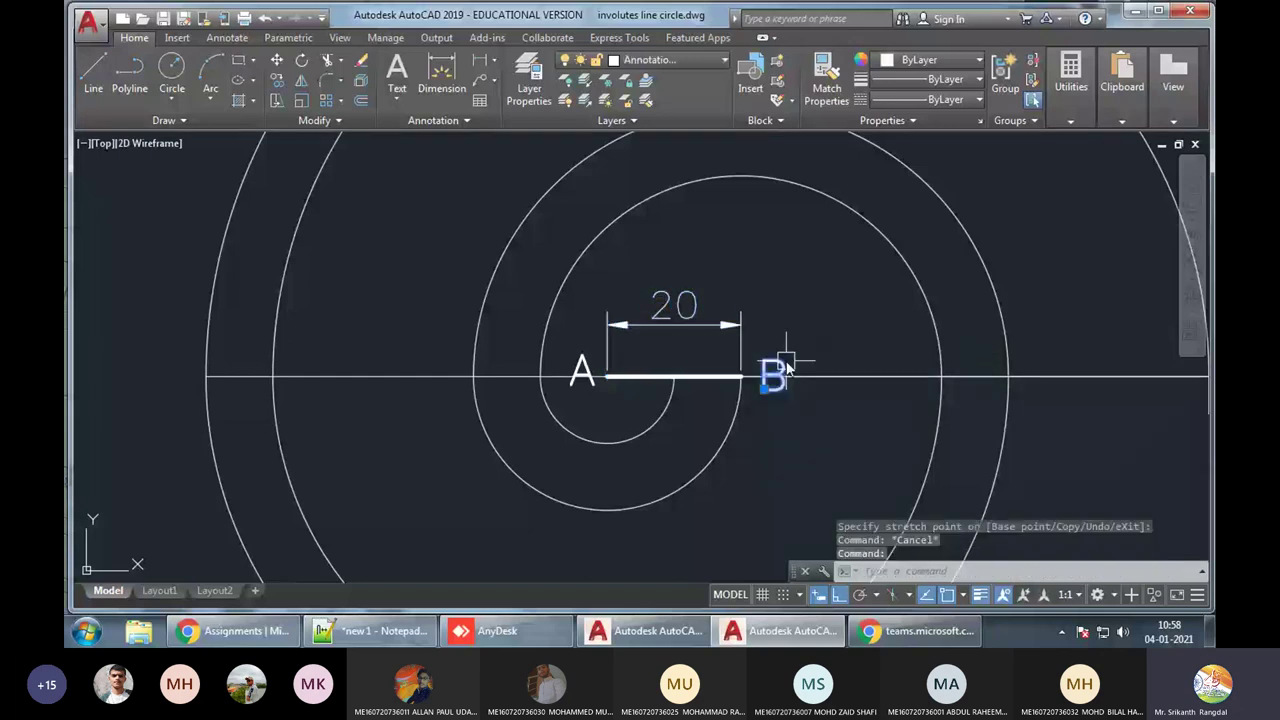
{"action": "left_click", "coordinate": [583, 375]}
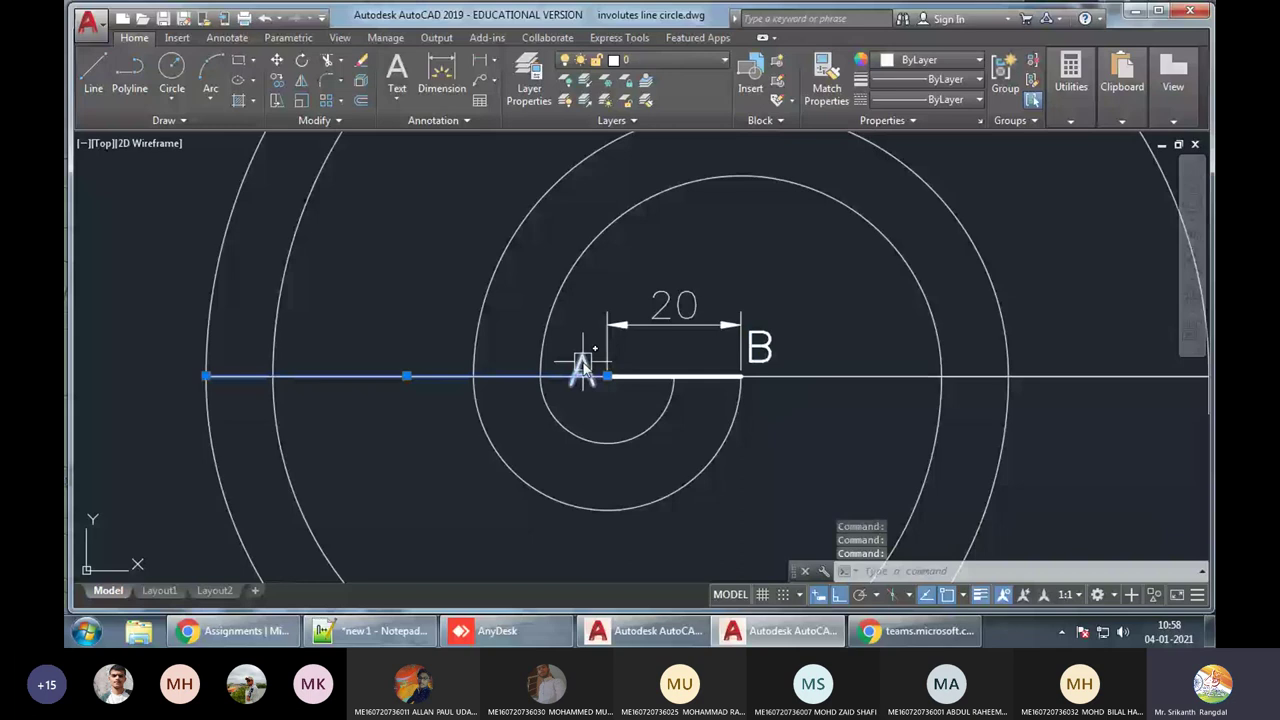
{"action": "key", "text": "Escape"}
{"action": "left_click_drag", "start_coordinate": [580, 367], "coordinate": [586, 349]}
{"action": "key", "text": "Escape"}
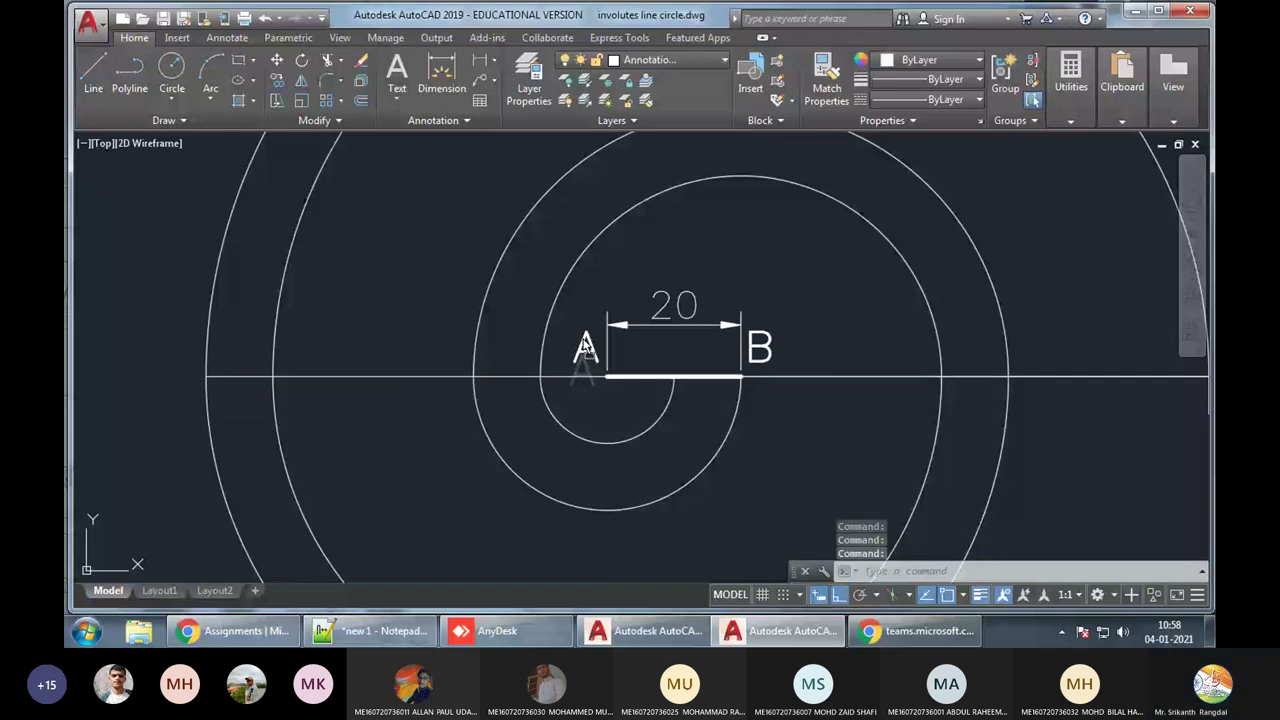
Add a linear dimension from B to the outer end of the radius 70 semicircle, placed below the horizontal line
{"action": "scroll", "coordinate": [586, 349], "scroll_direction": "down", "scroll_amount": 5}
{"action": "left_click", "coordinate": [480, 64]}
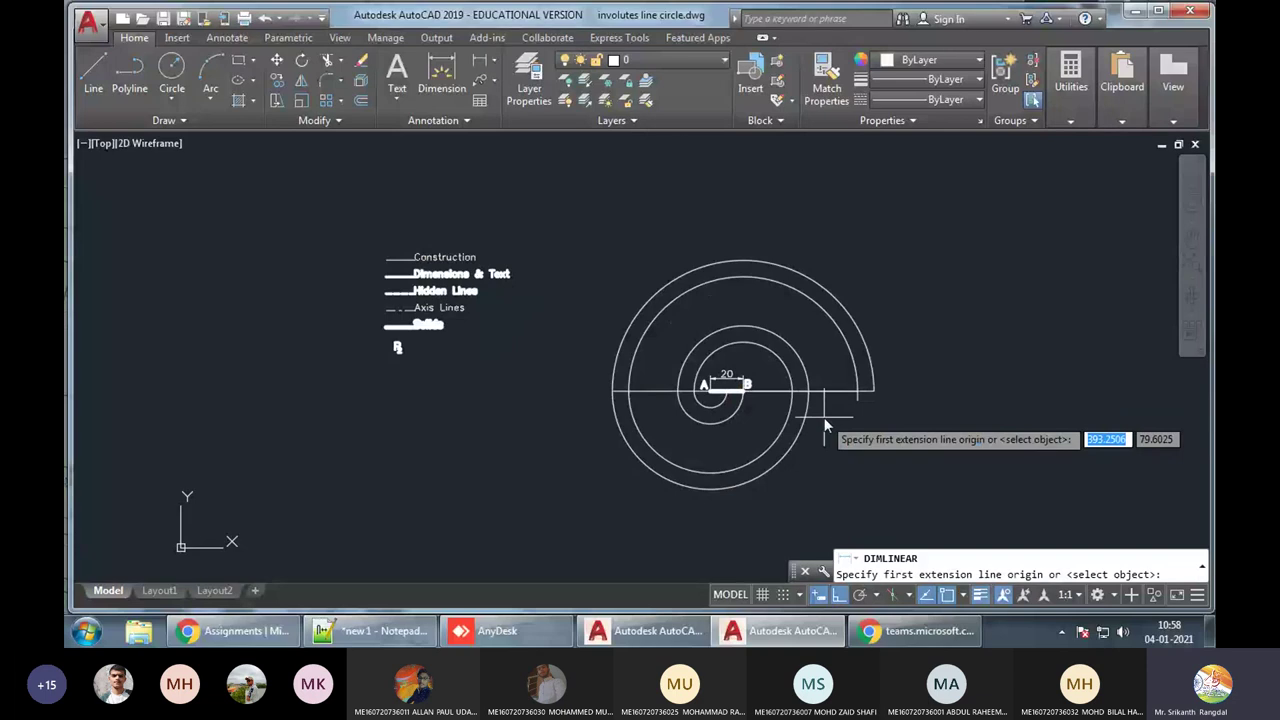
{"action": "scroll", "coordinate": [815, 420], "scroll_direction": "up", "scroll_amount": 2}
{"action": "left_click", "coordinate": [693, 377]}
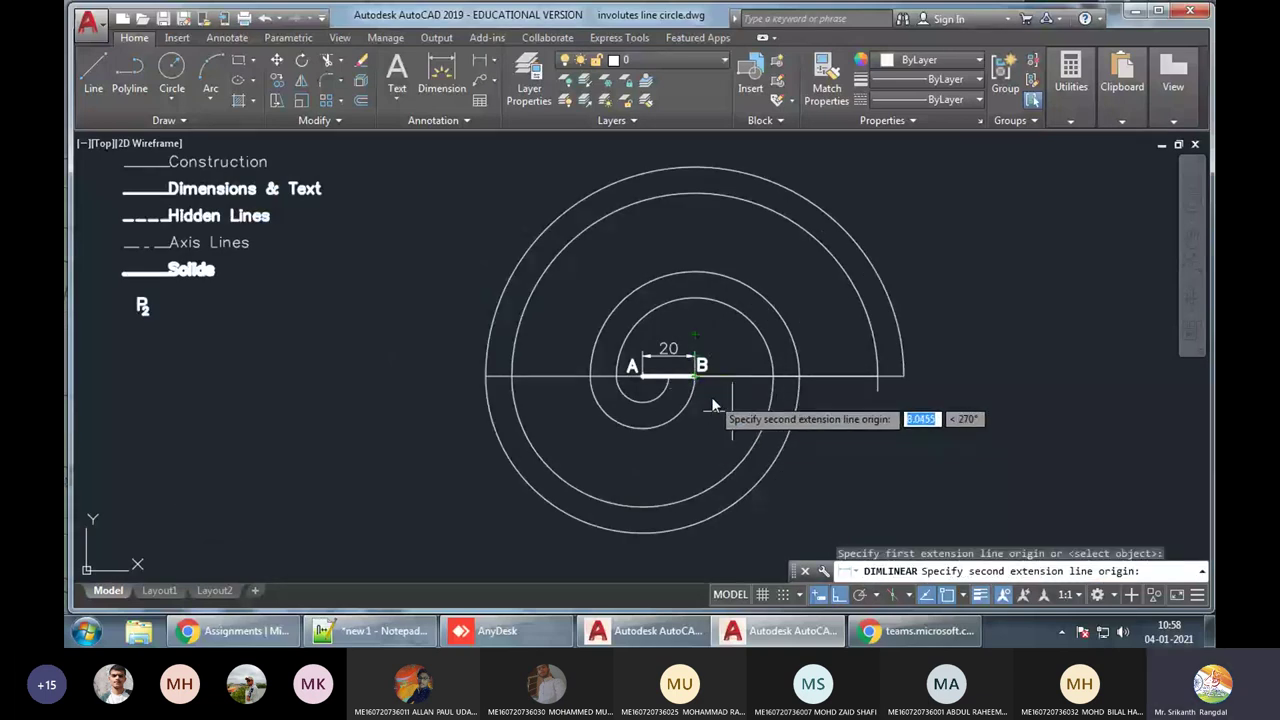
{"action": "left_click", "coordinate": [876, 377]}
{"action": "left_click", "coordinate": [785, 404]}
Turn ortho mode off and move the 70 dimension's text towards the dimension's outer end, clear of the spiral arcs
{"action": "scroll", "coordinate": [786, 406], "scroll_direction": "up", "scroll_amount": 3}
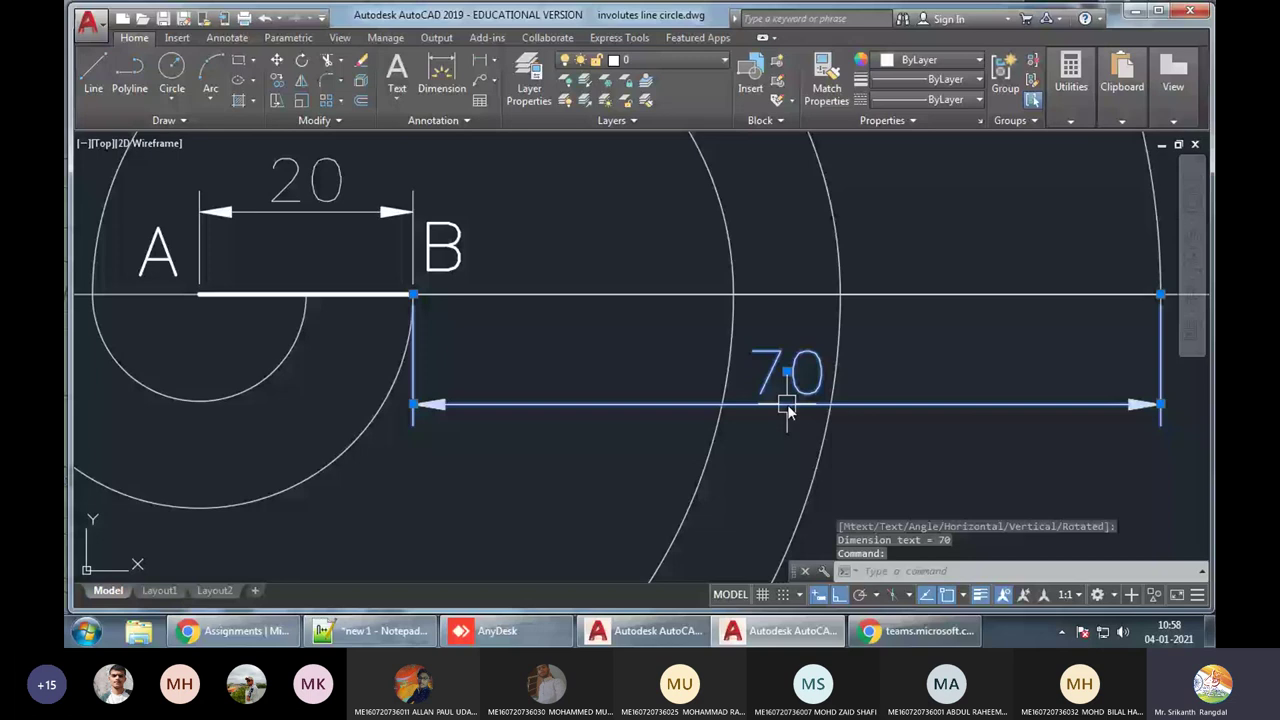
{"action": "left_click", "coordinate": [789, 372]}
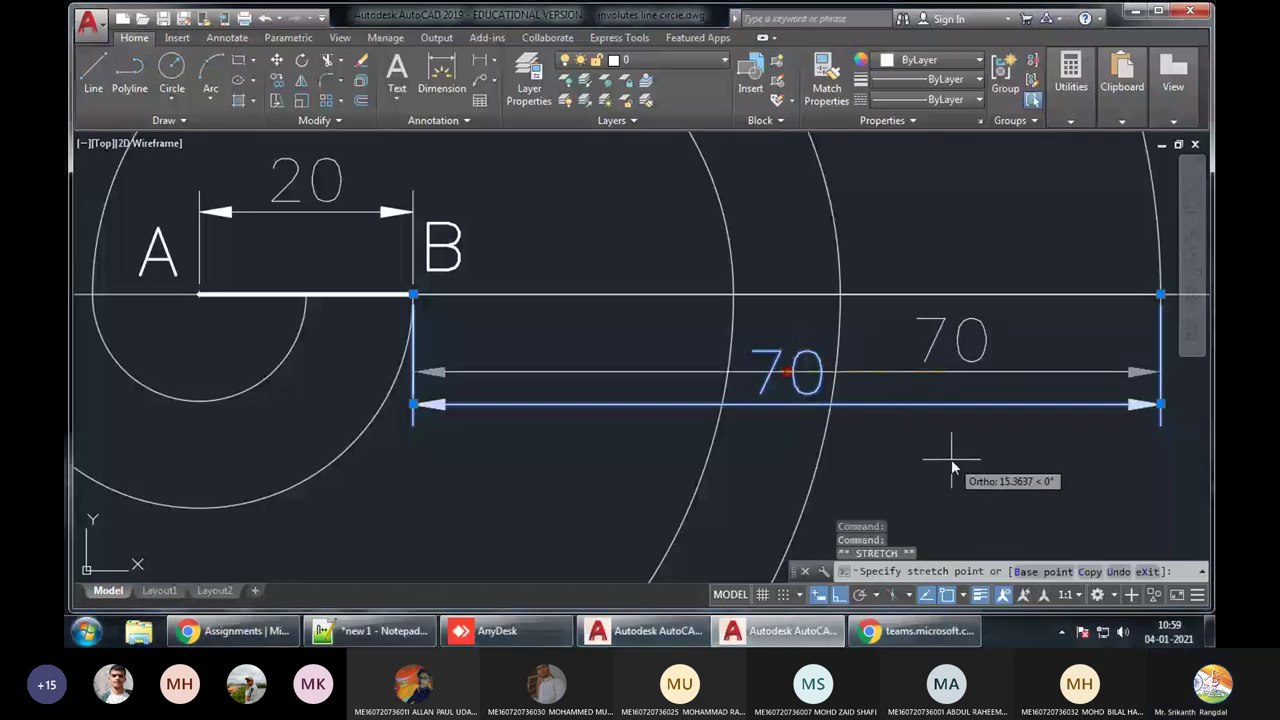
{"action": "key", "text": "F8"}
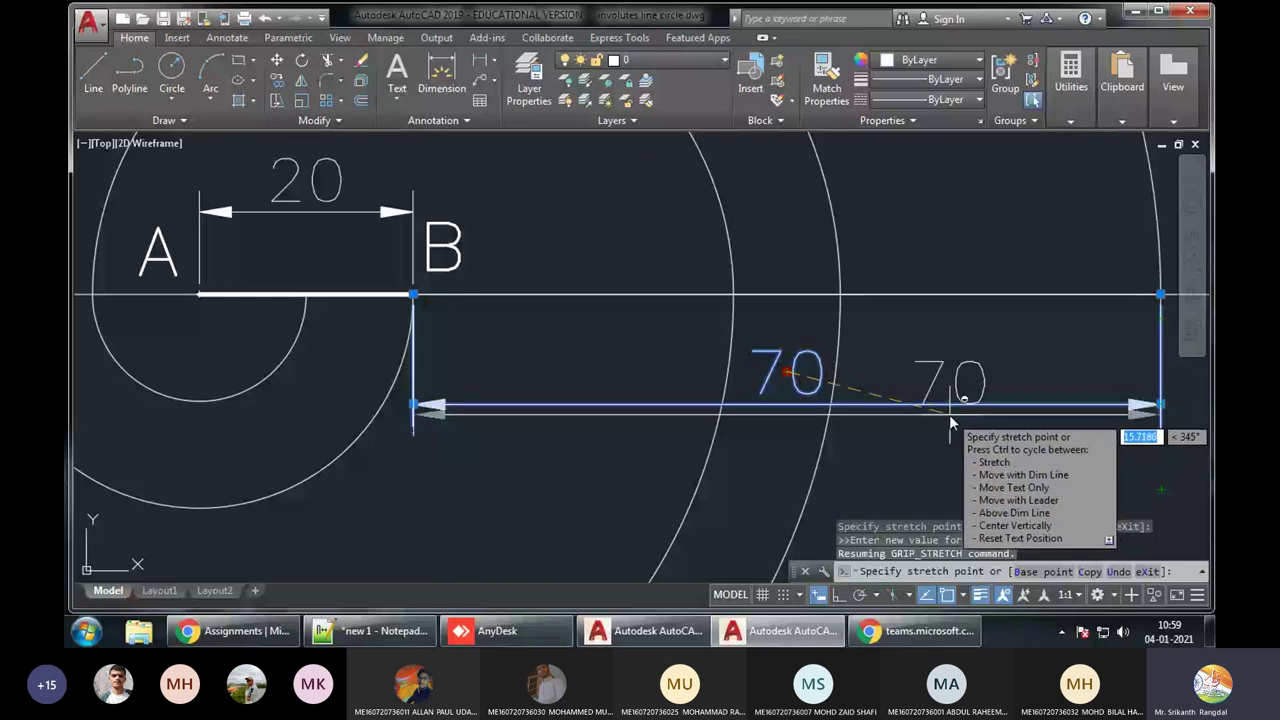
{"action": "key", "text": "Escape"}
{"action": "key", "text": "Escape"}
{"action": "scroll", "coordinate": [950, 337], "scroll_direction": "down", "scroll_amount": 4}
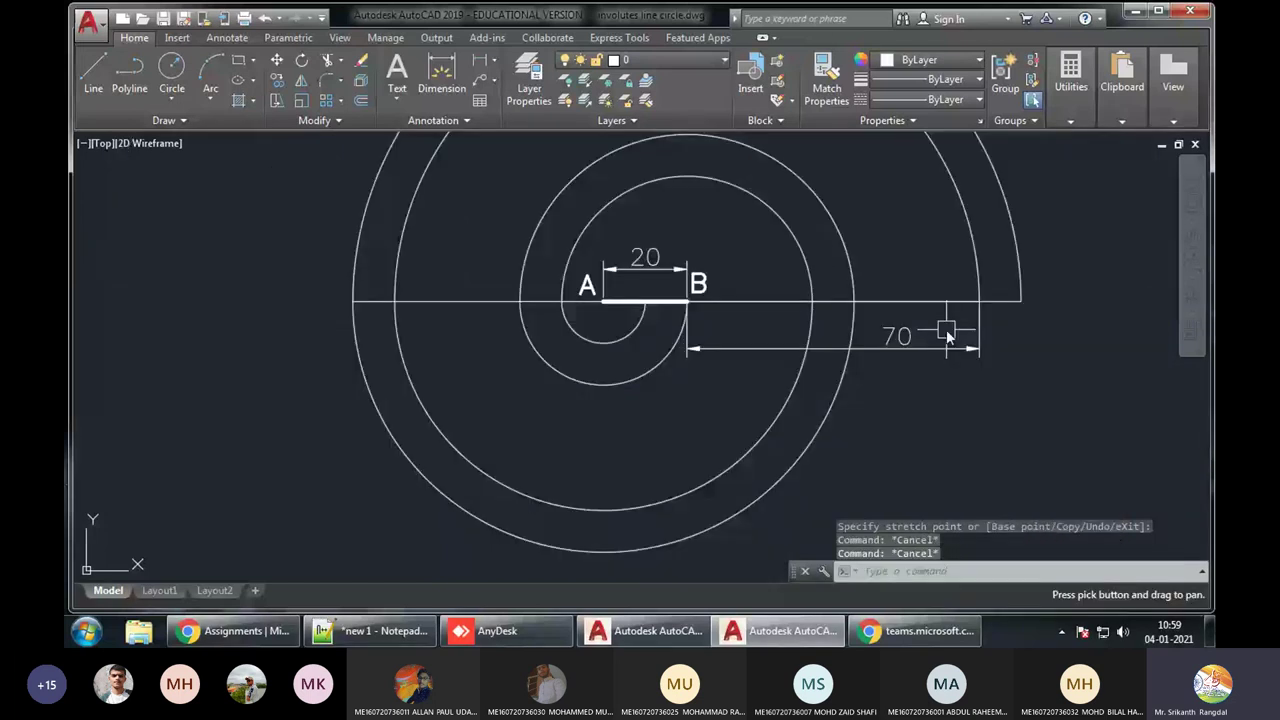
Move the 70 dimension line slightly closer to the horizontal line through A and B
{"action": "scroll", "coordinate": [948, 337], "scroll_direction": "up", "scroll_amount": 3}
{"action": "left_click", "coordinate": [948, 337]}
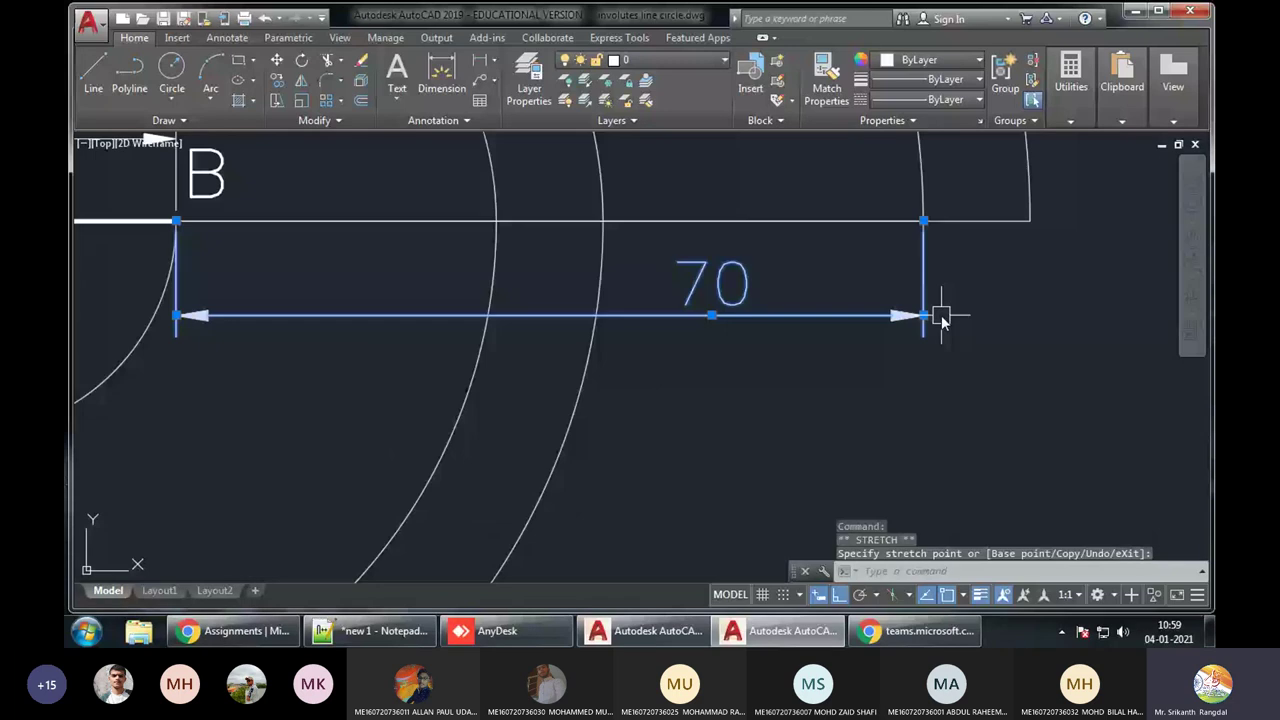
{"action": "key", "text": "Escape"}
{"action": "key", "text": "Escape"}
{"action": "scroll", "coordinate": [941, 318], "scroll_direction": "down", "scroll_amount": 6}
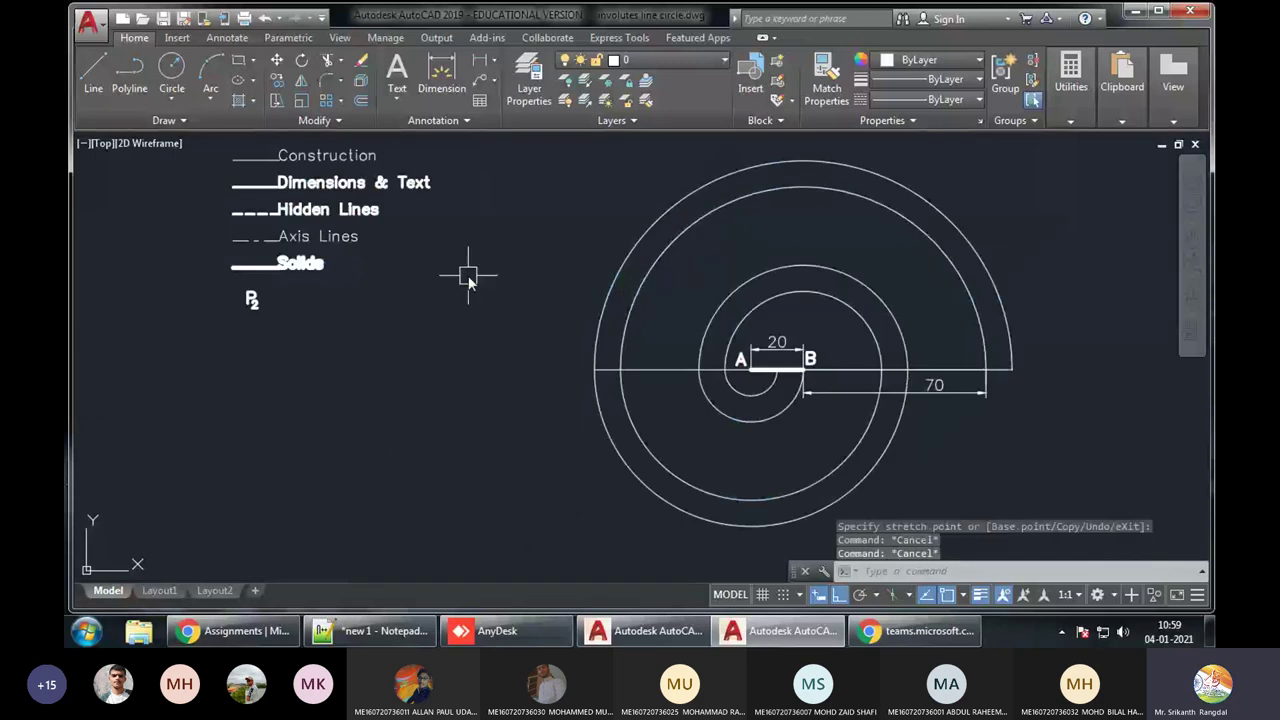
Check the distance for the tangents and normals in the Assignment 2 PDF in Microsoft Teams, and return to AutoCAD
{"action": "key", "text": "alt+Tab"}
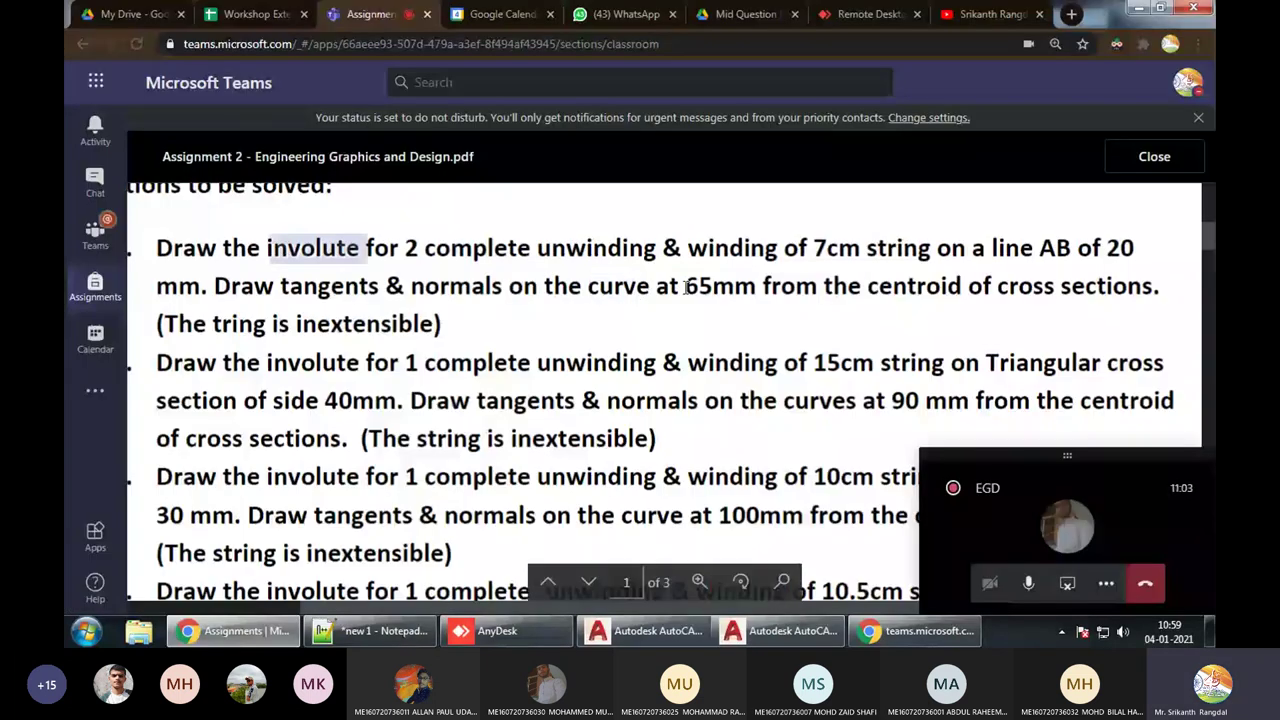
{"action": "left_click_drag", "start_coordinate": [758, 289], "coordinate": [689, 287]}
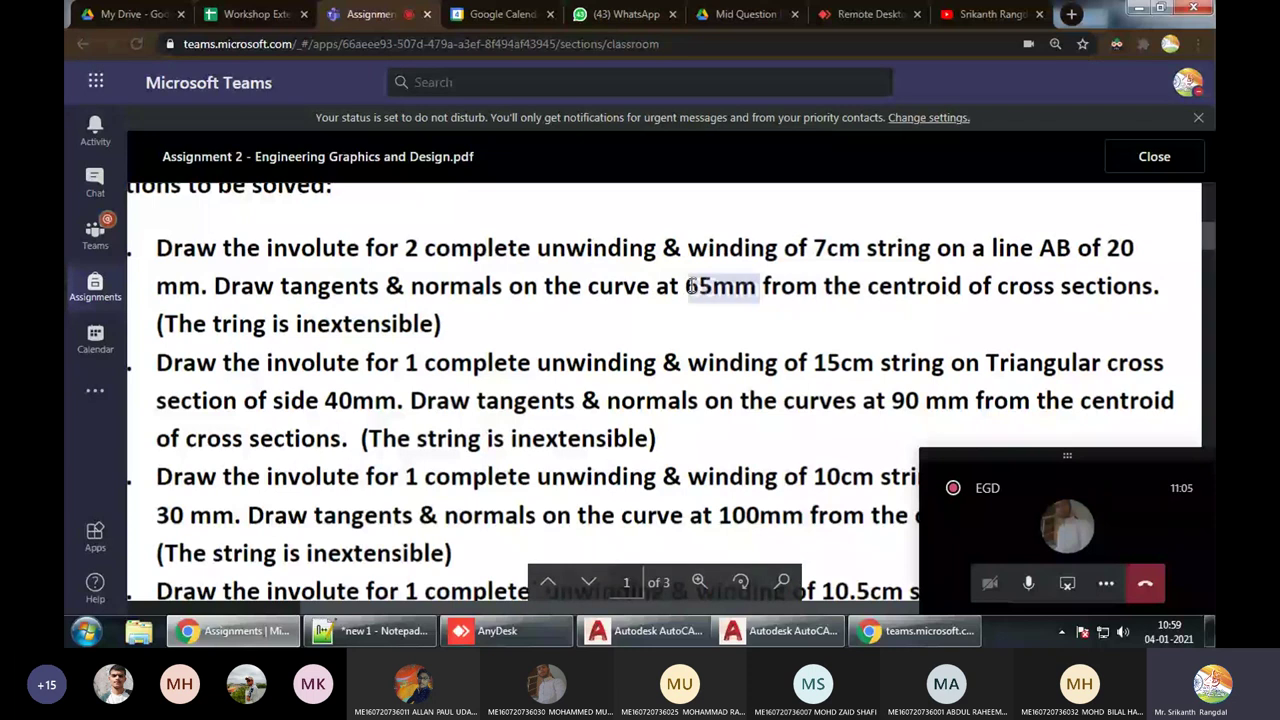
{"action": "key", "text": "alt+Tab"}
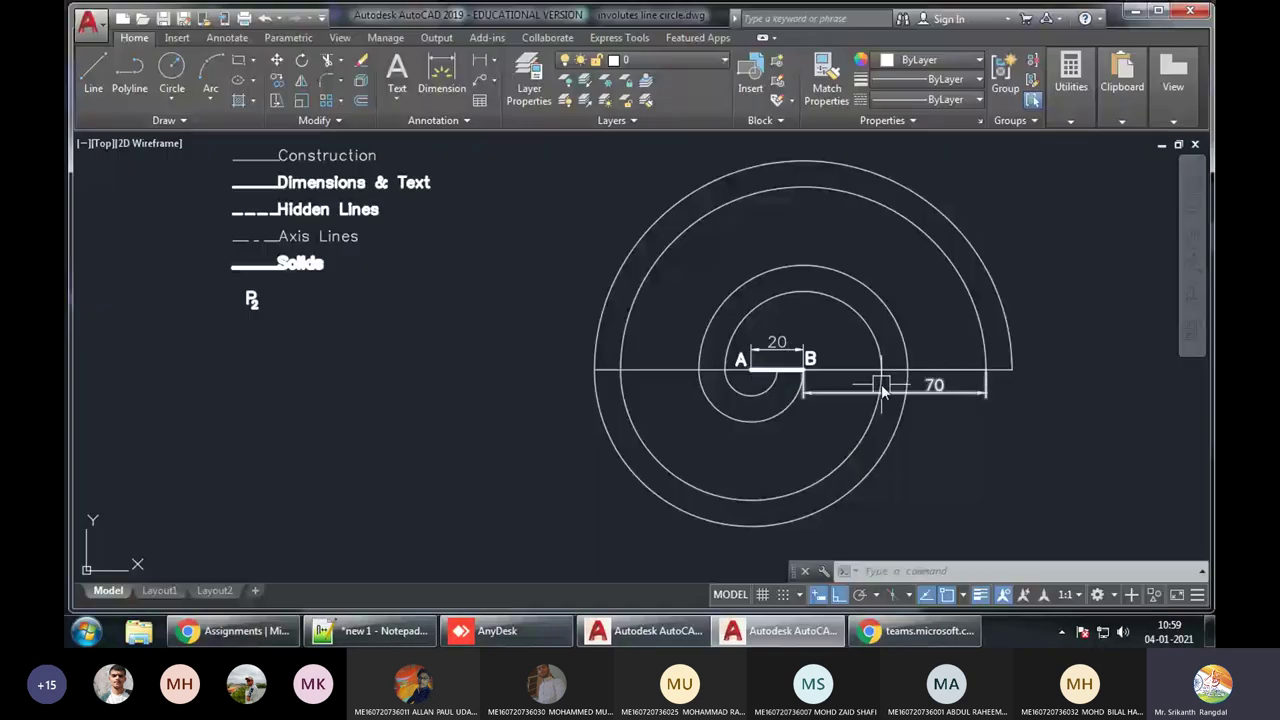
Toggle the Endpoint object snap and start a circle centred on the midpoint of line AB
{"action": "key", "text": "Escape"}
{"action": "key", "text": "Escape"}
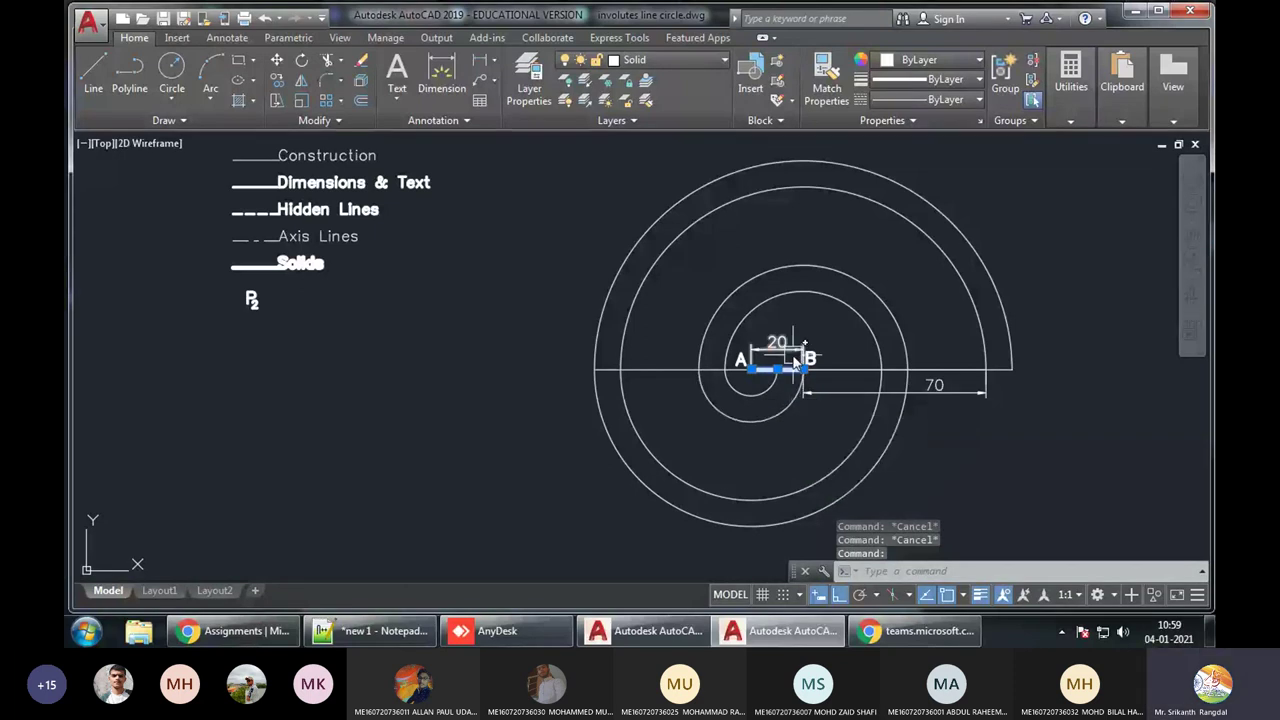
{"action": "scroll", "coordinate": [795, 362], "scroll_direction": "up", "scroll_amount": 2}
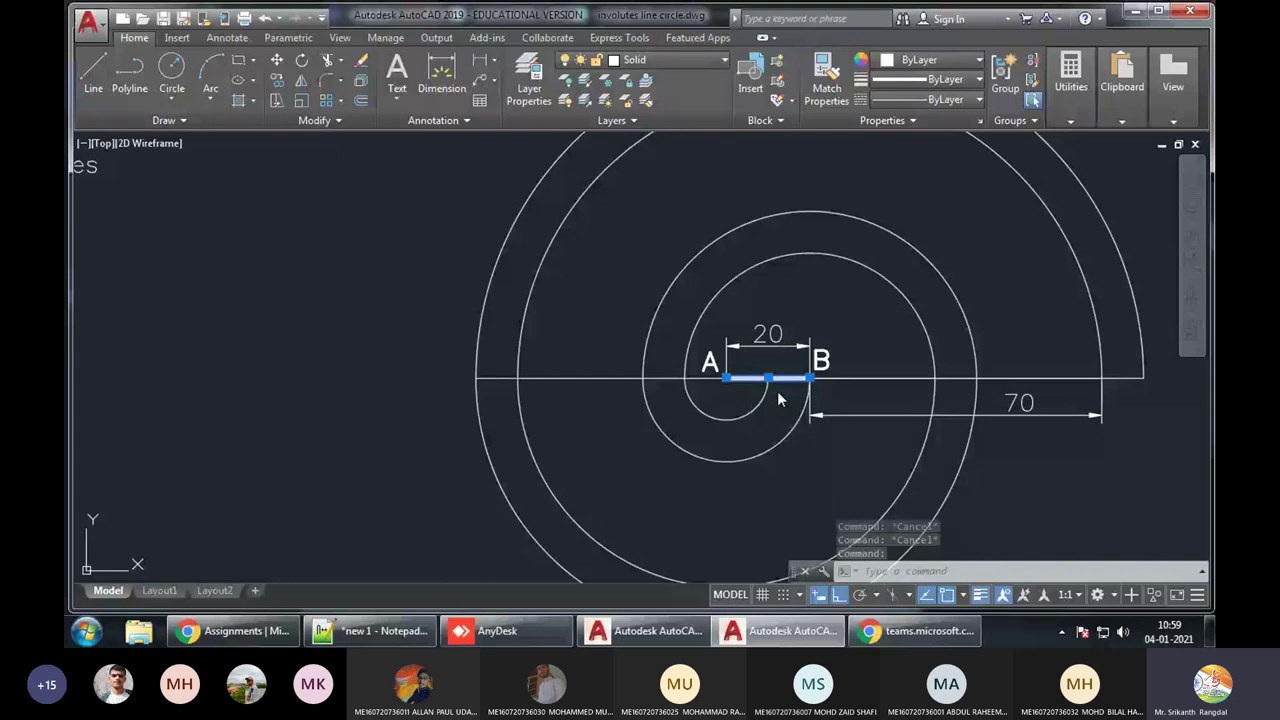
{"action": "type", "text": "c"}
{"action": "key", "text": "Return"}
{"action": "scroll", "coordinate": [777, 391], "scroll_direction": "up", "scroll_amount": 3}
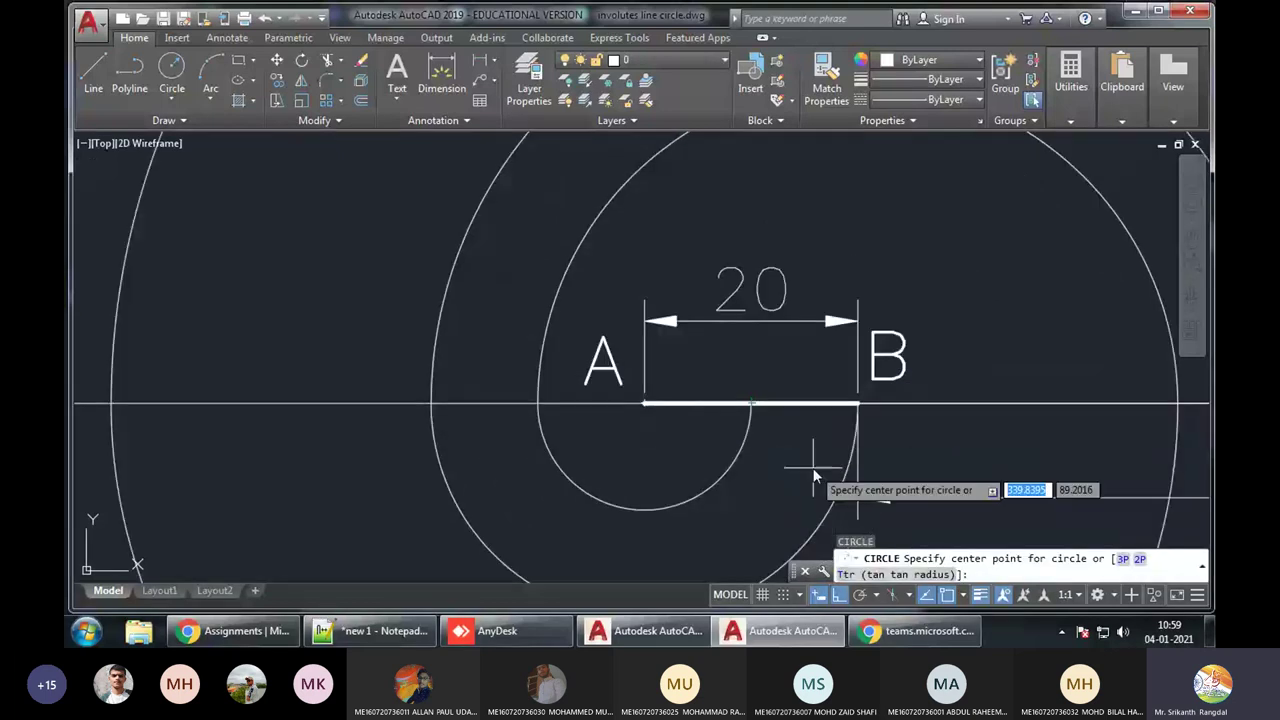
{"action": "left_click", "coordinate": [961, 596]}
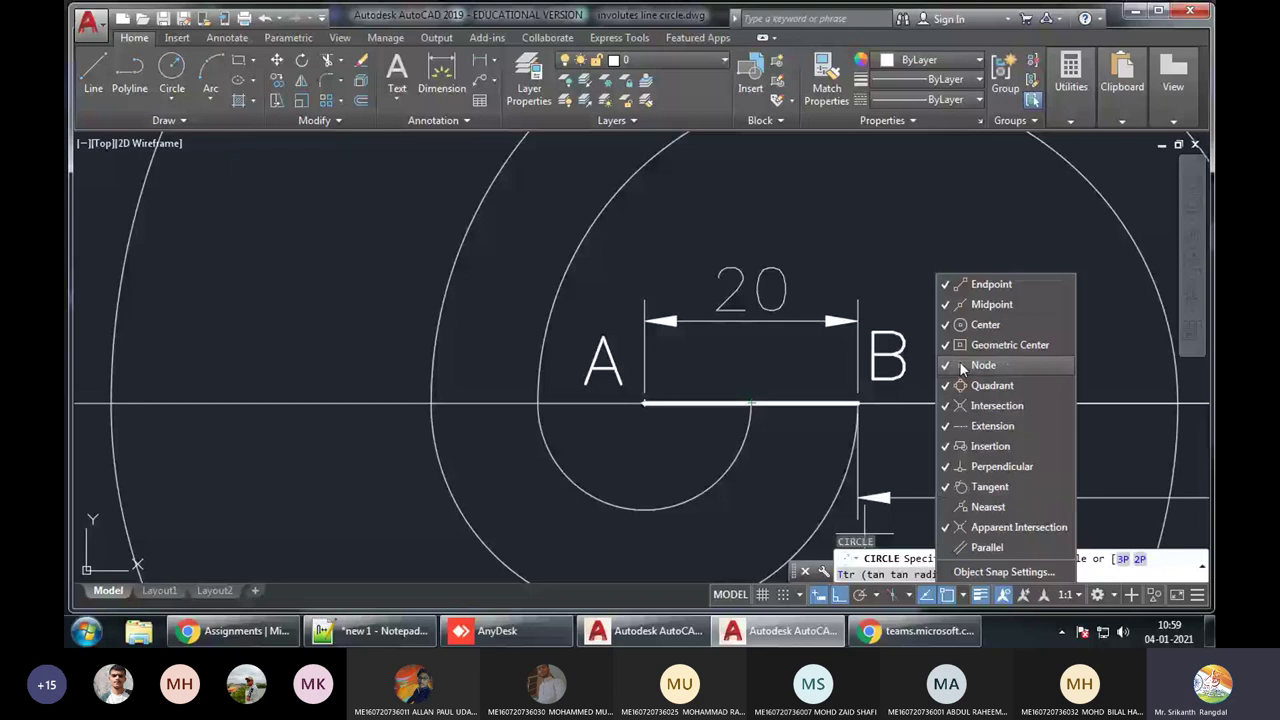
{"action": "left_click", "coordinate": [990, 284]}
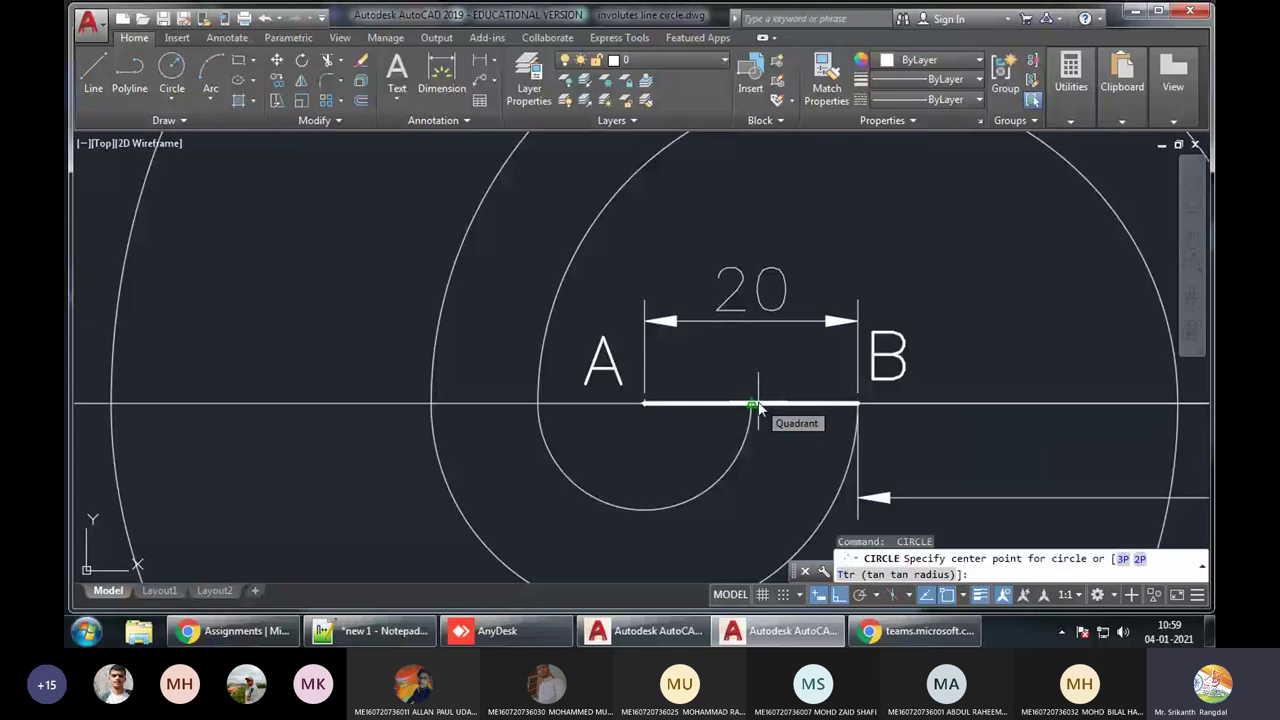
{"action": "left_click", "coordinate": [758, 407]}
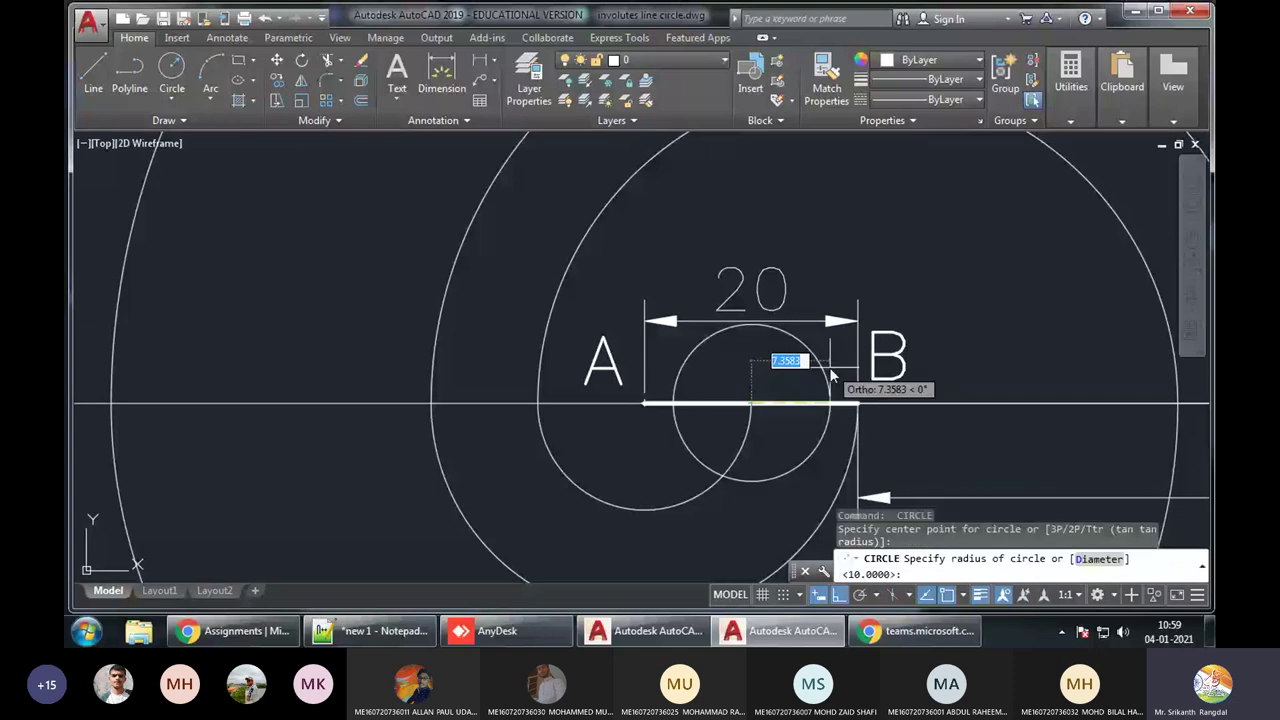
{"action": "scroll", "coordinate": [830, 375], "scroll_direction": "down", "scroll_amount": 2}
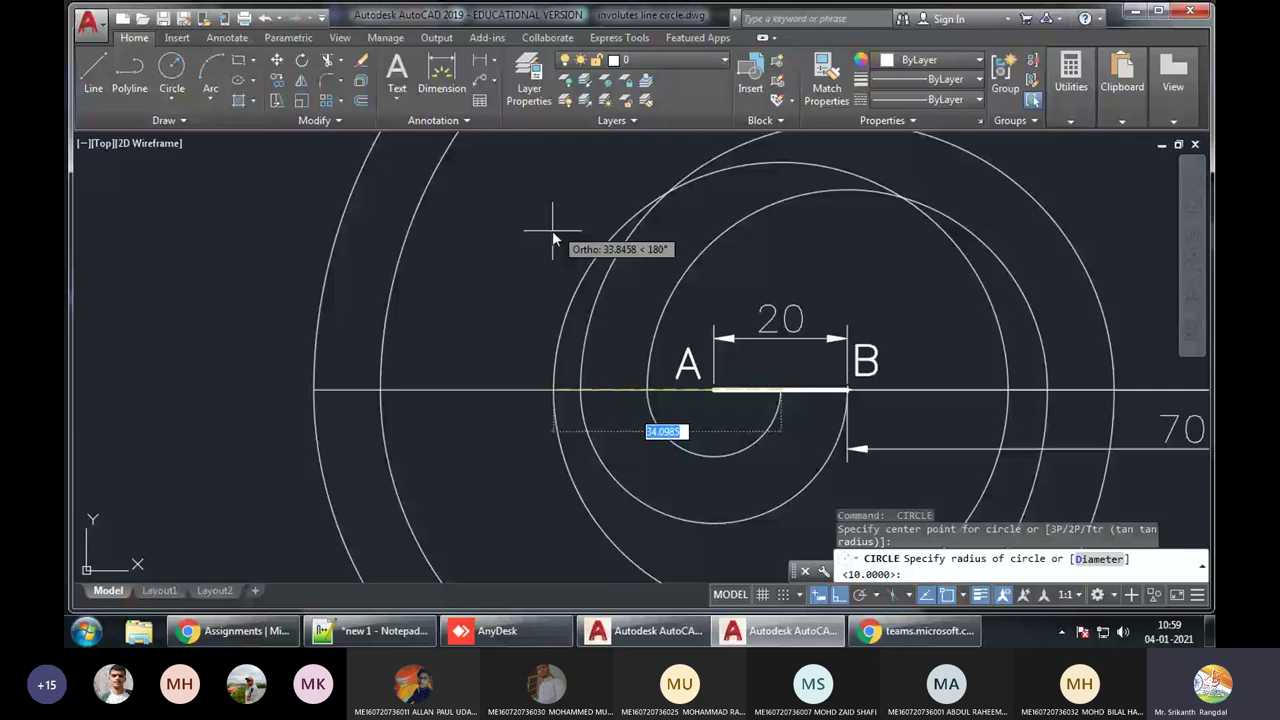
Recheck the required distance in the Assignment 2 PDF, and complete the circle centred on AB's midpoint with a 65 mm radius in AutoCAD
{"action": "key", "text": "alt+Tab"}
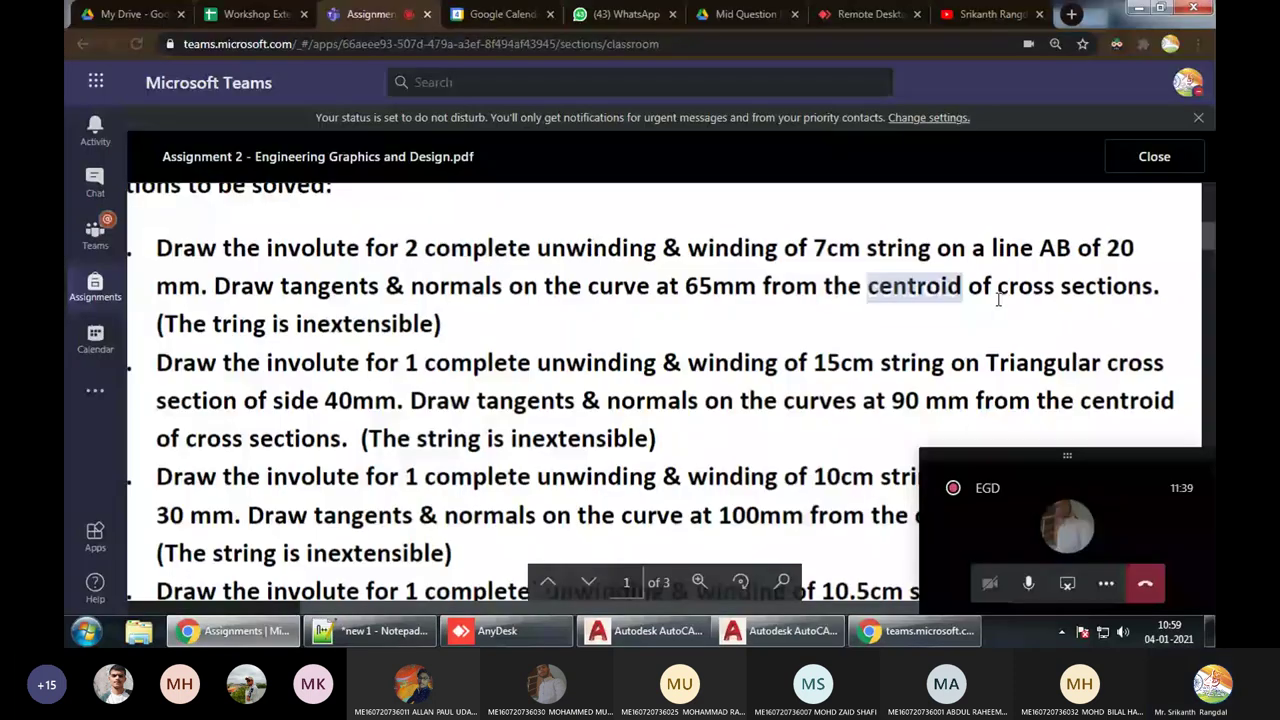
{"action": "key", "text": "alt+Tab"}
{"action": "scroll", "coordinate": [701, 283], "scroll_direction": "down", "scroll_amount": 3}
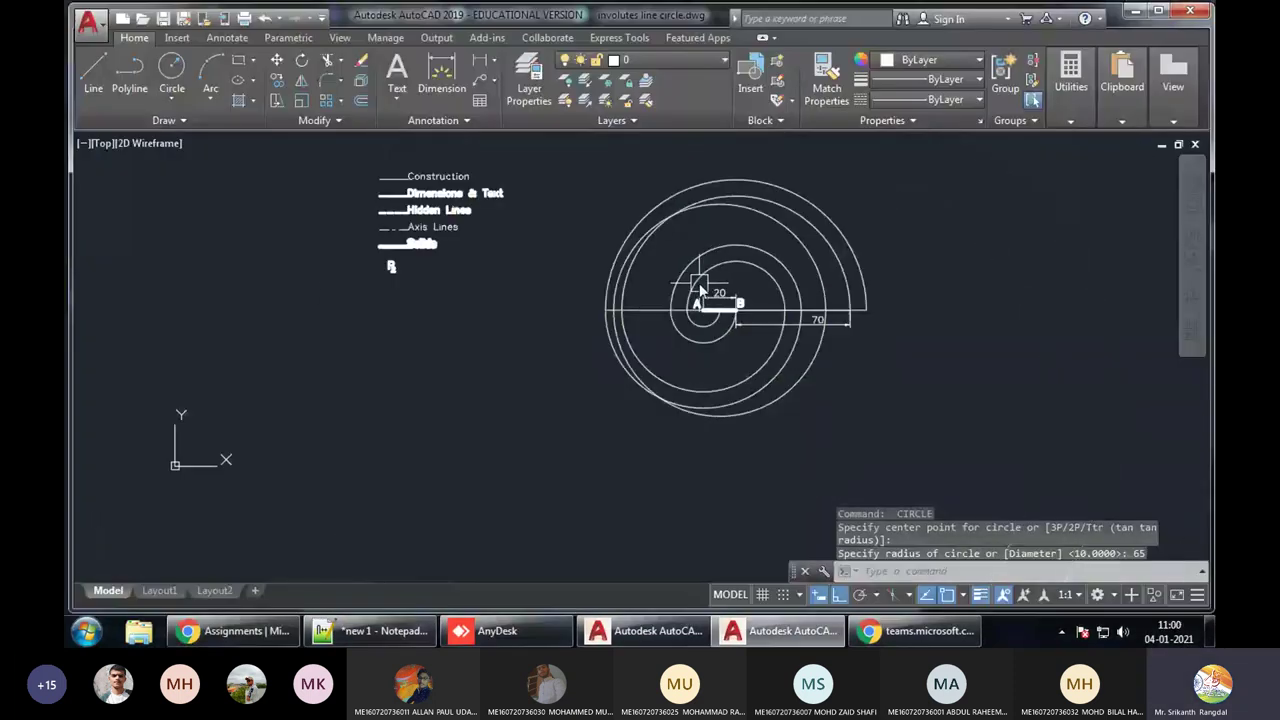
{"action": "key", "text": "Return"}
{"action": "left_click", "coordinate": [765, 221]}
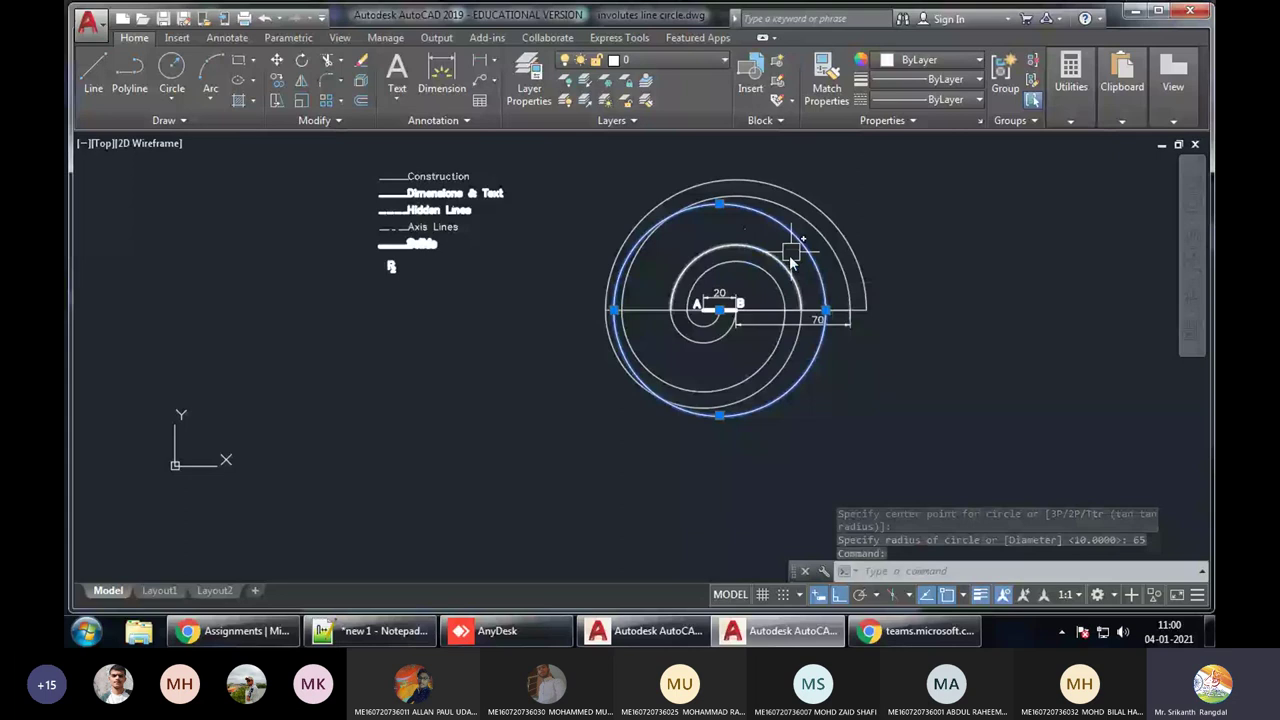
Place points where the 65 mm circle crosses the involute, and erase the circle
{"action": "type", "text": "PO"}
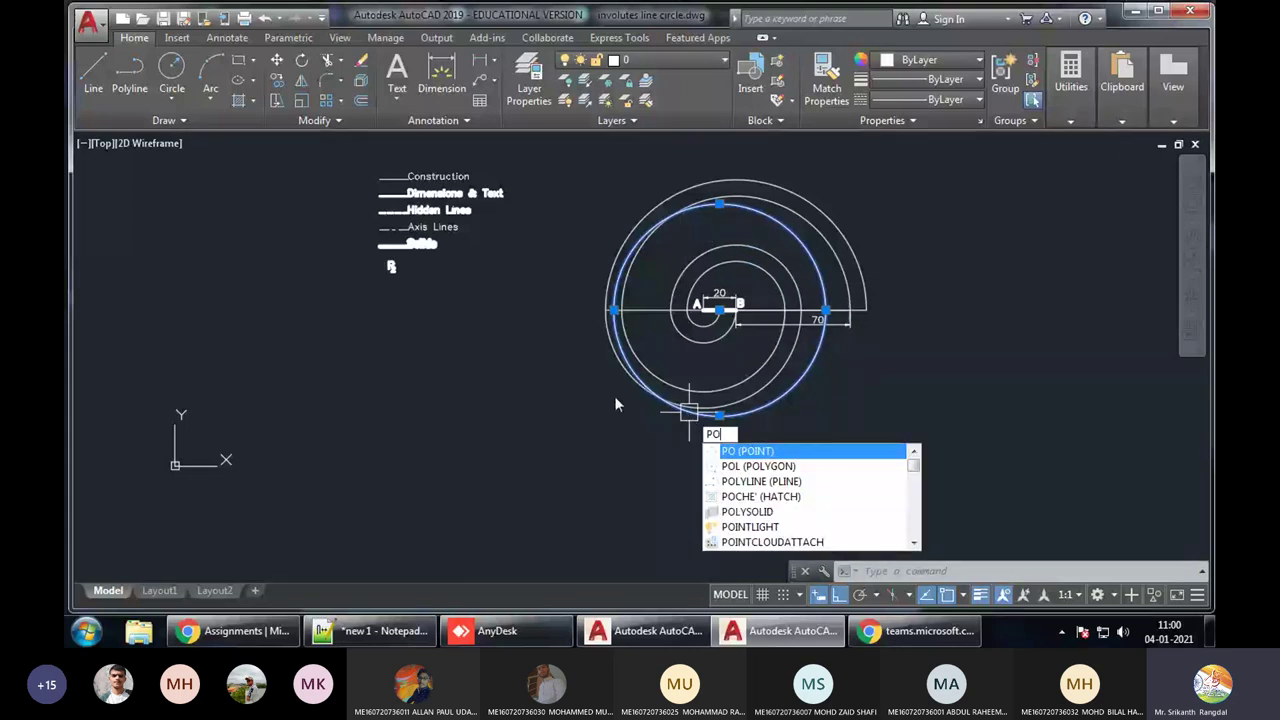
{"action": "key", "text": "Return"}
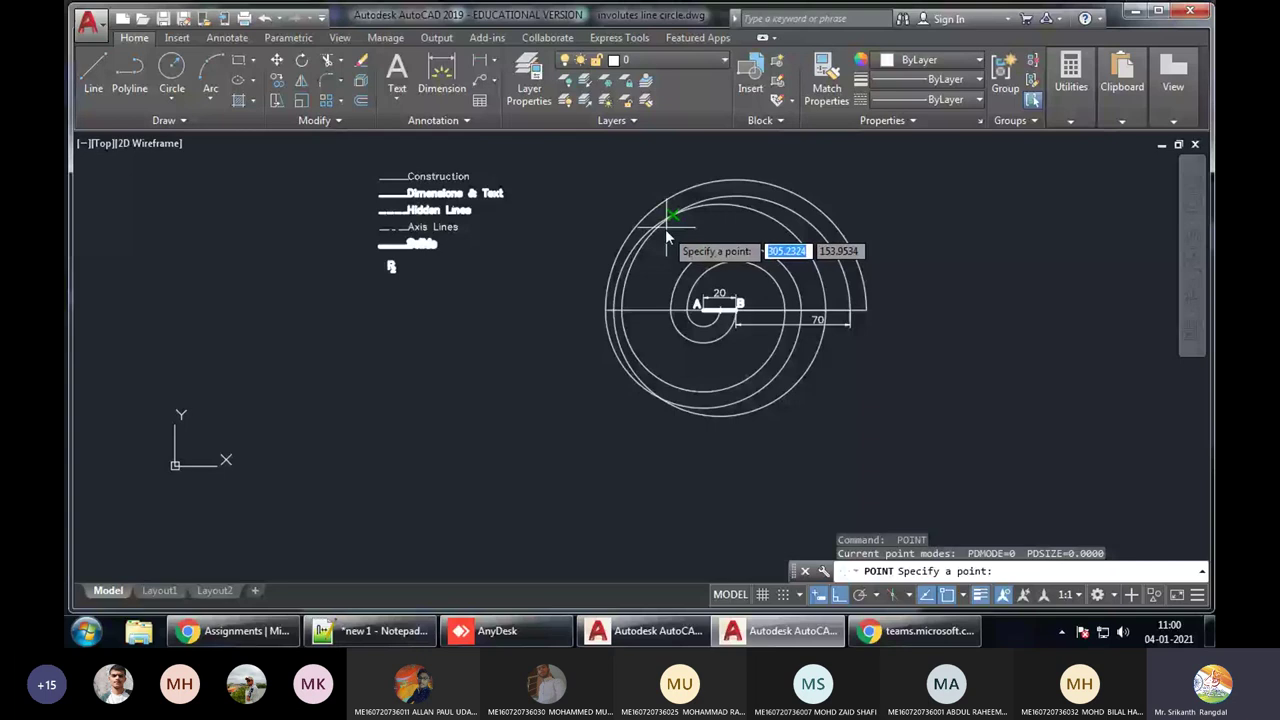
{"action": "left_click", "coordinate": [668, 220]}
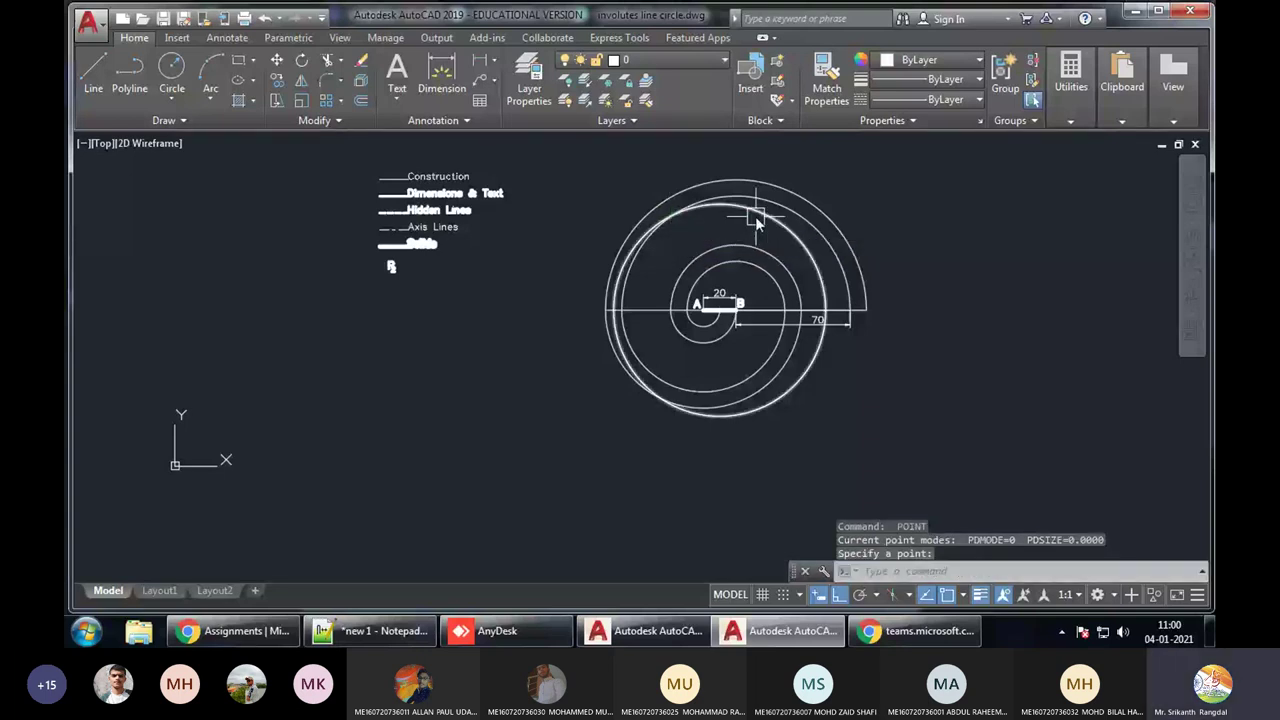
{"action": "left_click", "coordinate": [755, 216]}
{"action": "key", "text": "e"}
{"action": "key", "text": "Return"}
Set the point style to a circle with an X through it, sized 2 in absolute units
{"action": "type", "text": "z"}
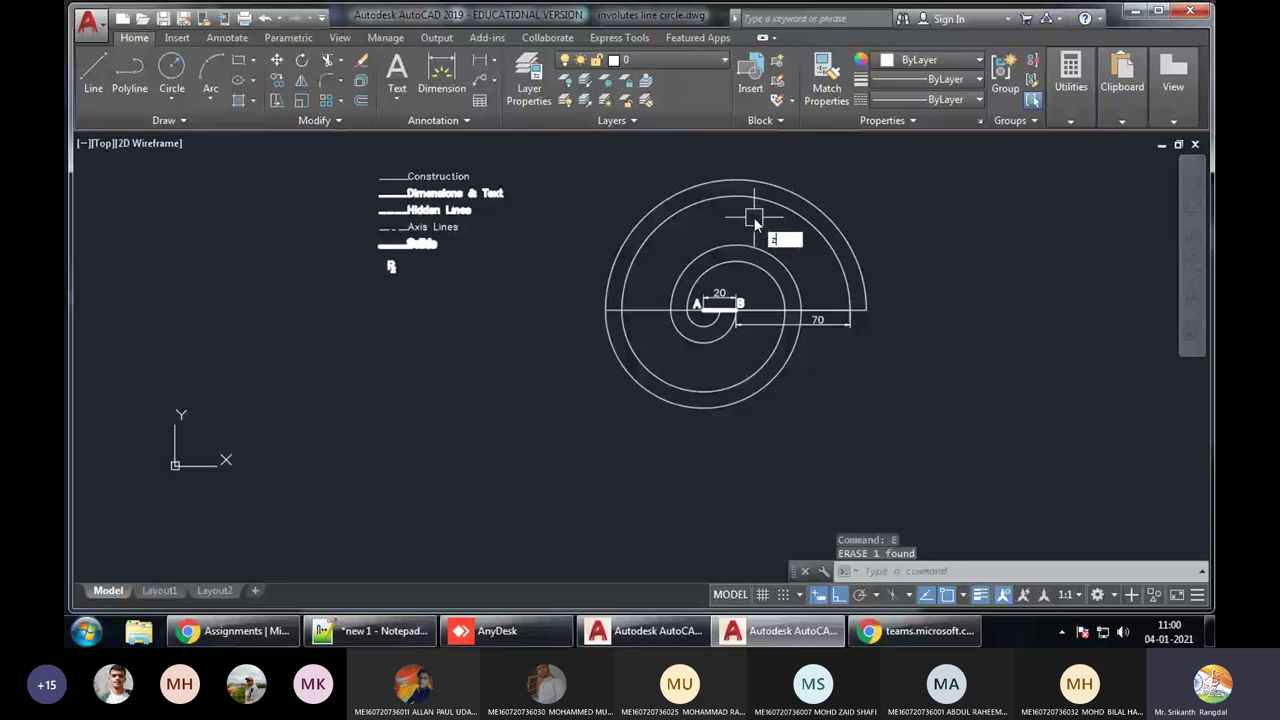
{"action": "key", "text": "Return"}
{"action": "left_click", "coordinate": [757, 210]}
{"action": "left_click", "coordinate": [820, 377]}
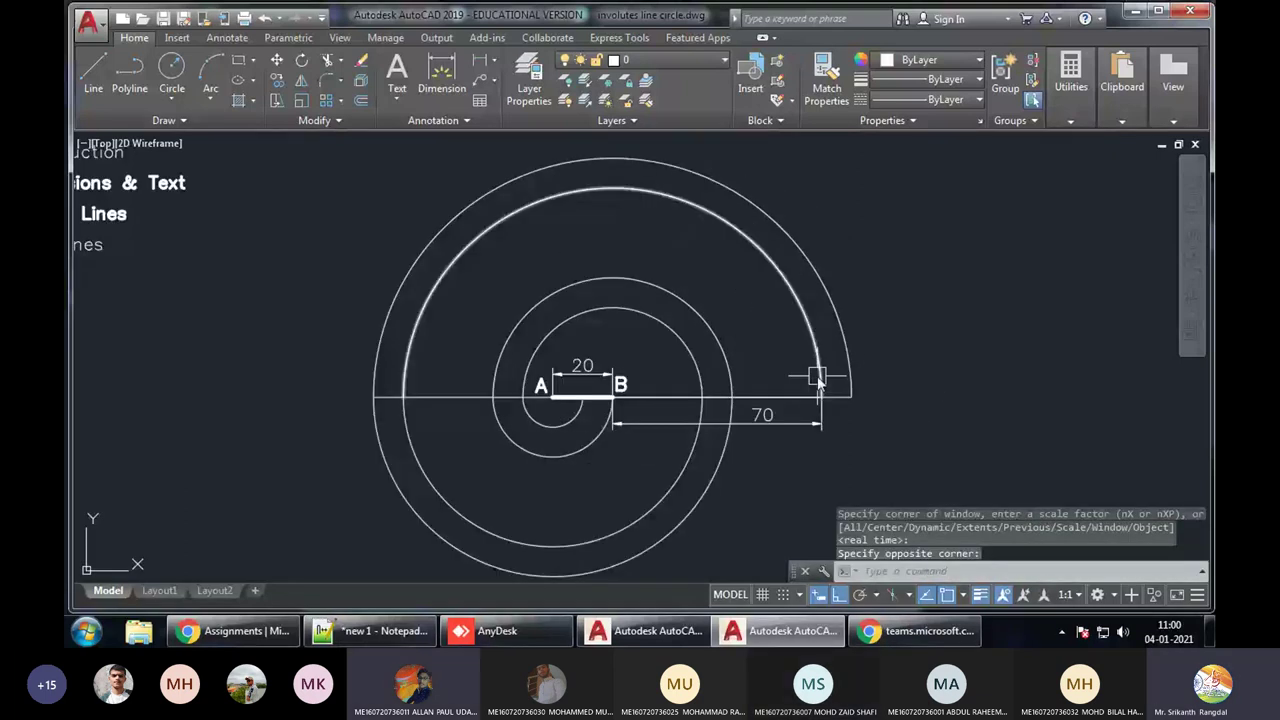
{"action": "type", "text": "PTYPE"}
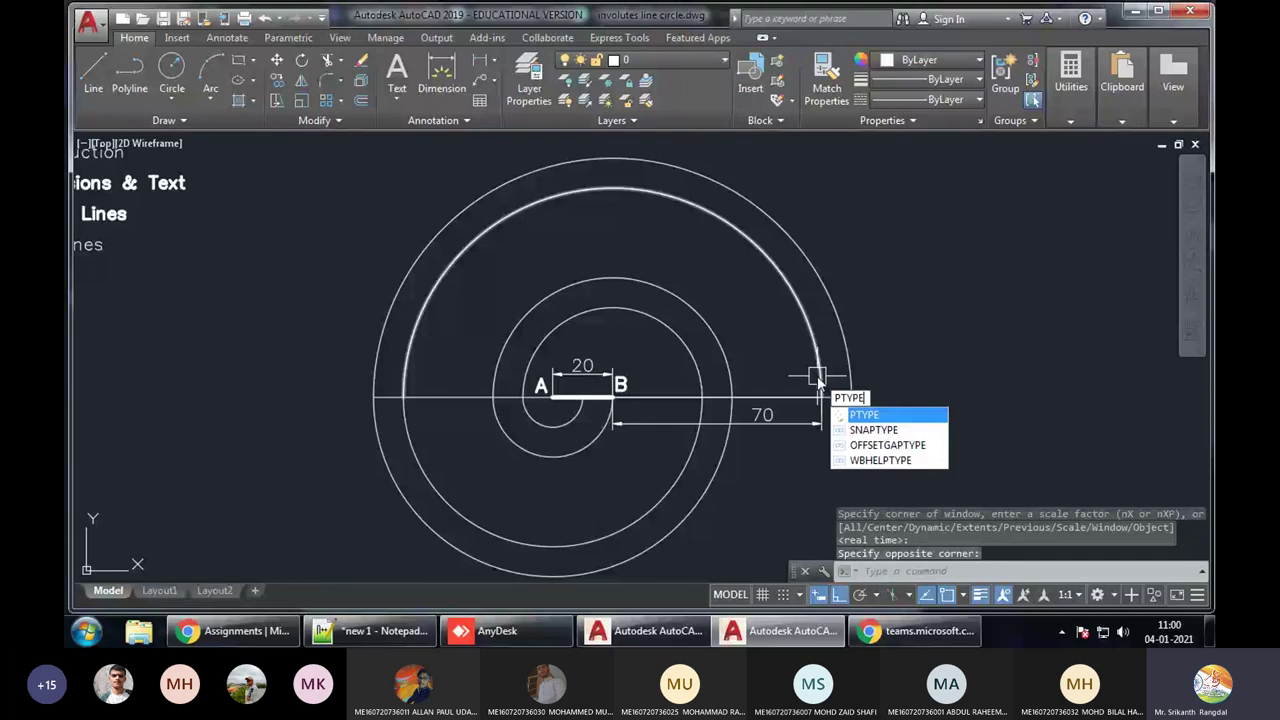
{"action": "key", "text": "Return"}
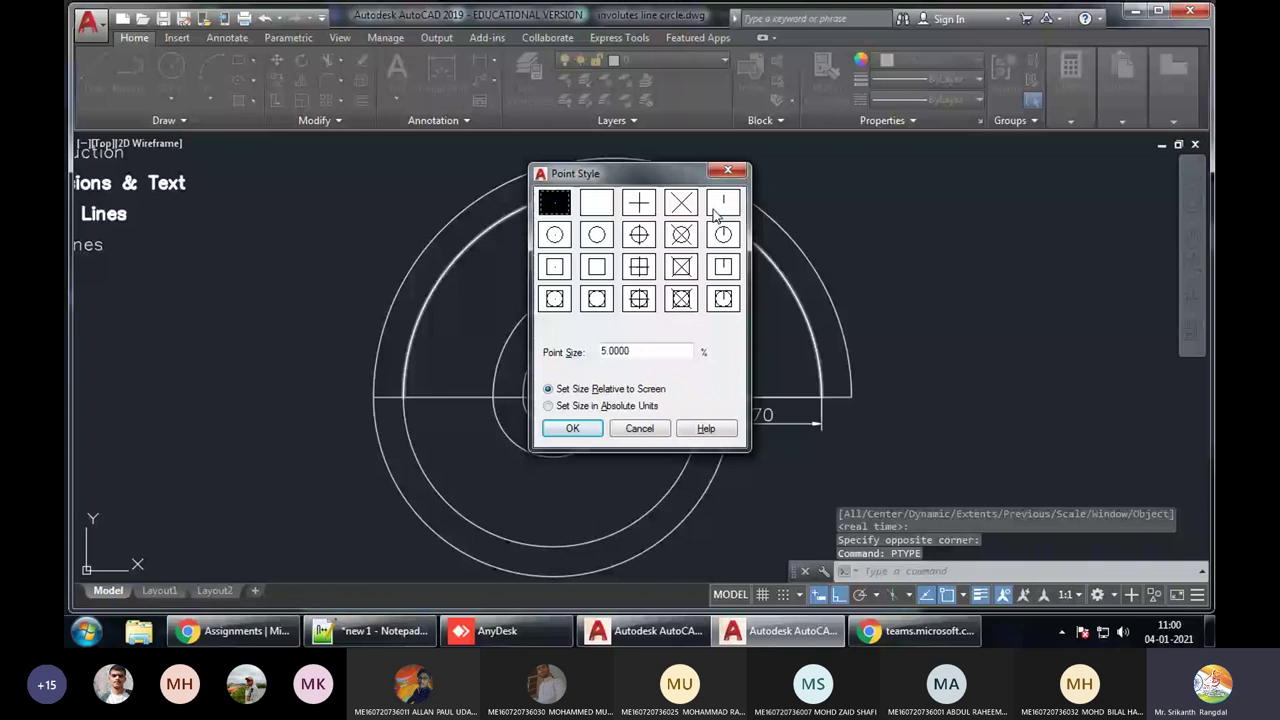
{"action": "left_click_drag", "start_coordinate": [620, 173], "coordinate": [781, 190]}
{"action": "left_click", "coordinate": [842, 251]}
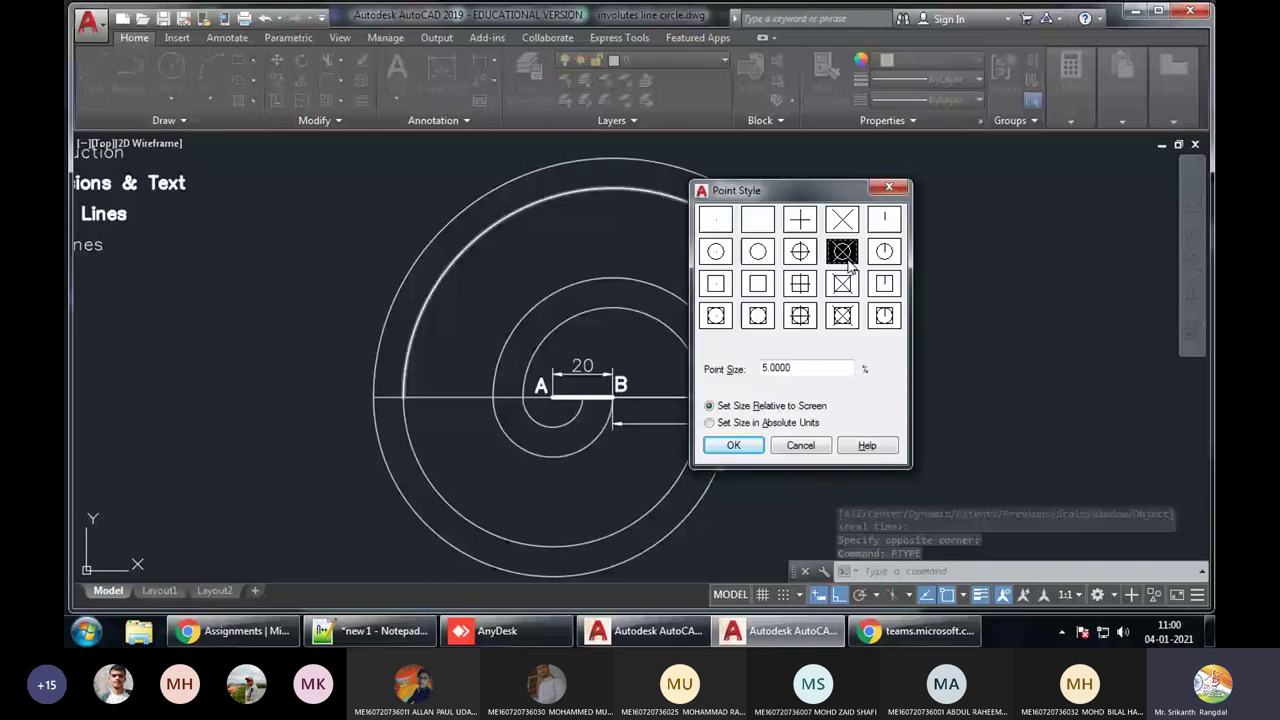
{"action": "left_click", "coordinate": [709, 422]}
{"action": "double_click", "coordinate": [780, 368]}
{"action": "type", "text": "2"}
{"action": "key", "text": "Return"}
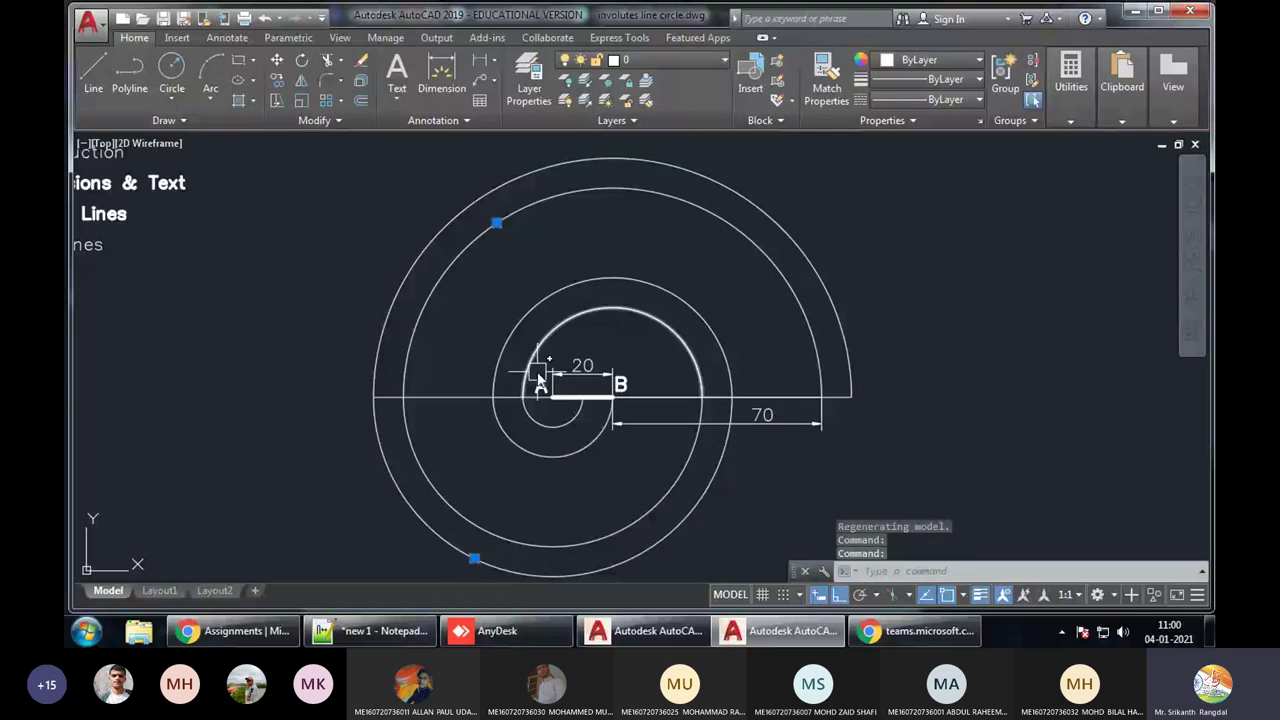
{"action": "key", "text": "Escape"}
{"action": "middle_click_drag", "start_coordinate": [798, 498], "coordinate": [778, 450]}
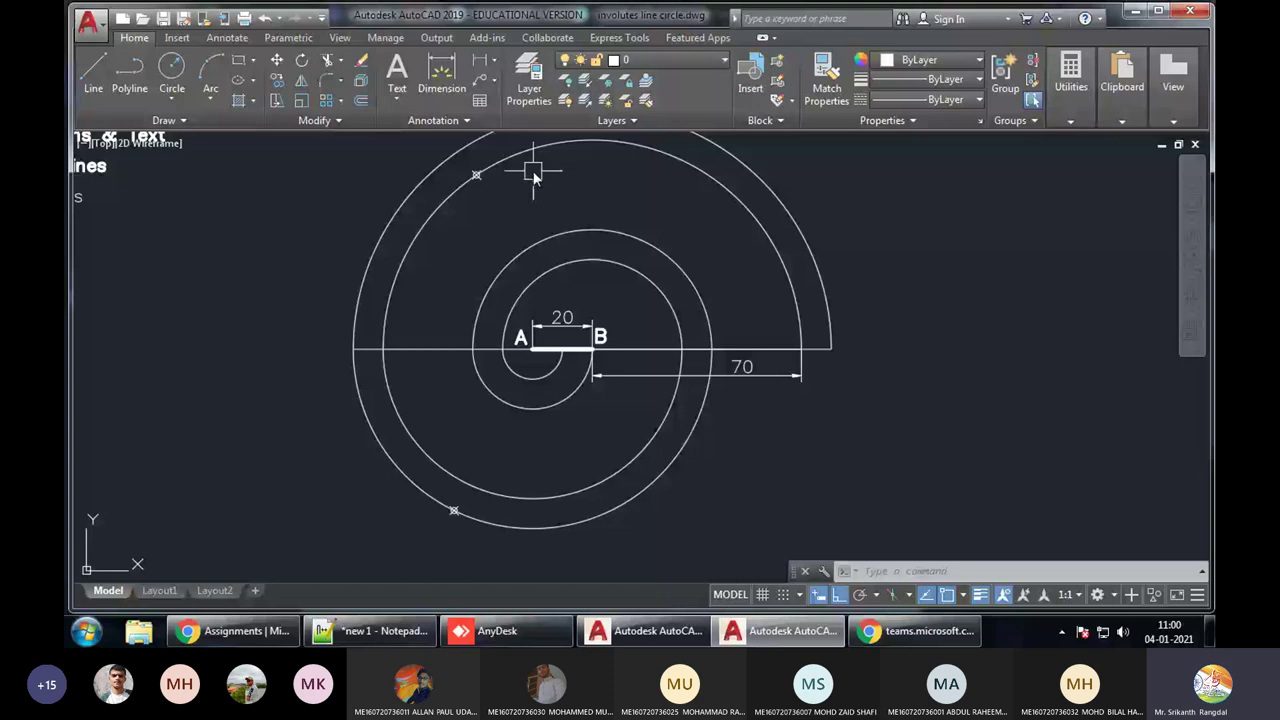
{"action": "middle_click_drag", "start_coordinate": [535, 176], "coordinate": [539, 219]}
{"action": "left_click", "coordinate": [539, 219]}
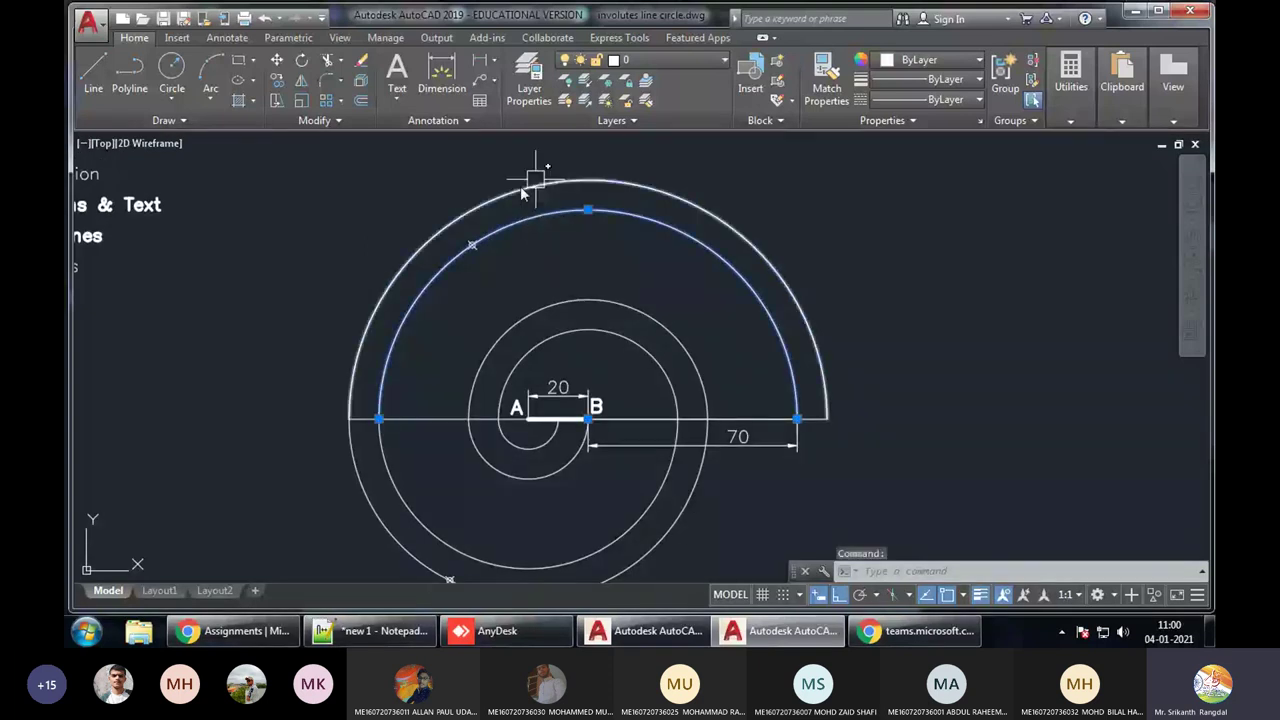
{"action": "key", "text": "Escape"}
{"action": "key", "text": "Escape"}
{"action": "type", "text": "l"}
{"action": "key", "text": "Return"}
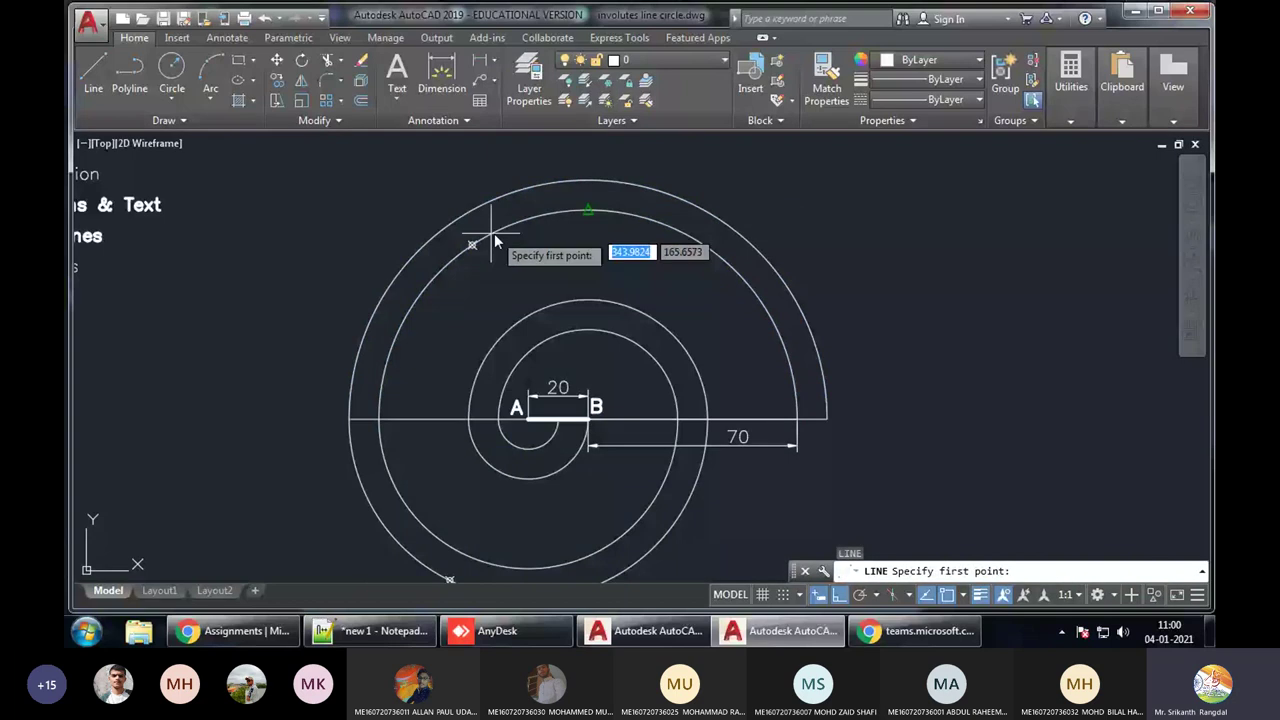
{"action": "left_click", "coordinate": [474, 245]}
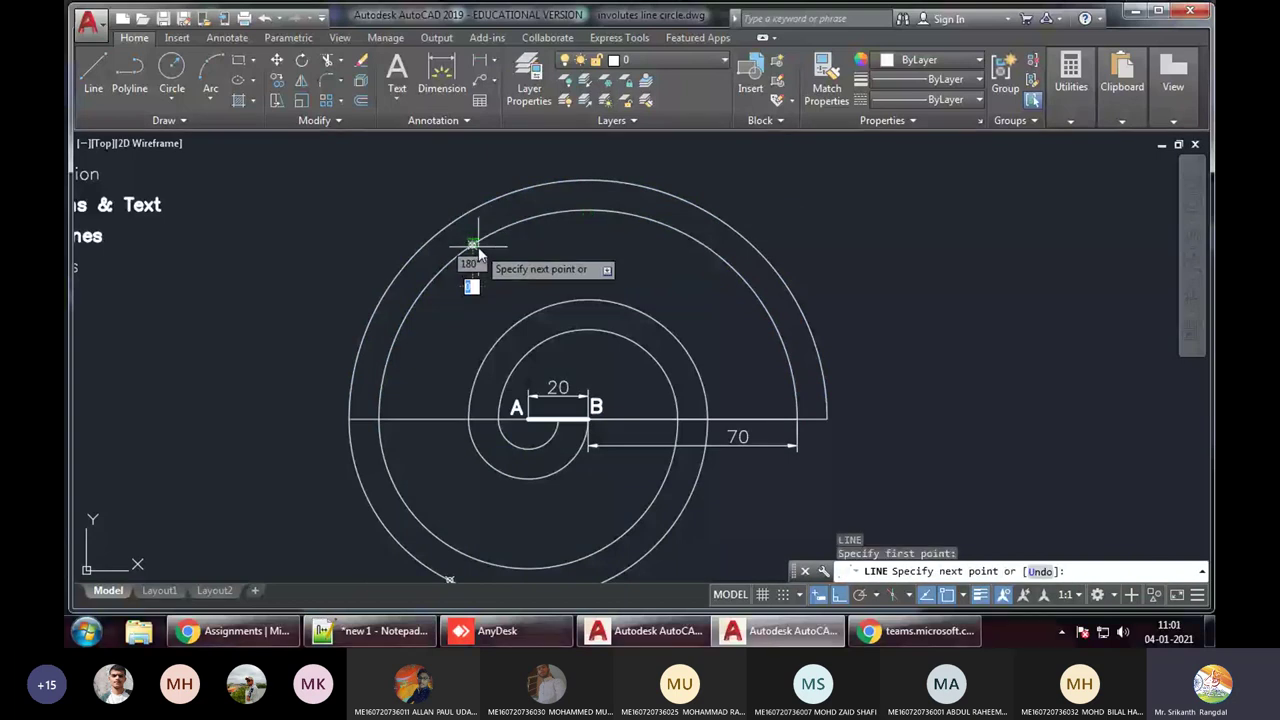
{"action": "key", "text": "Escape"}
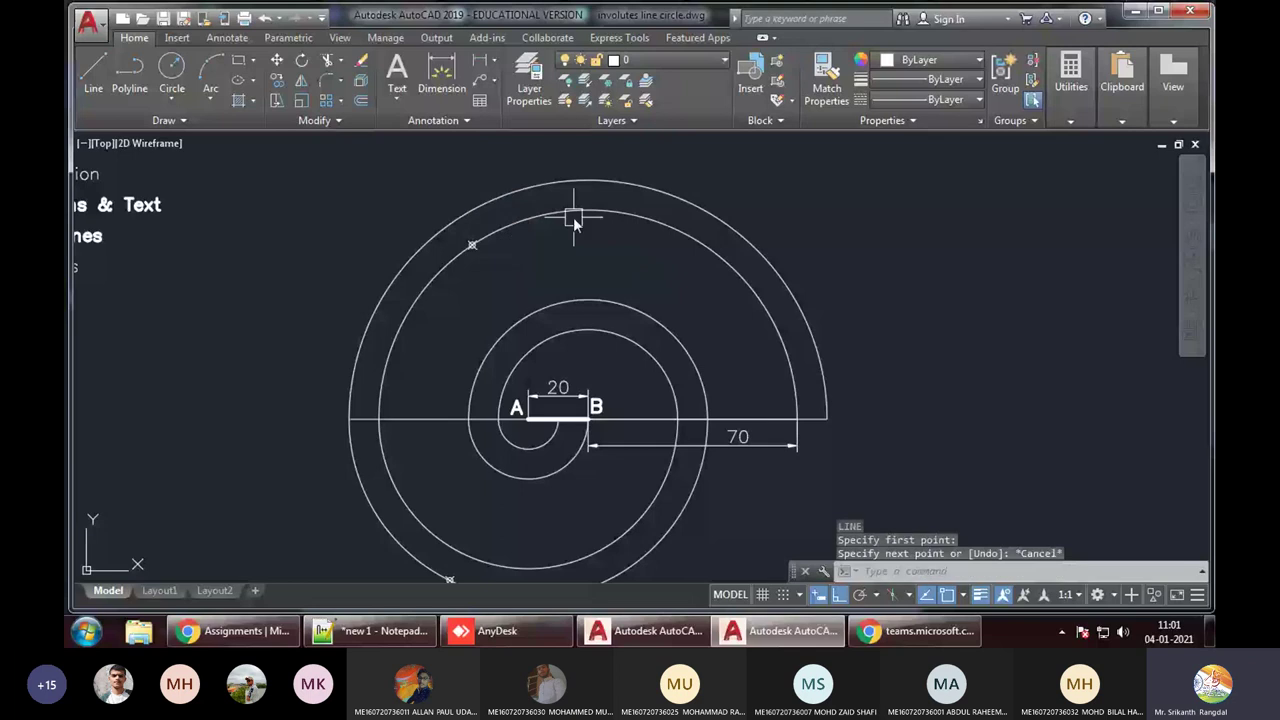
Draw a line from B, the centre of the 70 mm arc, to the upper marked point on the involute
{"action": "left_click", "coordinate": [573, 218]}
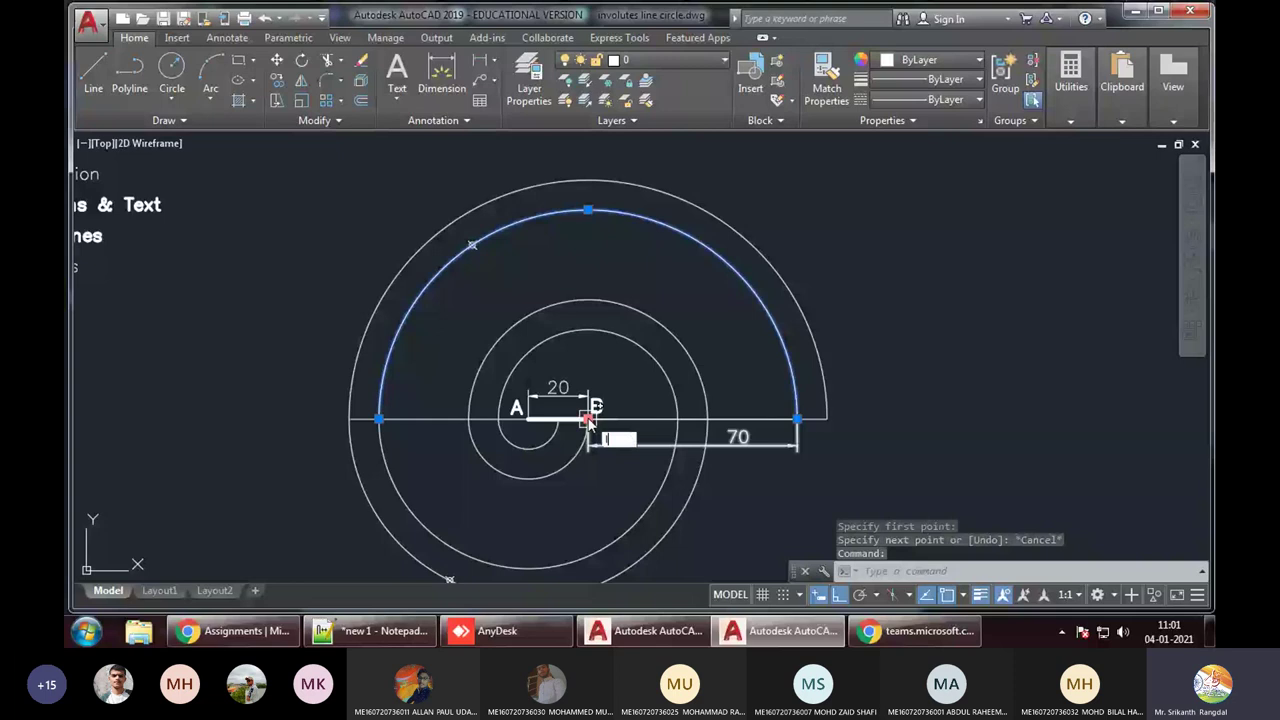
{"action": "type", "text": "l"}
{"action": "key", "text": "Return"}
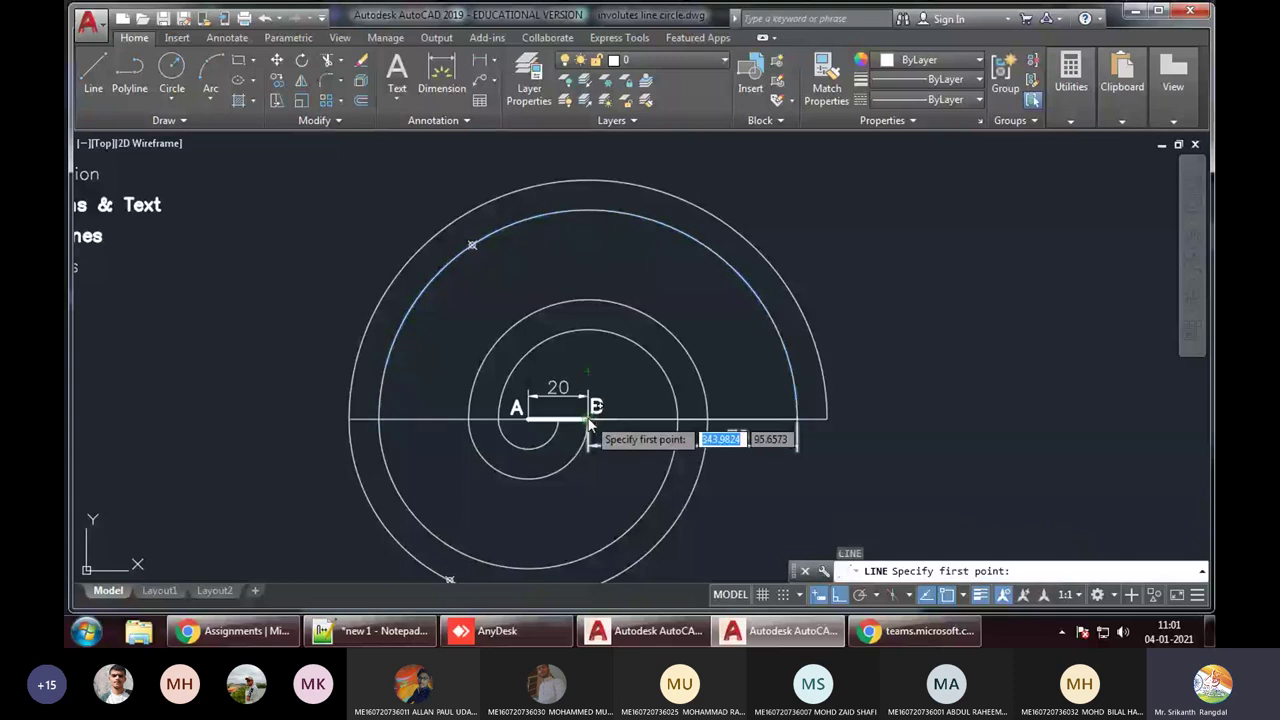
{"action": "left_click", "coordinate": [588, 421]}
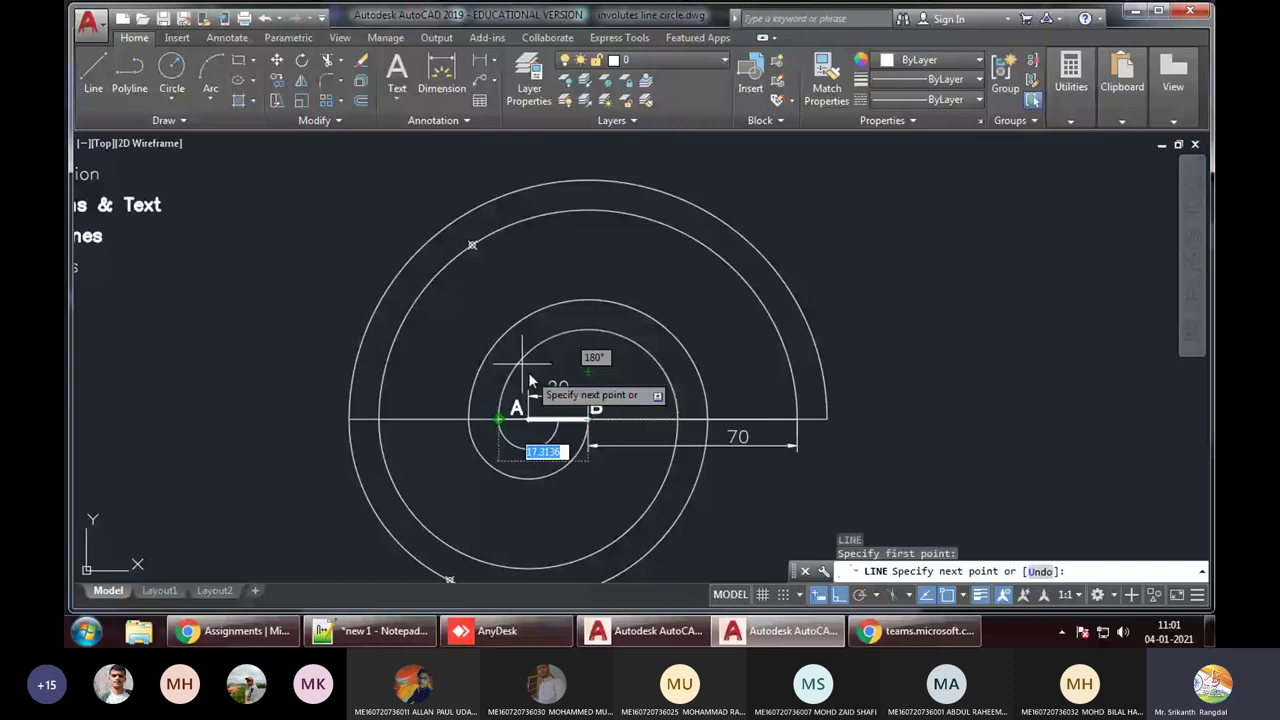
{"action": "left_click", "coordinate": [472, 244]}
{"action": "key", "text": "Return"}
Move the new line by its midpoint so it is centred on the upper marked point as the normal
{"action": "left_click", "coordinate": [530, 333]}
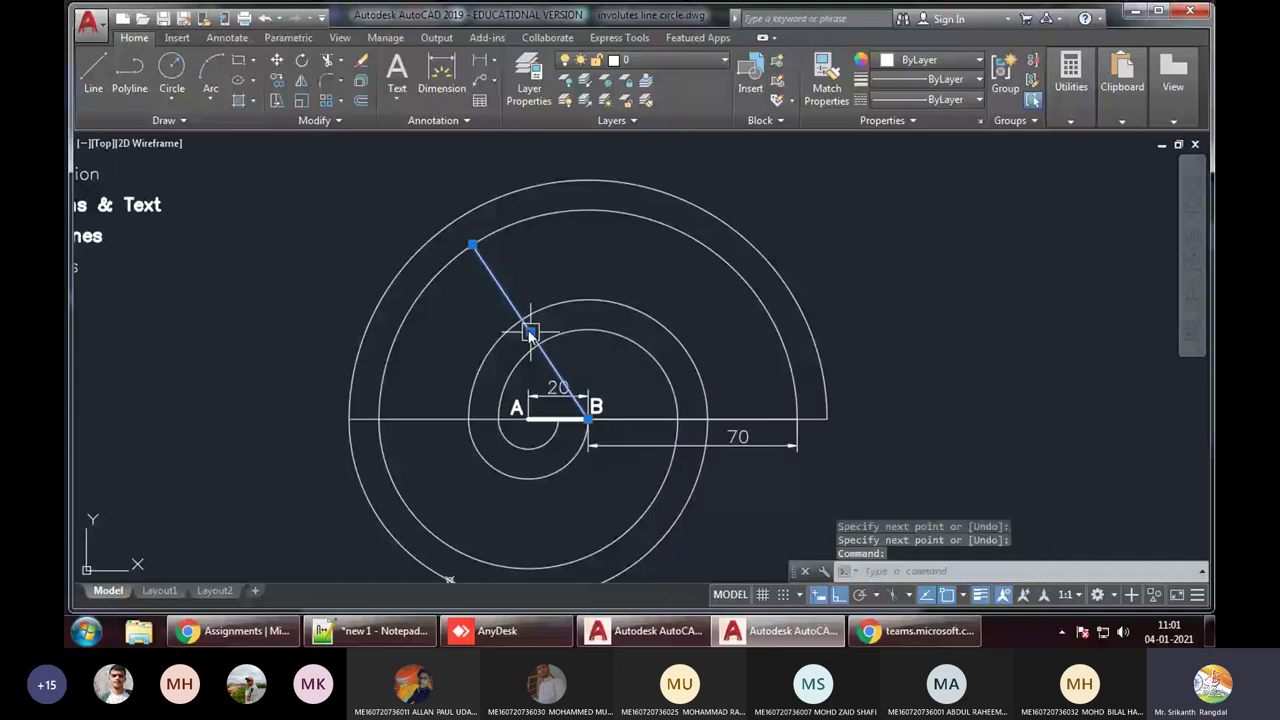
{"action": "left_click", "coordinate": [530, 333]}
{"action": "left_click", "coordinate": [476, 281]}
Rotate a copy of the normal by 90 degrees about the upper marked point to make the tangent
{"action": "type", "text": "ro"}
{"action": "key", "text": "space"}
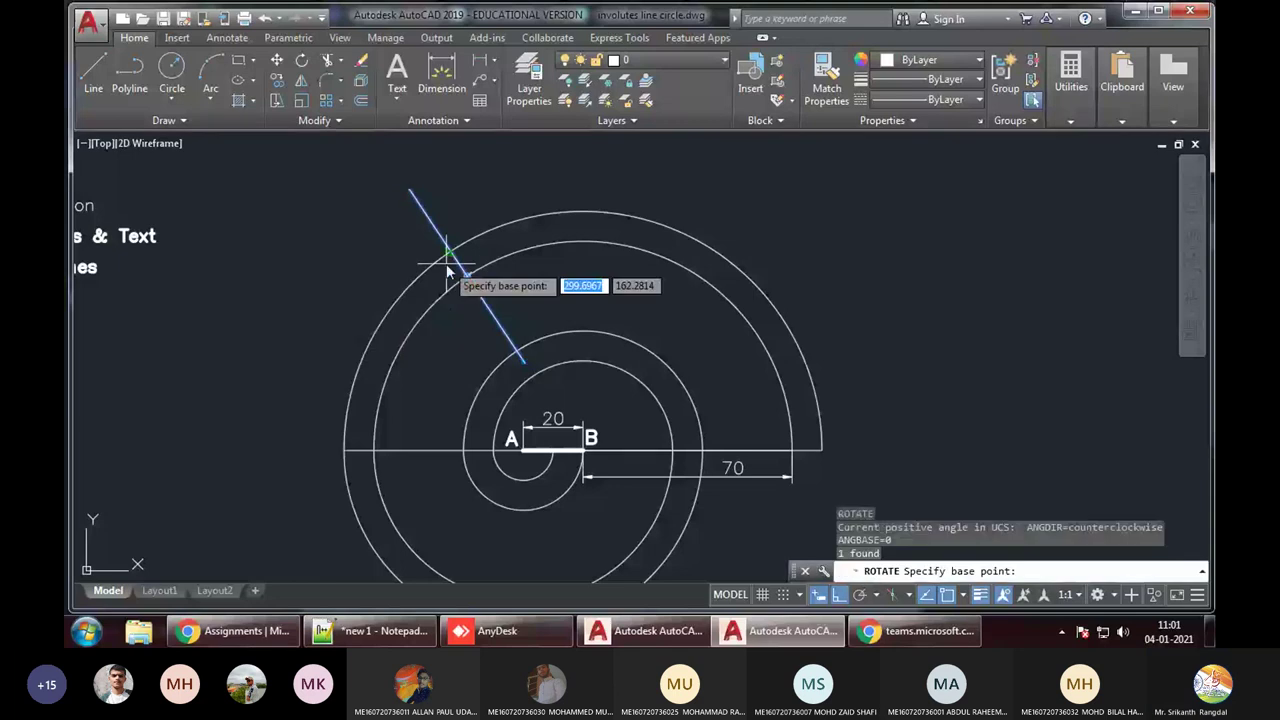
{"action": "left_click", "coordinate": [467, 275]}
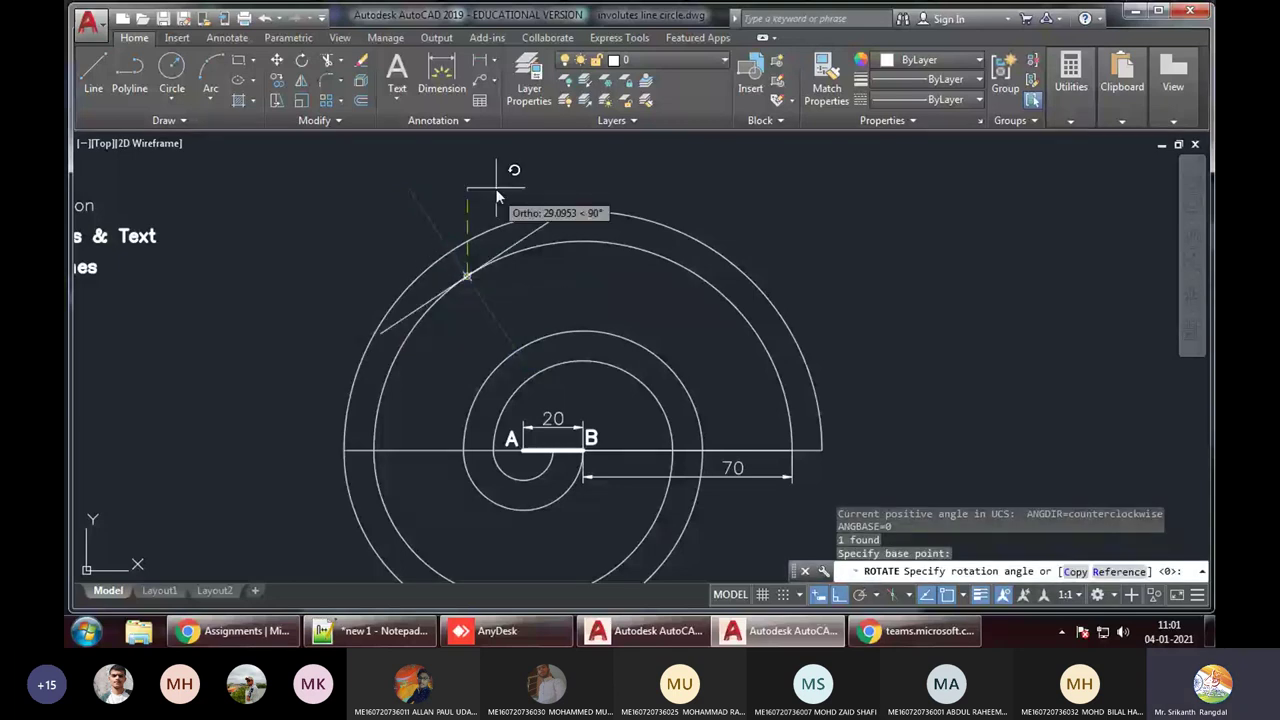
{"action": "right_click", "coordinate": [700, 190]}
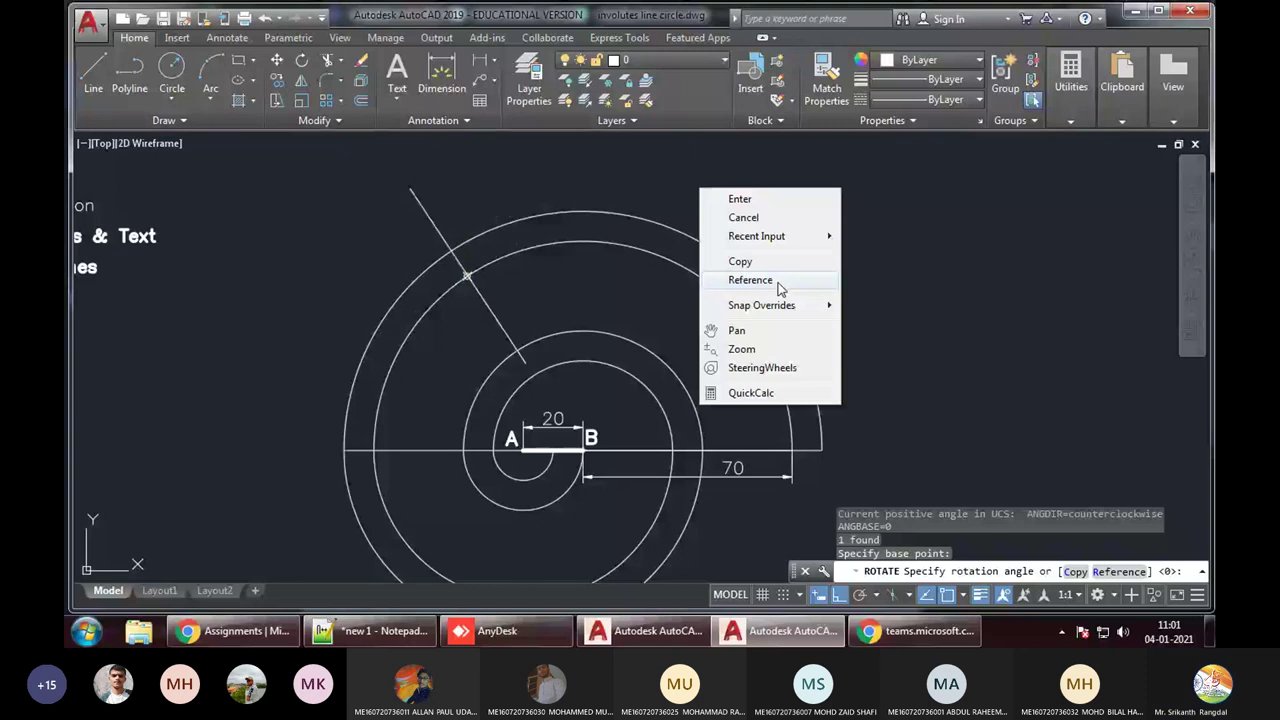
{"action": "left_click", "coordinate": [776, 262]}
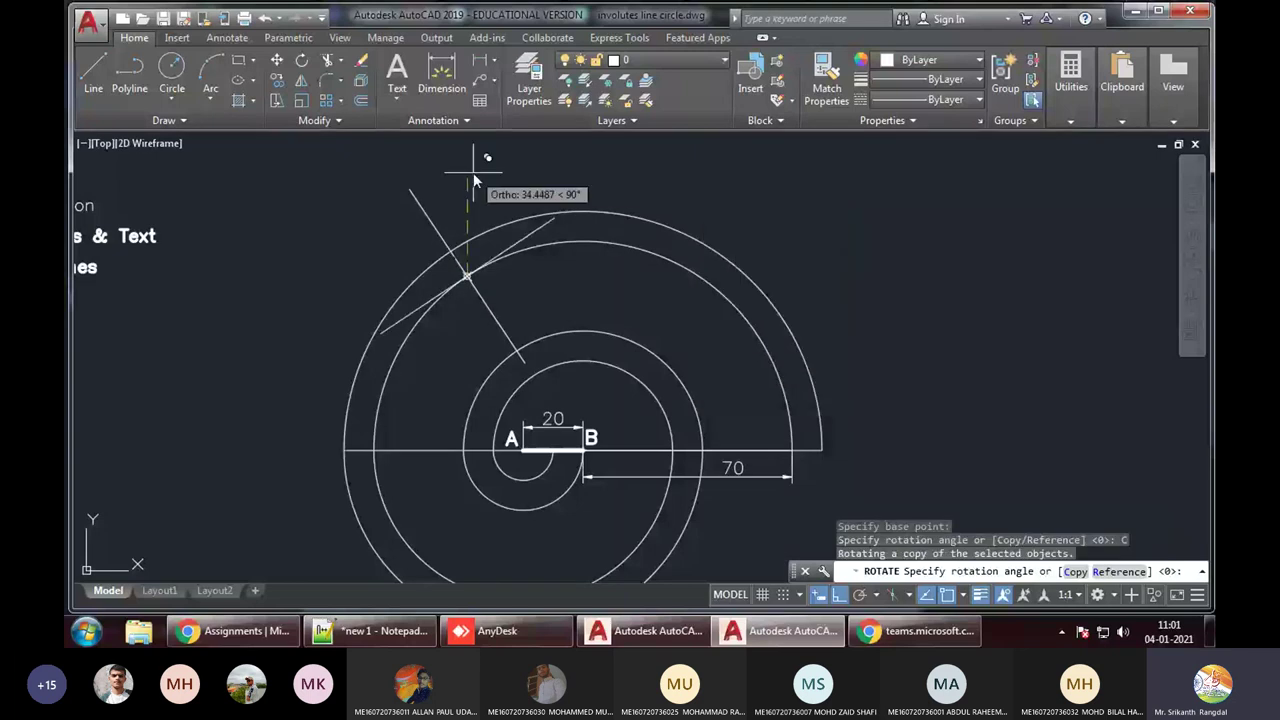
{"action": "key", "text": "Return"}
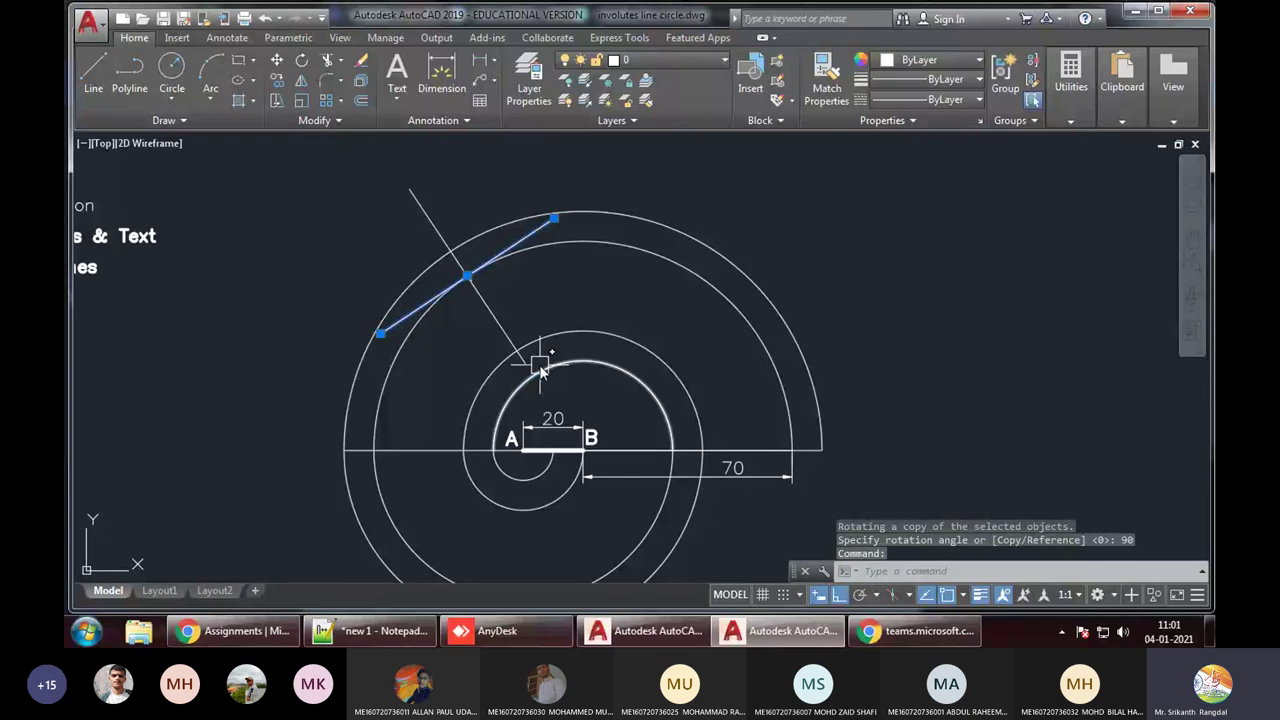
{"action": "key", "text": "Escape"}
{"action": "left_click", "coordinate": [505, 328]}
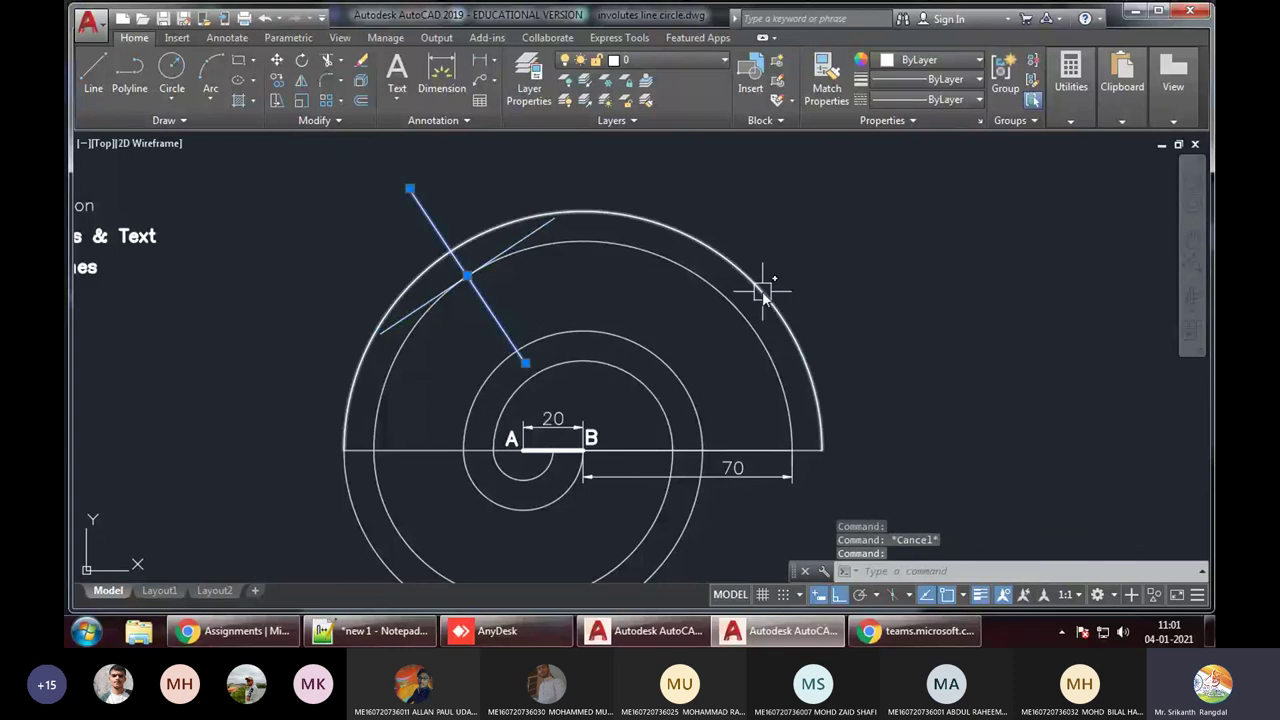
{"action": "key", "text": "Escape"}
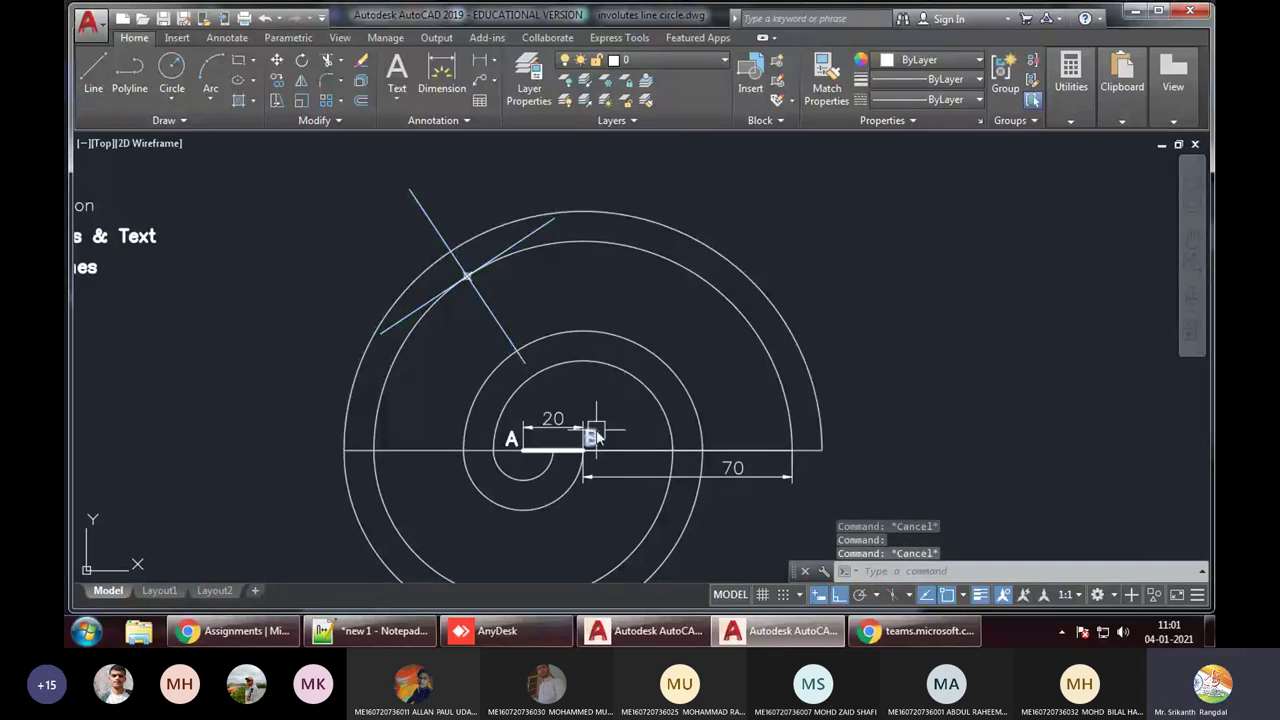
Copy the text label B and paste the copy beside the upper marked point
{"action": "left_click", "coordinate": [592, 437]}
{"action": "key", "text": "ctrl+c"}
{"action": "key", "text": "ctrl+v"}
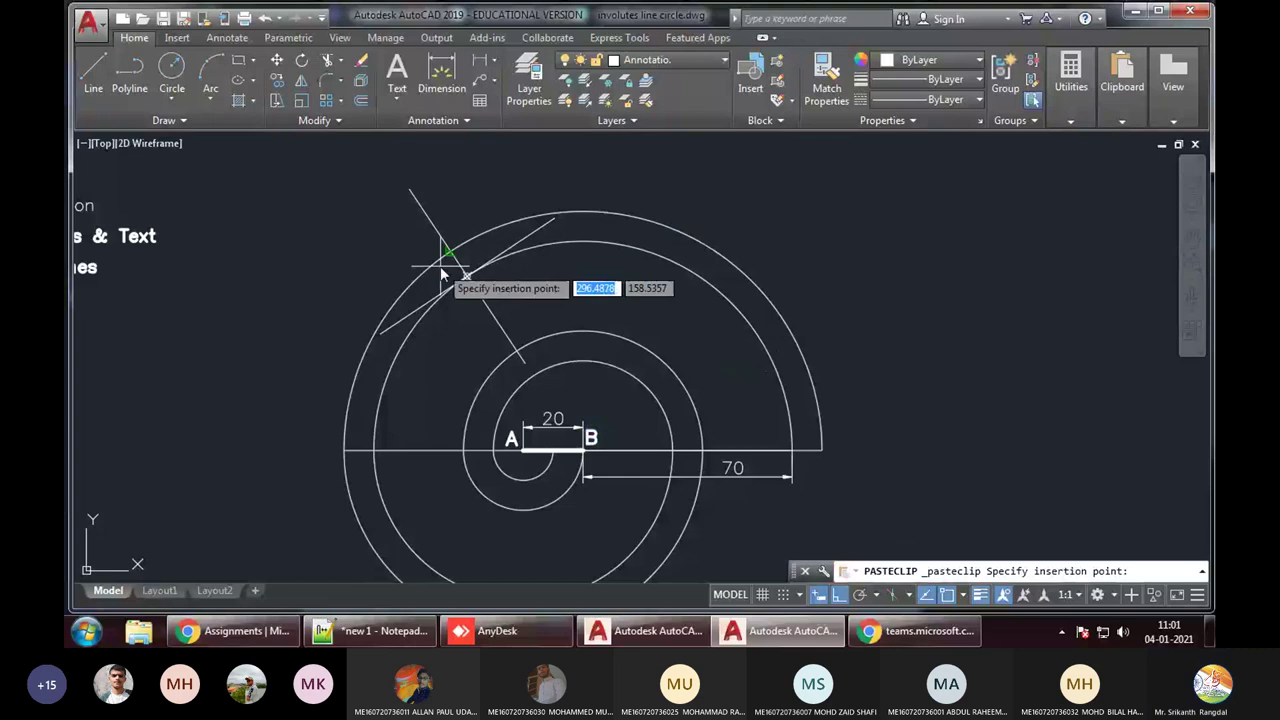
{"action": "scroll", "coordinate": [455, 290], "scroll_direction": "up", "scroll_amount": 3}
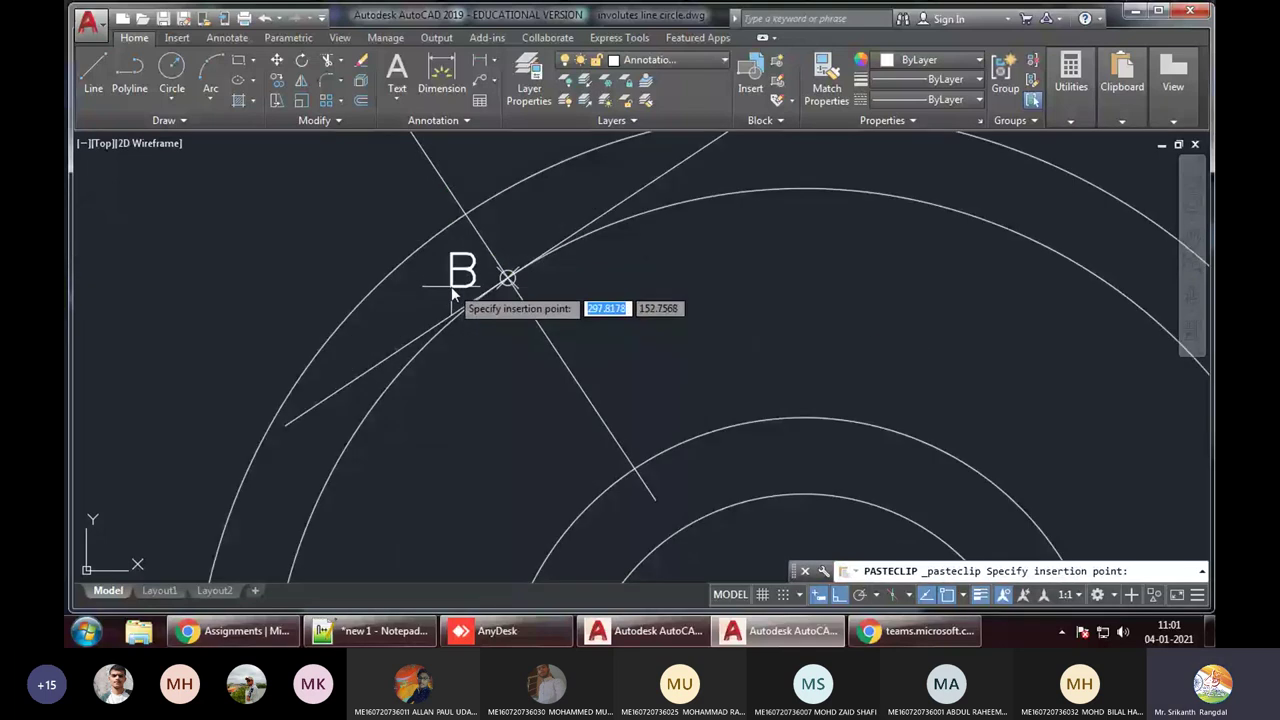
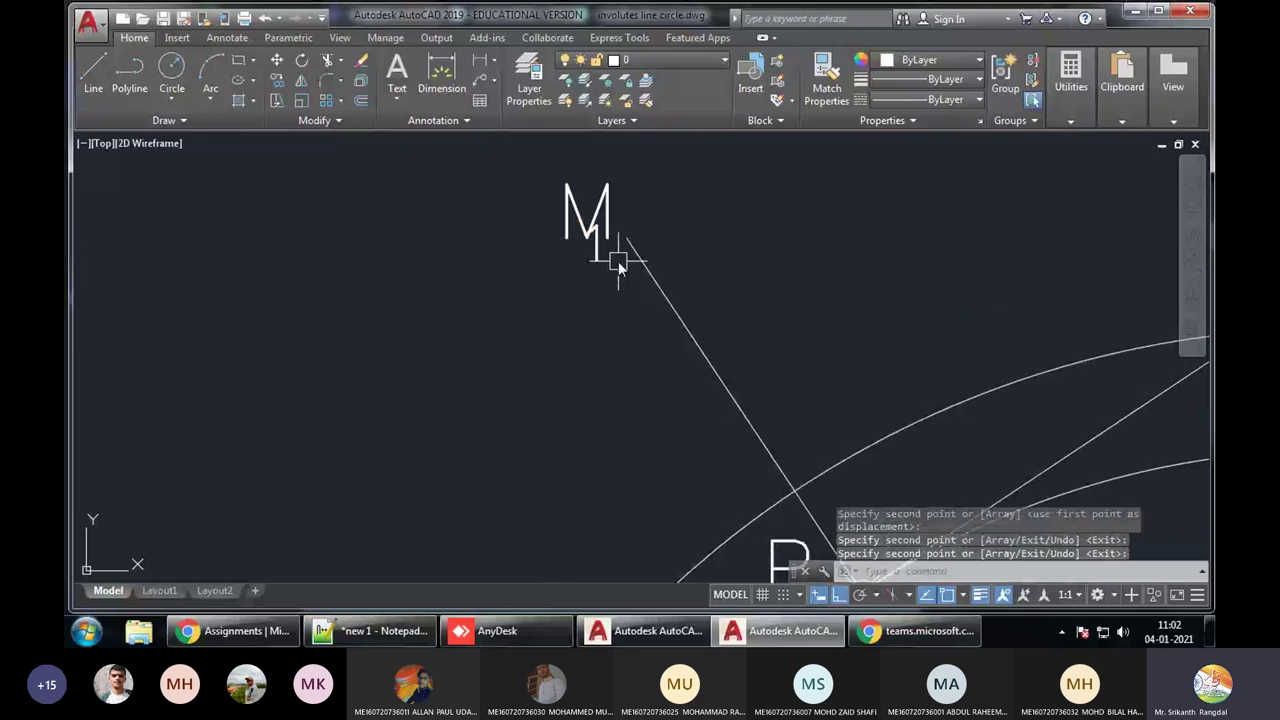
Move the subscript 1 into place at the lower right of the M label, and adjust the subscript of the T label likewise
{"action": "key", "text": "Escape"}
{"action": "left_click", "coordinate": [605, 256]}
{"action": "type", "text": "m"}
{"action": "key", "text": "Return"}
{"action": "left_click", "coordinate": [754, 240]}
{"action": "scroll", "coordinate": [609, 271], "scroll_direction": "down", "scroll_amount": 3}
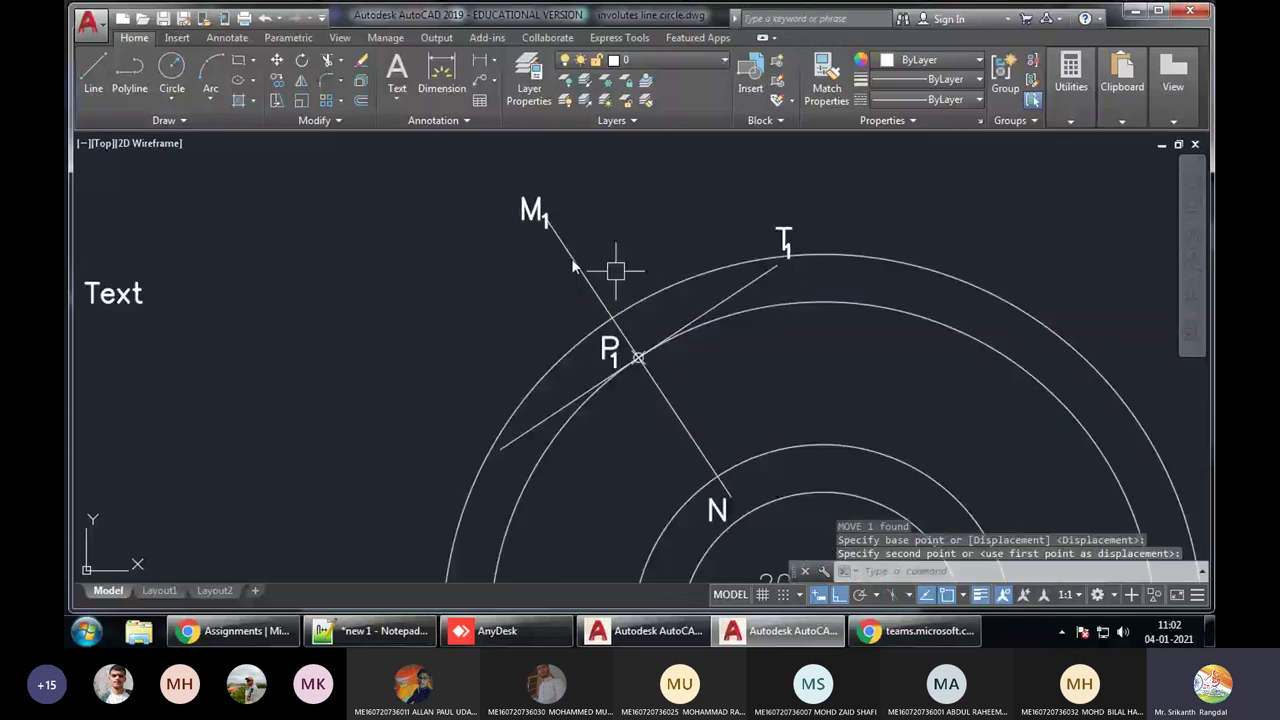
{"action": "scroll", "coordinate": [786, 240], "scroll_direction": "up", "scroll_amount": 4}
{"action": "left_click", "coordinate": [857, 250]}
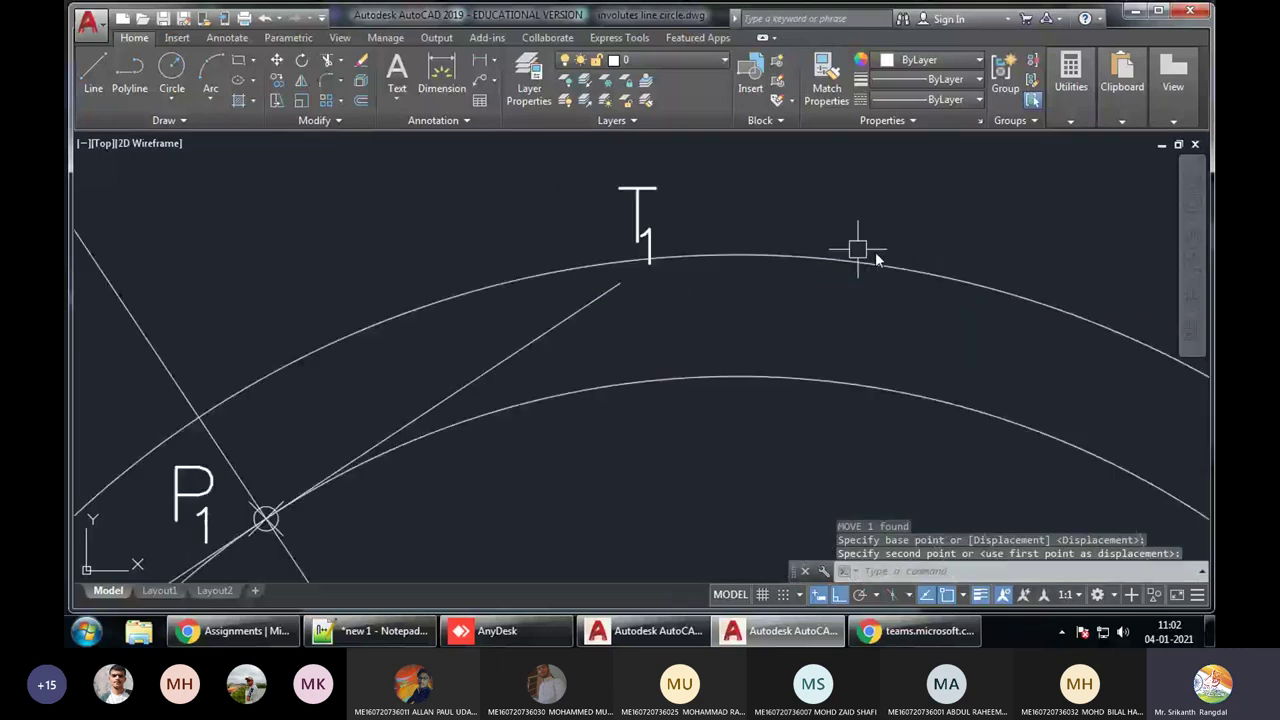
{"action": "left_click", "coordinate": [723, 244]}
Paste the copied text label near the inner end of the normal through P1 and erase the stray object beside it
{"action": "scroll", "coordinate": [723, 244], "scroll_direction": "down", "scroll_amount": 3}
{"action": "key", "text": "ctrl+v"}
{"action": "scroll", "coordinate": [443, 518], "scroll_direction": "up", "scroll_amount": 3}
{"action": "left_click", "coordinate": [515, 480]}
{"action": "type", "text": "E"}
{"action": "key", "text": "Return"}
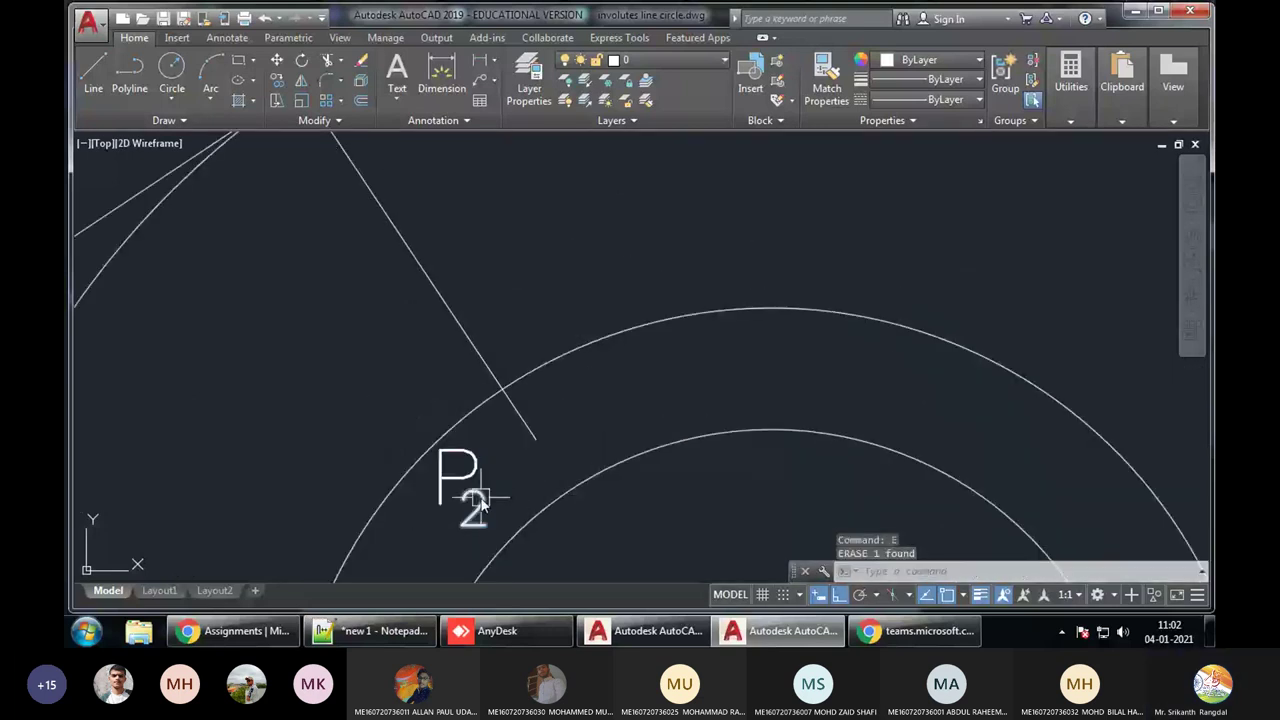
Change the pasted label's letter to N and its subscript to 1
{"action": "left_click", "coordinate": [462, 482]}
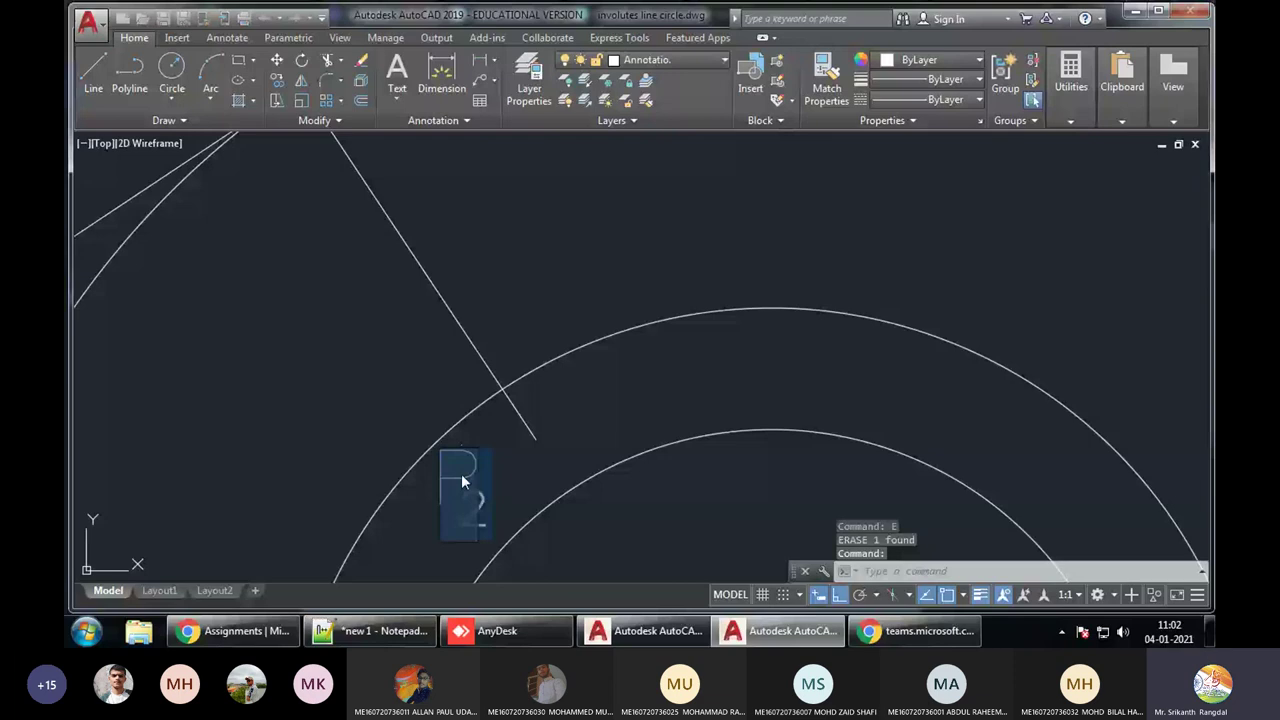
{"action": "double_click", "coordinate": [462, 482]}
{"action": "type", "text": "N"}
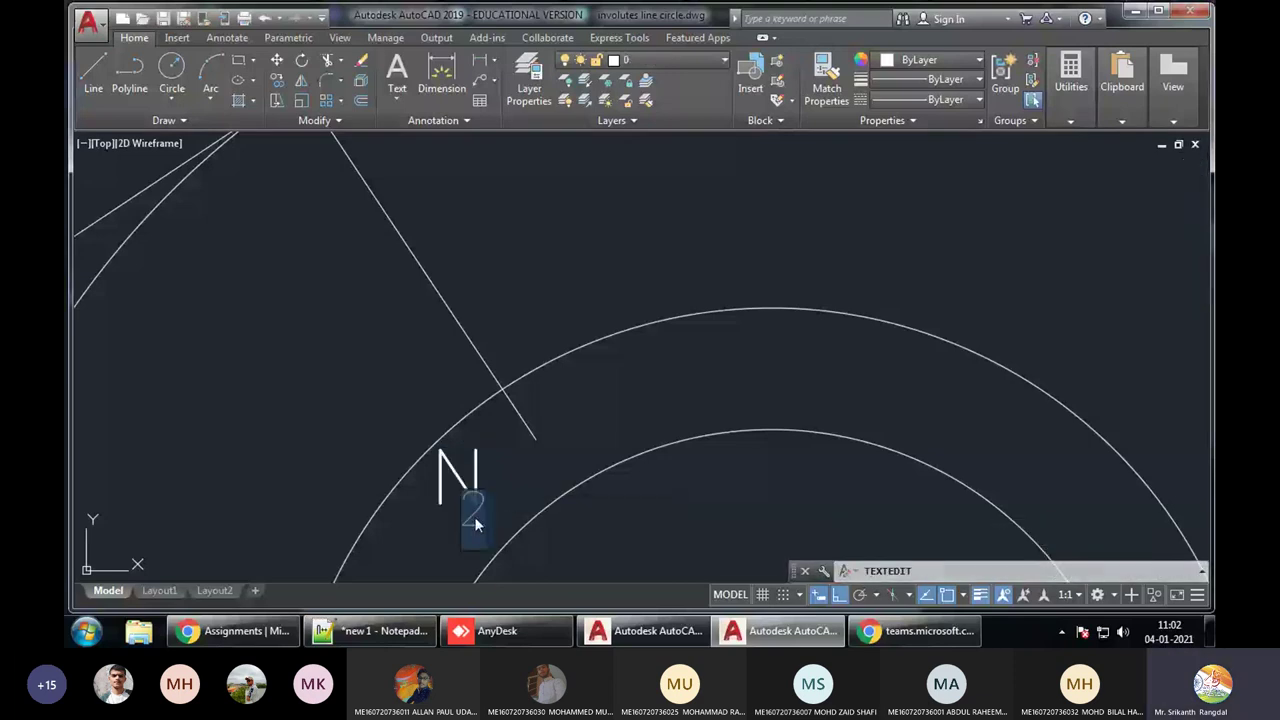
{"action": "type", "text": "1"}
{"action": "key", "text": "Return"}
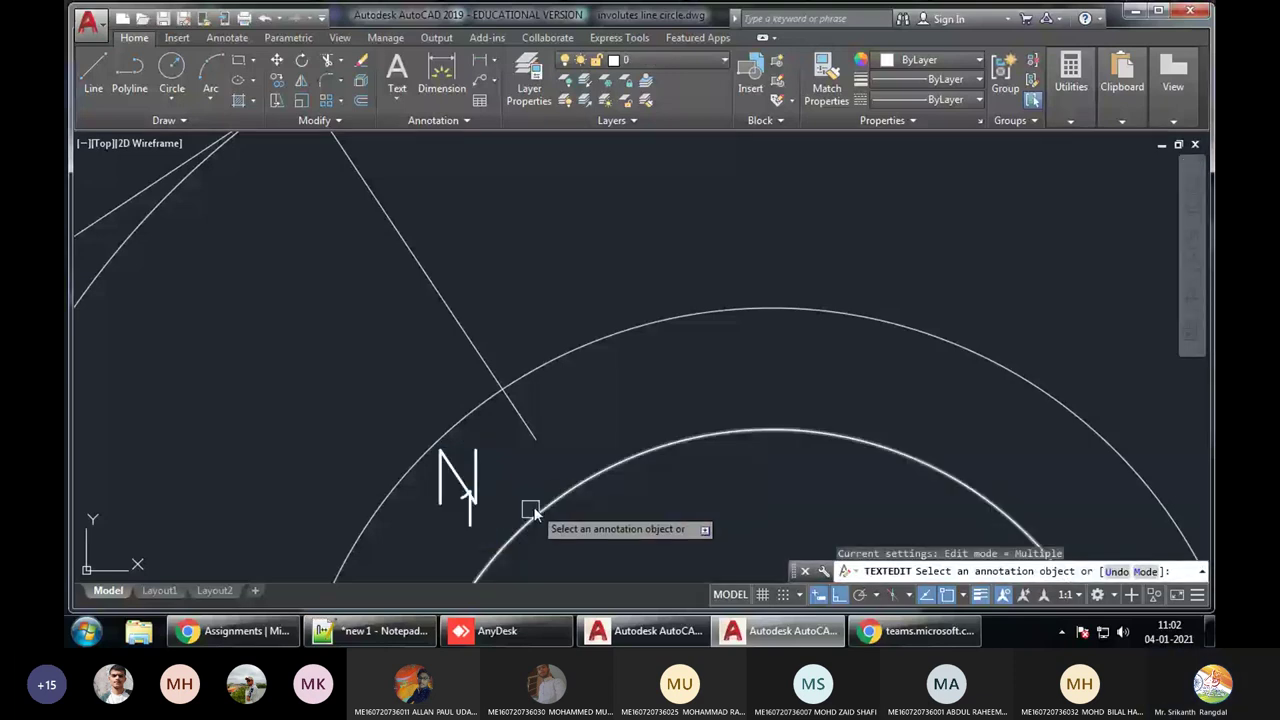
{"action": "key", "text": "Escape"}
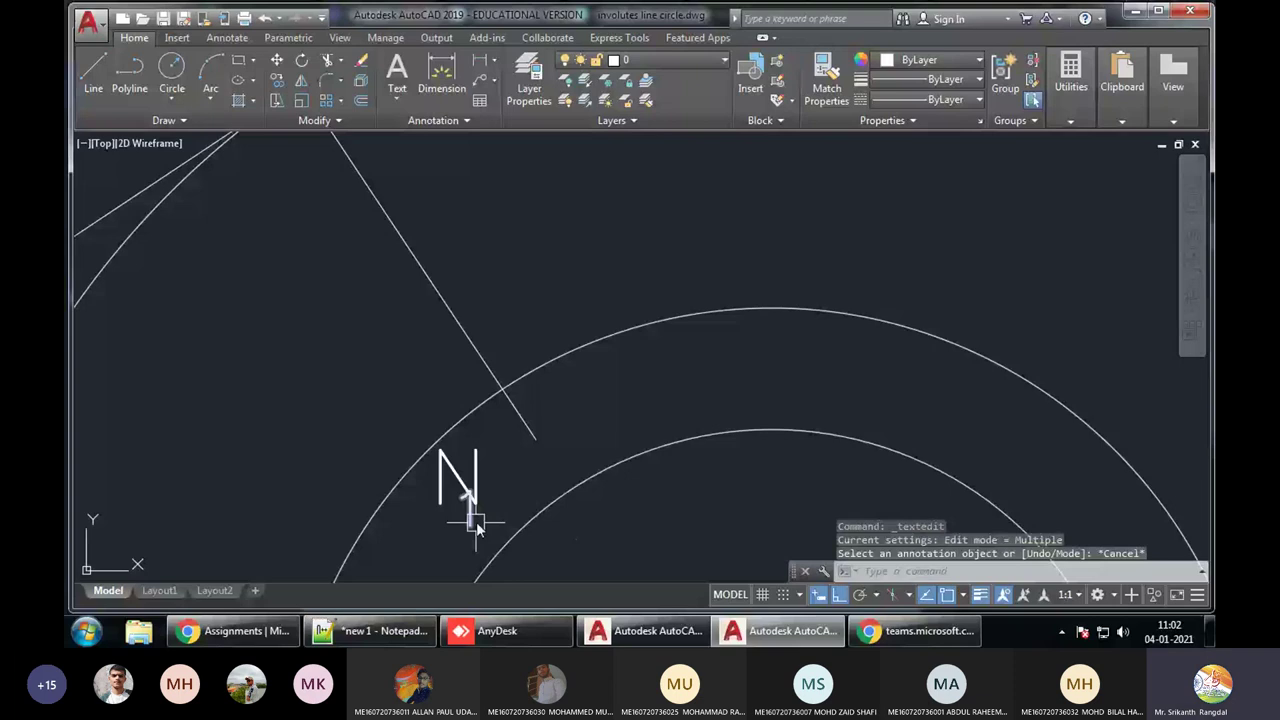
Move the N1 label closer to the inner end of the normal and save the drawing
{"action": "left_click_drag", "start_coordinate": [476, 528], "coordinate": [518, 528]}
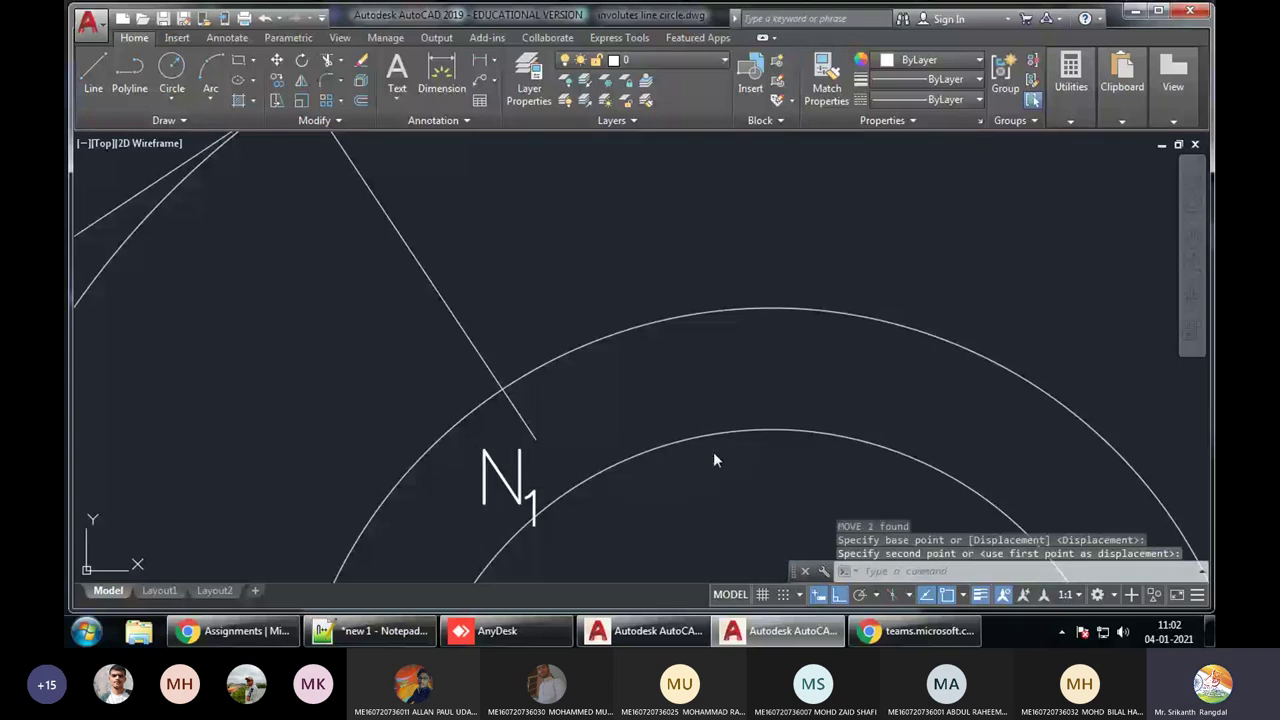
{"action": "scroll", "coordinate": [723, 401], "scroll_direction": "down", "scroll_amount": 5}
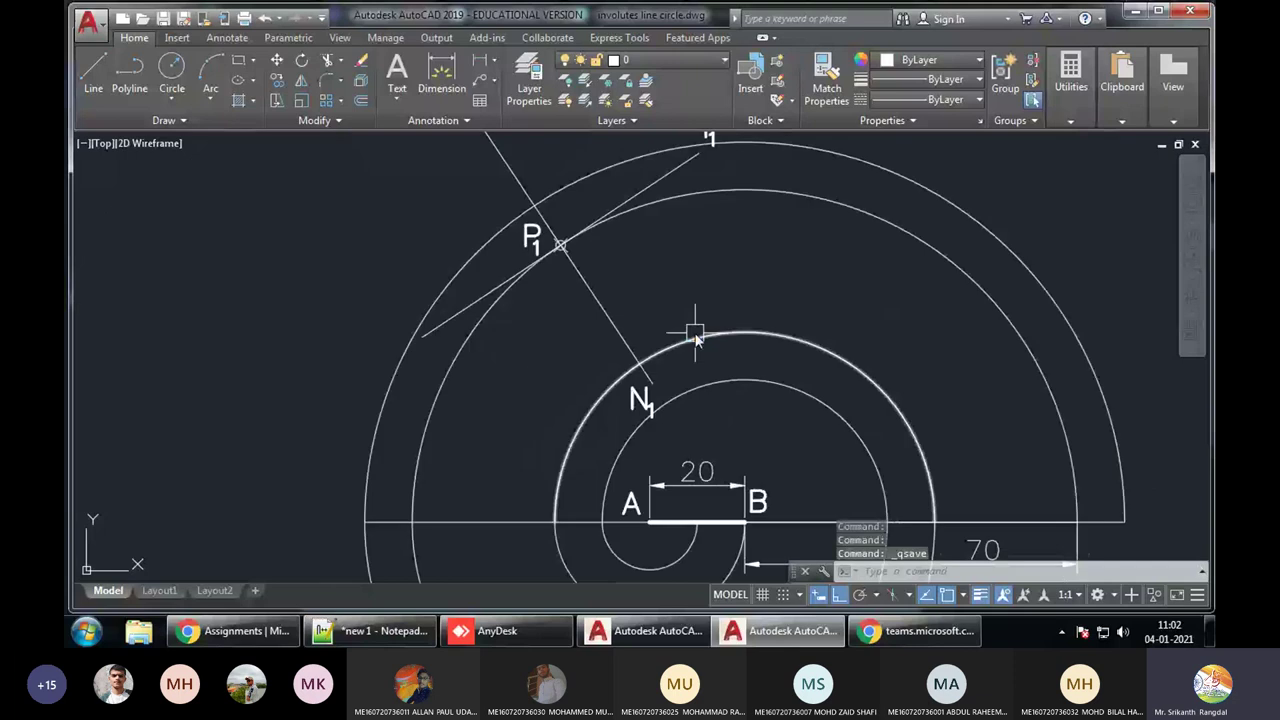
{"action": "key", "text": "ctrl+s"}
Copy the P1 label beside the lower marked point on the involute and change its subscript to 2
{"action": "scroll", "coordinate": [677, 255], "scroll_direction": "up", "scroll_amount": 6}
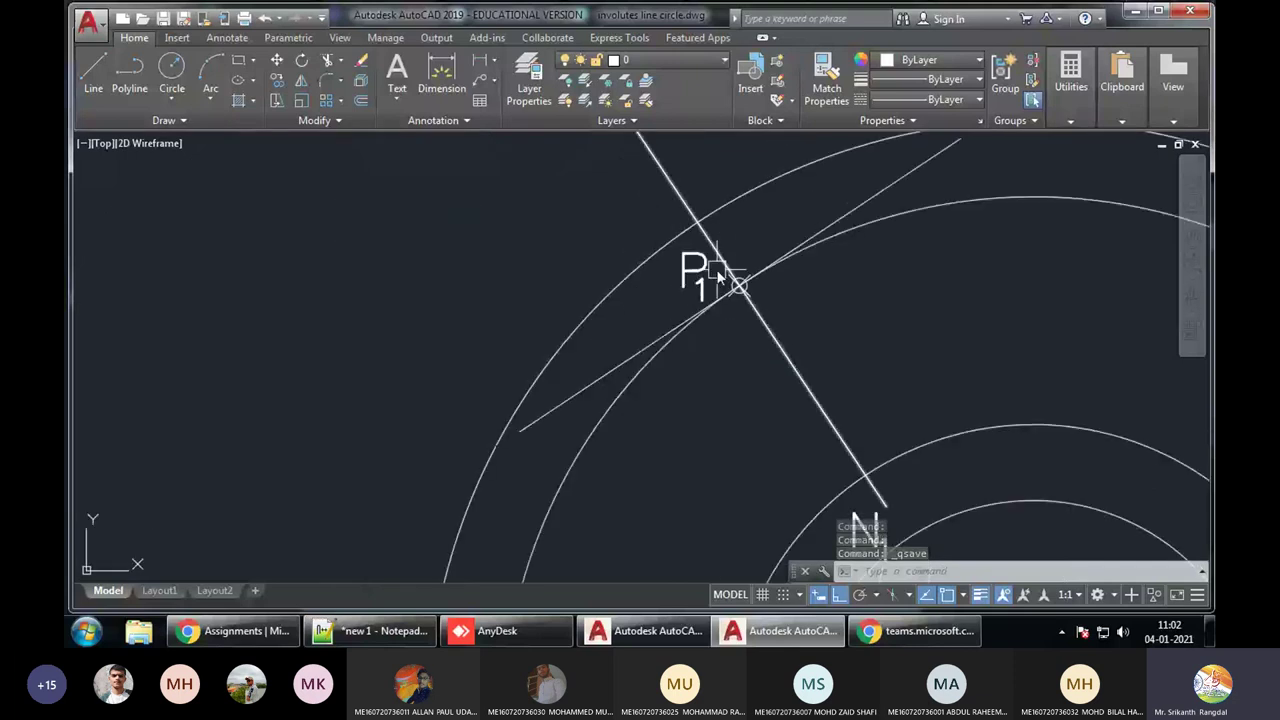
{"action": "scroll", "coordinate": [700, 284], "scroll_direction": "up", "scroll_amount": 3}
{"action": "left_click", "coordinate": [698, 287]}
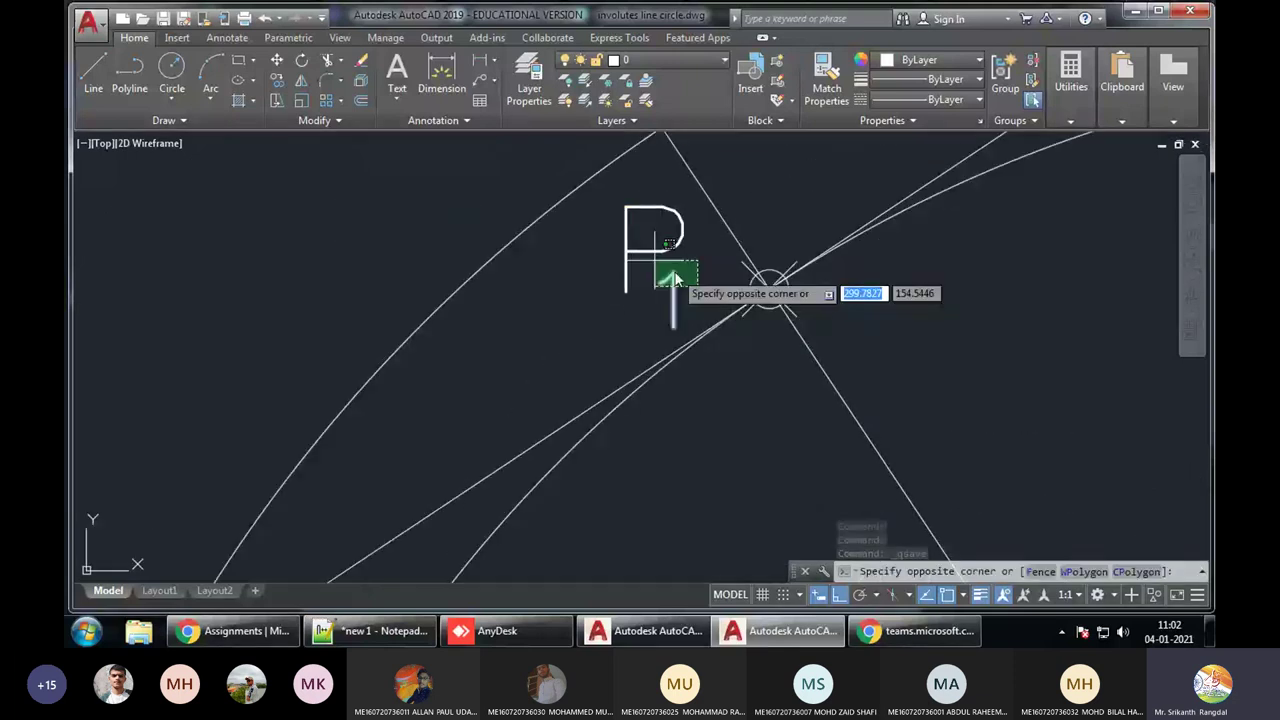
{"action": "left_click", "coordinate": [620, 262]}
{"action": "key", "text": "ctrl+c"}
{"action": "scroll", "coordinate": [620, 262], "scroll_direction": "down", "scroll_amount": 5}
{"action": "key", "text": "ctrl+v"}
{"action": "left_click", "coordinate": [600, 445]}
{"action": "double_click", "coordinate": [606, 446]}
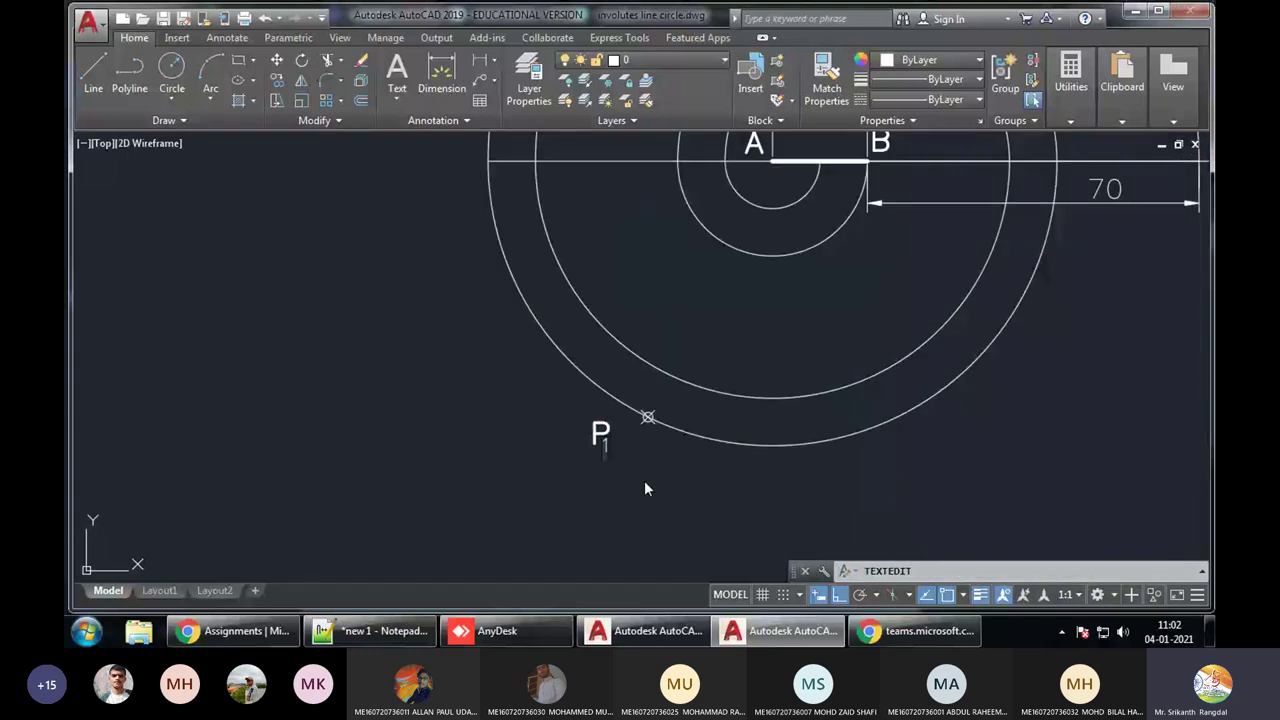
{"action": "type", "text": "2"}
{"action": "key", "text": "Escape"}
Draw a line from marked point P2 to end A of line AB
{"action": "type", "text": "l"}
{"action": "key", "text": "Return"}
{"action": "left_click", "coordinate": [648, 416]}
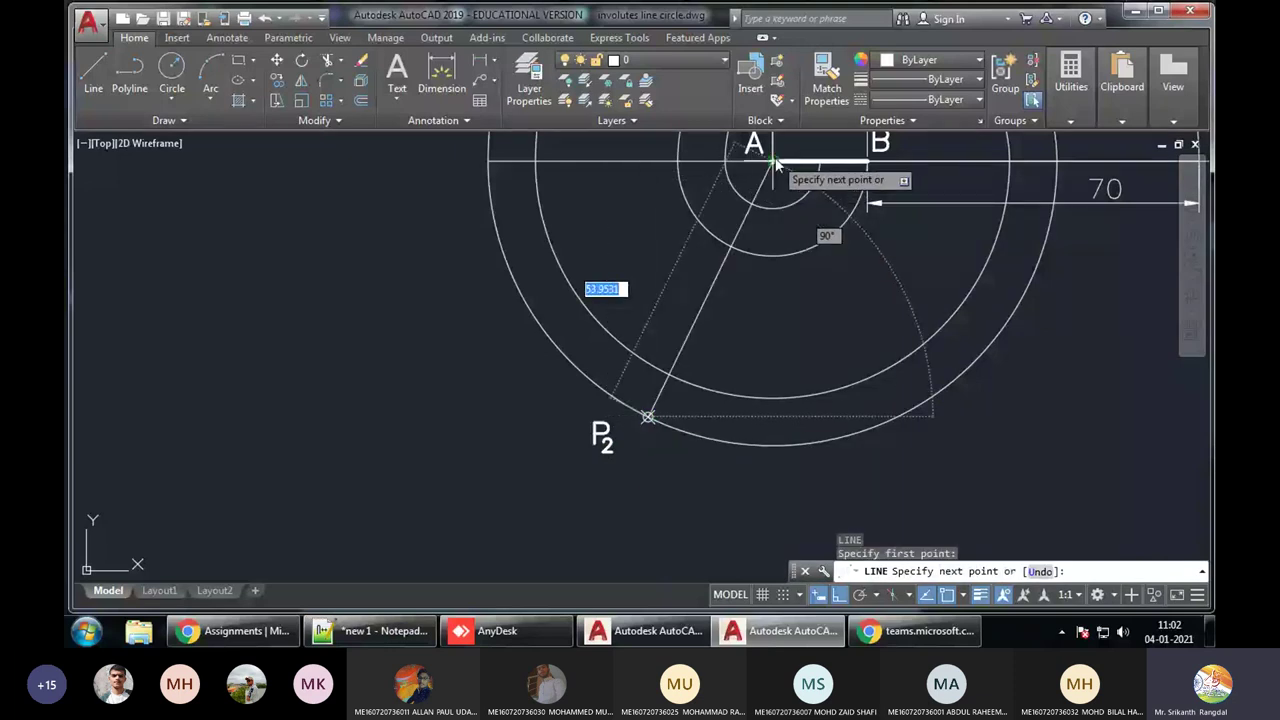
{"action": "left_click", "coordinate": [775, 163]}
{"action": "key", "text": "Escape"}
Move the line from P2 to A by its midpoint so it is centred on P2 as the normal
{"action": "left_click", "coordinate": [710, 292]}
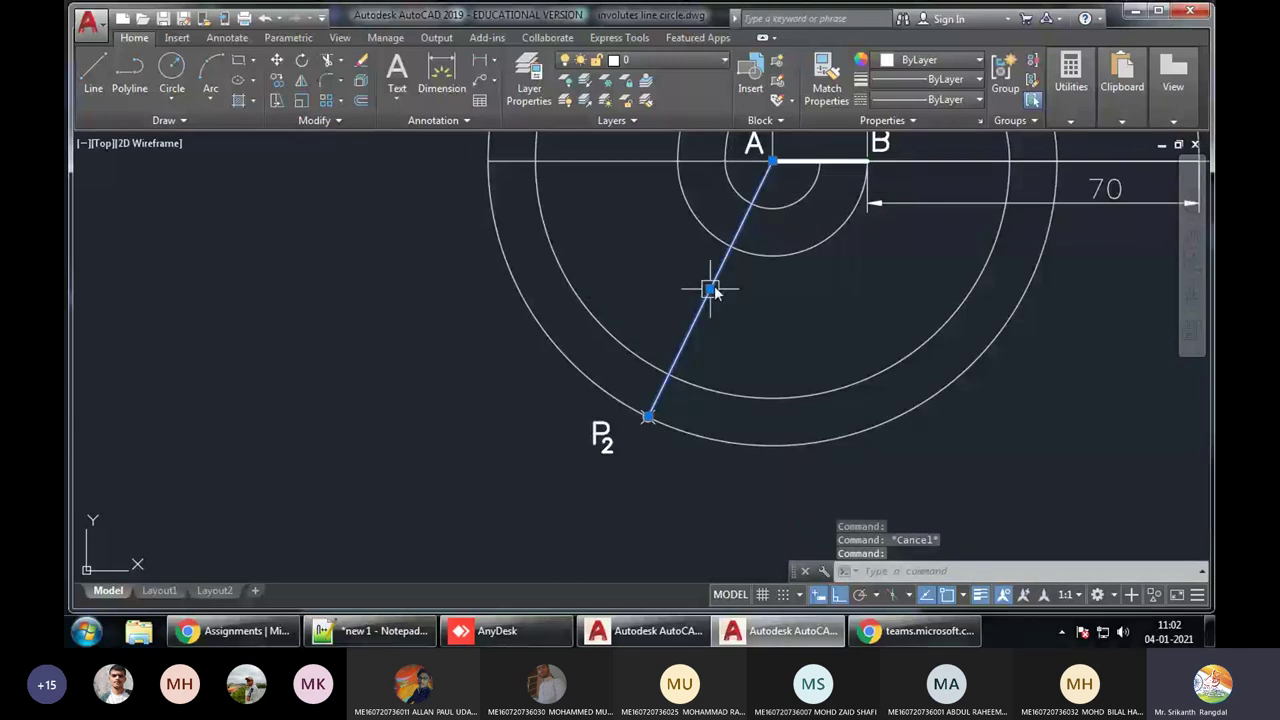
{"action": "left_click", "coordinate": [710, 290]}
{"action": "left_click", "coordinate": [645, 415]}
Rotate a copy of the normal by 90 degrees about P2 to make the tangent
{"action": "type", "text": "ro"}
{"action": "key", "text": "Return"}
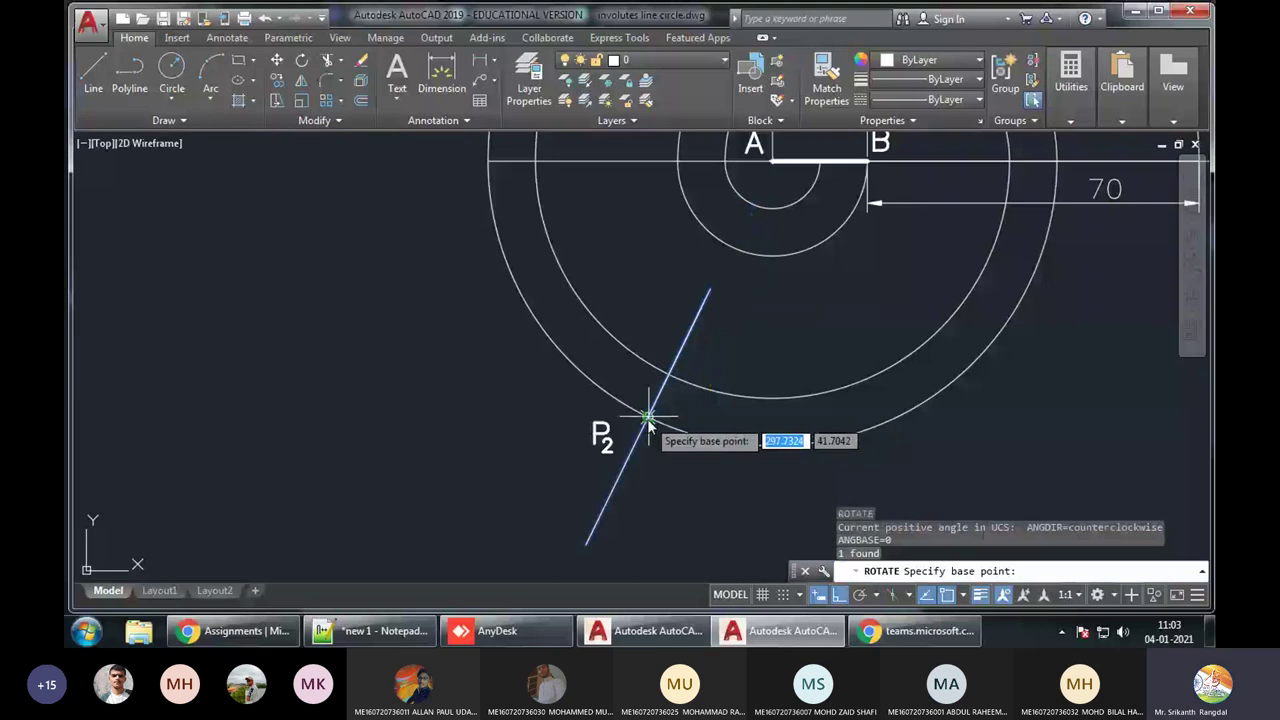
{"action": "left_click", "coordinate": [646, 416]}
{"action": "type", "text": "c"}
{"action": "key", "text": "Return"}
{"action": "middle_click_drag", "start_coordinate": [609, 461], "coordinate": [571, 443]}
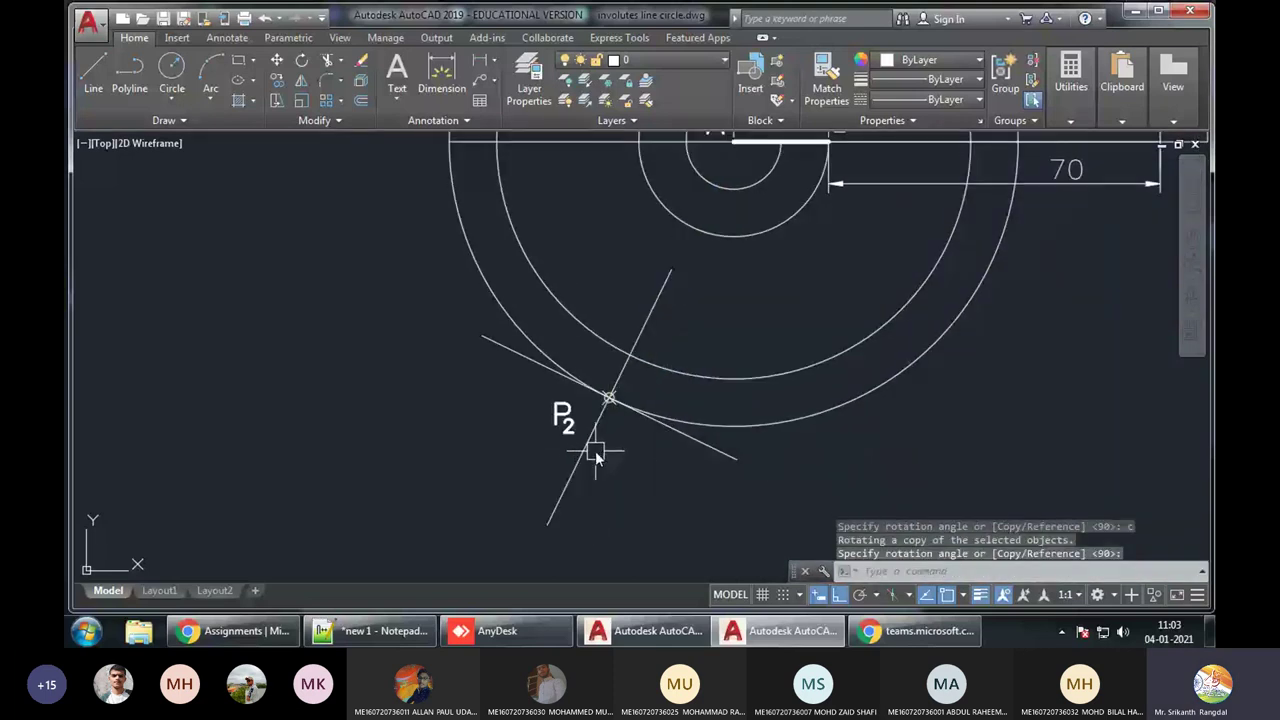
{"action": "key", "text": "Escape"}
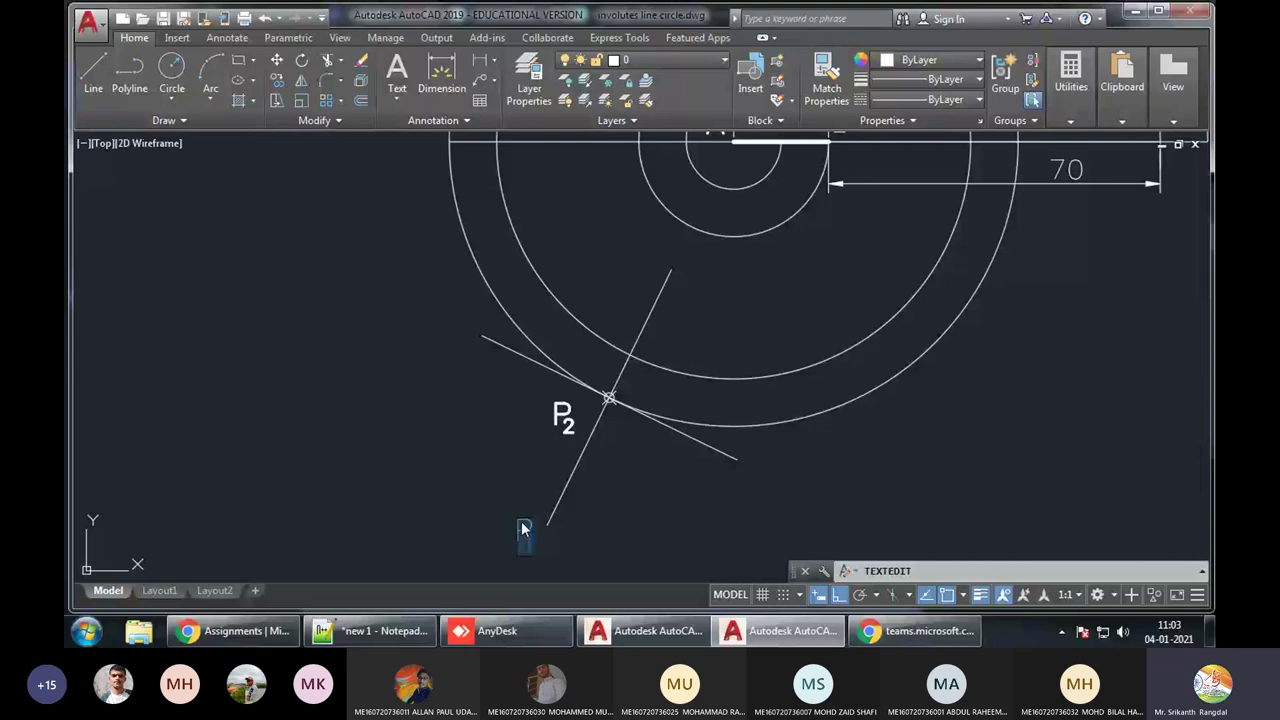
Label the outer end of the normal through P2 as M2, with the subscript at the letter's lower right
{"action": "left_click", "coordinate": [595, 560]}
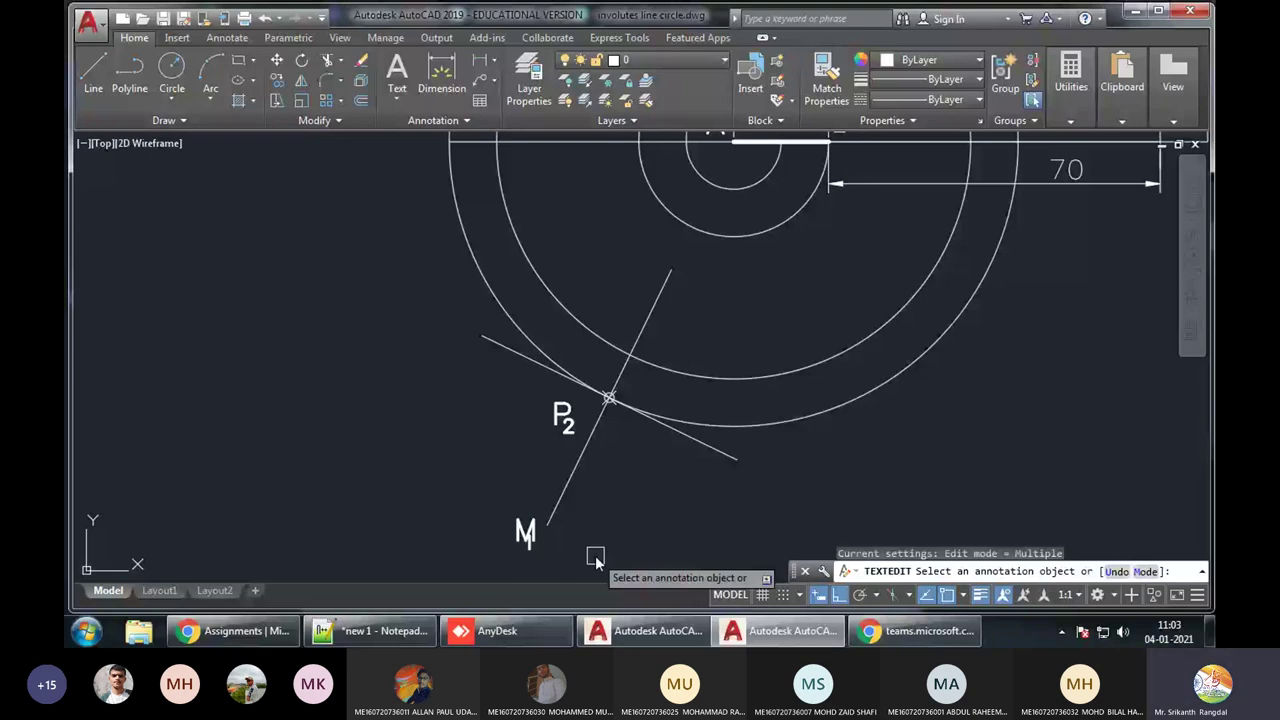
{"action": "key", "text": "Escape"}
{"action": "scroll", "coordinate": [547, 553], "scroll_direction": "up", "scroll_amount": 5}
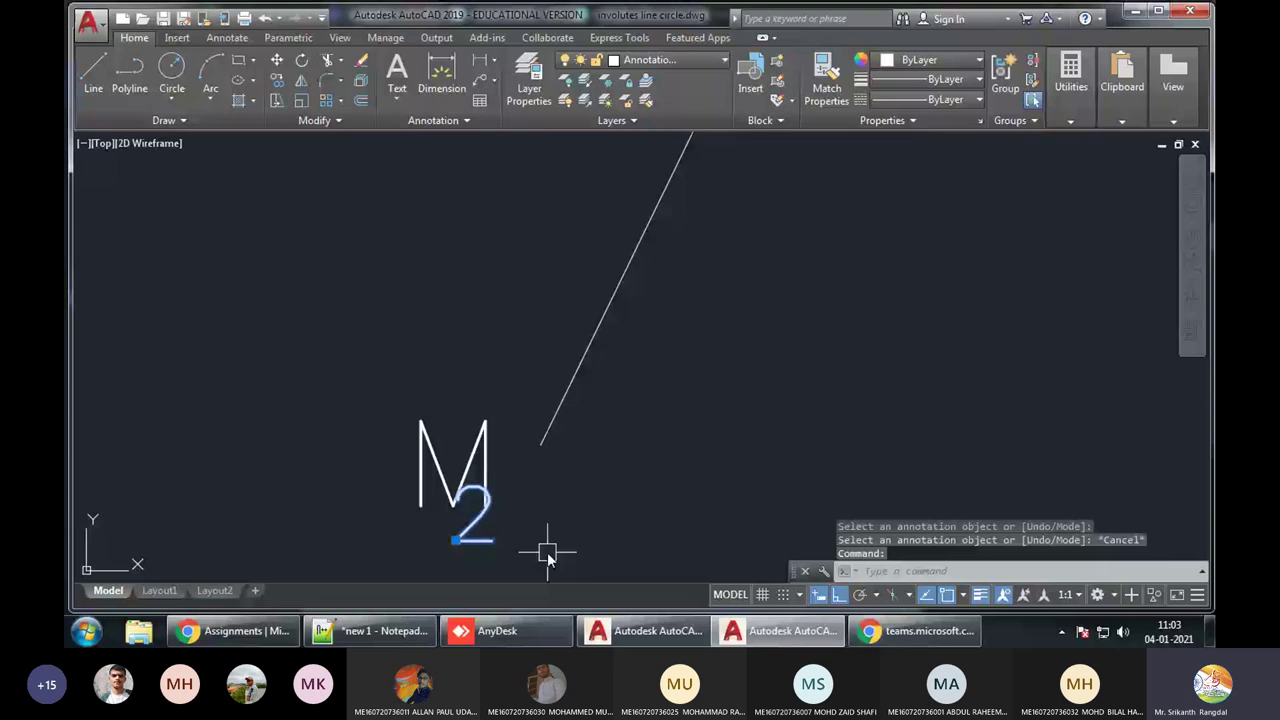
{"action": "key", "text": "Escape"}
{"action": "key", "text": "Escape"}
{"action": "scroll", "coordinate": [547, 552], "scroll_direction": "down", "scroll_amount": 4}
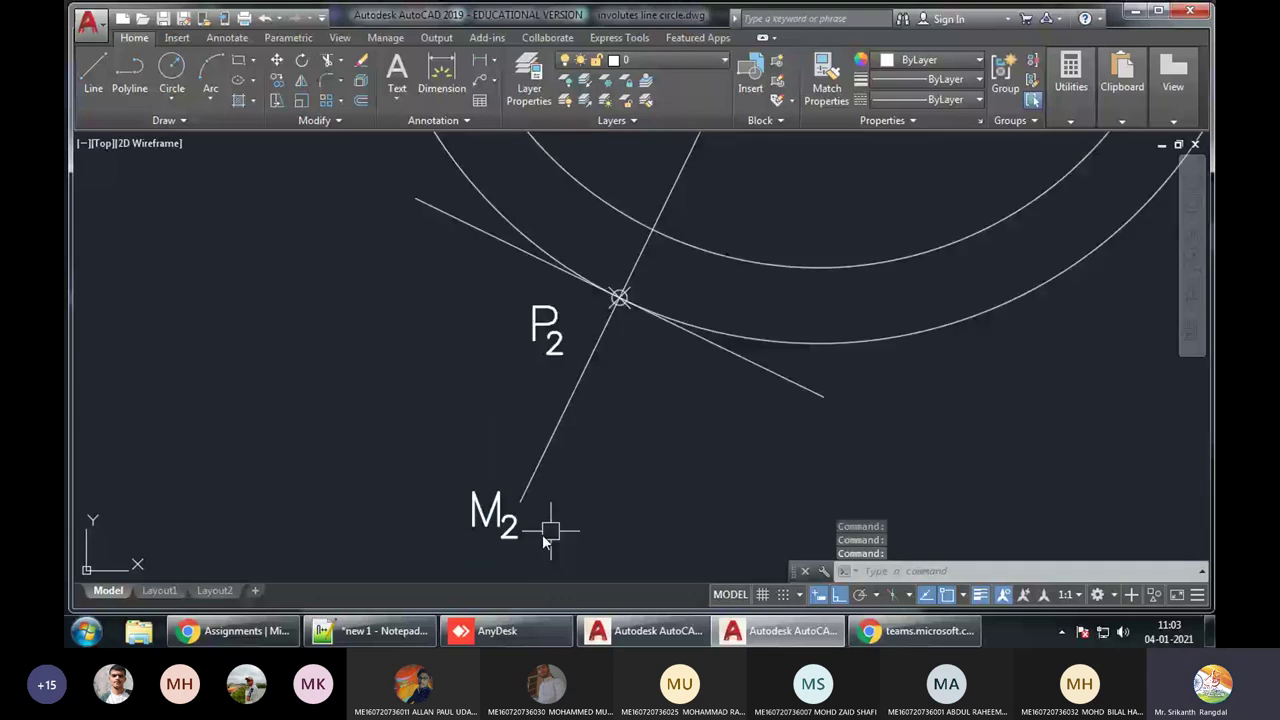
Label the inner end of the normal through P2 as N2 and the tangent's end as T2 using pasted label copies, and save the drawing
{"action": "key", "text": "ctrl+v"}
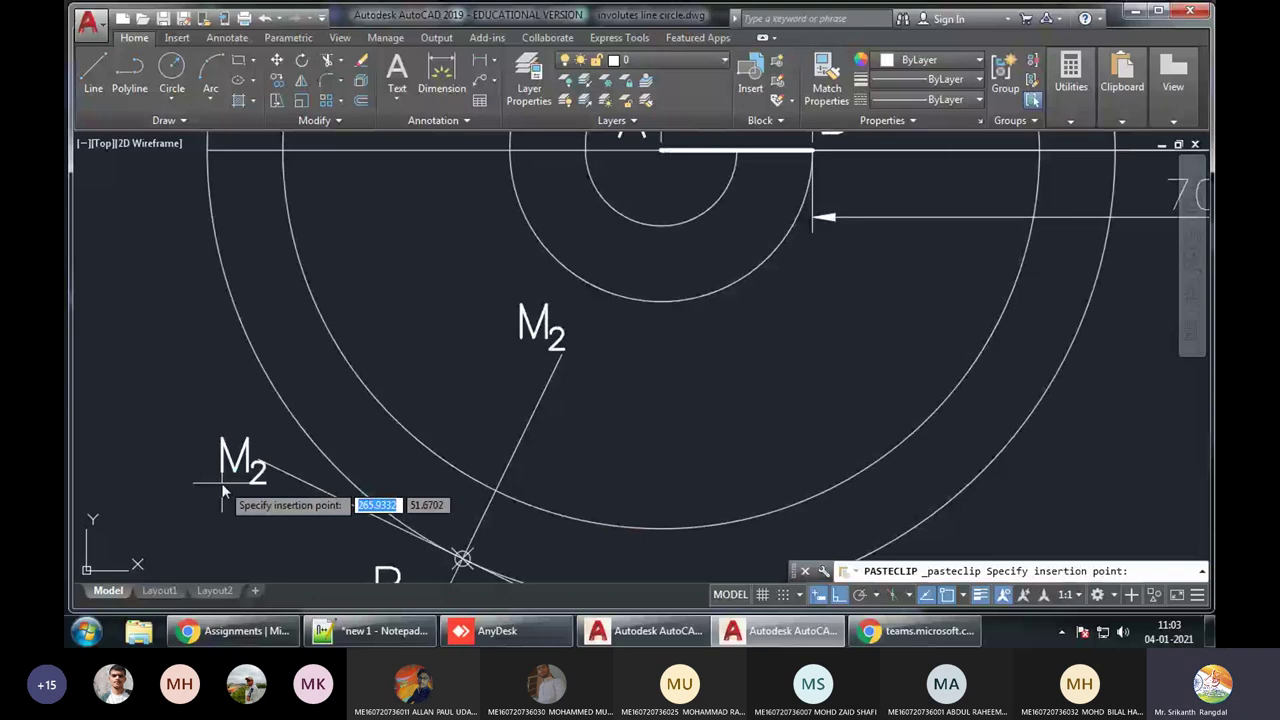
{"action": "left_click", "coordinate": [207, 489]}
{"action": "double_click", "coordinate": [225, 462]}
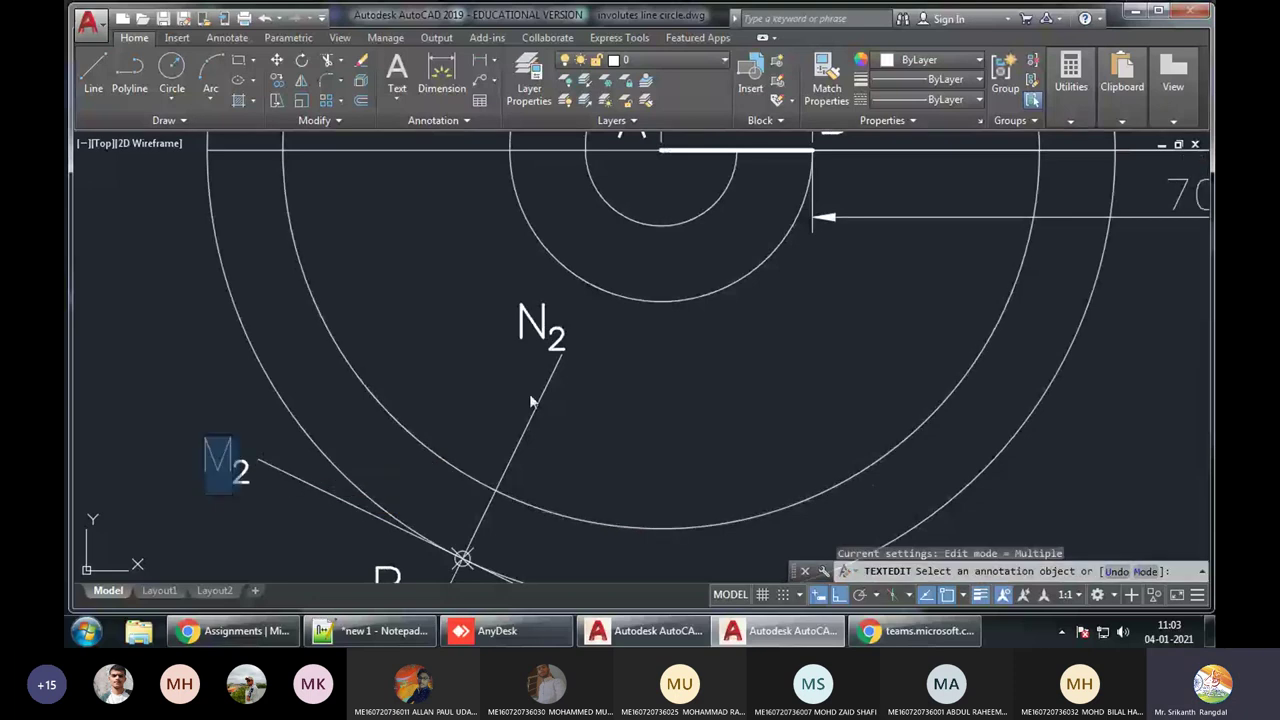
{"action": "scroll", "coordinate": [531, 400], "scroll_direction": "down", "scroll_amount": 2}
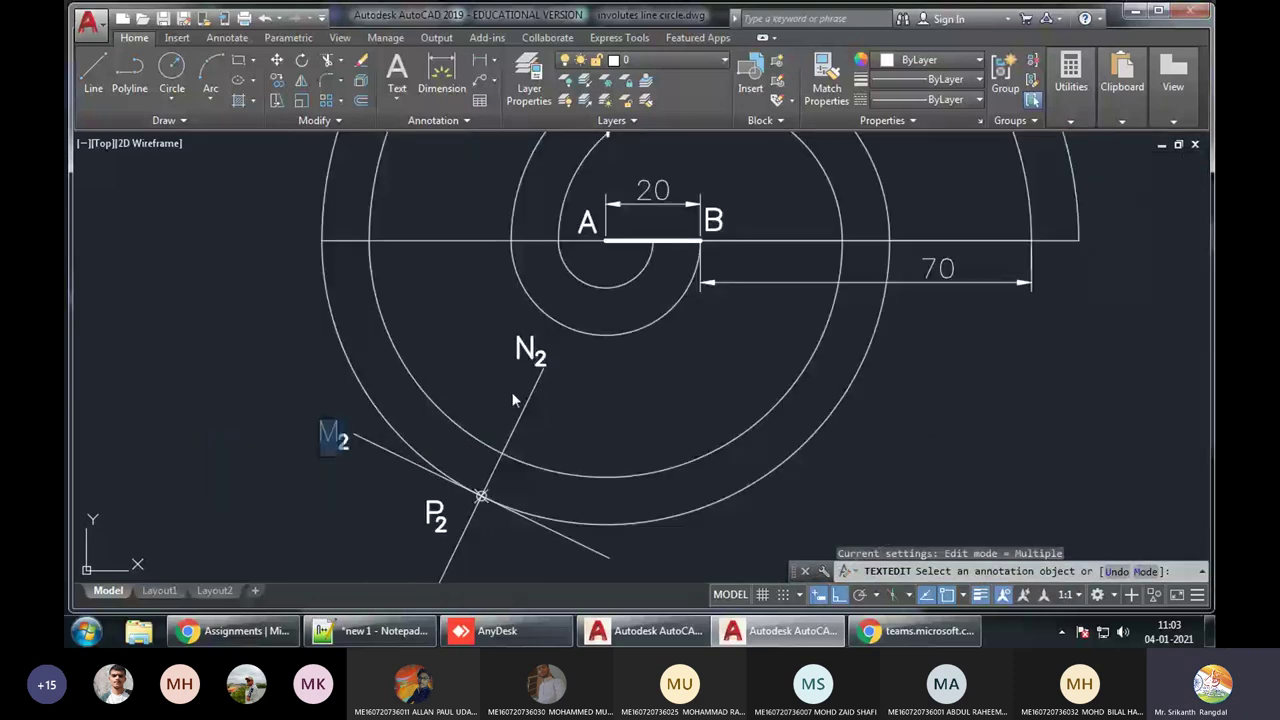
{"action": "type", "text": "T"}
{"action": "key", "text": "Escape"}
{"action": "key", "text": "ctrl+s"}
Match the properties of the Solids legend line onto the involute arcs, both tangents and the normal through P1
{"action": "scroll", "coordinate": [513, 400], "scroll_direction": "down", "scroll_amount": 4}
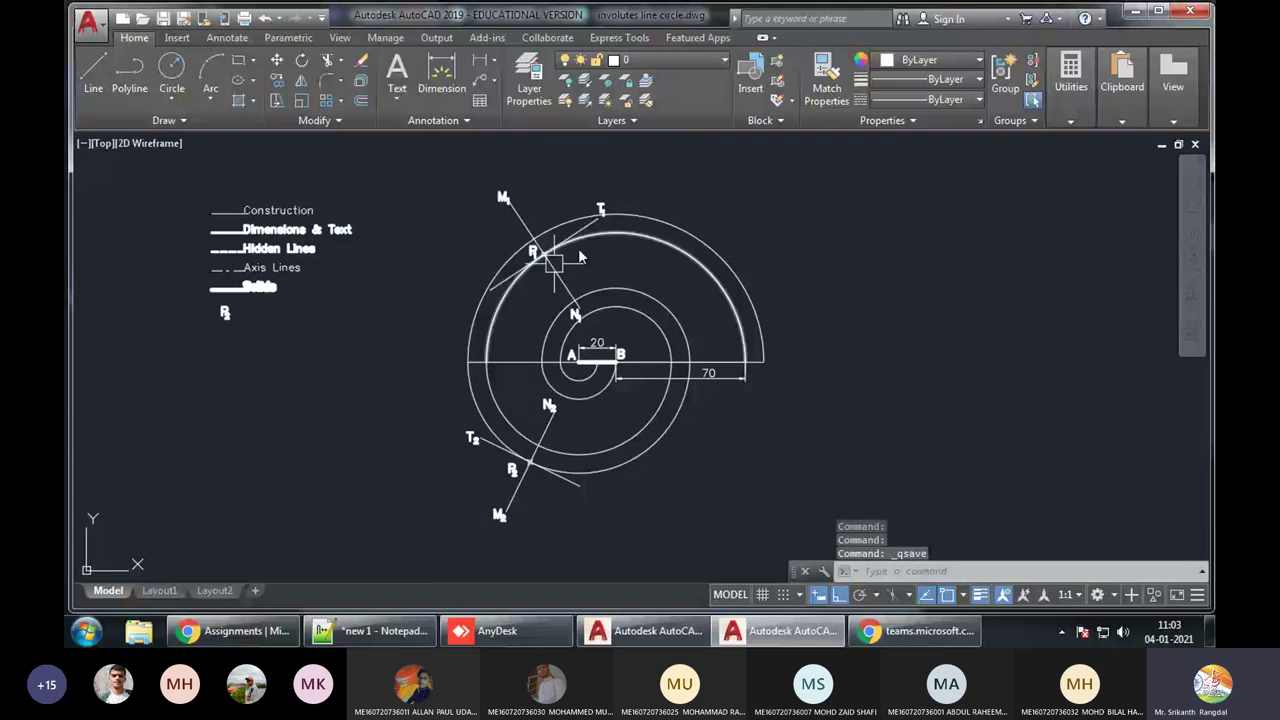
{"action": "scroll", "coordinate": [620, 548], "scroll_direction": "up", "scroll_amount": 2}
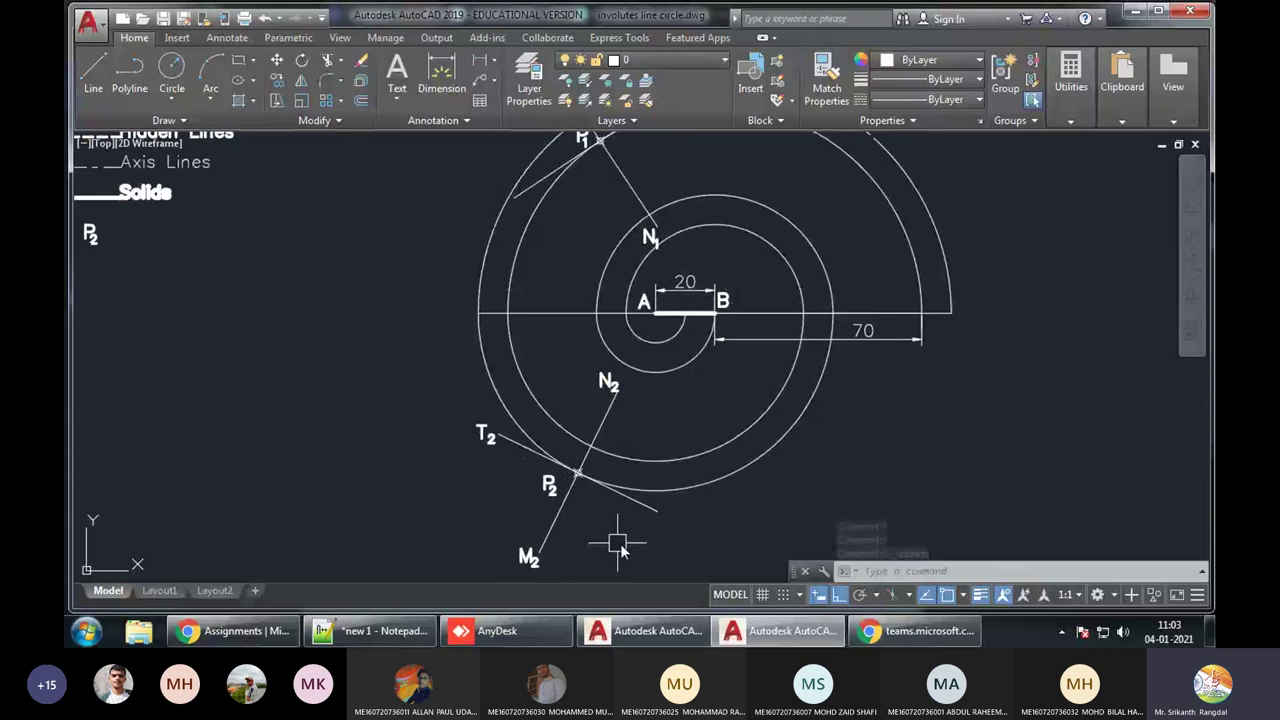
{"action": "middle_click_drag", "start_coordinate": [620, 548], "coordinate": [645, 640]}
{"action": "middle_click_drag", "start_coordinate": [785, 415], "coordinate": [714, 280]}
{"action": "type", "text": "m"}
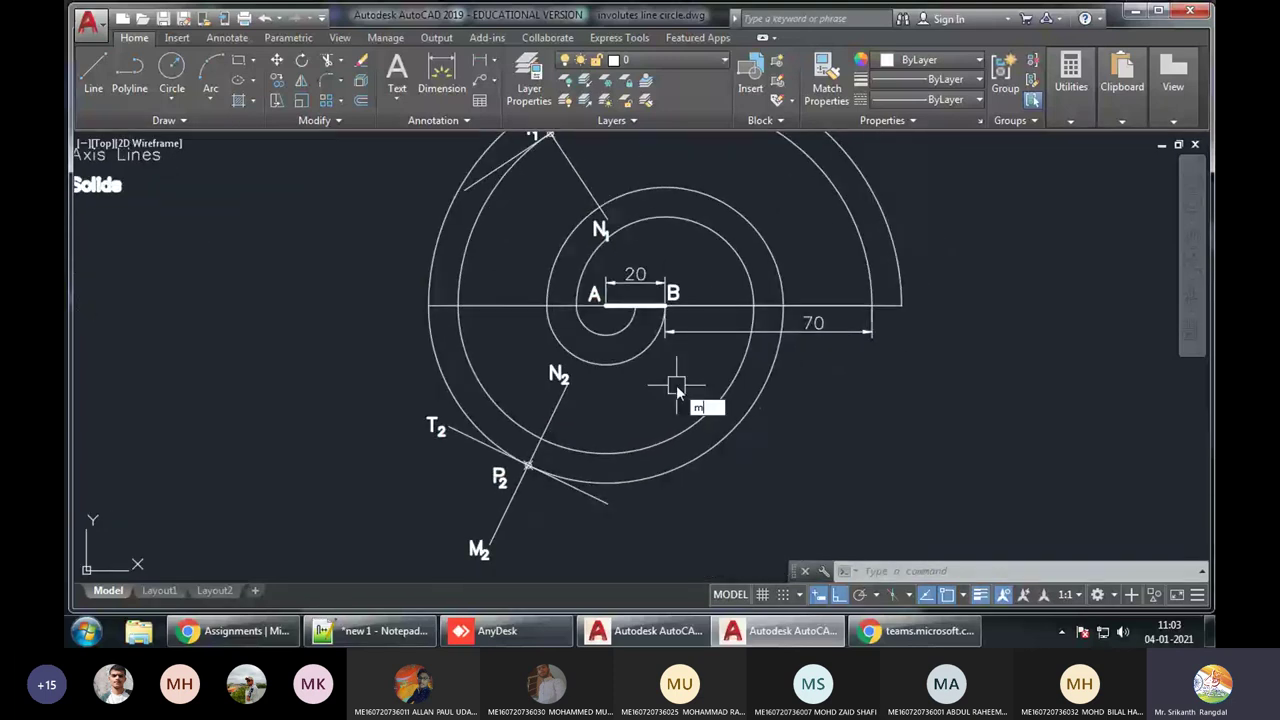
{"action": "type", "text": "a"}
{"action": "key", "text": "Return"}
{"action": "middle_click_drag", "start_coordinate": [676, 390], "coordinate": [1096, 363]}
{"action": "left_click", "coordinate": [470, 157]}
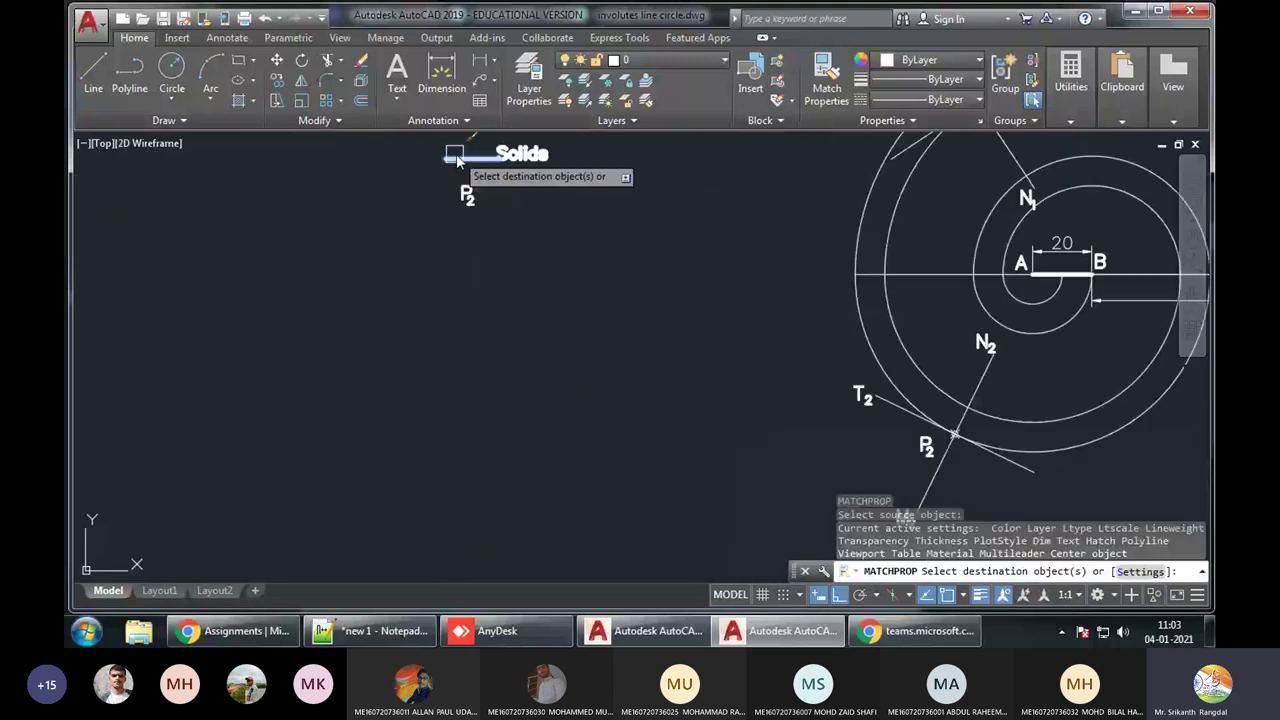
{"action": "middle_click_drag", "start_coordinate": [1199, 191], "coordinate": [660, 262]}
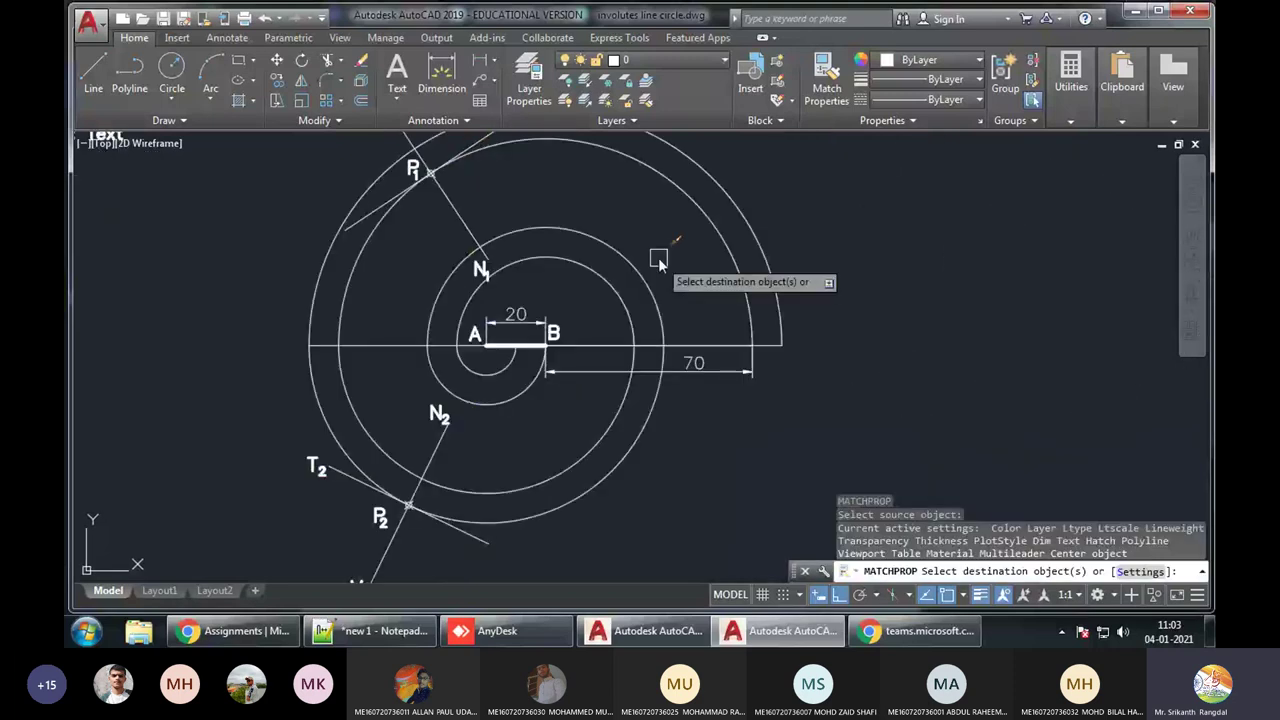
{"action": "left_click", "coordinate": [766, 177]}
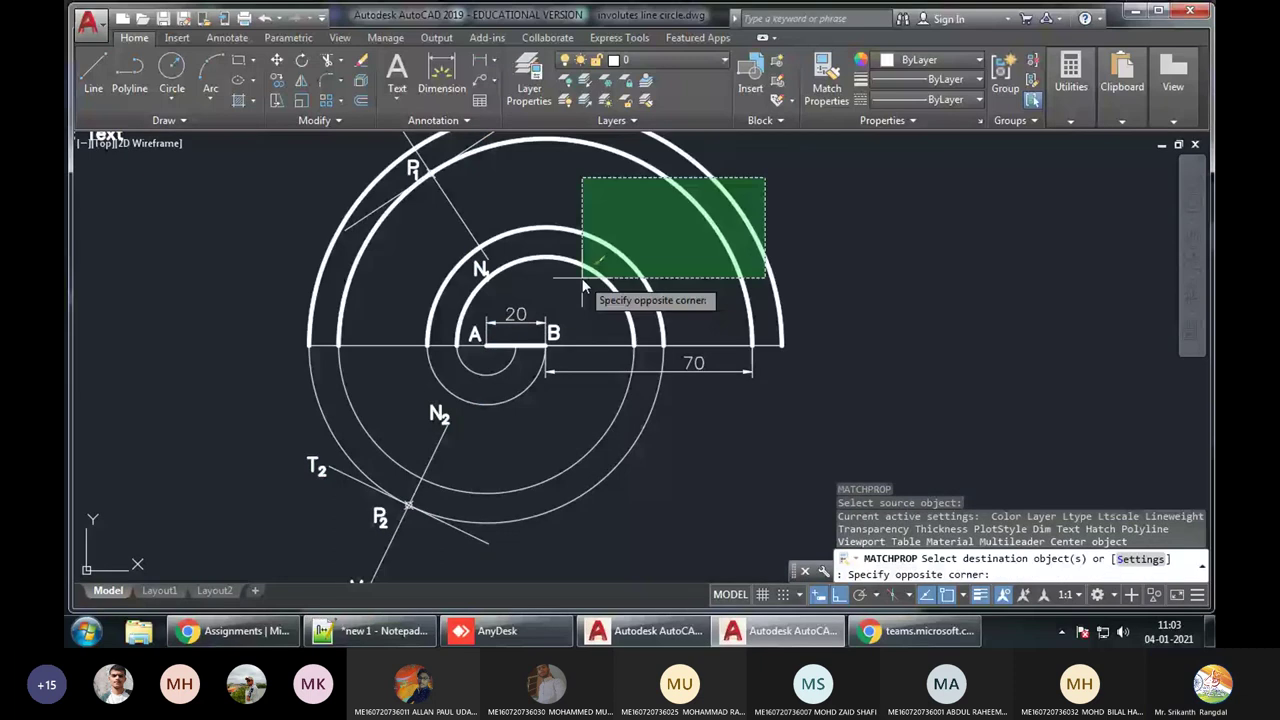
{"action": "left_click", "coordinate": [580, 280]}
{"action": "left_click", "coordinate": [450, 439]}
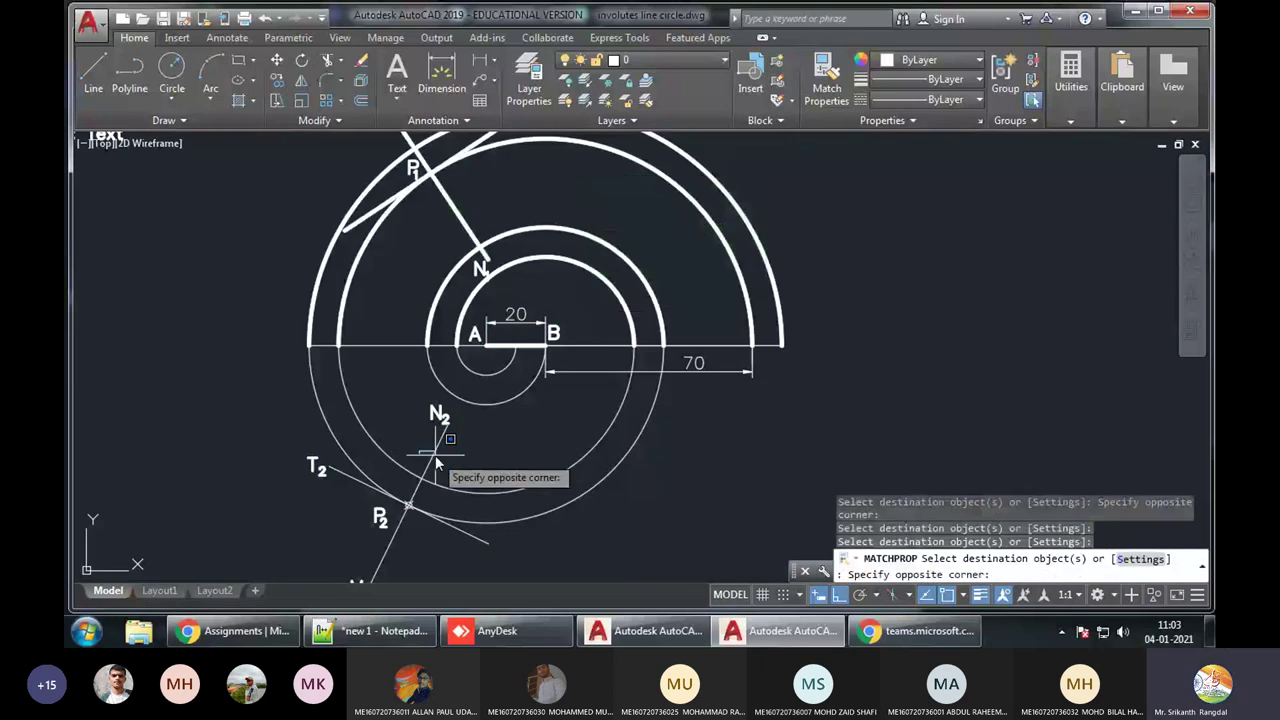
{"action": "left_click", "coordinate": [436, 462]}
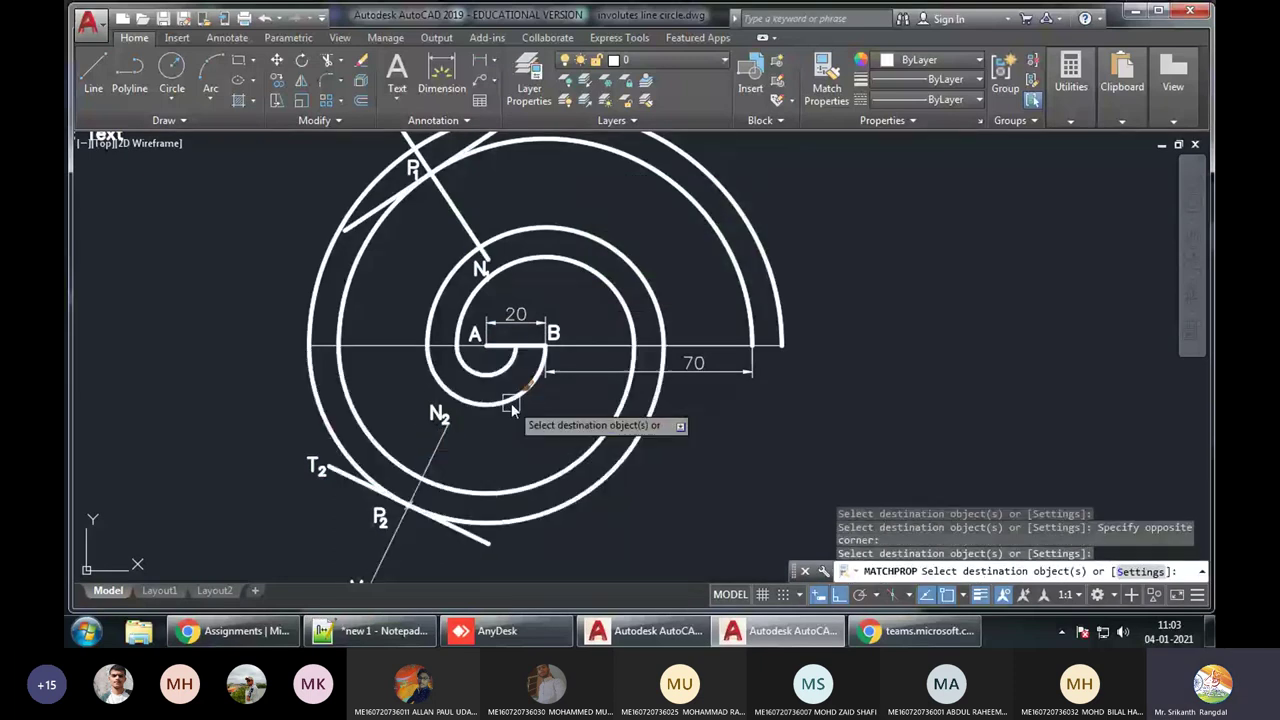
{"action": "key", "text": "Return"}
Match the properties of the Dimensions & Text legend entry onto the 20 and 70 dimensions
{"action": "scroll", "coordinate": [745, 410], "scroll_direction": "down", "scroll_amount": 4}
{"action": "key", "text": "Return"}
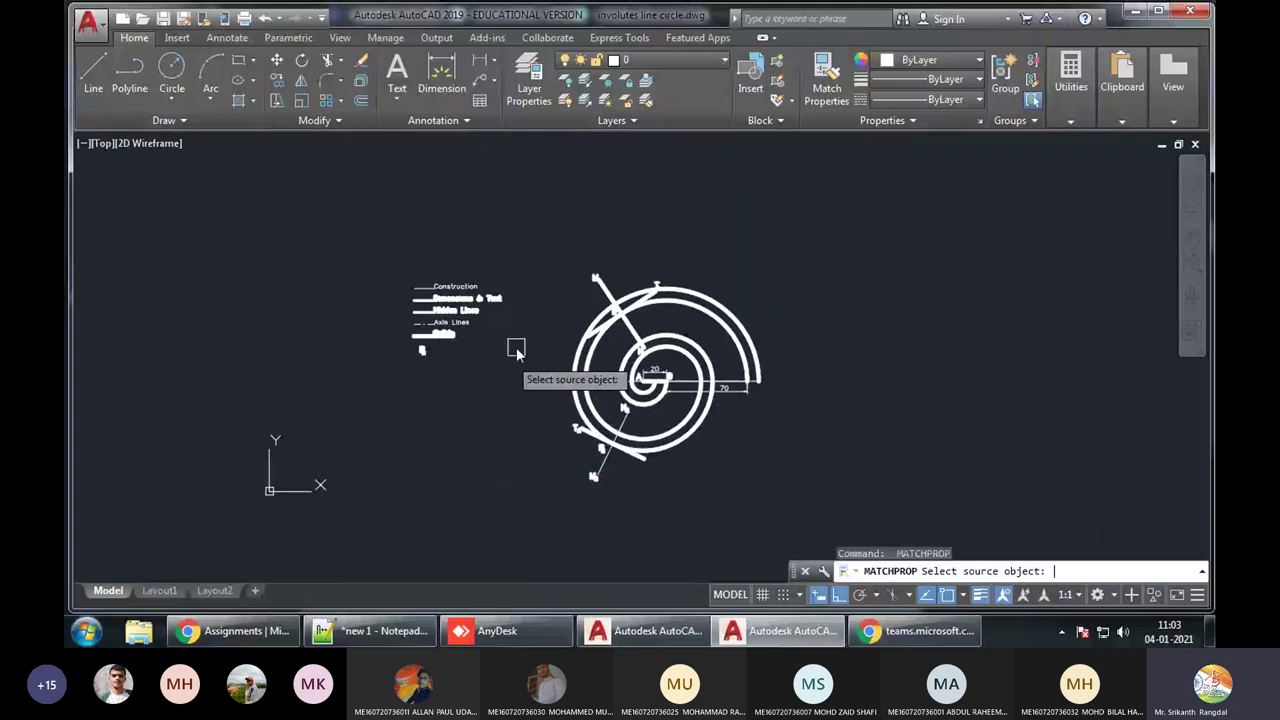
{"action": "scroll", "coordinate": [505, 318], "scroll_direction": "up", "scroll_amount": 4}
{"action": "scroll", "coordinate": [500, 311], "scroll_direction": "up", "scroll_amount": 2}
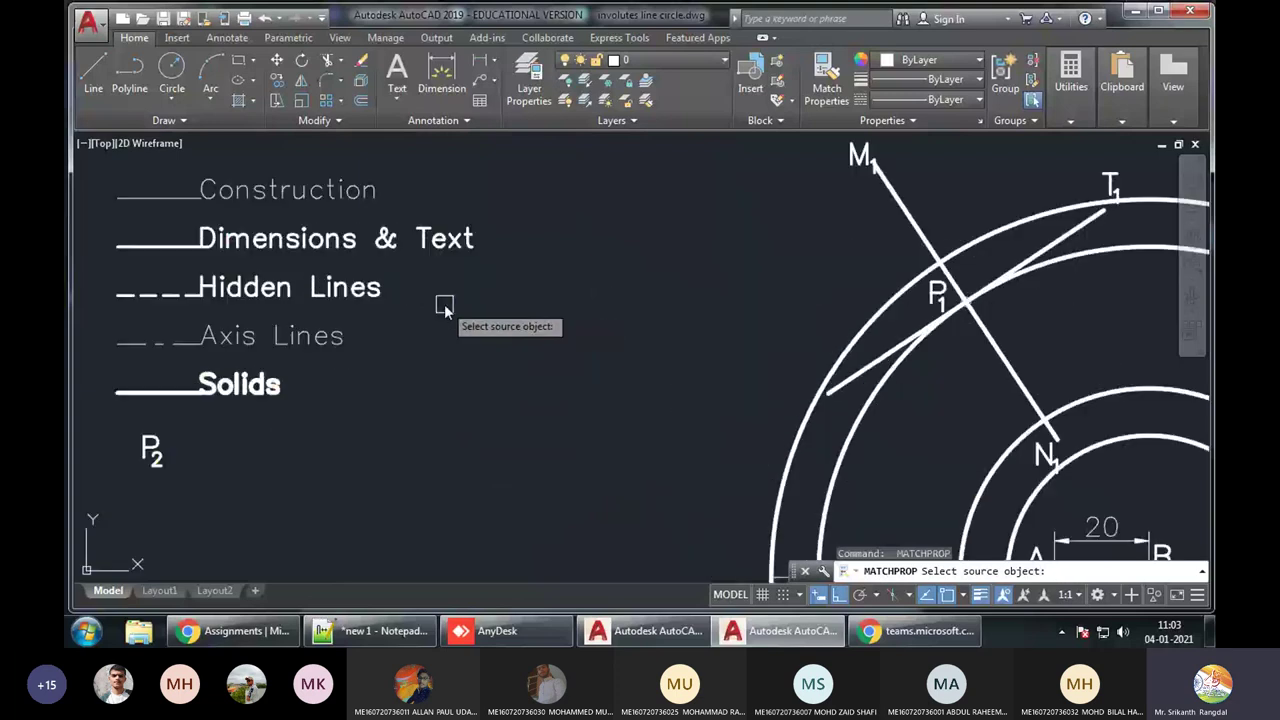
{"action": "left_click", "coordinate": [430, 240]}
{"action": "scroll", "coordinate": [728, 422], "scroll_direction": "down", "scroll_amount": 6}
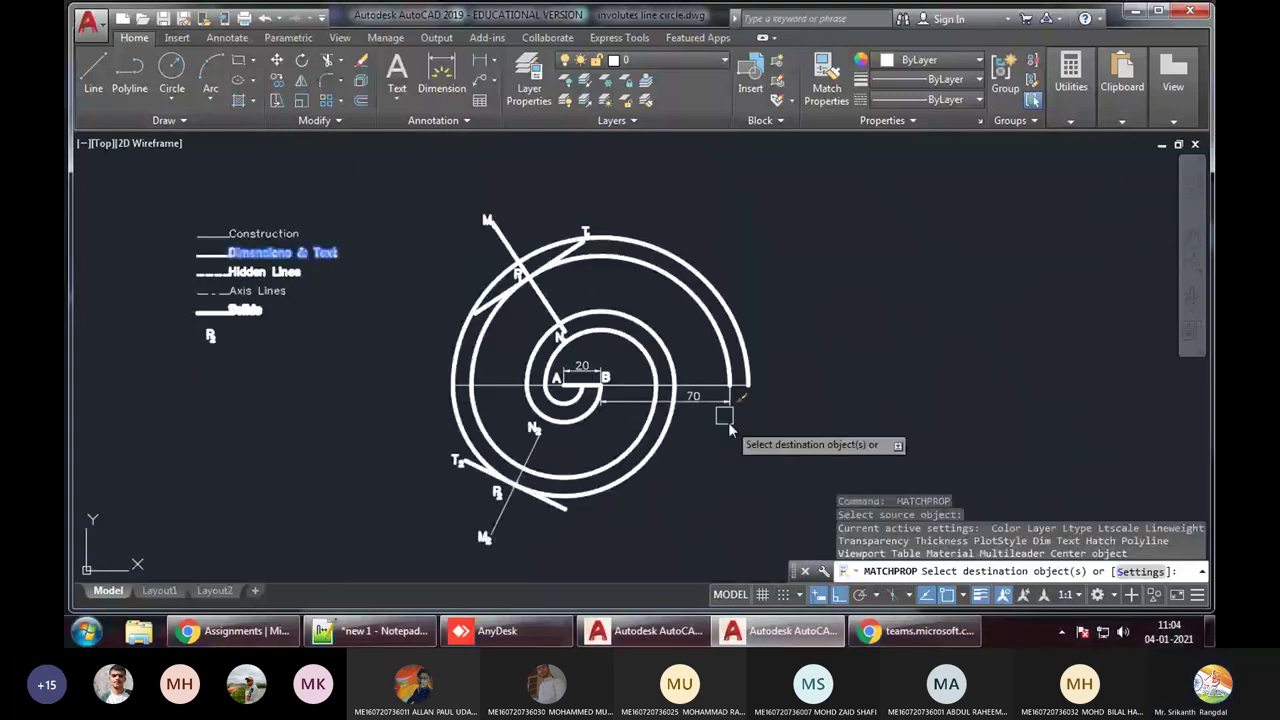
{"action": "scroll", "coordinate": [728, 422], "scroll_direction": "up", "scroll_amount": 4}
{"action": "key", "text": "Return"}
Match the properties of a thick involute arc onto the normal through P2
{"action": "key", "text": "Return"}
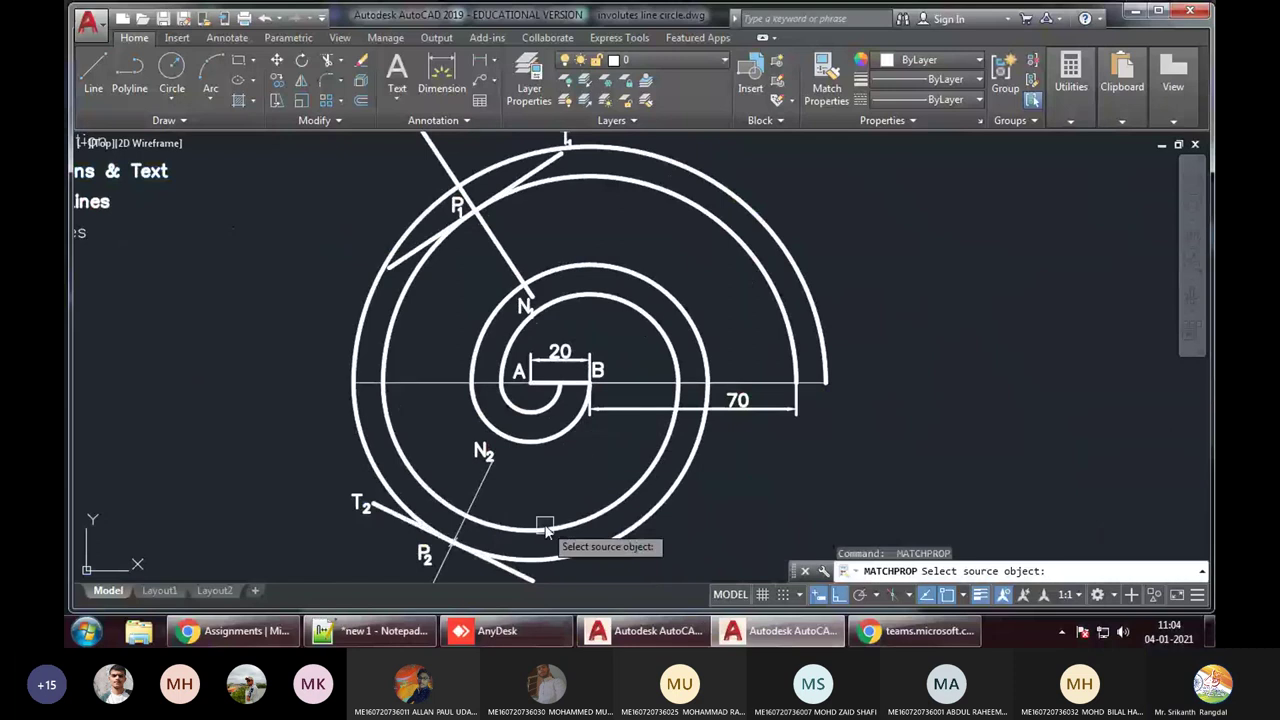
{"action": "left_click", "coordinate": [508, 513]}
{"action": "left_click", "coordinate": [477, 497]}
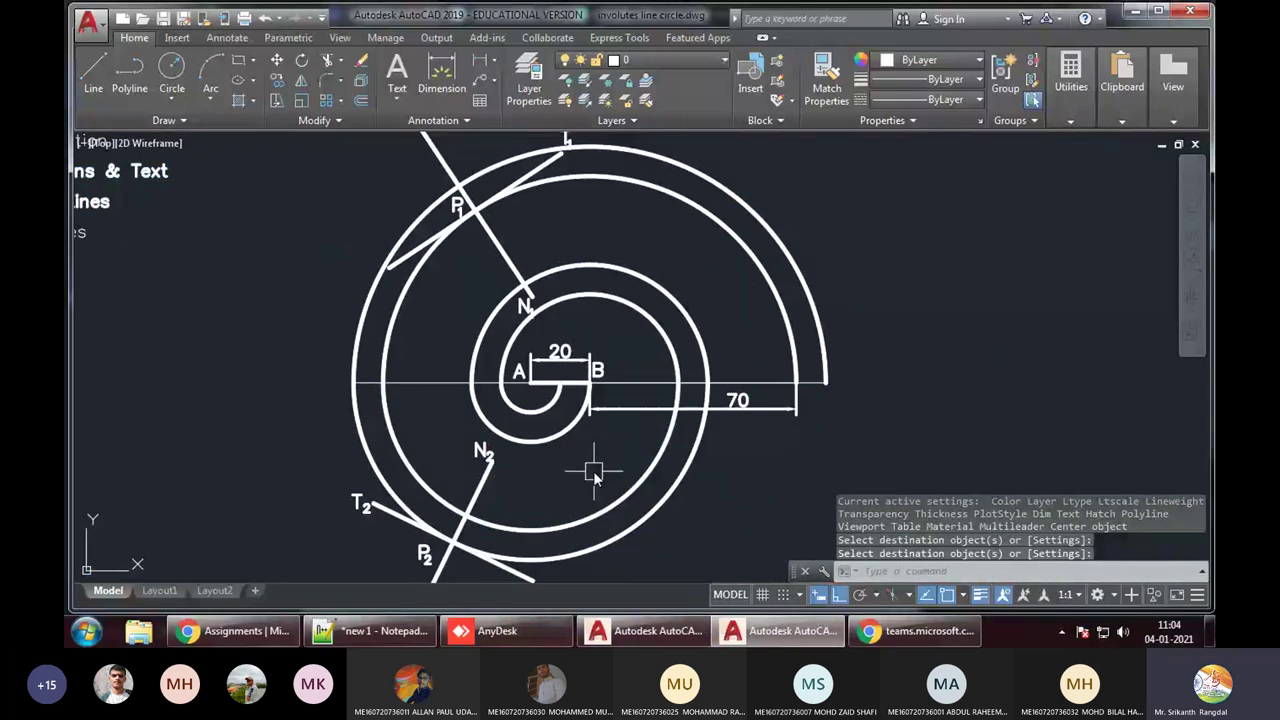
{"action": "scroll", "coordinate": [880, 380], "scroll_direction": "down", "scroll_amount": 3}
{"action": "scroll", "coordinate": [838, 382], "scroll_direction": "up", "scroll_amount": 2}
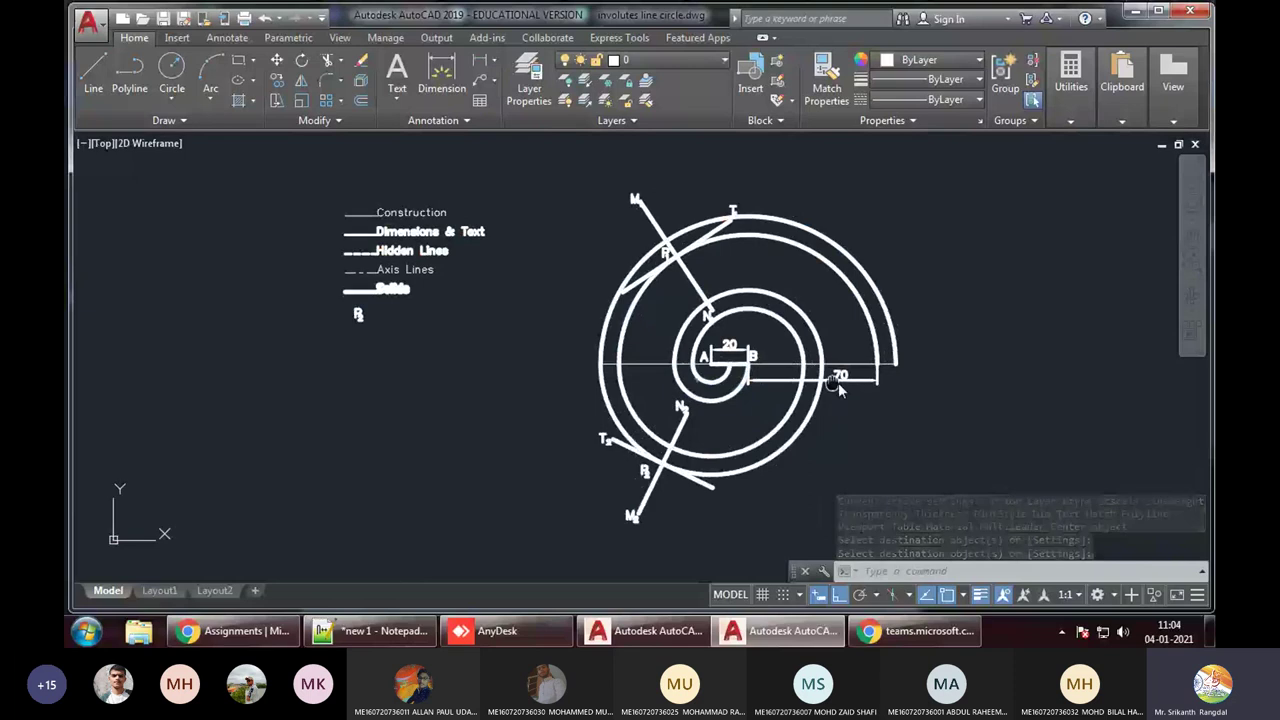
Examine the plotted line weights, labels and dimensions of the involute in Layout1, and return to model space
{"action": "scroll", "coordinate": [838, 382], "scroll_direction": "down", "scroll_amount": 1}
{"action": "scroll", "coordinate": [762, 378], "scroll_direction": "up", "scroll_amount": 1}
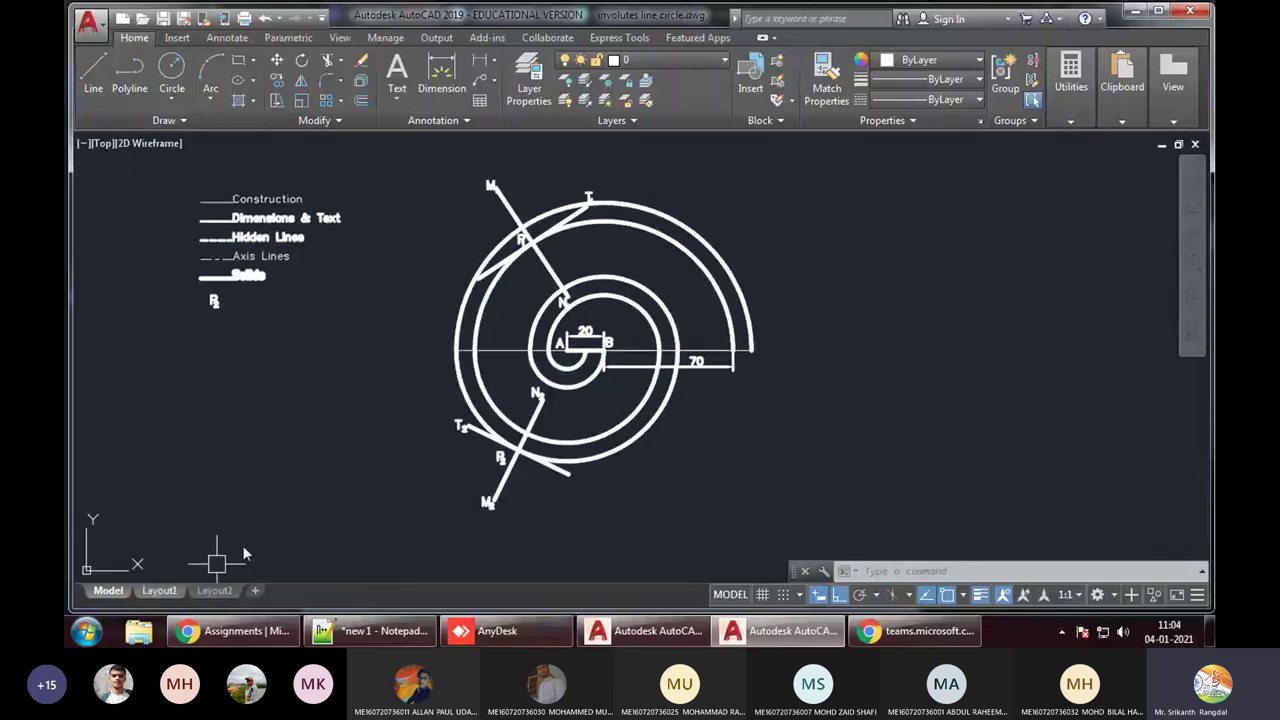
{"action": "left_click", "coordinate": [159, 590]}
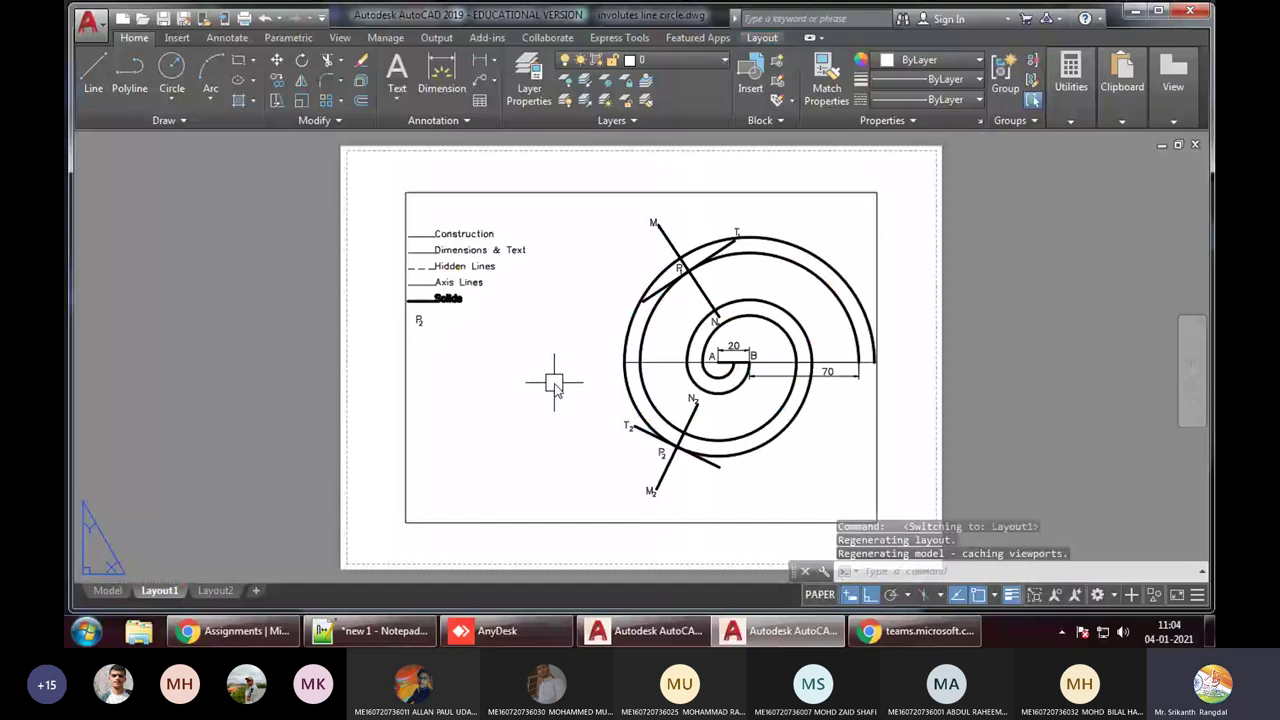
{"action": "scroll", "coordinate": [738, 358], "scroll_direction": "up", "scroll_amount": 10}
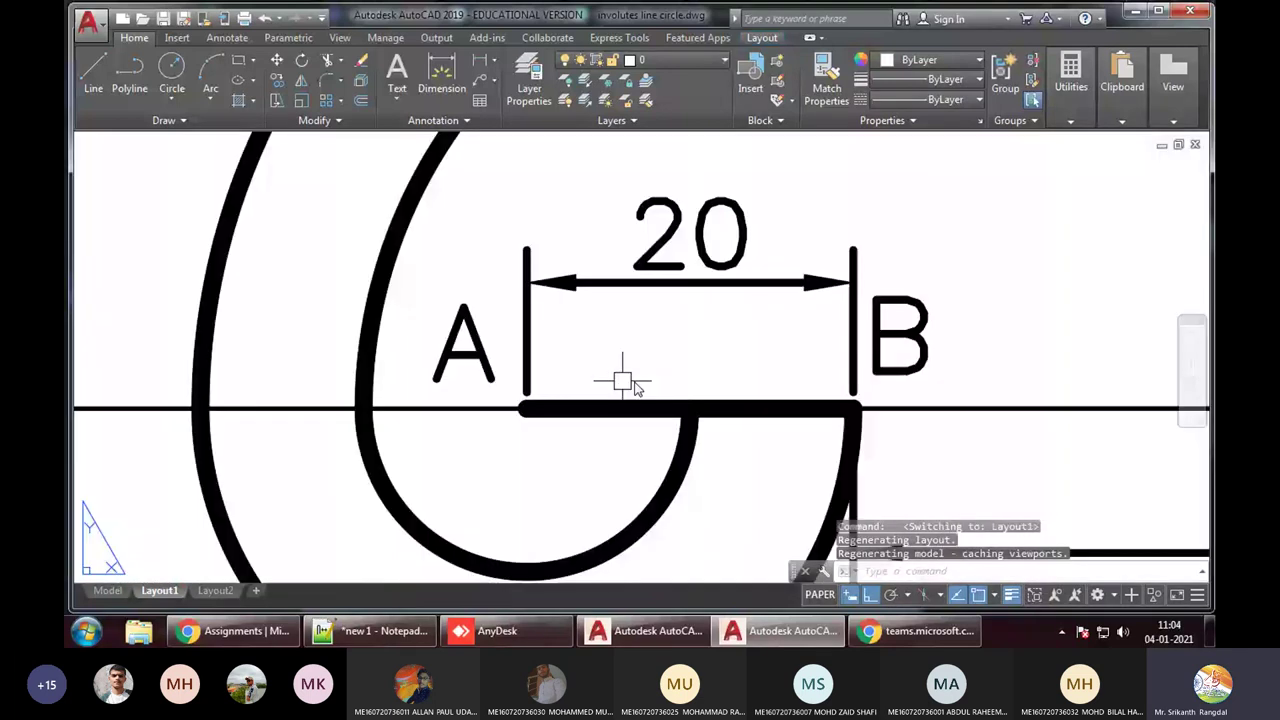
{"action": "scroll", "coordinate": [640, 385], "scroll_direction": "down", "scroll_amount": 5}
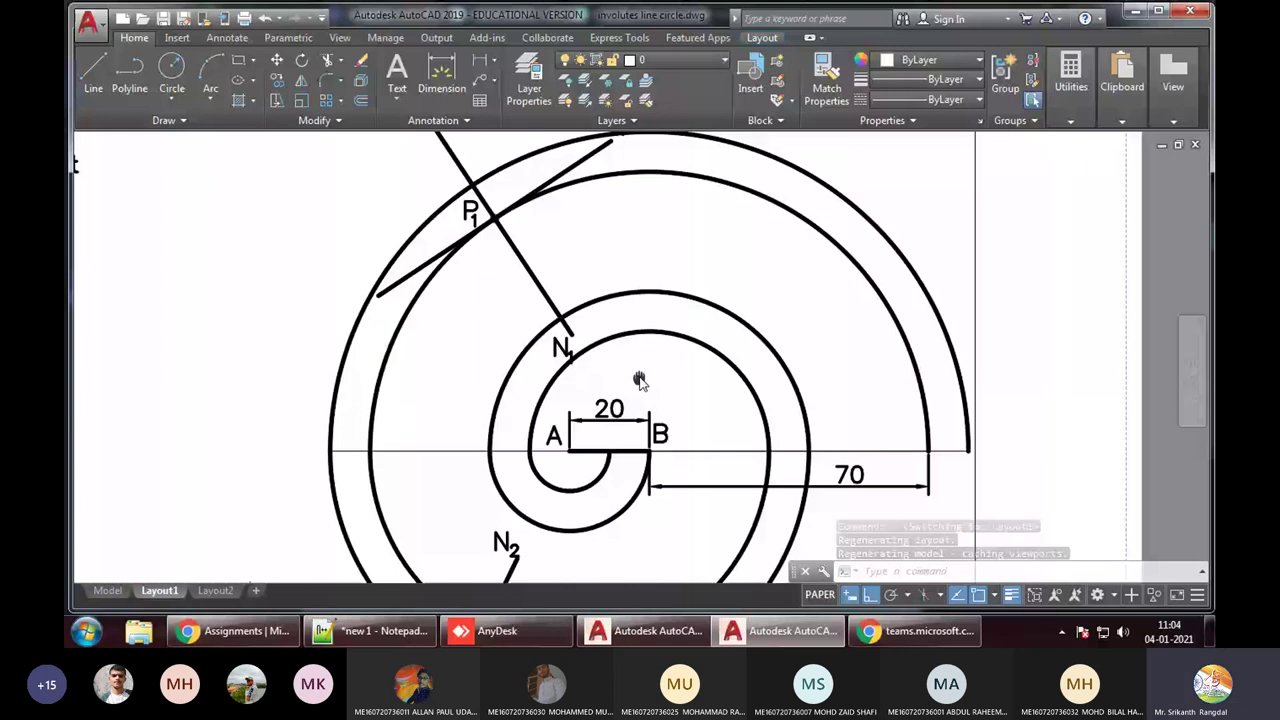
{"action": "scroll", "coordinate": [472, 214], "scroll_direction": "up", "scroll_amount": 8}
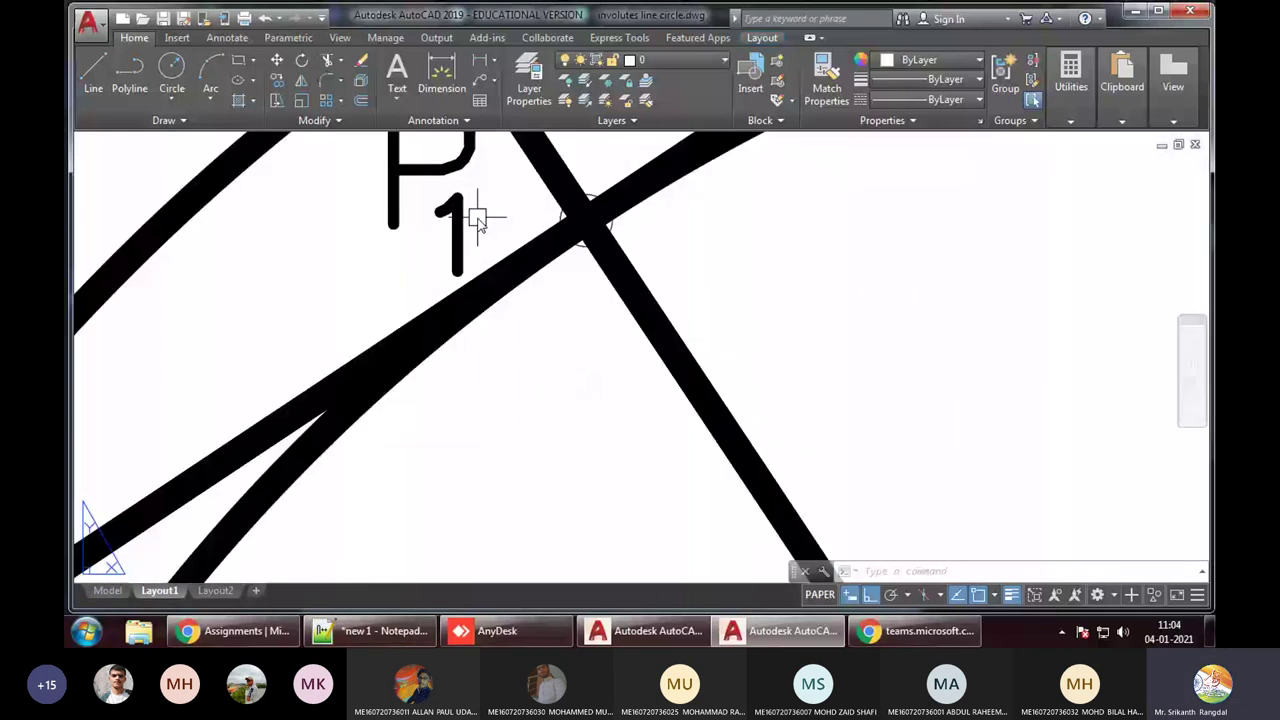
{"action": "scroll", "coordinate": [557, 471], "scroll_direction": "down", "scroll_amount": 4}
{"action": "scroll", "coordinate": [610, 515], "scroll_direction": "up", "scroll_amount": 3}
{"action": "middle_click_drag", "start_coordinate": [610, 515], "coordinate": [643, 327]}
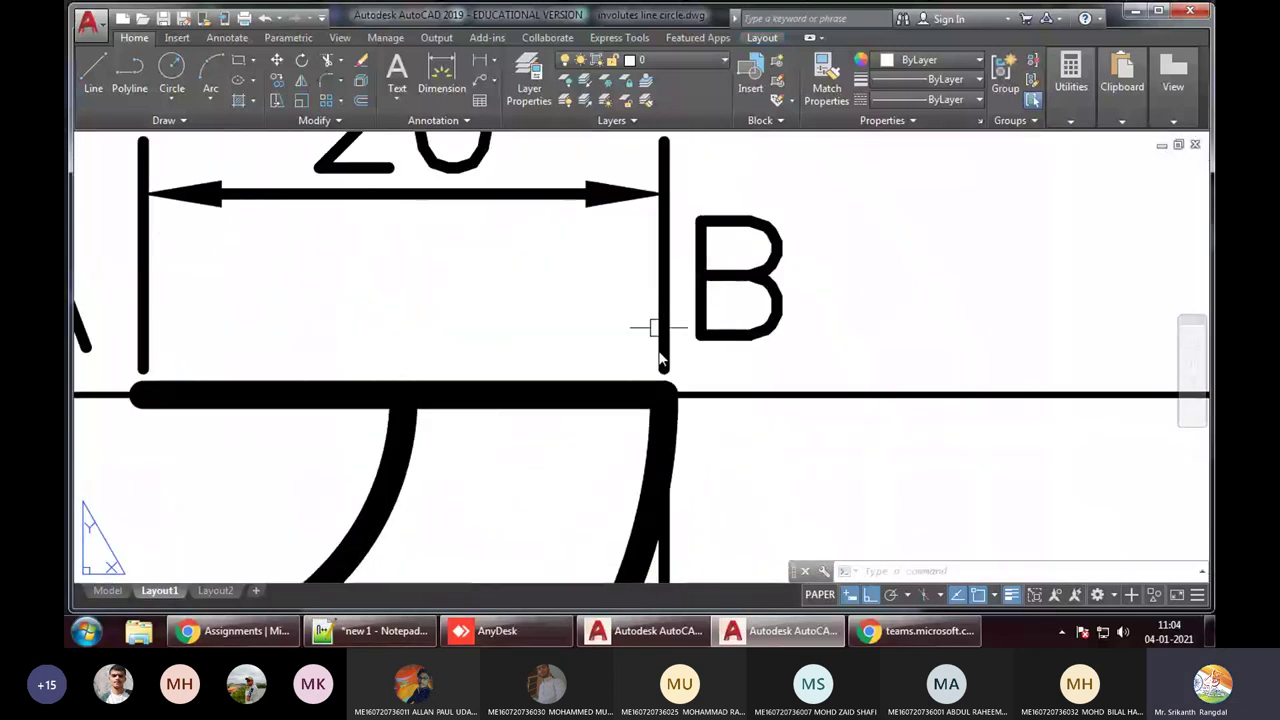
{"action": "scroll", "coordinate": [657, 345], "scroll_direction": "down", "scroll_amount": 3}
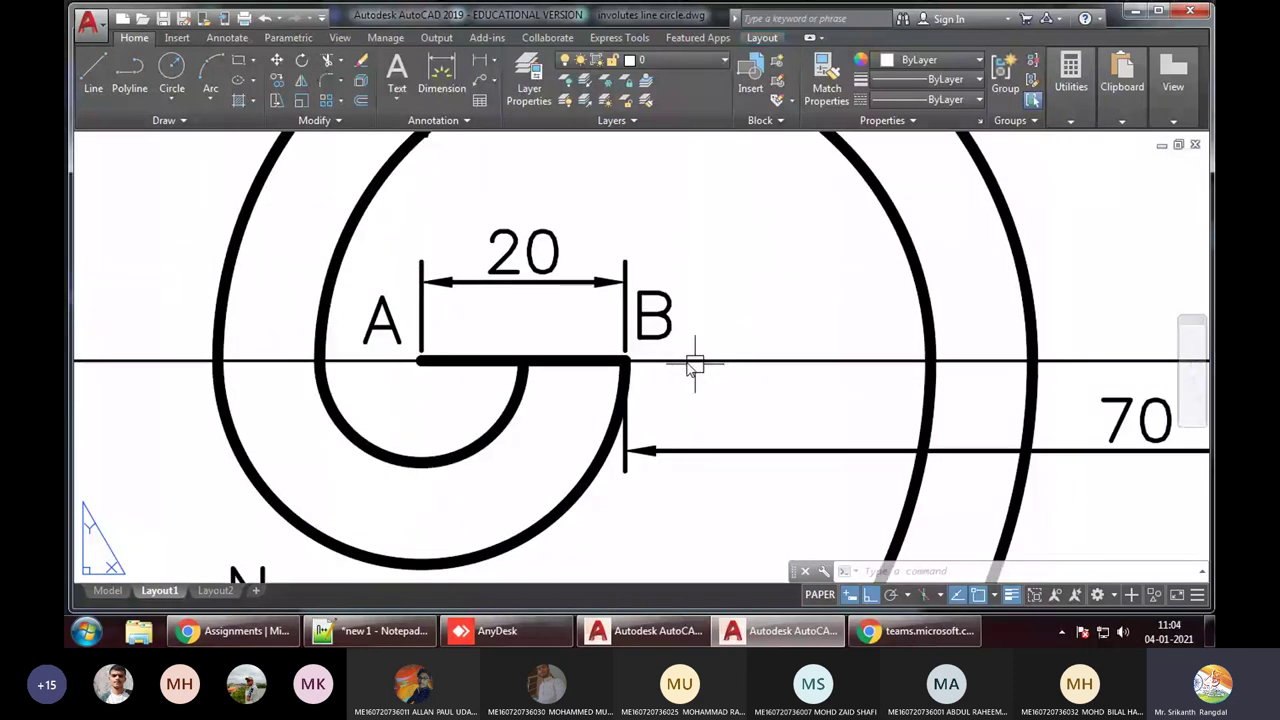
{"action": "key", "text": "ctrl+Page_Up"}
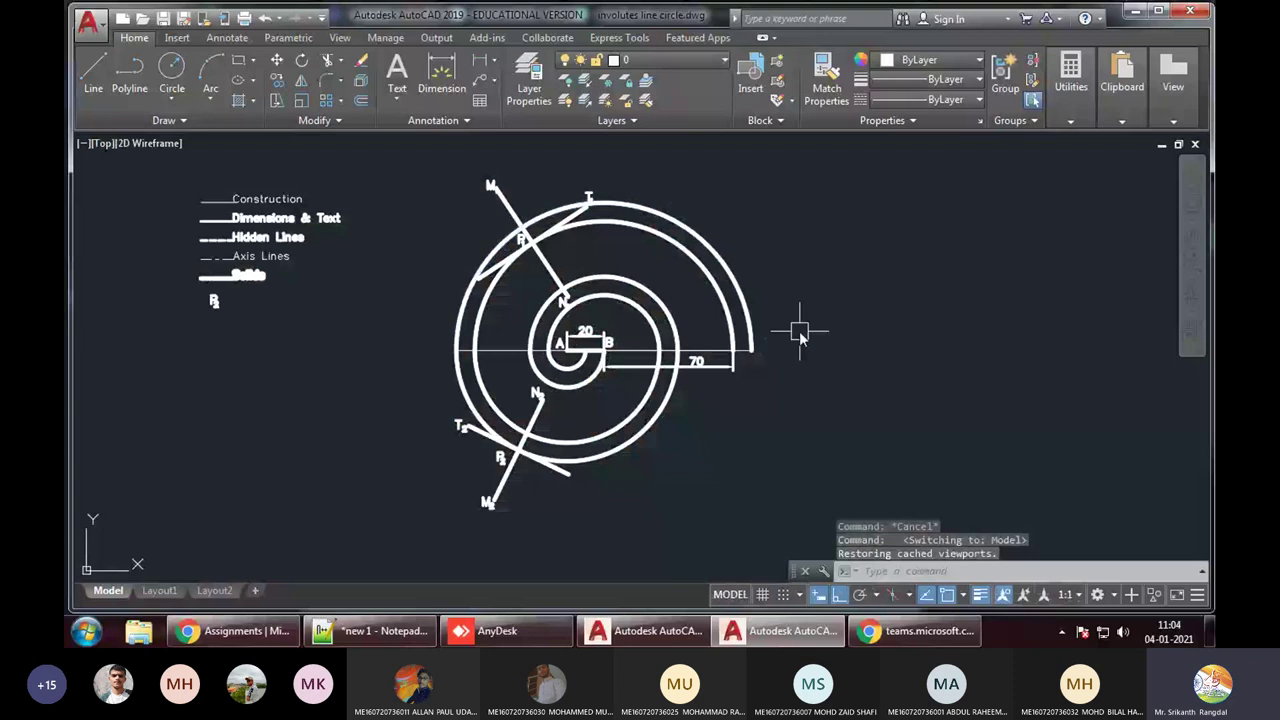
Hide the screen-sharing notice and examine the 70 mm string line running from B, including its end at B
{"action": "middle_click_drag", "start_coordinate": [866, 340], "coordinate": [676, 333]}
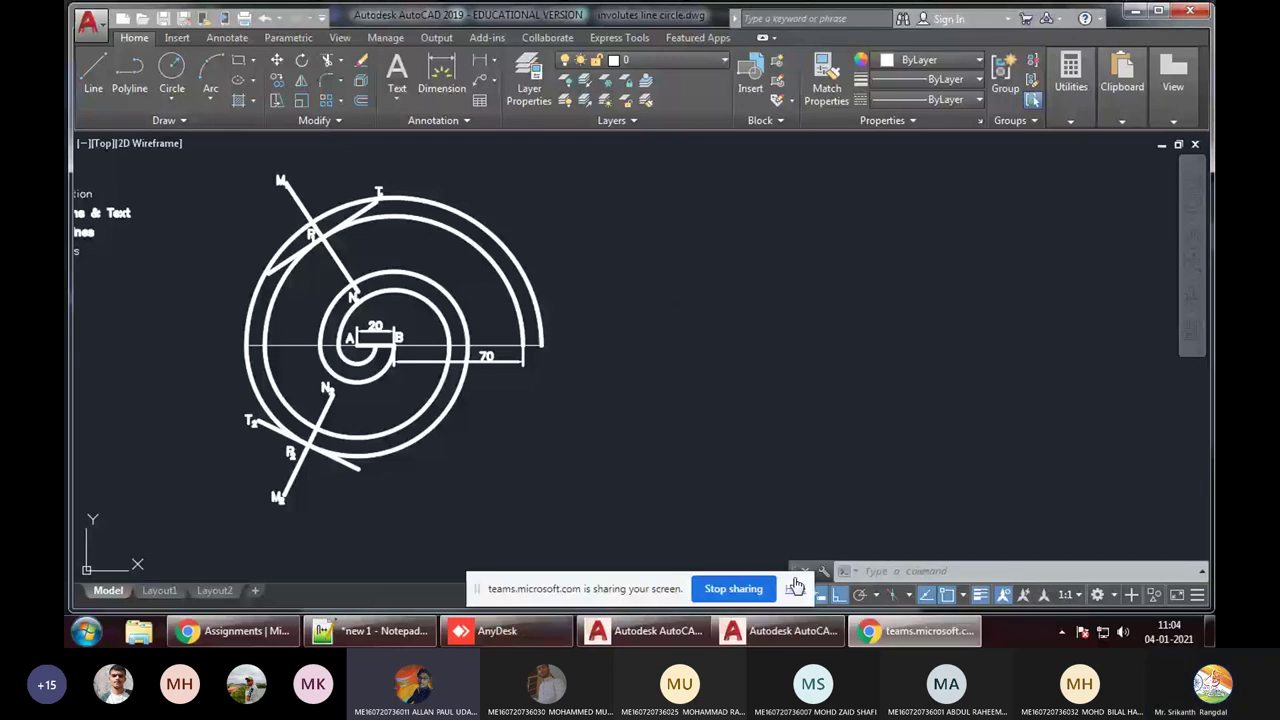
{"action": "left_click", "coordinate": [796, 587]}
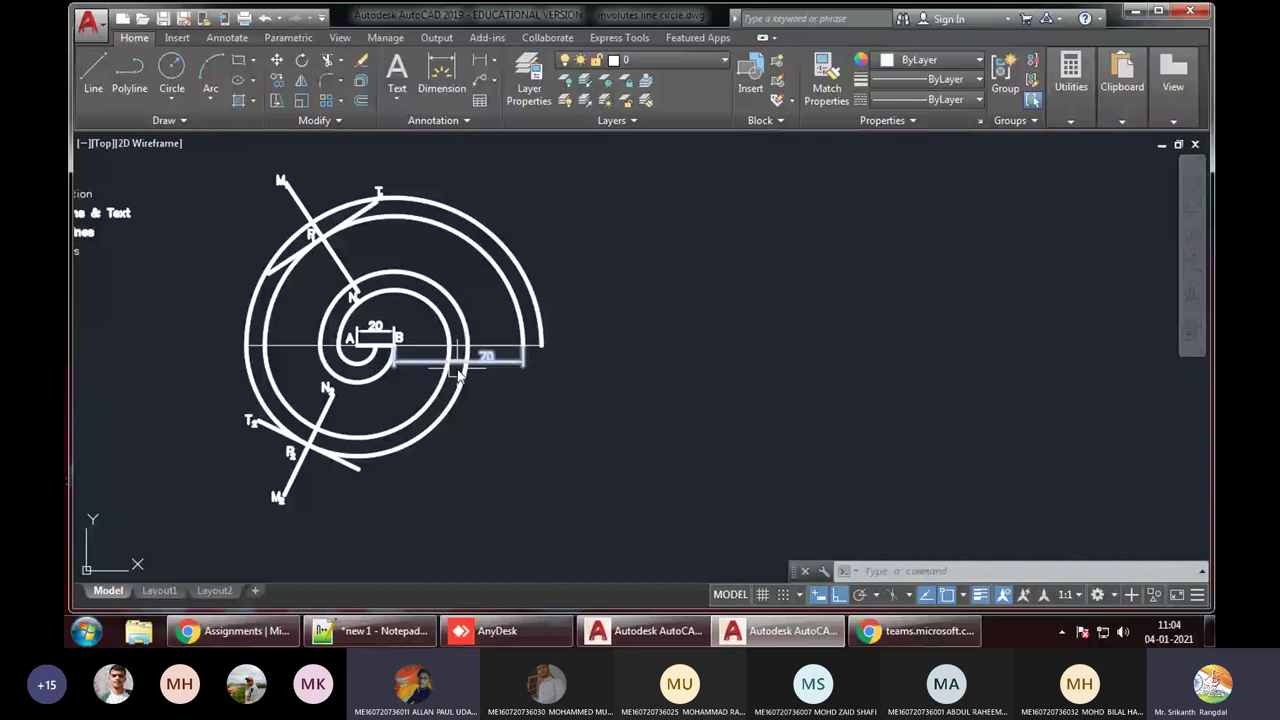
{"action": "scroll", "coordinate": [230, 291], "scroll_direction": "up", "scroll_amount": 2}
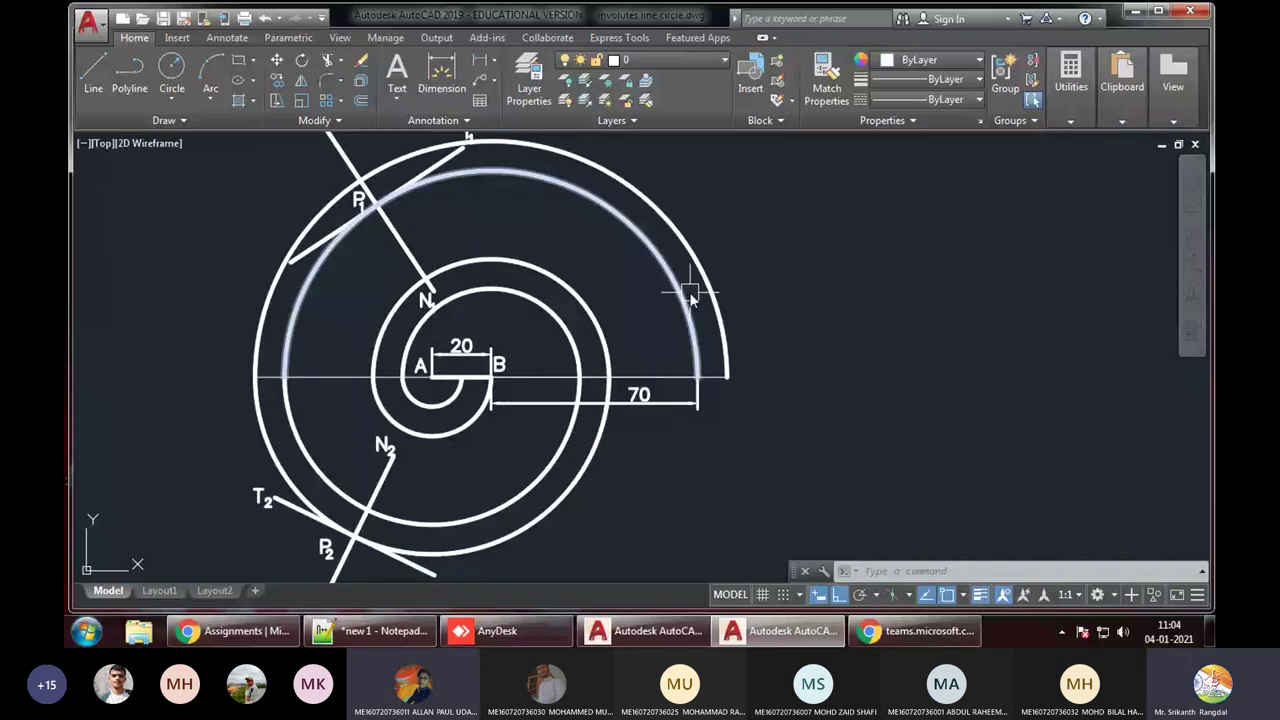
{"action": "left_click", "coordinate": [535, 376]}
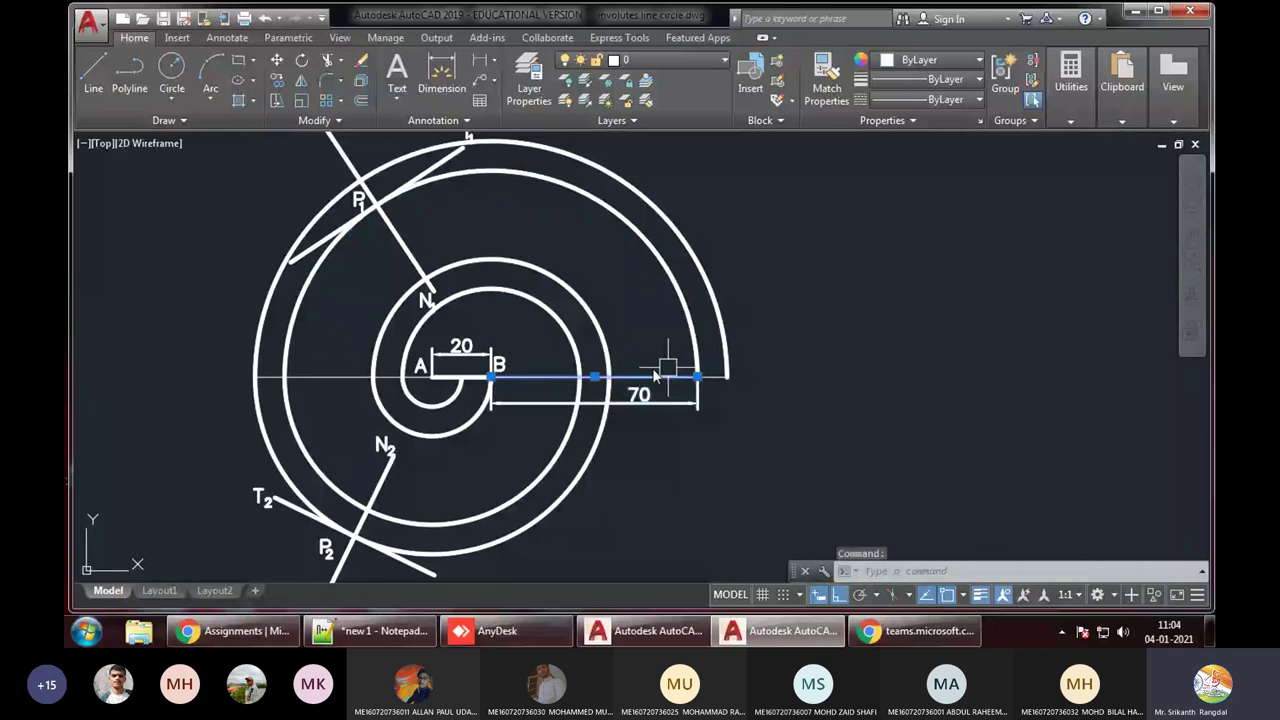
{"action": "scroll", "coordinate": [628, 370], "scroll_direction": "up", "scroll_amount": 4}
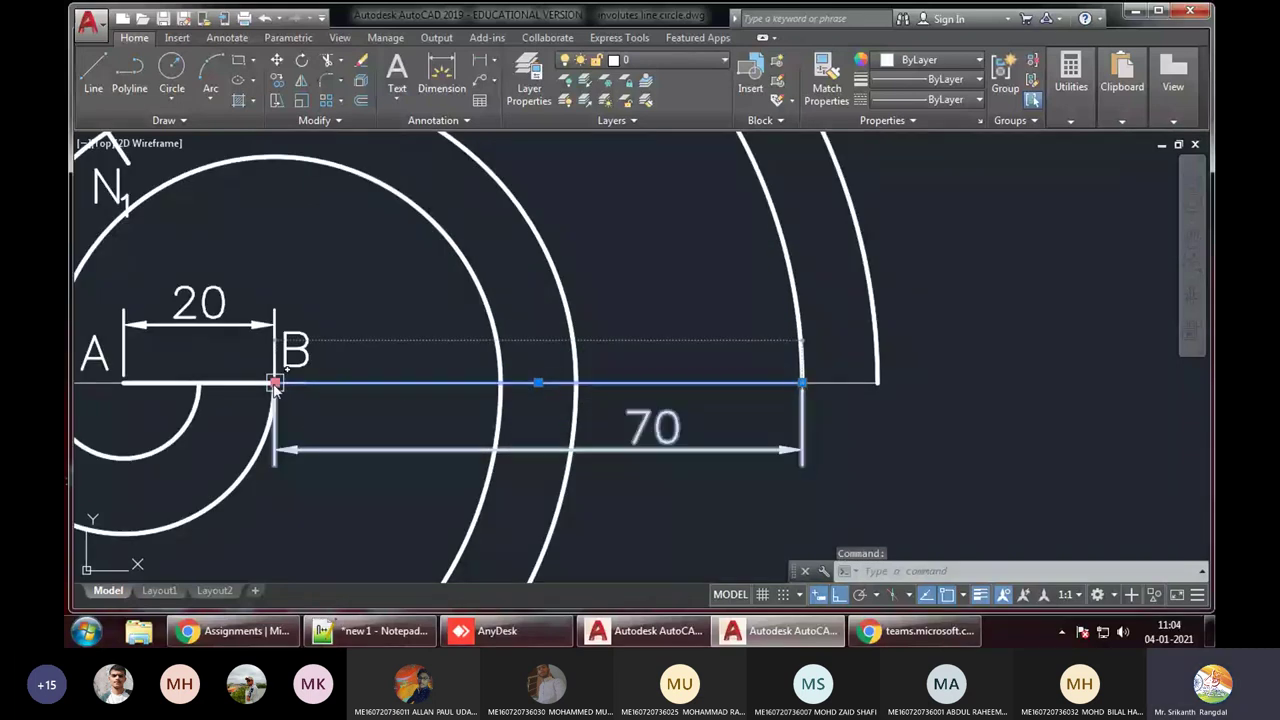
{"action": "mouse_move", "coordinate": [275, 386]}
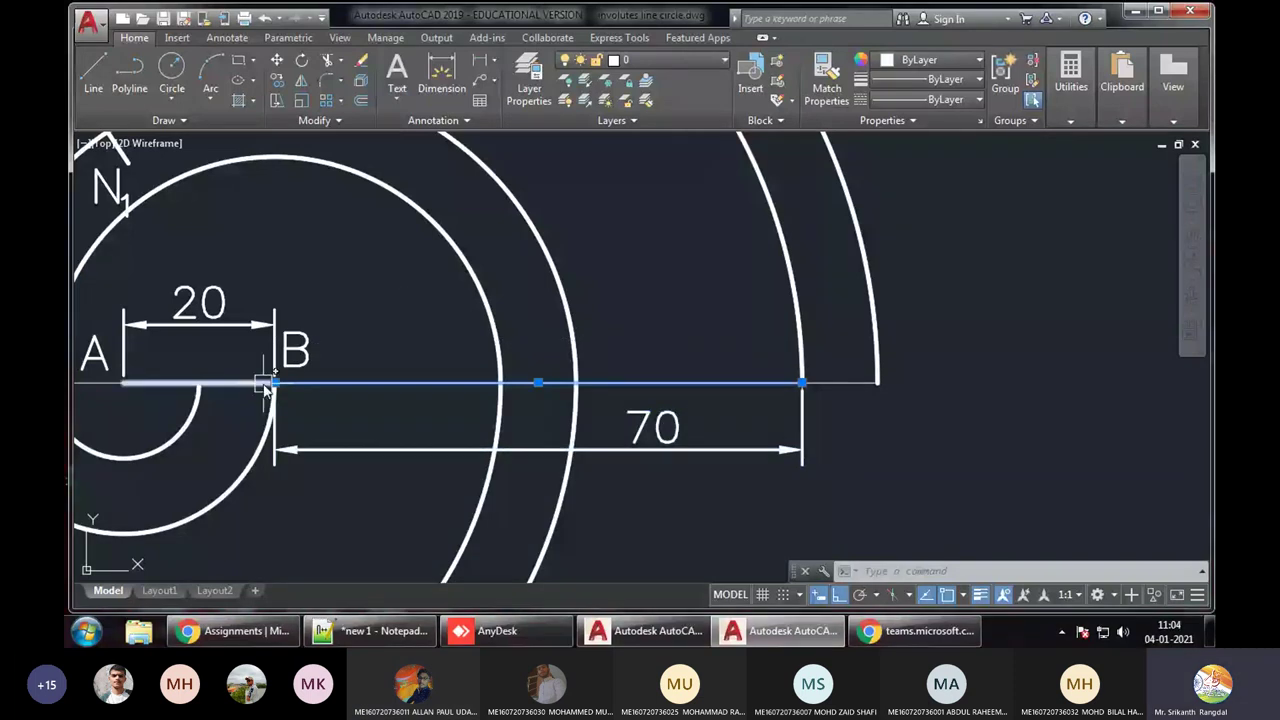
{"action": "scroll", "coordinate": [873, 335], "scroll_direction": "down", "scroll_amount": 4}
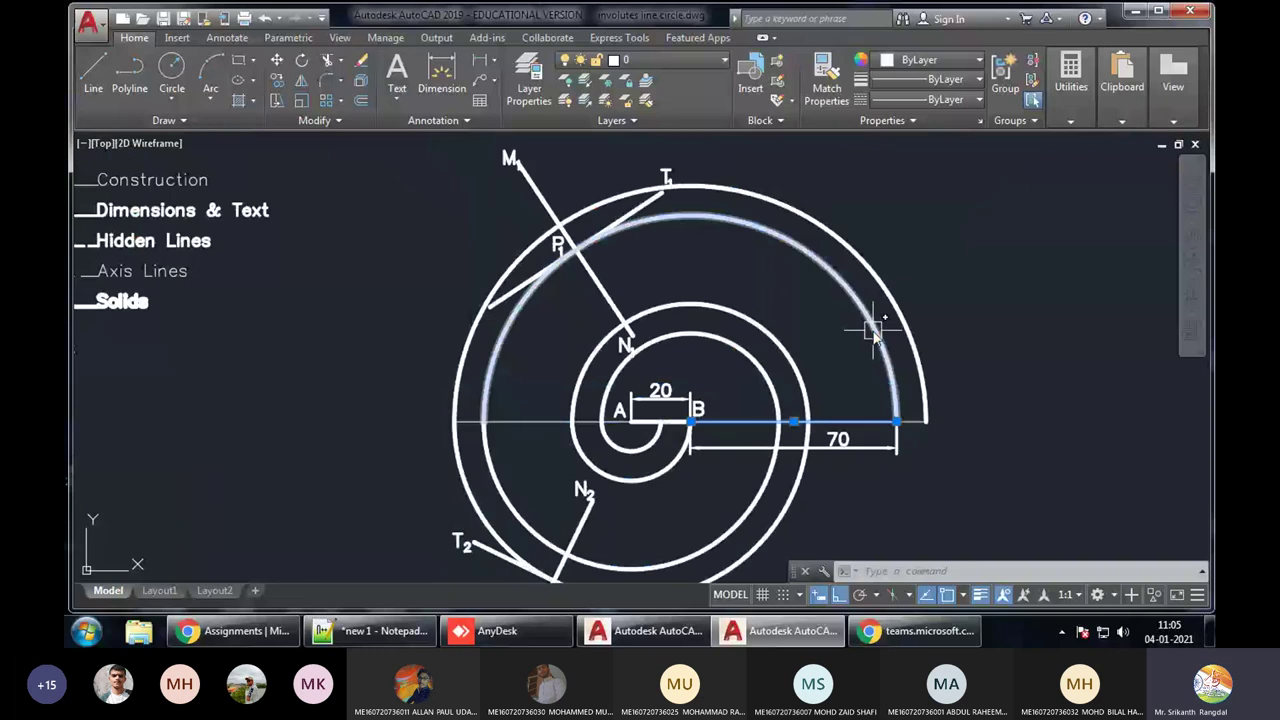
{"action": "key", "text": "Escape"}
Examine the inner-path involute arcs centred alternately on B and A, from the end of the 70 mm string to line AB
{"action": "left_click", "coordinate": [866, 326]}
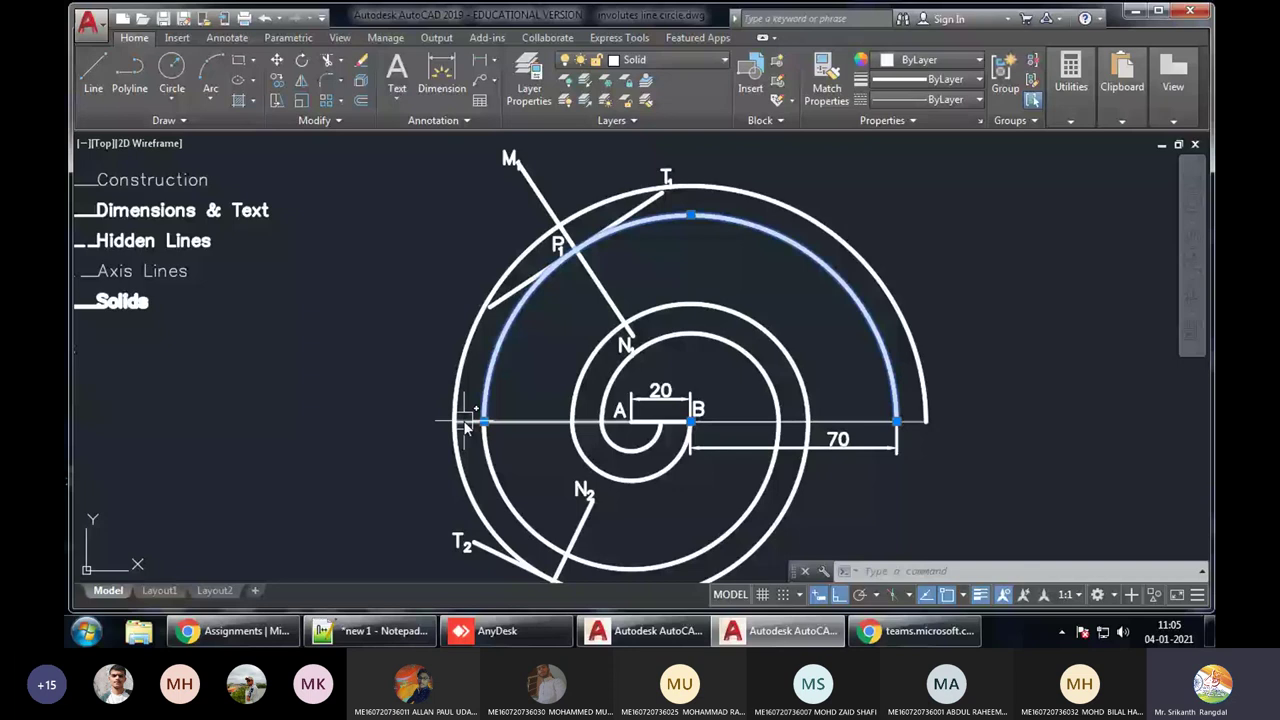
{"action": "scroll", "coordinate": [465, 425], "scroll_direction": "up", "scroll_amount": 2}
{"action": "key", "text": "Escape"}
{"action": "middle_click_drag", "start_coordinate": [700, 420], "coordinate": [488, 335]}
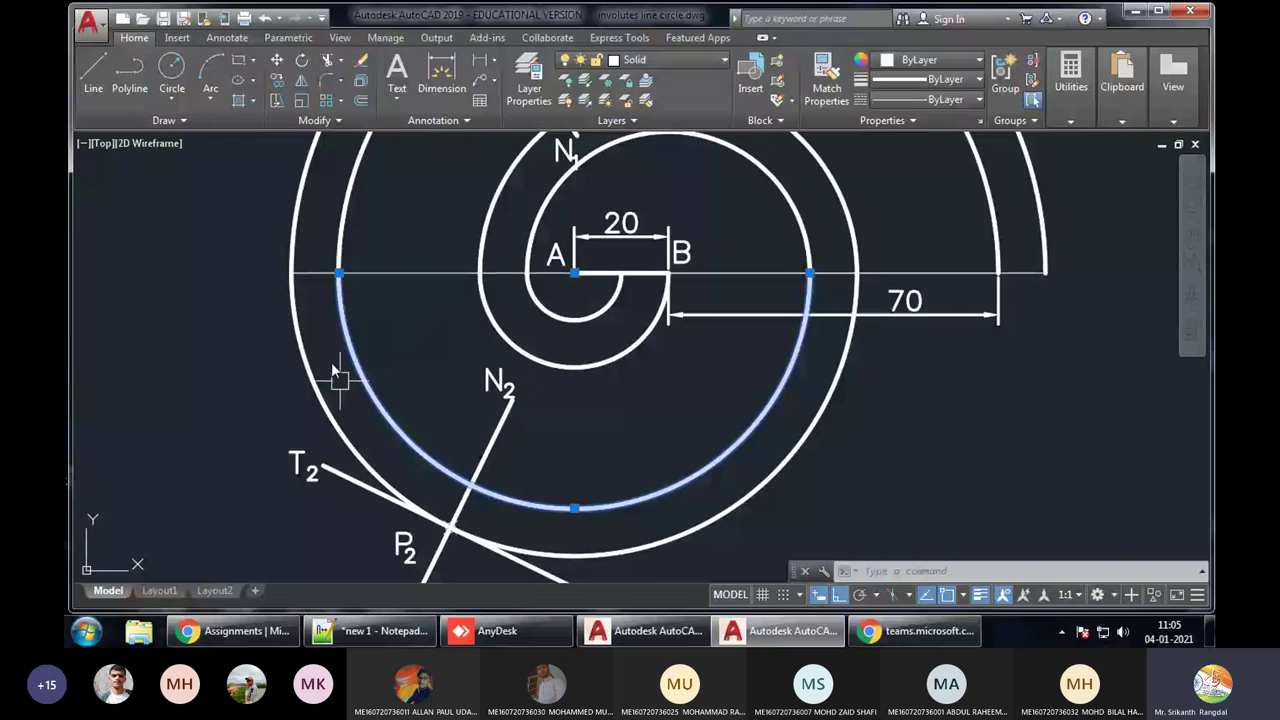
{"action": "key", "text": "Escape"}
{"action": "left_click", "coordinate": [812, 270]}
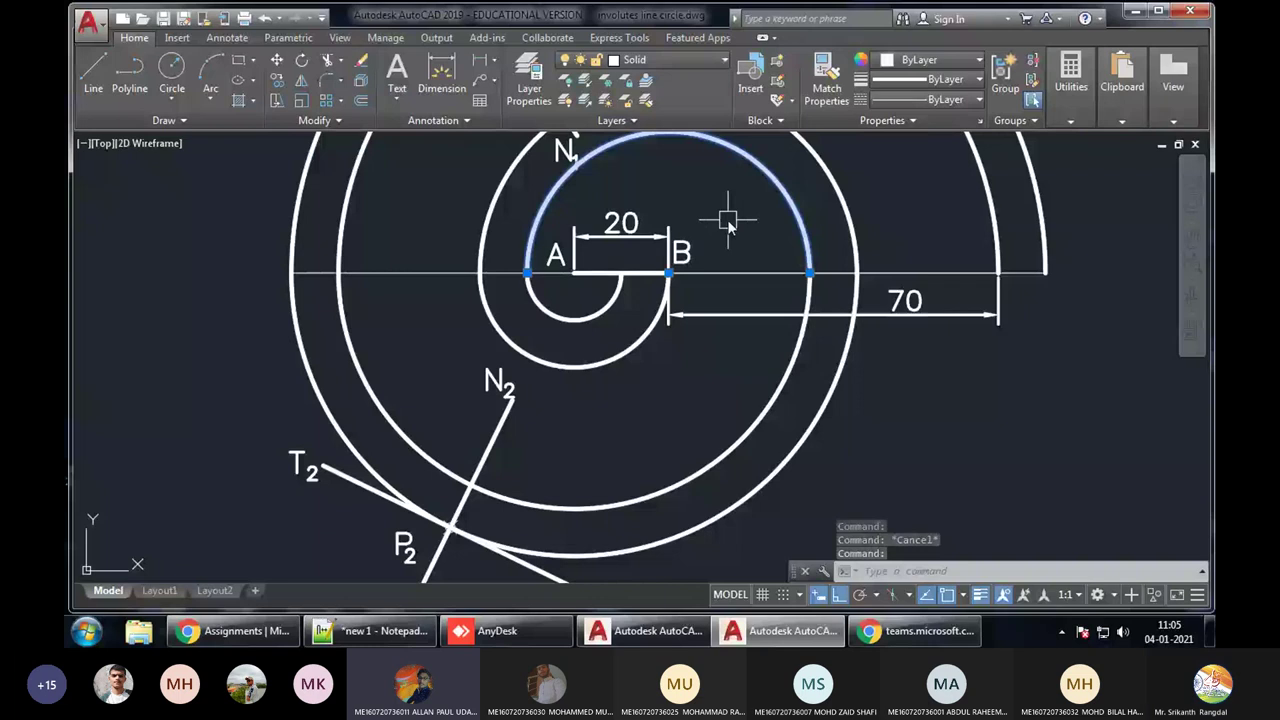
{"action": "middle_click_drag", "start_coordinate": [600, 260], "coordinate": [594, 318]}
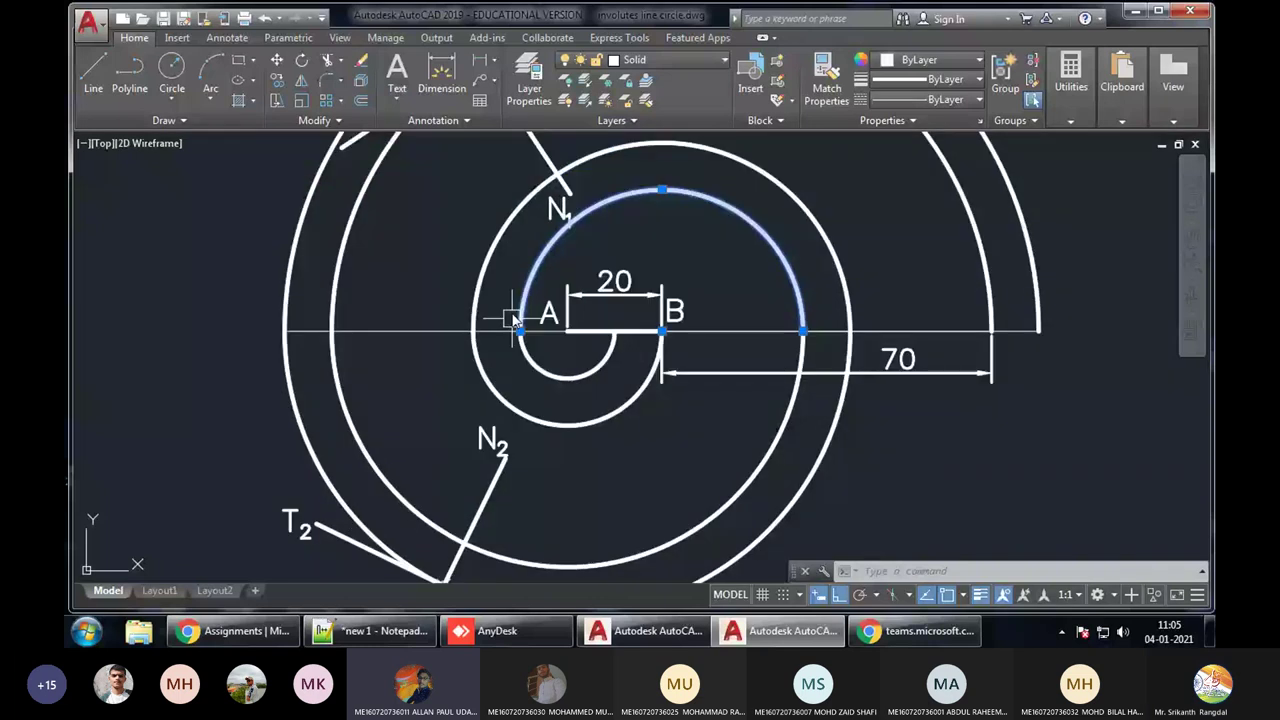
{"action": "key", "text": "Escape"}
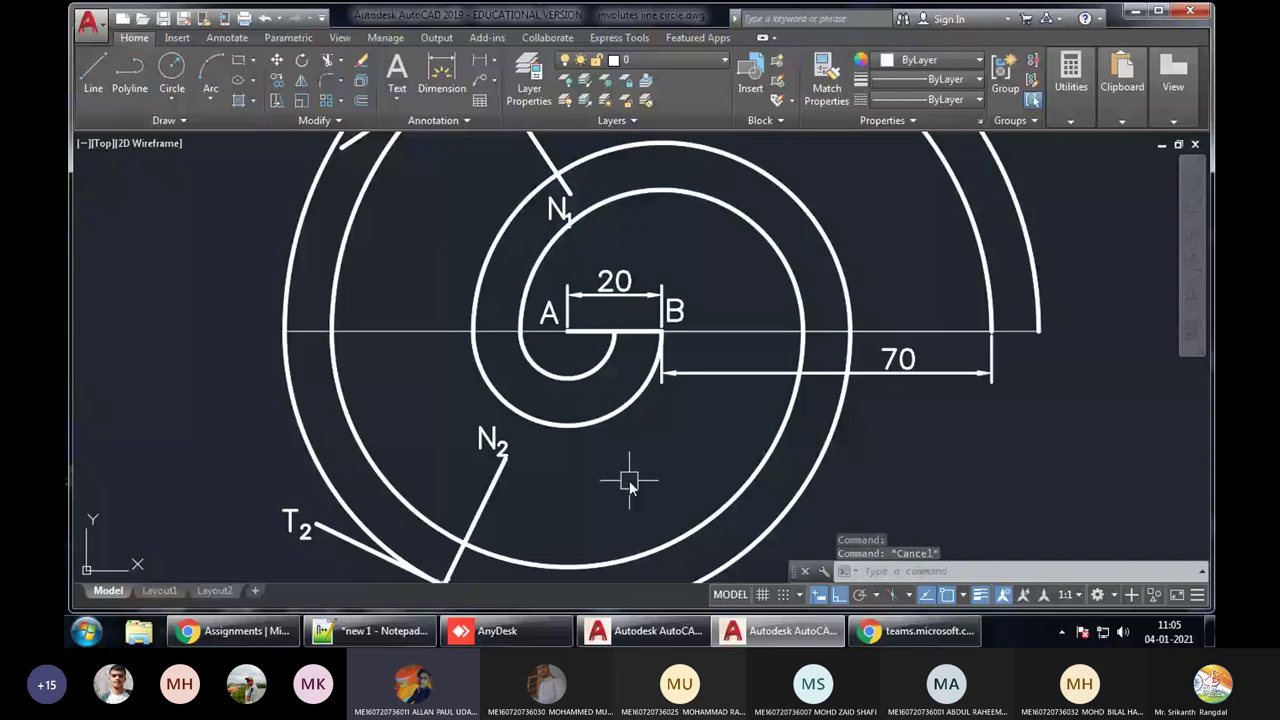
Examine the outer-path involute arcs, from the small arc starting at B to the outermost arc centred on B
{"action": "left_click", "coordinate": [1039, 258]}
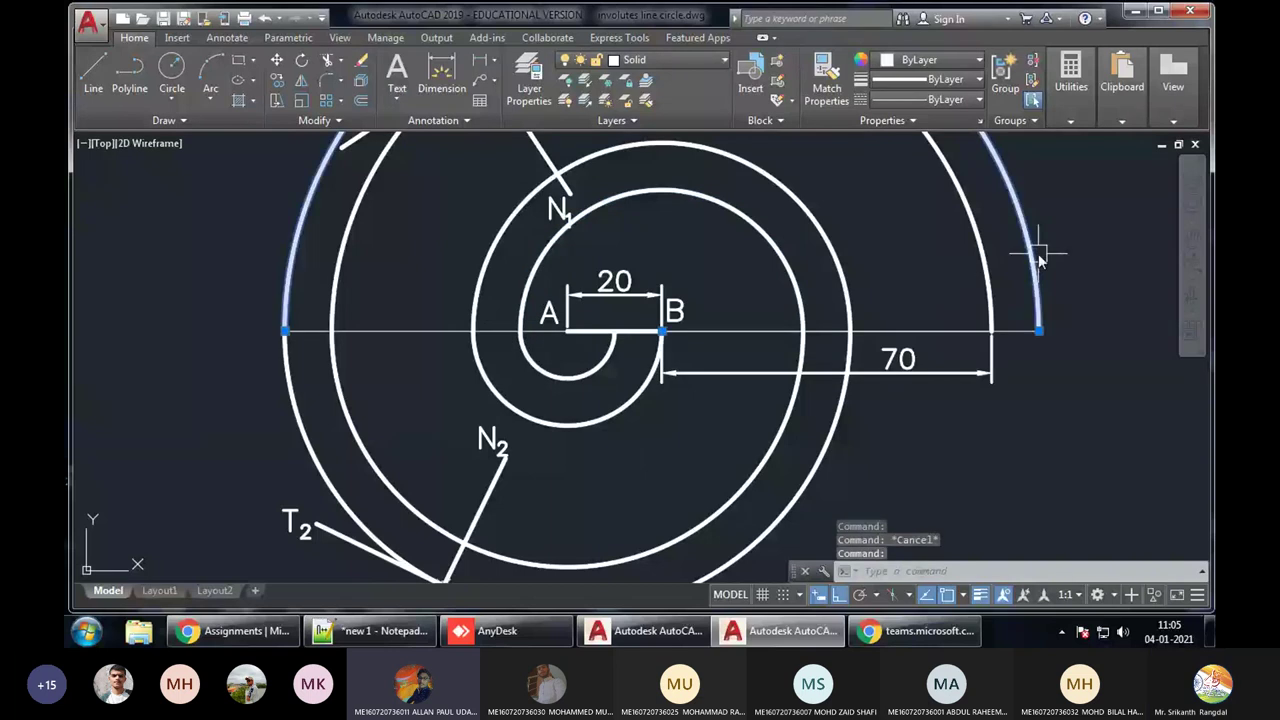
{"action": "key", "text": "Escape"}
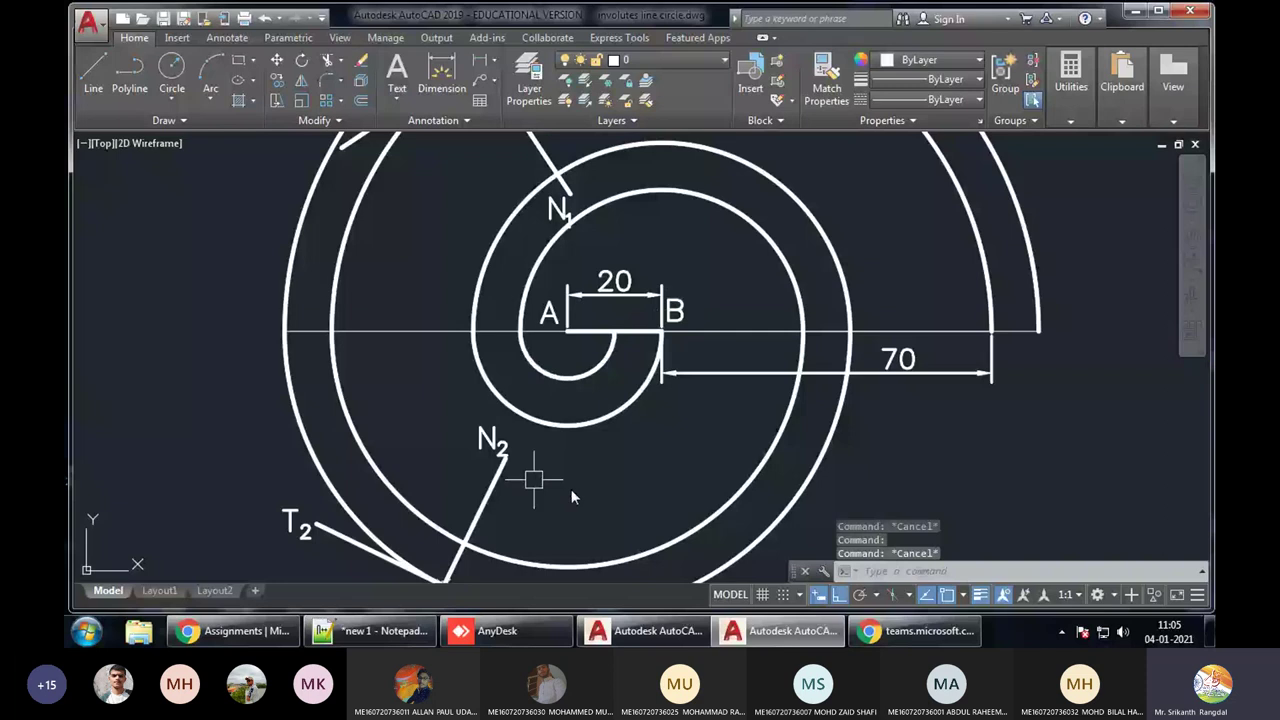
{"action": "left_click", "coordinate": [590, 420]}
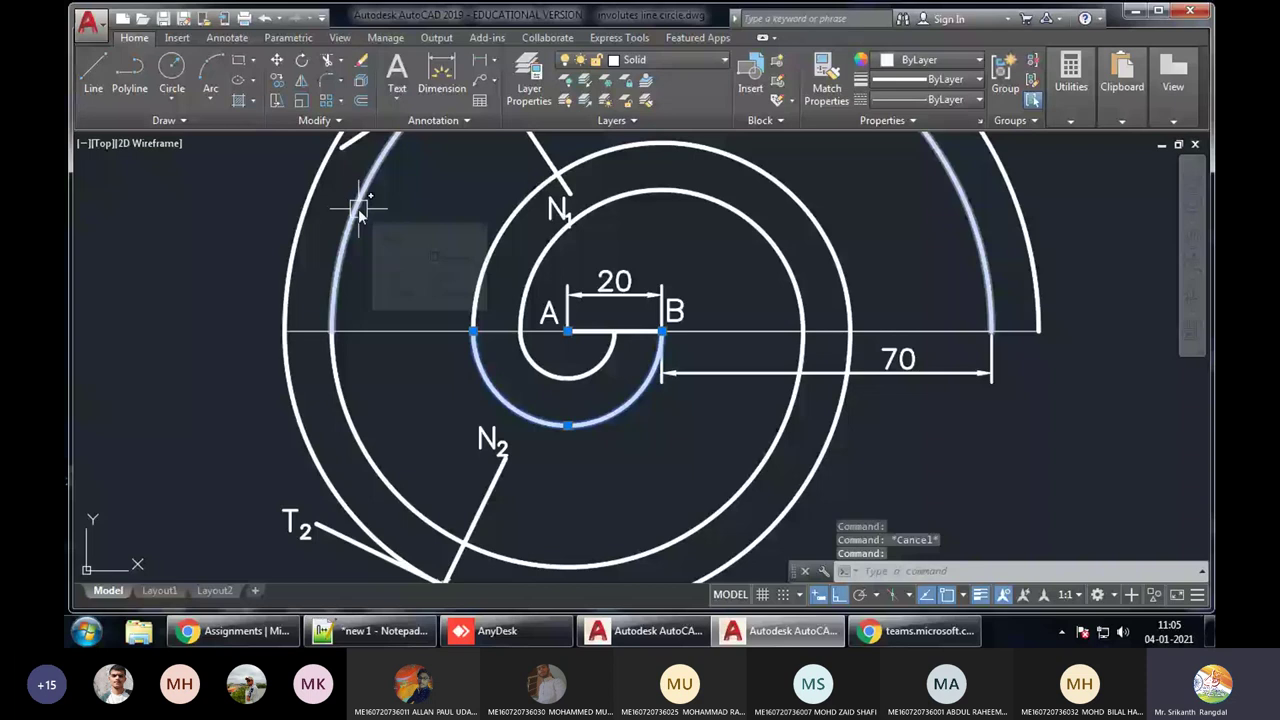
{"action": "scroll", "coordinate": [595, 441], "scroll_direction": "down", "scroll_amount": 2}
{"action": "left_click", "coordinate": [863, 290]}
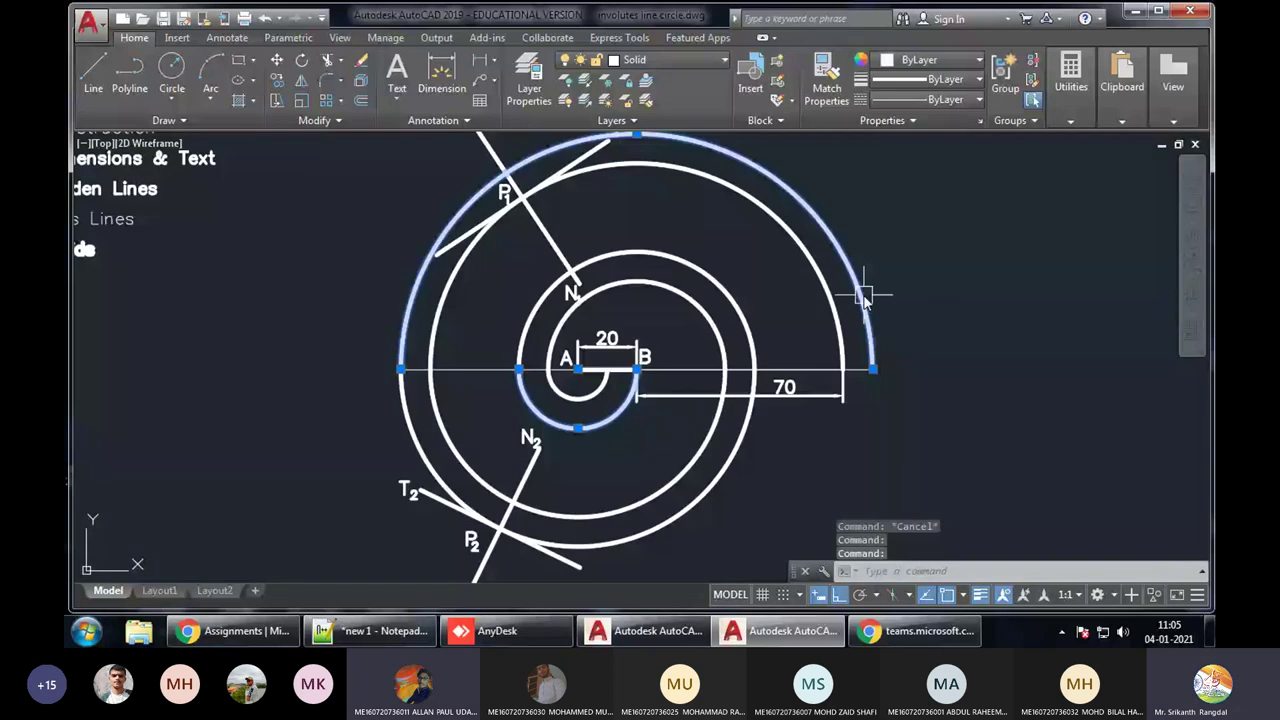
{"action": "key", "text": "Escape"}
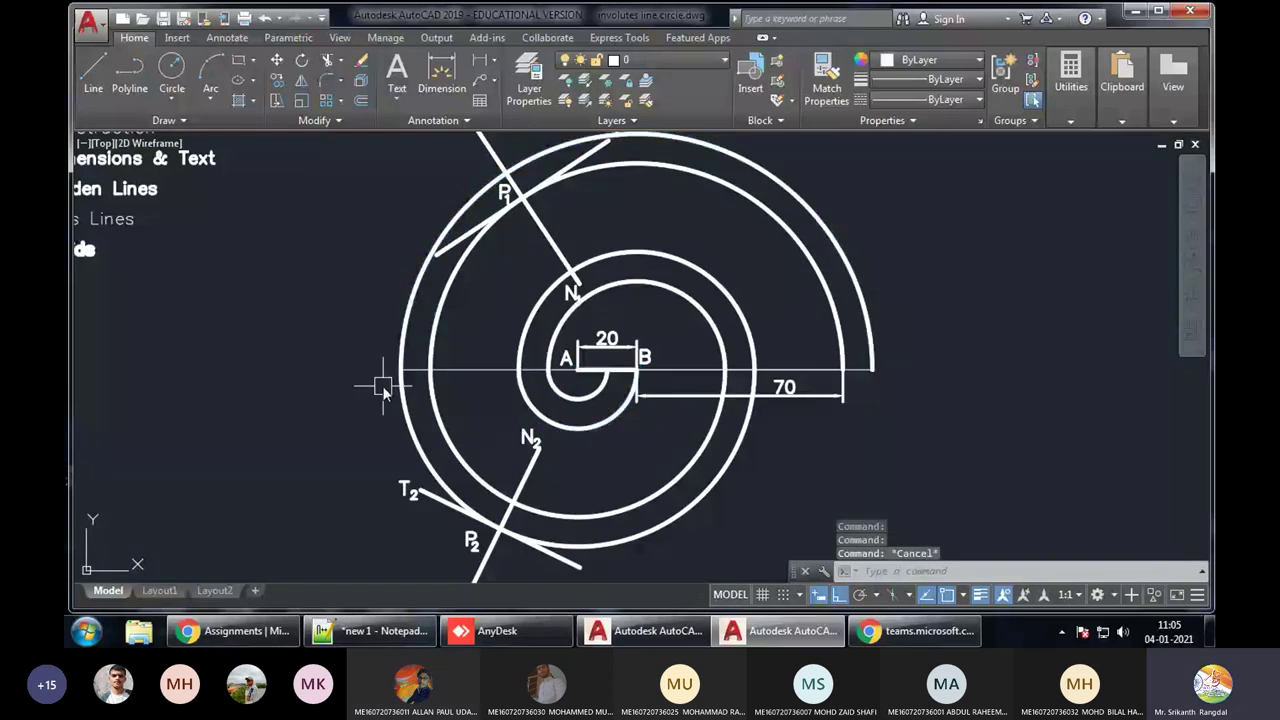
{"action": "scroll", "coordinate": [535, 338], "scroll_direction": "up", "scroll_amount": 4}
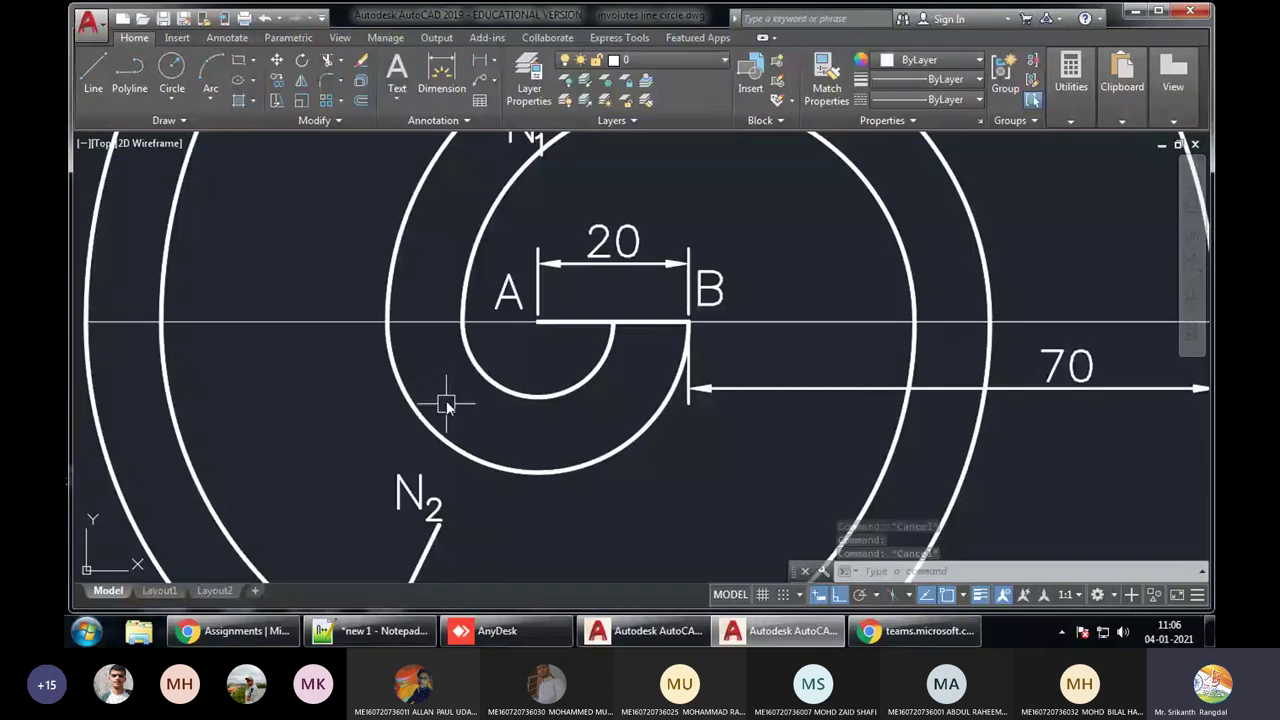
{"action": "scroll", "coordinate": [443, 414], "scroll_direction": "down", "scroll_amount": 2}
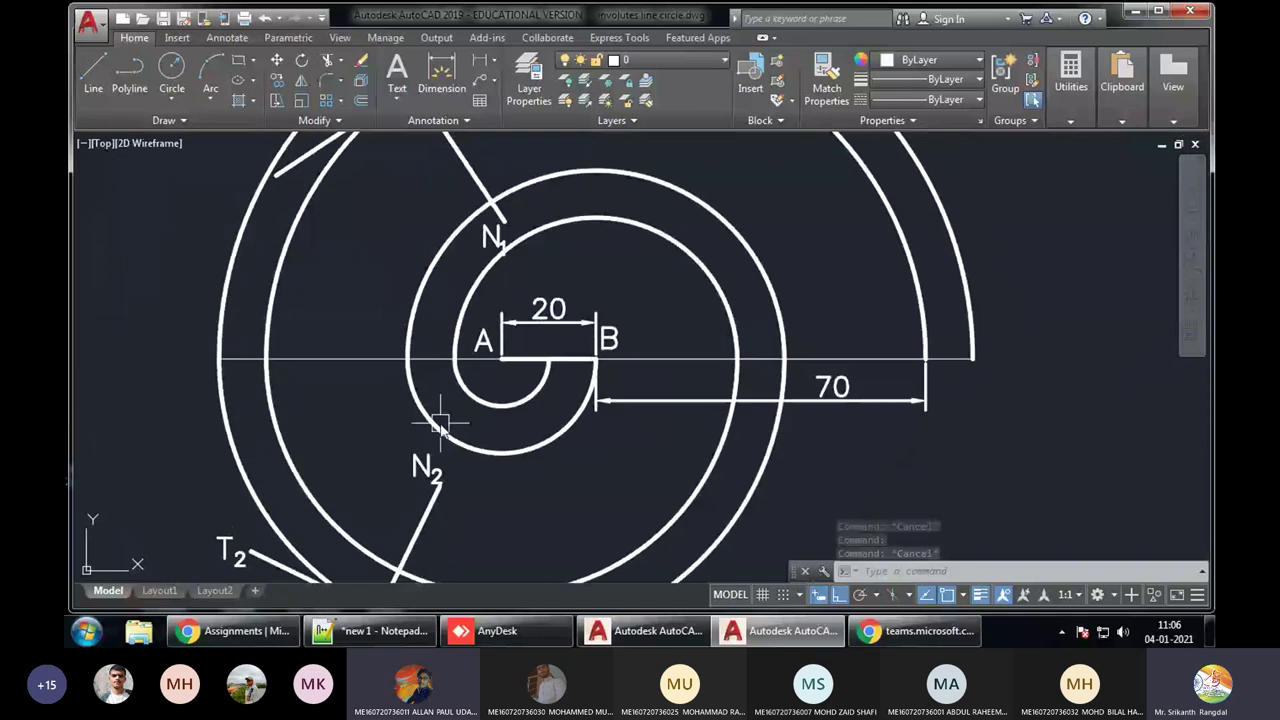
{"action": "scroll", "coordinate": [793, 330], "scroll_direction": "down", "scroll_amount": 4}
{"action": "left_click", "coordinate": [853, 288]}
{"action": "key", "text": "Escape"}
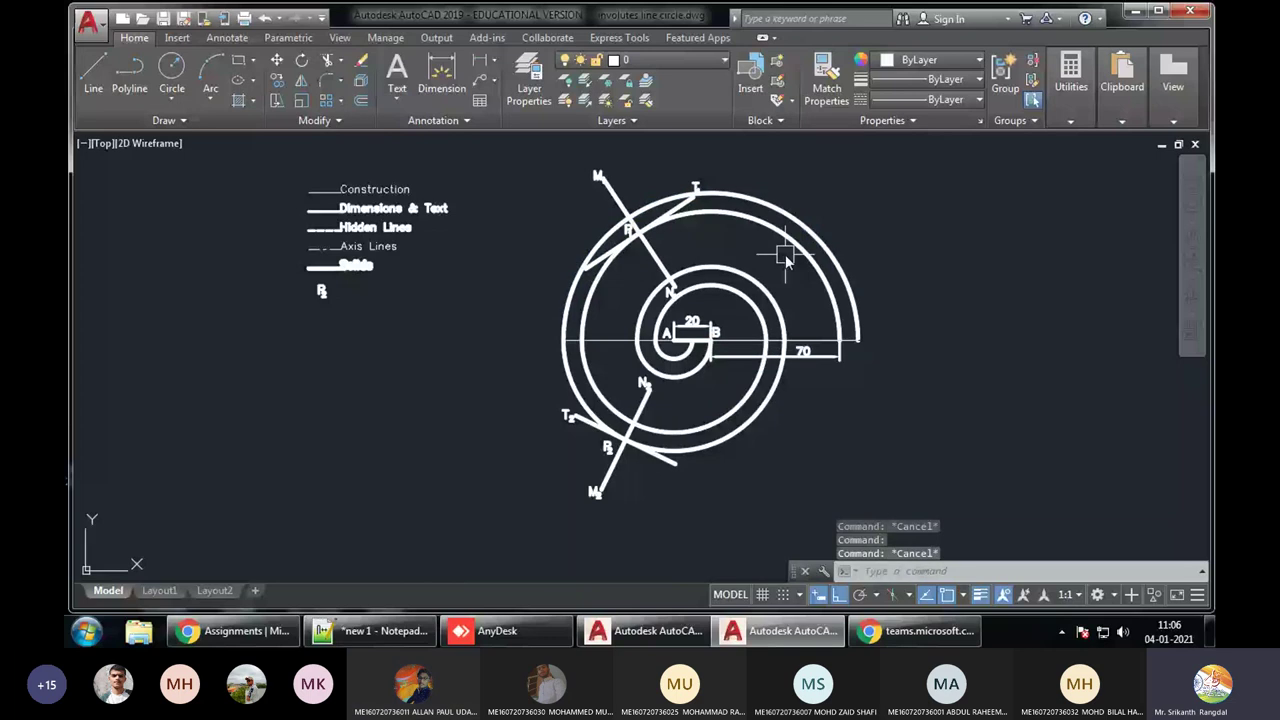
Copy the question about a 15 cm string on a 35 mm circle from the Teams assignment PDF and paste it beside the involute in AutoCAD
{"action": "left_click", "coordinate": [283, 634]}
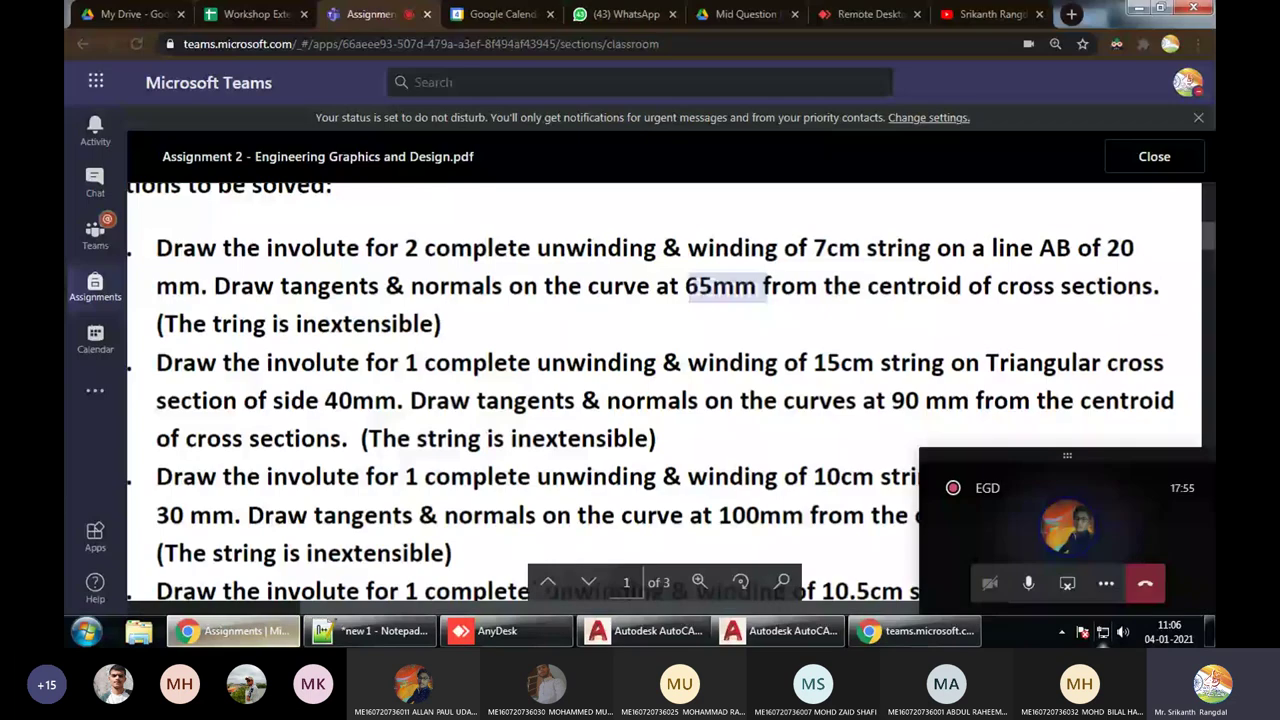
{"action": "scroll", "coordinate": [770, 413], "scroll_direction": "down", "scroll_amount": 5}
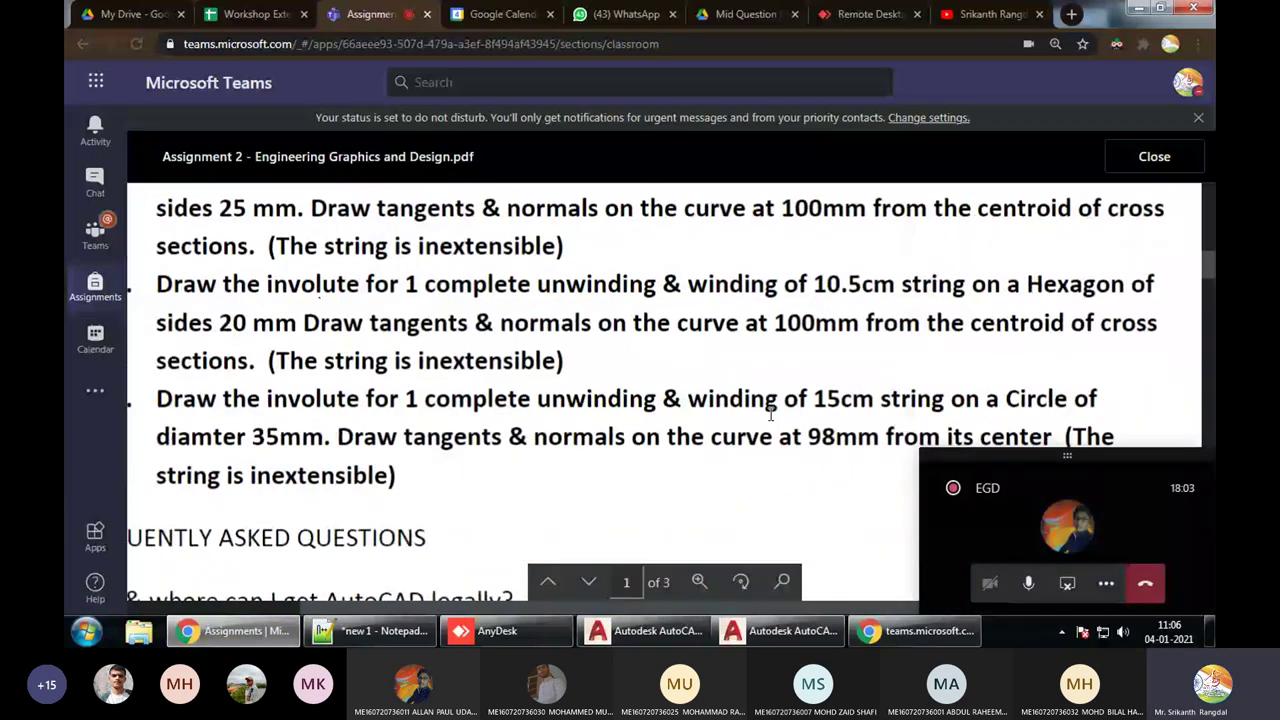
{"action": "mouse_move", "coordinate": [157, 398]}
{"action": "left_mouse_down"}
{"action": "mouse_move", "coordinate": [210, 402]}
{"action": "mouse_move", "coordinate": [399, 475]}
{"action": "left_mouse_up"}
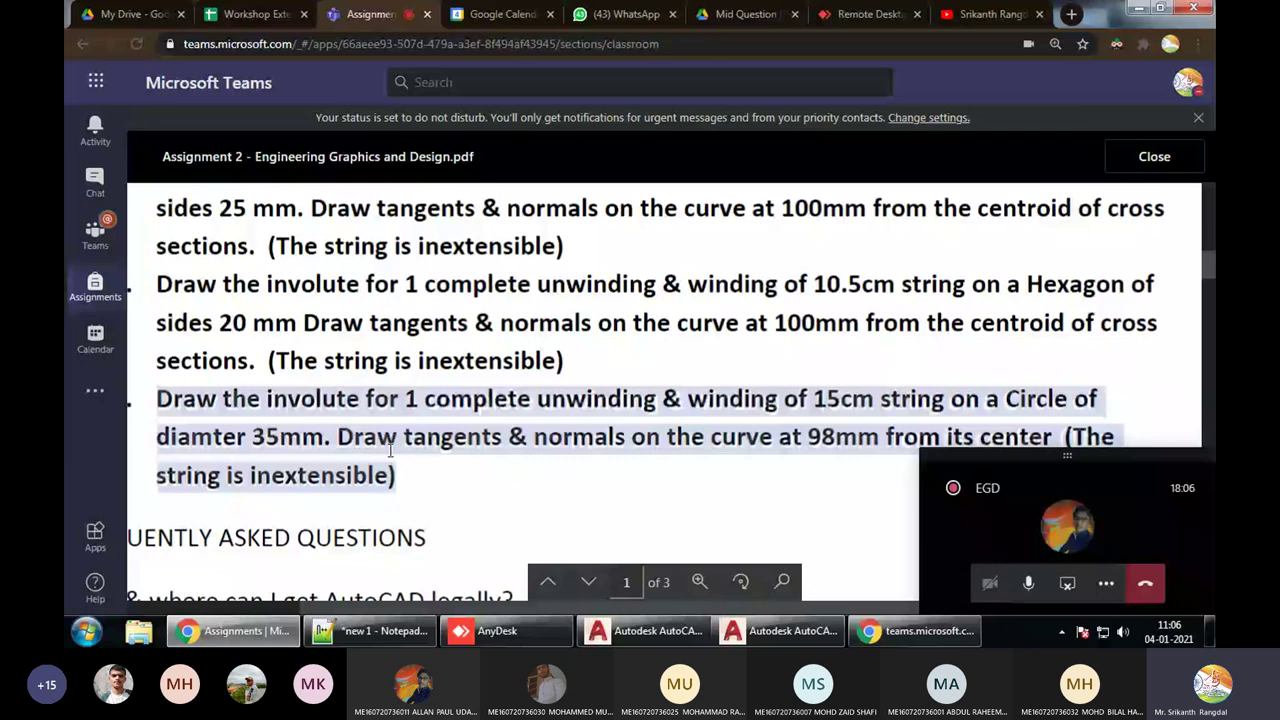
{"action": "key", "text": "alt+Tab"}
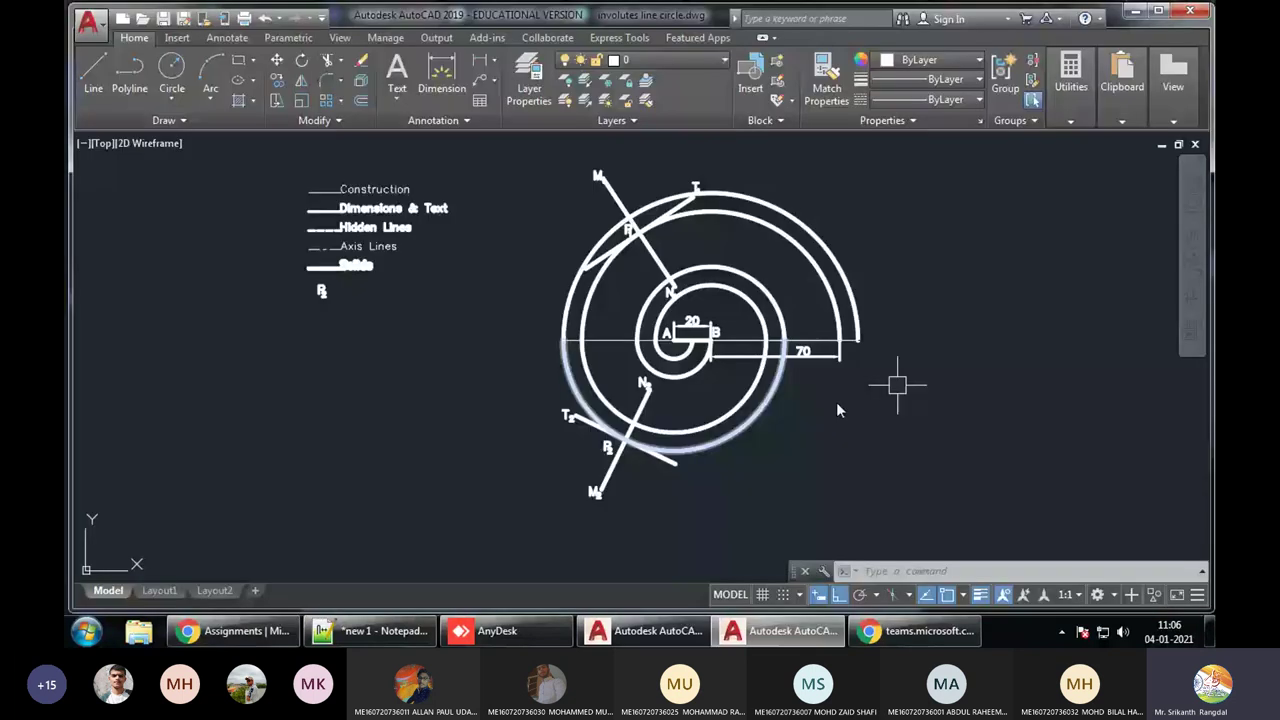
{"action": "key", "text": "ctrl+v"}
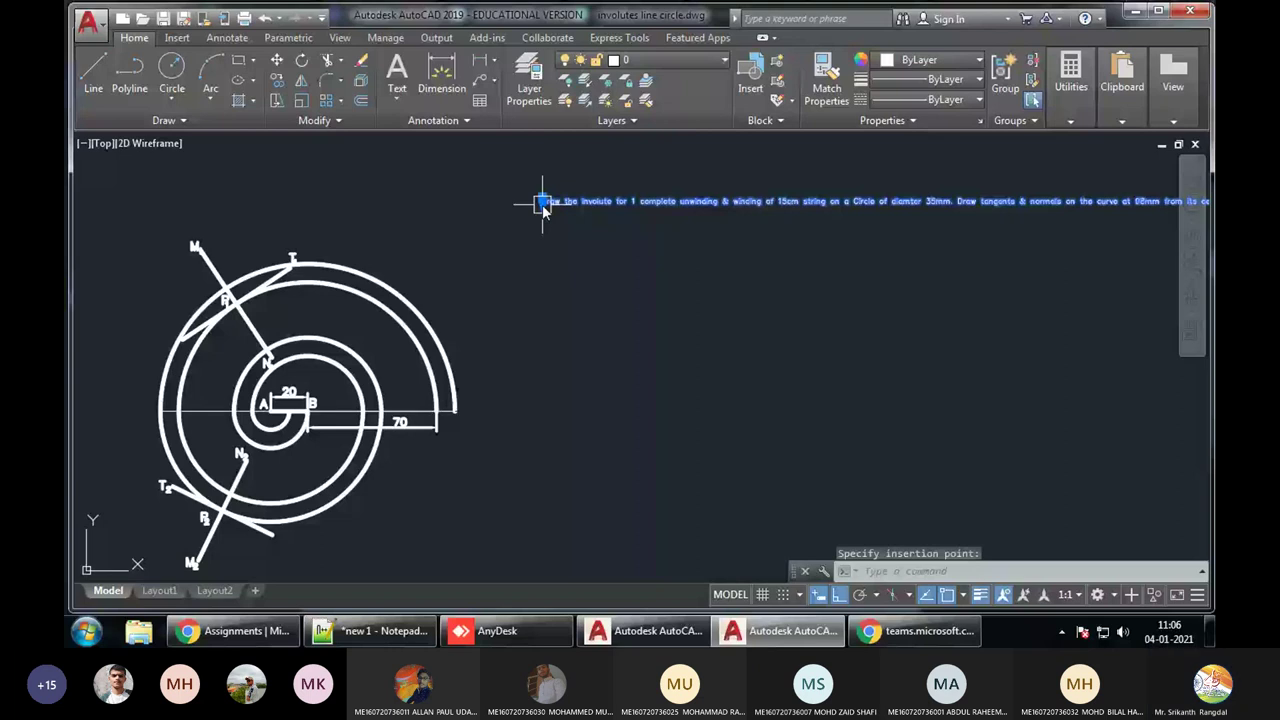
{"action": "left_click", "coordinate": [543, 207]}
Match the pasted question's properties to the "Dimensions & Text" sample in the line-type legend
{"action": "middle_click_drag", "start_coordinate": [543, 207], "coordinate": [646, 297]}
{"action": "type", "text": "ma"}
{"action": "key", "text": "Return"}
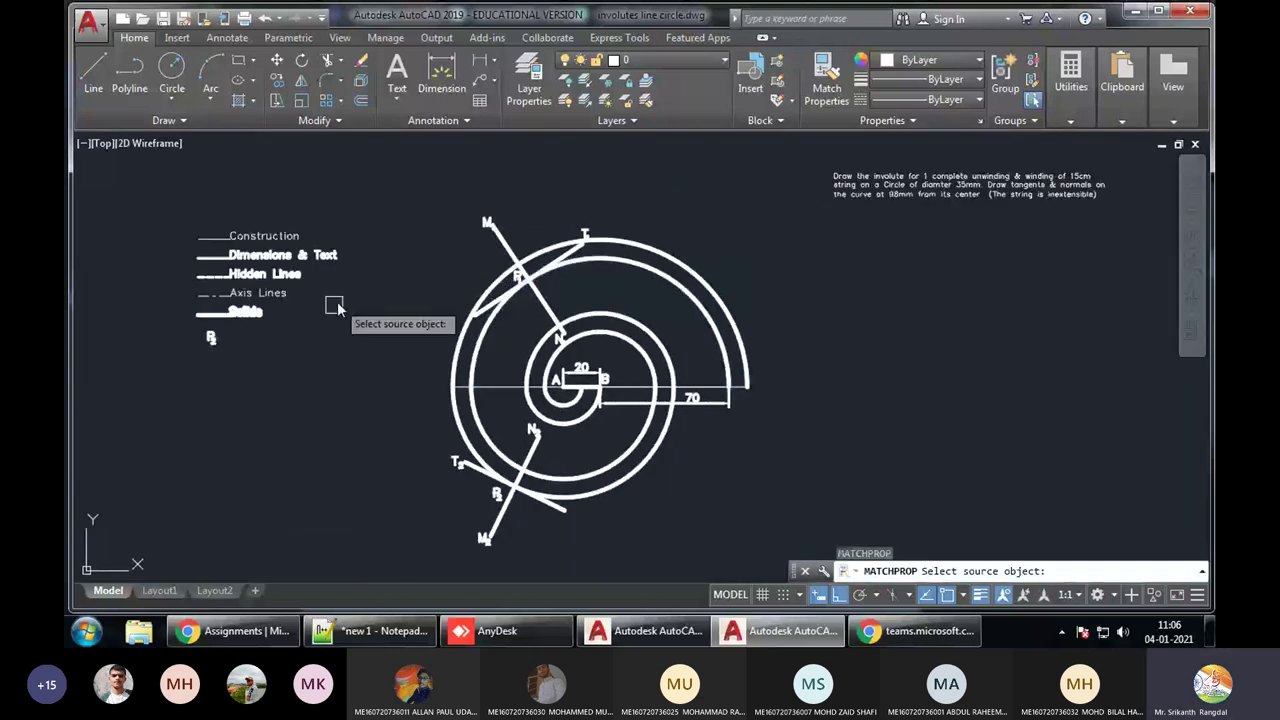
{"action": "left_click", "coordinate": [255, 255]}
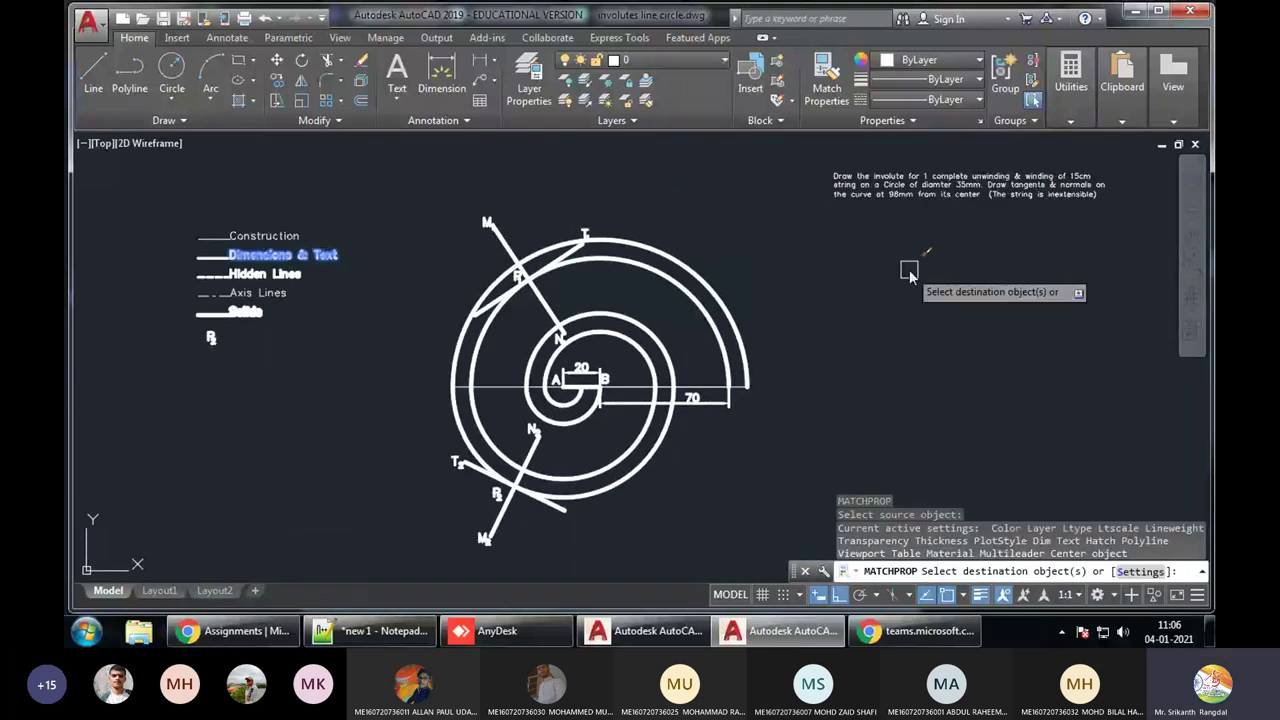
{"action": "left_click", "coordinate": [940, 188]}
{"action": "key", "text": "Return"}
Widen the question's text frame so that it wraps onto three lines
{"action": "middle_click_drag", "start_coordinate": [1066, 290], "coordinate": [806, 284]}
{"action": "left_click", "coordinate": [805, 209]}
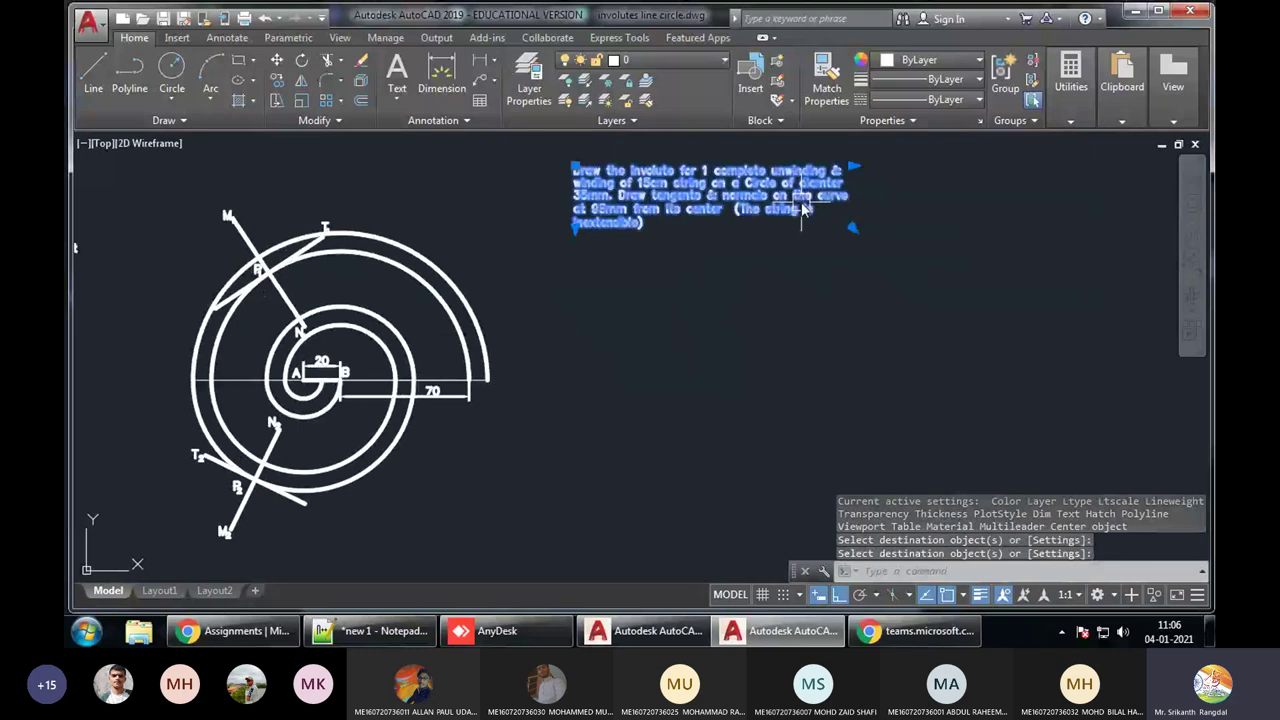
{"action": "left_click_drag", "start_coordinate": [852, 167], "coordinate": [908, 168]}
{"action": "key", "text": "Escape"}
{"action": "scroll", "coordinate": [857, 250], "scroll_direction": "up", "scroll_amount": 3}
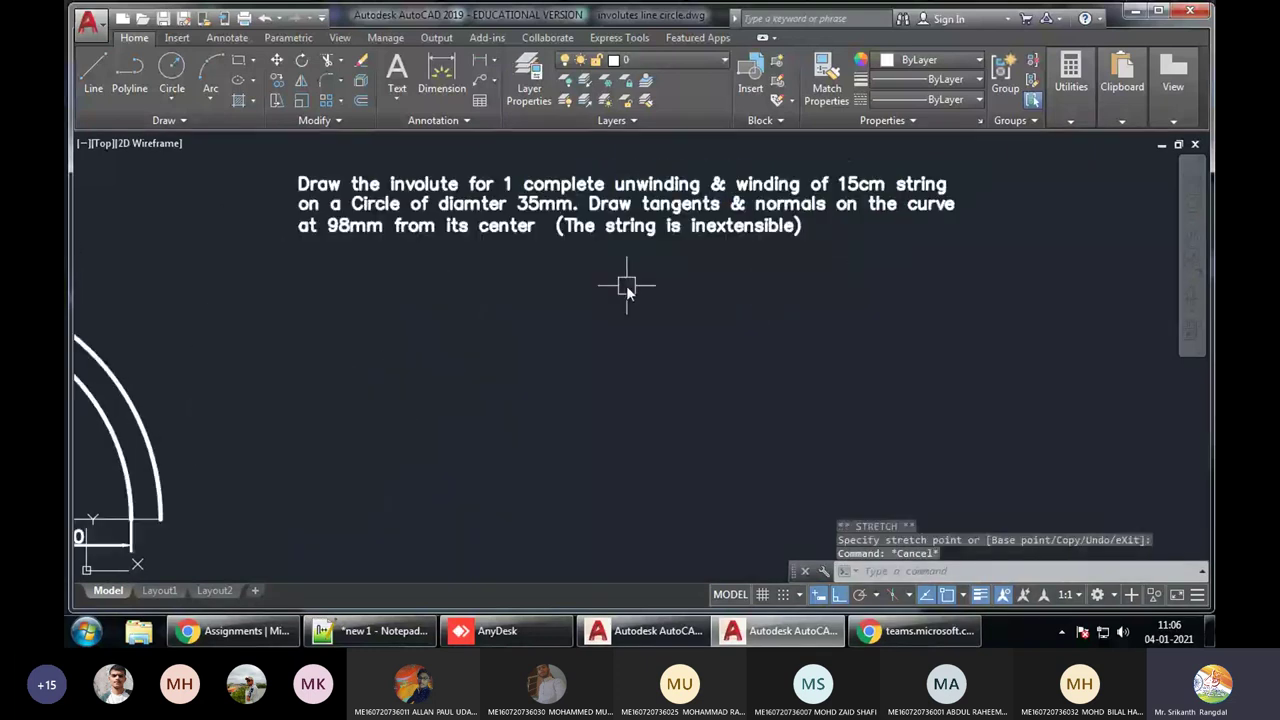
Correct the misspelled word "diamter" to "diameter" in the question text
{"action": "left_click", "coordinate": [600, 226]}
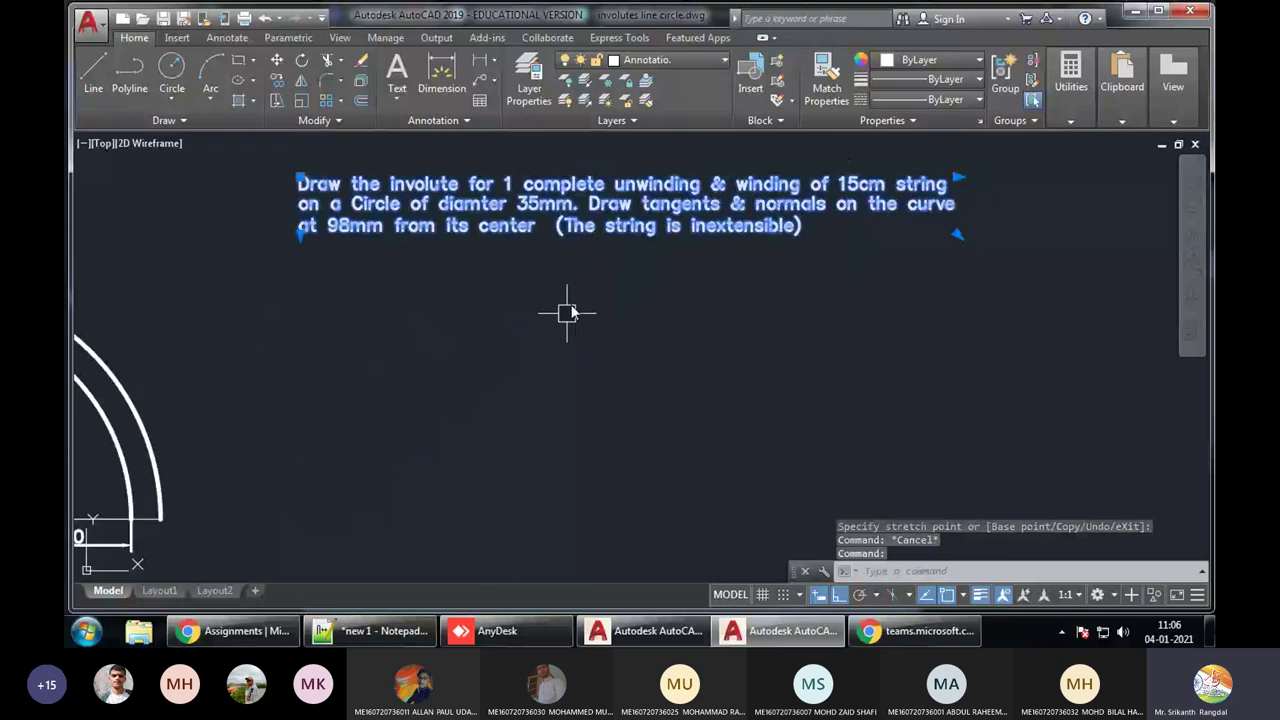
{"action": "left_click", "coordinate": [615, 215]}
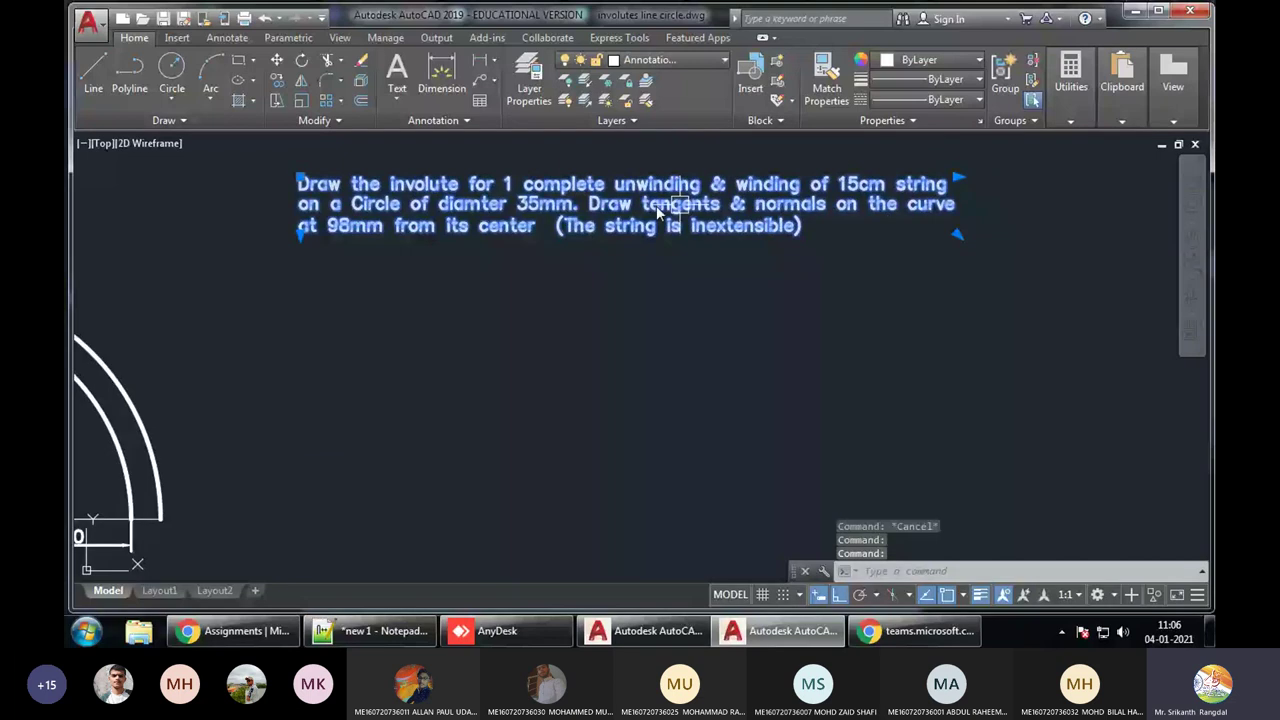
{"action": "key", "text": "Escape"}
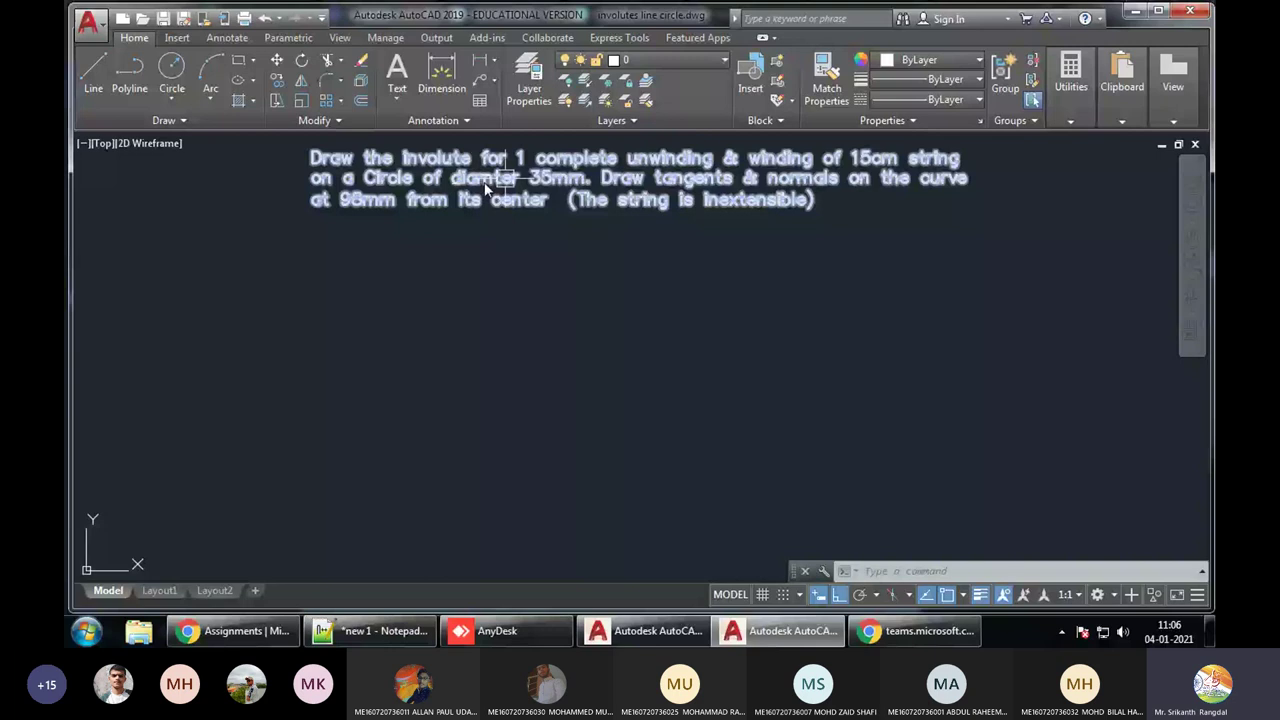
{"action": "double_click", "coordinate": [563, 200]}
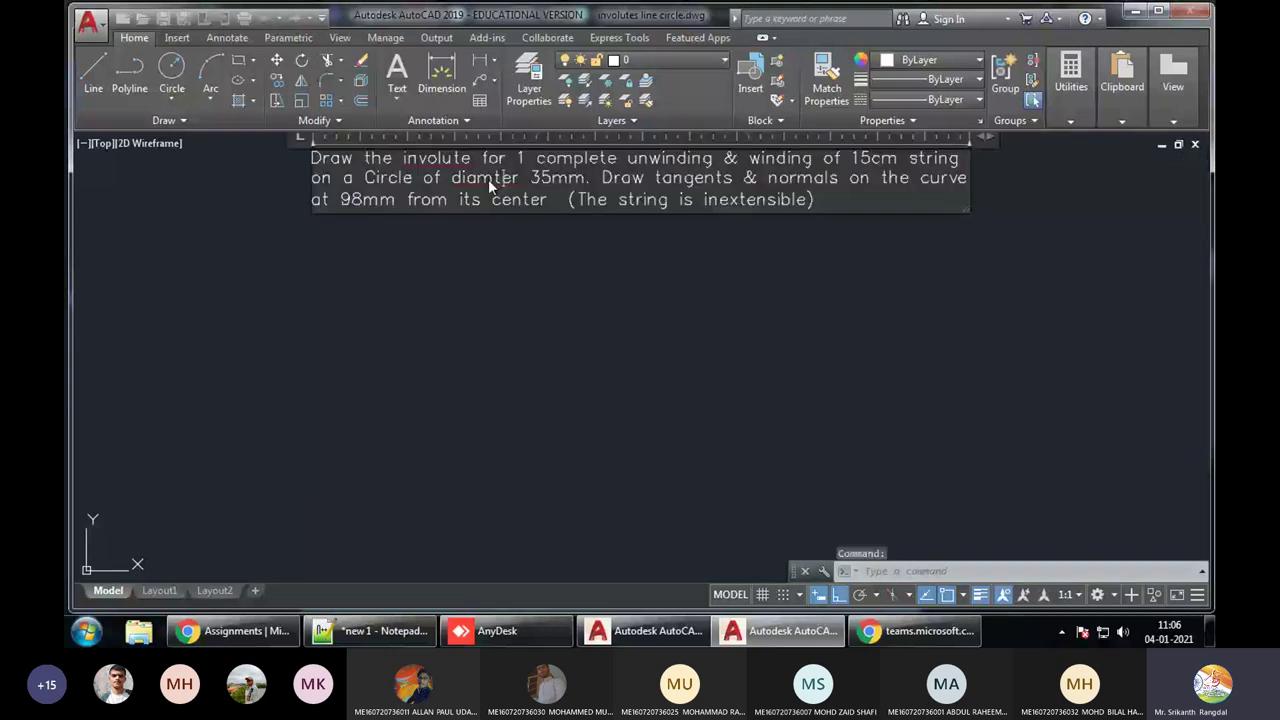
{"action": "left_click", "coordinate": [488, 179]}
{"action": "type", "text": "e"}
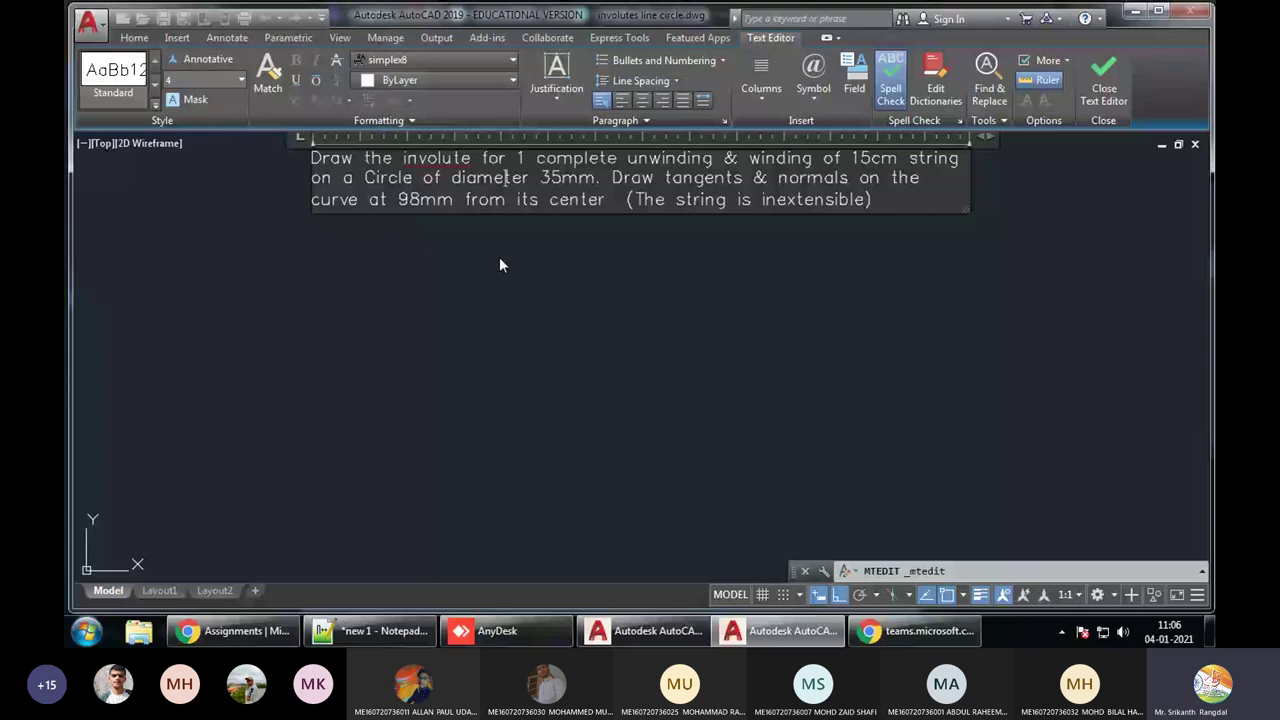
{"action": "left_click", "coordinate": [501, 264]}
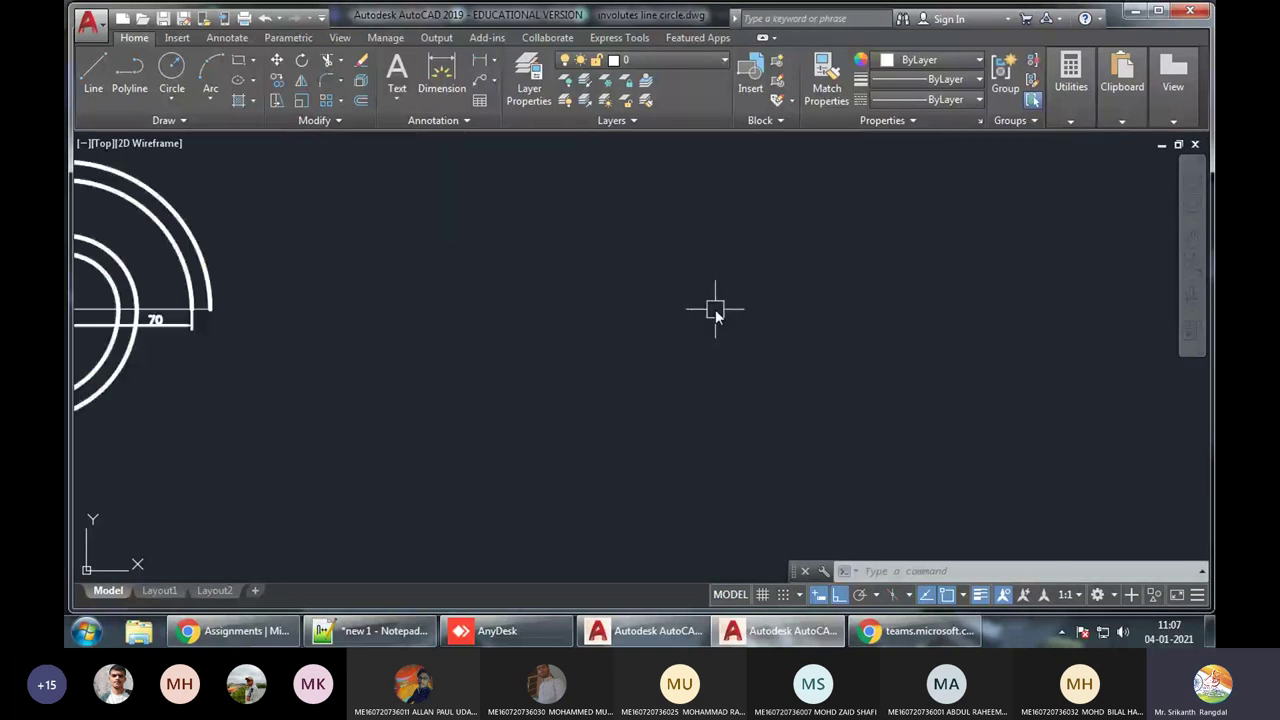
Draw a circle of diameter 35 mm in the empty area below the question, using the Diameter option
{"action": "type", "text": "c"}
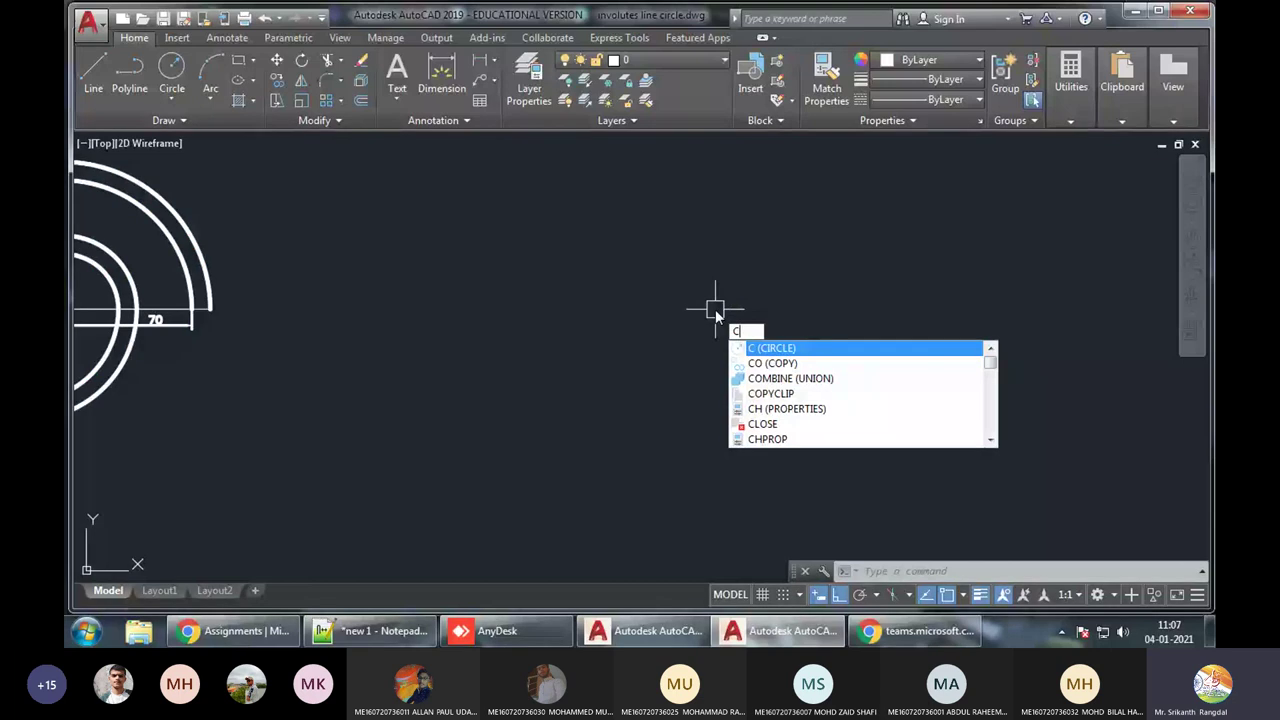
{"action": "key", "text": "Return"}
{"action": "middle_click_drag", "start_coordinate": [698, 228], "coordinate": [737, 443]}
{"action": "scroll", "coordinate": [574, 426], "scroll_direction": "up", "scroll_amount": 4}
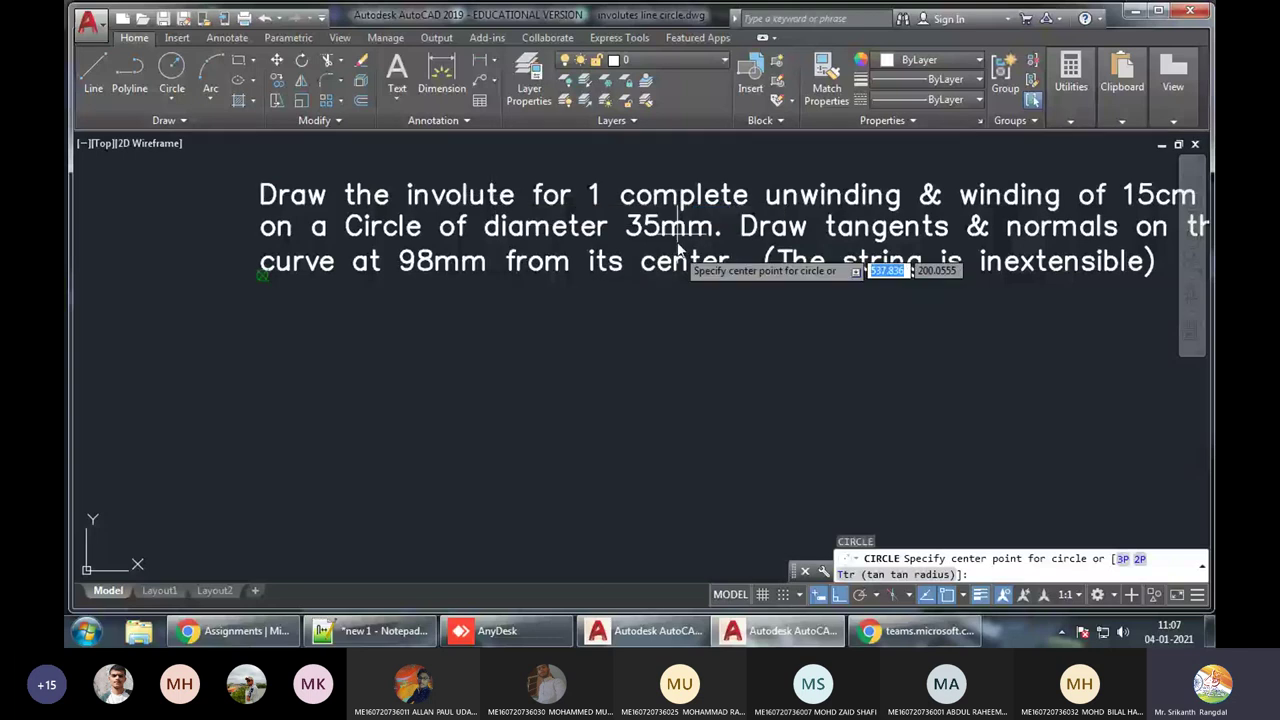
{"action": "scroll", "coordinate": [603, 340], "scroll_direction": "down", "scroll_amount": 3}
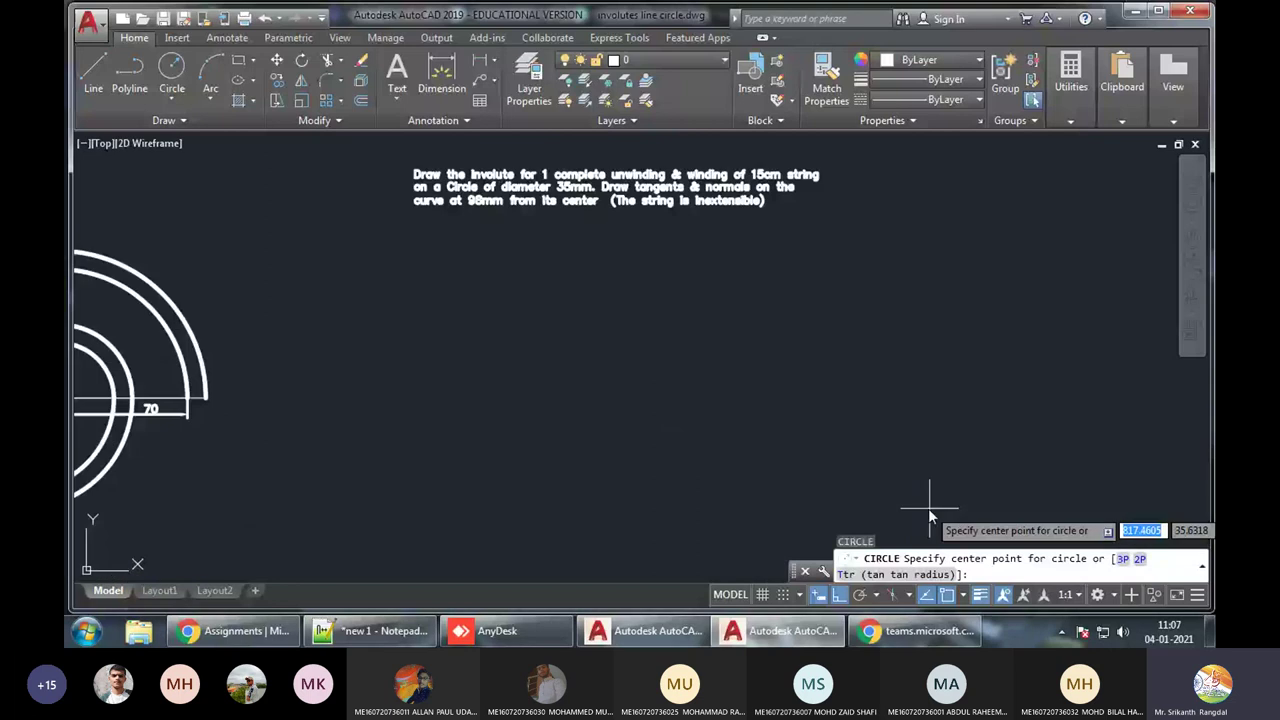
{"action": "left_click", "coordinate": [605, 440]}
{"action": "middle_click_drag", "start_coordinate": [746, 562], "coordinate": [620, 382]}
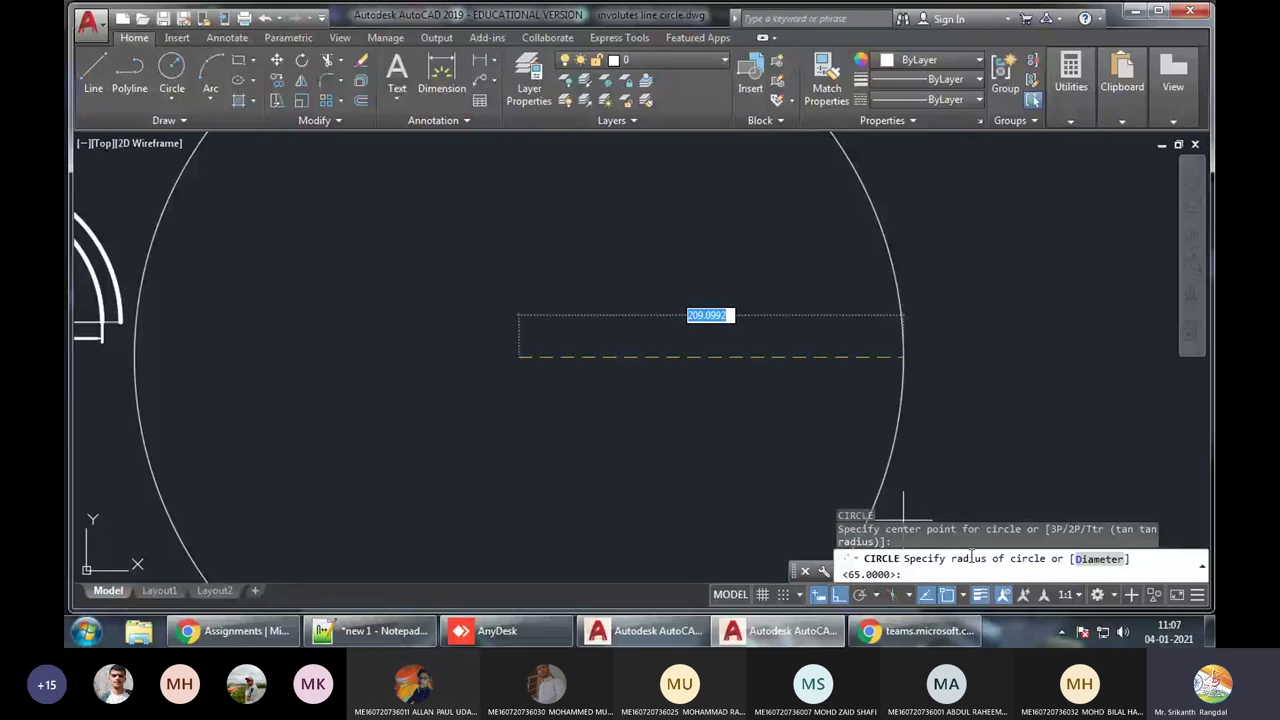
{"action": "scroll", "coordinate": [815, 465], "scroll_direction": "down", "scroll_amount": 3}
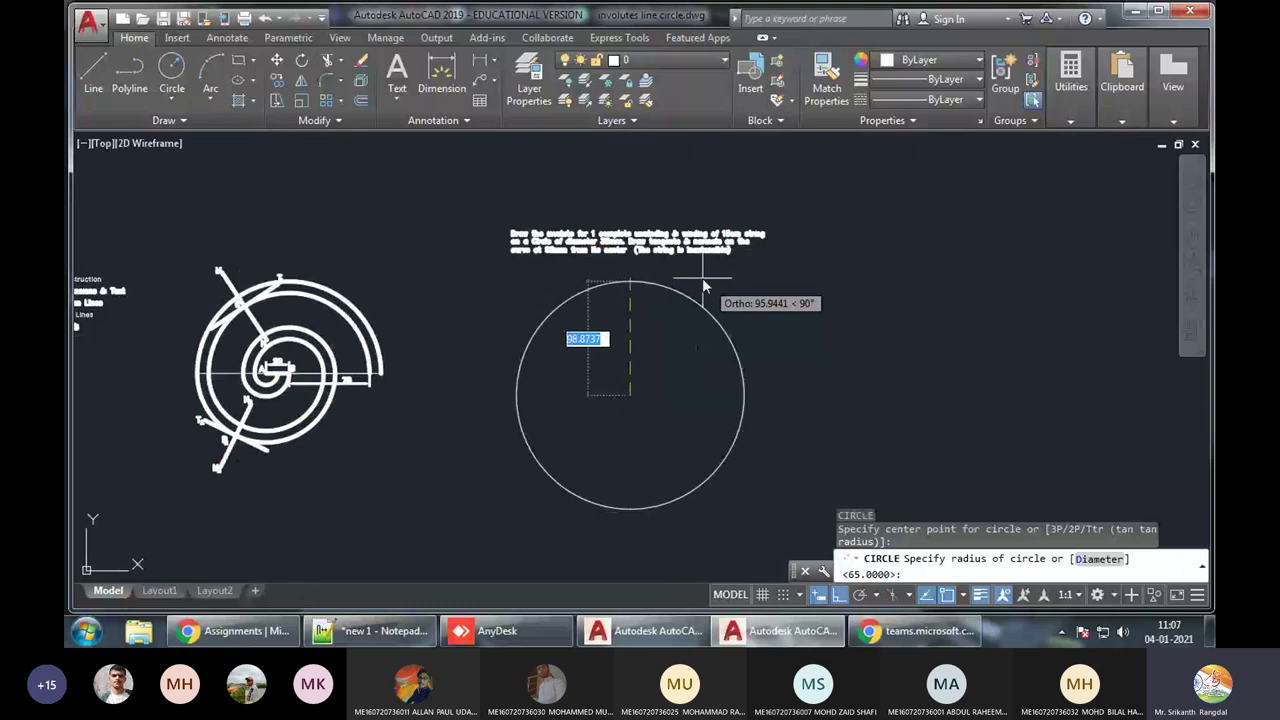
{"action": "scroll", "coordinate": [618, 295], "scroll_direction": "up", "scroll_amount": 2}
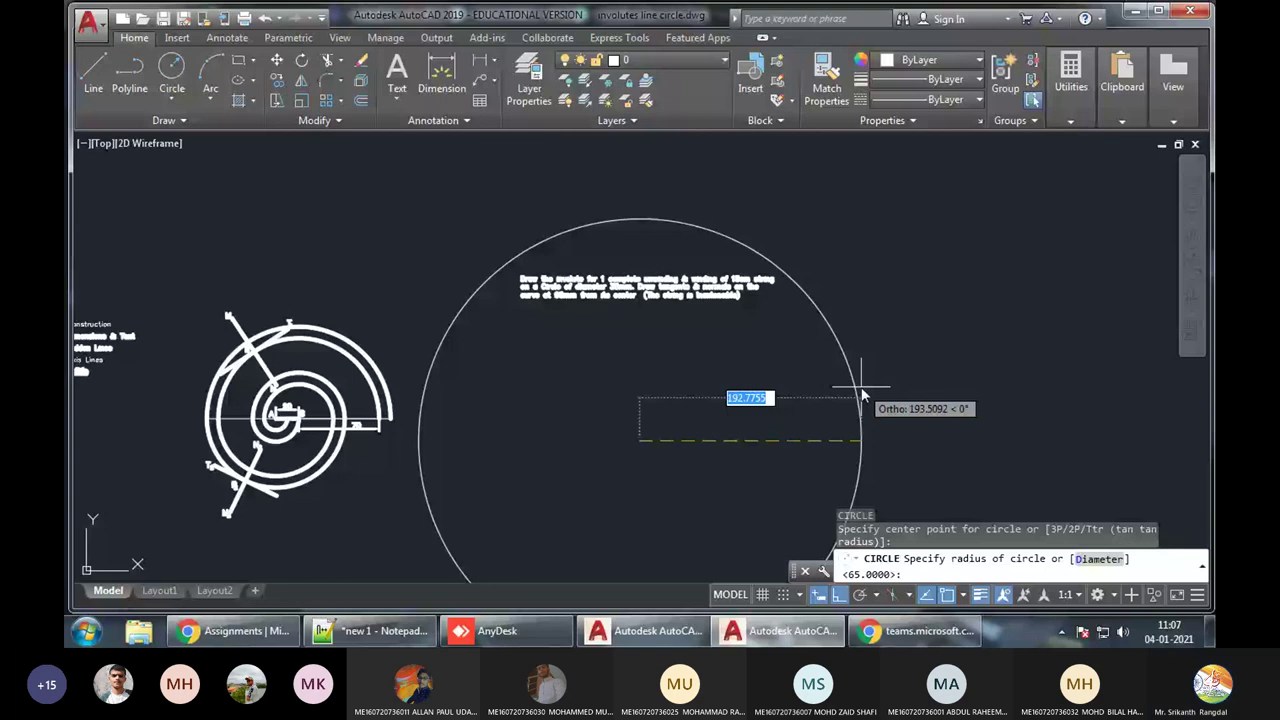
{"action": "right_click", "coordinate": [815, 345]}
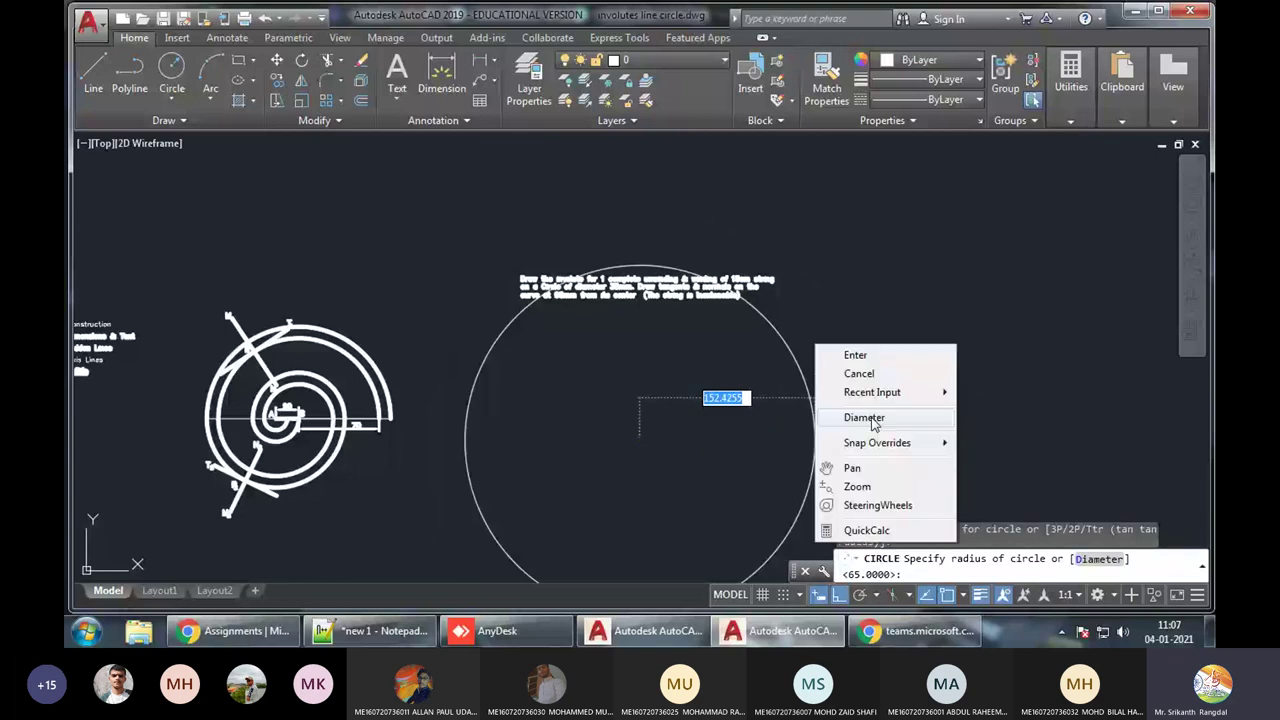
{"action": "left_click", "coordinate": [871, 420]}
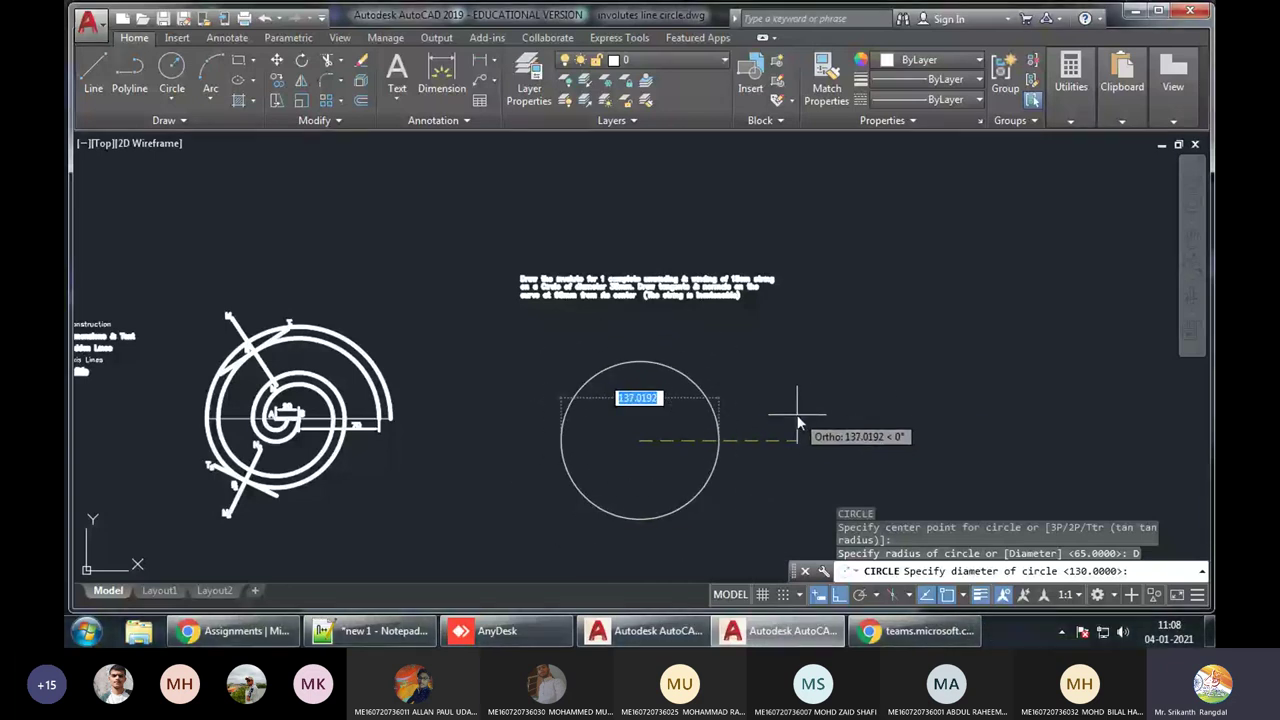
{"action": "type", "text": "35"}
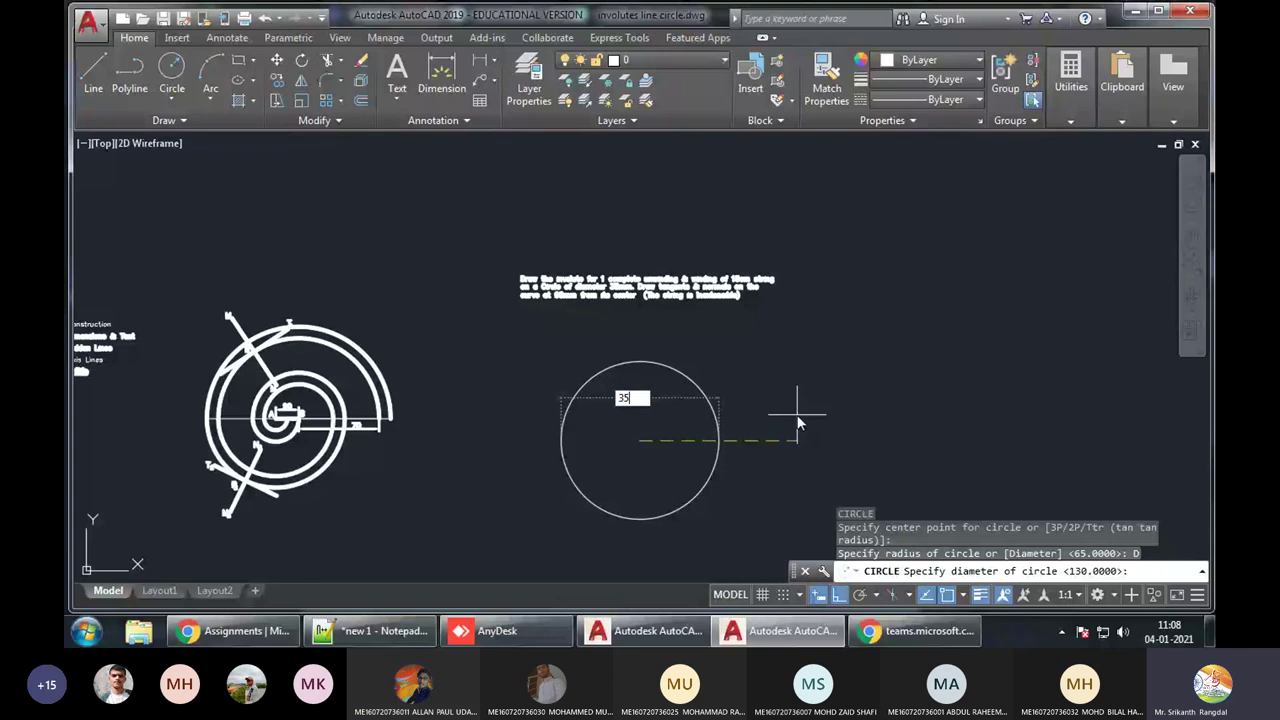
{"action": "key", "text": "Return"}
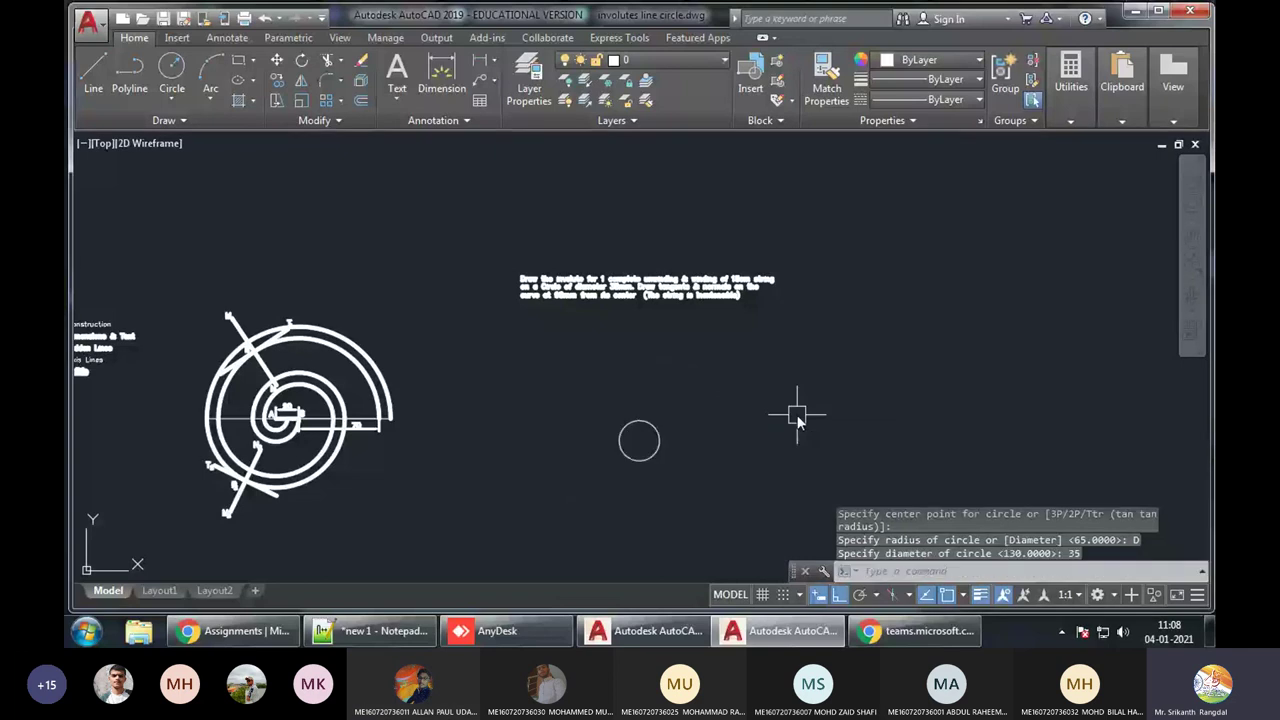
Check the new circle's radius and reread the question for the string length and circle diameter
{"action": "scroll", "coordinate": [640, 445], "scroll_direction": "up", "scroll_amount": 4}
{"action": "left_click", "coordinate": [676, 406]}
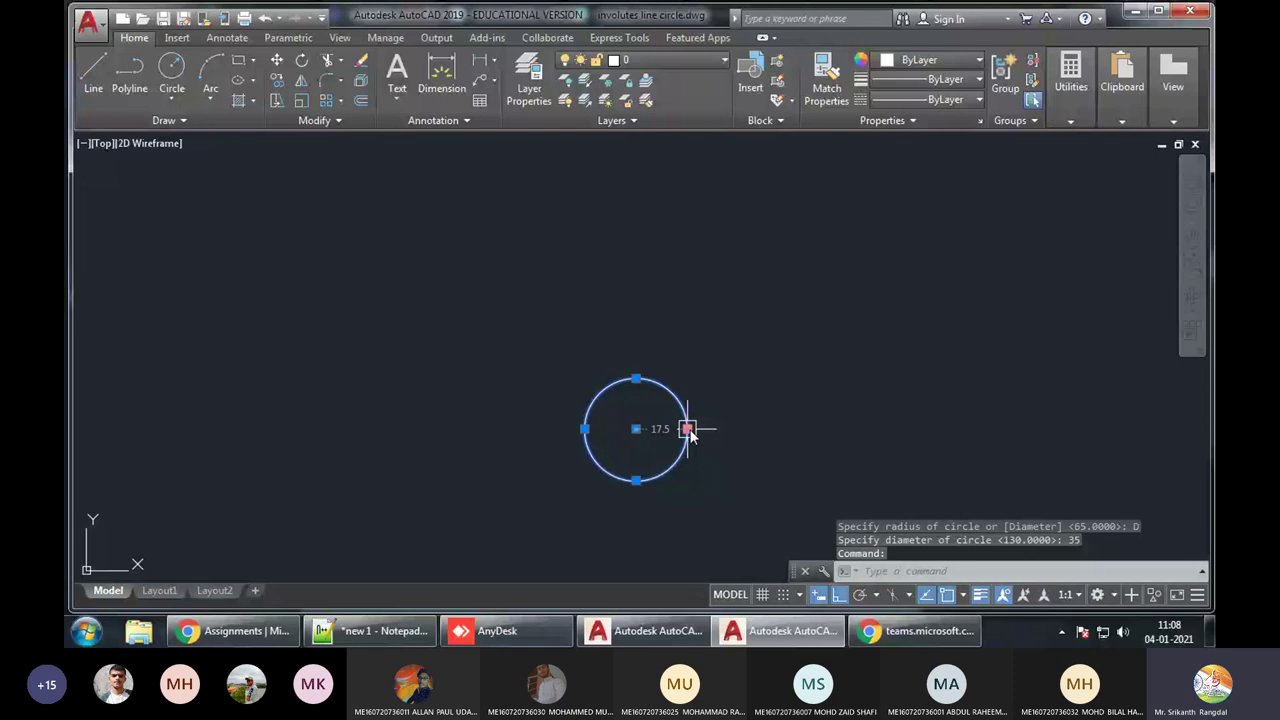
{"action": "scroll", "coordinate": [690, 478], "scroll_direction": "down", "scroll_amount": 2}
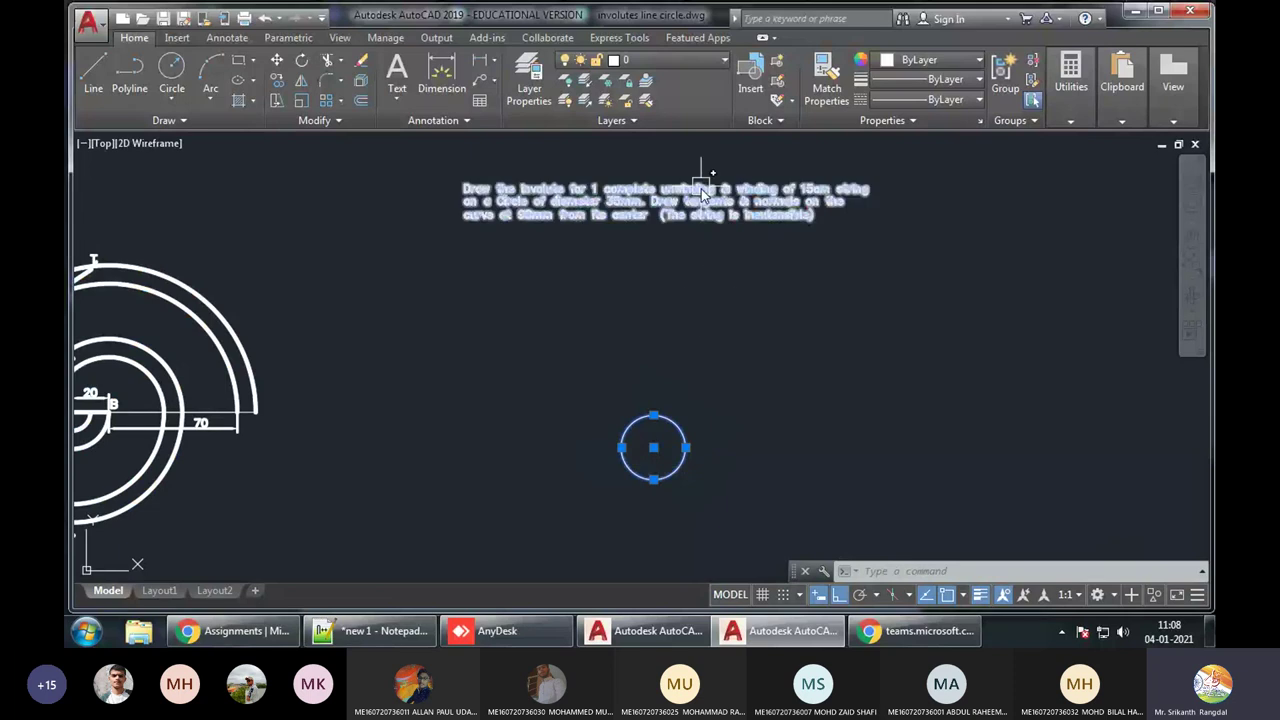
{"action": "scroll", "coordinate": [665, 205], "scroll_direction": "up", "scroll_amount": 2}
{"action": "scroll", "coordinate": [665, 205], "scroll_direction": "up", "scroll_amount": 1}
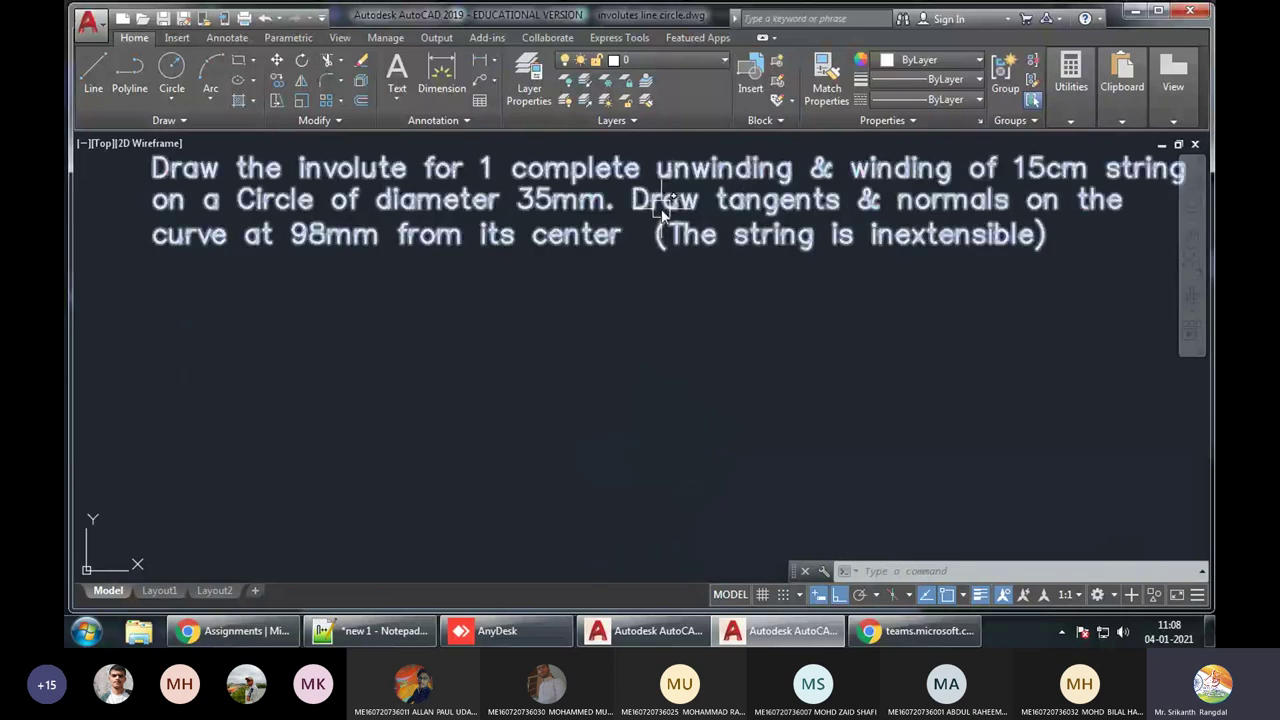
{"action": "key", "text": "Escape"}
{"action": "scroll", "coordinate": [662, 212], "scroll_direction": "down", "scroll_amount": 2}
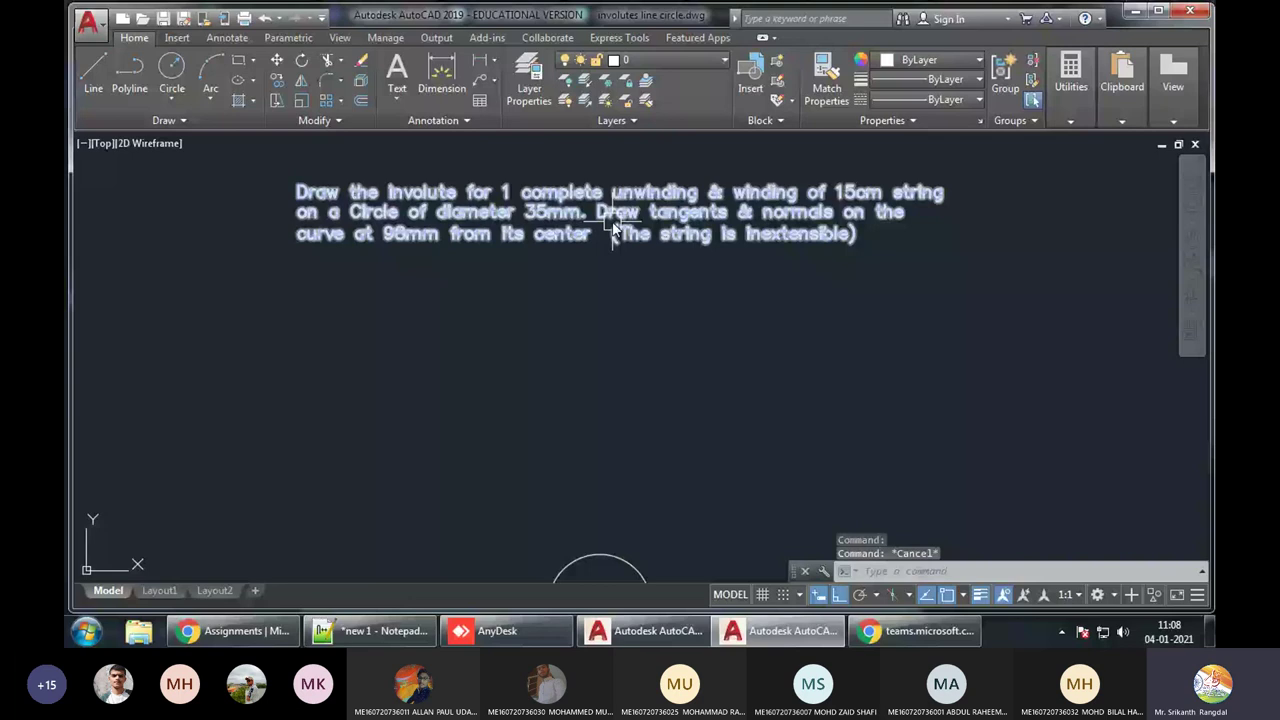
{"action": "mouse_move", "coordinate": [743, 383]}
{"action": "middle_mouse_down"}
{"action": "mouse_move", "coordinate": [716, 373]}
{"action": "mouse_move", "coordinate": [723, 382]}
{"action": "middle_mouse_up"}
{"action": "key", "text": "Escape"}
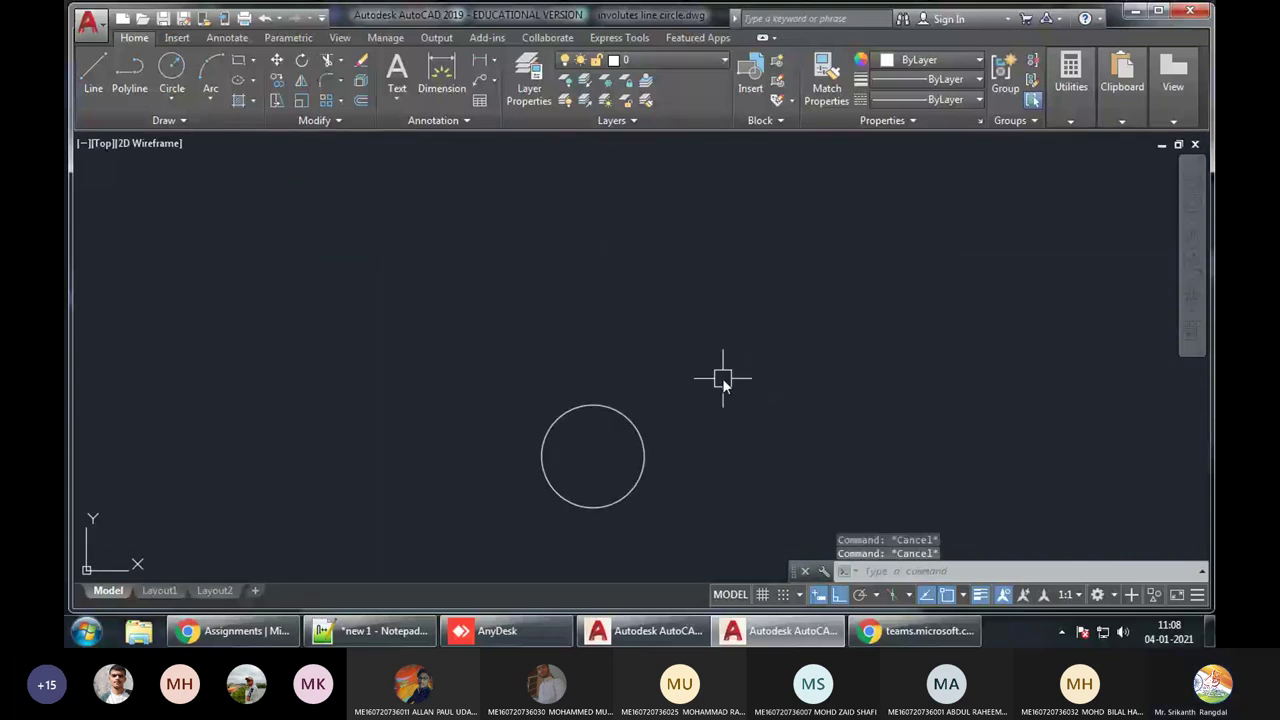
Draw a vertical line from the circle's centre down to its lowest quadrant point, continuing horizontally from there
{"action": "type", "text": "l"}
{"action": "key", "text": "Return"}
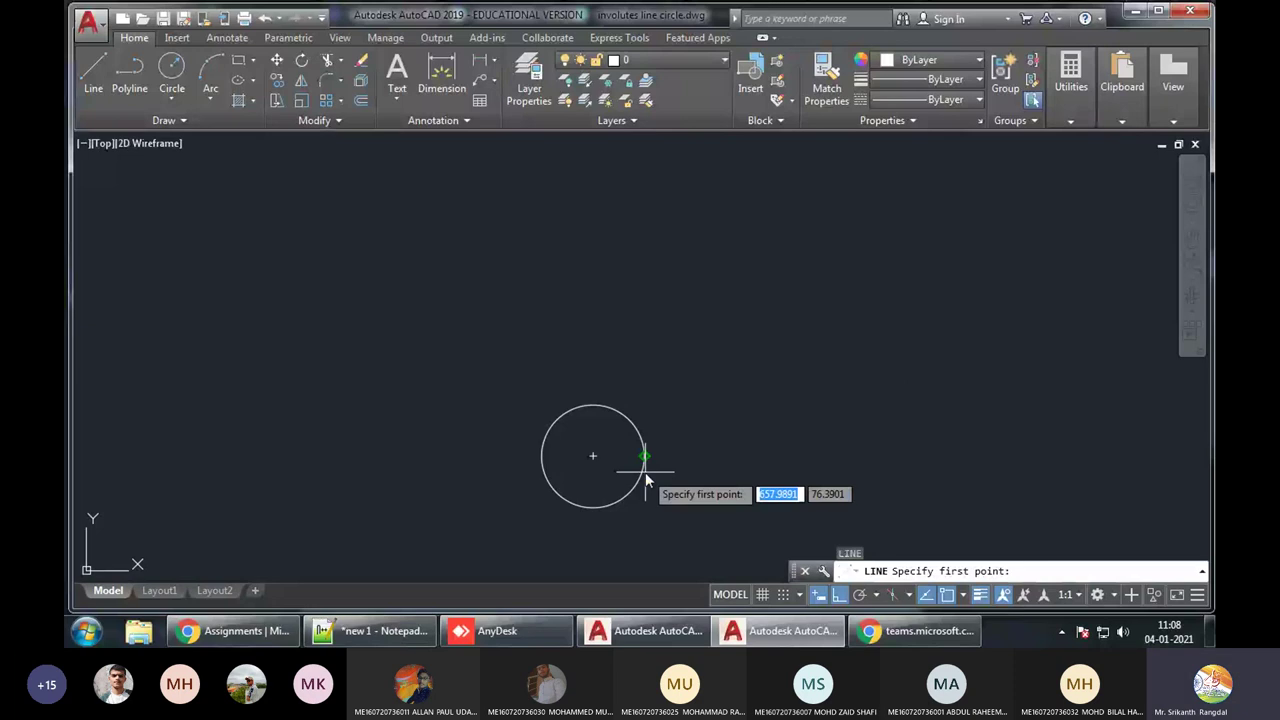
{"action": "left_click", "coordinate": [593, 457]}
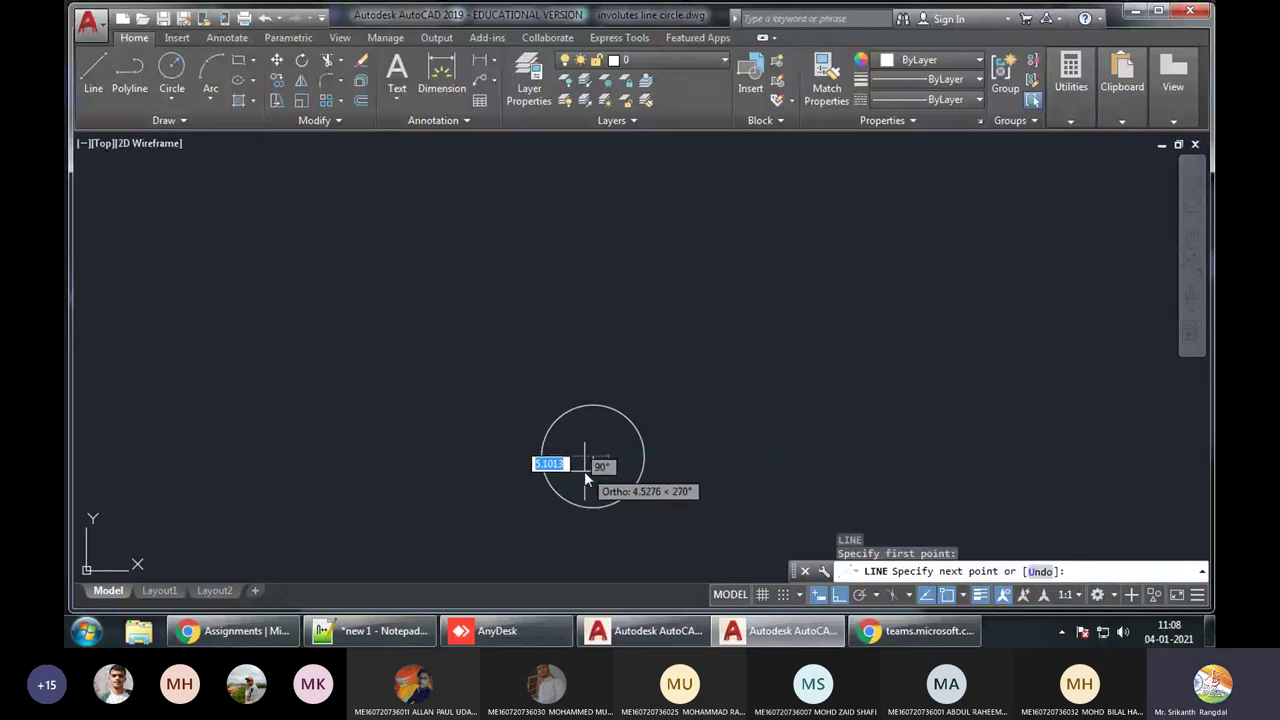
{"action": "left_click", "coordinate": [593, 508]}
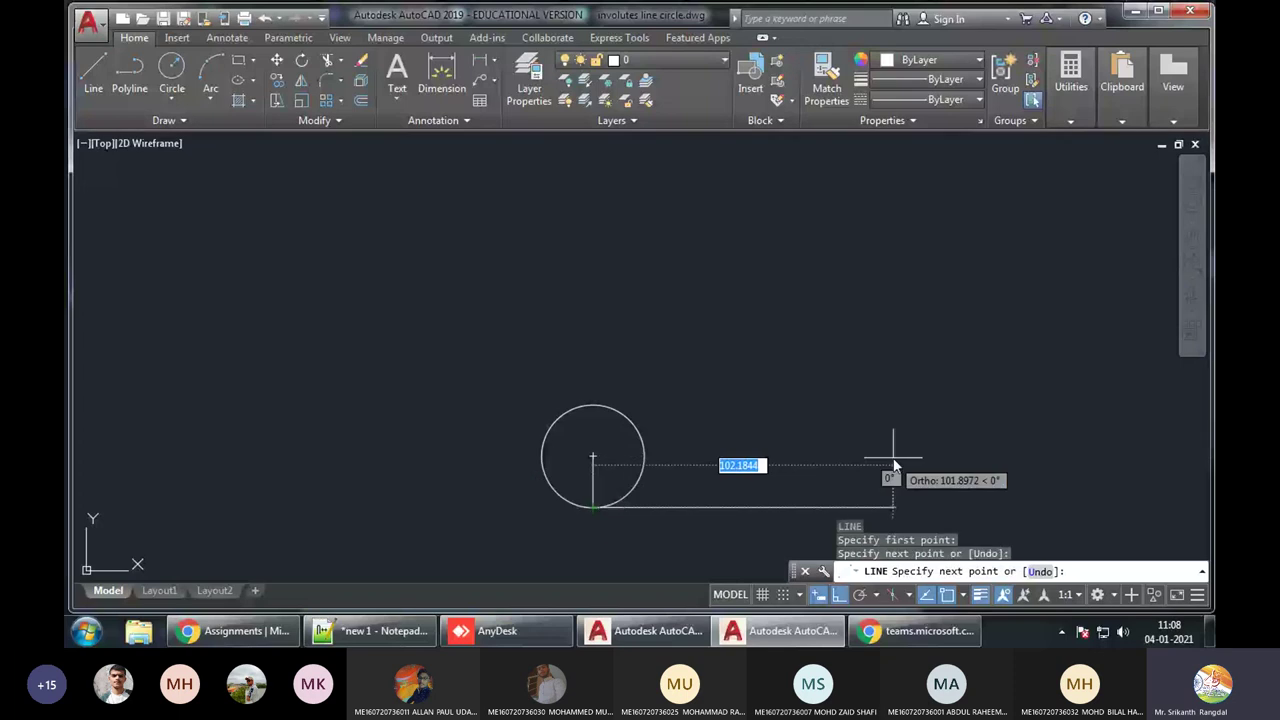
{"action": "middle_click_drag", "start_coordinate": [872, 463], "coordinate": [840, 397]}
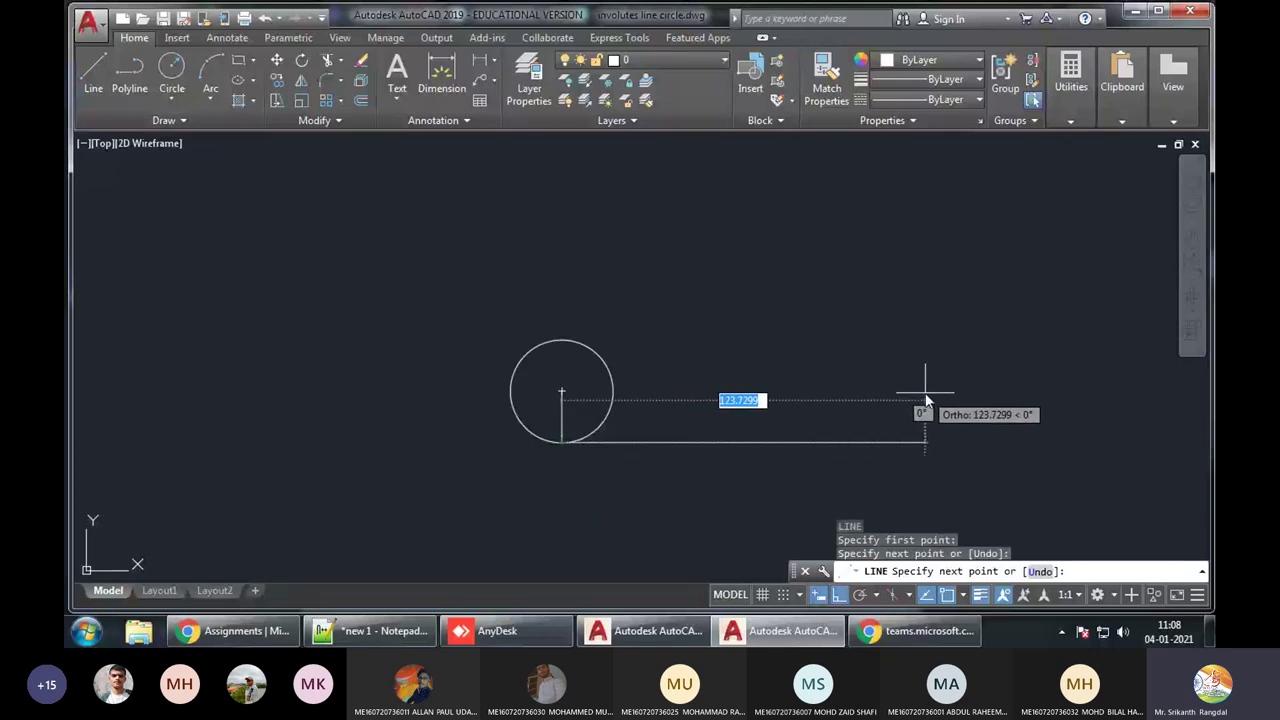
Open Calculator, move it beside the circle and compute the circle's circumference as 3.14 × 35
{"action": "key", "text": "super"}
{"action": "type", "text": "cal"}
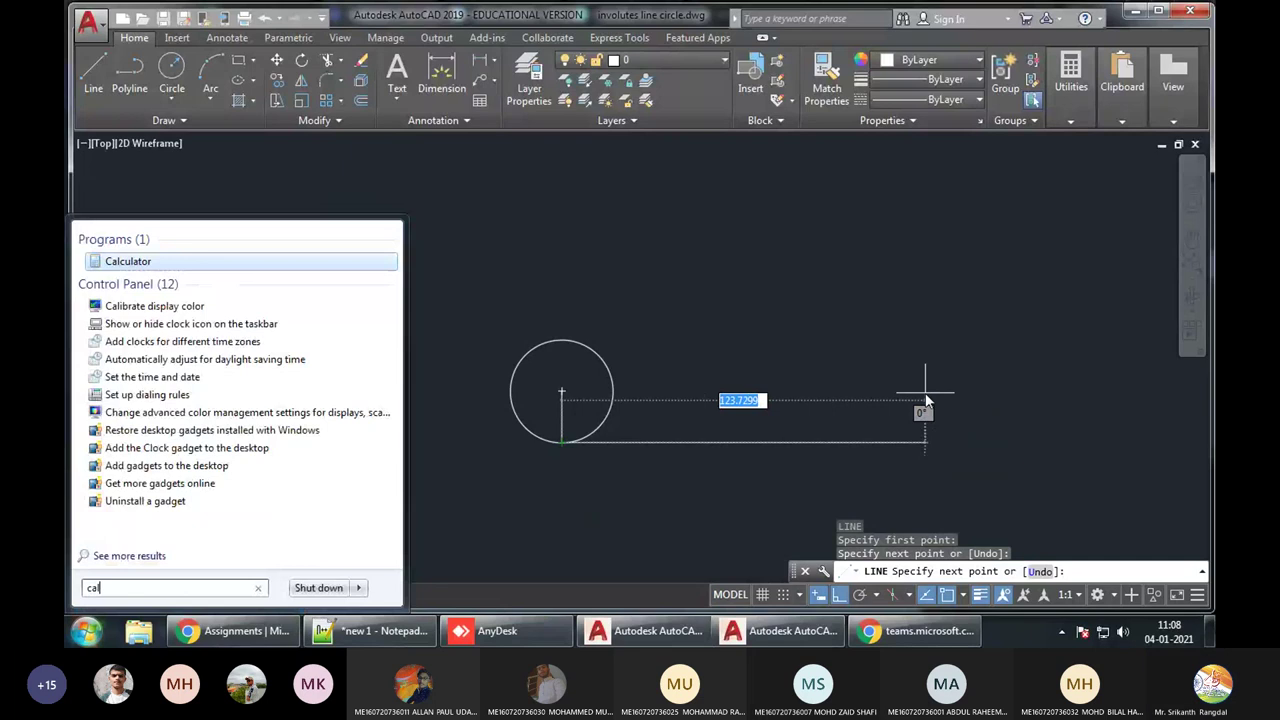
{"action": "key", "text": "Return"}
{"action": "left_click_drag", "start_coordinate": [1000, 180], "coordinate": [294, 180]}
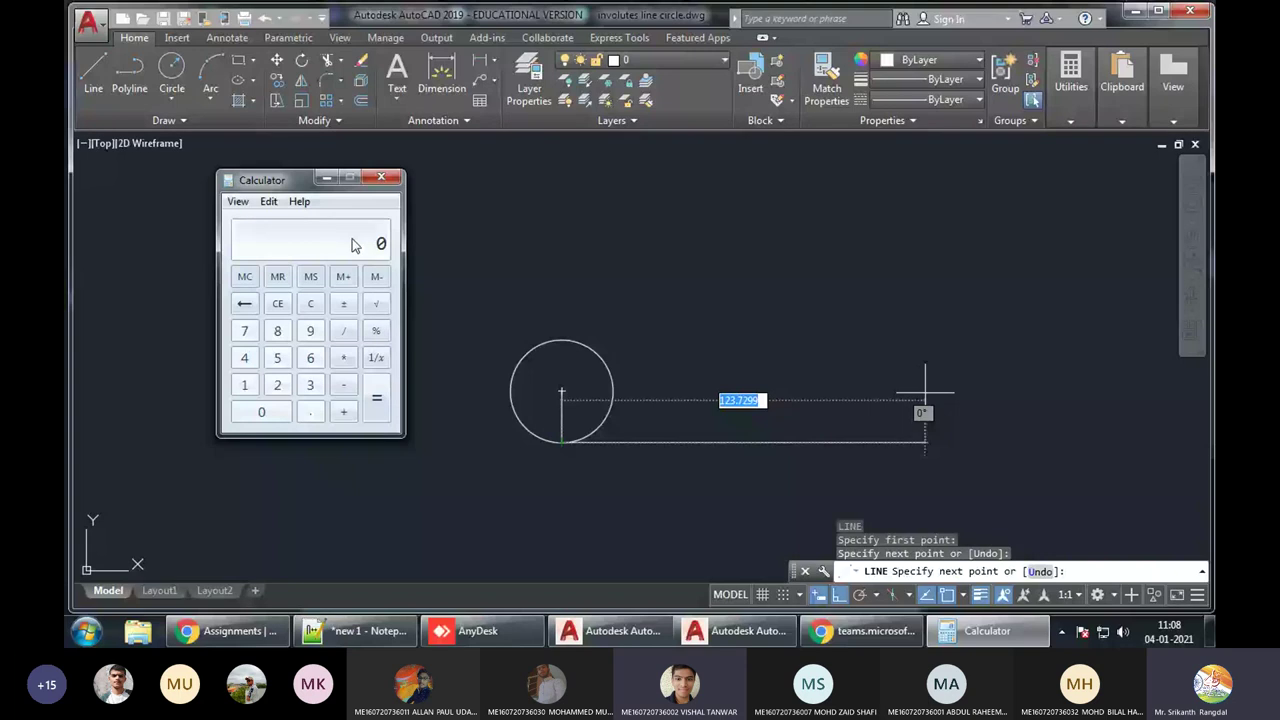
{"action": "key", "text": "3"}
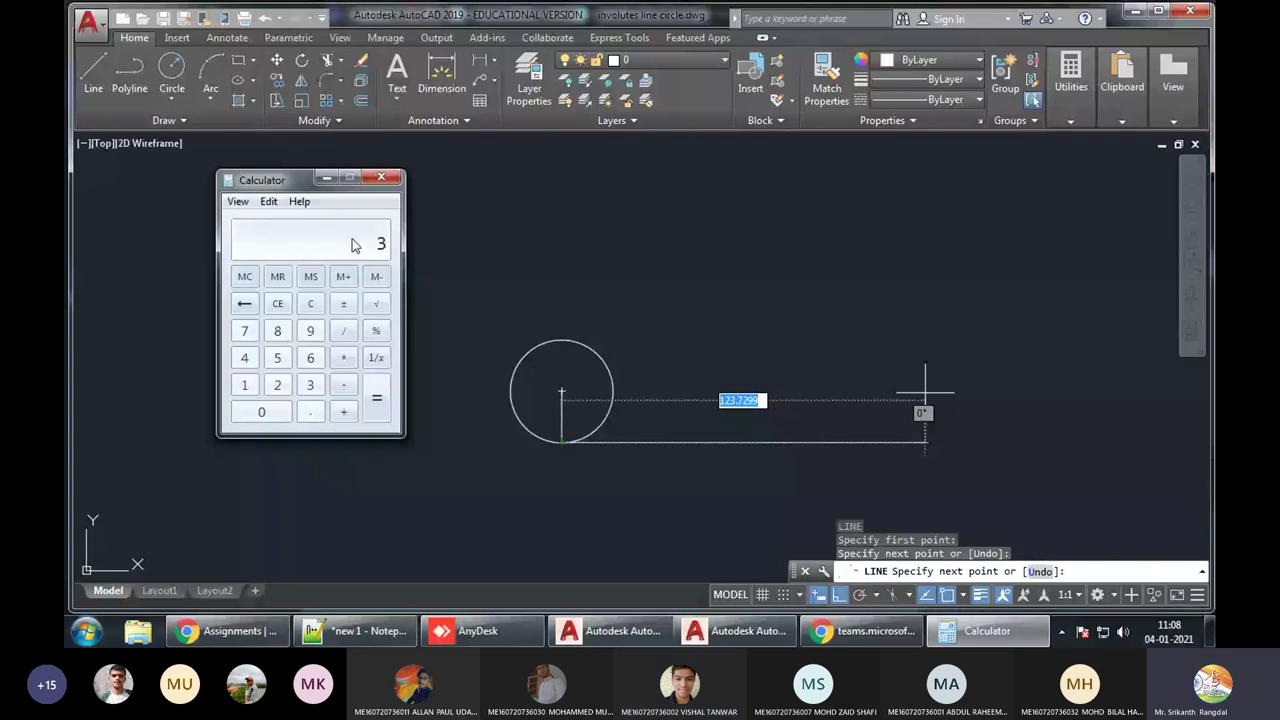
{"action": "key", "text": "period"}
{"action": "type", "text": "14 "}
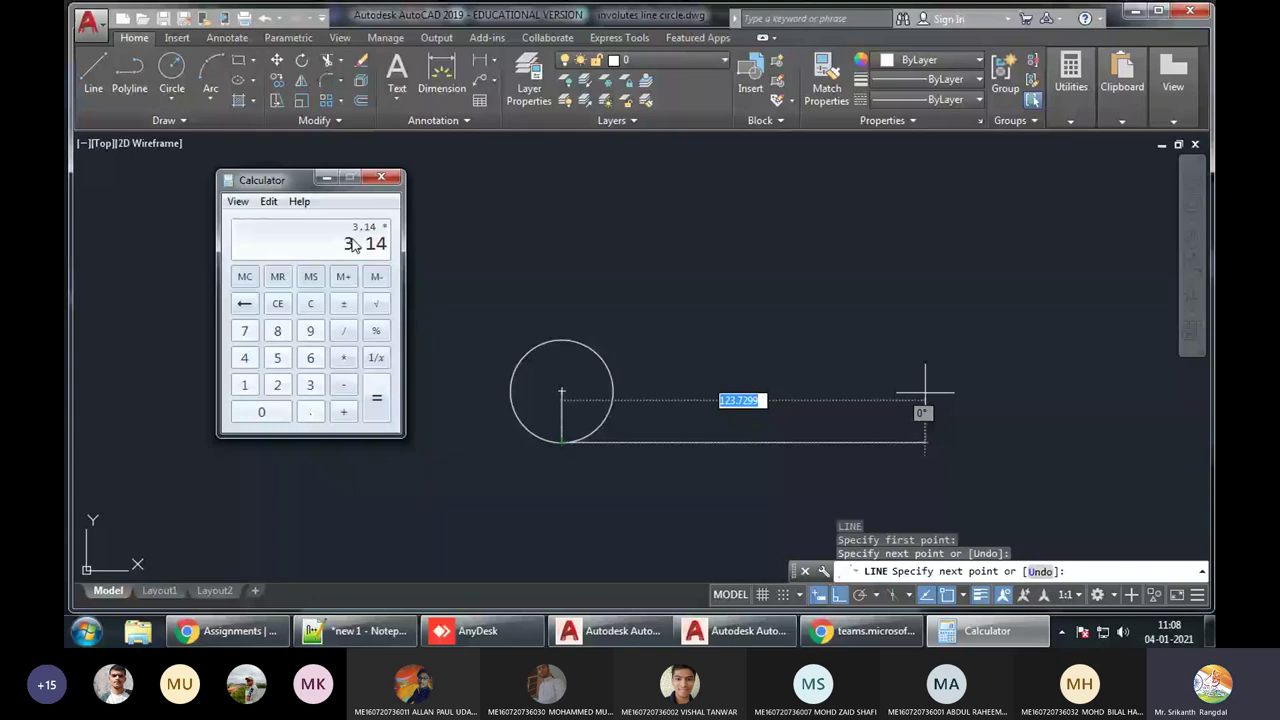
{"action": "type", "text": "* 35"}
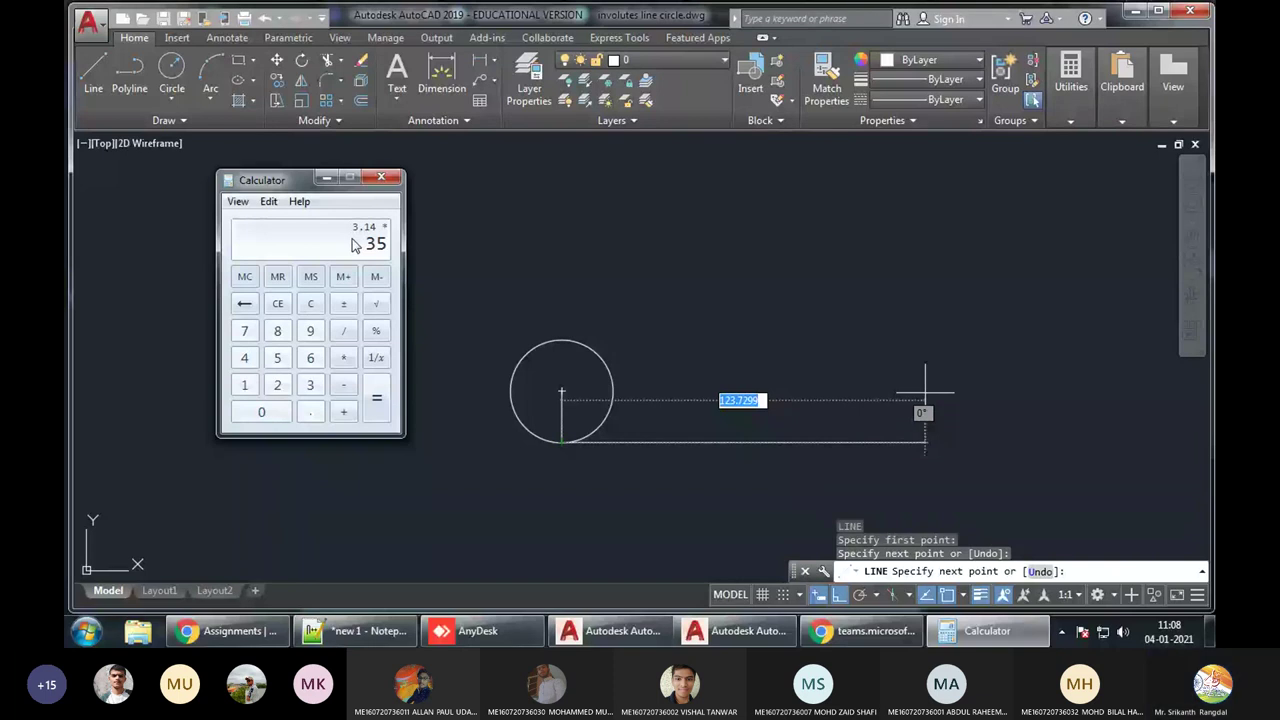
{"action": "key", "text": "Return"}
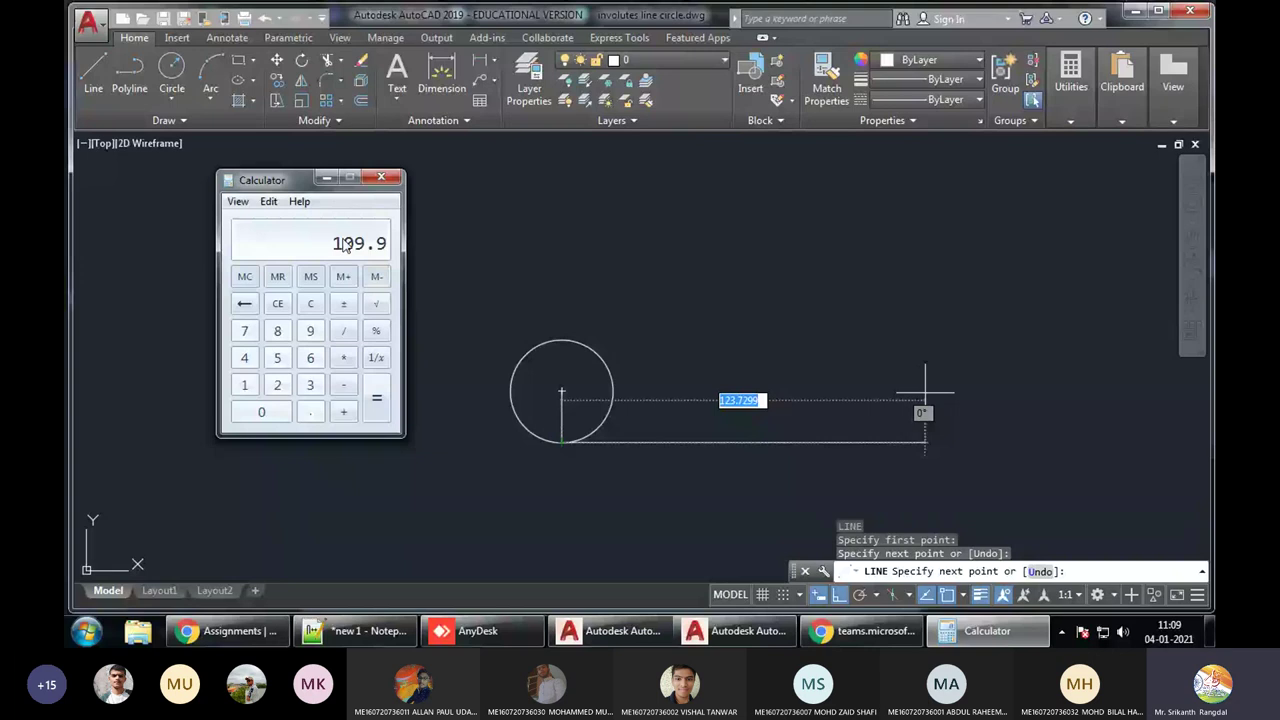
Finish the horizontal line from the circle's lowest point with a length of 110 mm
{"action": "left_click", "coordinate": [692, 343]}
{"action": "type", "text": "110"}
{"action": "key", "text": "Return"}
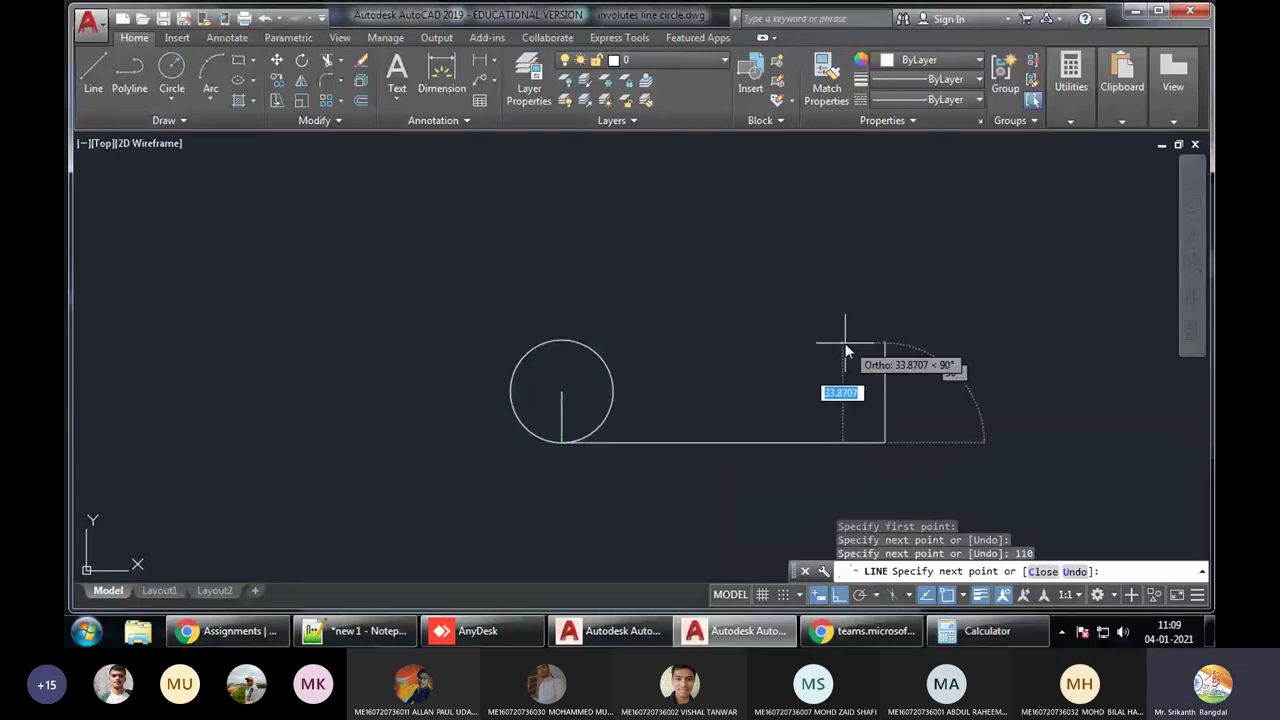
{"action": "key", "text": "Escape"}
Add a linear dimension to the horizontal tangent line, placed just below it
{"action": "left_click", "coordinate": [786, 441]}
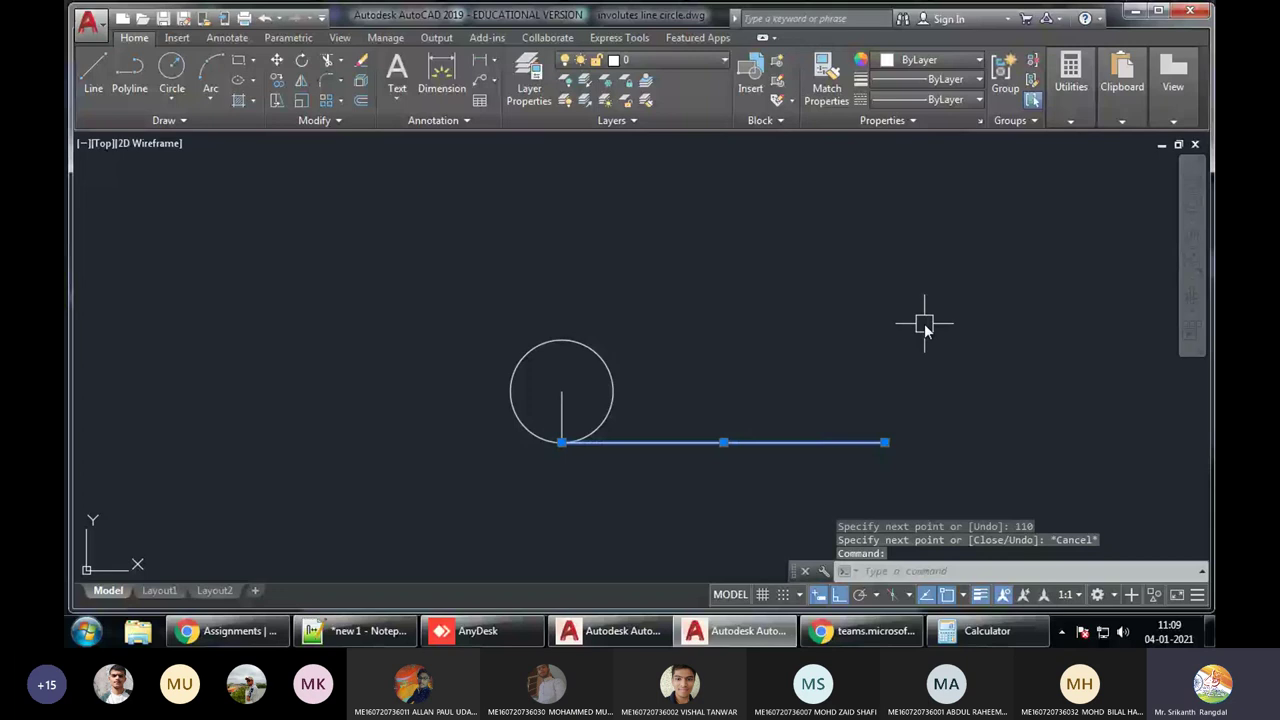
{"action": "left_click", "coordinate": [480, 60]}
{"action": "key", "text": "Return"}
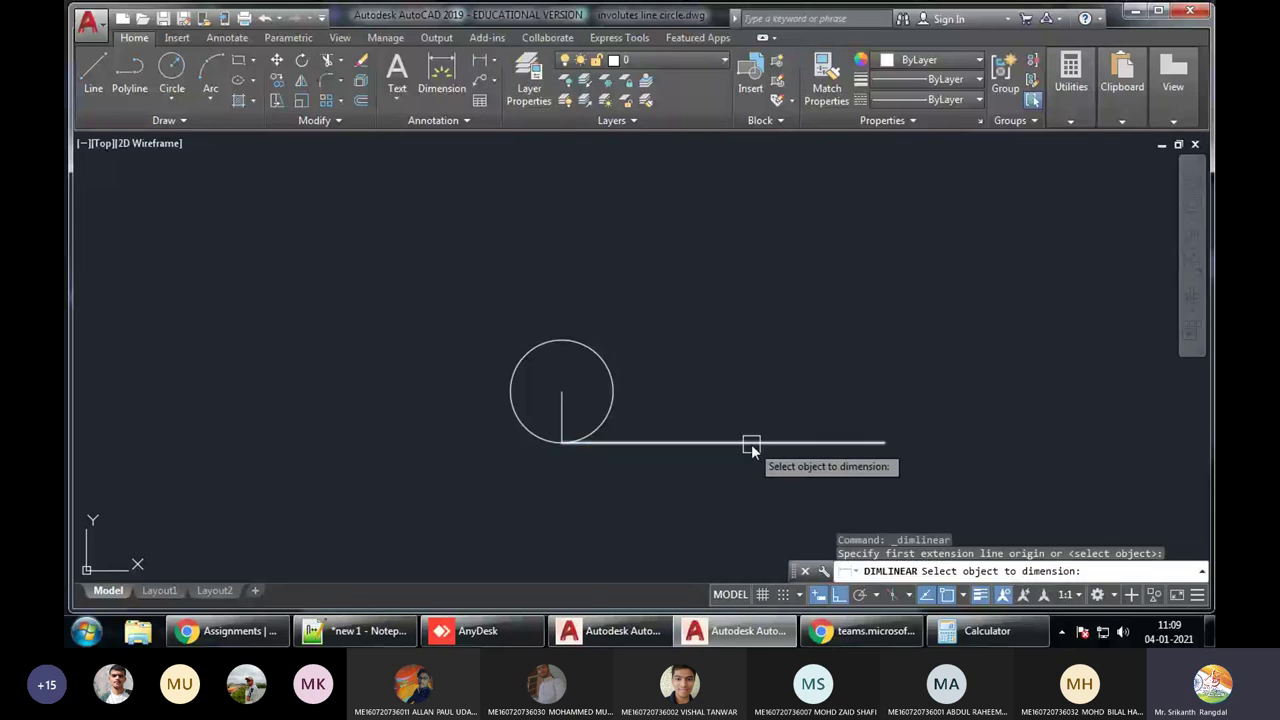
{"action": "left_click", "coordinate": [745, 442]}
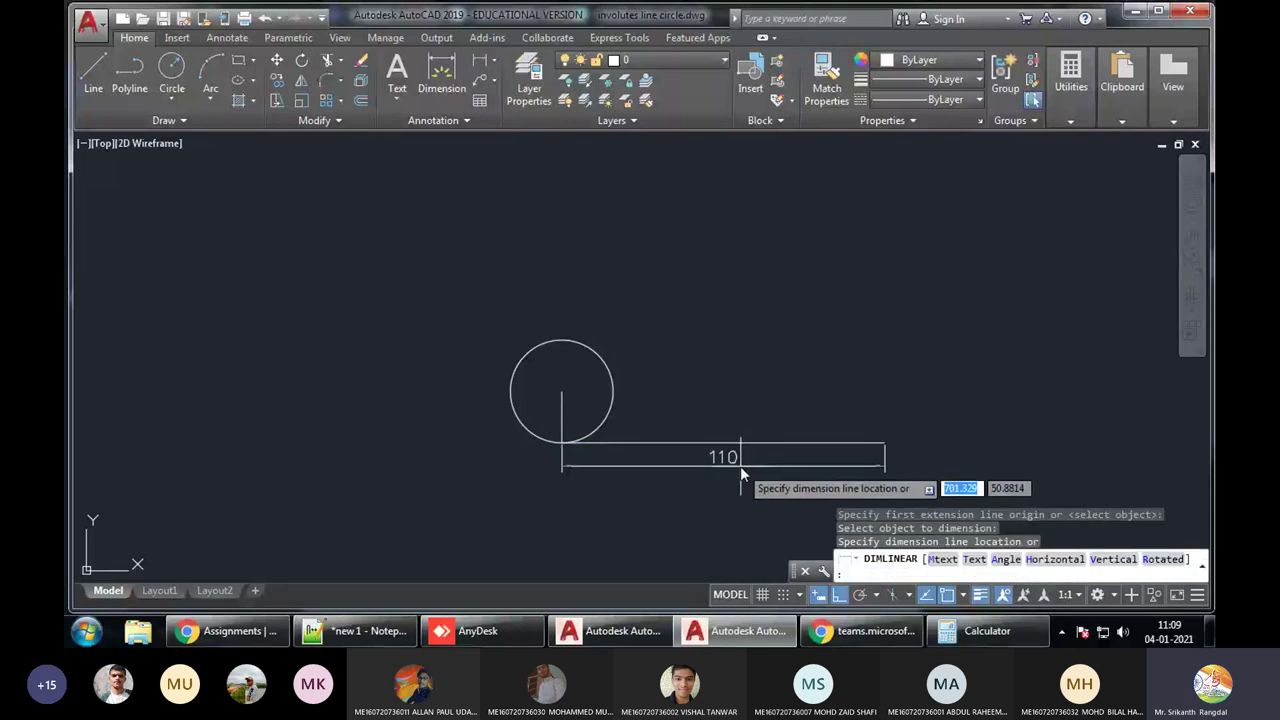
{"action": "left_click", "coordinate": [740, 466]}
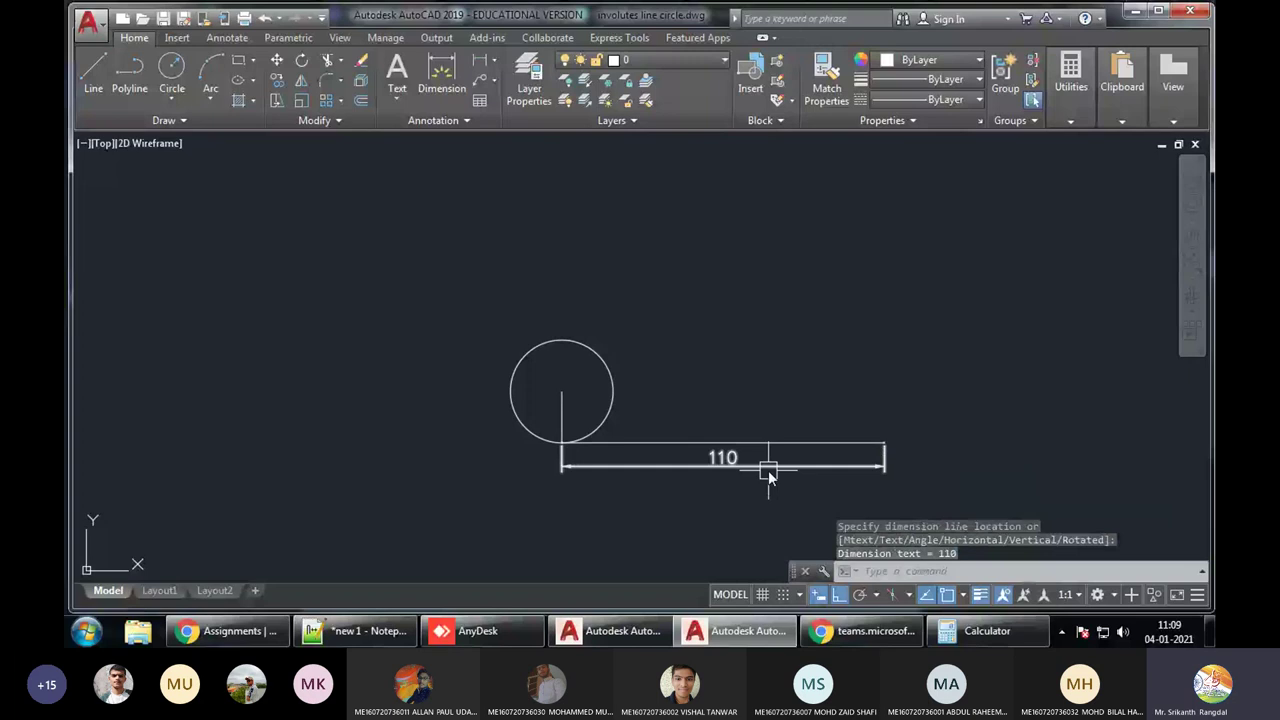
Add a diameter dimension to the circle, with its text outside at the upper left
{"action": "left_click", "coordinate": [481, 80]}
{"action": "left_click", "coordinate": [505, 257]}
{"action": "left_click", "coordinate": [526, 354]}
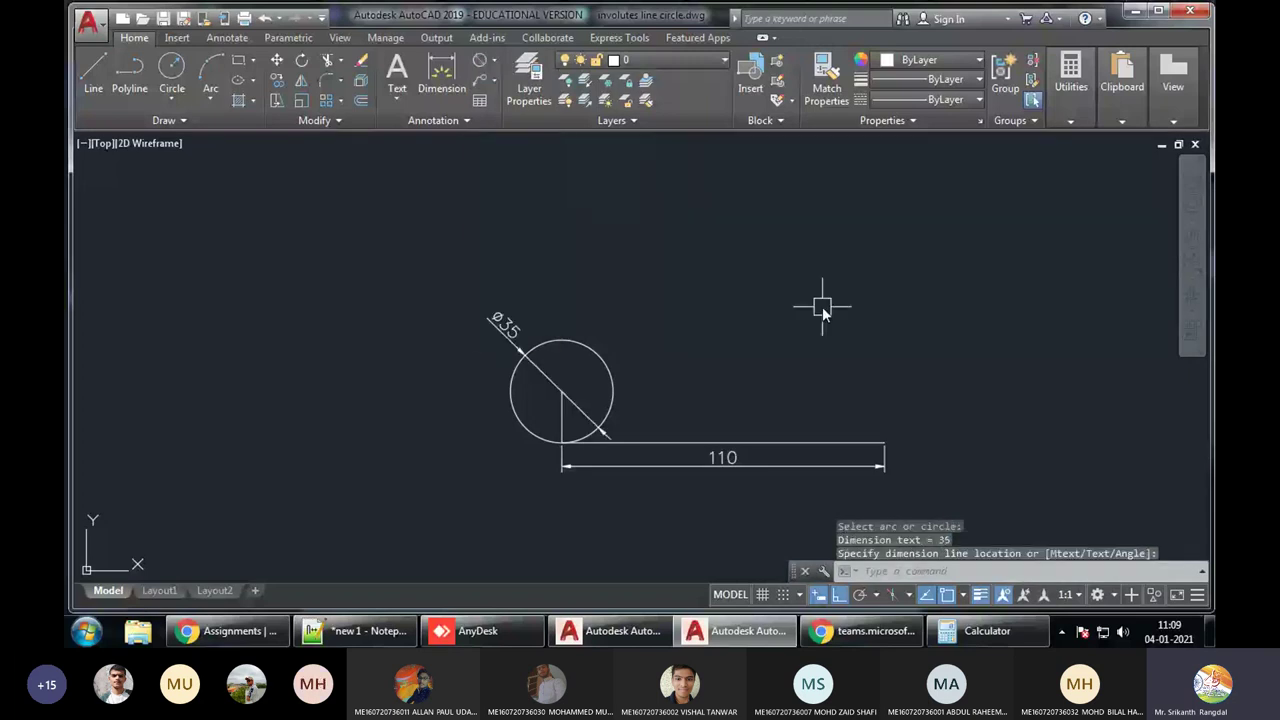
Divide the horizontal tangent line into 12 equal segments with the Divide command
{"action": "left_click", "coordinate": [803, 446]}
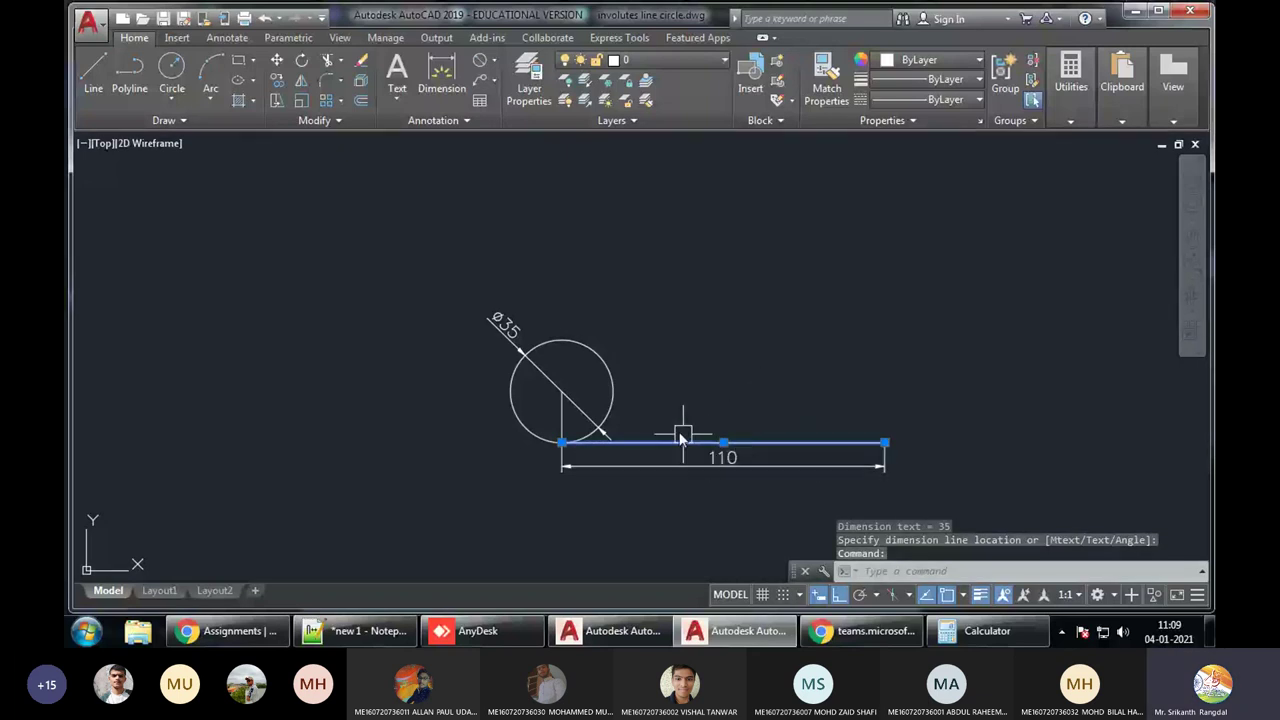
{"action": "scroll", "coordinate": [705, 428], "scroll_direction": "up", "scroll_amount": 2}
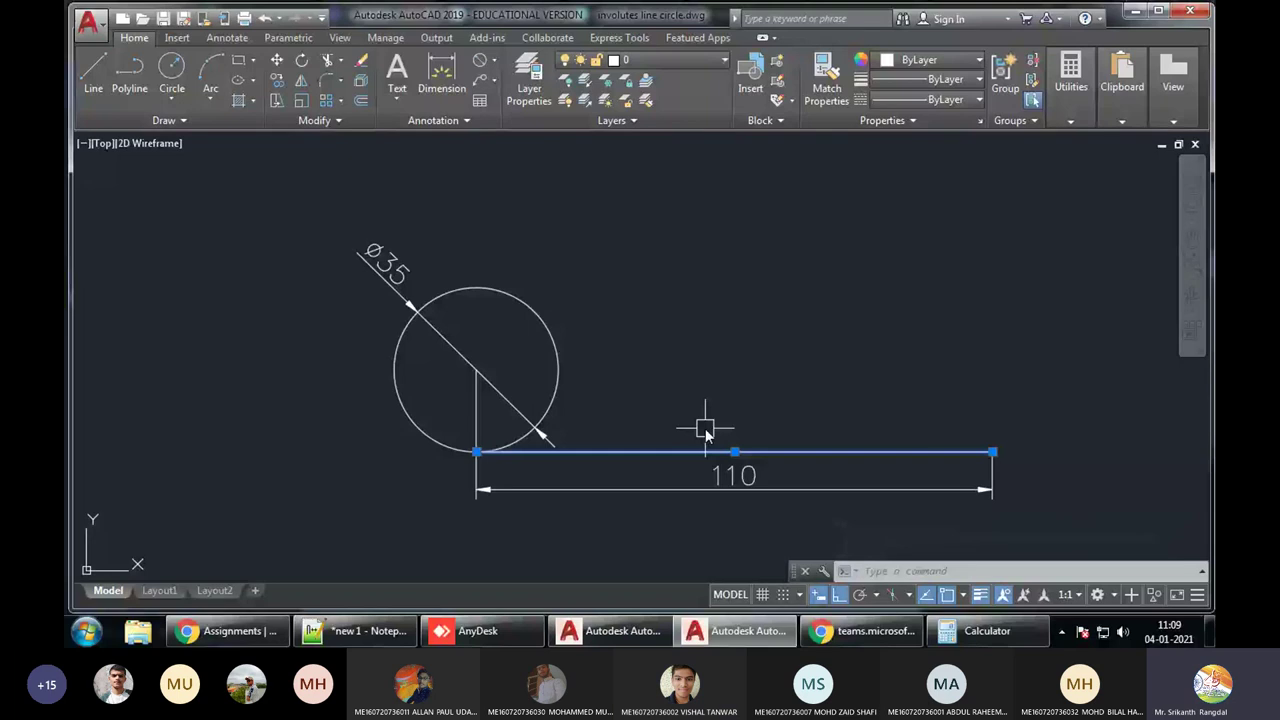
{"action": "key", "text": "Escape"}
{"action": "key", "text": "Escape"}
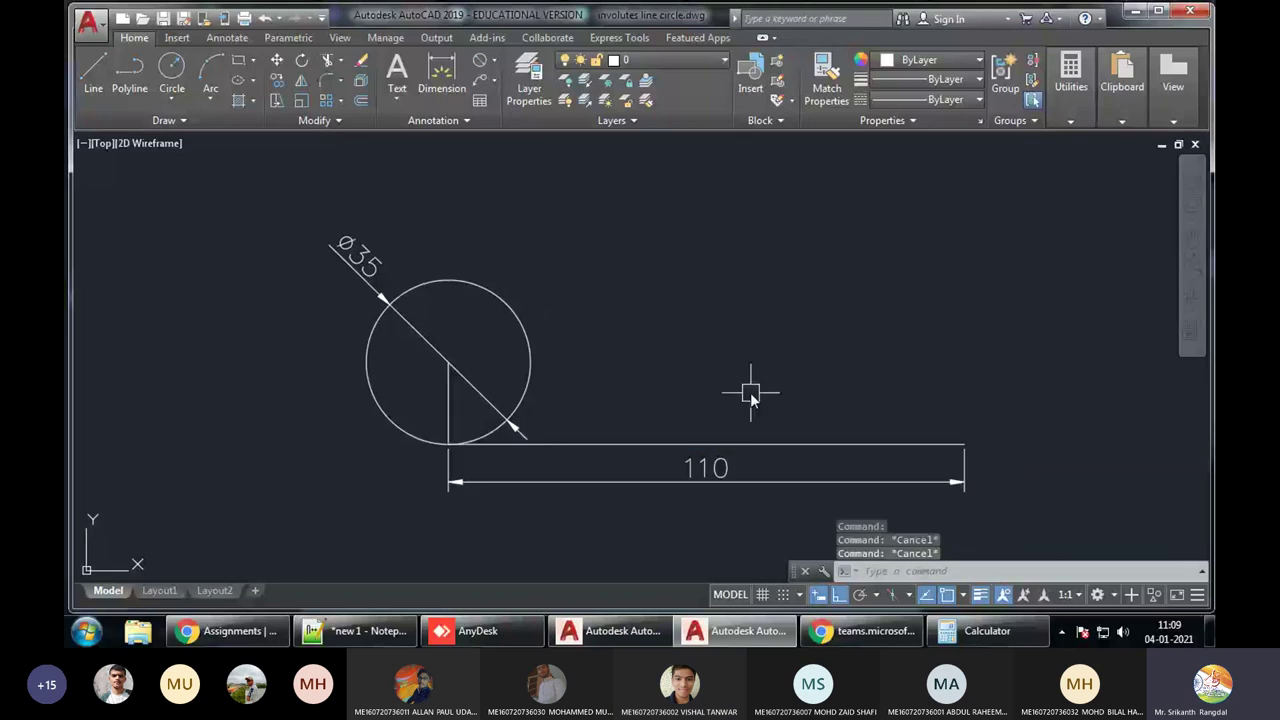
{"action": "type", "text": "DI"}
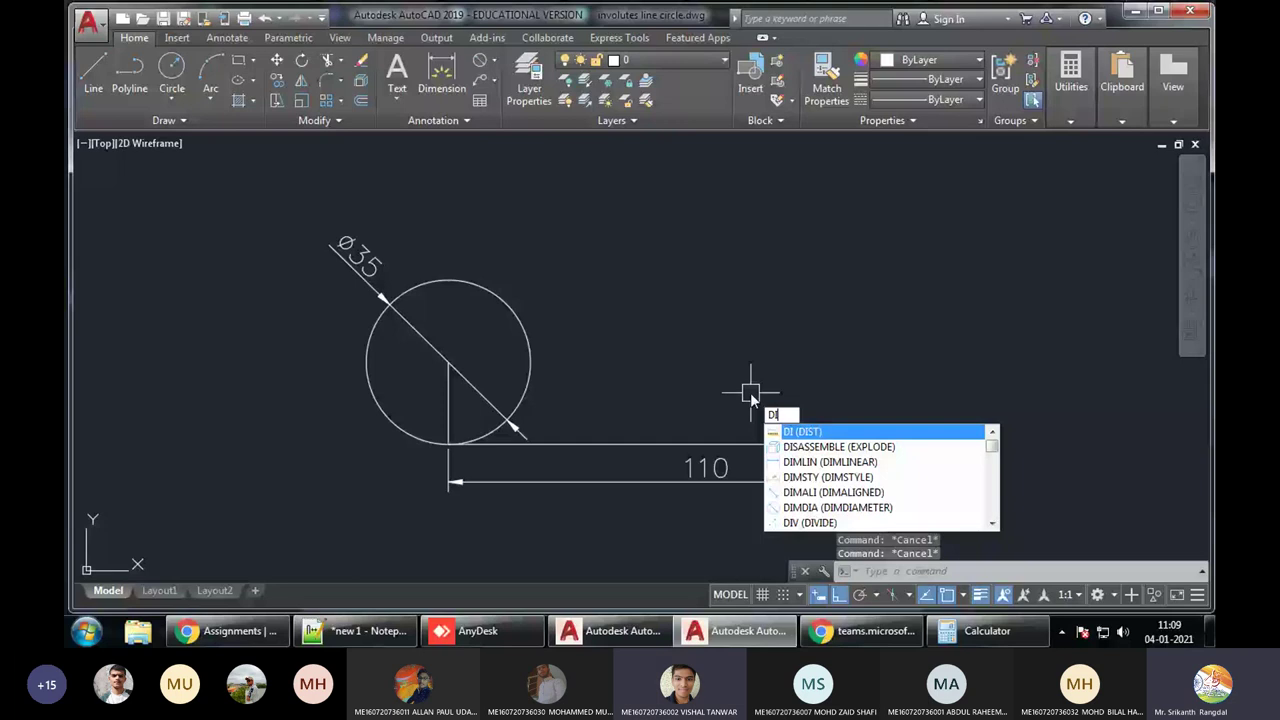
{"action": "type", "text": "V"}
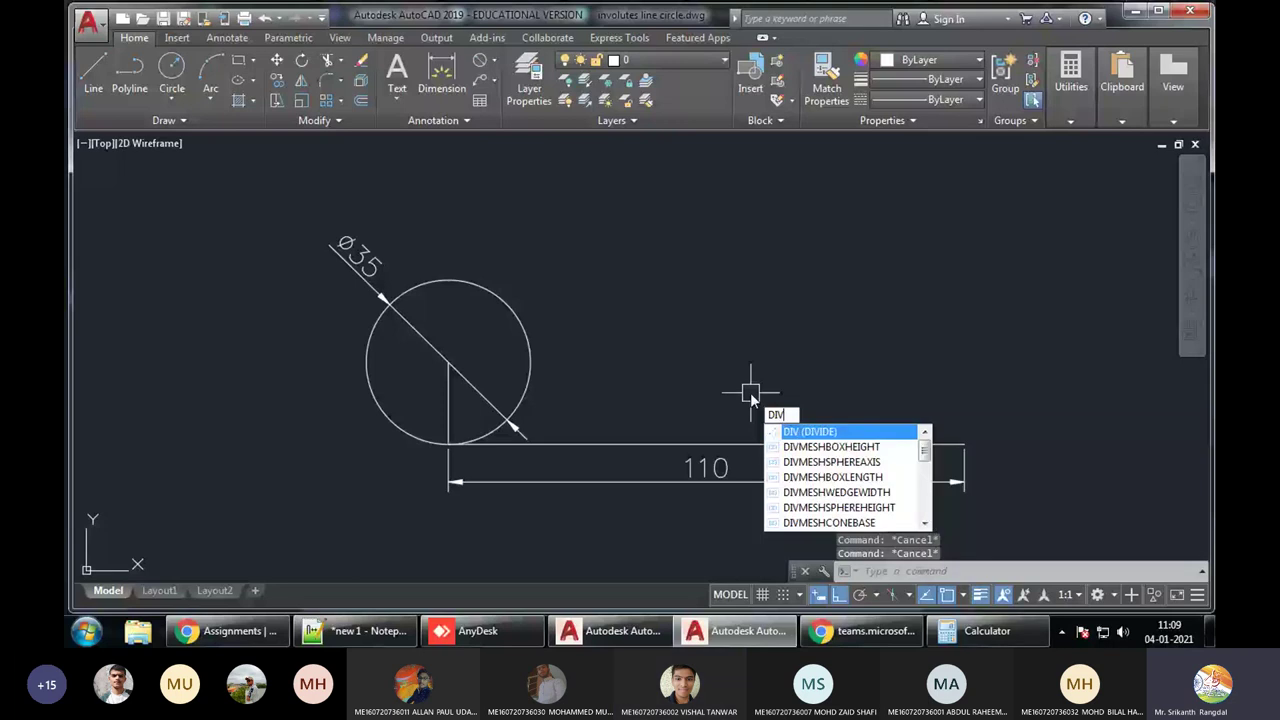
{"action": "key", "text": "Return"}
{"action": "left_click", "coordinate": [799, 438]}
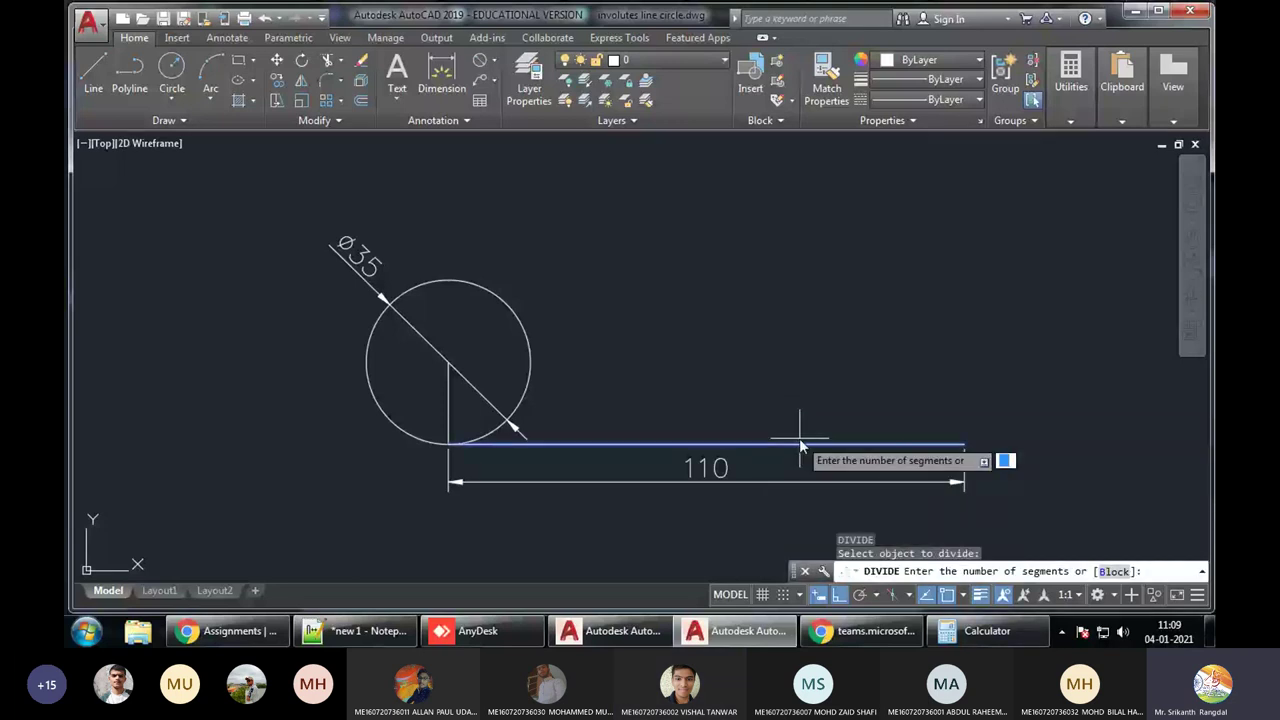
{"action": "type", "text": "12"}
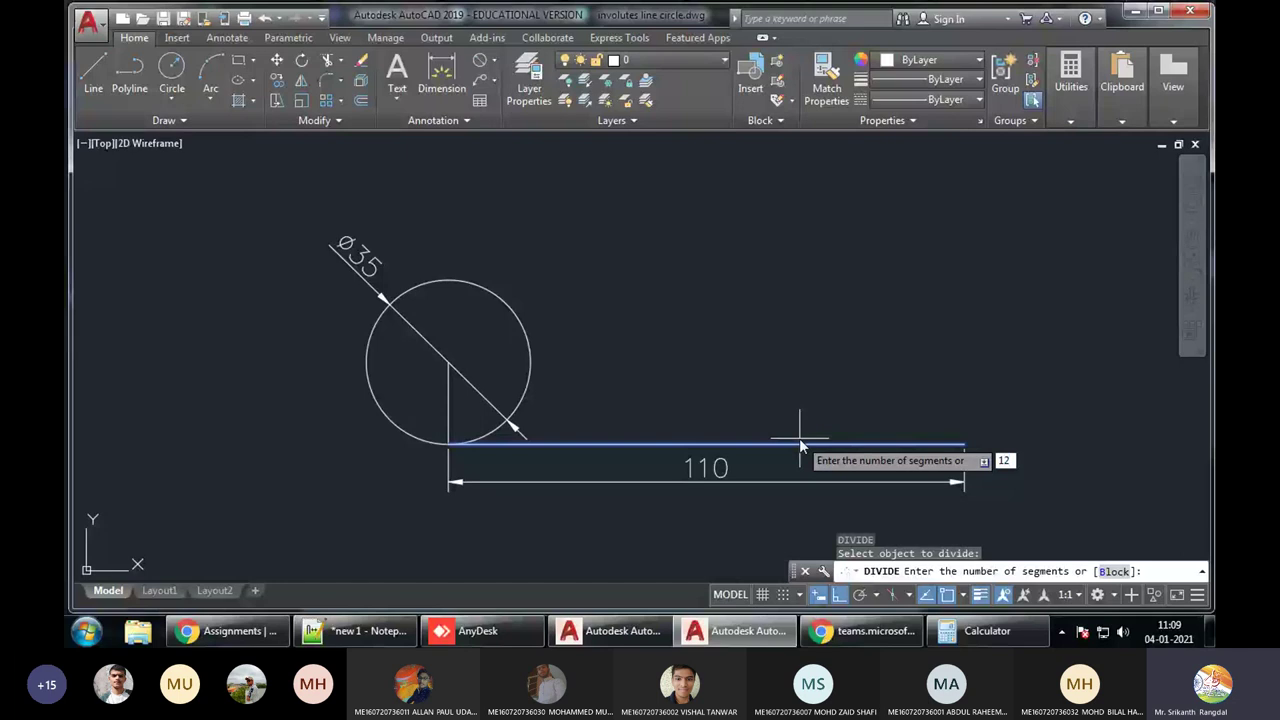
{"action": "key", "text": "Return"}
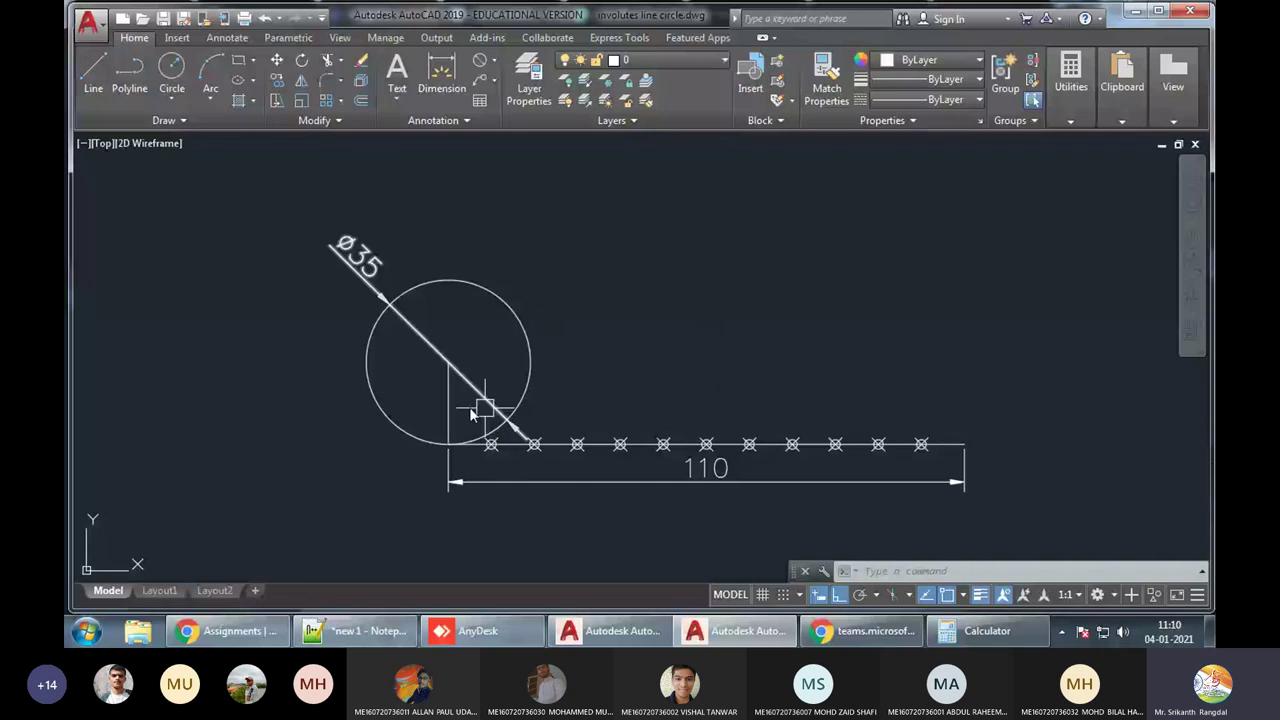
{"action": "left_click", "coordinate": [902, 449]}
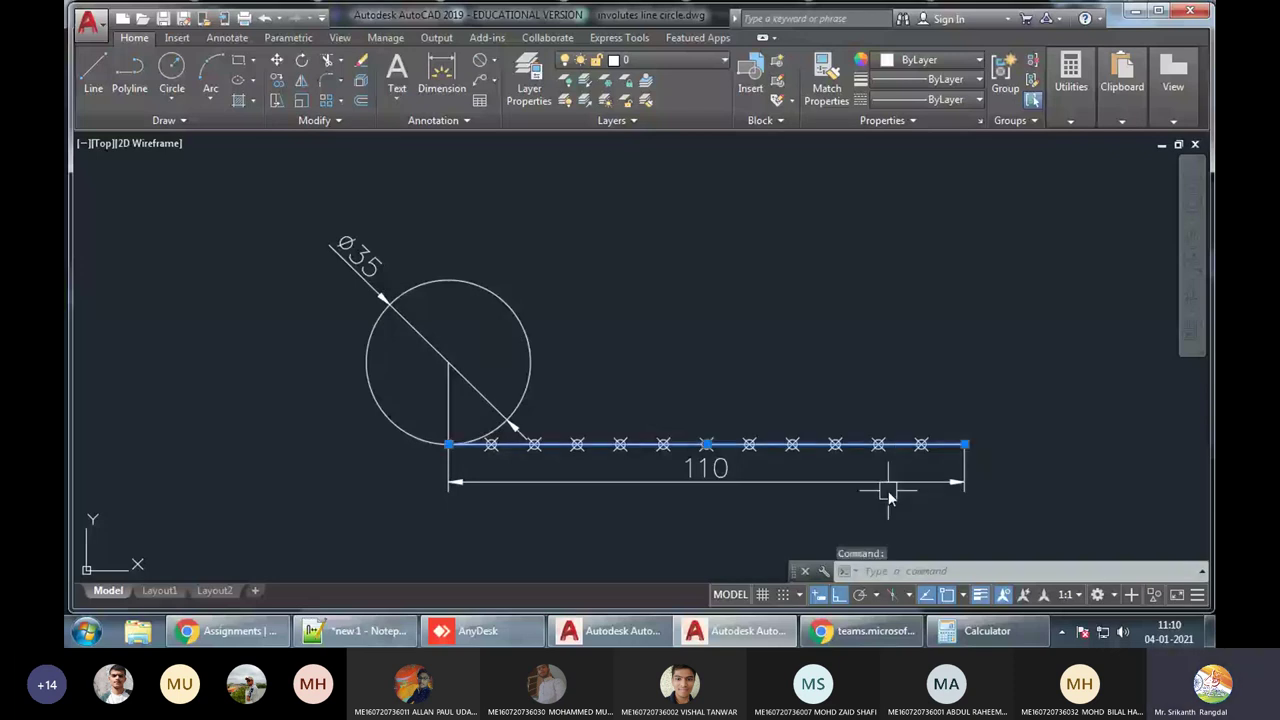
{"action": "key", "text": "Escape"}
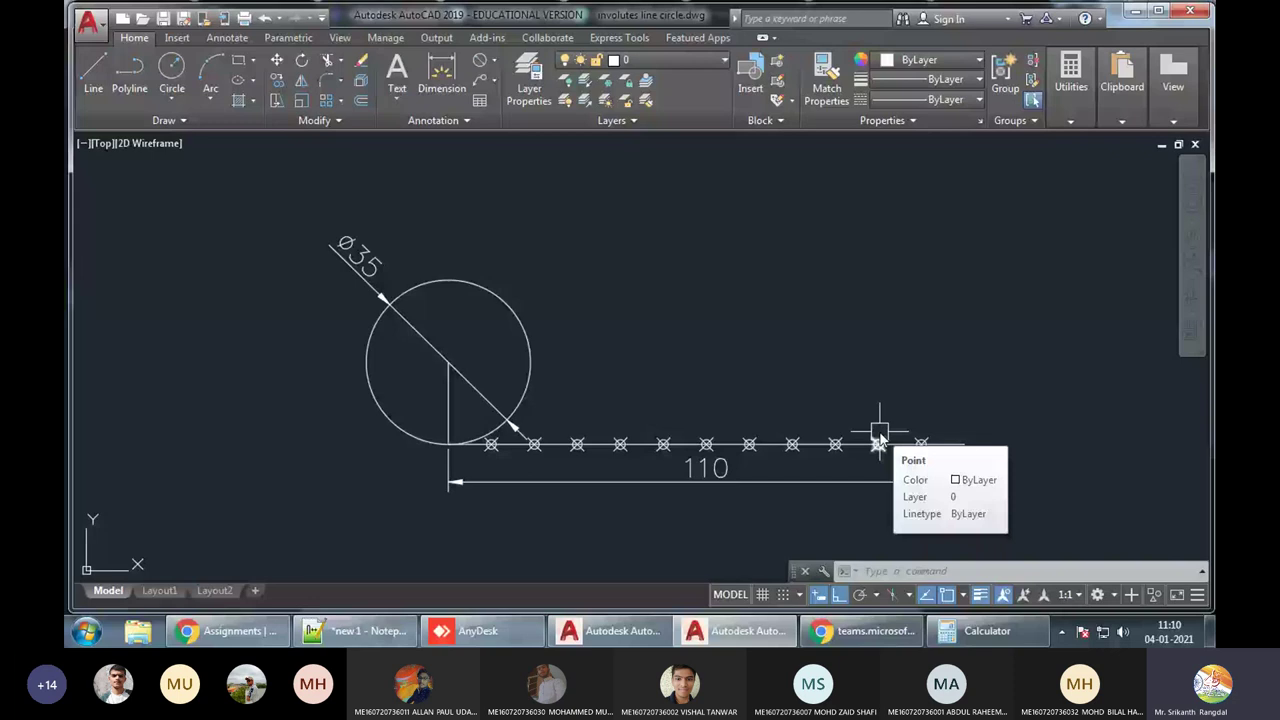
{"action": "scroll", "coordinate": [628, 444], "scroll_direction": "up", "scroll_amount": 4}
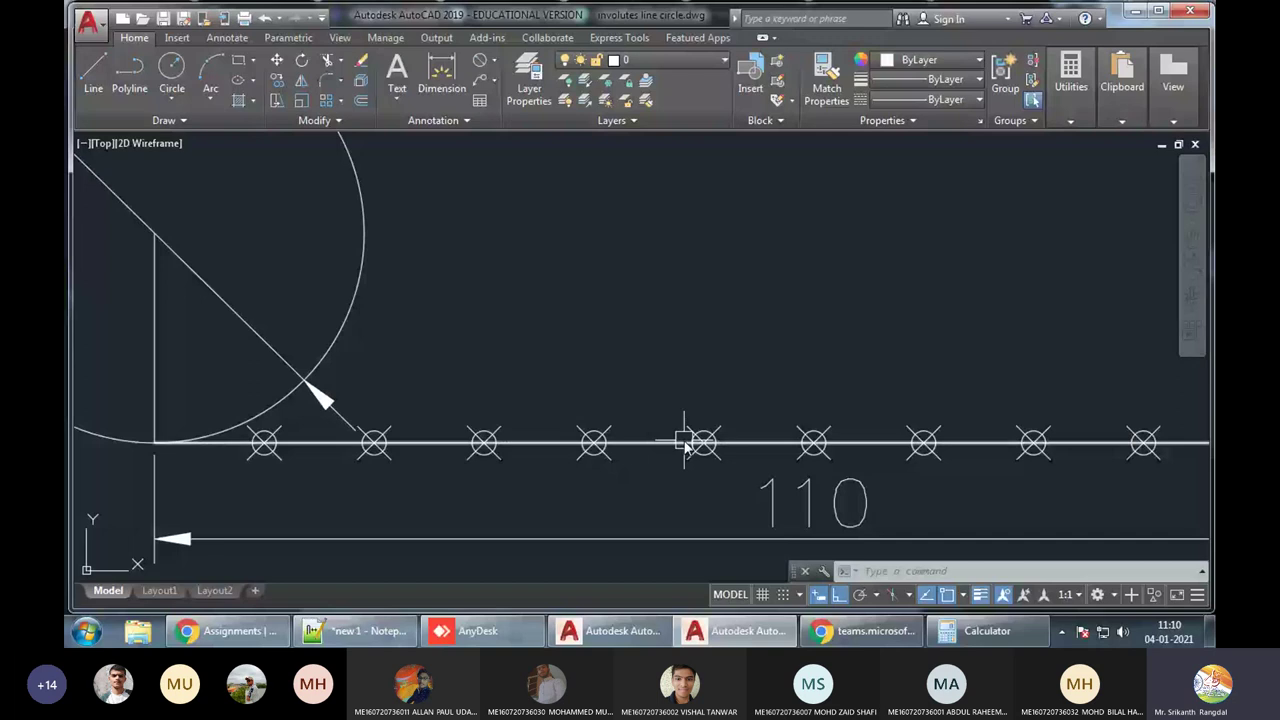
{"action": "scroll", "coordinate": [684, 443], "scroll_direction": "down", "scroll_amount": 4}
{"action": "scroll", "coordinate": [633, 438], "scroll_direction": "up", "scroll_amount": 2}
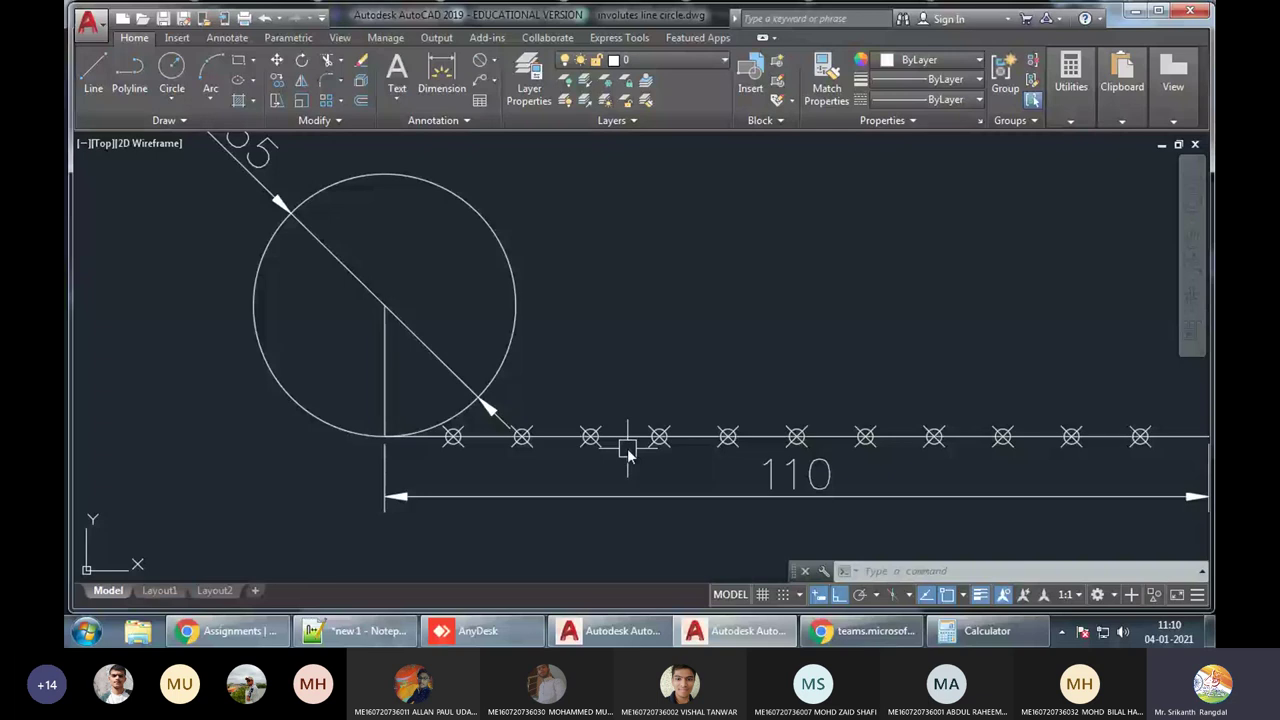
{"action": "scroll", "coordinate": [616, 395], "scroll_direction": "down", "scroll_amount": 2}
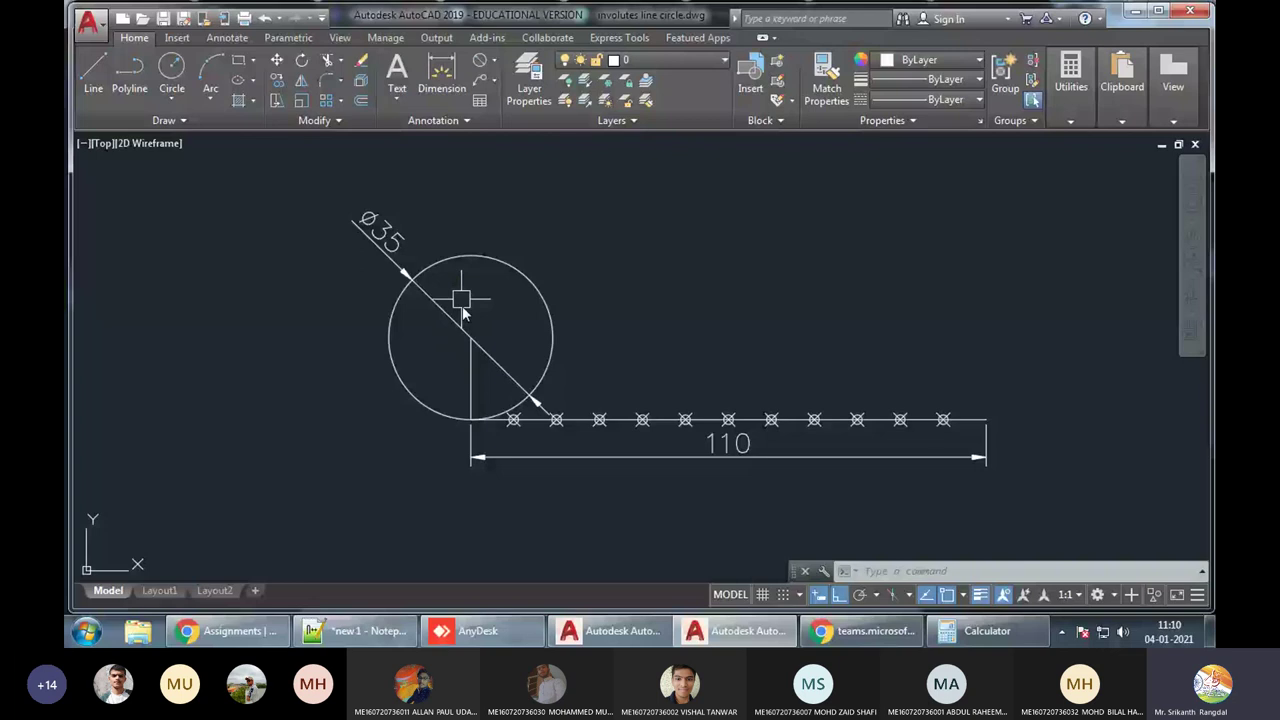
Create a polar array of the horizontal line, its division points and the vertical radius line about the circle's centre
{"action": "left_click", "coordinate": [435, 427]}
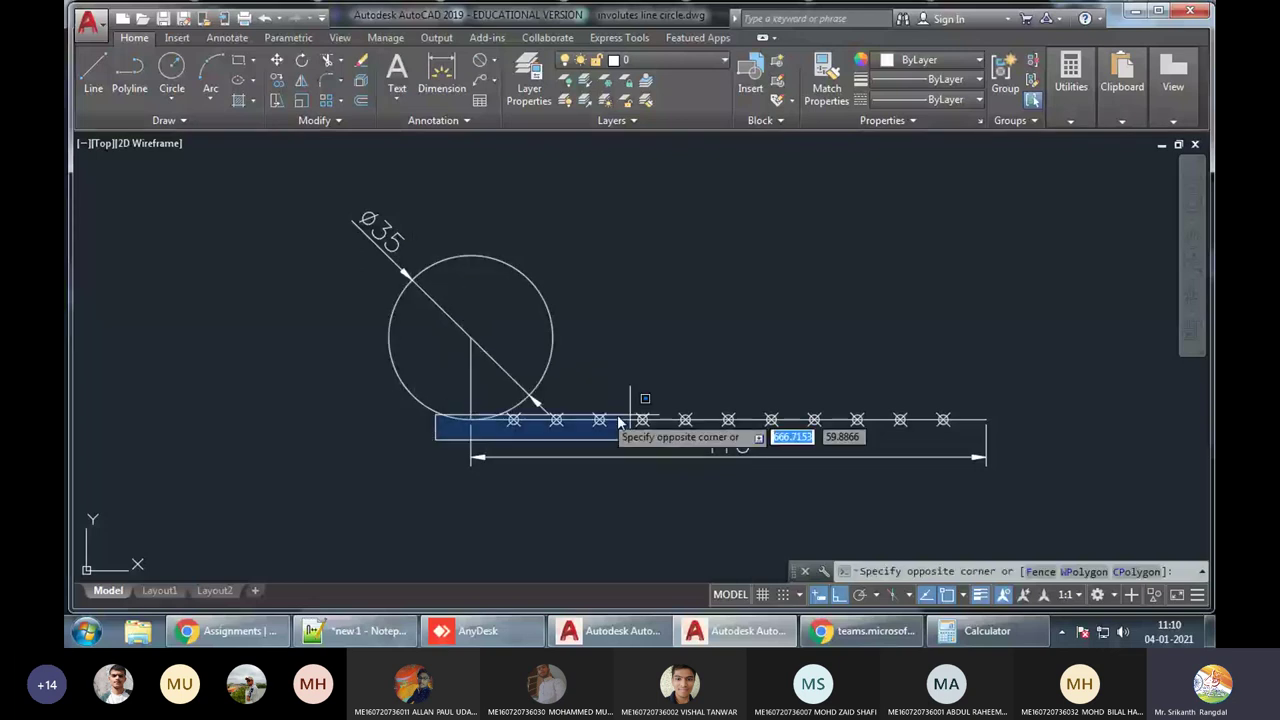
{"action": "left_click", "coordinate": [1125, 400]}
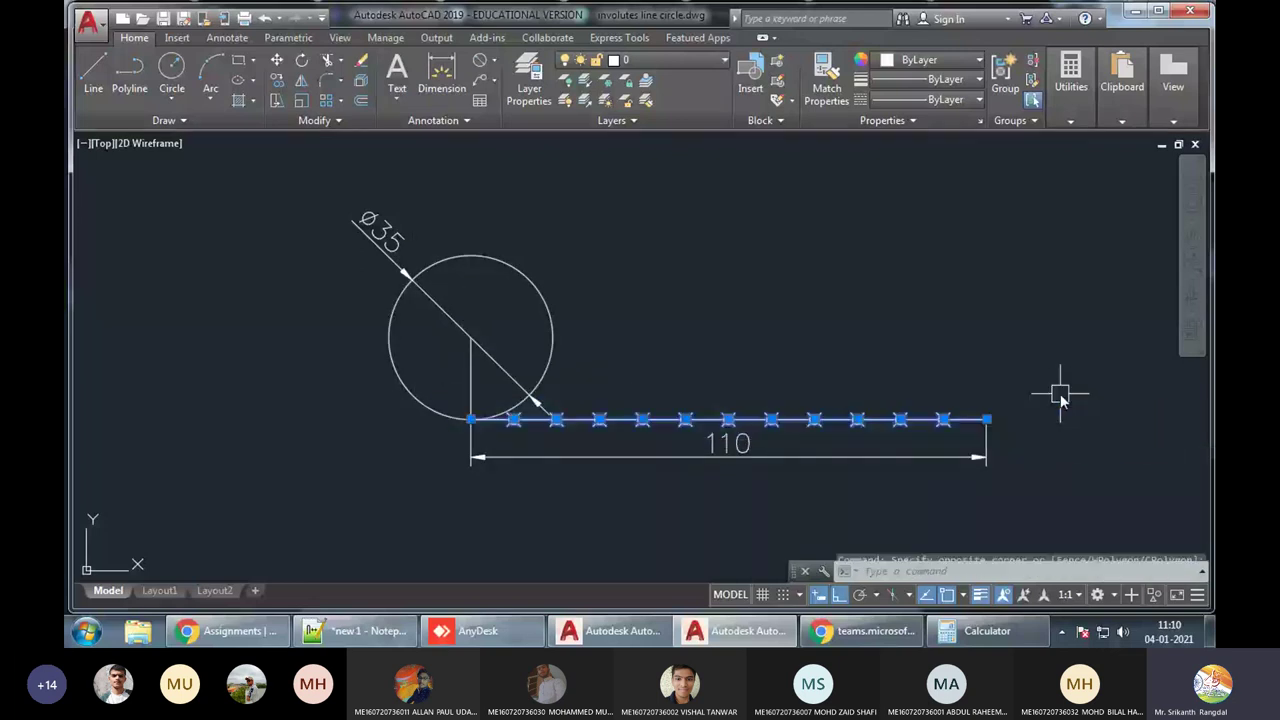
{"action": "left_click", "coordinate": [470, 372]}
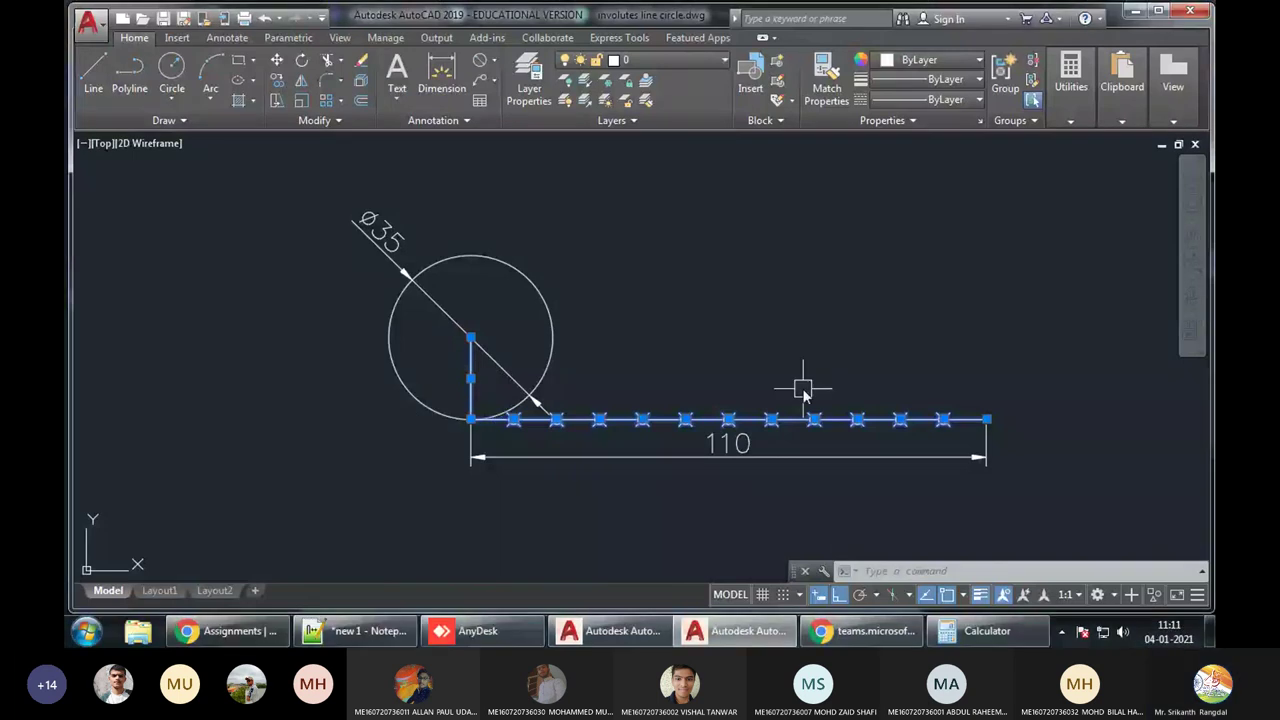
{"action": "type", "text": "AR"}
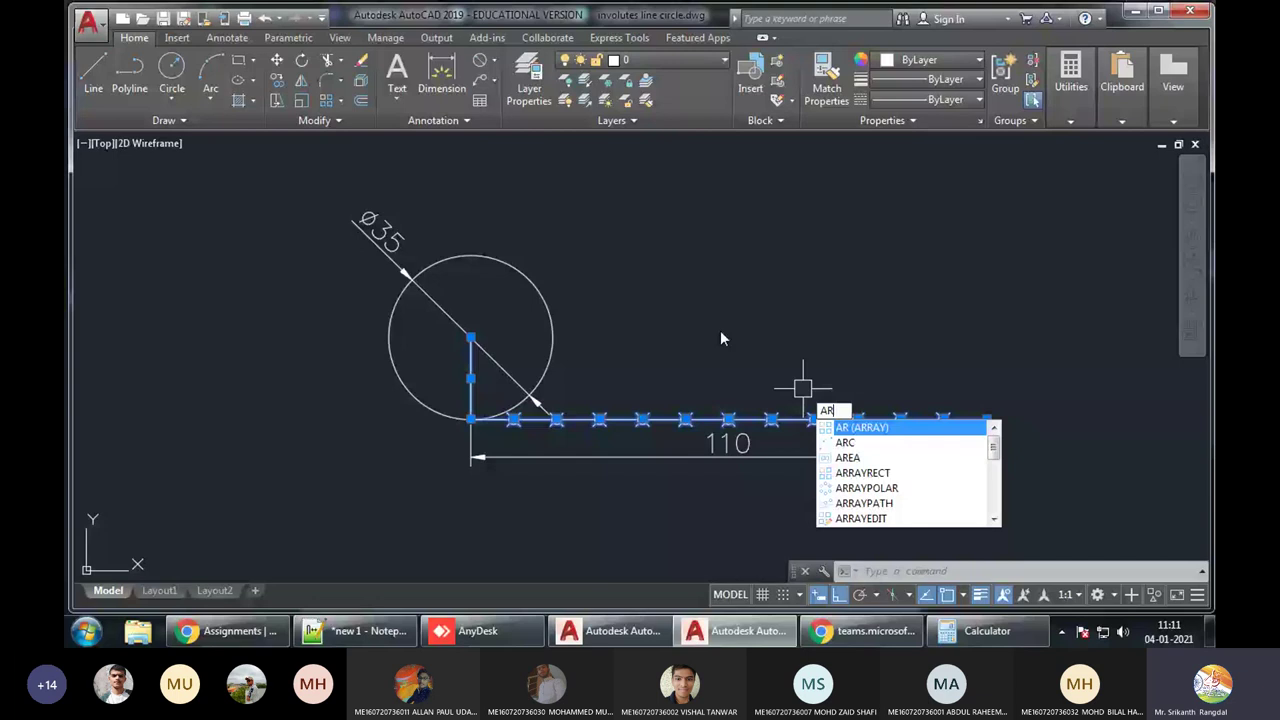
{"action": "key", "text": "Return"}
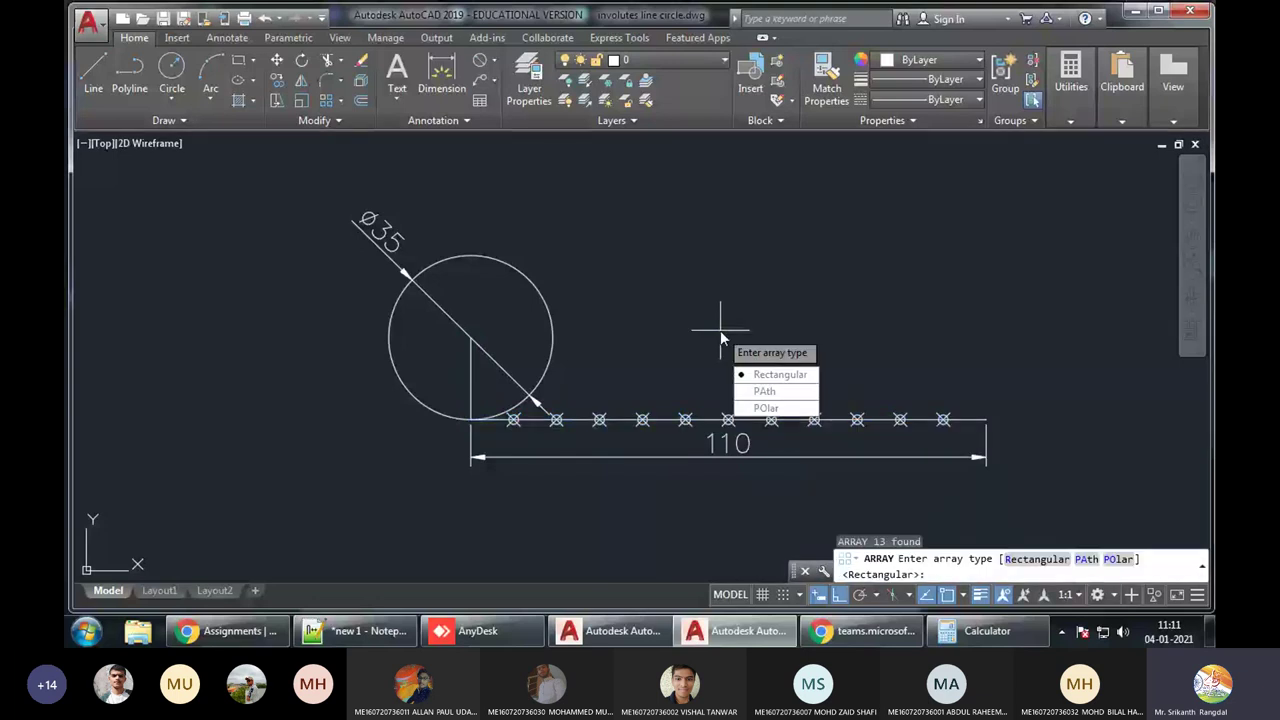
{"action": "left_click", "coordinate": [767, 410]}
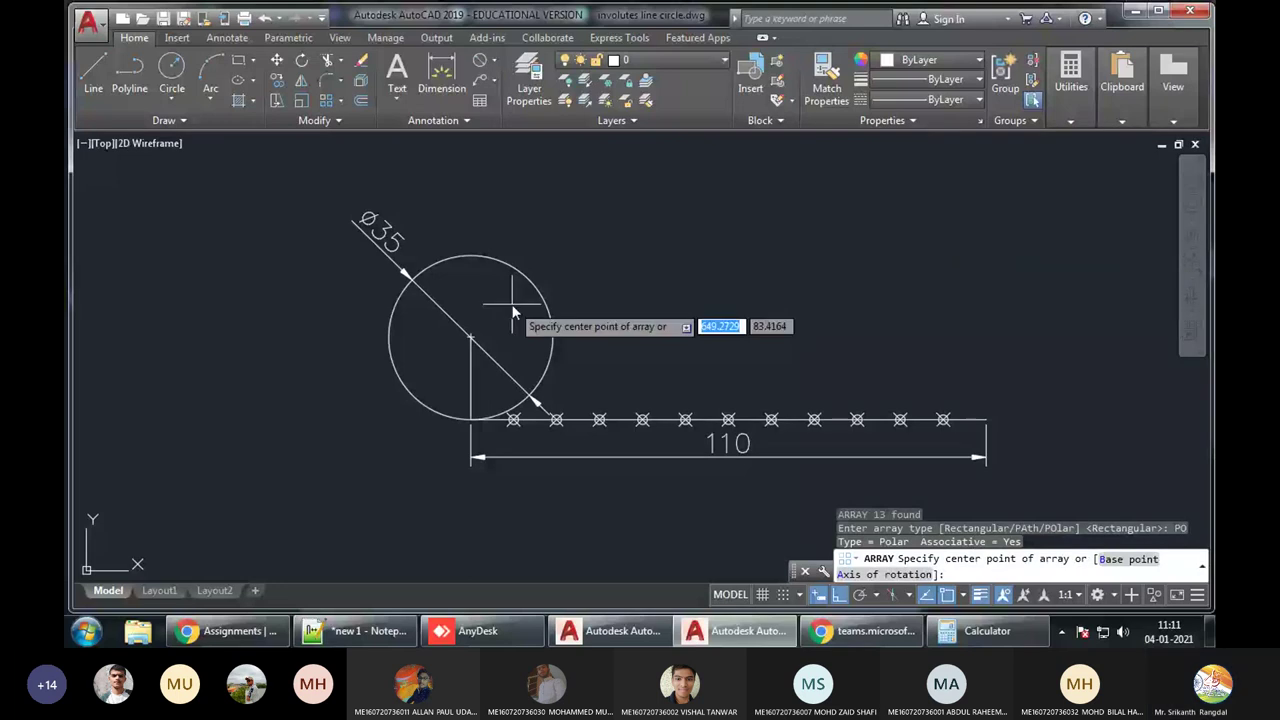
{"action": "left_click", "coordinate": [474, 345]}
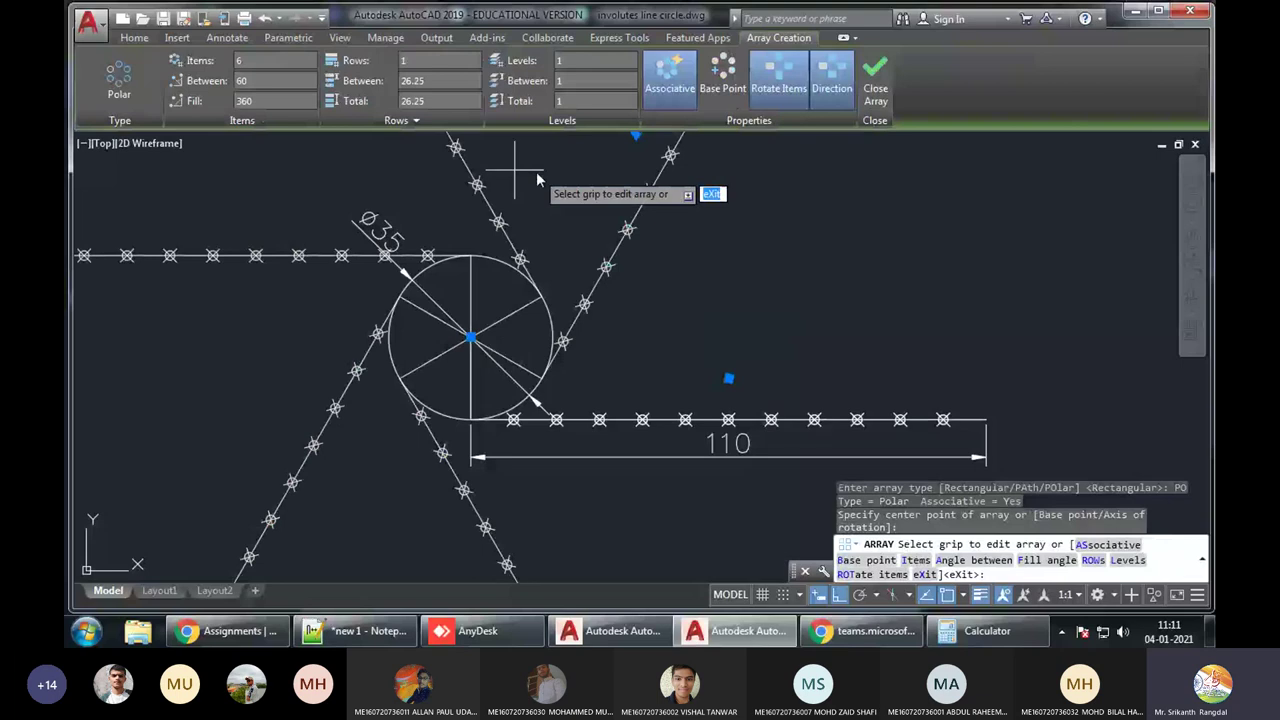
Set the number of items in the polar array to 12 and finish the array
{"action": "scroll", "coordinate": [532, 427], "scroll_direction": "down", "scroll_amount": 4}
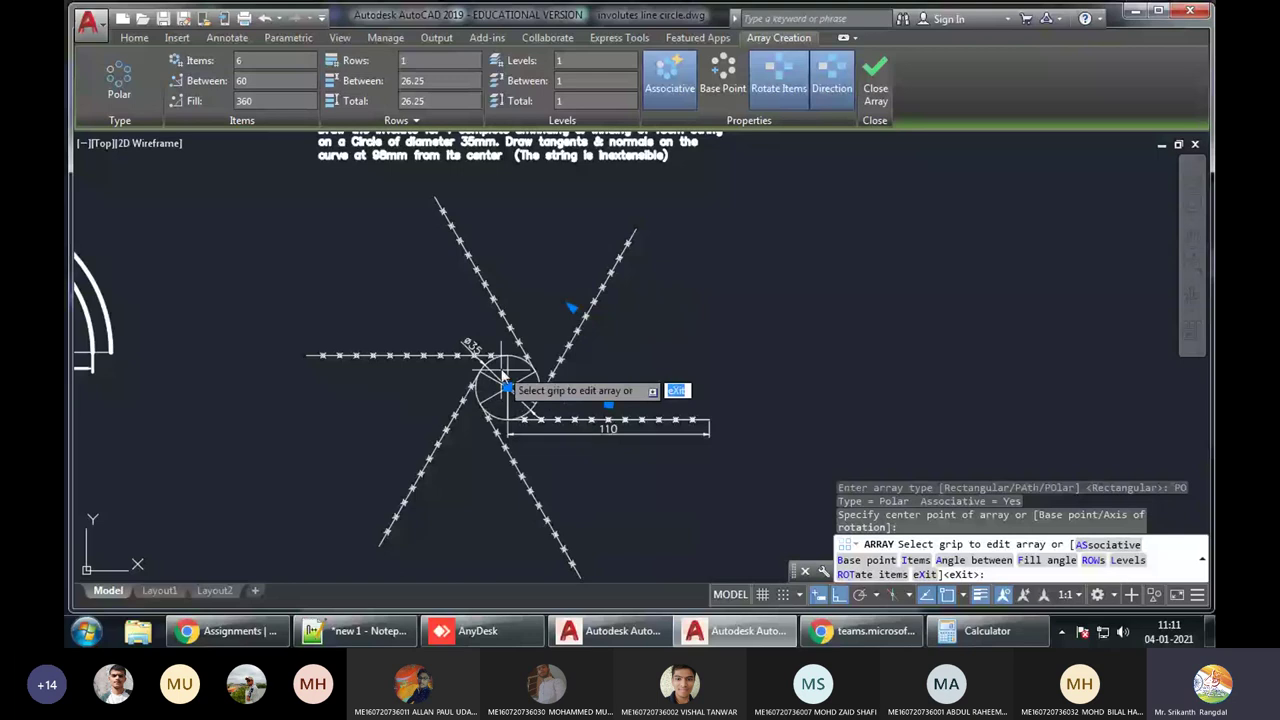
{"action": "scroll", "coordinate": [503, 385], "scroll_direction": "up", "scroll_amount": 5}
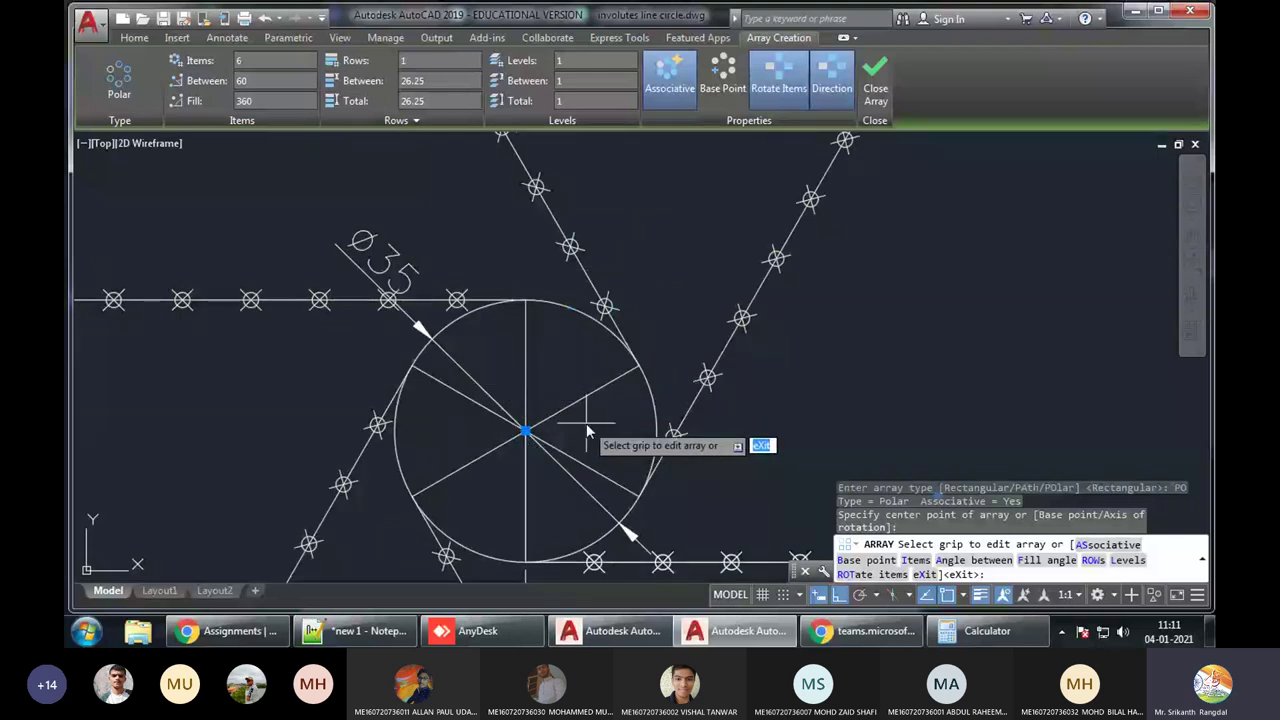
{"action": "scroll", "coordinate": [586, 424], "scroll_direction": "down", "scroll_amount": 8}
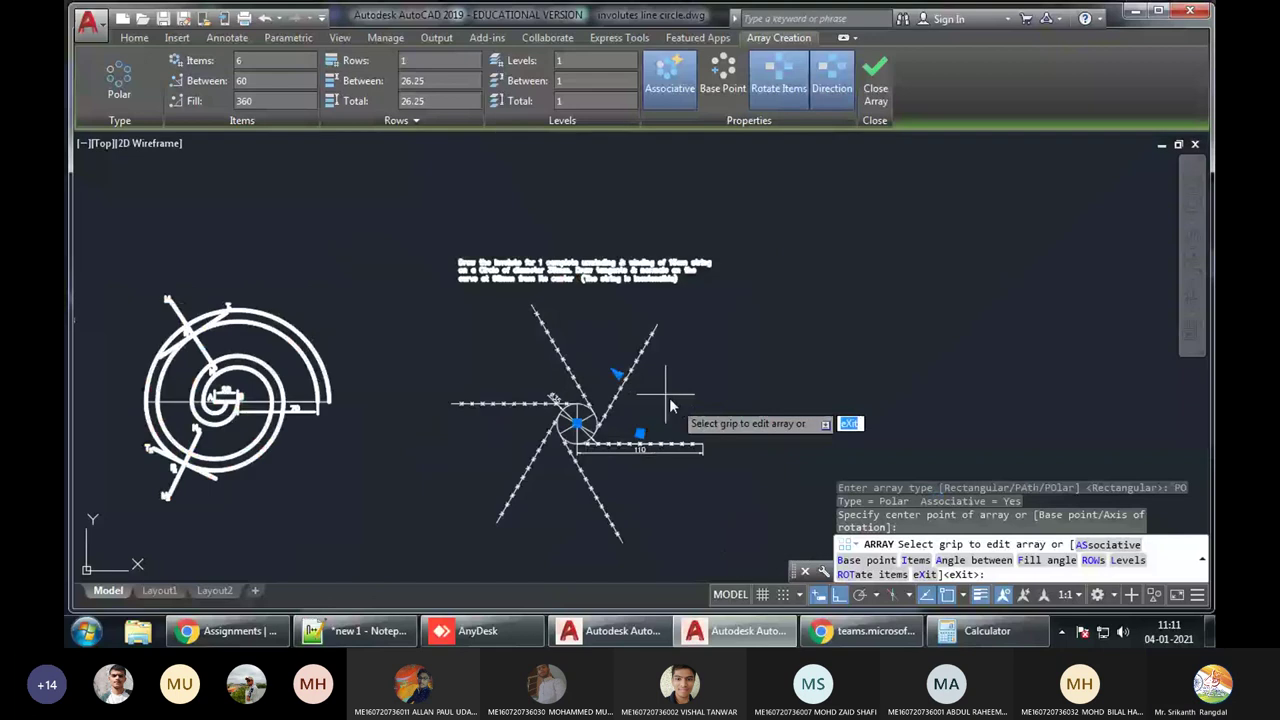
{"action": "scroll", "coordinate": [670, 405], "scroll_direction": "up", "scroll_amount": 5}
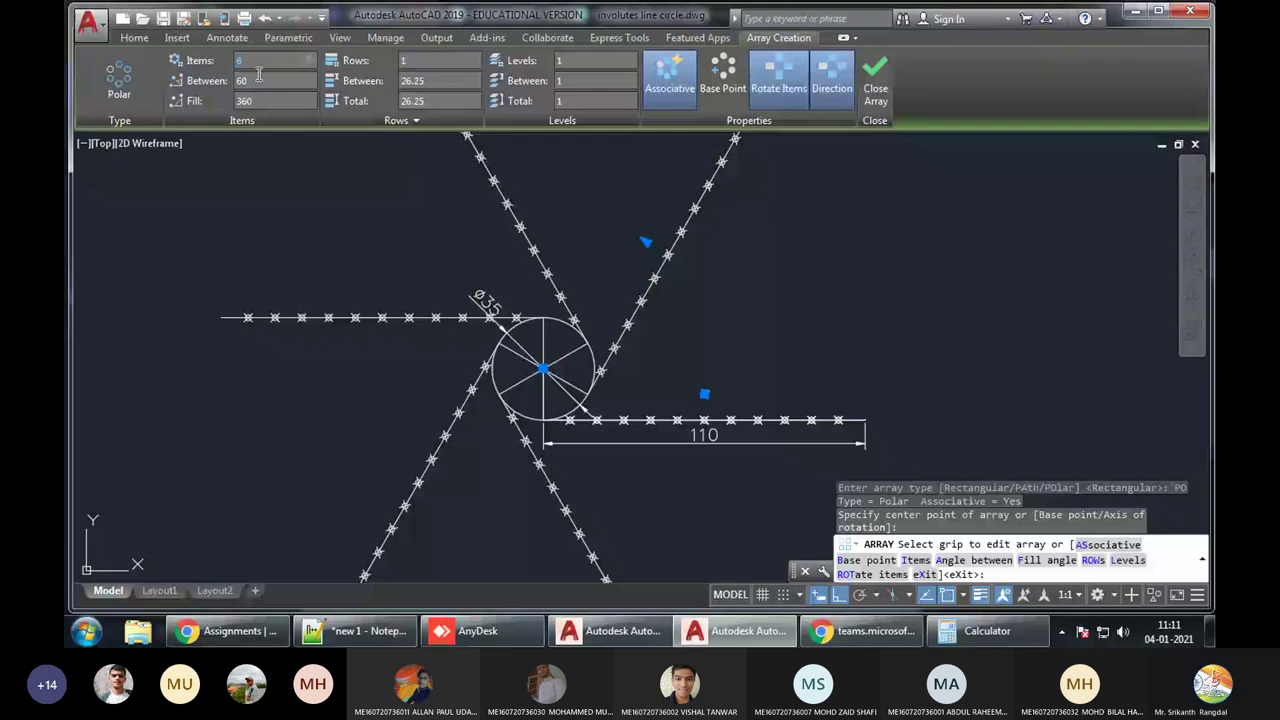
{"action": "type", "text": "12"}
{"action": "key", "text": "Return"}
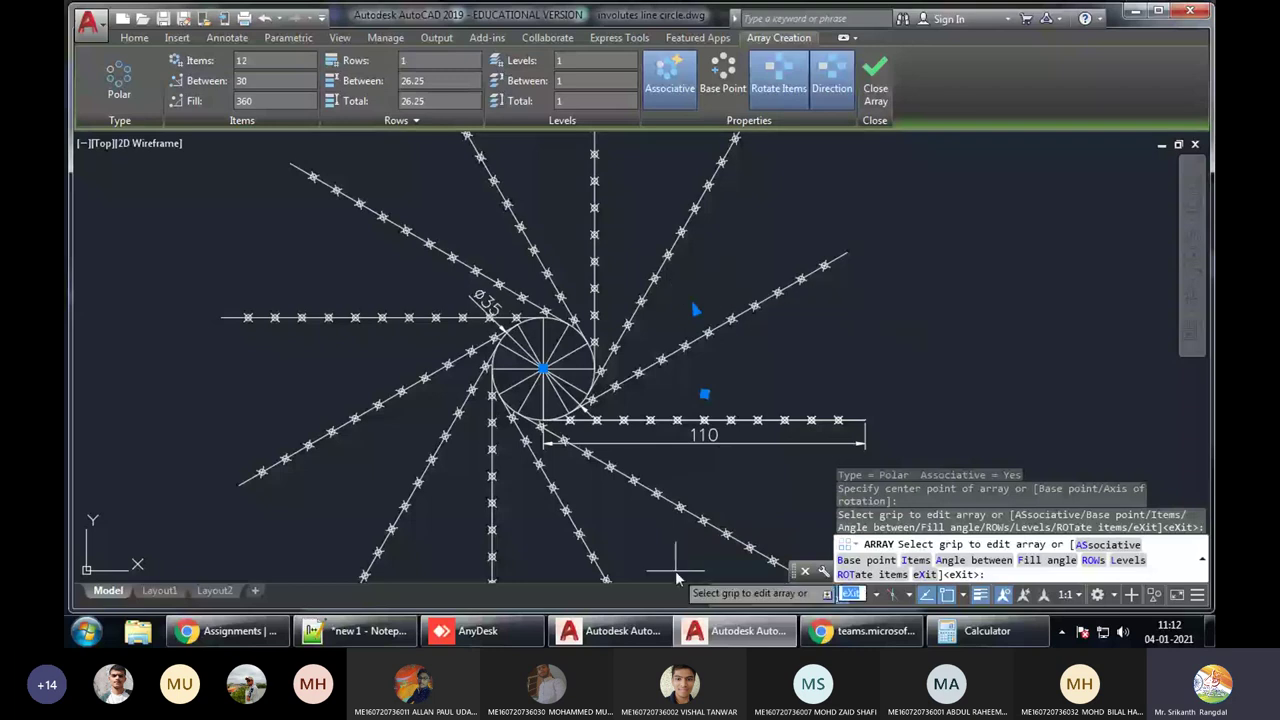
{"action": "key", "text": "Return"}
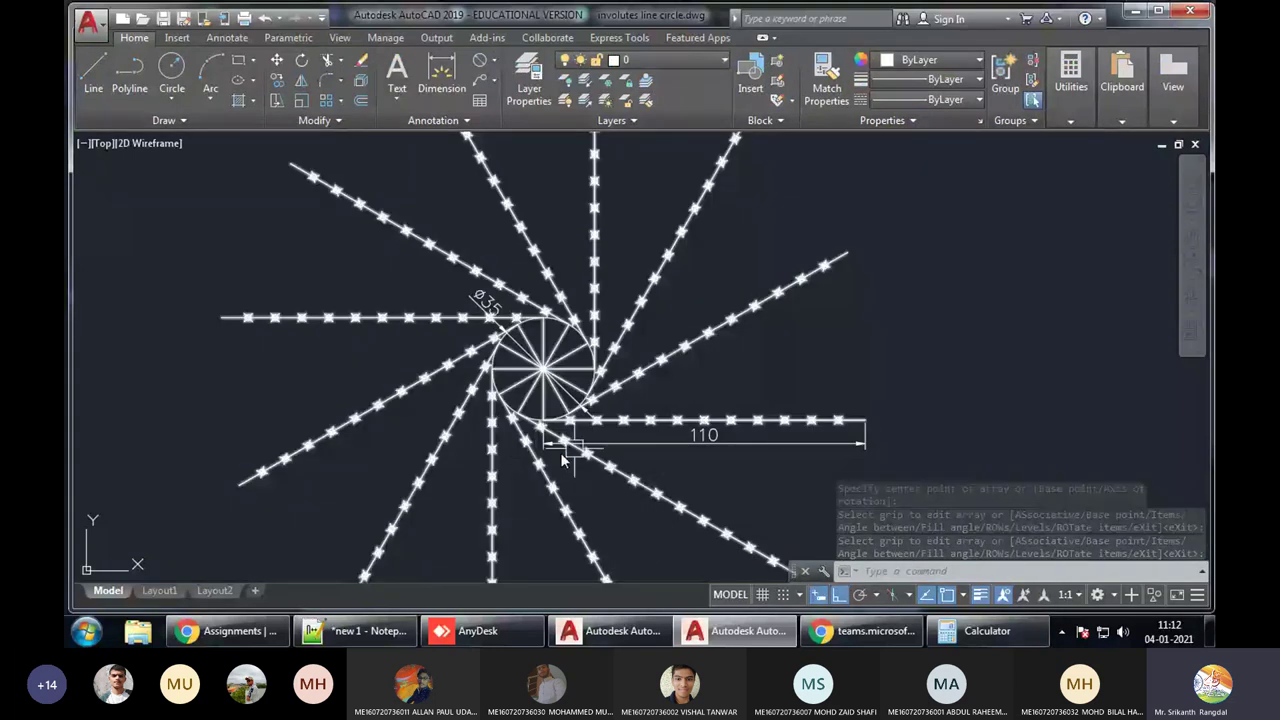
{"action": "left_click", "coordinate": [665, 505]}
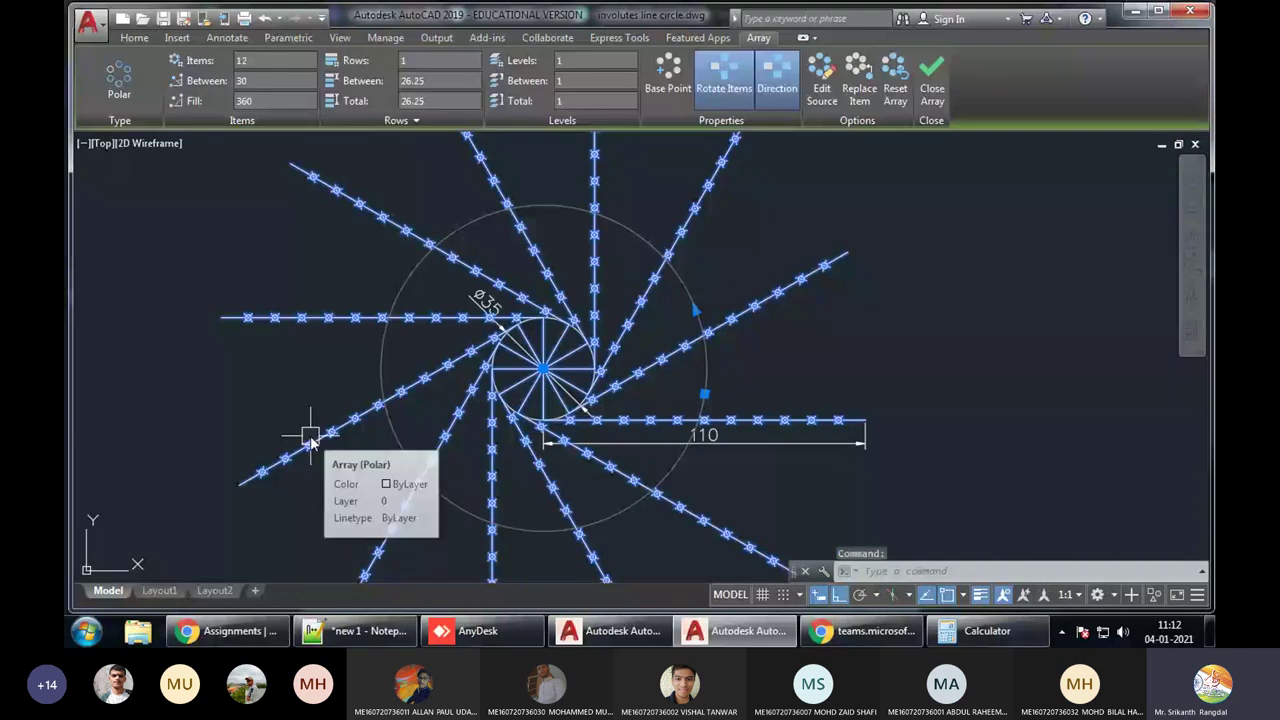
{"action": "key", "text": "Escape"}
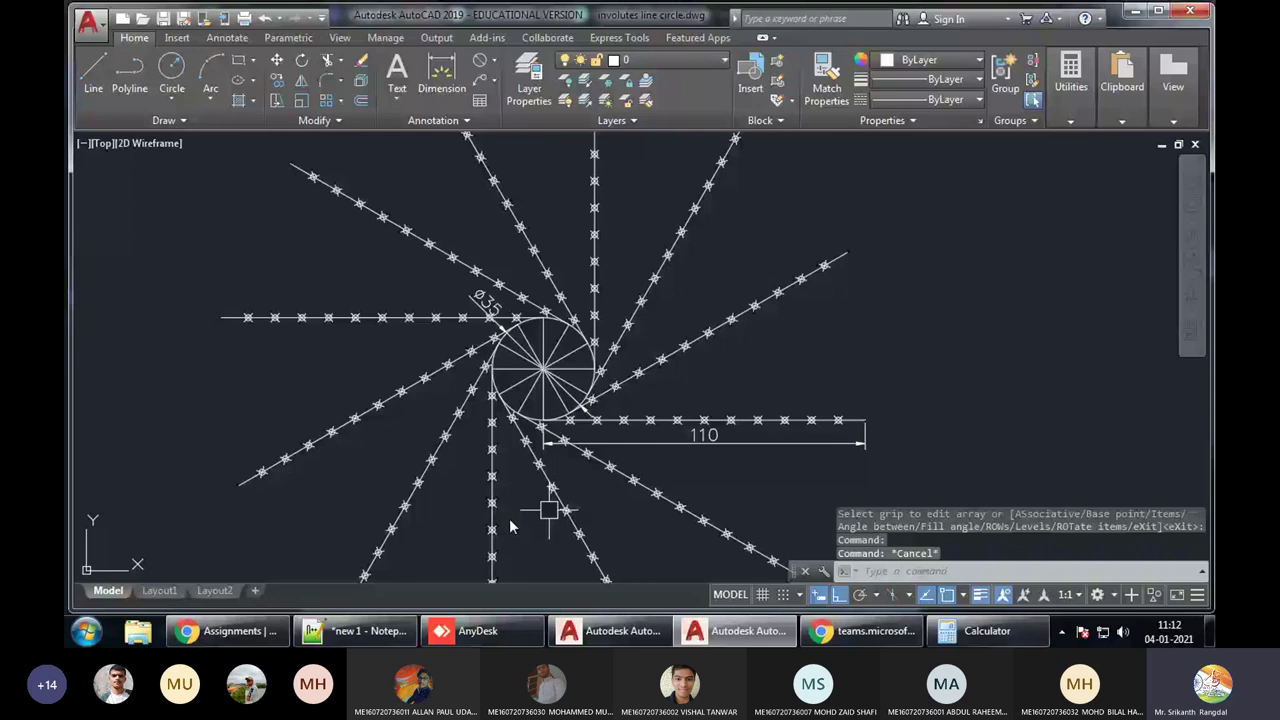
{"action": "left_click", "coordinate": [548, 510]}
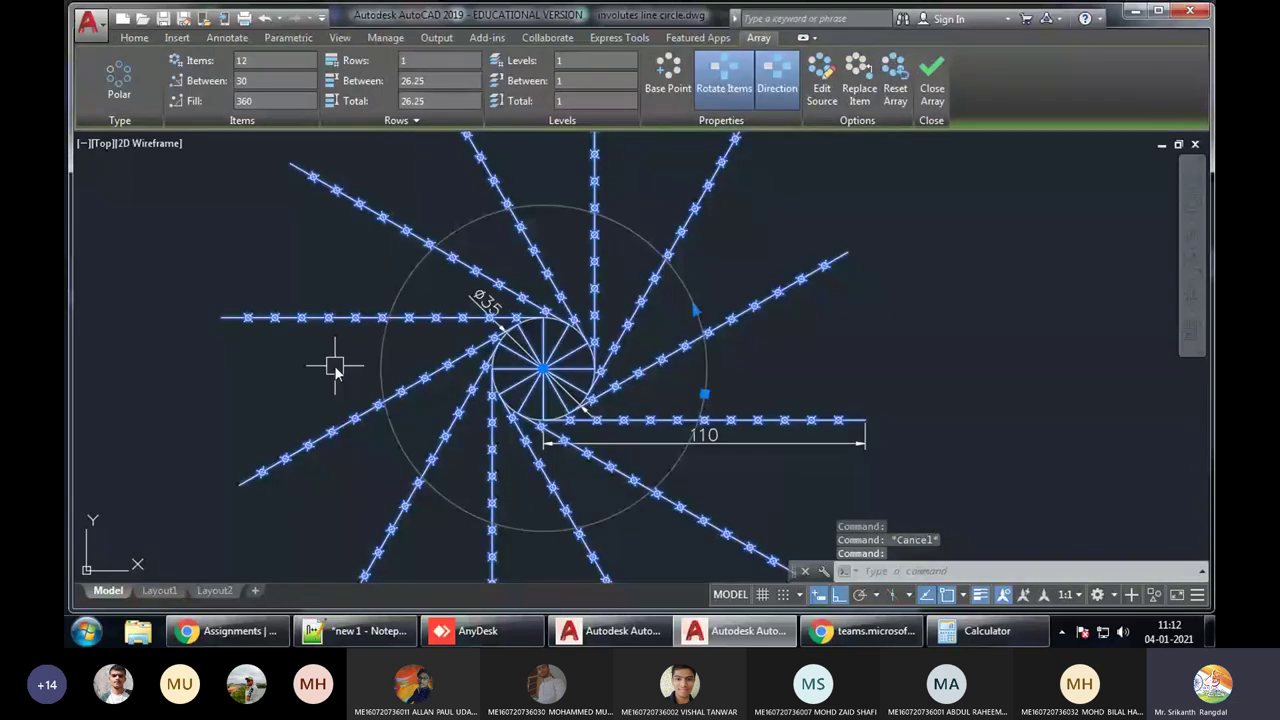
{"action": "key", "text": "Escape"}
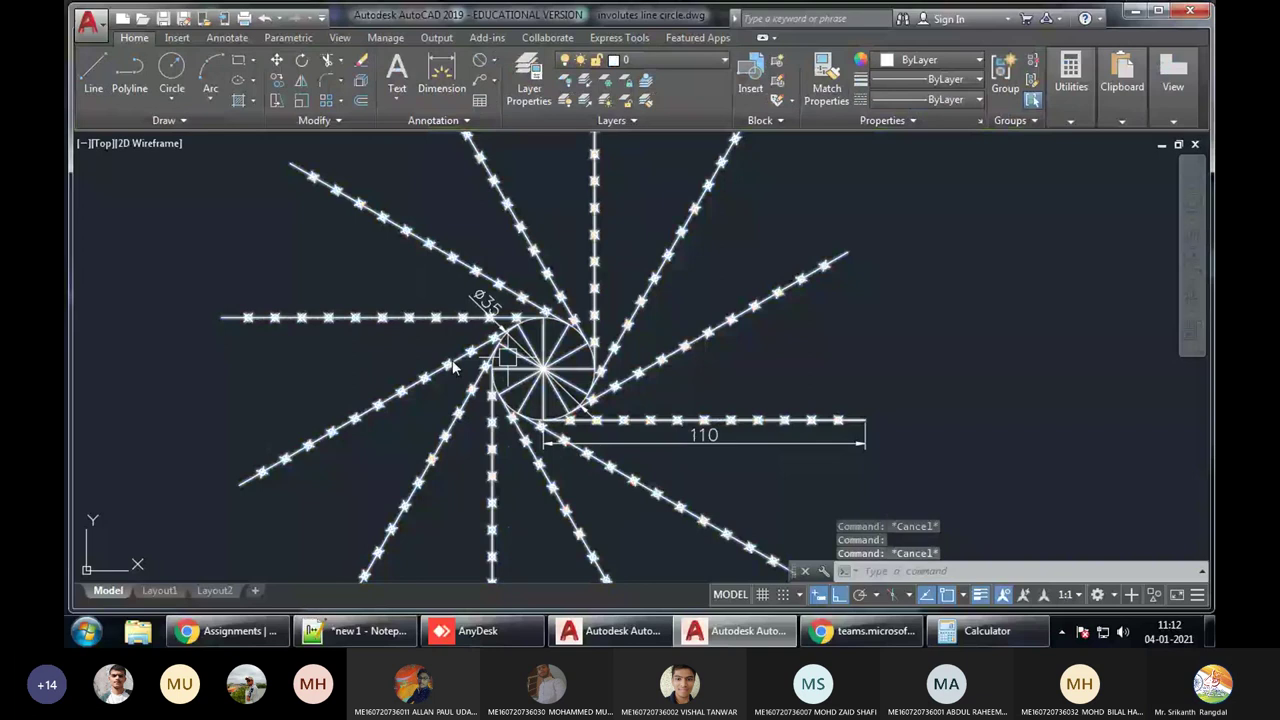
Explode the polar array into separate lines and points, and check that its individual lines and points can be selected
{"action": "left_click", "coordinate": [680, 362]}
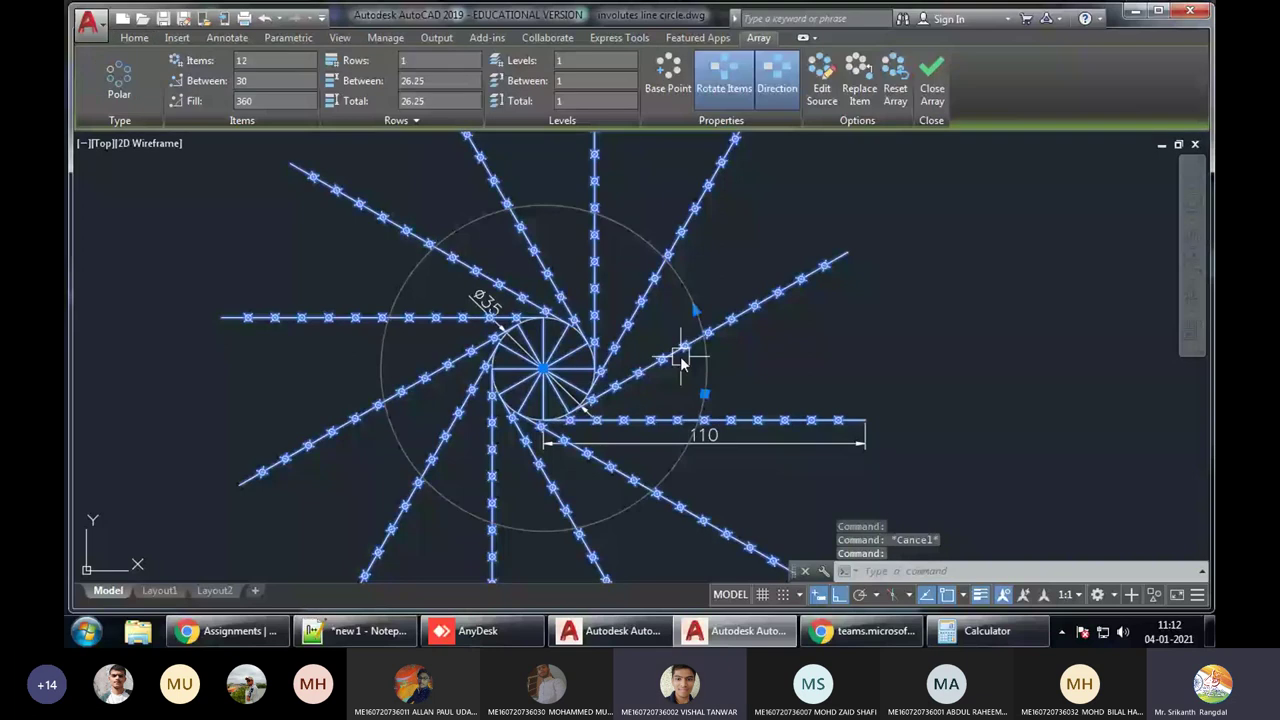
{"action": "type", "text": "X"}
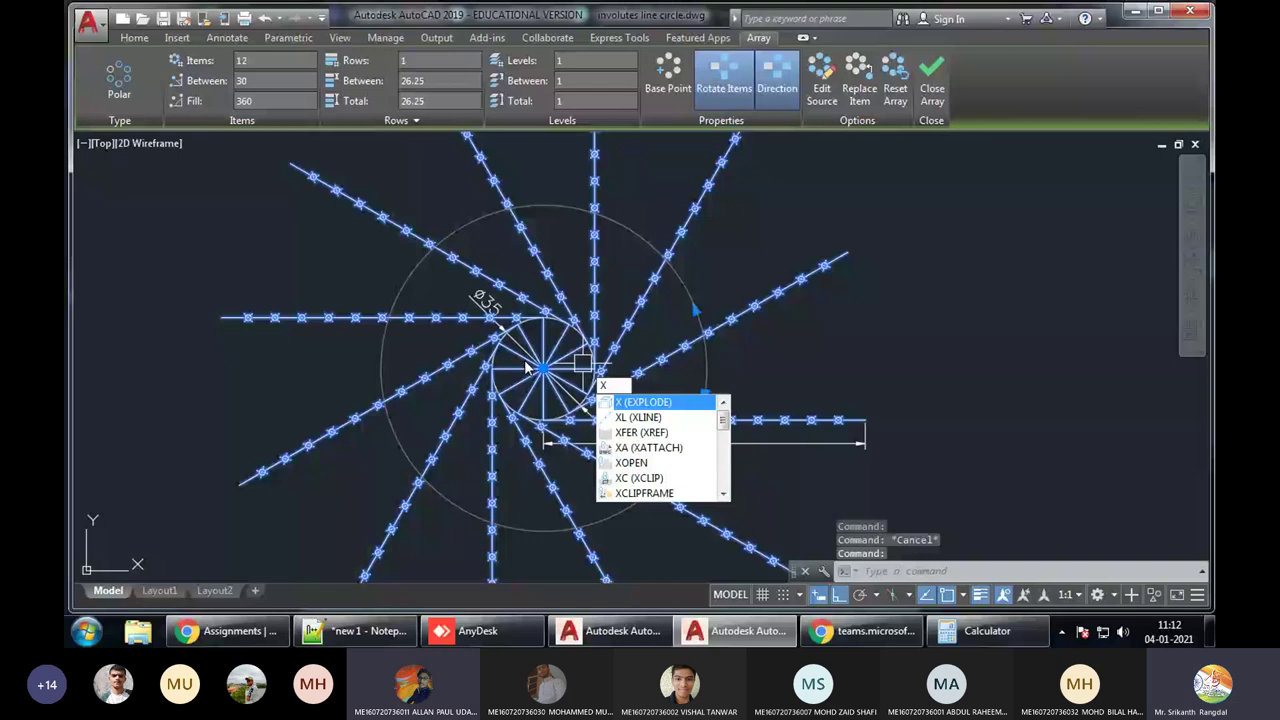
{"action": "key", "text": "Return"}
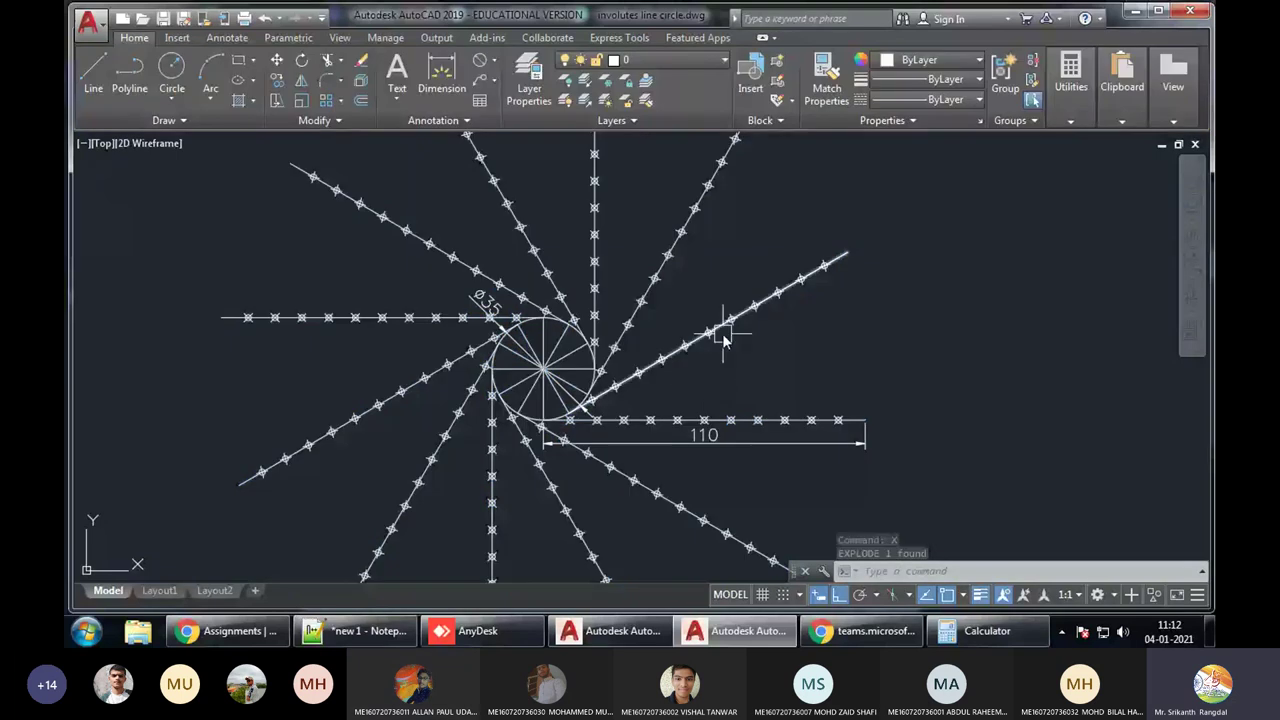
{"action": "left_click", "coordinate": [710, 336]}
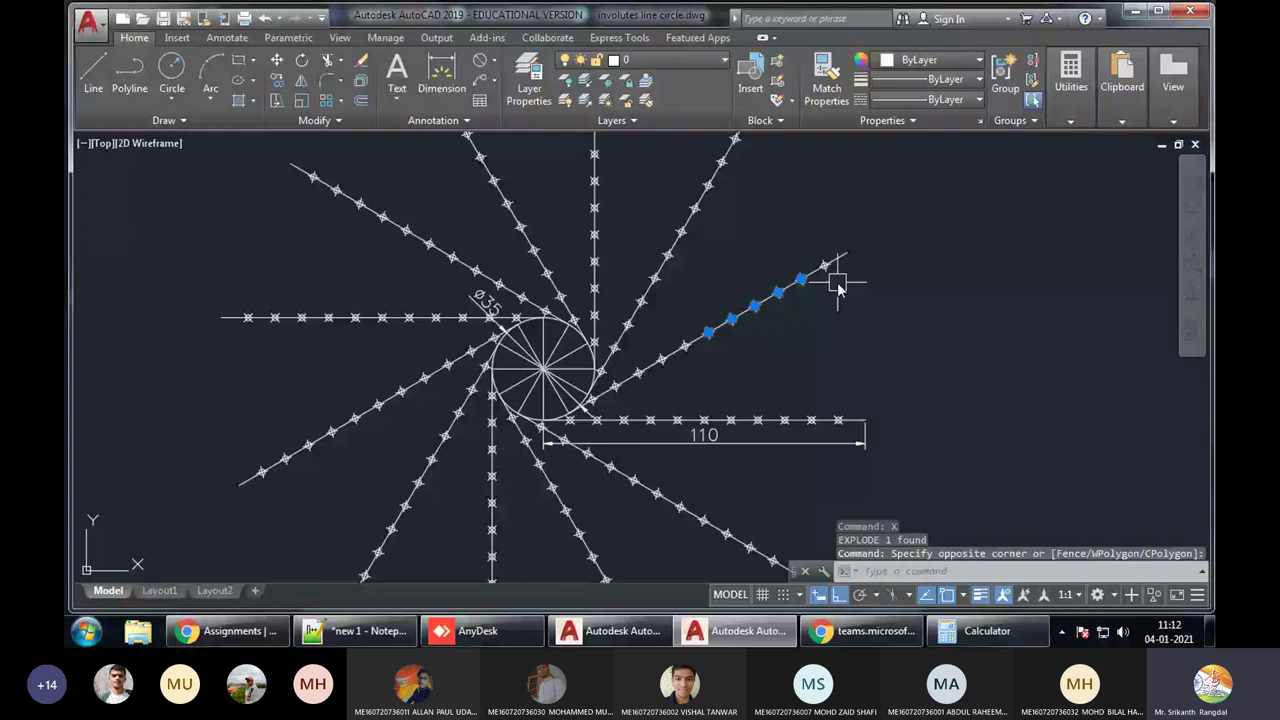
{"action": "key", "text": "Escape"}
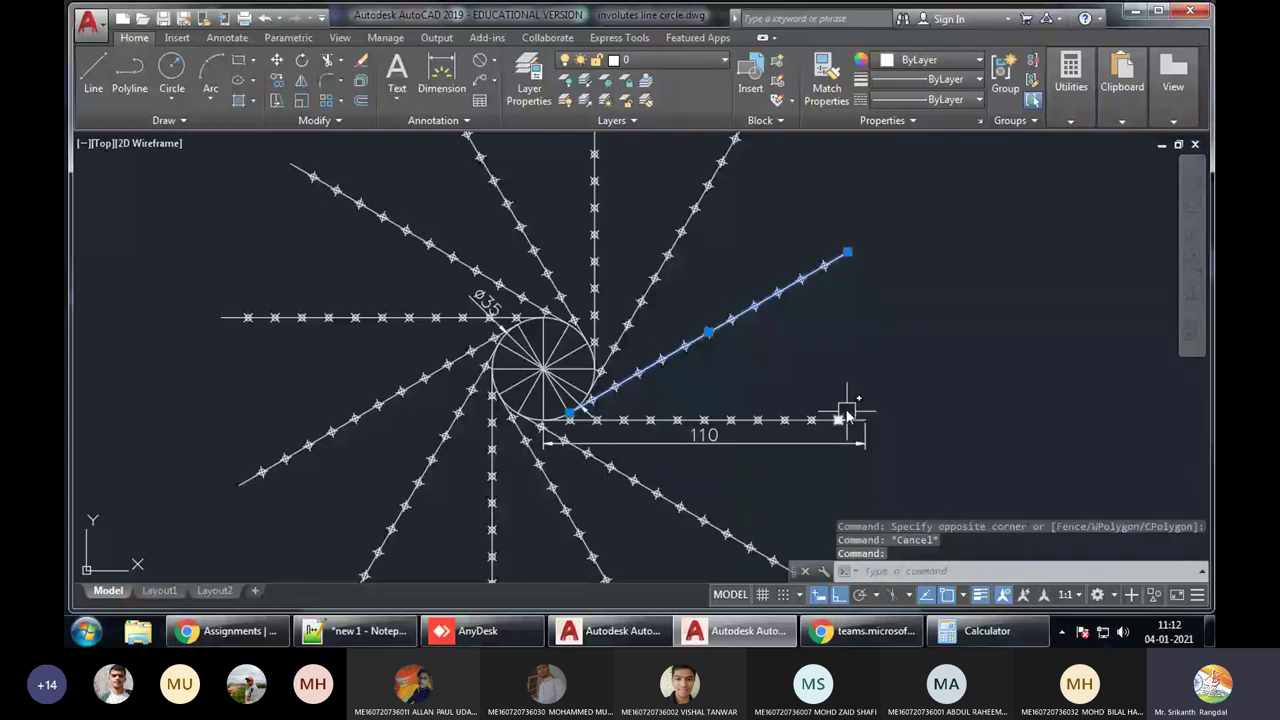
{"action": "key", "text": "Escape"}
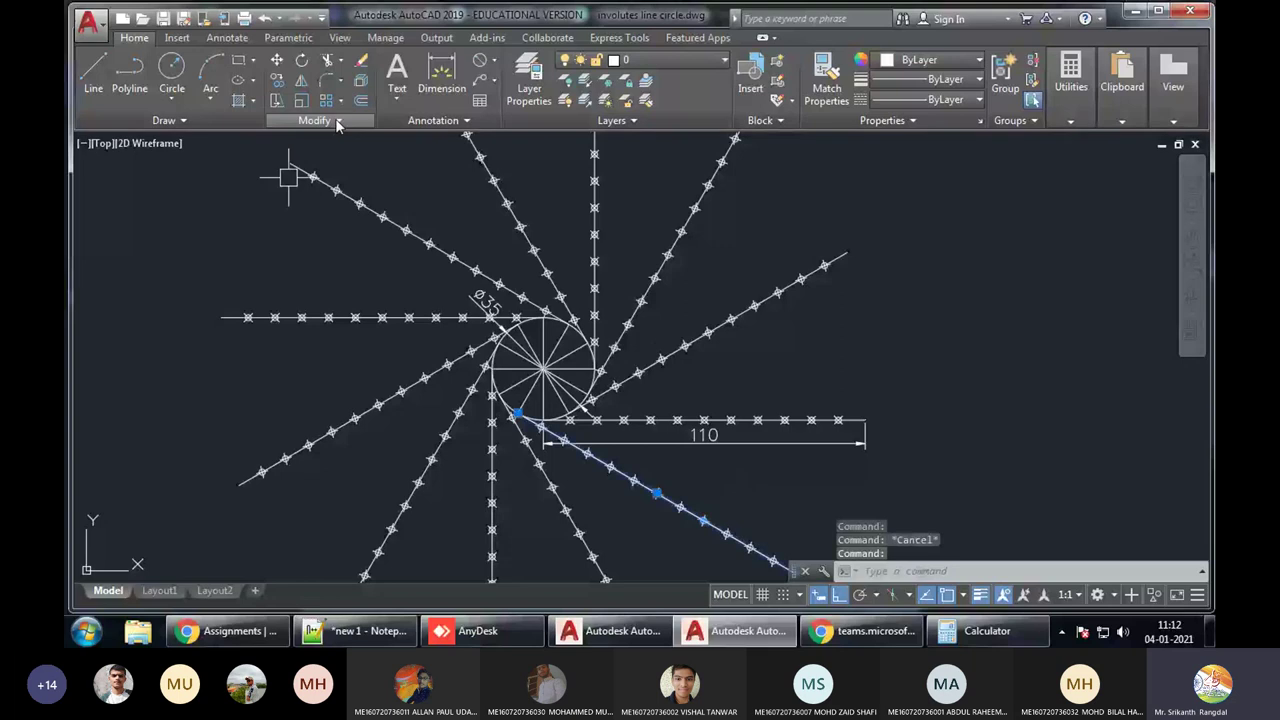
{"action": "key", "text": "Escape"}
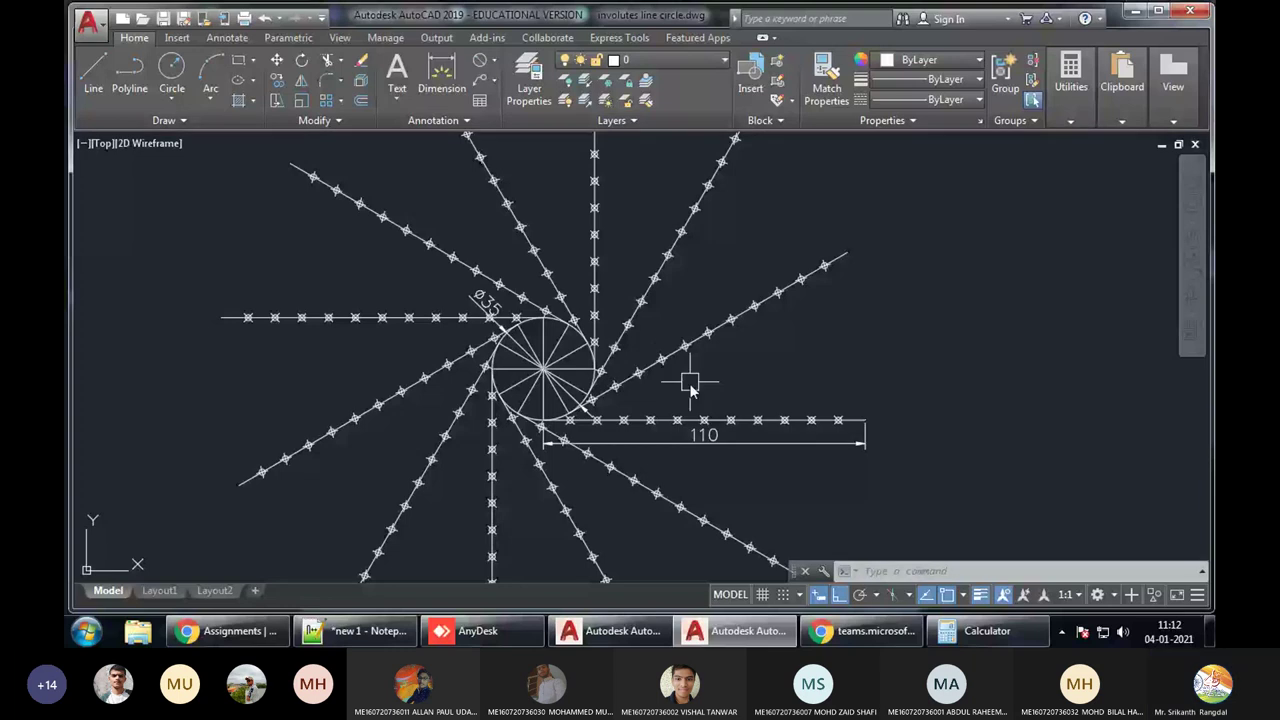
Start a fit-point spline for the involute curve near the lower end of the circle's vertical radius
{"action": "type", "text": "SPL"}
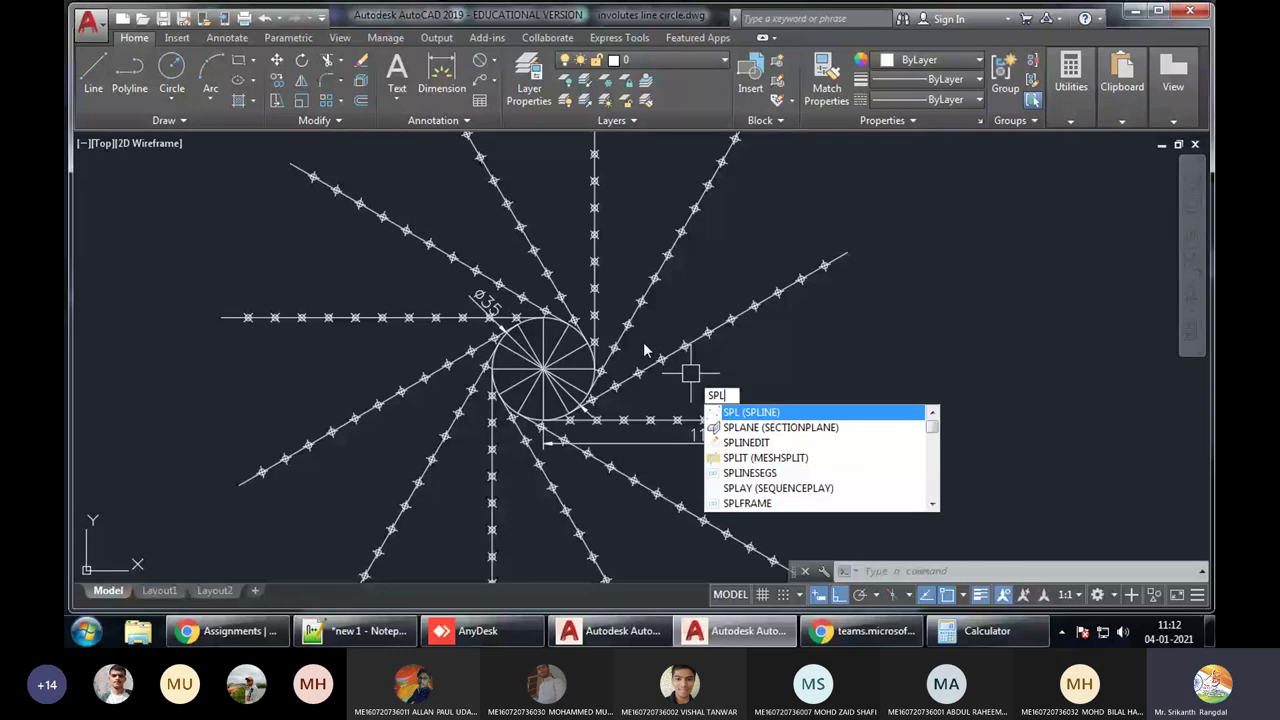
{"action": "key", "text": "Return"}
{"action": "scroll", "coordinate": [542, 462], "scroll_direction": "up", "scroll_amount": 4}
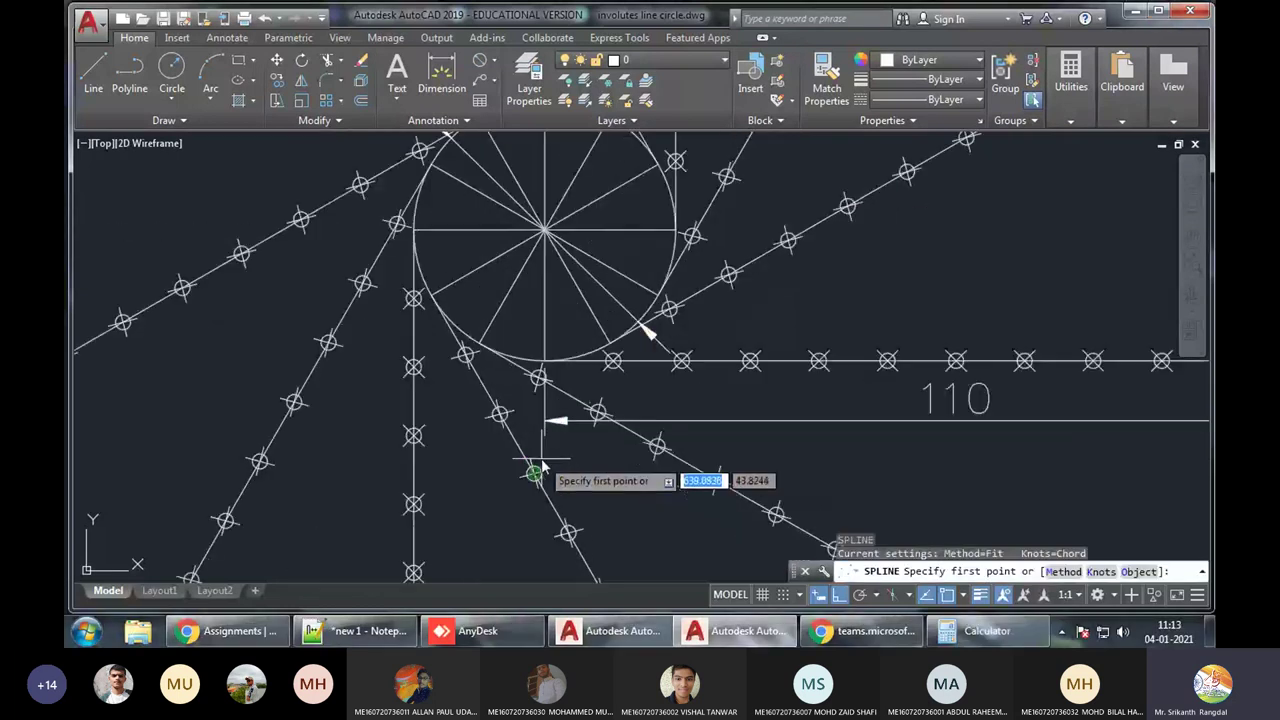
Start a fit spline at the Ø35 circle's lowest point and pass it through the matching numbered division points on the first four tangents
{"action": "scroll", "coordinate": [541, 463], "scroll_direction": "up", "scroll_amount": 2}
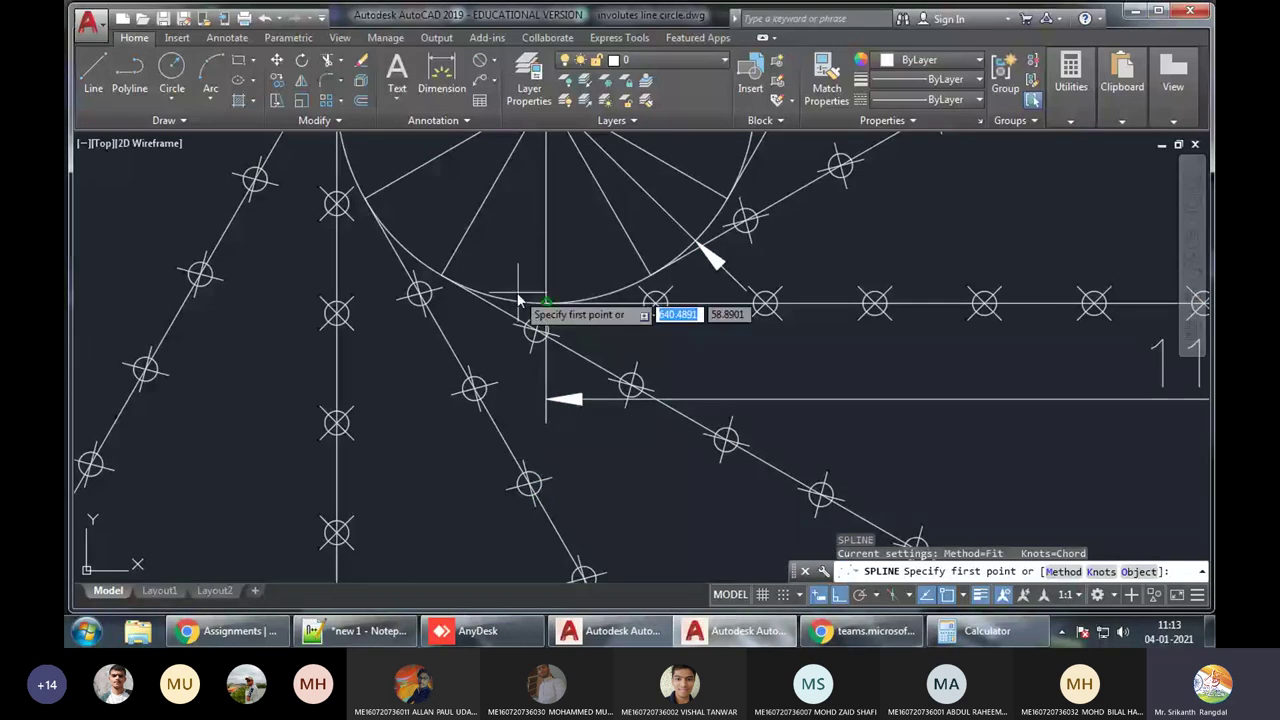
{"action": "scroll", "coordinate": [519, 299], "scroll_direction": "up", "scroll_amount": 4}
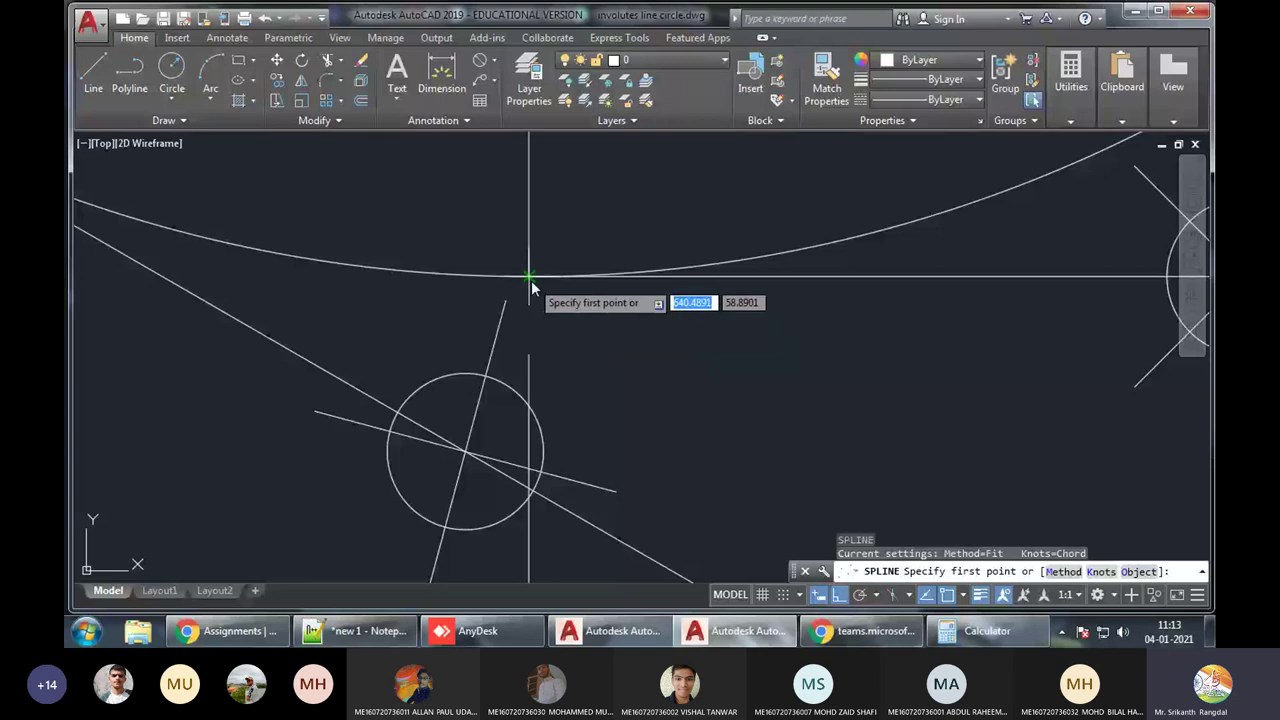
{"action": "scroll", "coordinate": [531, 288], "scroll_direction": "down", "scroll_amount": 4}
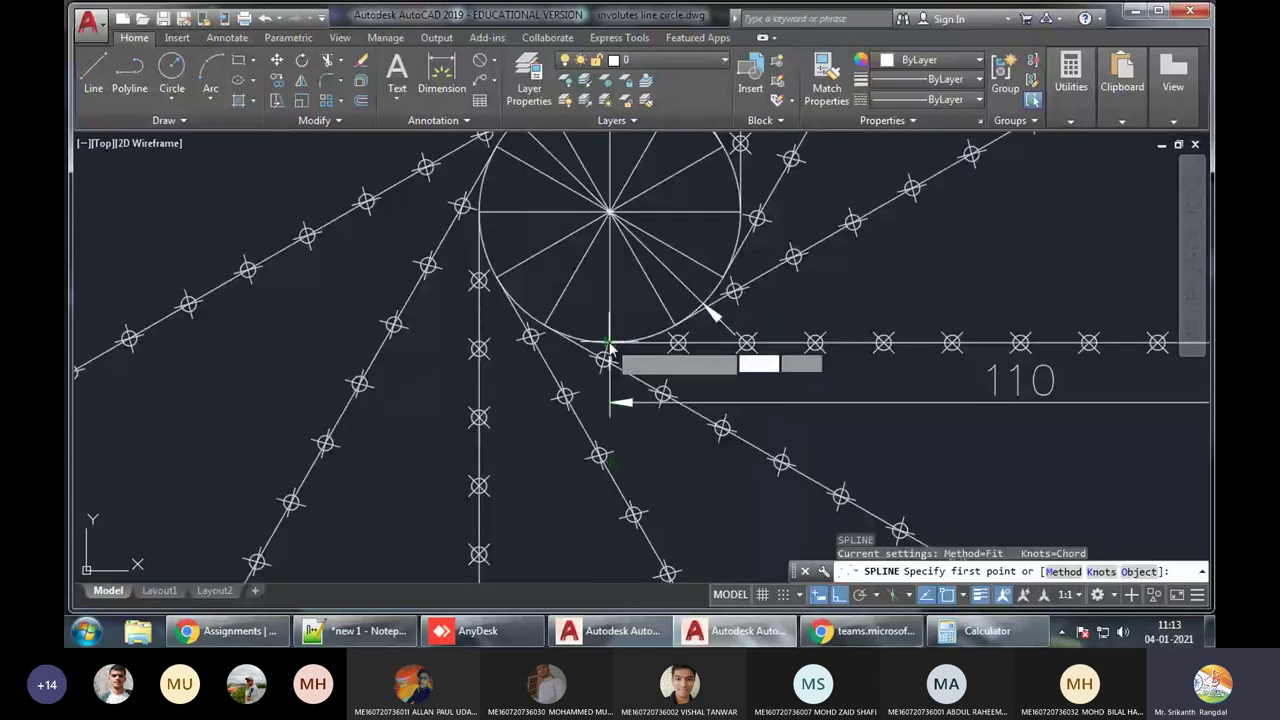
{"action": "left_click", "coordinate": [603, 359]}
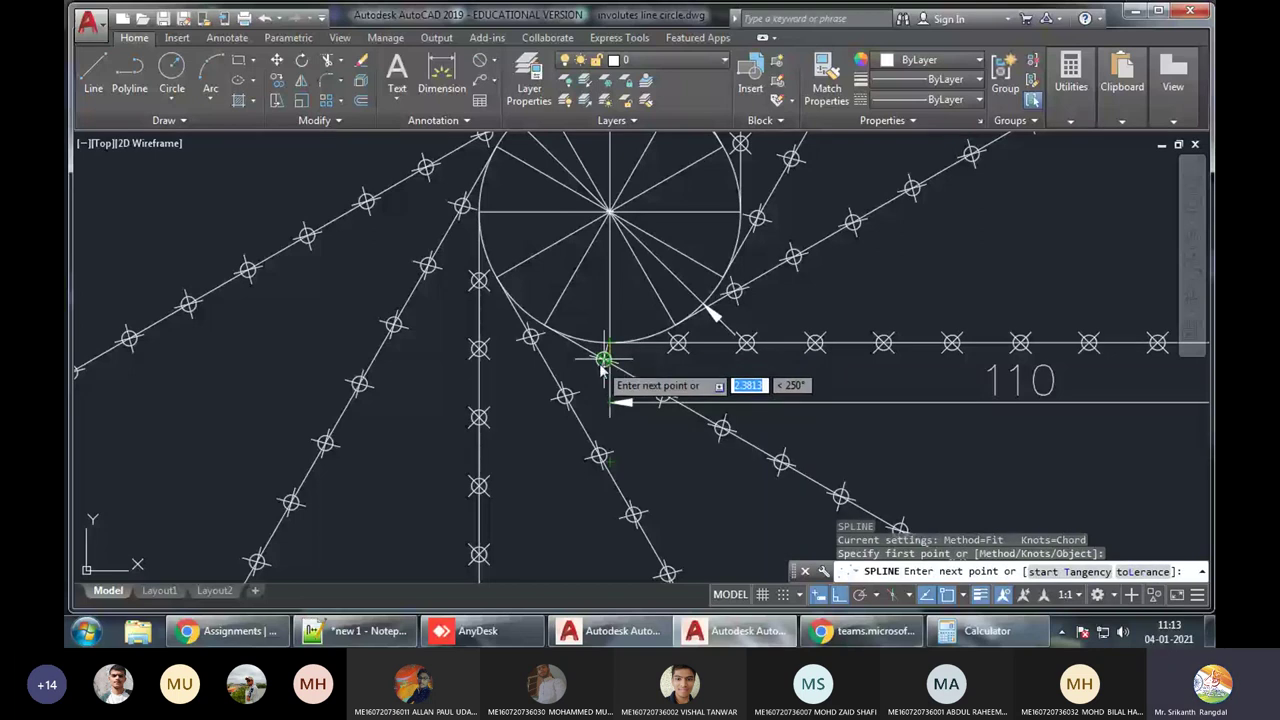
{"action": "left_click", "coordinate": [603, 362]}
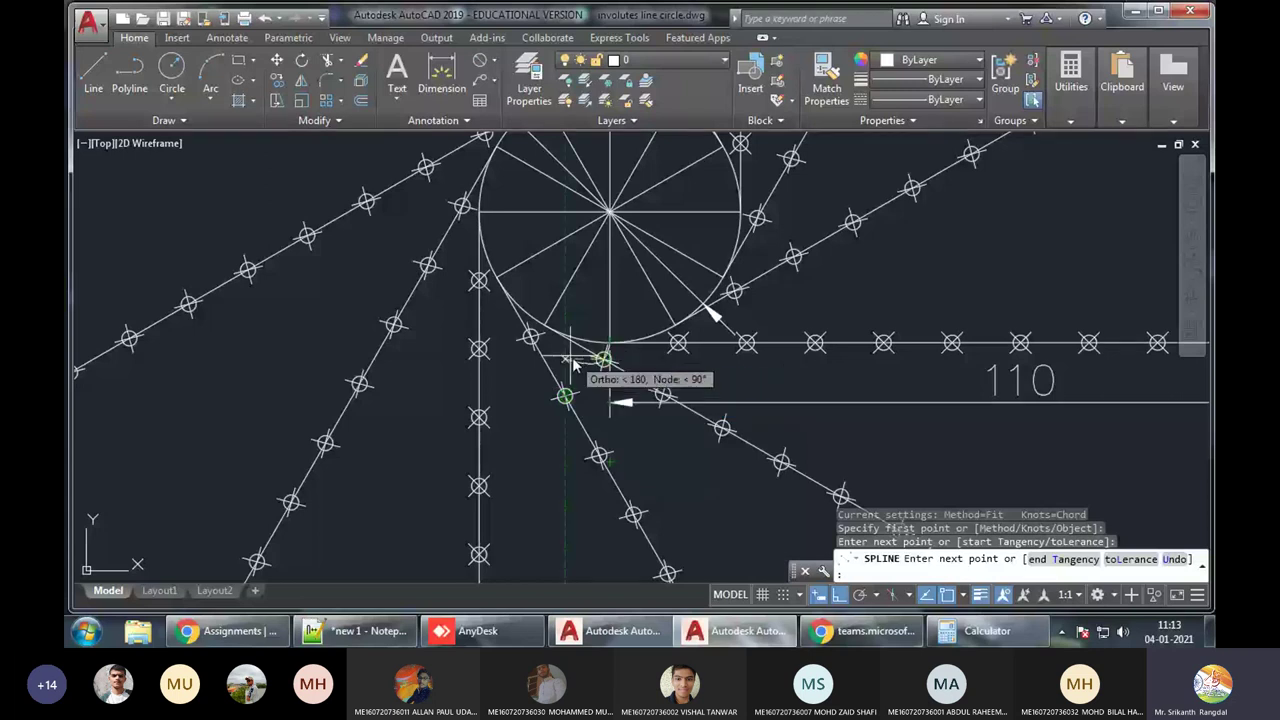
{"action": "left_click", "coordinate": [565, 395]}
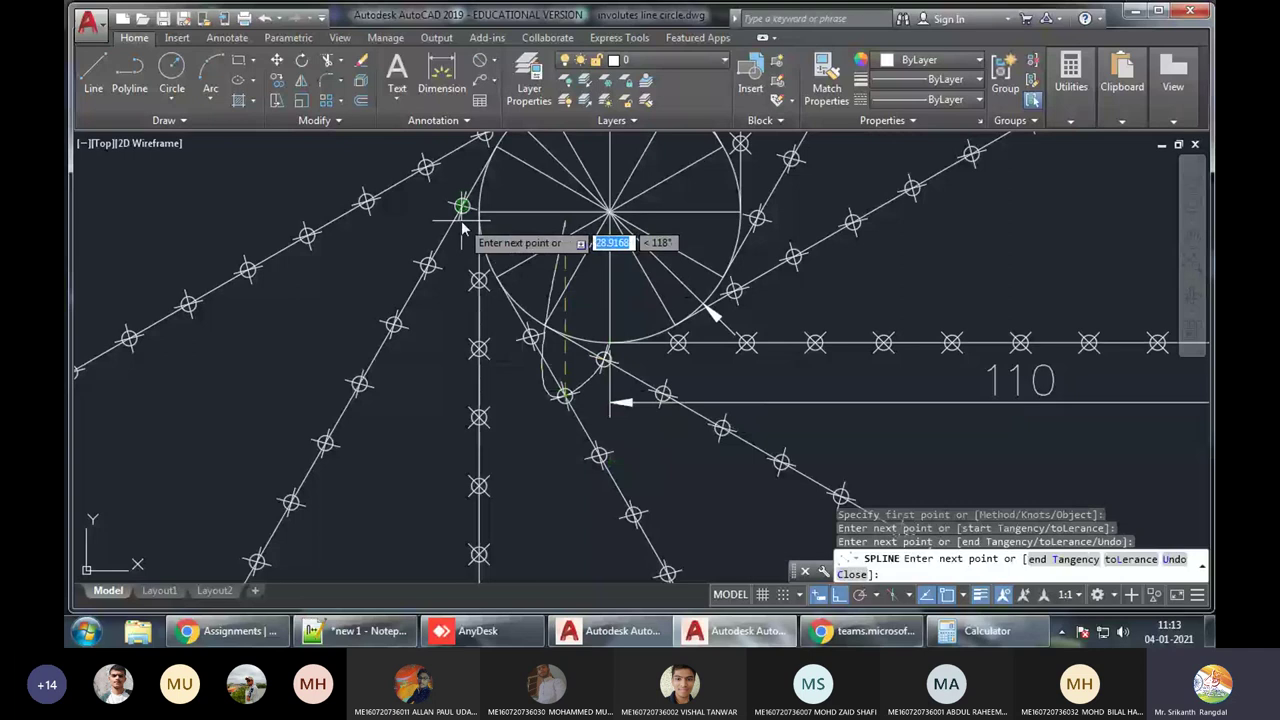
{"action": "left_click", "coordinate": [479, 350]}
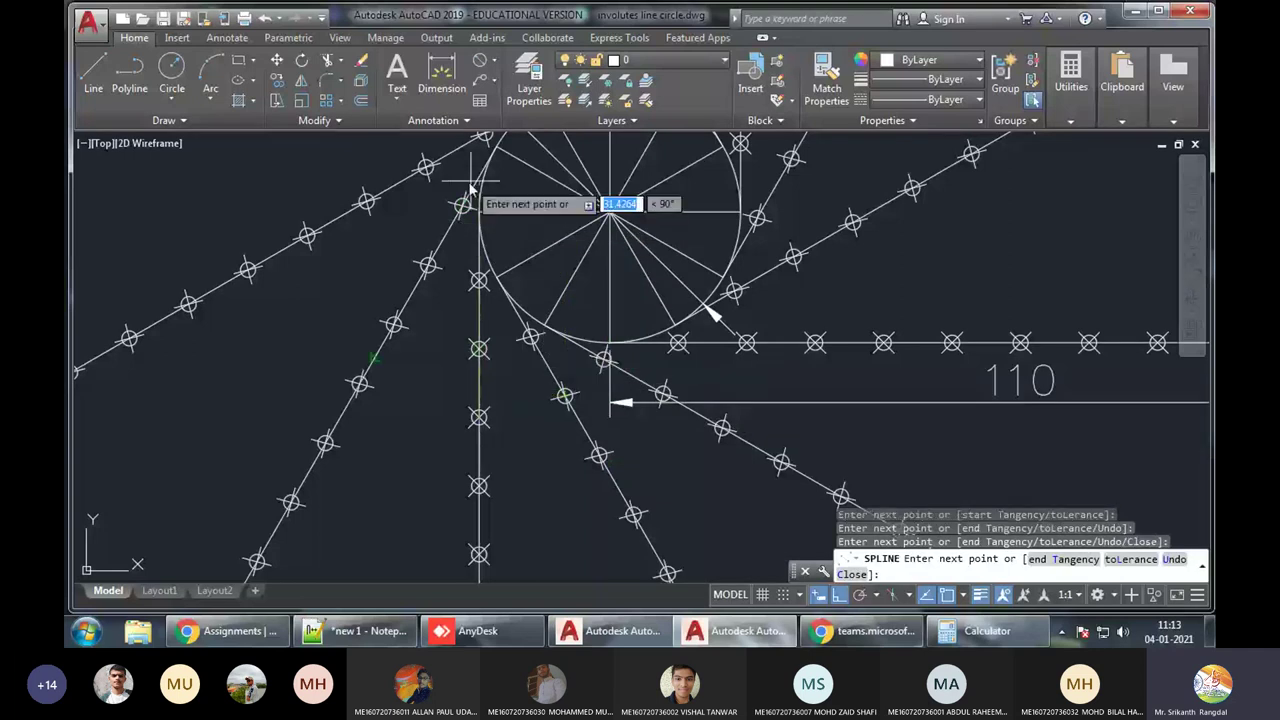
{"action": "left_click", "coordinate": [360, 385]}
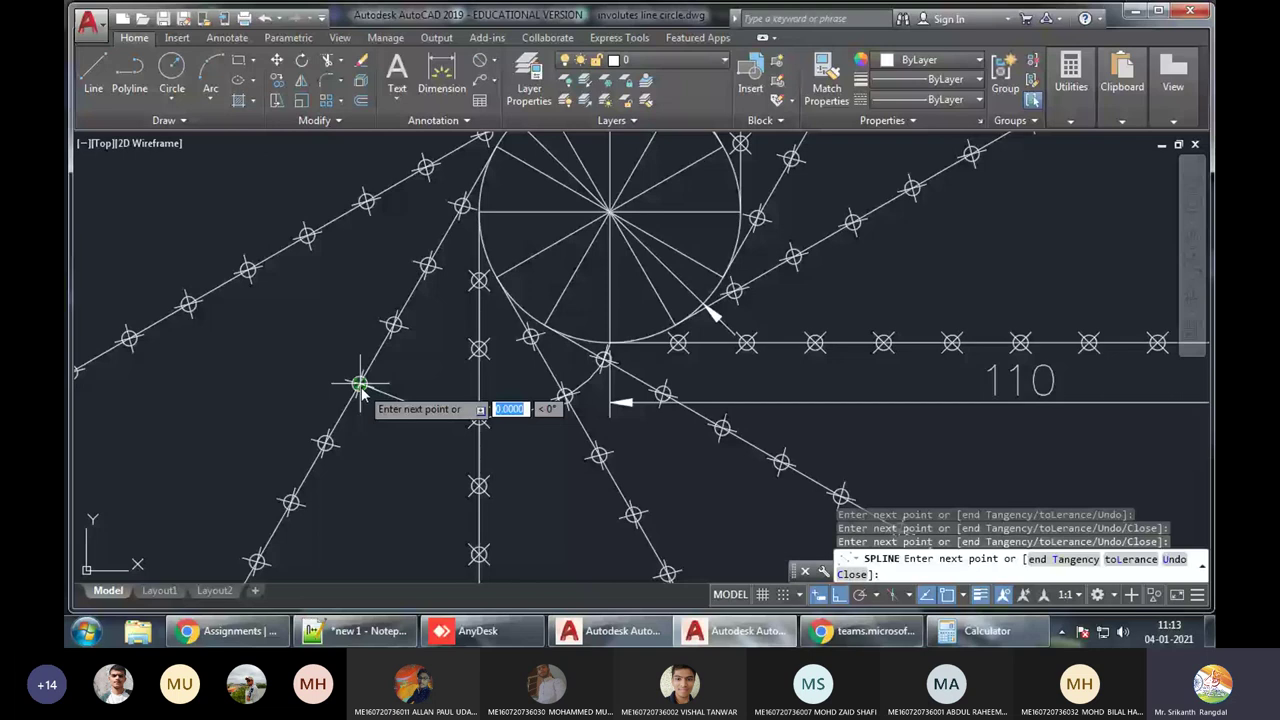
Continue the spline through the fifth, sixth and seventh division points on the fifth, sixth and seventh tangent lines respectively
{"action": "scroll", "coordinate": [361, 388], "scroll_direction": "down", "scroll_amount": 4}
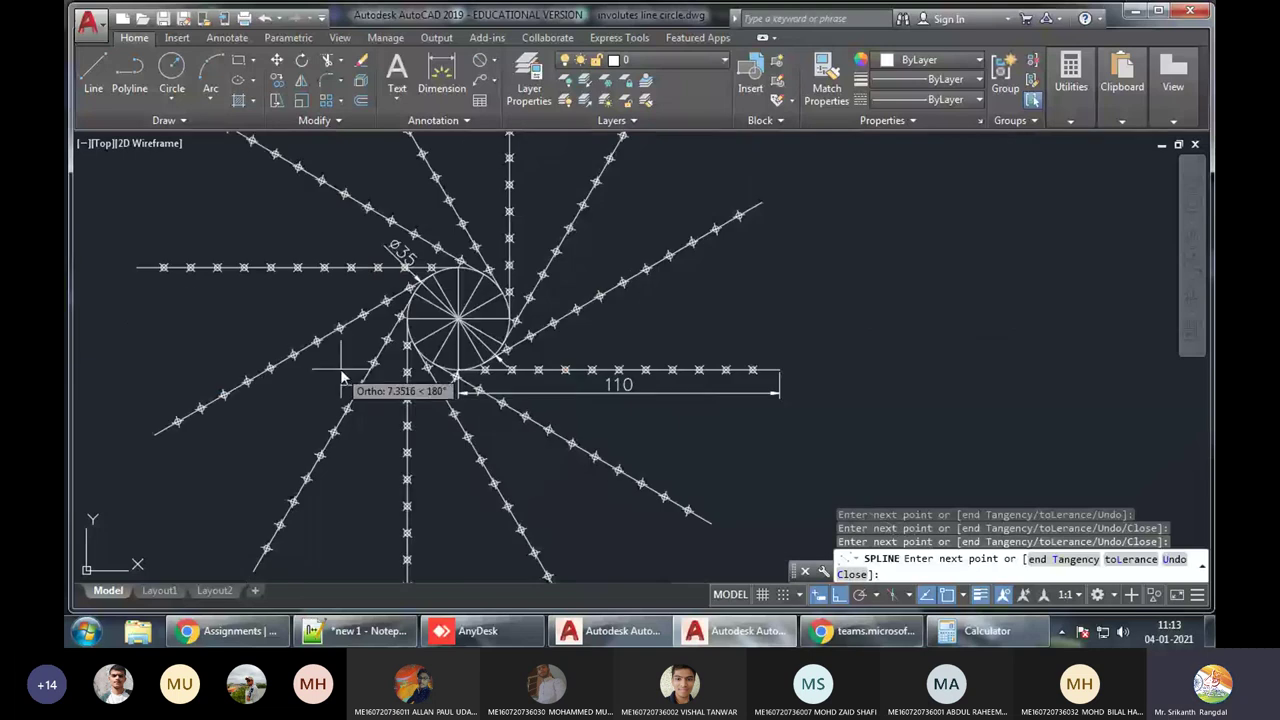
{"action": "scroll", "coordinate": [557, 340], "scroll_direction": "up", "scroll_amount": 2}
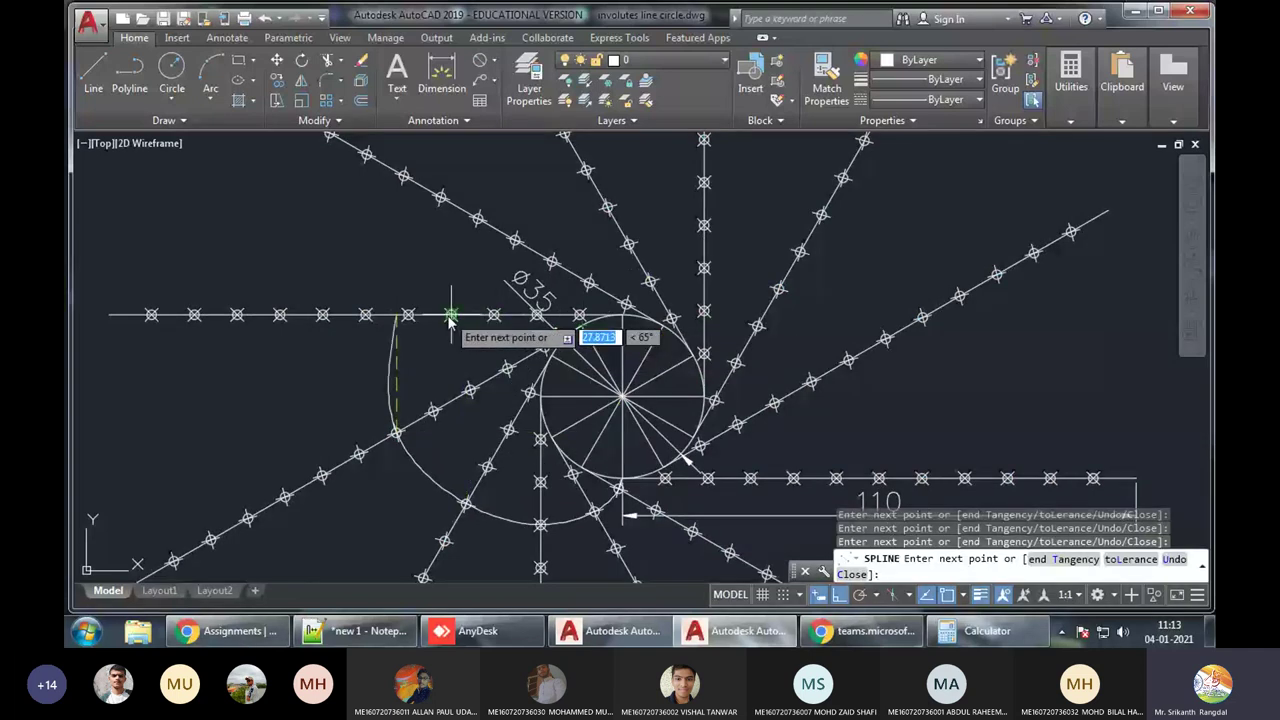
{"action": "middle_click_drag", "start_coordinate": [451, 318], "coordinate": [436, 451]}
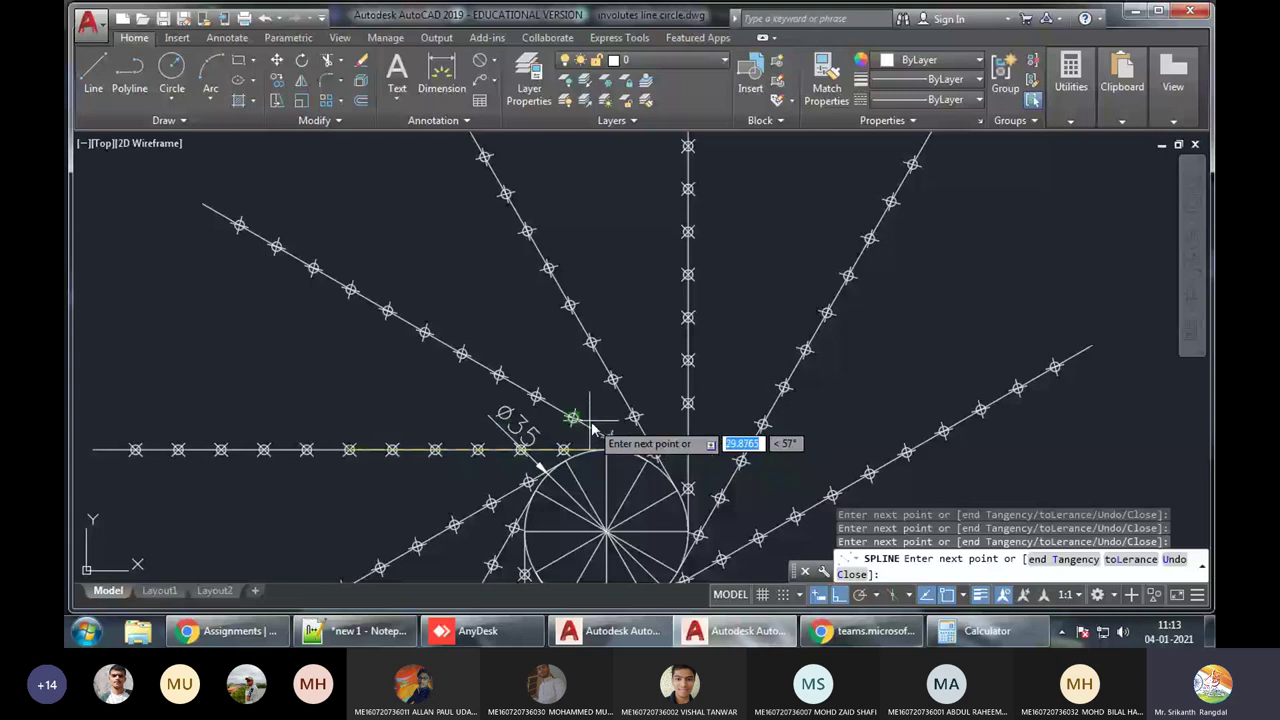
{"action": "left_click", "coordinate": [592, 428]}
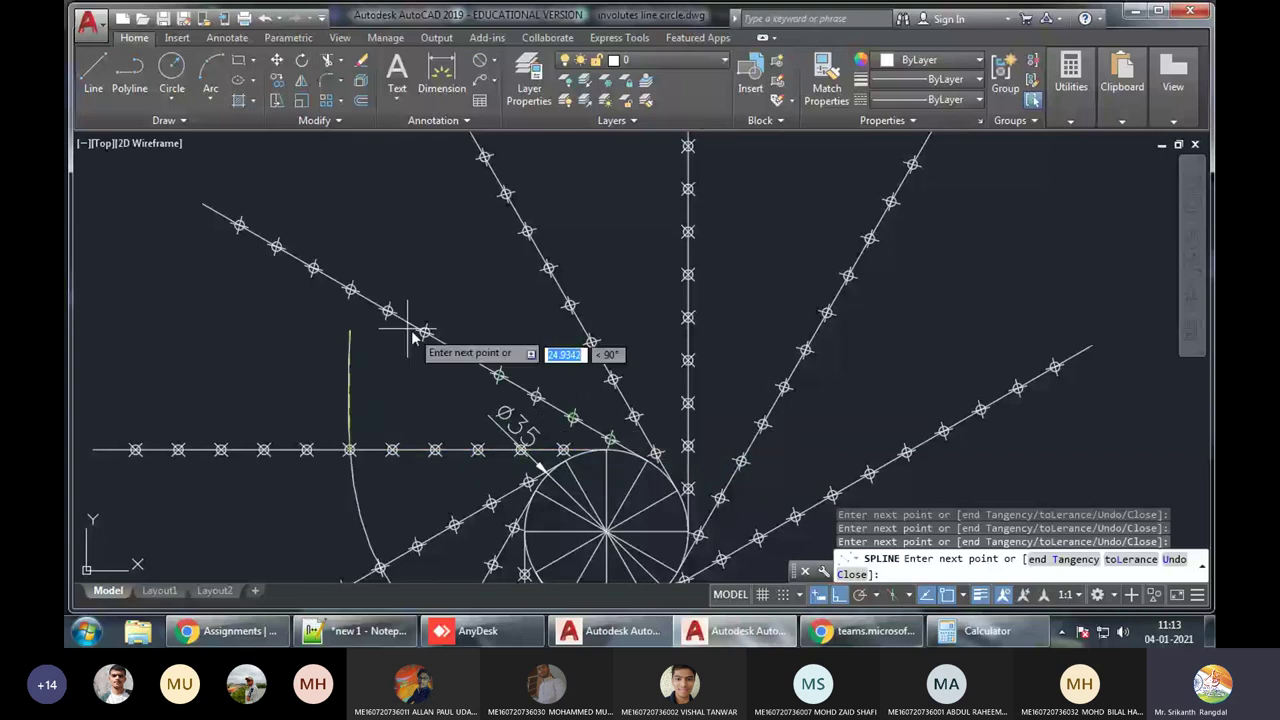
{"action": "middle_click_drag", "start_coordinate": [412, 337], "coordinate": [388, 466]}
{"action": "middle_click_drag", "start_coordinate": [637, 583], "coordinate": [636, 492]}
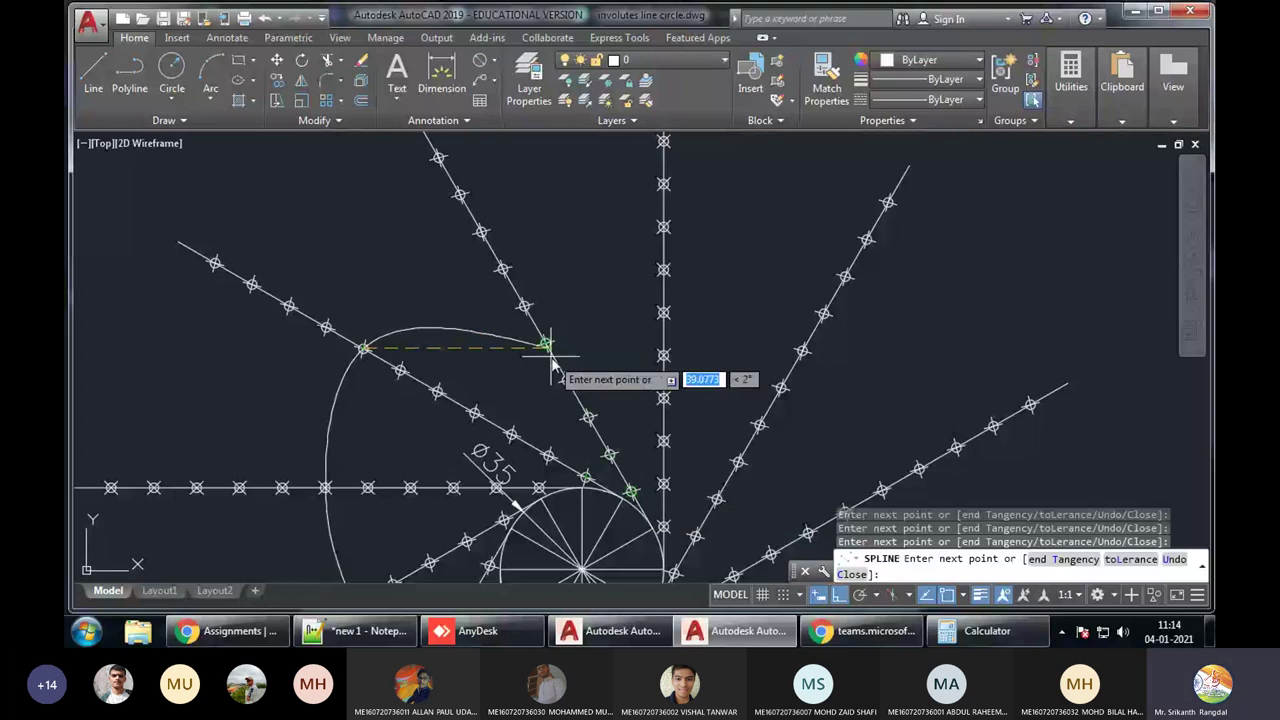
Carry the spline through the matching division points on the eighth to eleventh tangents and on to the end of the 110 line
{"action": "left_click", "coordinate": [482, 233]}
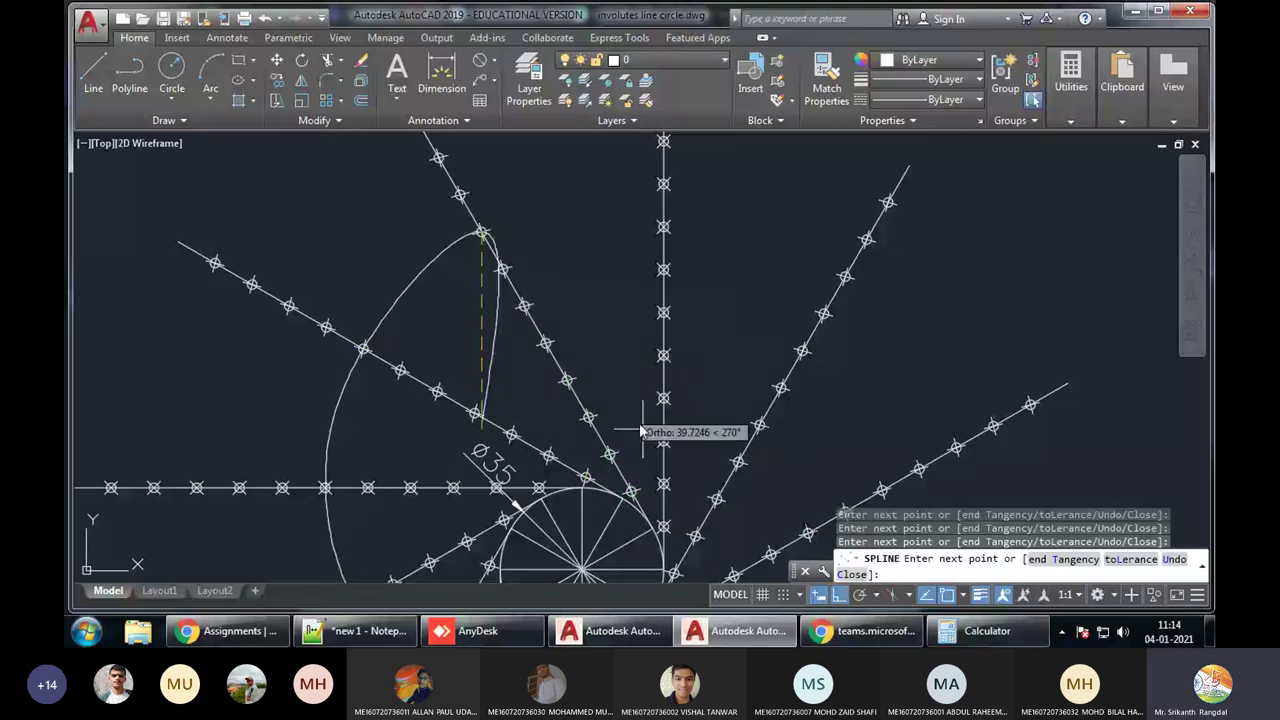
{"action": "left_click", "coordinate": [663, 184]}
{"action": "middle_click_drag", "start_coordinate": [741, 218], "coordinate": [743, 349]}
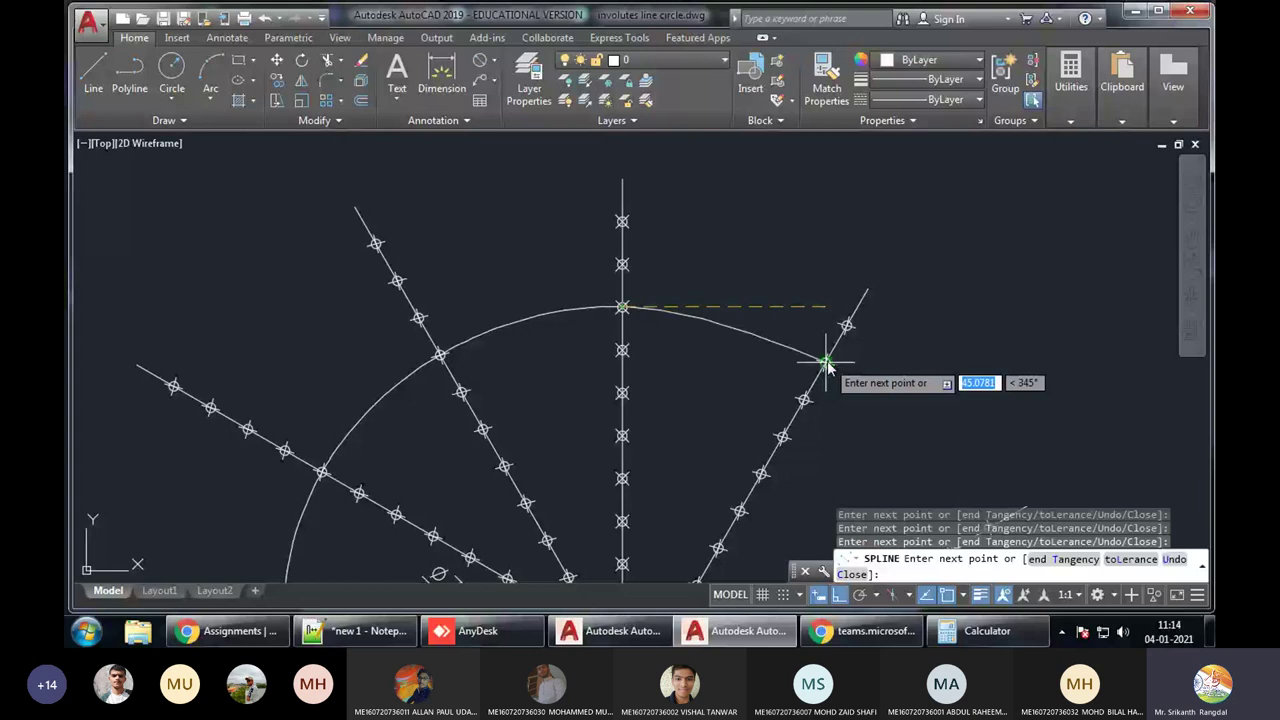
{"action": "left_click", "coordinate": [826, 362]}
{"action": "middle_click_drag", "start_coordinate": [990, 529], "coordinate": [910, 211]}
{"action": "left_click", "coordinate": [937, 314]}
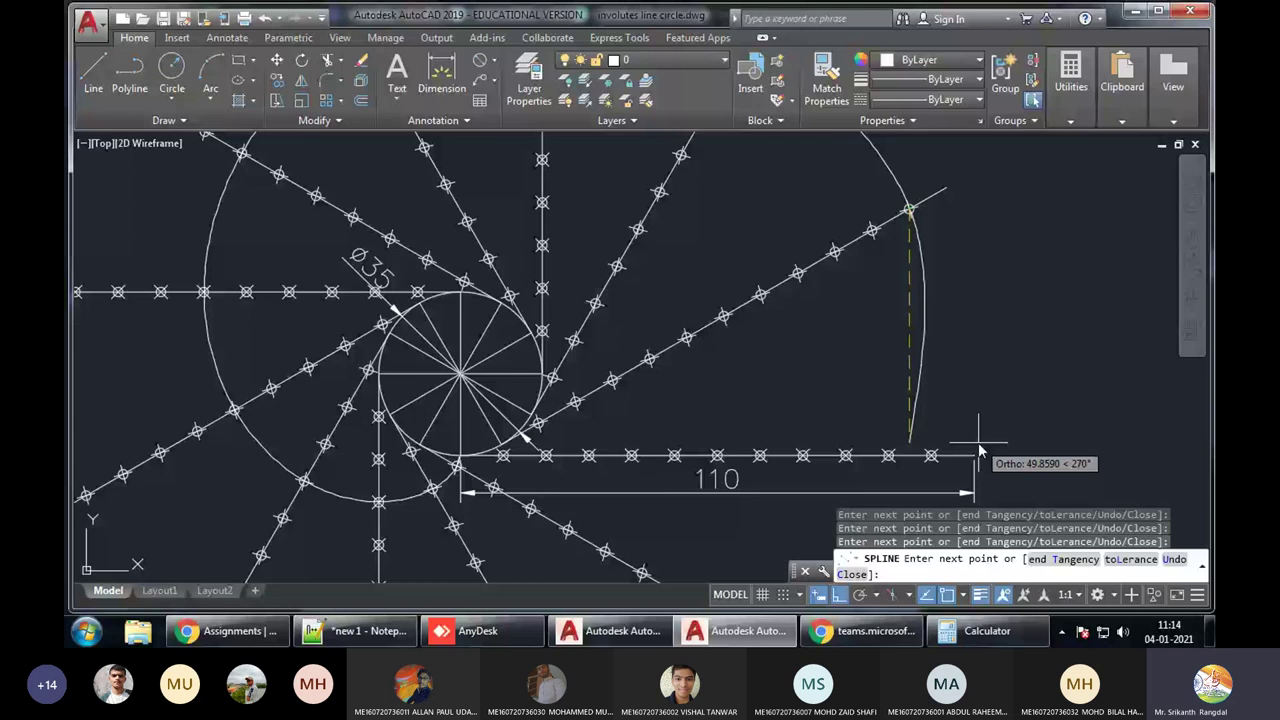
{"action": "left_click", "coordinate": [975, 455]}
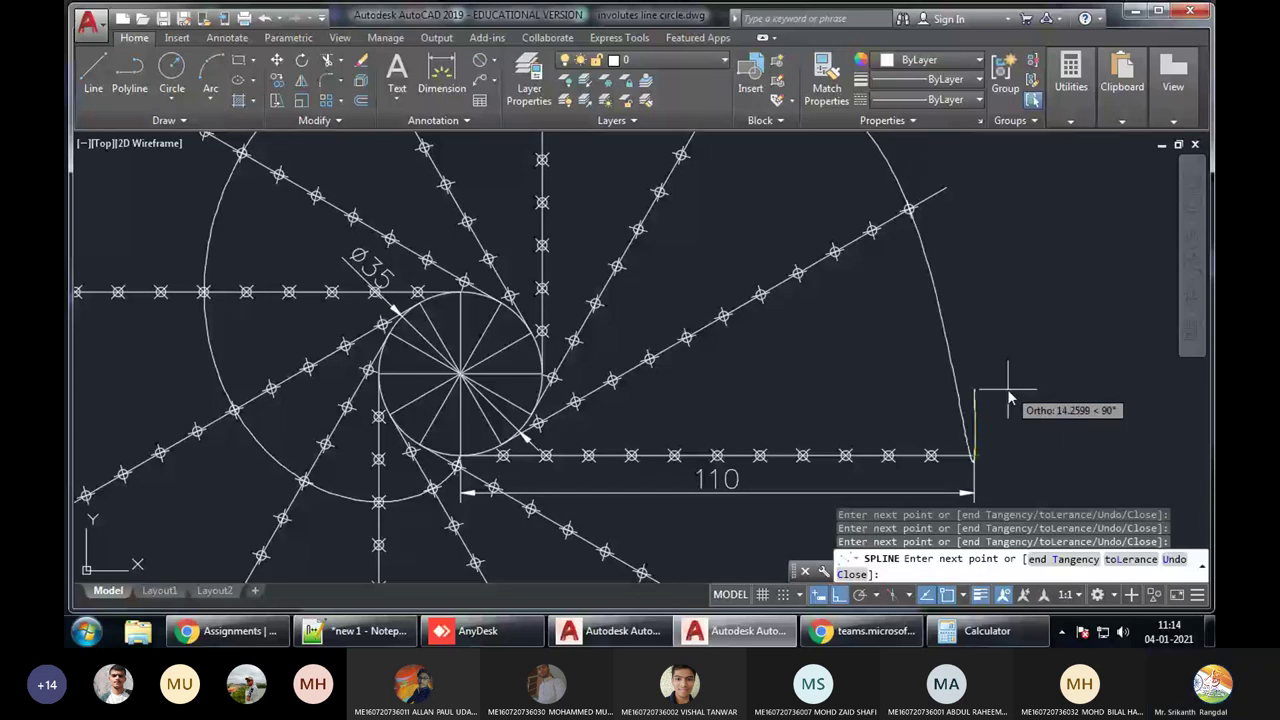
Finish the spline with an end tangency pointing straight down at the end of the 110 line, keeping Ortho on
{"action": "middle_click_drag", "start_coordinate": [1008, 398], "coordinate": [995, 308]}
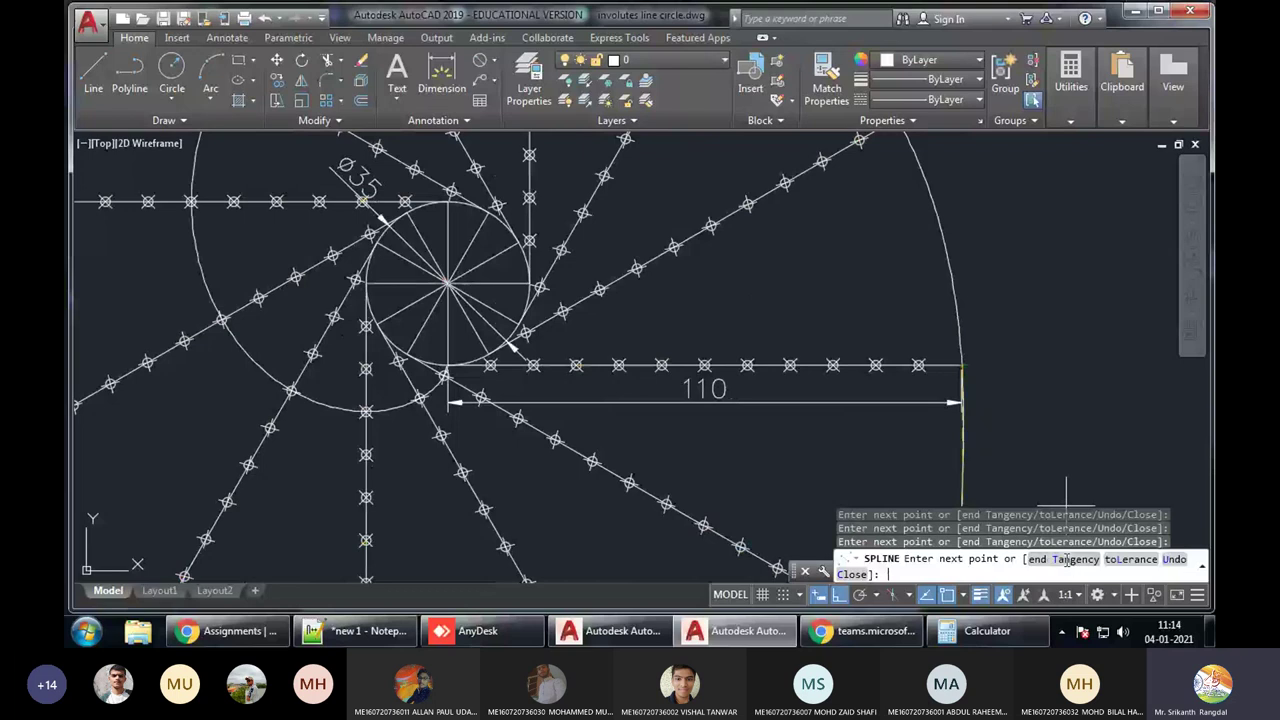
{"action": "left_click", "coordinate": [1068, 566]}
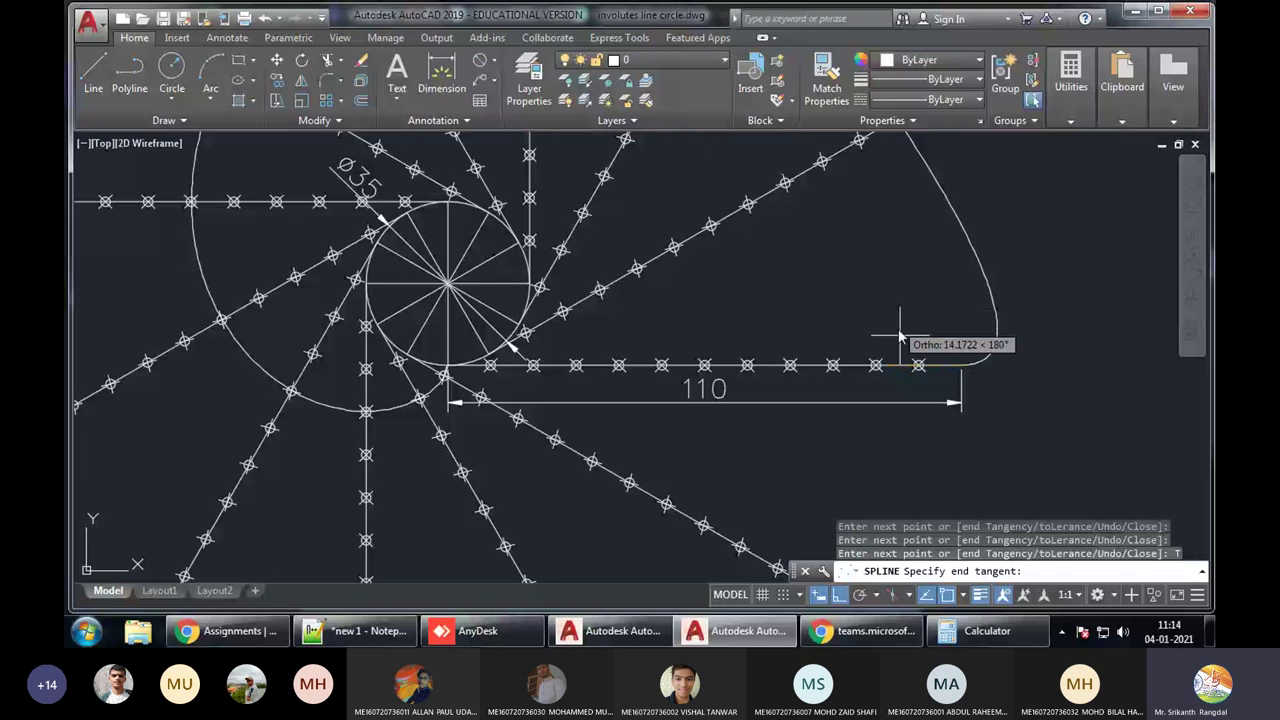
{"action": "left_click", "coordinate": [841, 597]}
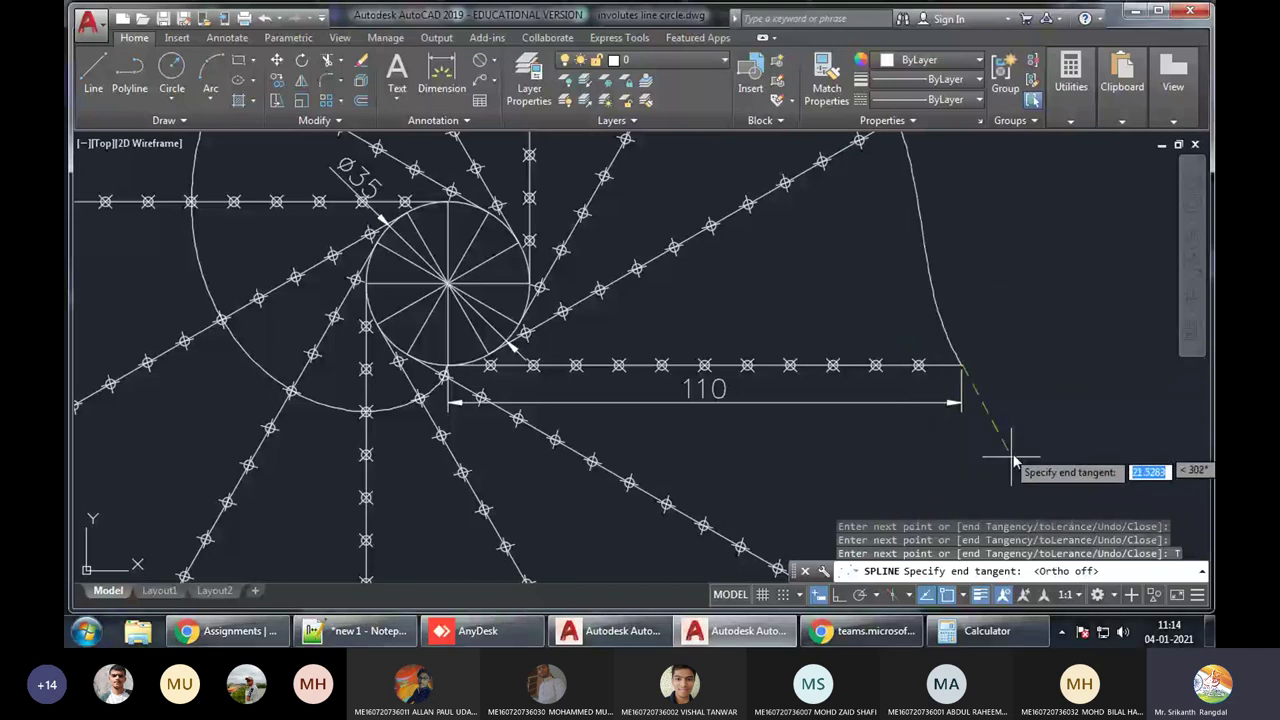
{"action": "left_click", "coordinate": [839, 595]}
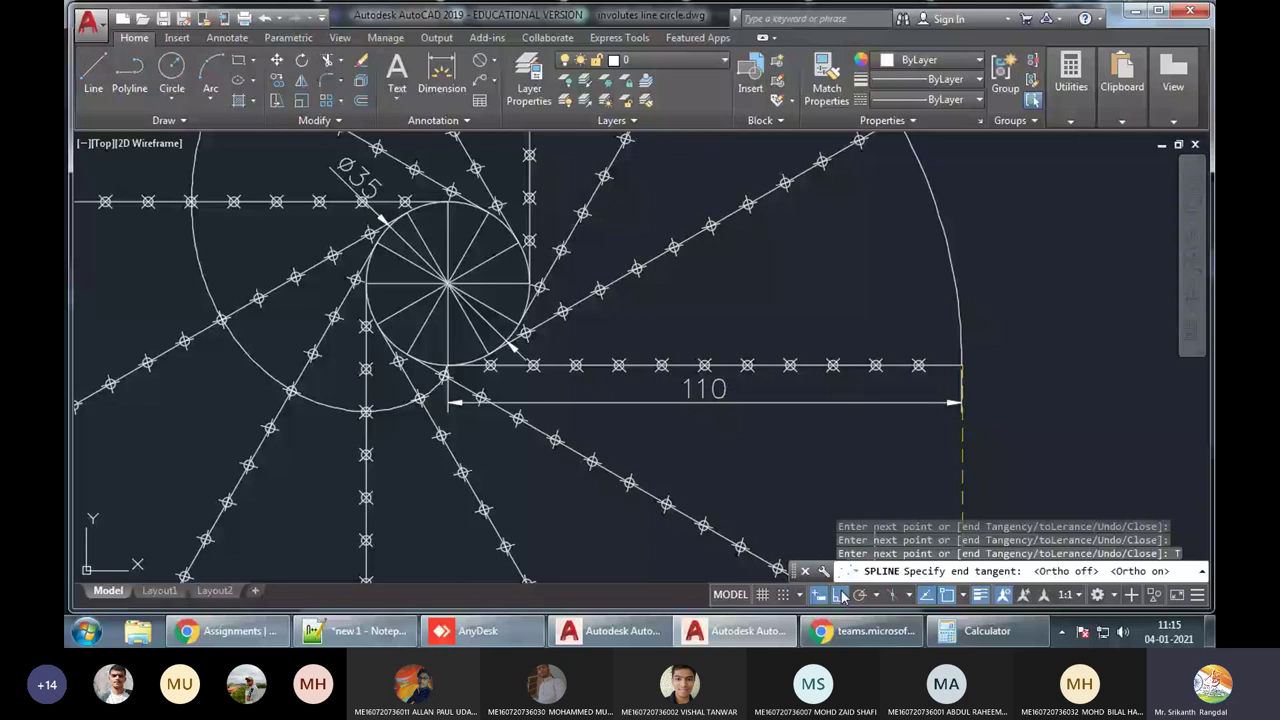
{"action": "left_click", "coordinate": [973, 475]}
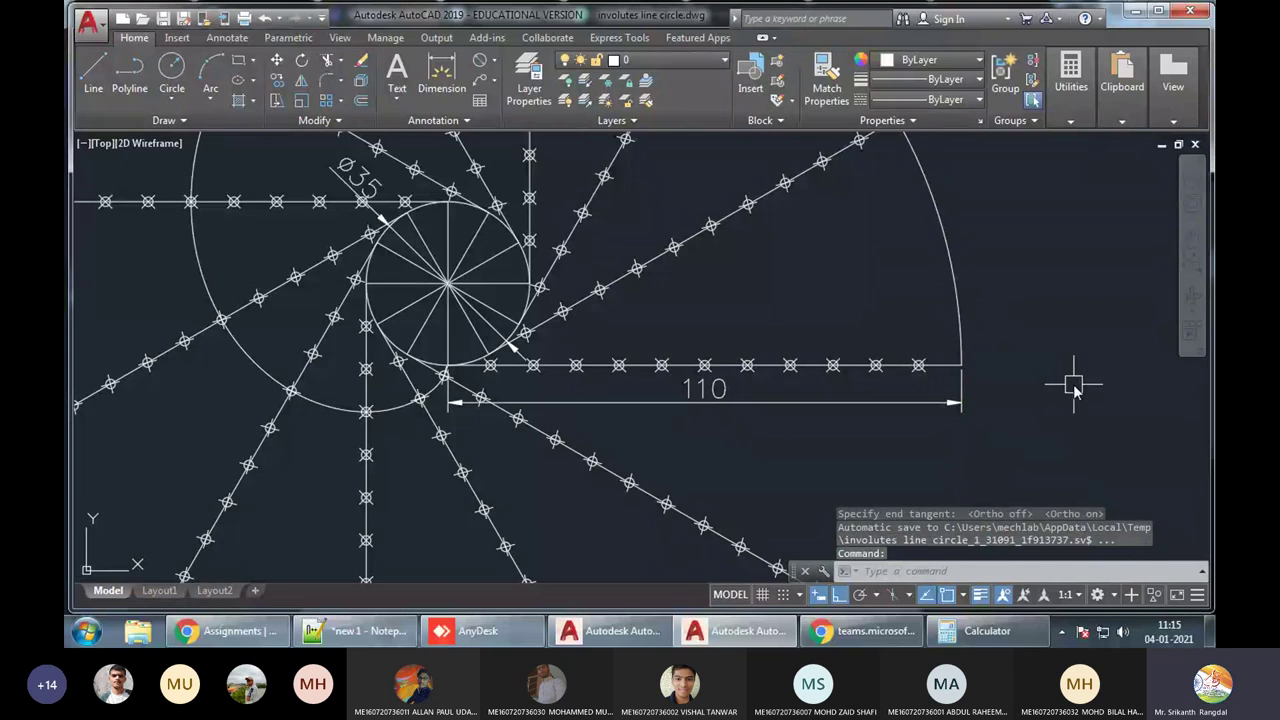
Select the finished involute spline to check its fit points, and clear the selection
{"action": "scroll", "coordinate": [907, 388], "scroll_direction": "down", "scroll_amount": 2}
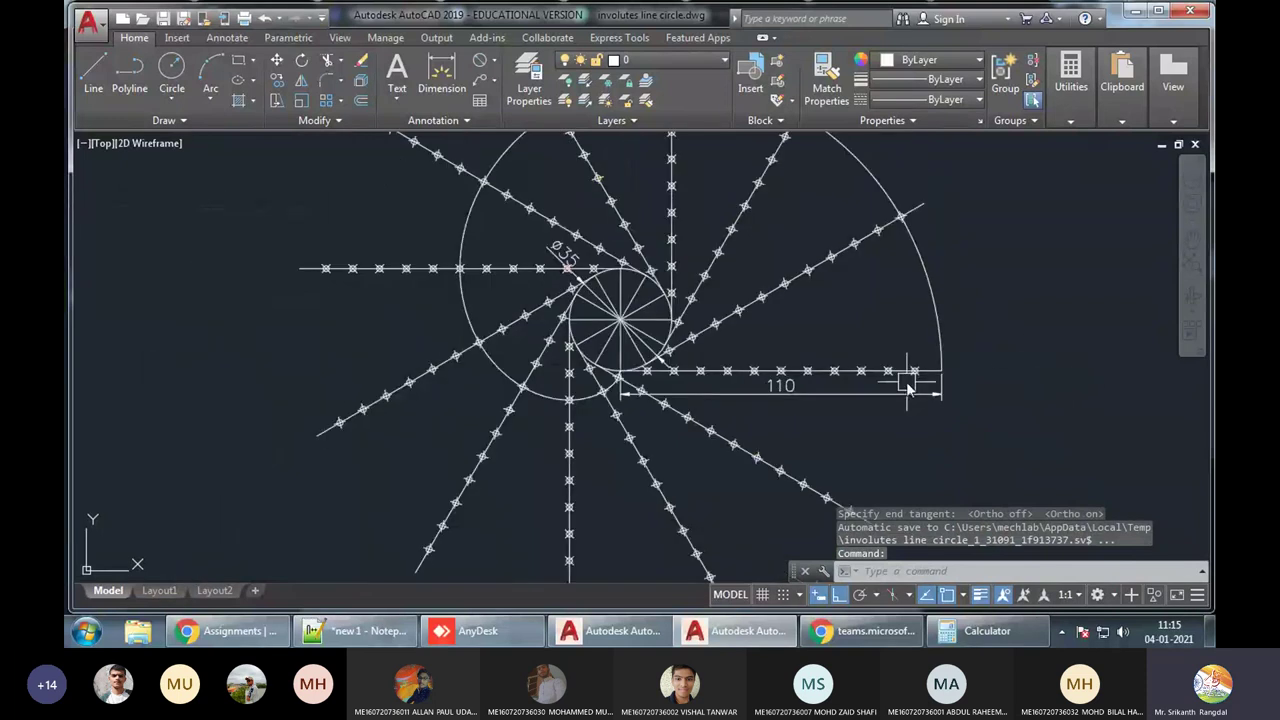
{"action": "left_click", "coordinate": [940, 372]}
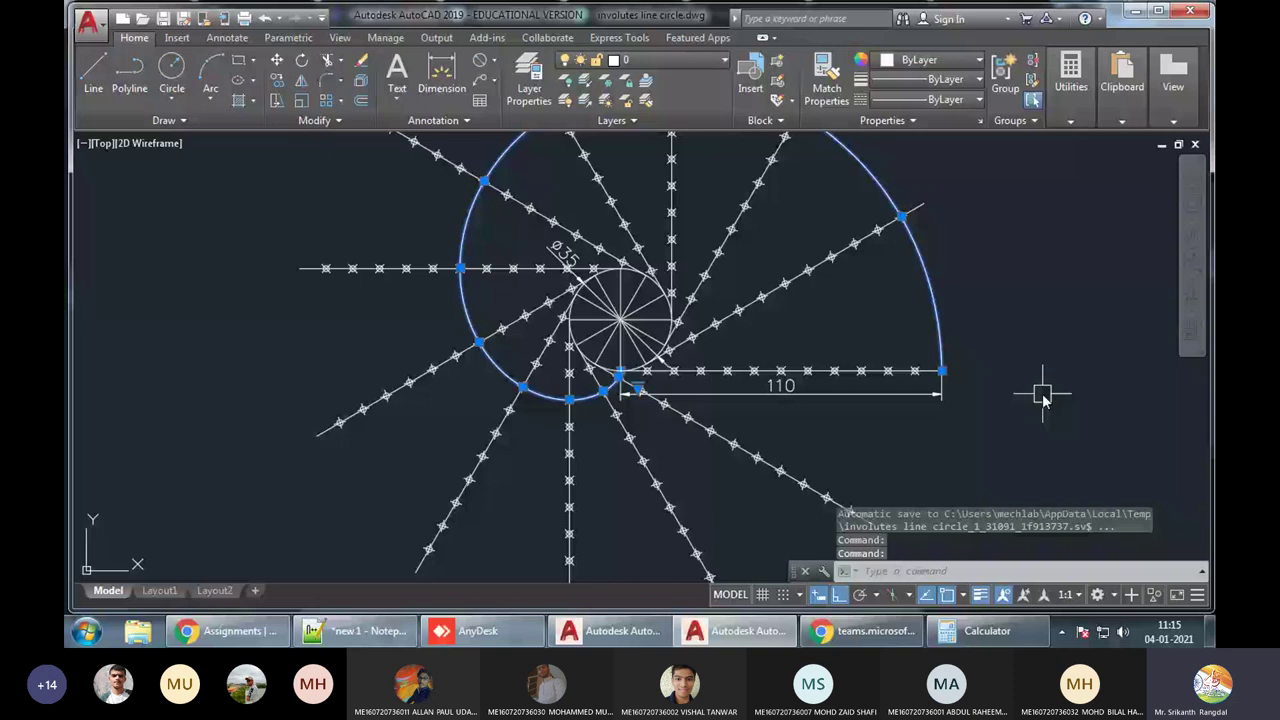
{"action": "key", "text": "Escape"}
{"action": "key", "text": "Escape"}
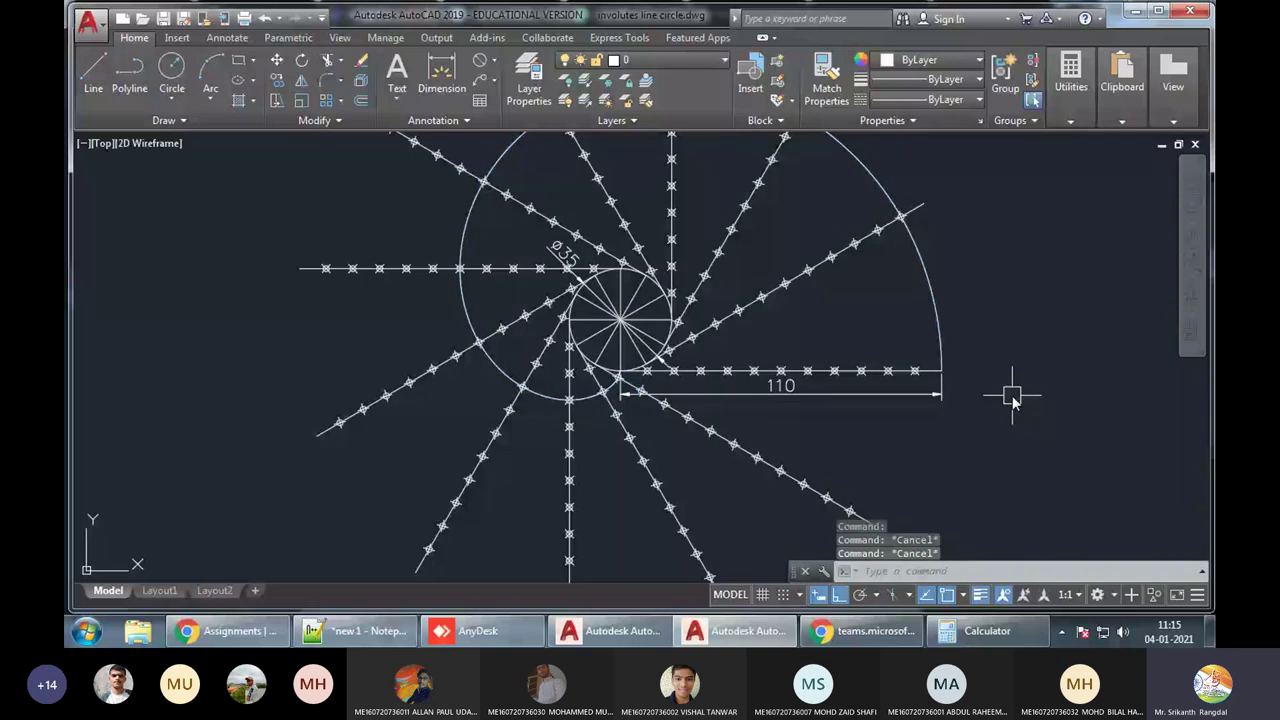
Read the problem statement above the drawing and compare its string length and circle diameter with the involute
{"action": "scroll", "coordinate": [1048, 403], "scroll_direction": "down", "scroll_amount": 3}
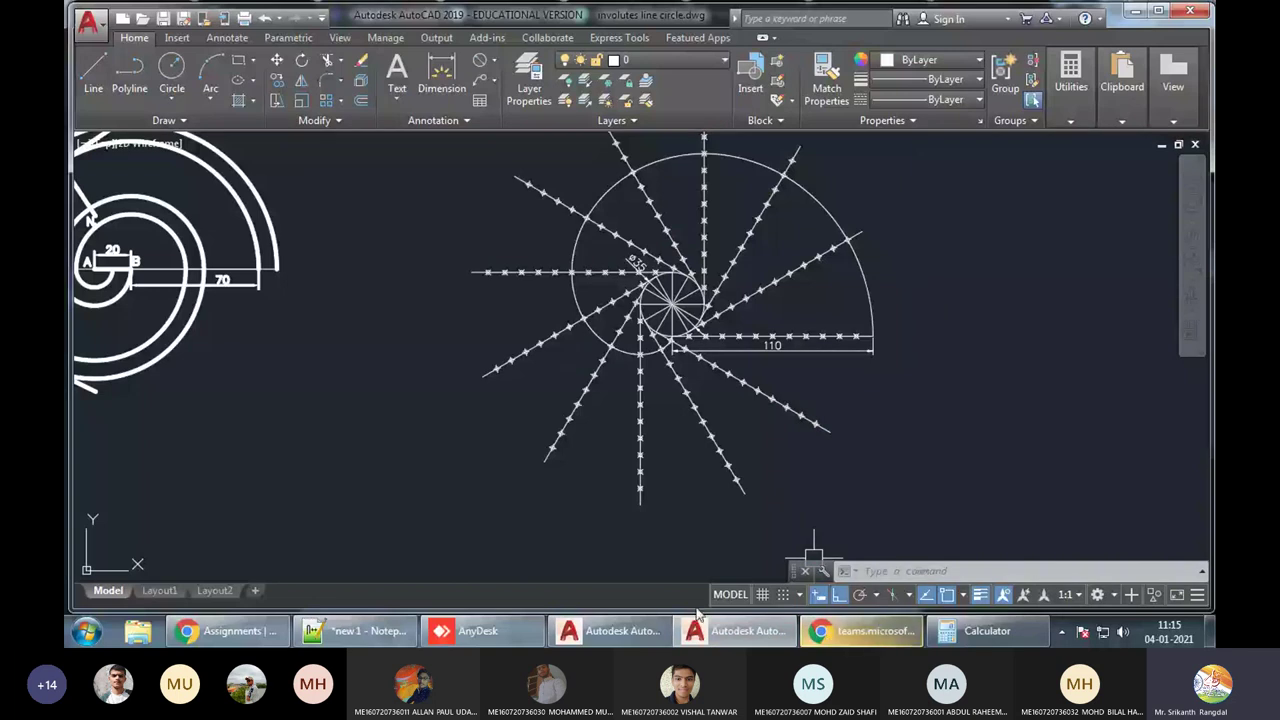
{"action": "mouse_move", "coordinate": [368, 640]}
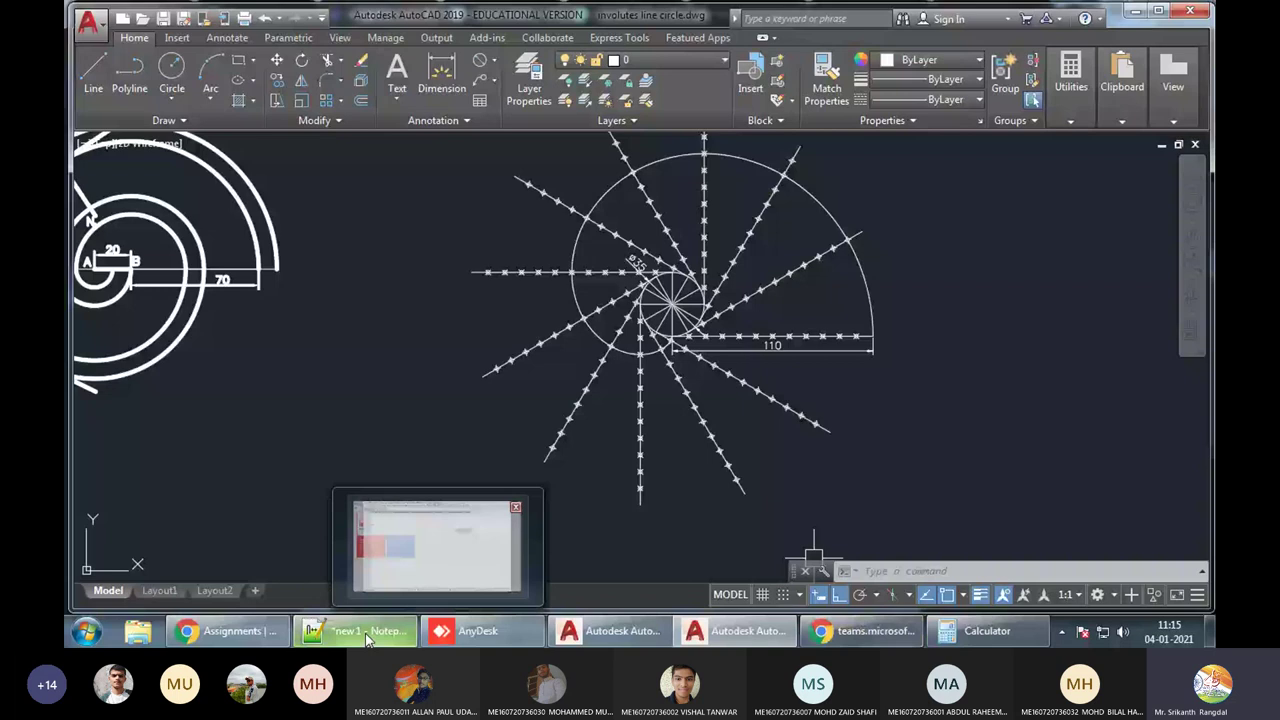
{"action": "scroll", "coordinate": [667, 472], "scroll_direction": "up", "scroll_amount": 3}
{"action": "middle_click_drag", "start_coordinate": [667, 472], "coordinate": [673, 347]}
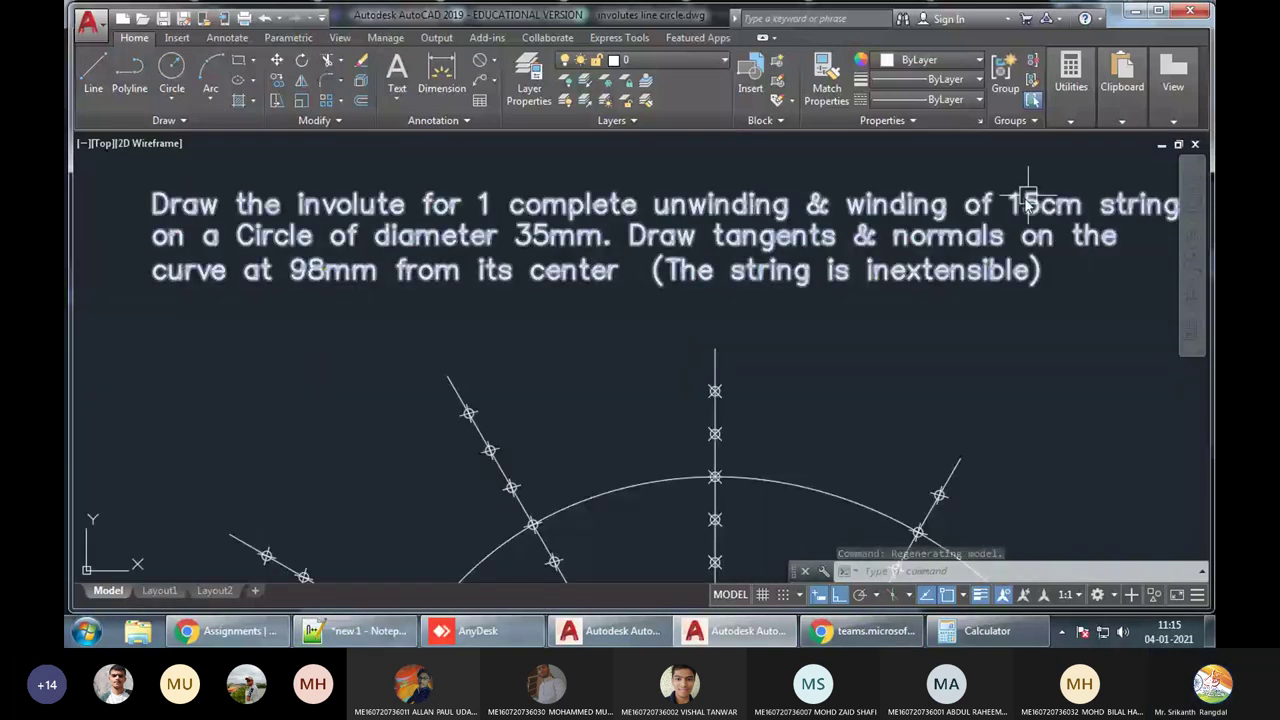
{"action": "scroll", "coordinate": [857, 215], "scroll_direction": "down", "scroll_amount": 2}
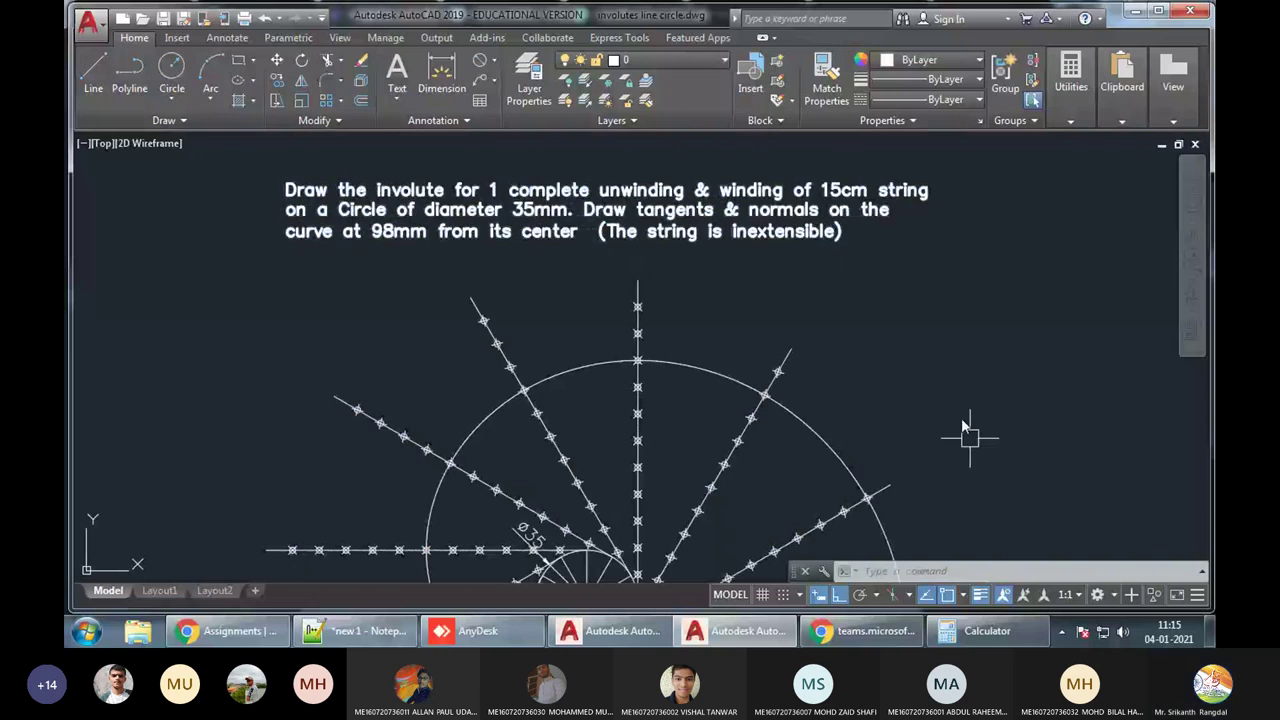
{"action": "middle_click_drag", "start_coordinate": [961, 418], "coordinate": [887, 227]}
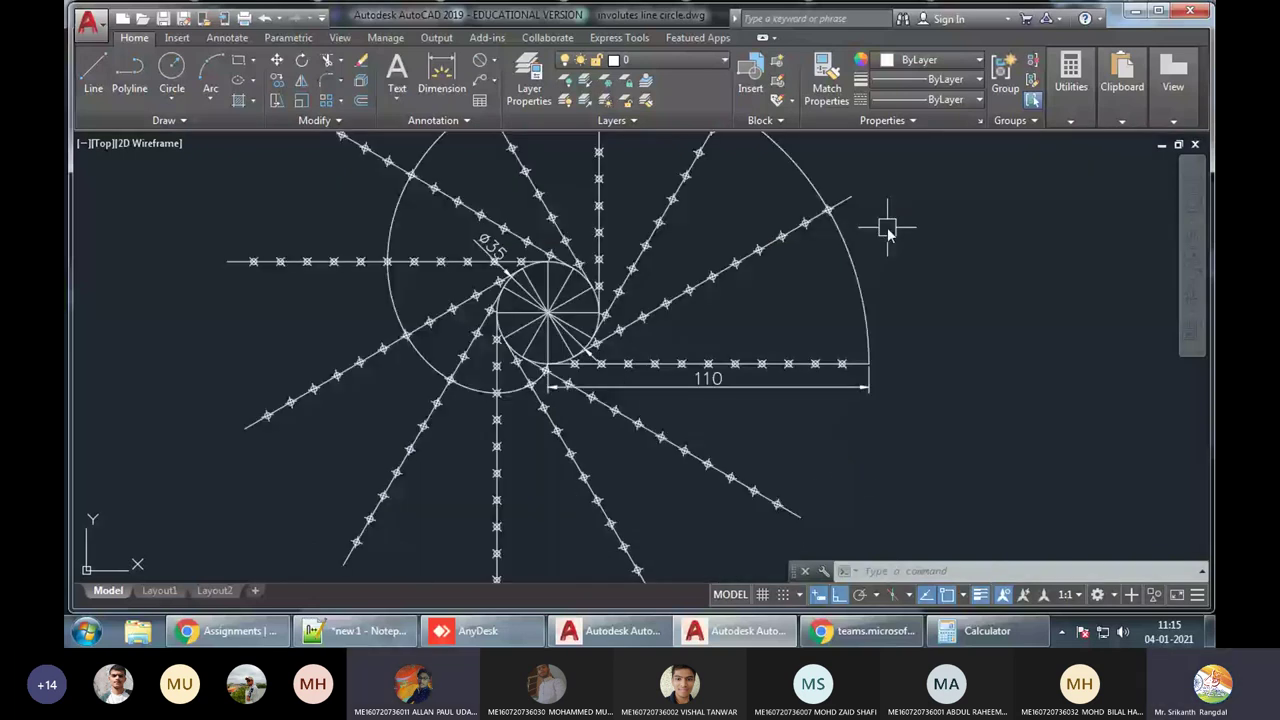
{"action": "middle_click_drag", "start_coordinate": [867, 359], "coordinate": [877, 300]}
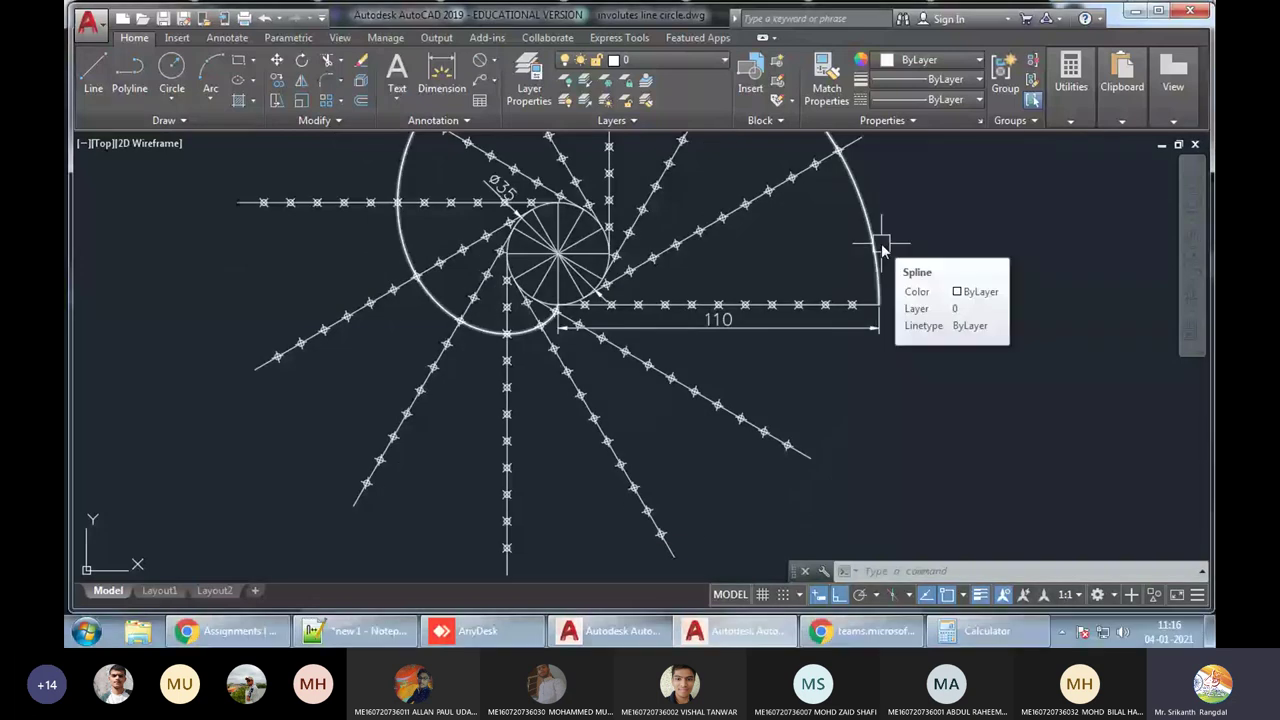
{"action": "middle_click_drag", "start_coordinate": [882, 248], "coordinate": [833, 183]}
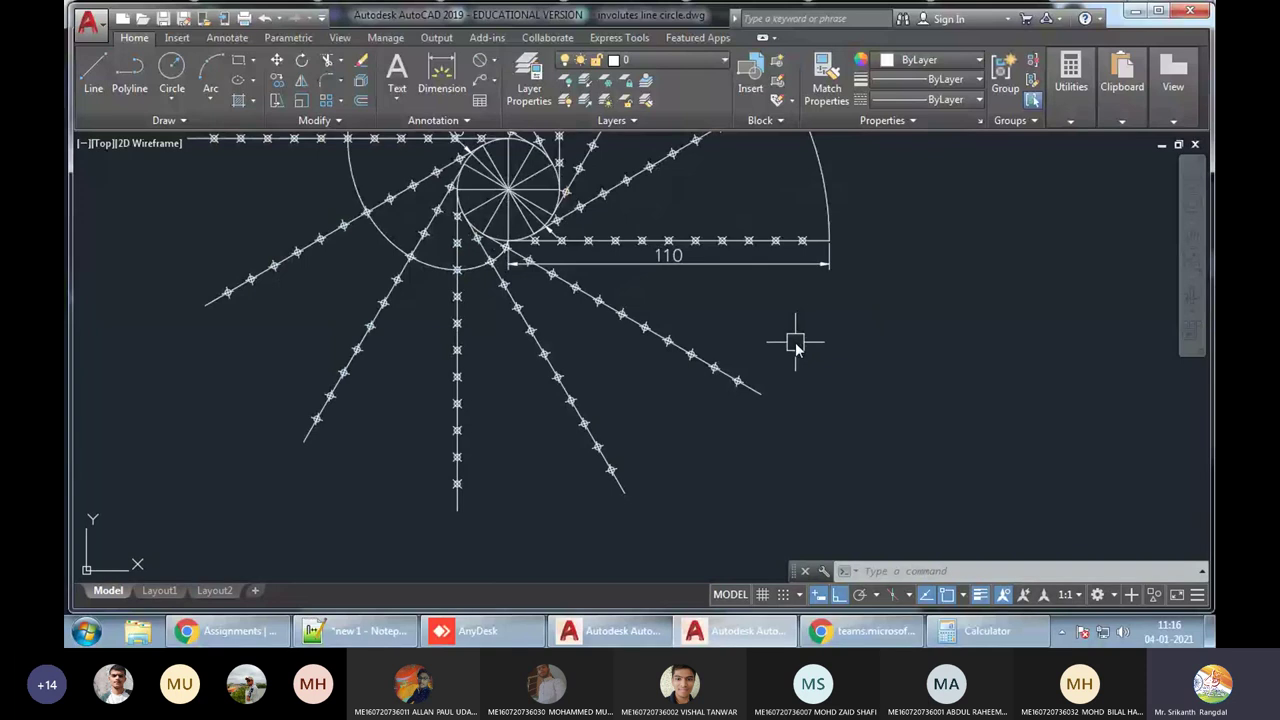
Draw a circle centred on the free end of the tangent just below the 110 line, with its radius reaching the tangent's last division point
{"action": "type", "text": "c"}
{"action": "key", "text": "Return"}
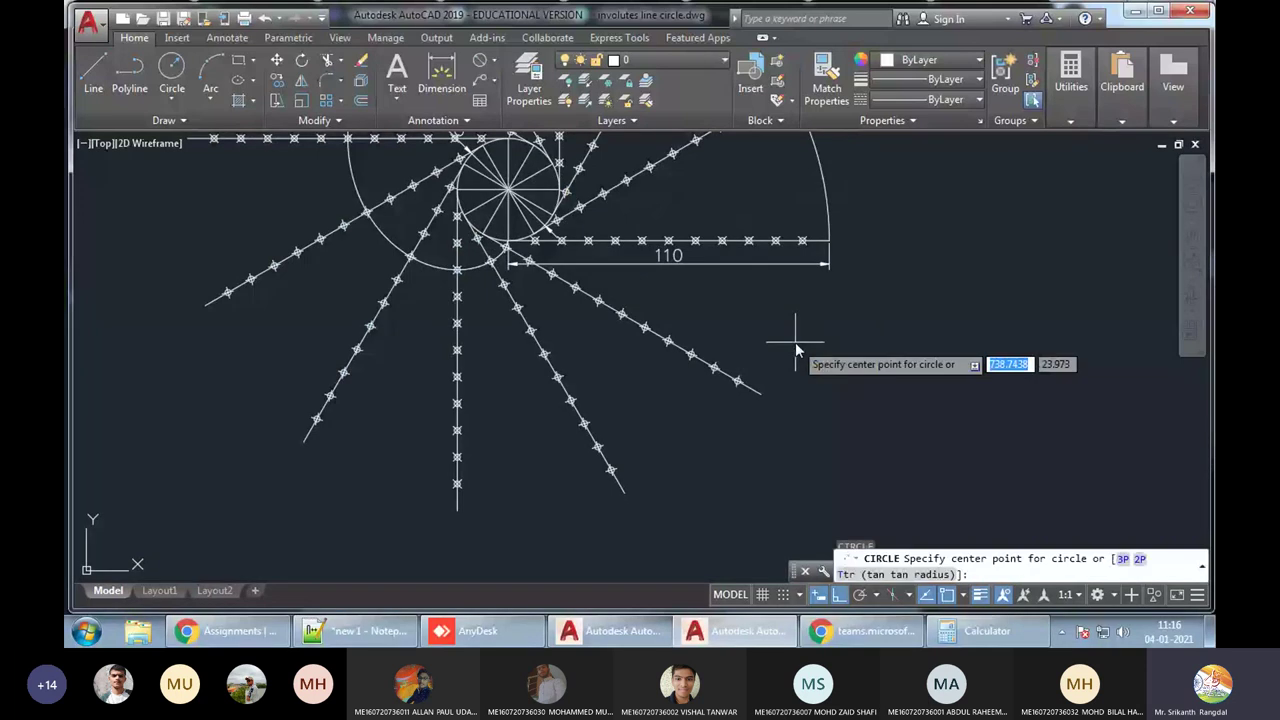
{"action": "scroll", "coordinate": [787, 354], "scroll_direction": "up", "scroll_amount": 2}
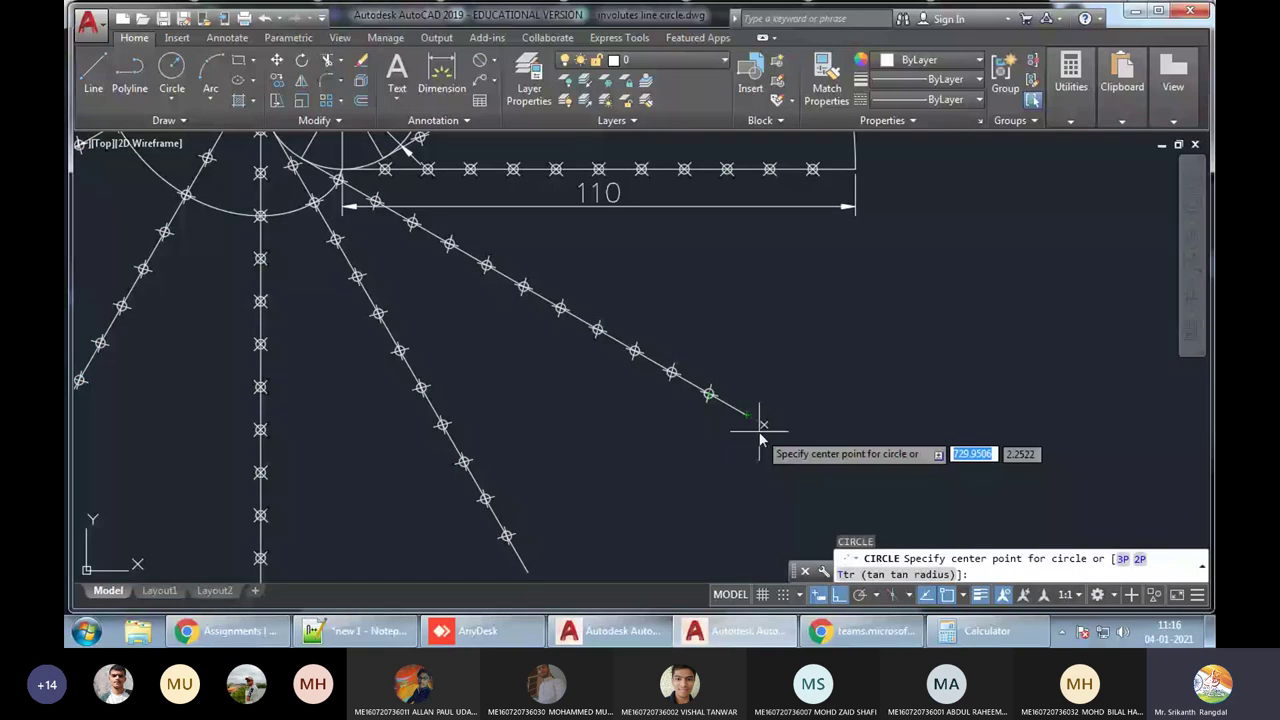
{"action": "scroll", "coordinate": [762, 425], "scroll_direction": "up", "scroll_amount": 4}
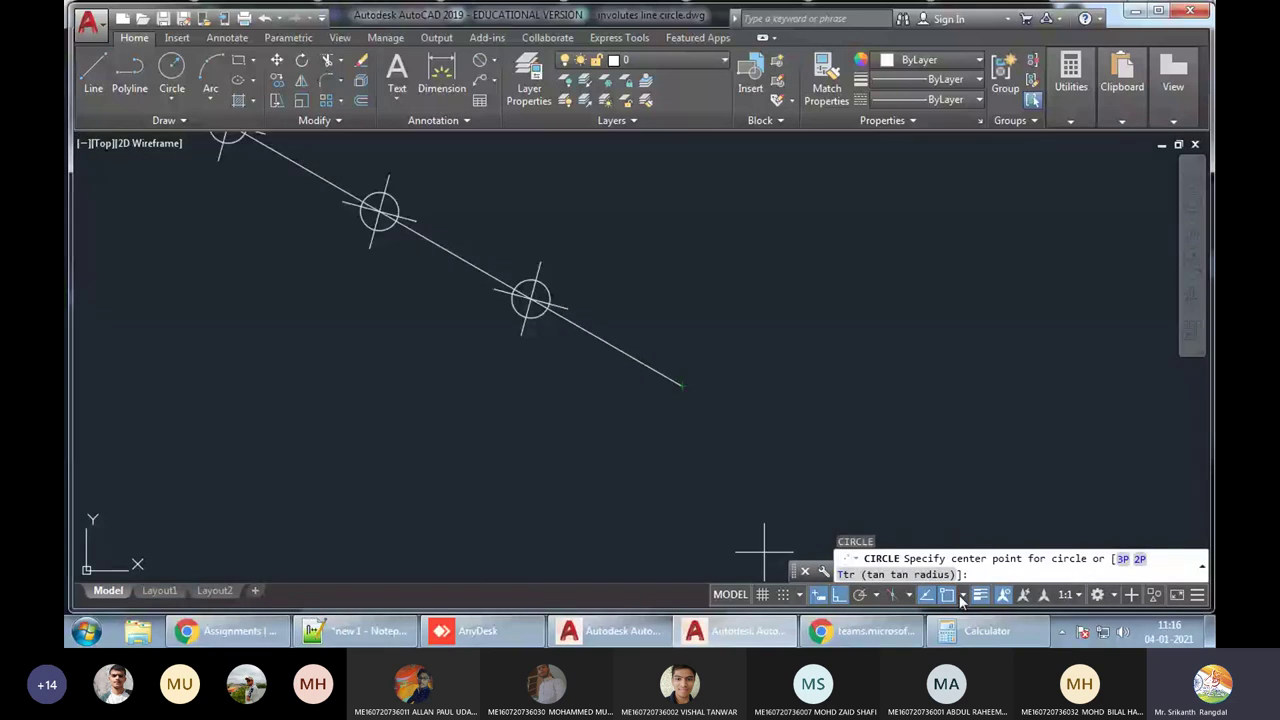
{"action": "left_click", "coordinate": [962, 595]}
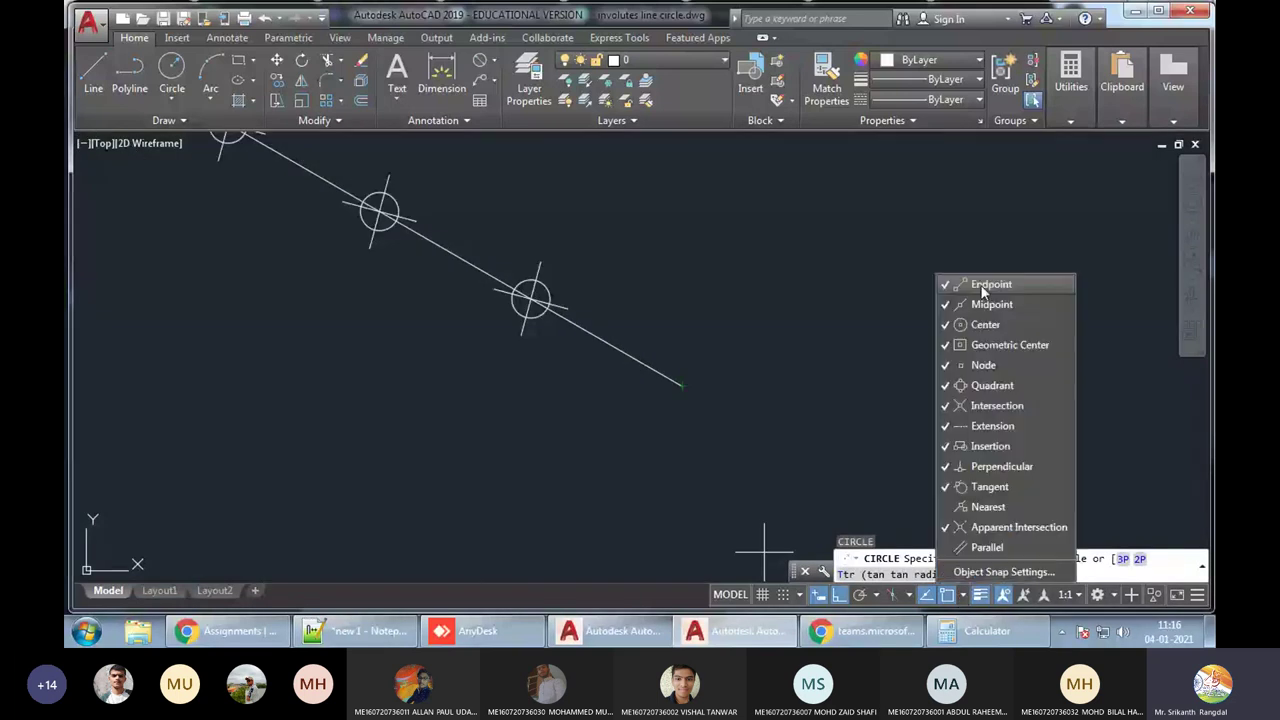
{"action": "left_click", "coordinate": [690, 382]}
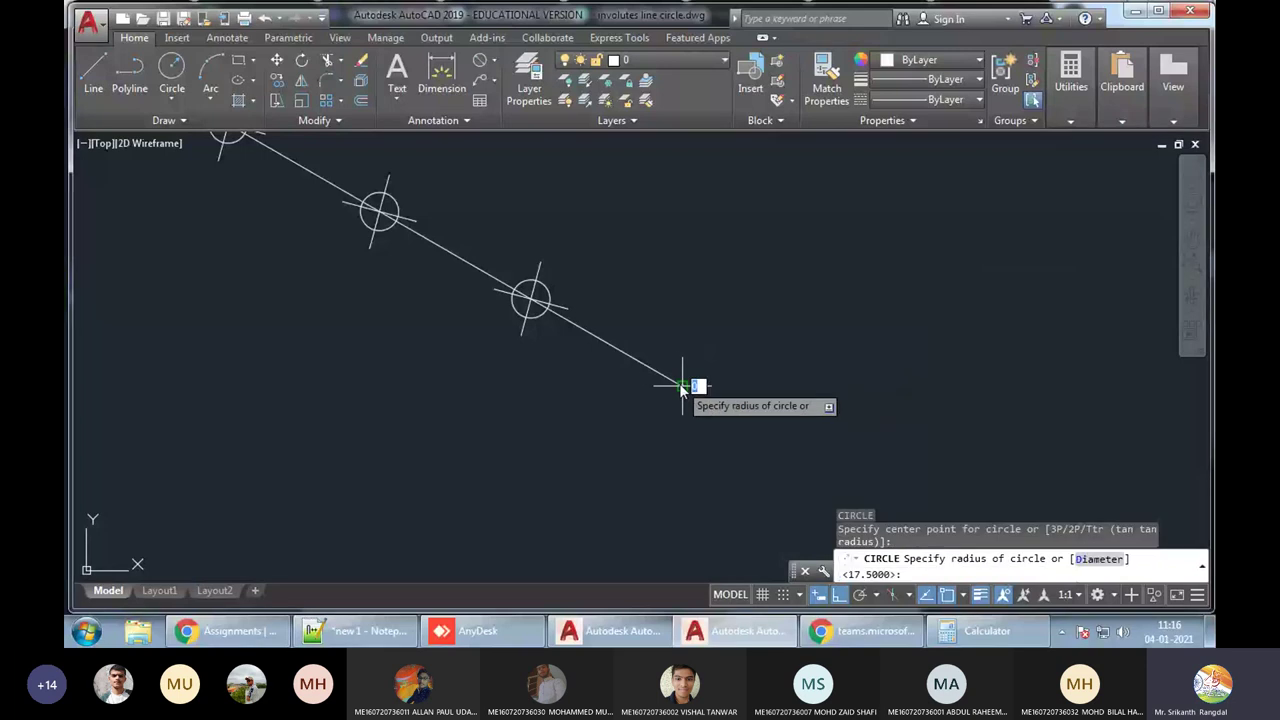
{"action": "left_click", "coordinate": [527, 303]}
{"action": "scroll", "coordinate": [831, 392], "scroll_direction": "down", "scroll_amount": 3}
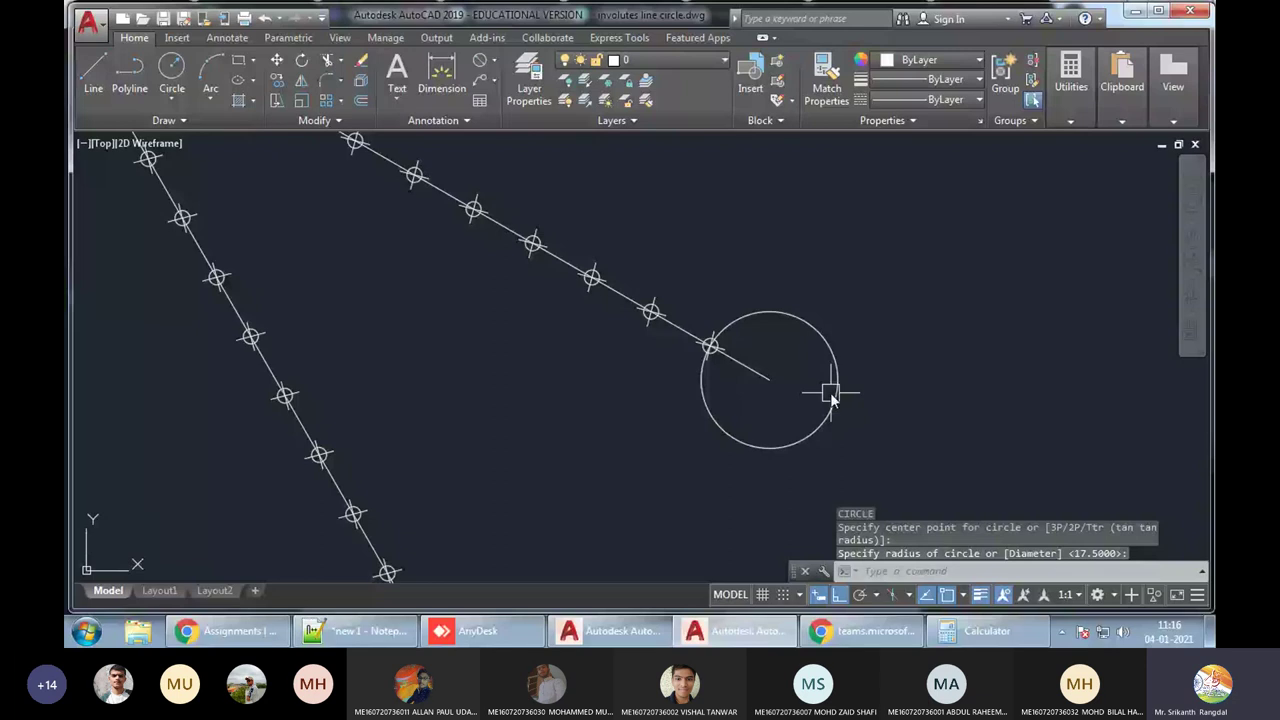
Extend that tangent through its end to the far side of the circle, and switch to the assignment PDF in Microsoft Teams to check the problem statement
{"action": "scroll", "coordinate": [831, 392], "scroll_direction": "down", "scroll_amount": 6}
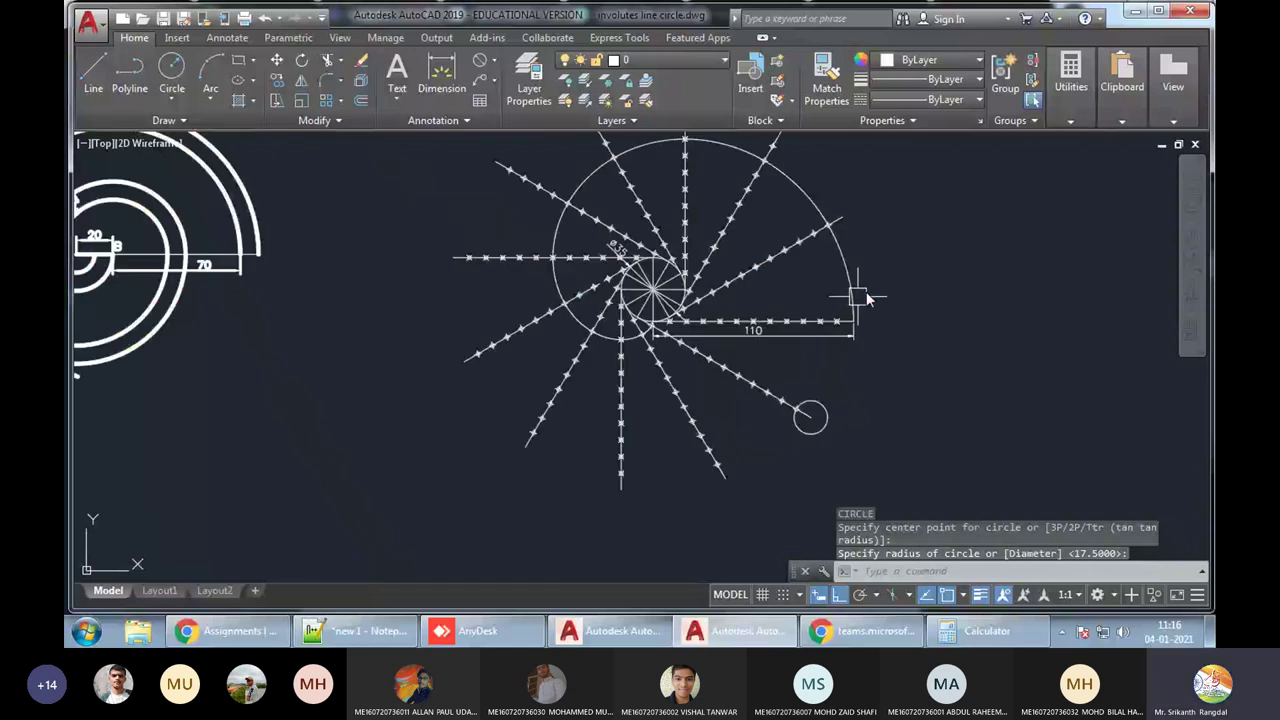
{"action": "scroll", "coordinate": [818, 395], "scroll_direction": "up", "scroll_amount": 4}
{"action": "type", "text": "ex"}
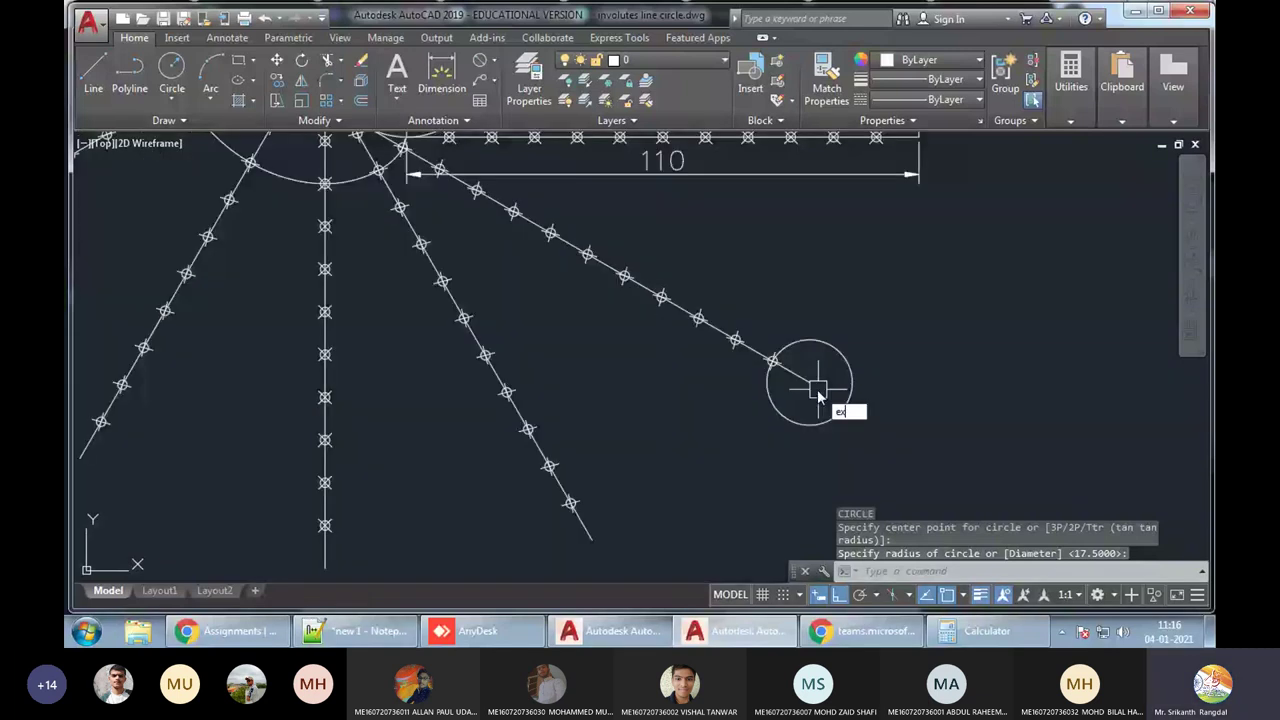
{"action": "key", "text": "Return"}
{"action": "left_click", "coordinate": [803, 379]}
{"action": "key", "text": "Return"}
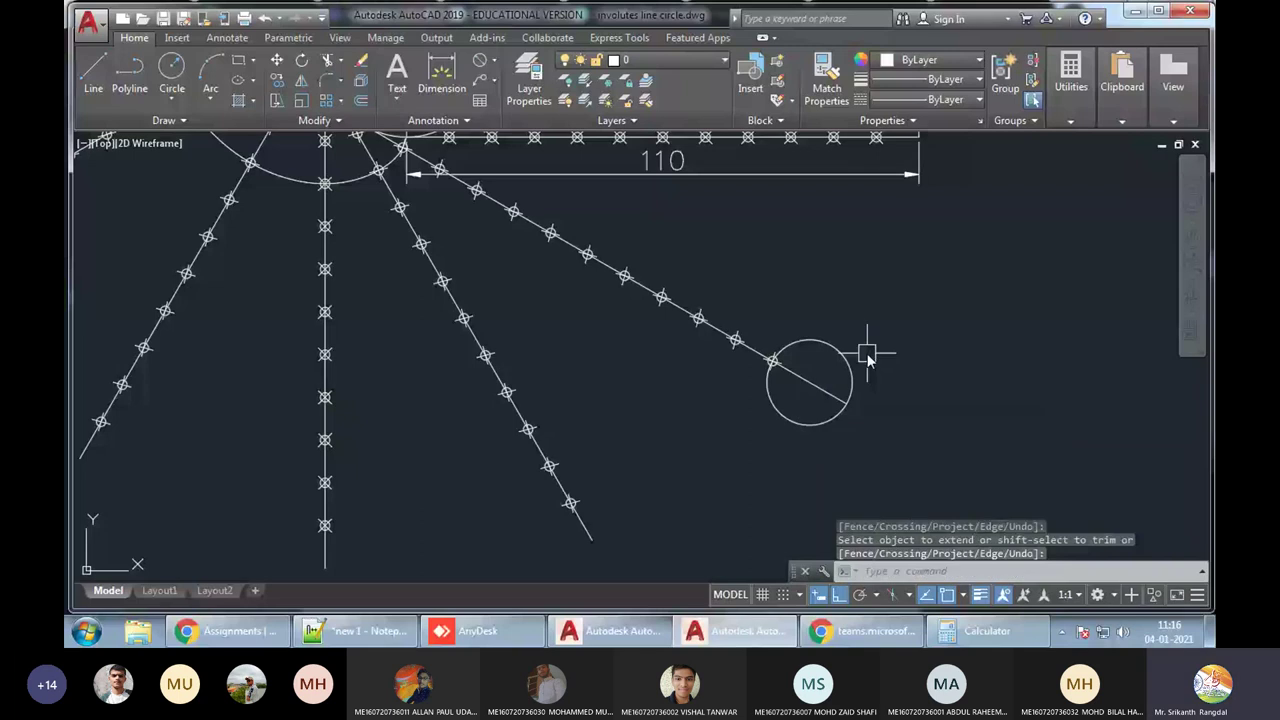
{"action": "key", "text": "alt+Tab"}
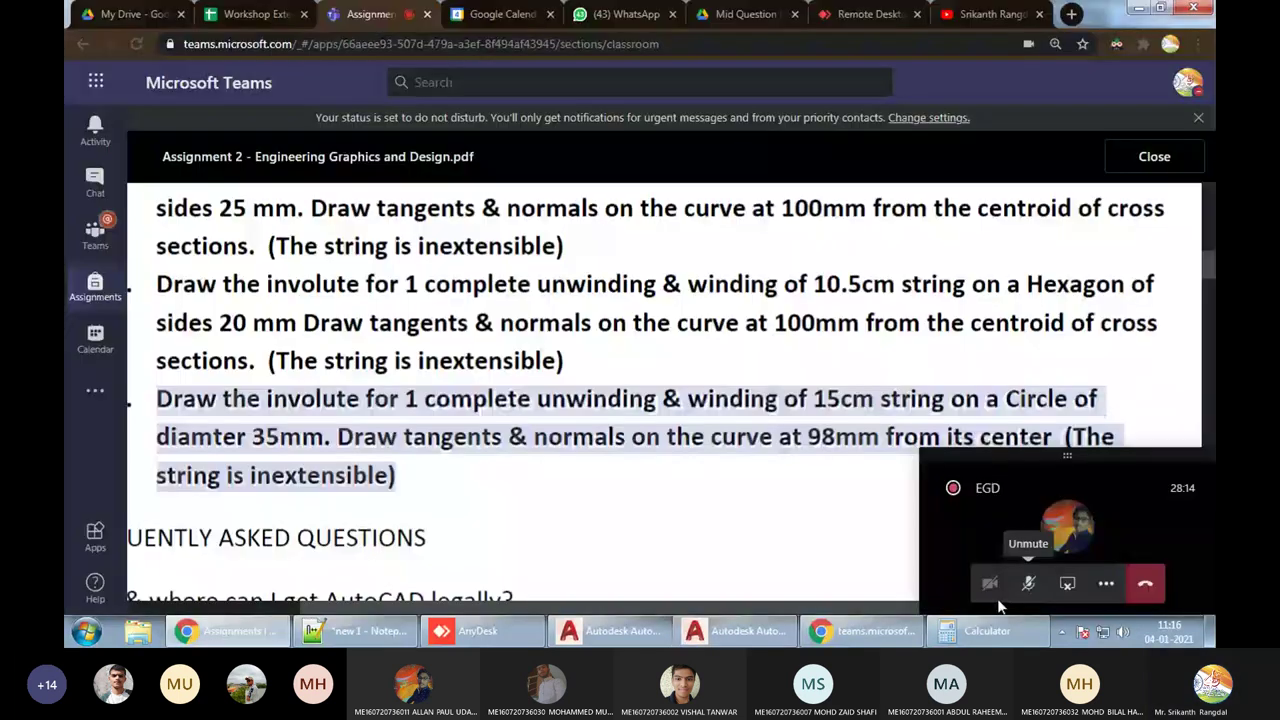
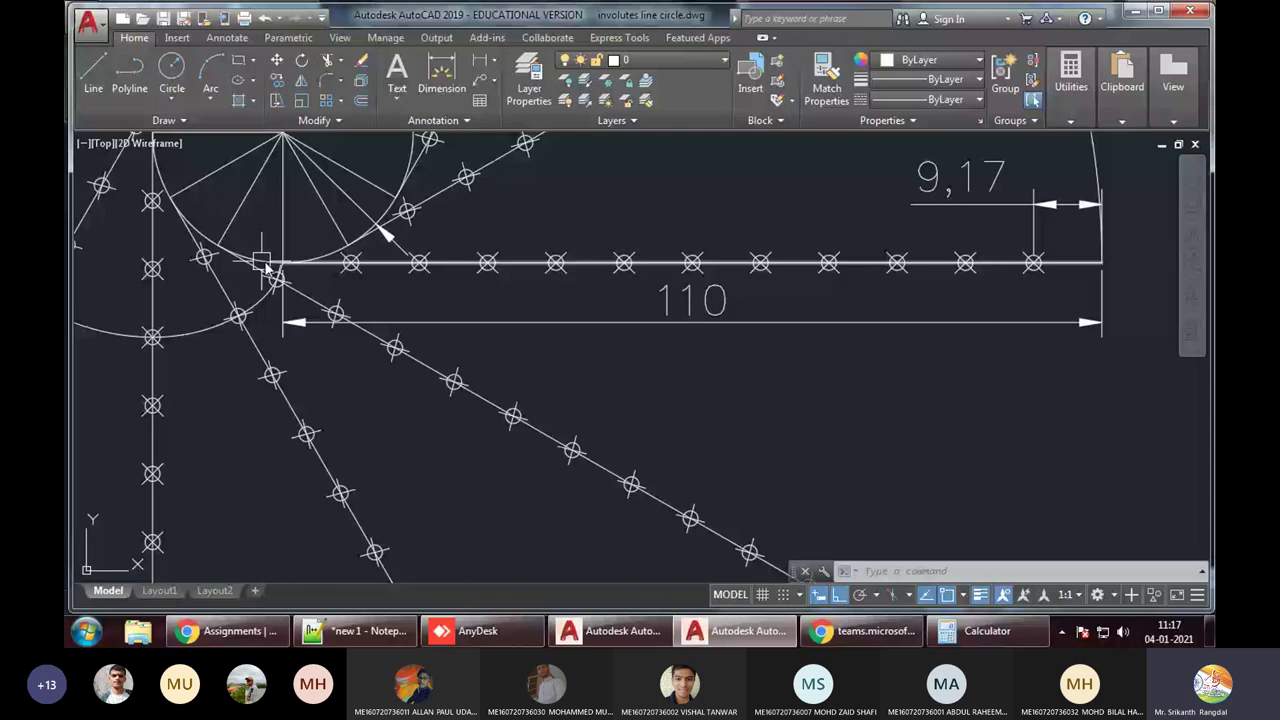
{"action": "scroll", "coordinate": [265, 265], "scroll_direction": "up", "scroll_amount": 4}
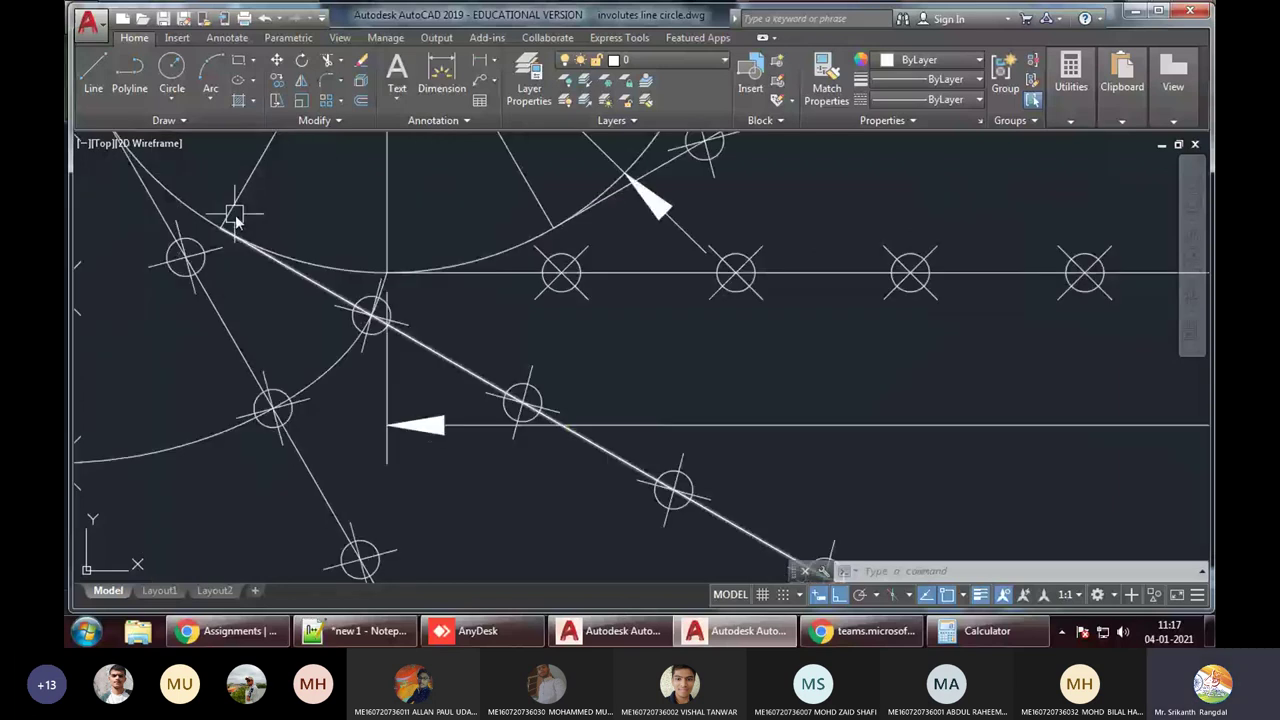
{"action": "left_click", "coordinate": [489, 61]}
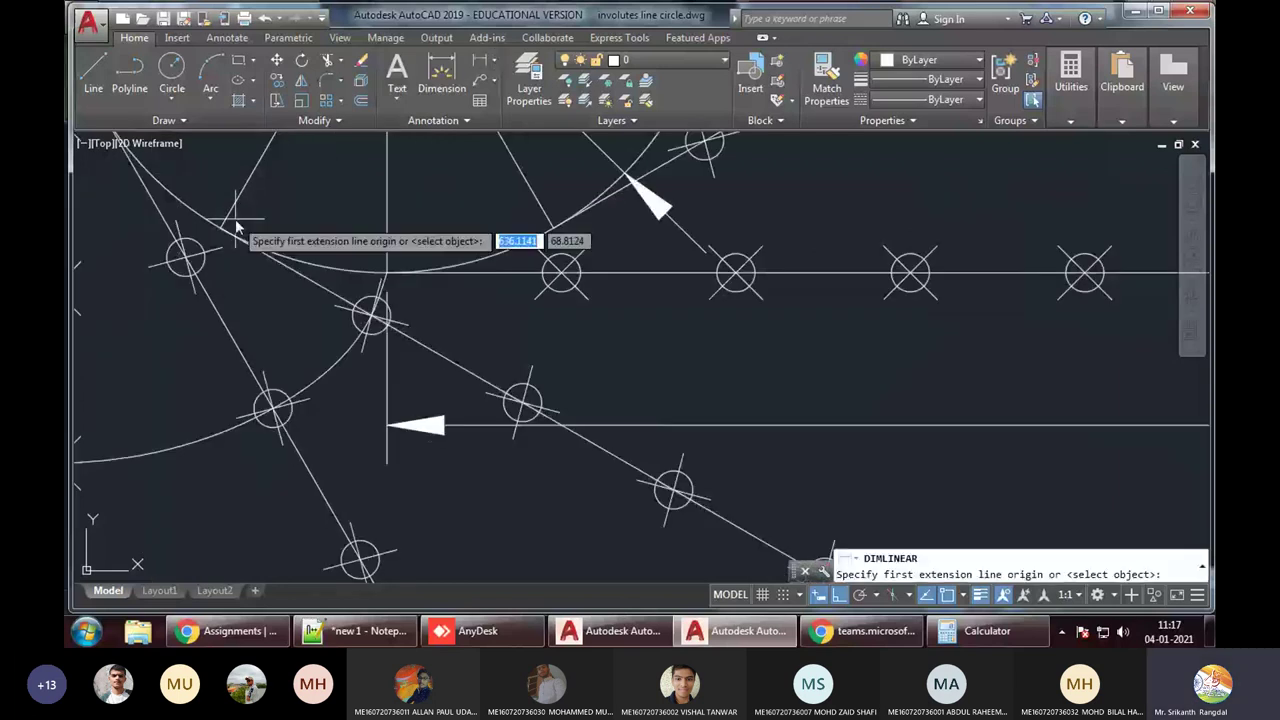
{"action": "left_click", "coordinate": [234, 224]}
{"action": "left_click", "coordinate": [329, 232]}
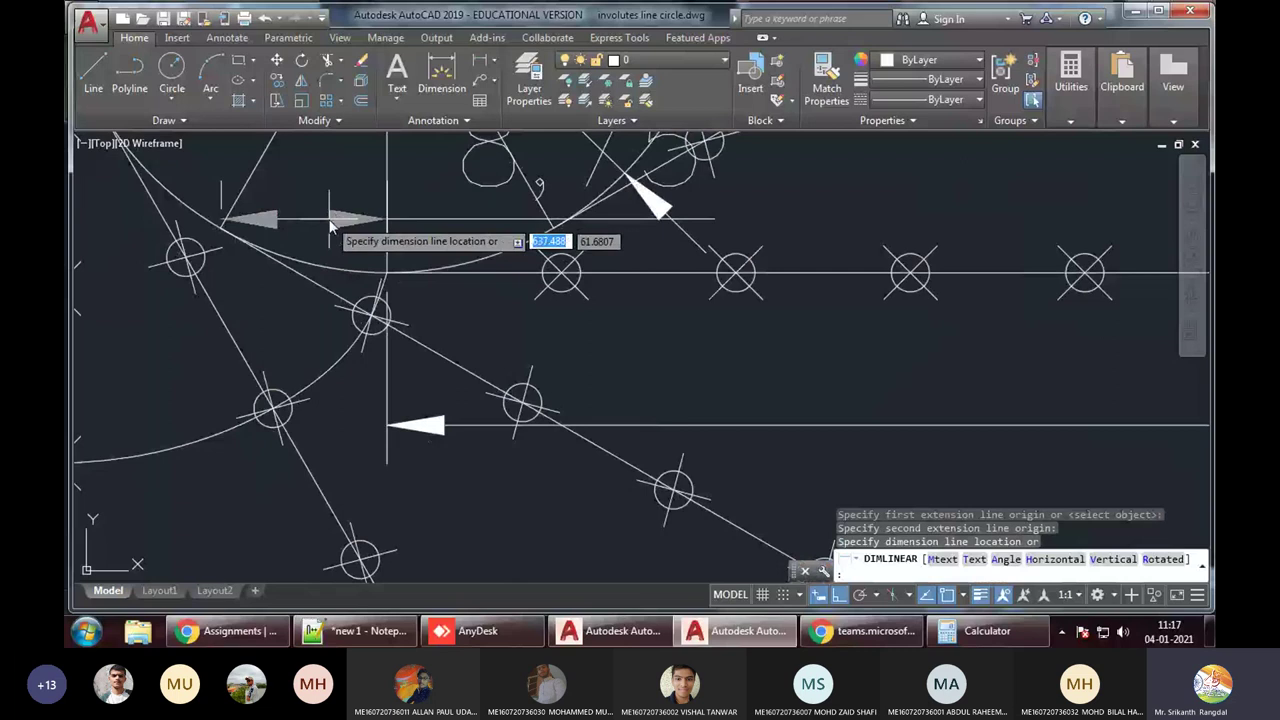
{"action": "key", "text": "Escape"}
{"action": "scroll", "coordinate": [312, 278], "scroll_direction": "down", "scroll_amount": 5}
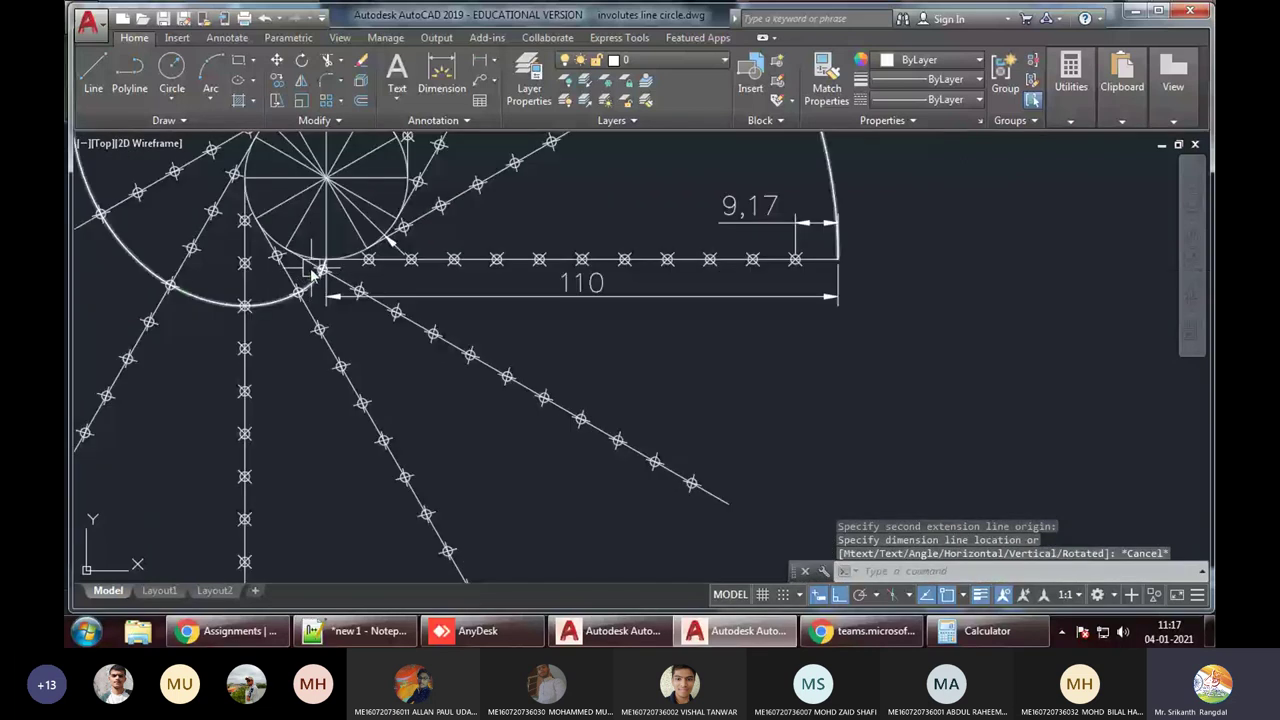
Examine the tangent just below the 110 line from its contact point to its free end, along with the 9,17 division dimension
{"action": "scroll", "coordinate": [312, 270], "scroll_direction": "up", "scroll_amount": 4}
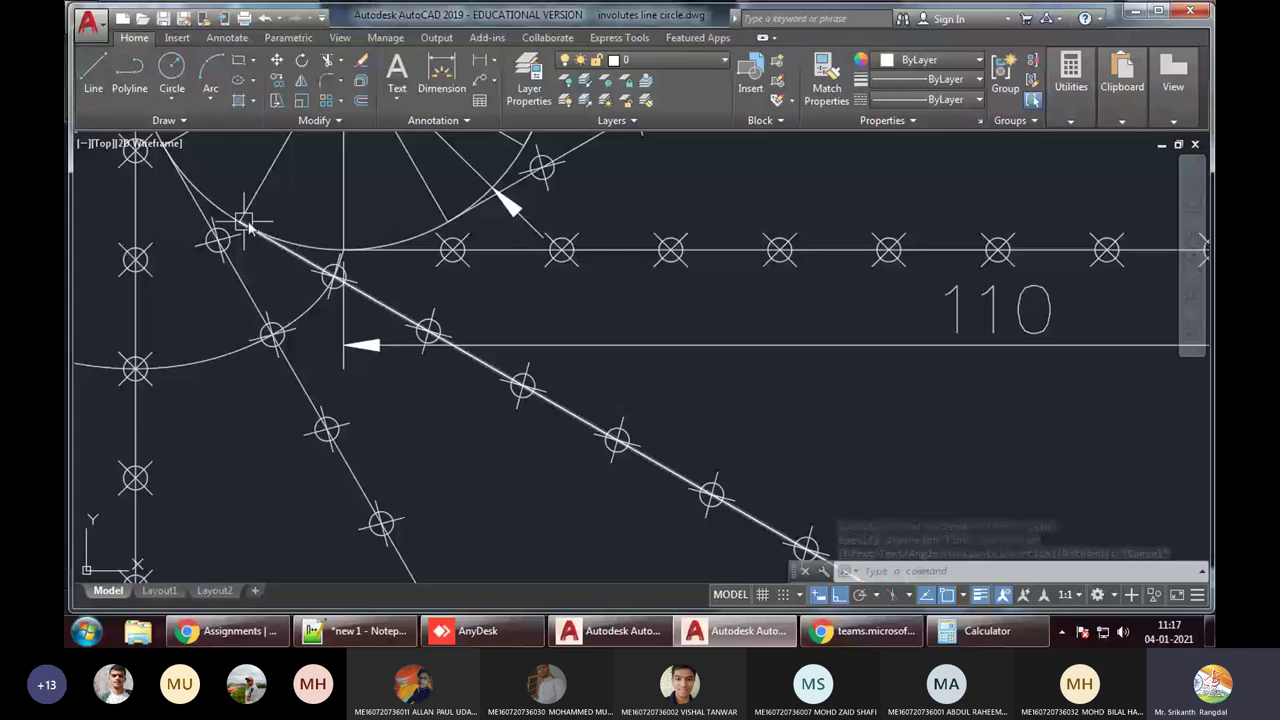
{"action": "scroll", "coordinate": [249, 228], "scroll_direction": "down", "scroll_amount": 4}
{"action": "scroll", "coordinate": [678, 478], "scroll_direction": "up", "scroll_amount": 2}
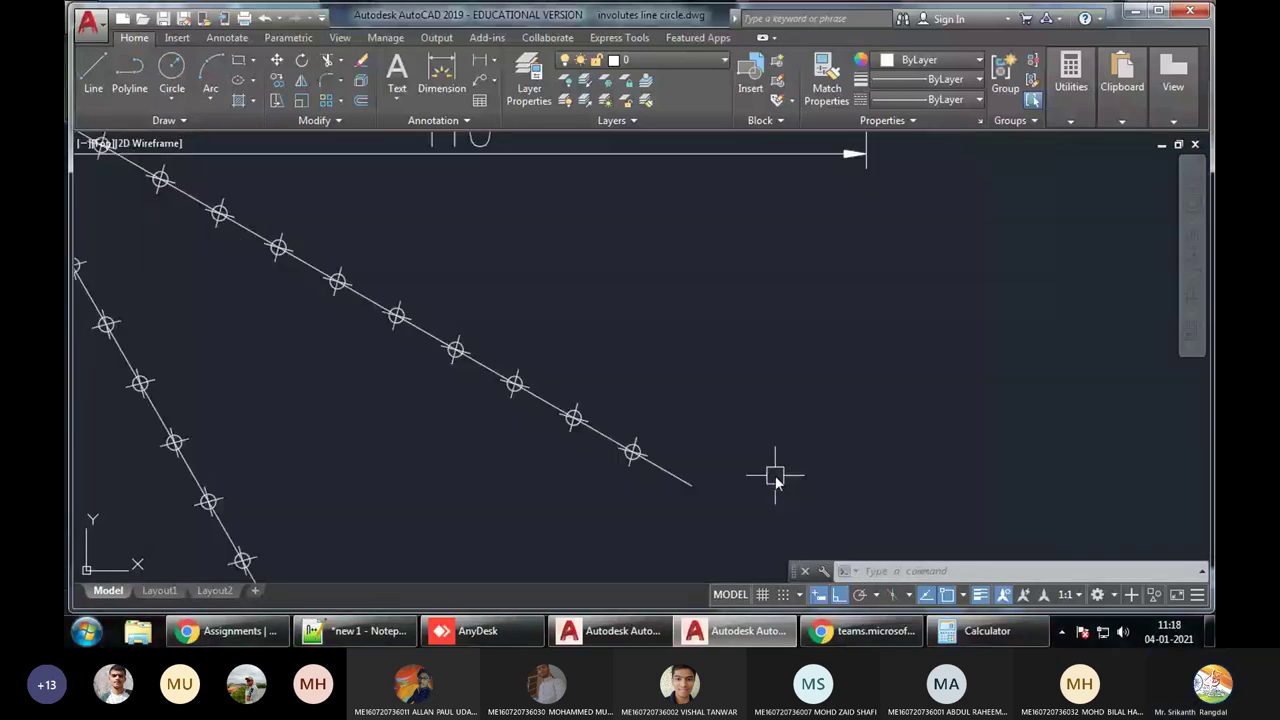
{"action": "middle_click_drag", "start_coordinate": [775, 480], "coordinate": [730, 622]}
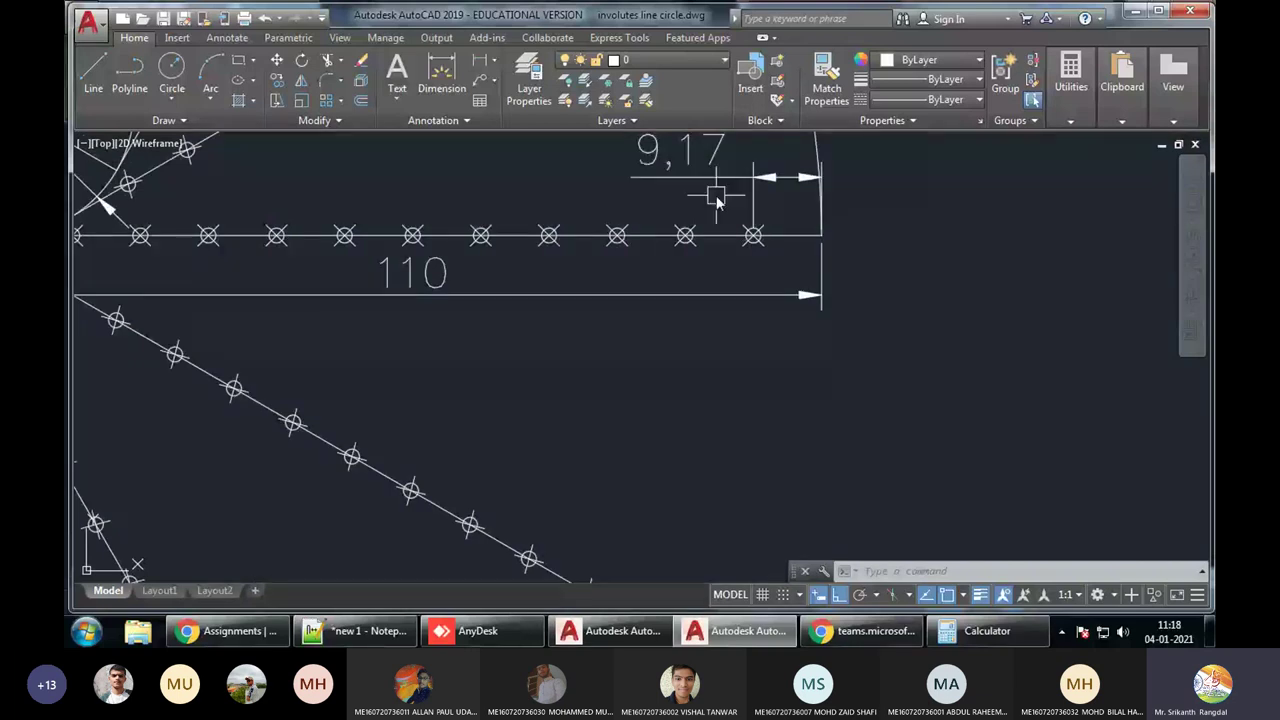
{"action": "middle_click_drag", "start_coordinate": [716, 200], "coordinate": [688, 196]}
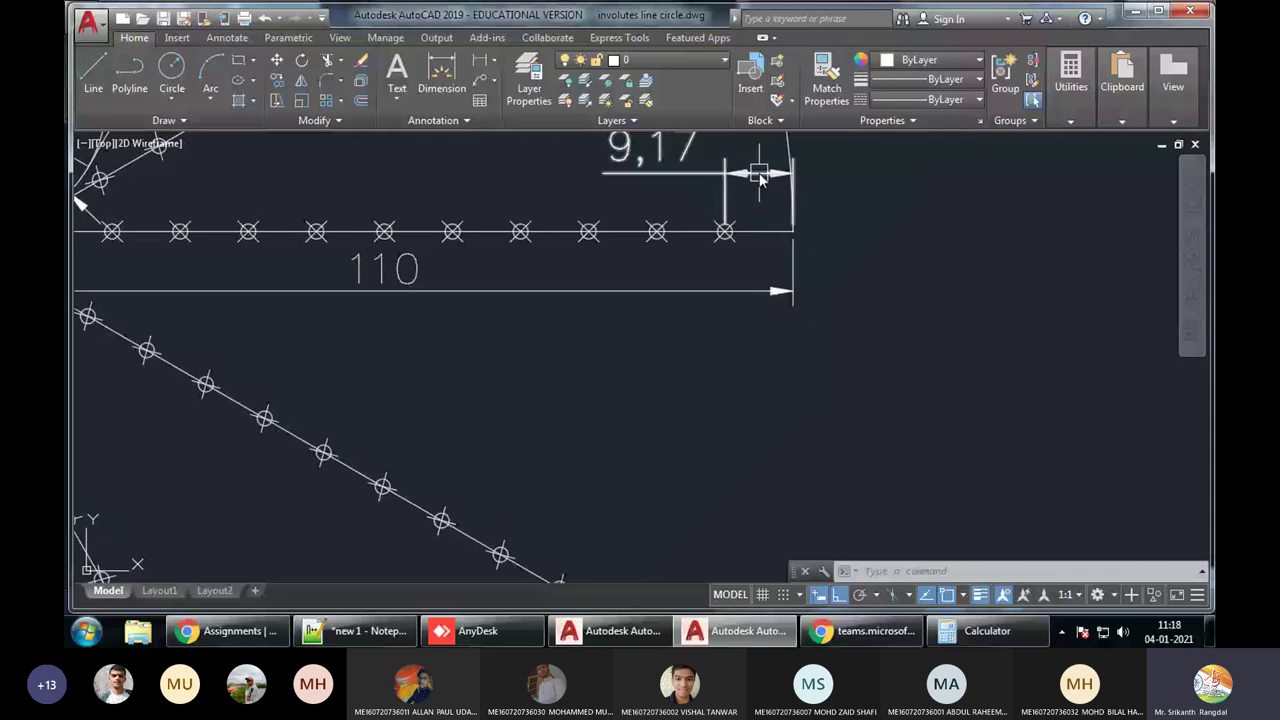
{"action": "middle_click_drag", "start_coordinate": [737, 491], "coordinate": [709, 303]}
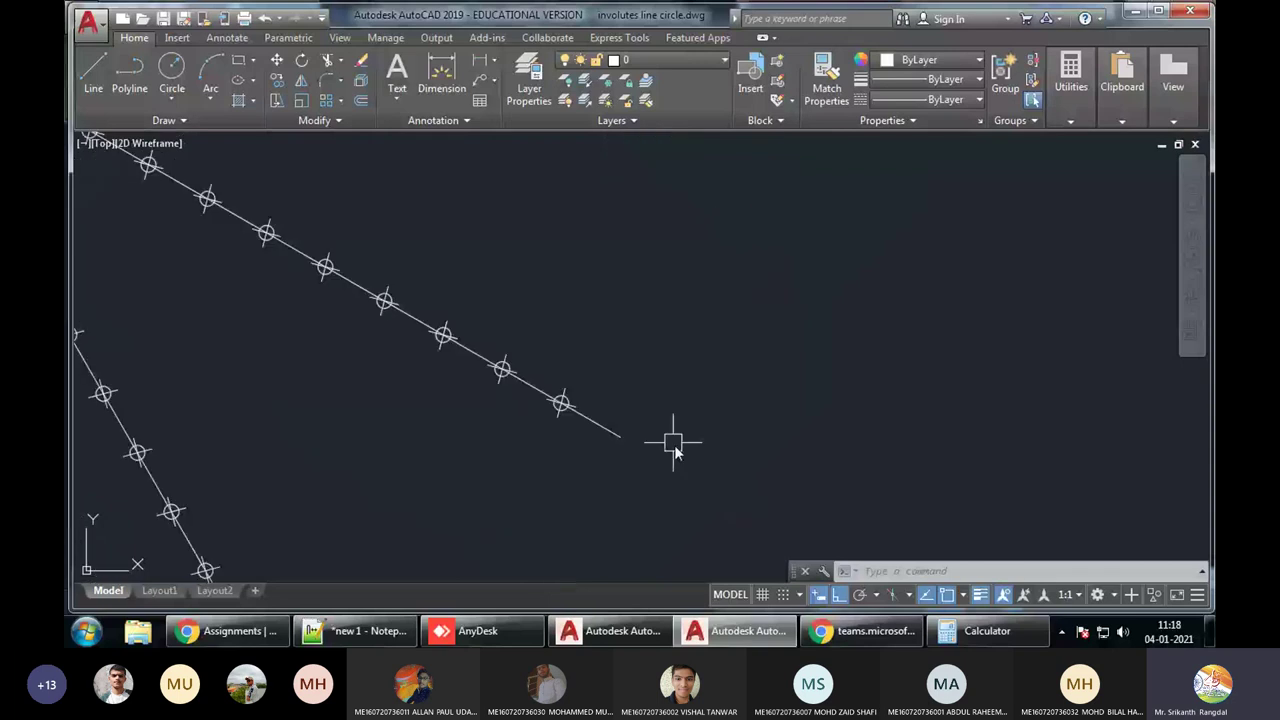
{"action": "scroll", "coordinate": [673, 450], "scroll_direction": "down", "scroll_amount": 2}
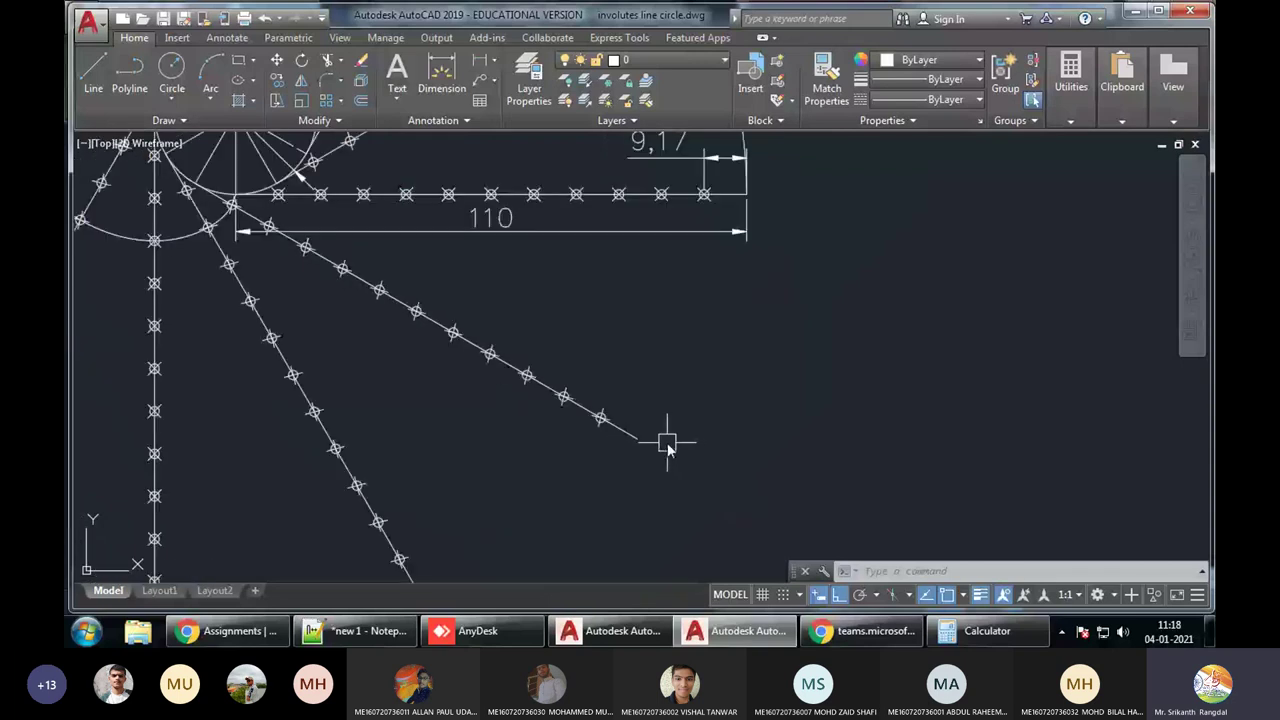
{"action": "middle_click_drag", "start_coordinate": [668, 447], "coordinate": [662, 471]}
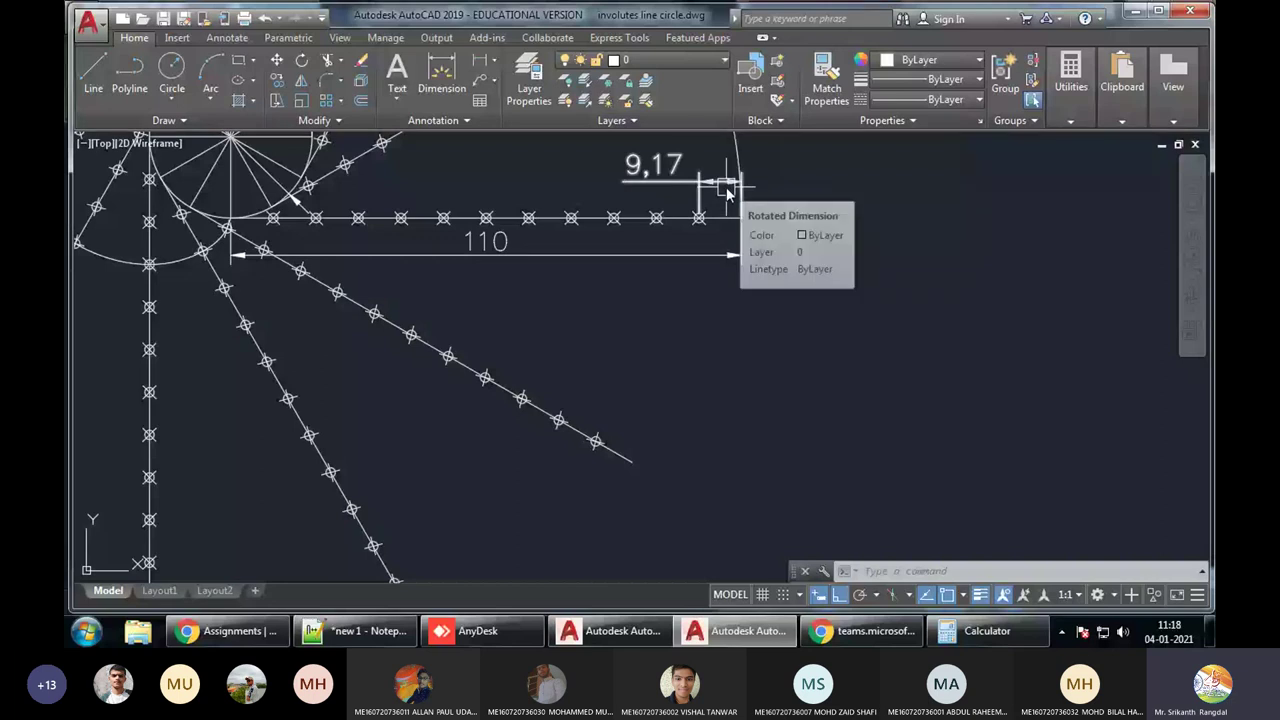
Draw a circle of radius 9.1667 centred on the last division point of the 110 line, passing through the line's end
{"action": "type", "text": "c"}
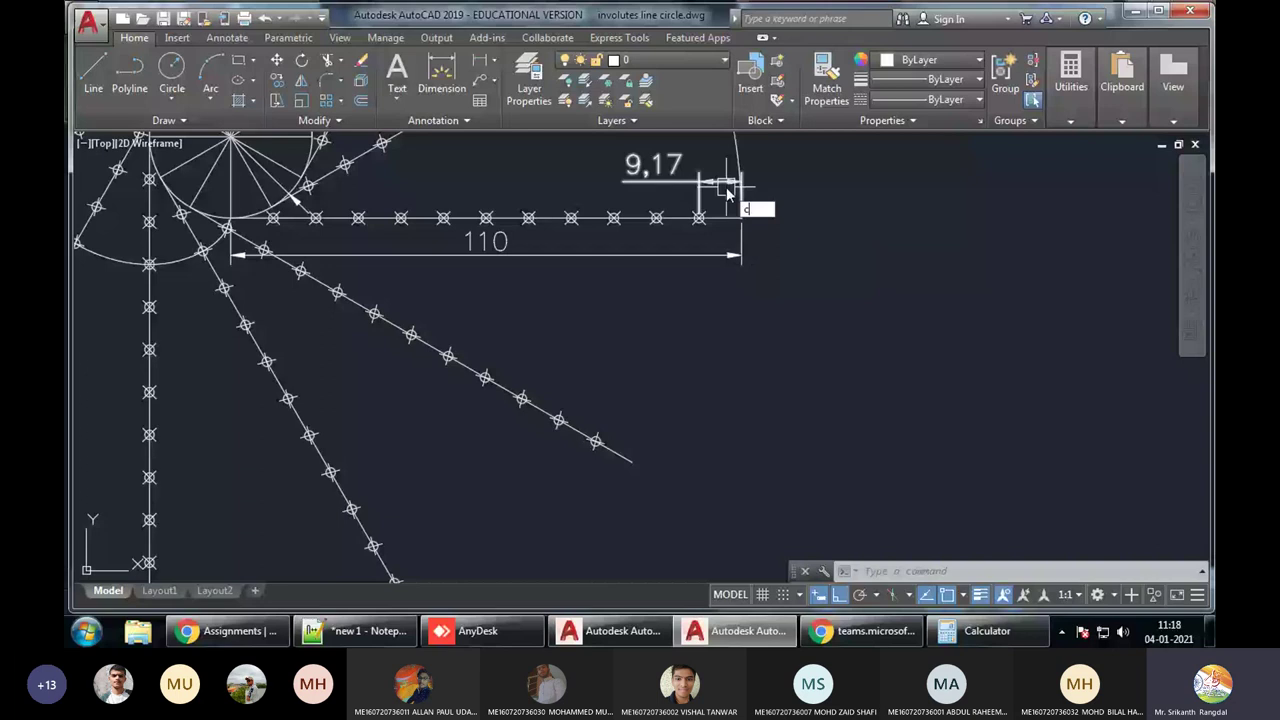
{"action": "key", "text": "Return"}
{"action": "scroll", "coordinate": [690, 240], "scroll_direction": "up", "scroll_amount": 4}
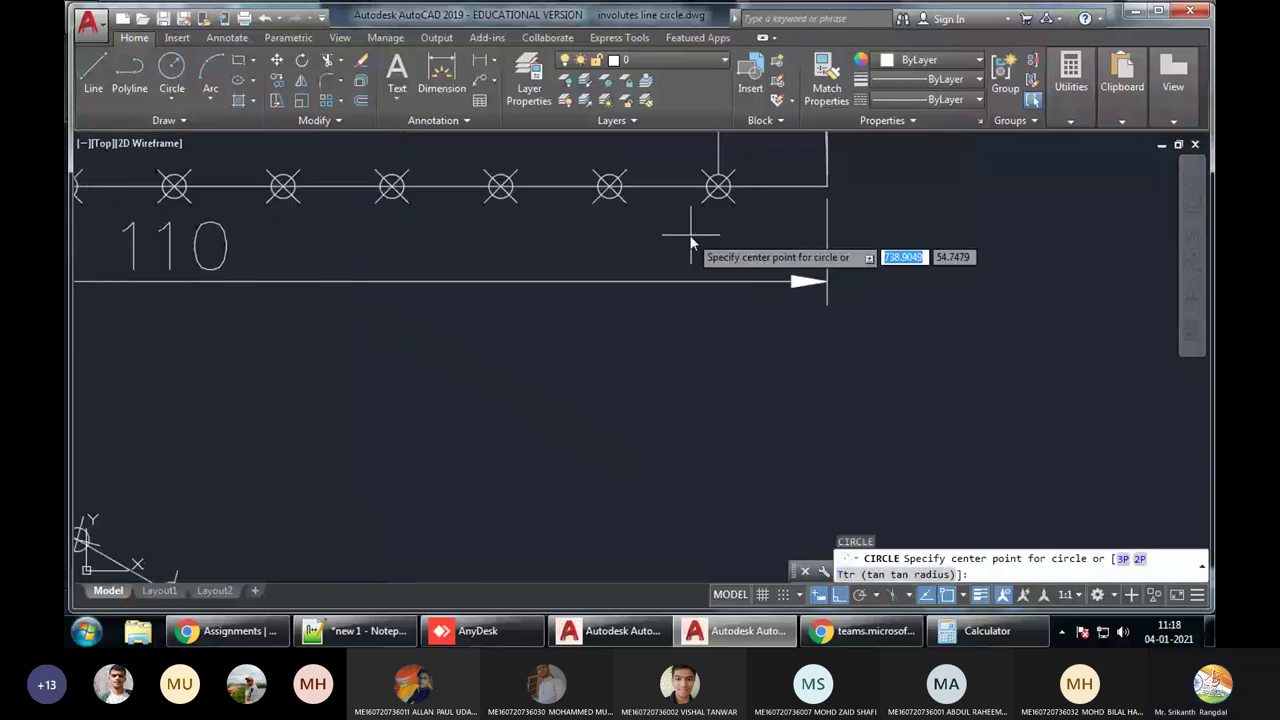
{"action": "left_click", "coordinate": [718, 186]}
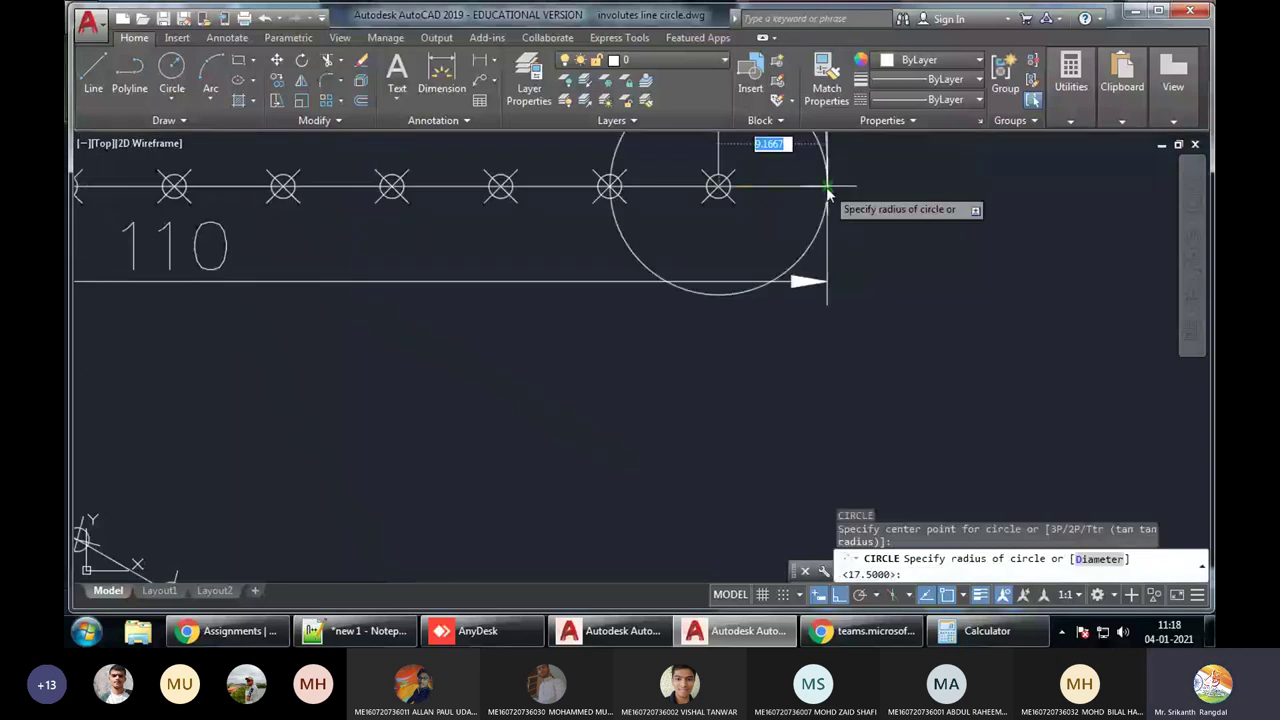
{"action": "left_click", "coordinate": [828, 192]}
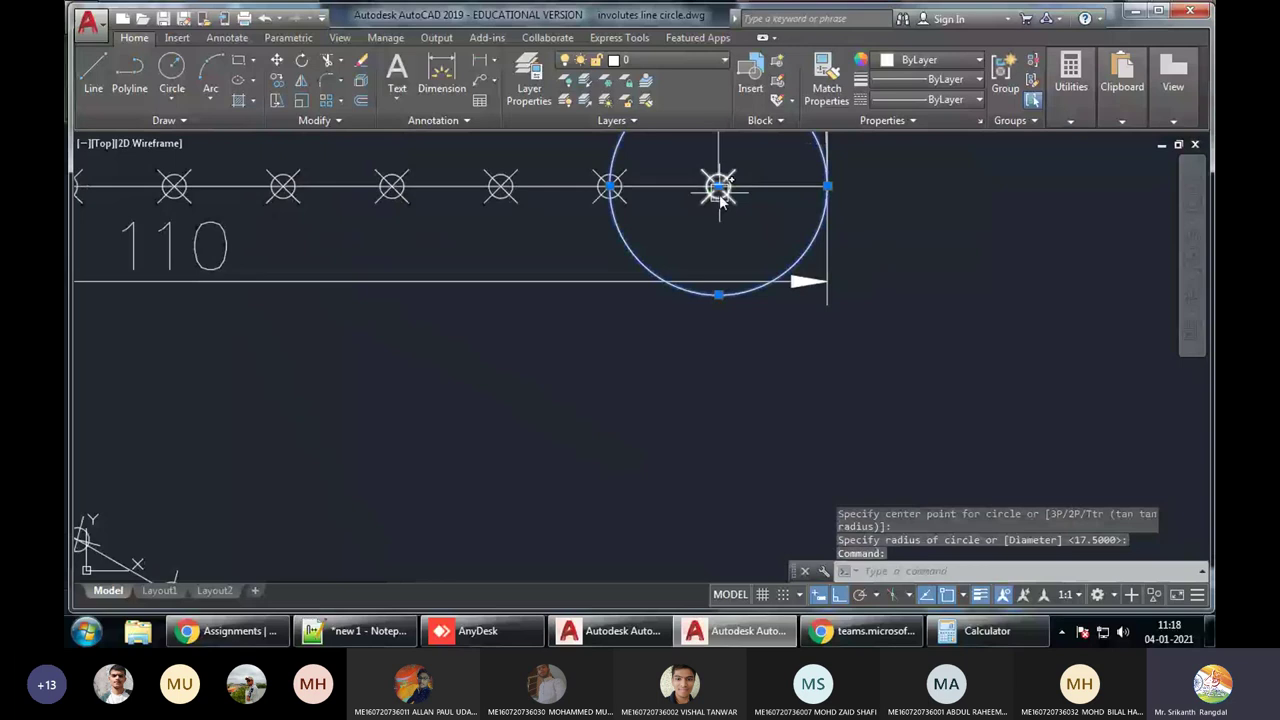
Move the circle by its centre onto the free end of the tangent just below the 110 line, and clear the selection
{"action": "left_click", "coordinate": [718, 188]}
{"action": "scroll", "coordinate": [719, 190], "scroll_direction": "down", "scroll_amount": 4}
{"action": "scroll", "coordinate": [727, 222], "scroll_direction": "up", "scroll_amount": 4}
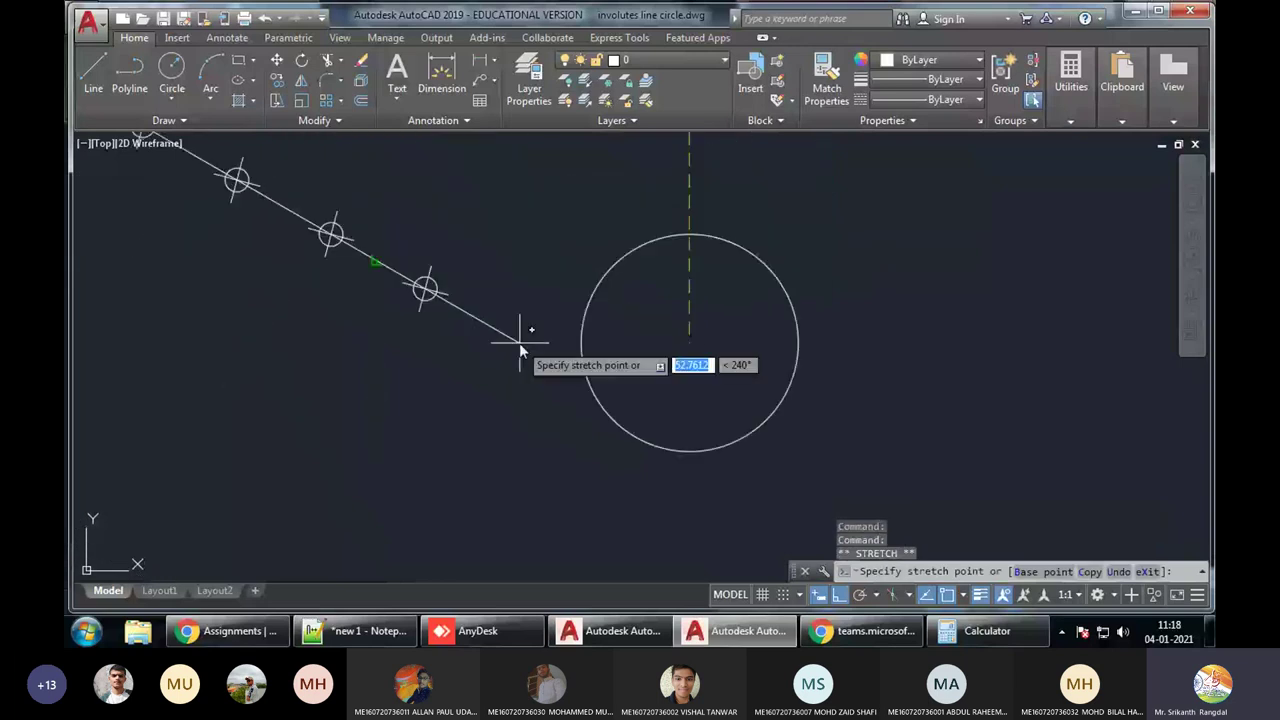
{"action": "scroll", "coordinate": [520, 345], "scroll_direction": "up", "scroll_amount": 5}
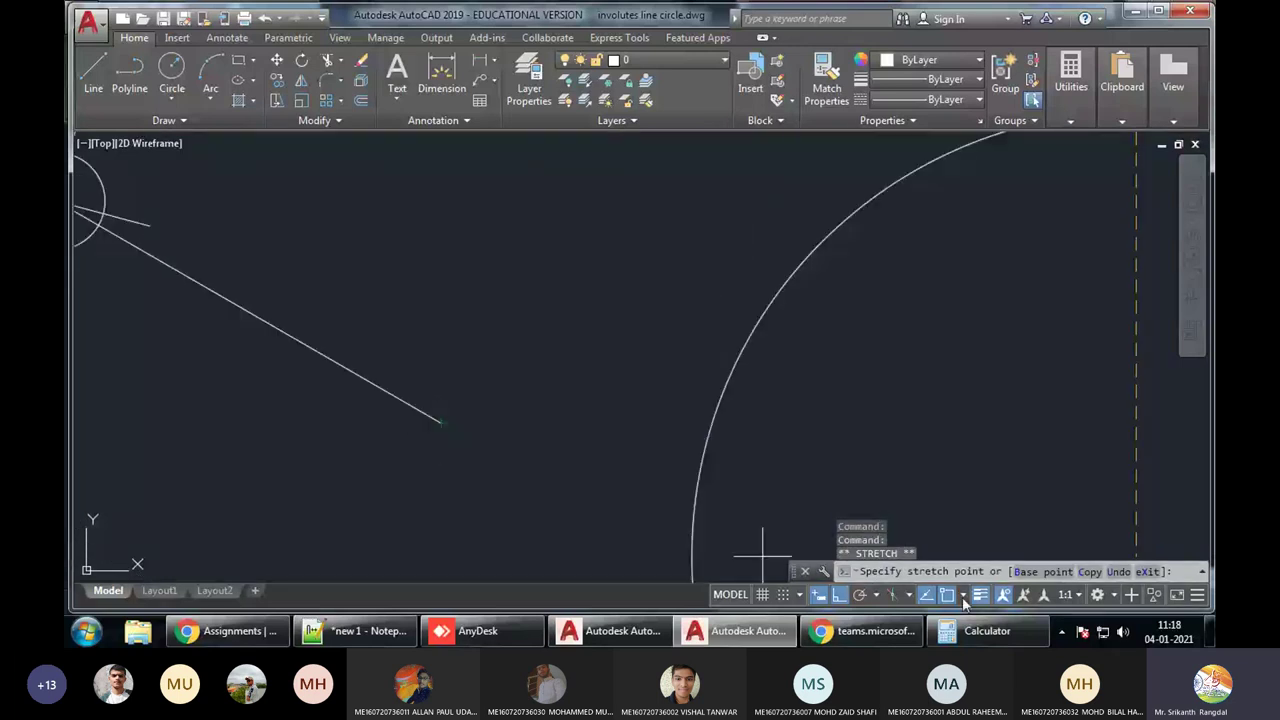
{"action": "left_click", "coordinate": [963, 596]}
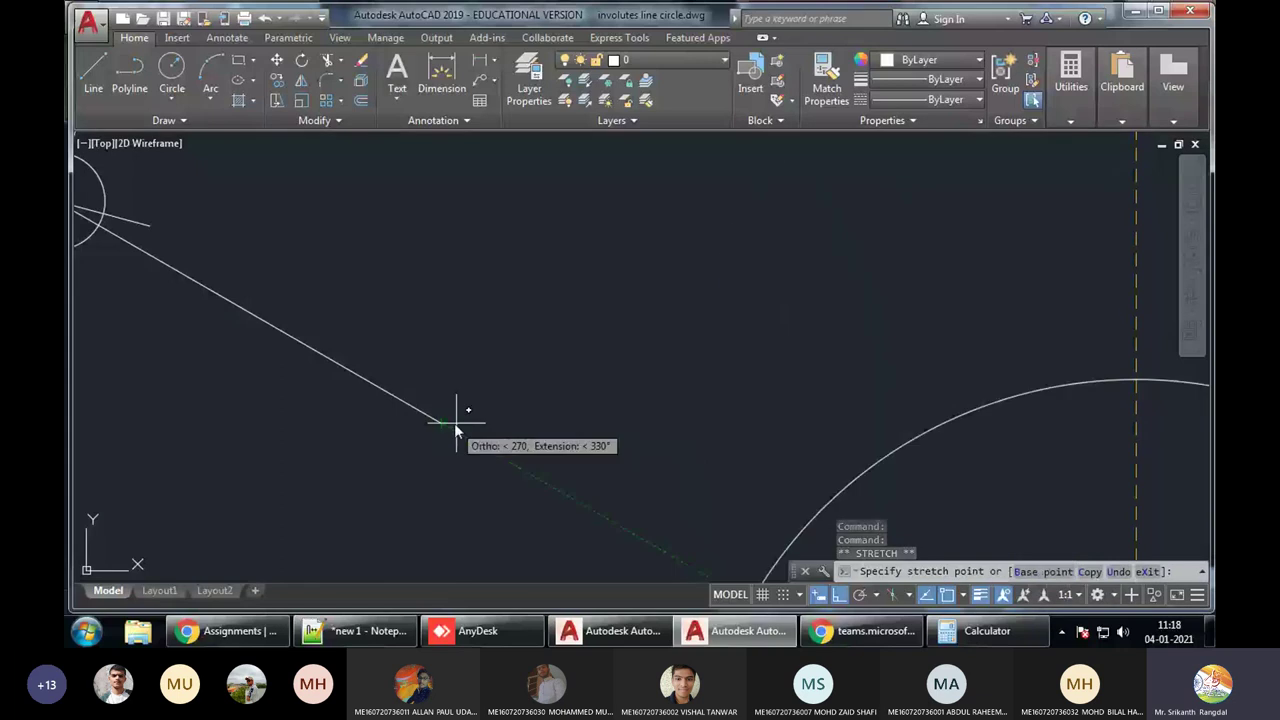
{"action": "scroll", "coordinate": [456, 430], "scroll_direction": "down", "scroll_amount": 2}
{"action": "middle_click_drag", "start_coordinate": [506, 425], "coordinate": [642, 420]}
{"action": "key", "text": "Escape"}
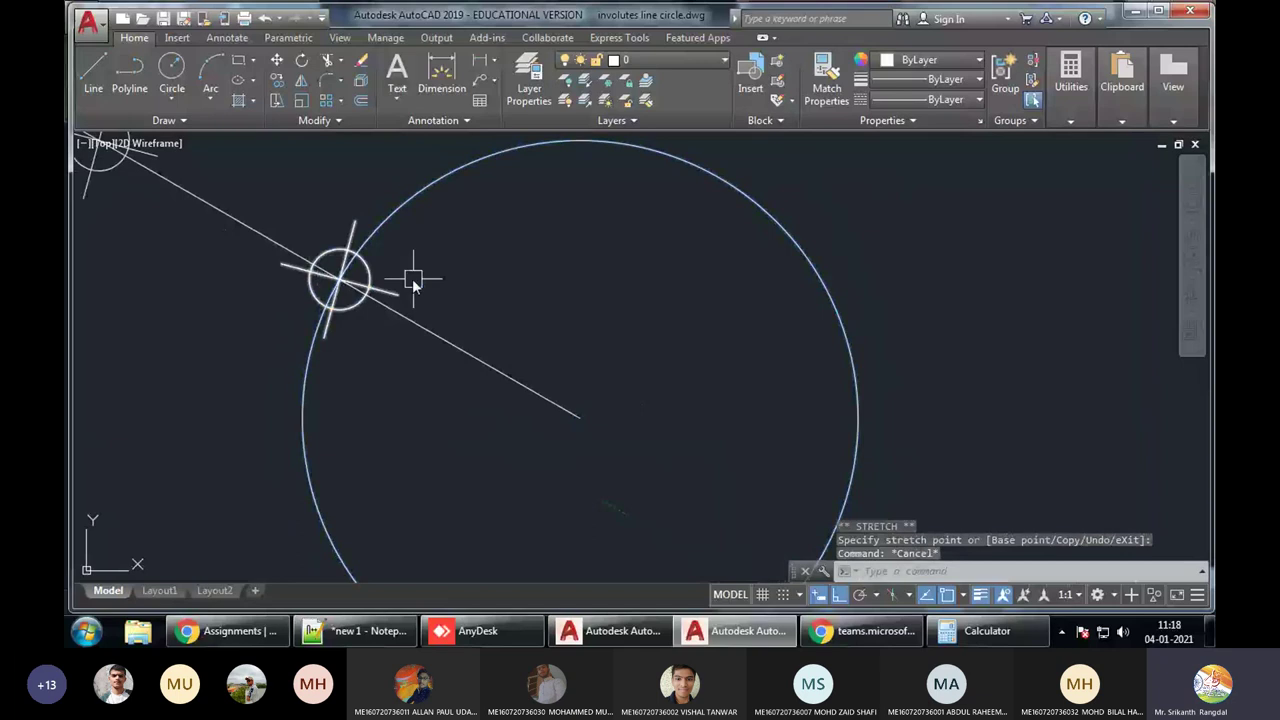
Extend the tangent just below the 110 line through its end to the far side of the circle
{"action": "scroll", "coordinate": [413, 283], "scroll_direction": "down", "scroll_amount": 2}
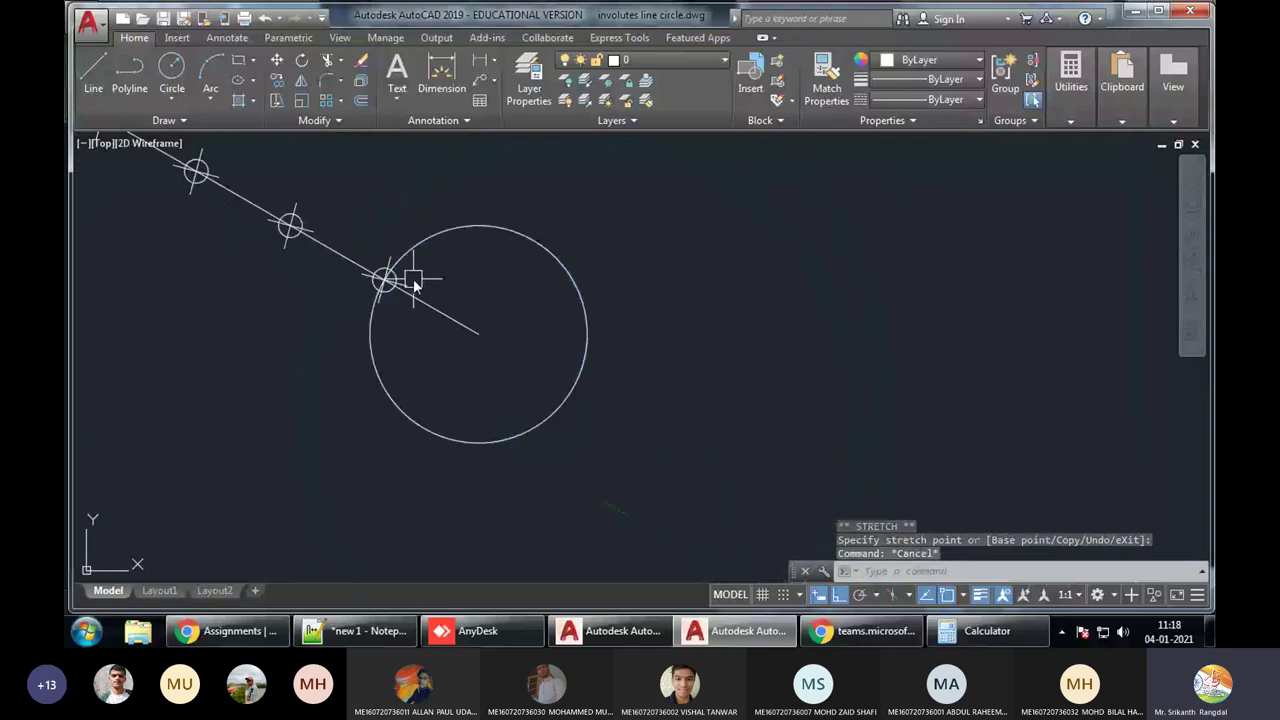
{"action": "middle_click_drag", "start_coordinate": [413, 278], "coordinate": [545, 324]}
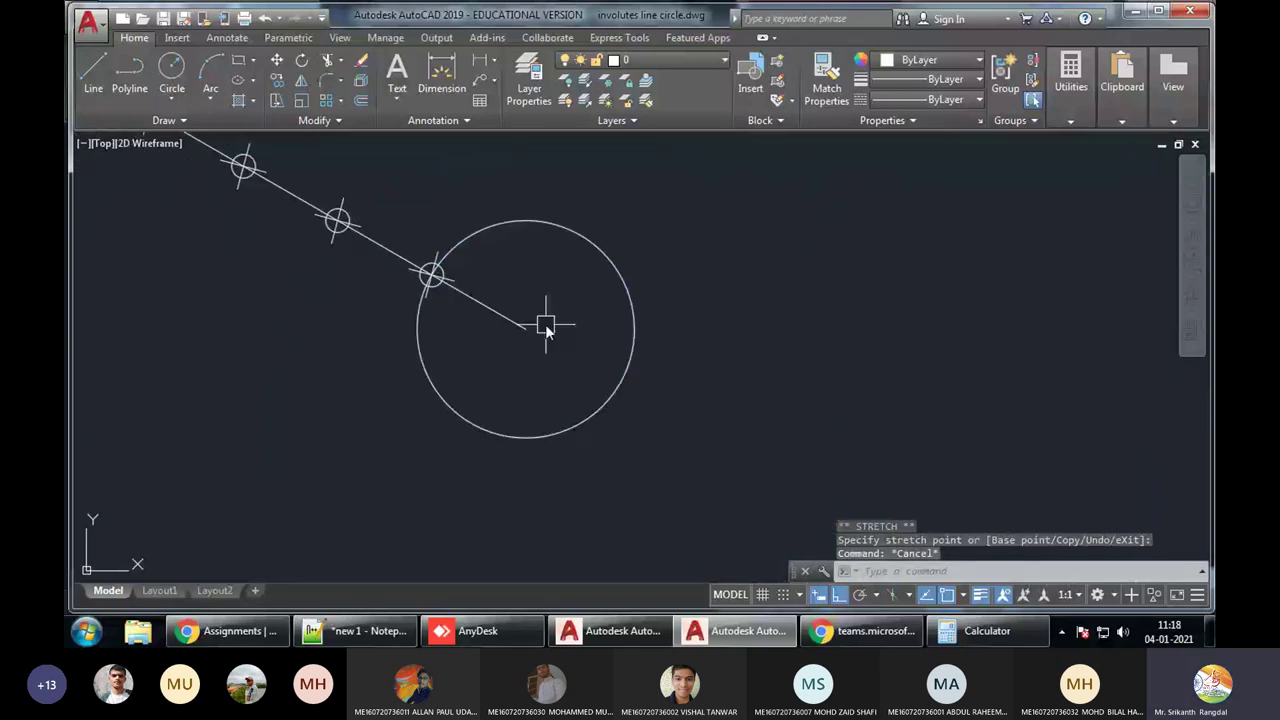
{"action": "type", "text": "ex"}
{"action": "key", "text": "Return"}
{"action": "left_click", "coordinate": [510, 320]}
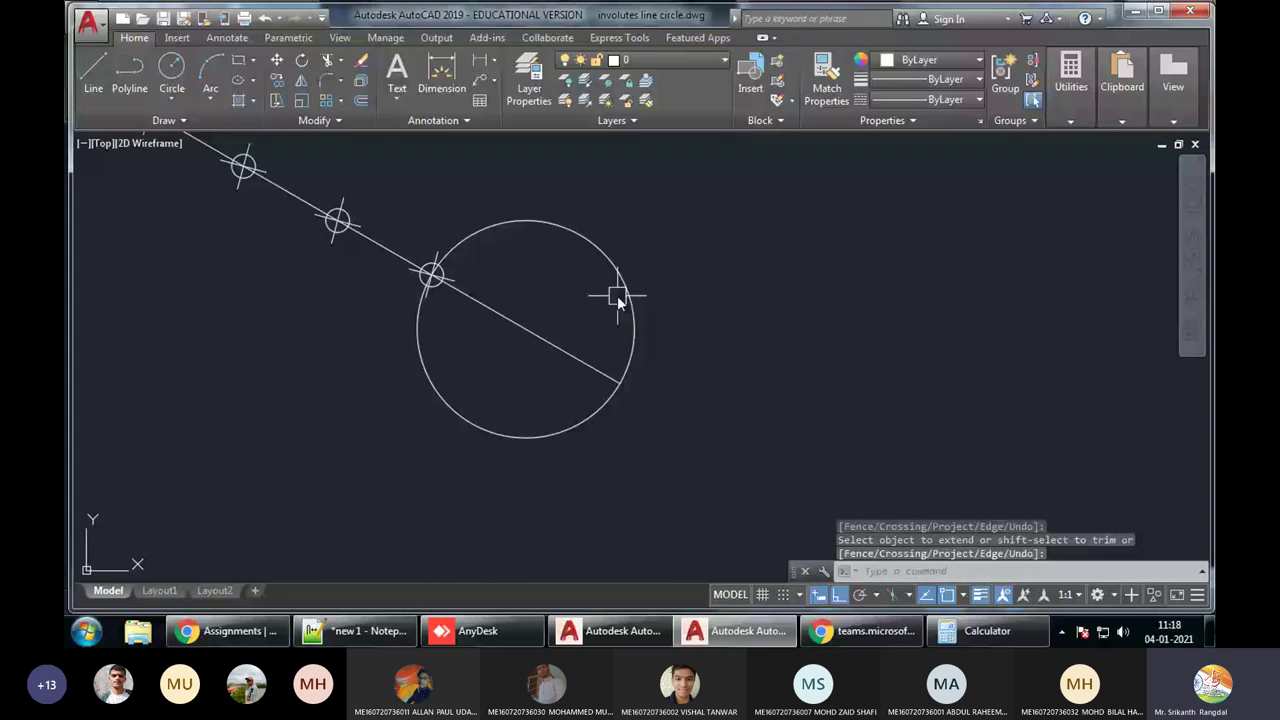
{"action": "key", "text": "Return"}
Move the circle onto the second-last division point of the 110 line and enlarge its radius to reach the line's end
{"action": "left_click", "coordinate": [620, 298]}
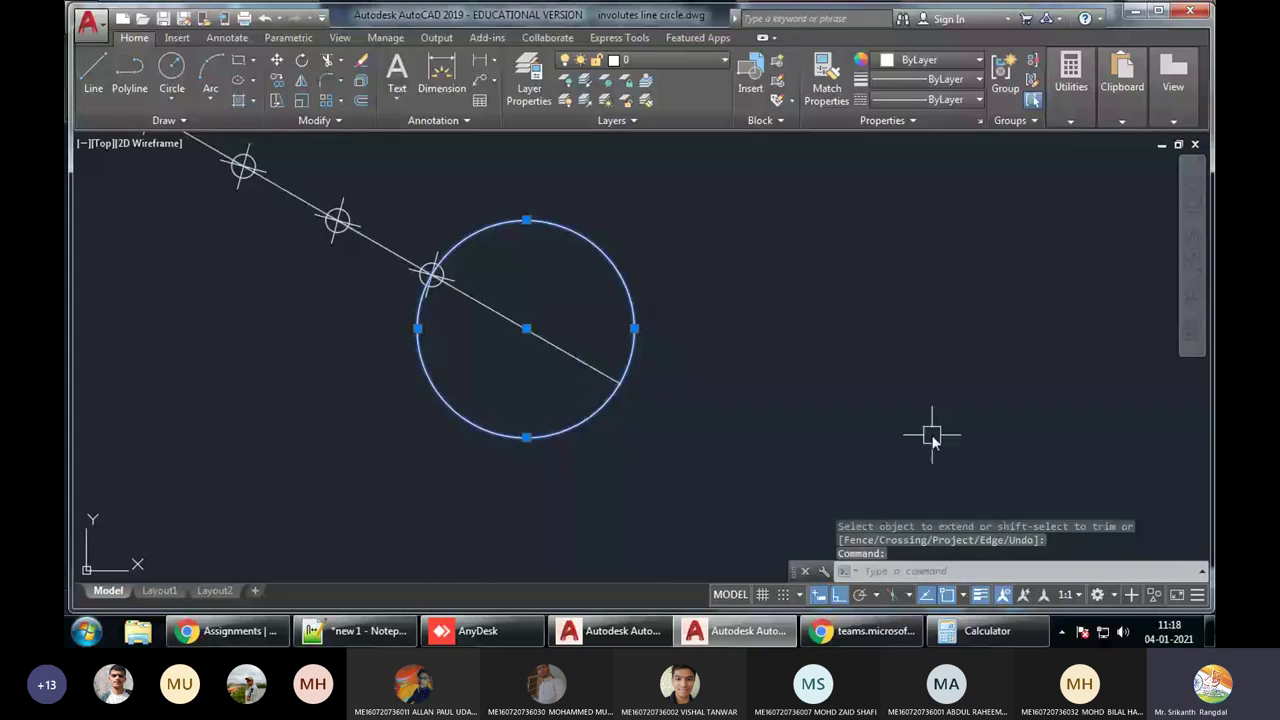
{"action": "scroll", "coordinate": [465, 430], "scroll_direction": "down", "scroll_amount": 2}
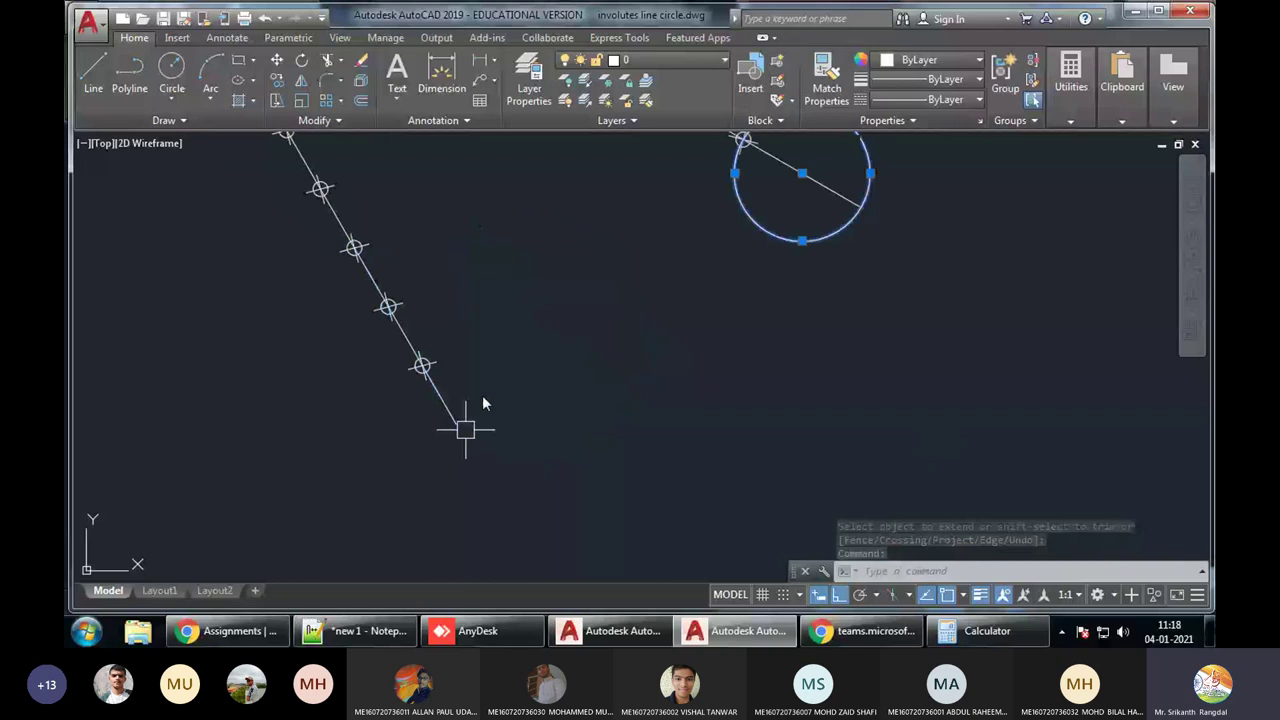
{"action": "scroll", "coordinate": [482, 397], "scroll_direction": "down", "scroll_amount": 2}
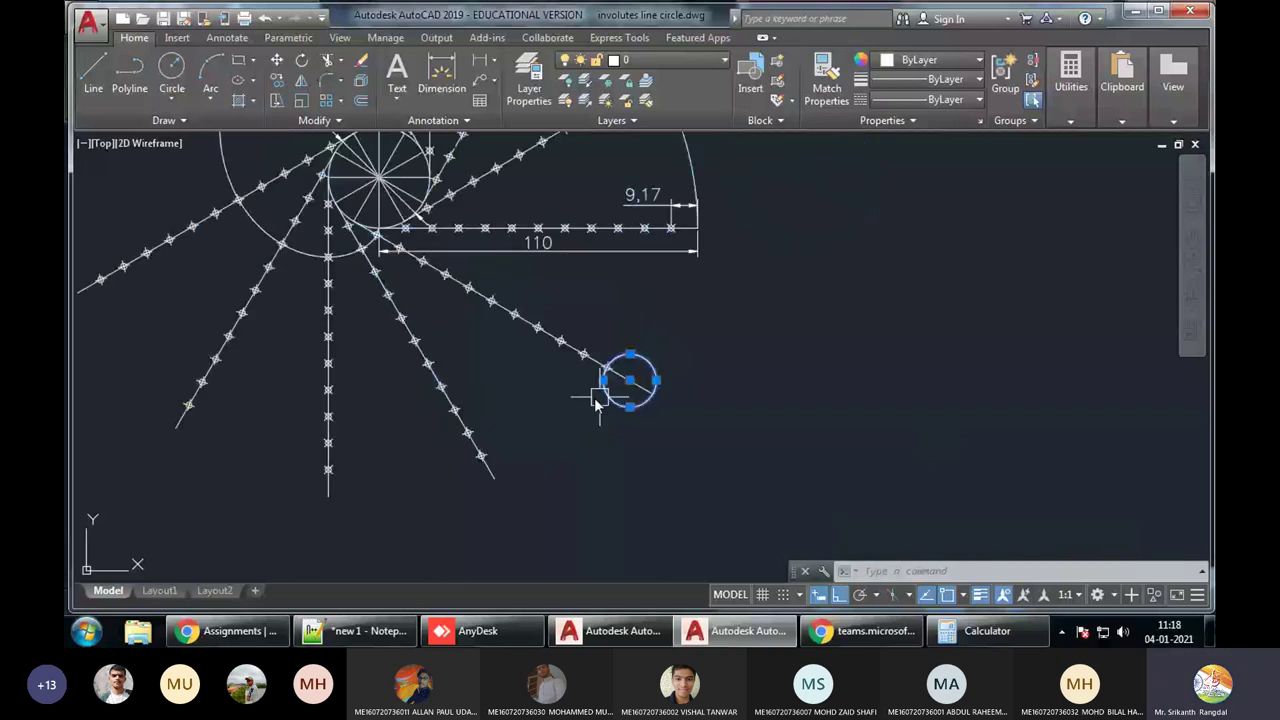
{"action": "scroll", "coordinate": [640, 330], "scroll_direction": "up", "scroll_amount": 6}
{"action": "left_click", "coordinate": [606, 251]}
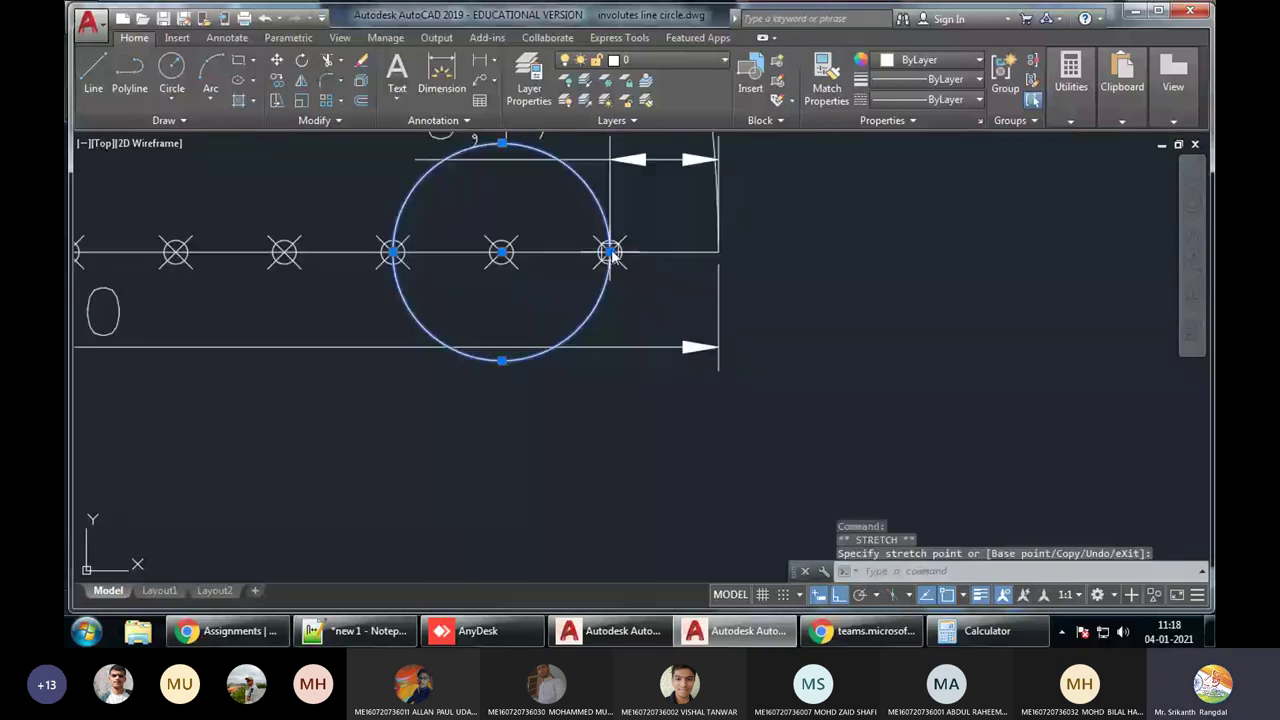
{"action": "left_click", "coordinate": [716, 250]}
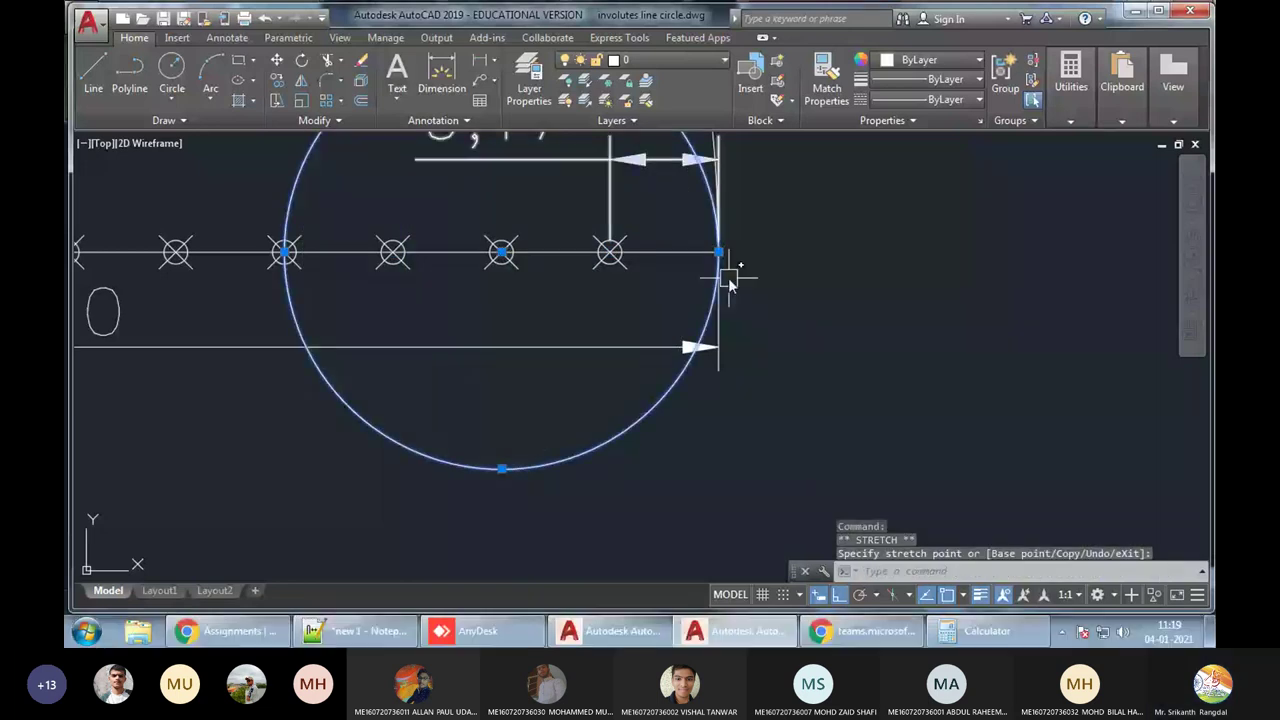
Centre the circle on the free end of the second tangent clockwise from the 110 line and extend that tangent to the circle's far side
{"action": "scroll", "coordinate": [729, 283], "scroll_direction": "down", "scroll_amount": 5}
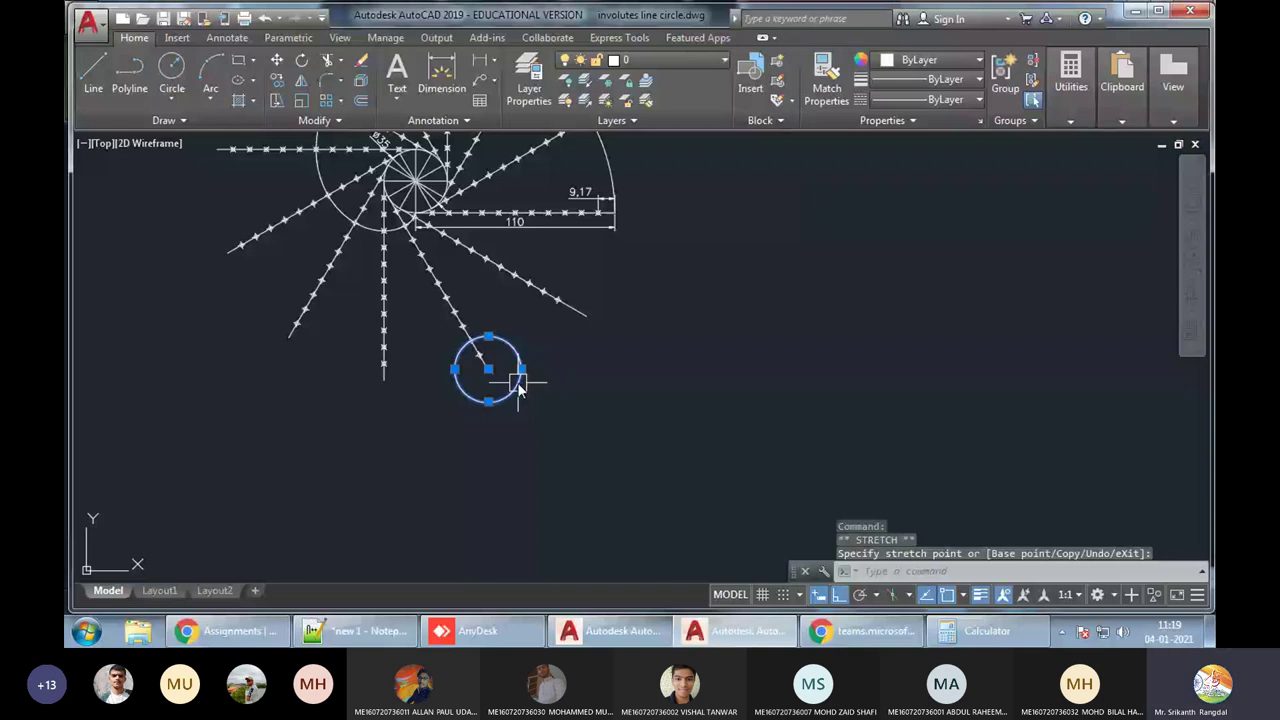
{"action": "key", "text": "Escape"}
{"action": "key", "text": "Escape"}
{"action": "type", "text": "ex"}
{"action": "key", "text": "Return"}
{"action": "key", "text": "Return"}
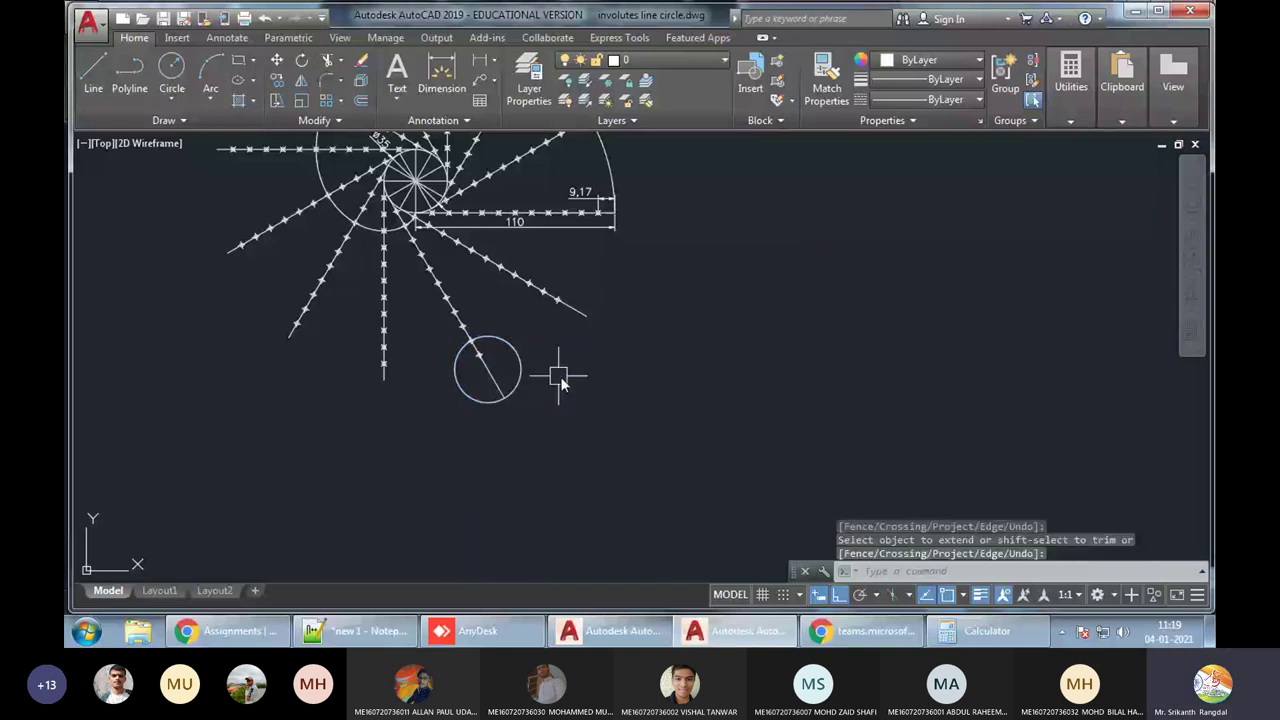
{"action": "key", "text": "Escape"}
{"action": "key", "text": "Escape"}
Move the circle onto the third-last division point of the 110 line and stretch its radius to the line's end
{"action": "left_click", "coordinate": [520, 369]}
{"action": "left_click", "coordinate": [520, 369]}
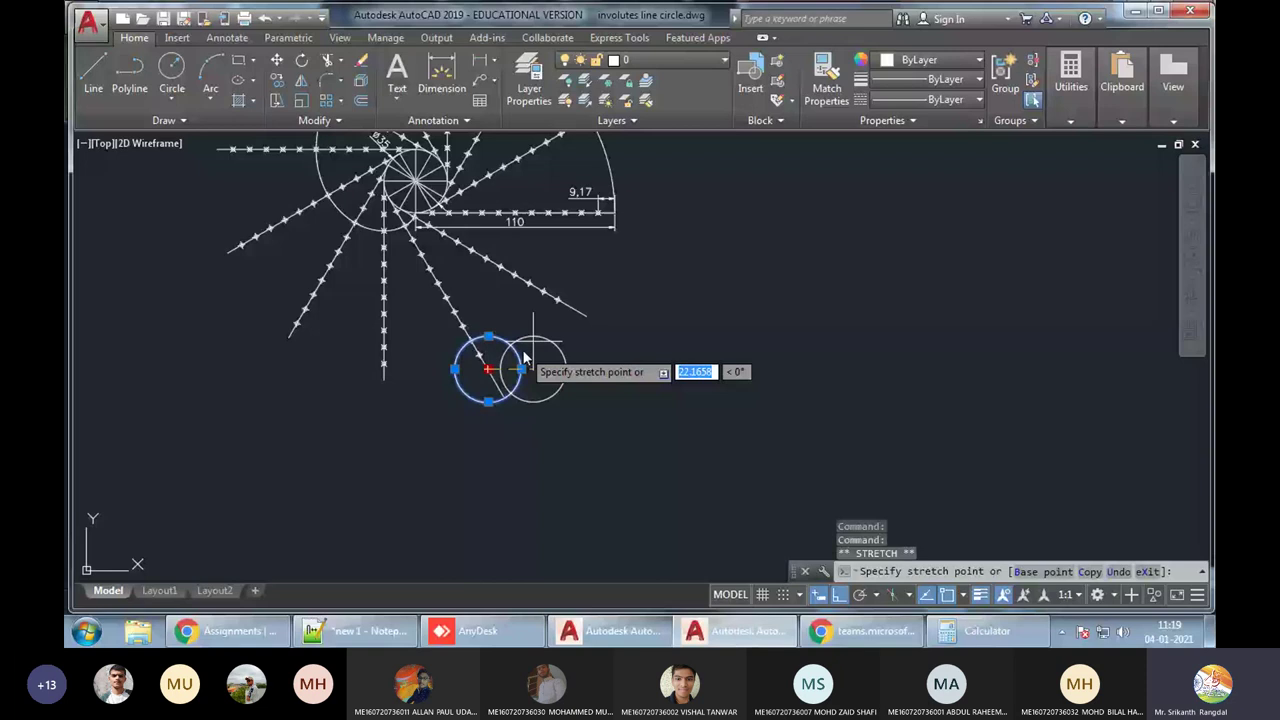
{"action": "scroll", "coordinate": [562, 217], "scroll_direction": "up", "scroll_amount": 4}
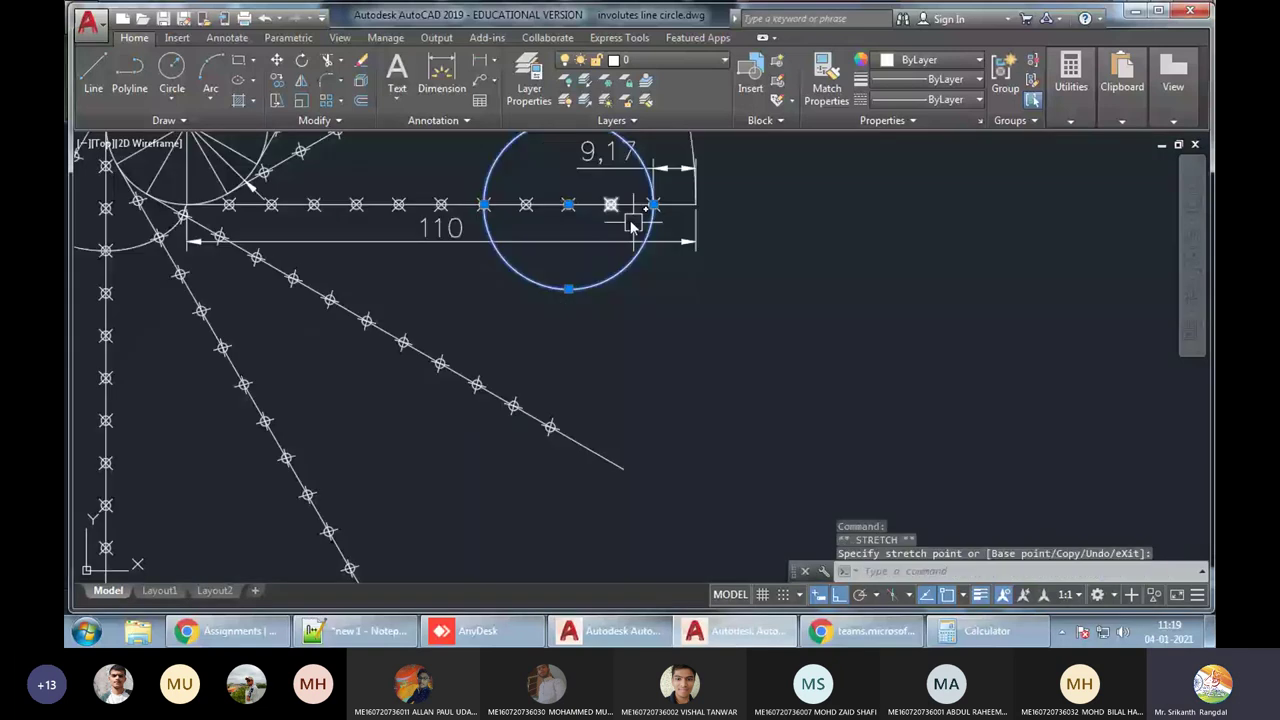
{"action": "left_click", "coordinate": [690, 207]}
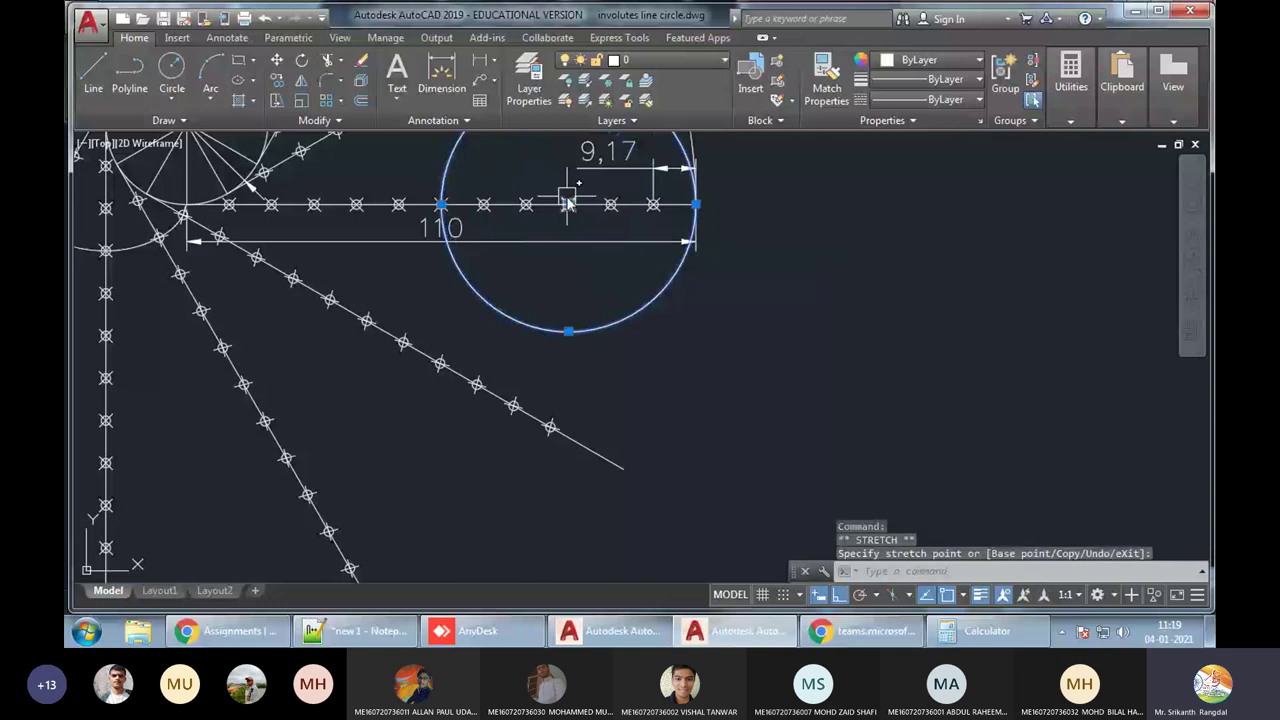
Centre the circle on the free end of the vertical tangent below the base circle and extend that tangent to the circle's far side
{"action": "left_click", "coordinate": [567, 203]}
{"action": "scroll", "coordinate": [575, 202], "scroll_direction": "down", "scroll_amount": 3}
{"action": "left_click", "coordinate": [397, 366]}
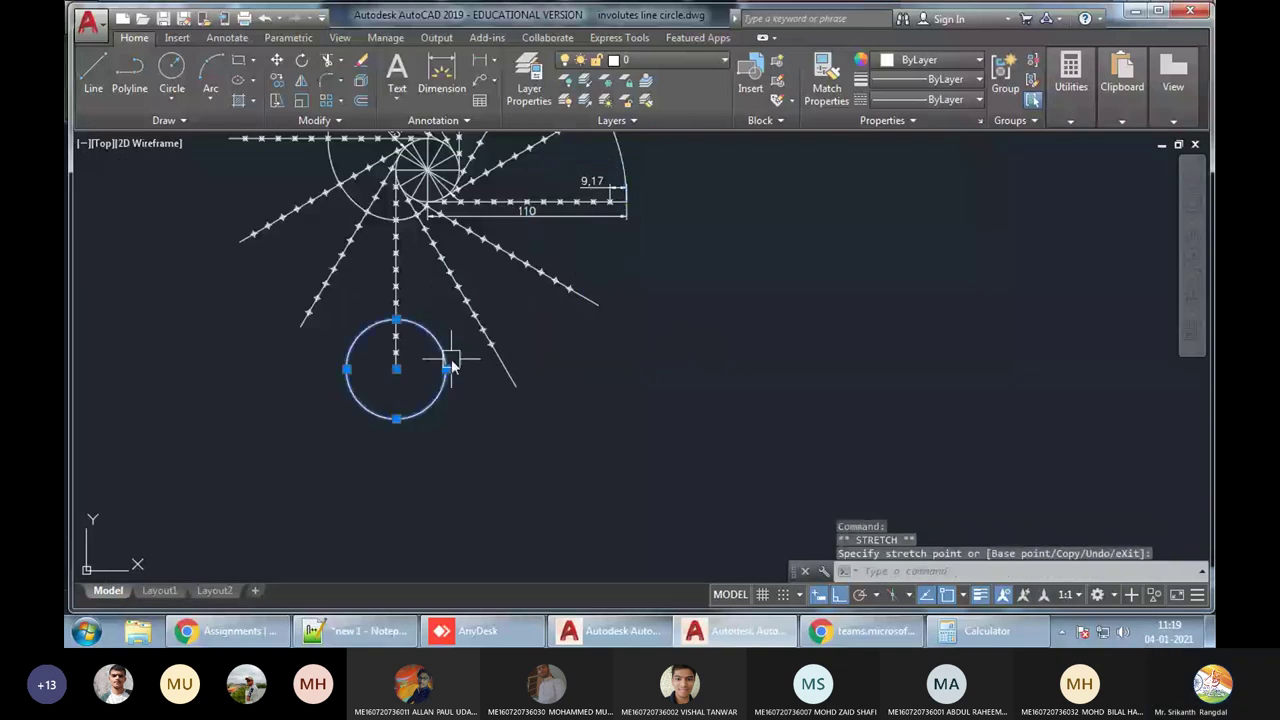
{"action": "key", "text": "Escape"}
{"action": "type", "text": "ex"}
{"action": "key", "text": "Return"}
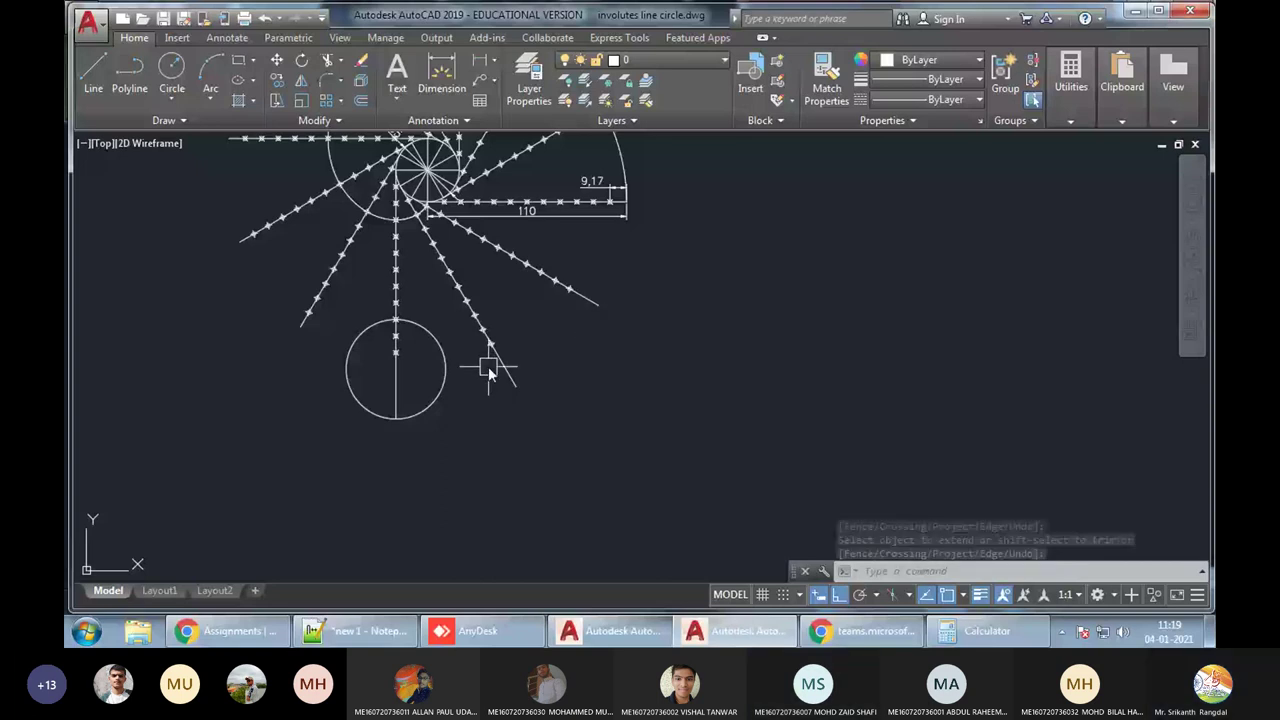
Relocate the circle to the fourth-last division point of the 110 line and enlarge it to pass through the line's end
{"action": "scroll", "coordinate": [622, 203], "scroll_direction": "up", "scroll_amount": 5}
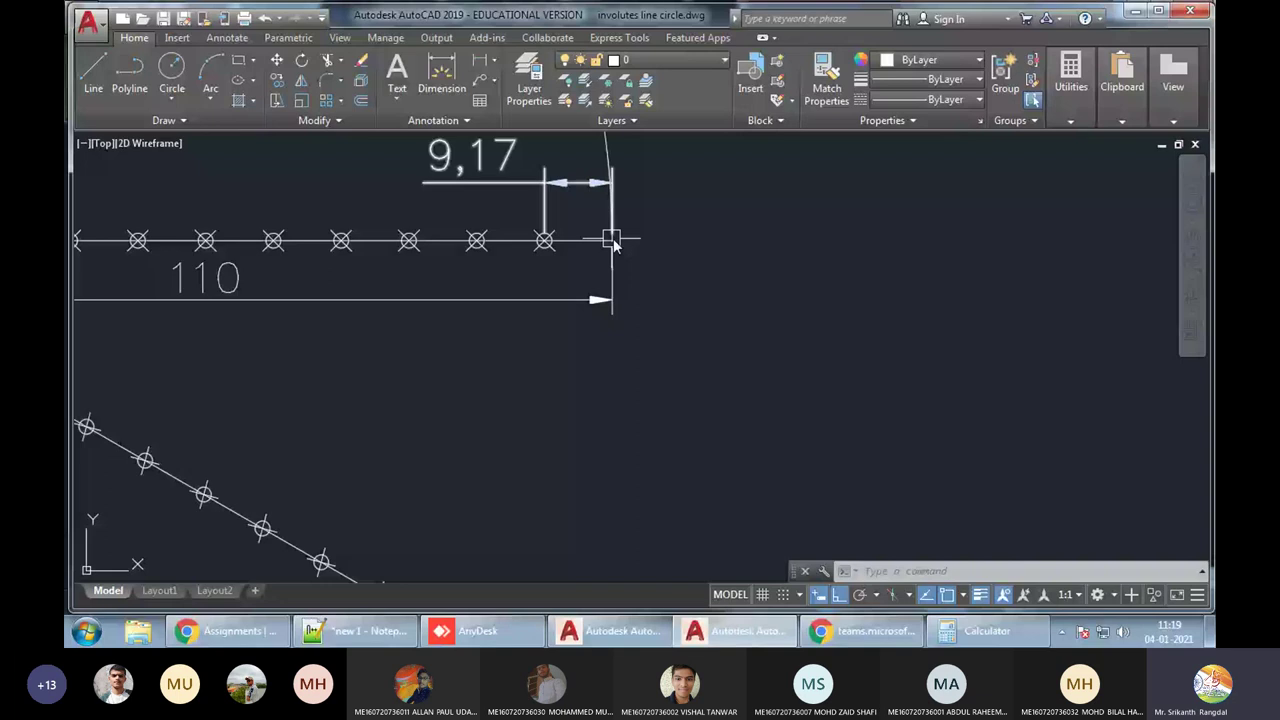
{"action": "scroll", "coordinate": [614, 245], "scroll_direction": "down", "scroll_amount": 5}
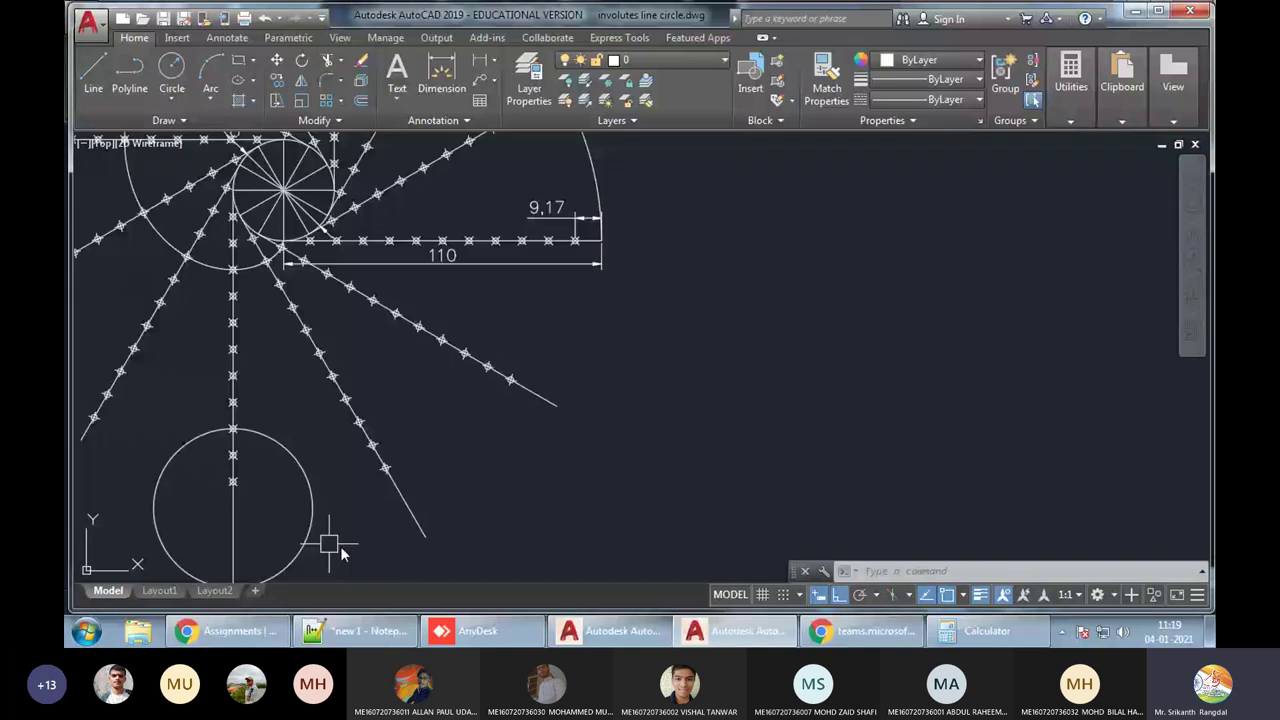
{"action": "scroll", "coordinate": [481, 424], "scroll_direction": "down", "scroll_amount": 2}
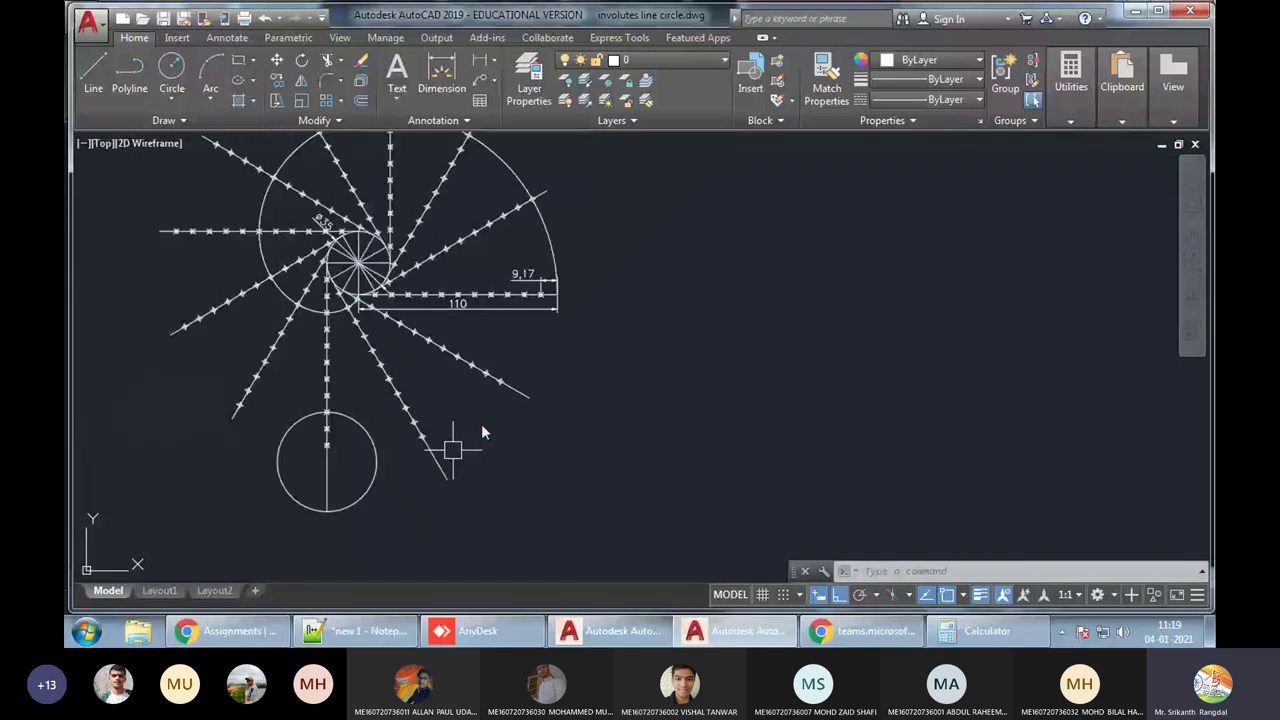
{"action": "left_click", "coordinate": [338, 463]}
{"action": "left_click", "coordinate": [328, 461]}
{"action": "scroll", "coordinate": [511, 233], "scroll_direction": "up", "scroll_amount": 7}
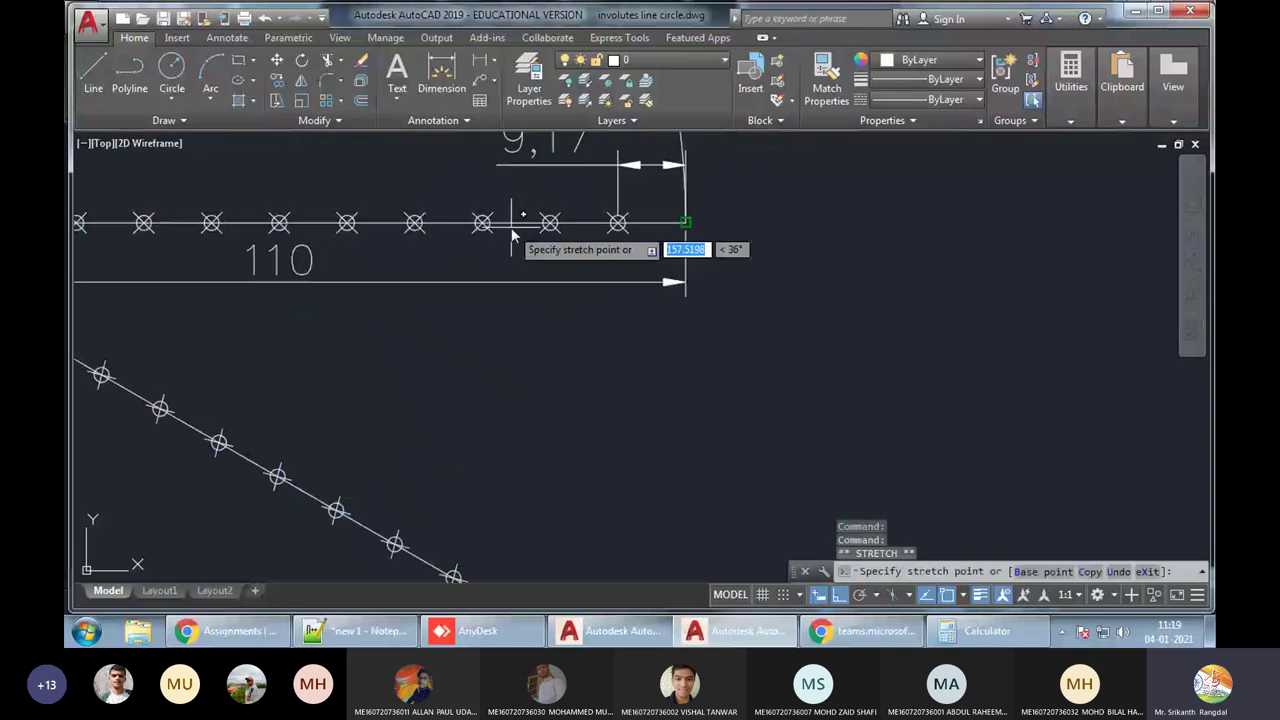
{"action": "left_click", "coordinate": [430, 225]}
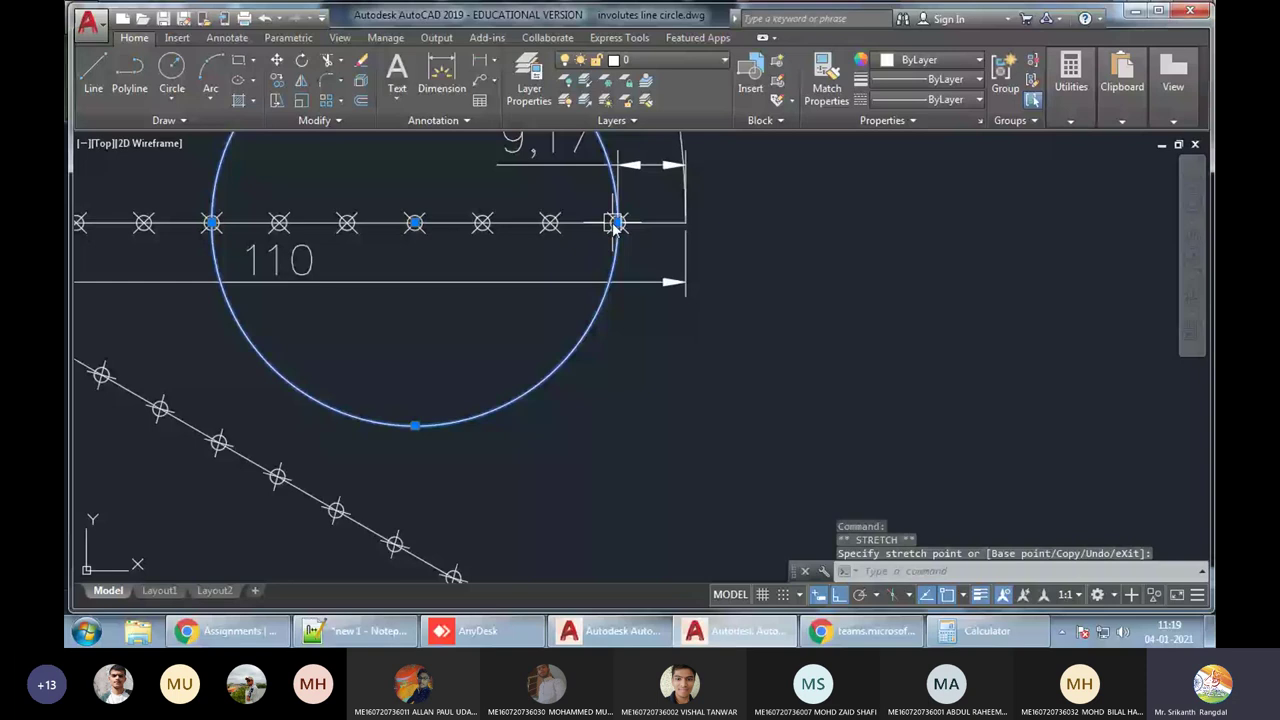
{"action": "left_click", "coordinate": [685, 222]}
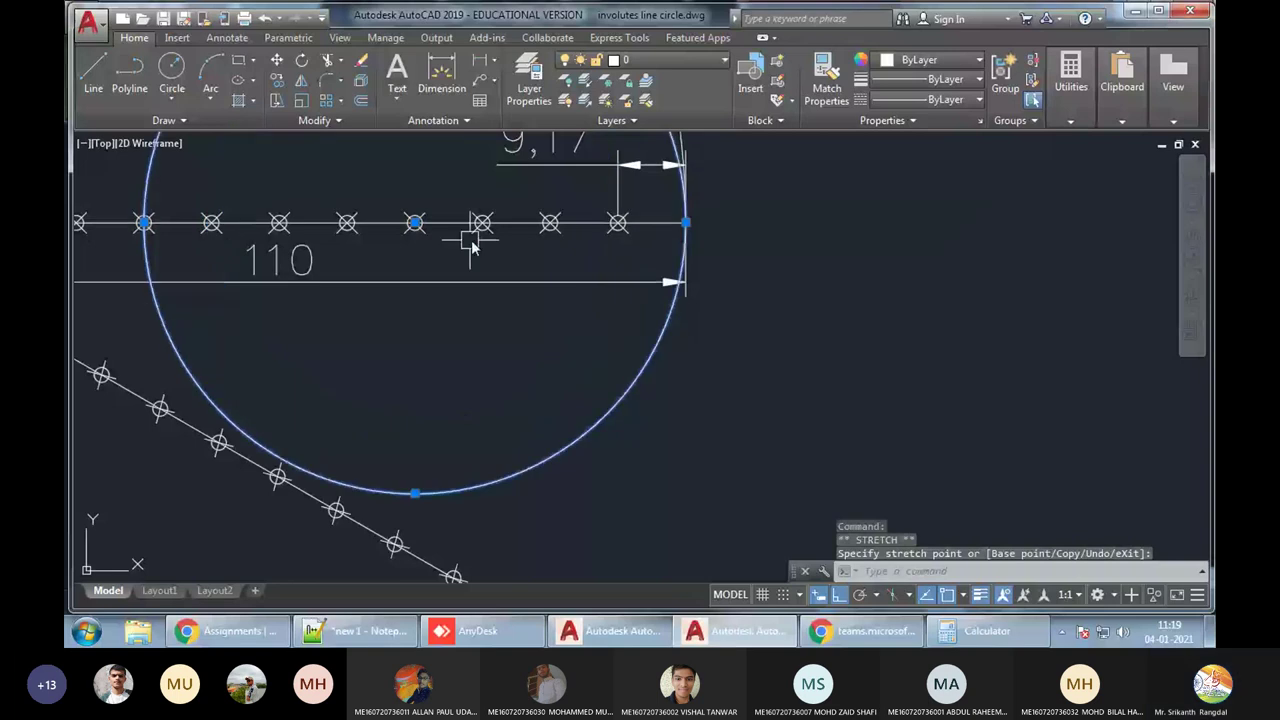
Centre the circle on the free end of the fourth tangent clockwise from the 110 line and extend that tangent to the circle's far side
{"action": "left_click", "coordinate": [415, 222]}
{"action": "scroll", "coordinate": [473, 247], "scroll_direction": "down", "scroll_amount": 4}
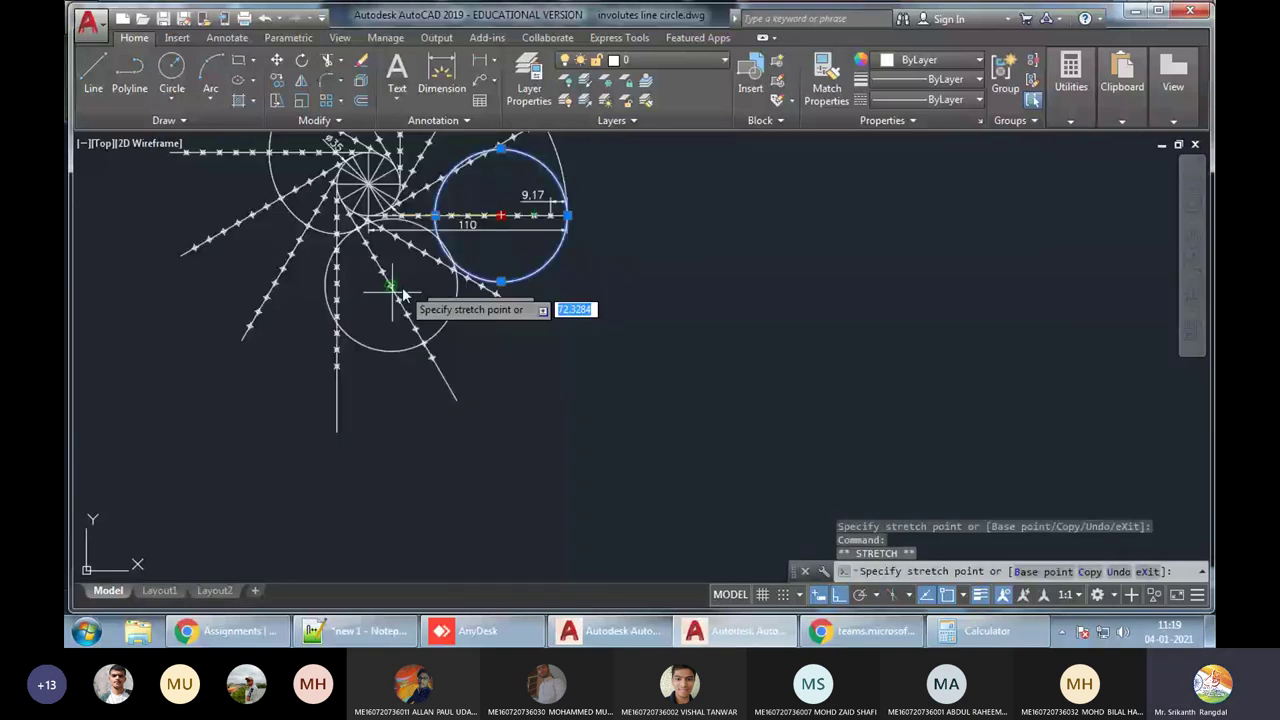
{"action": "left_click", "coordinate": [244, 342]}
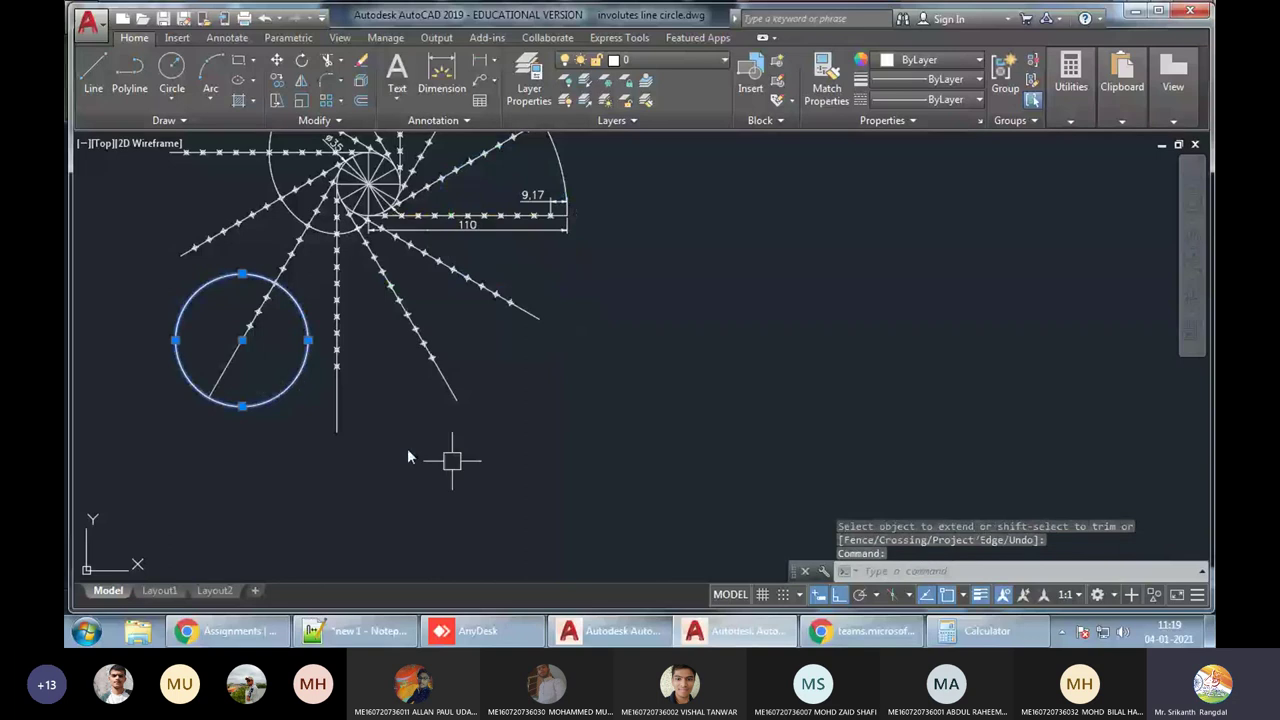
Erase the construction circle and review the problem statement above the drawing
{"action": "type", "text": "e"}
{"action": "key", "text": "Return"}
{"action": "middle_click_drag", "start_coordinate": [764, 209], "coordinate": [760, 468]}
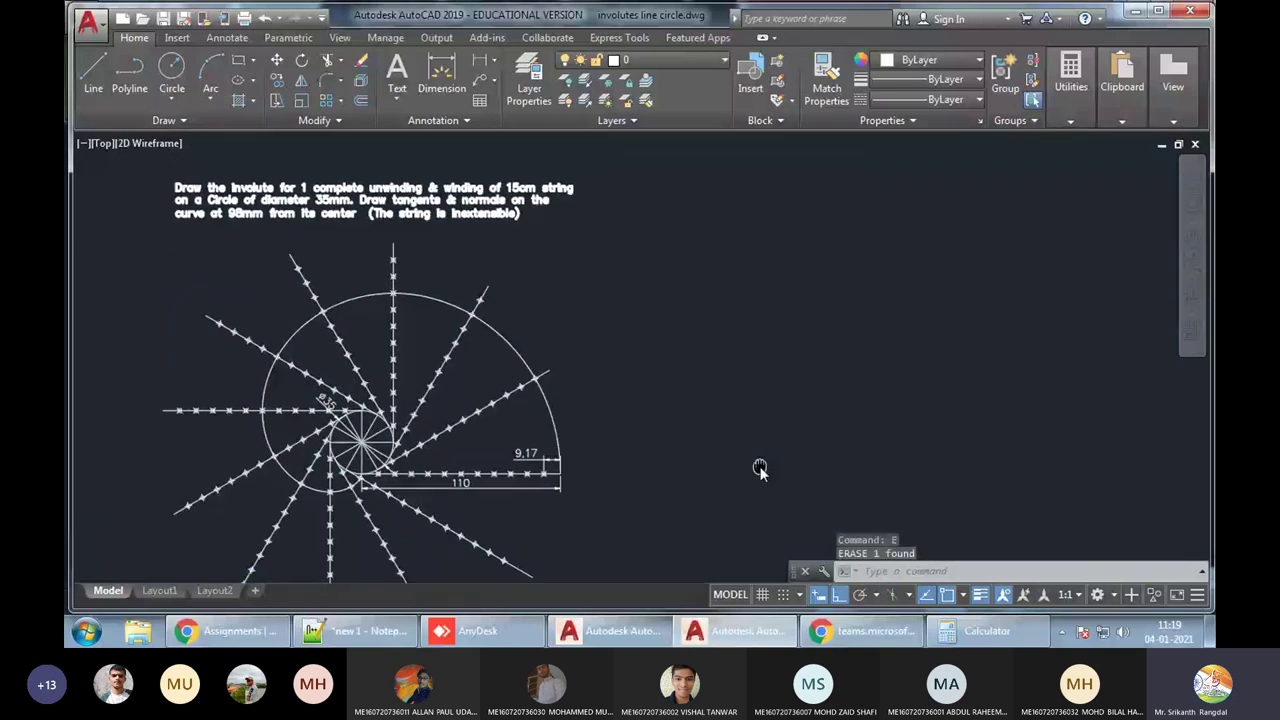
{"action": "scroll", "coordinate": [678, 238], "scroll_direction": "up", "scroll_amount": 4}
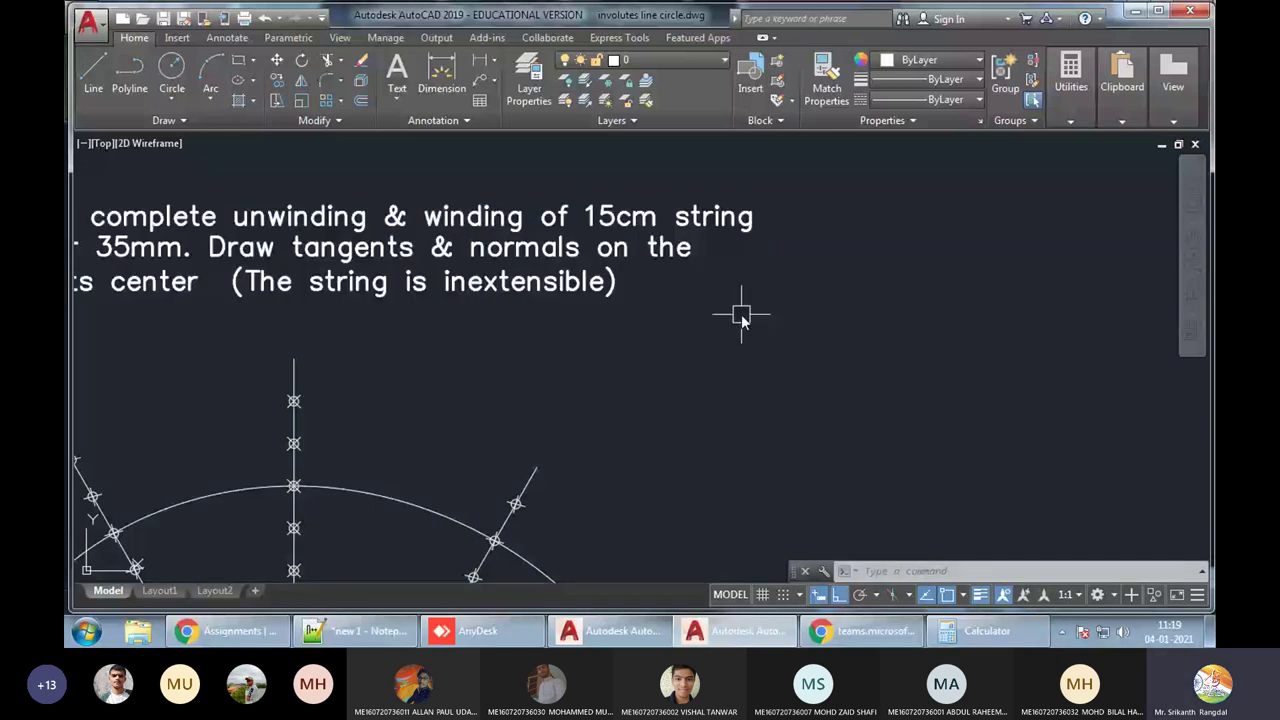
{"action": "middle_click_drag", "start_coordinate": [741, 318], "coordinate": [759, 188]}
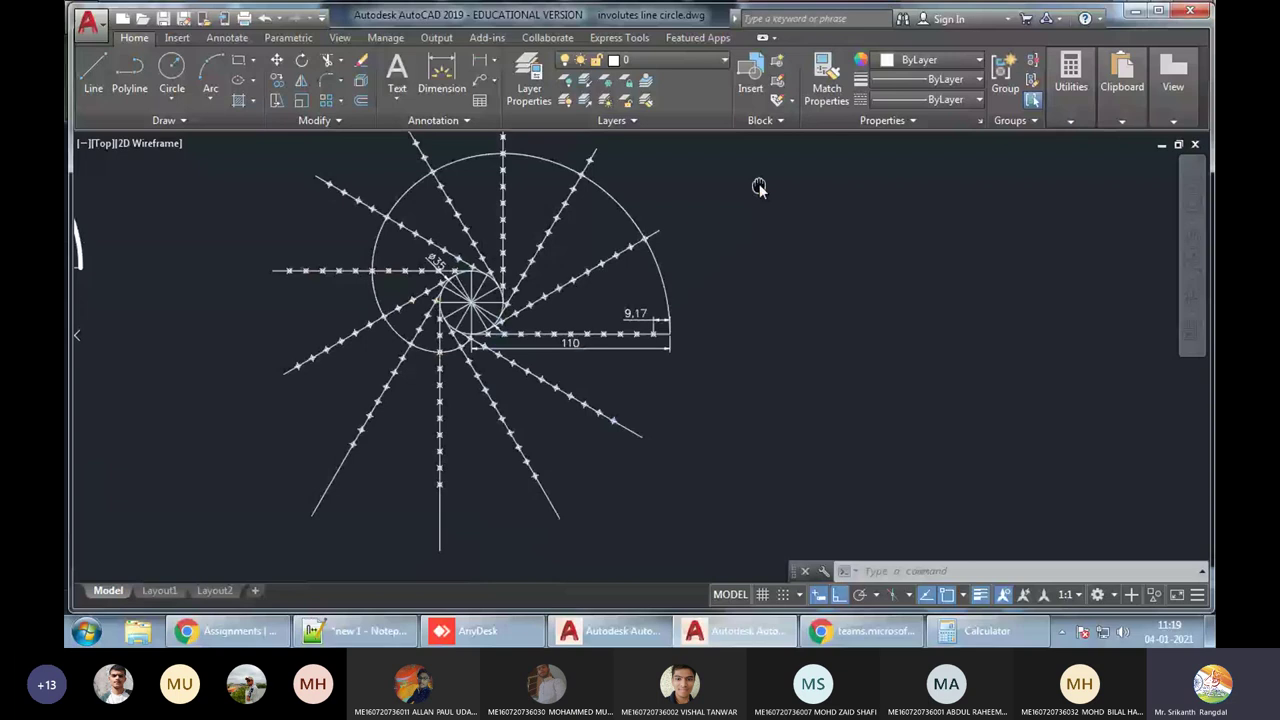
Check the length of the extended tangent just below the 110 line with an Aligned dimension preview, without placing it
{"action": "scroll", "coordinate": [536, 338], "scroll_direction": "up", "scroll_amount": 4}
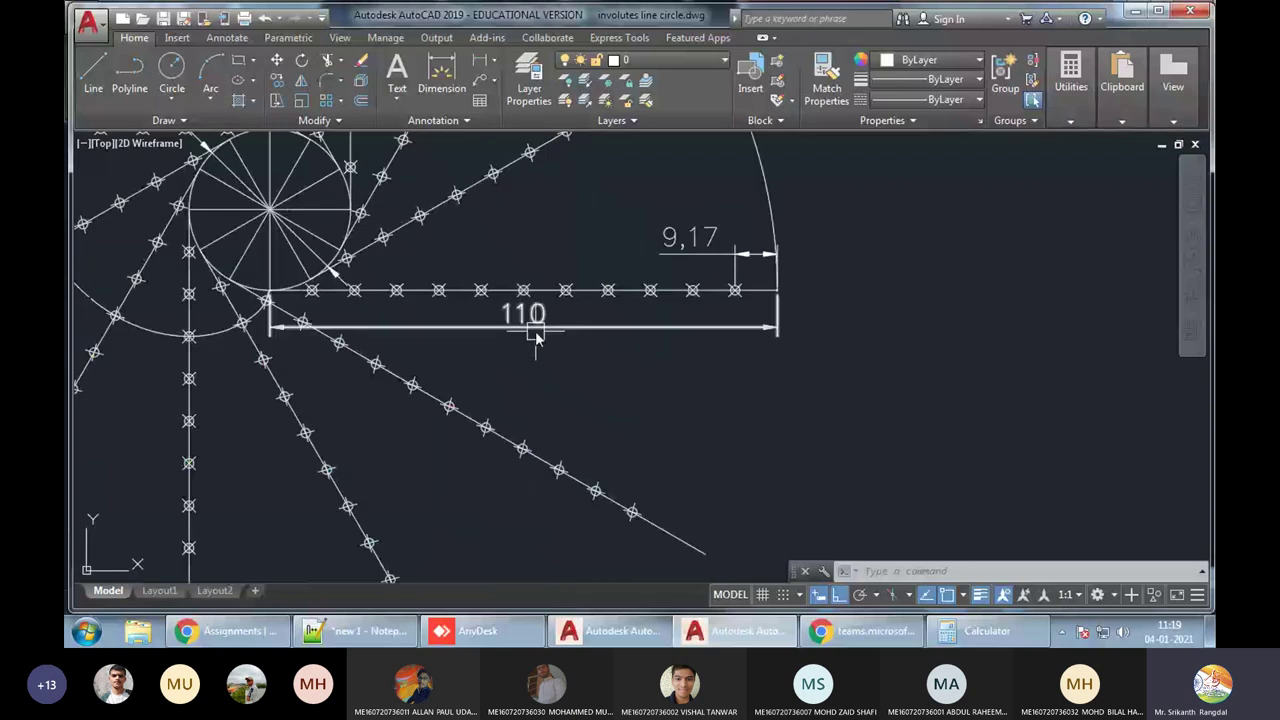
{"action": "left_click", "coordinate": [536, 336]}
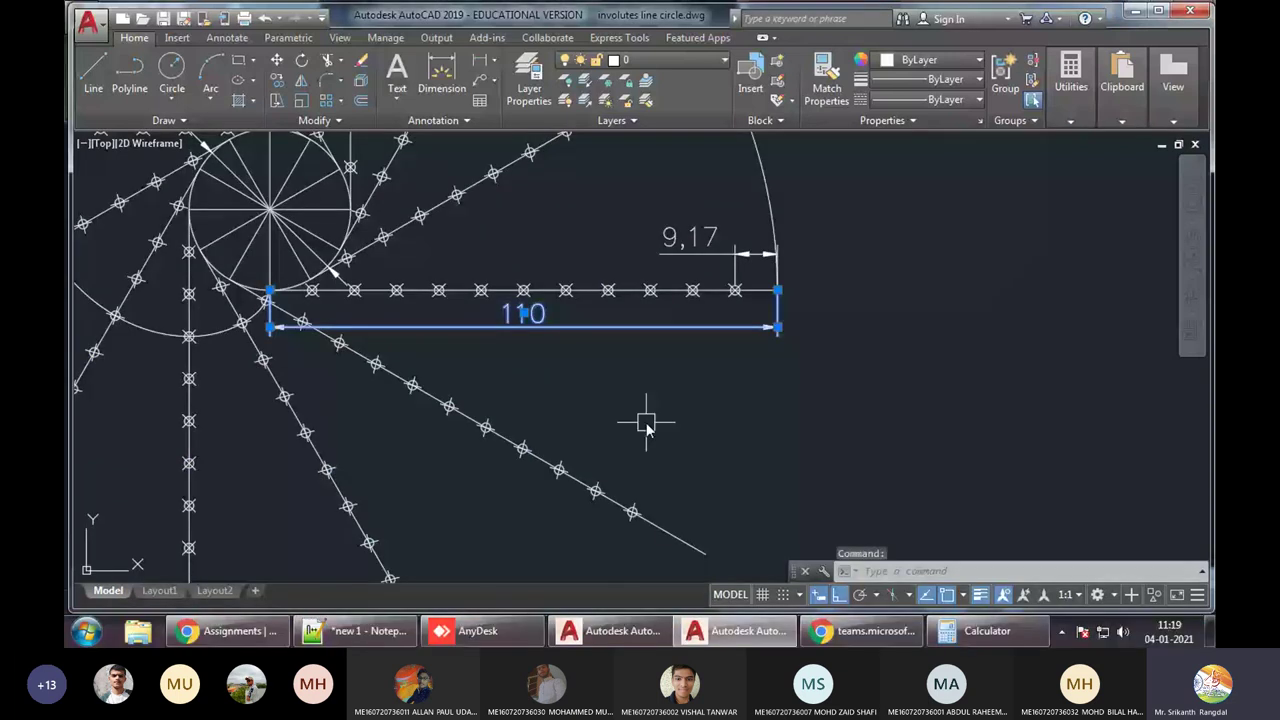
{"action": "left_click", "coordinate": [492, 62]}
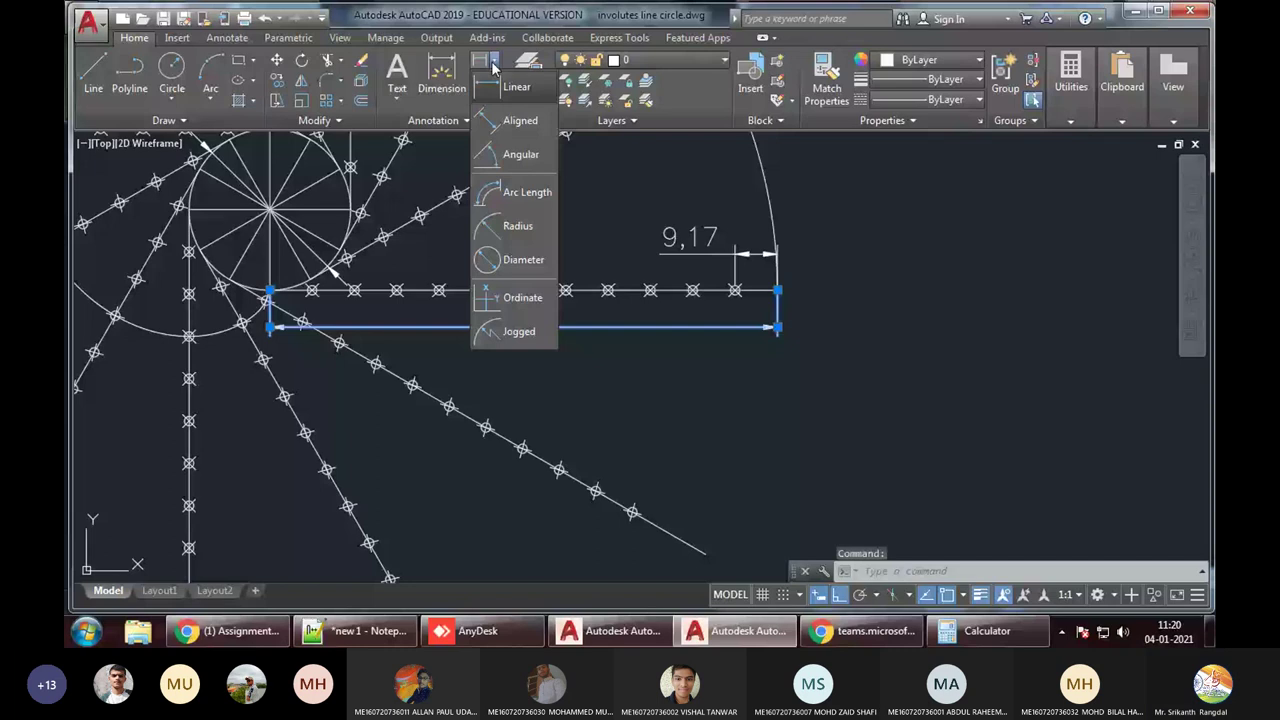
{"action": "left_click", "coordinate": [511, 121]}
{"action": "key", "text": "Return"}
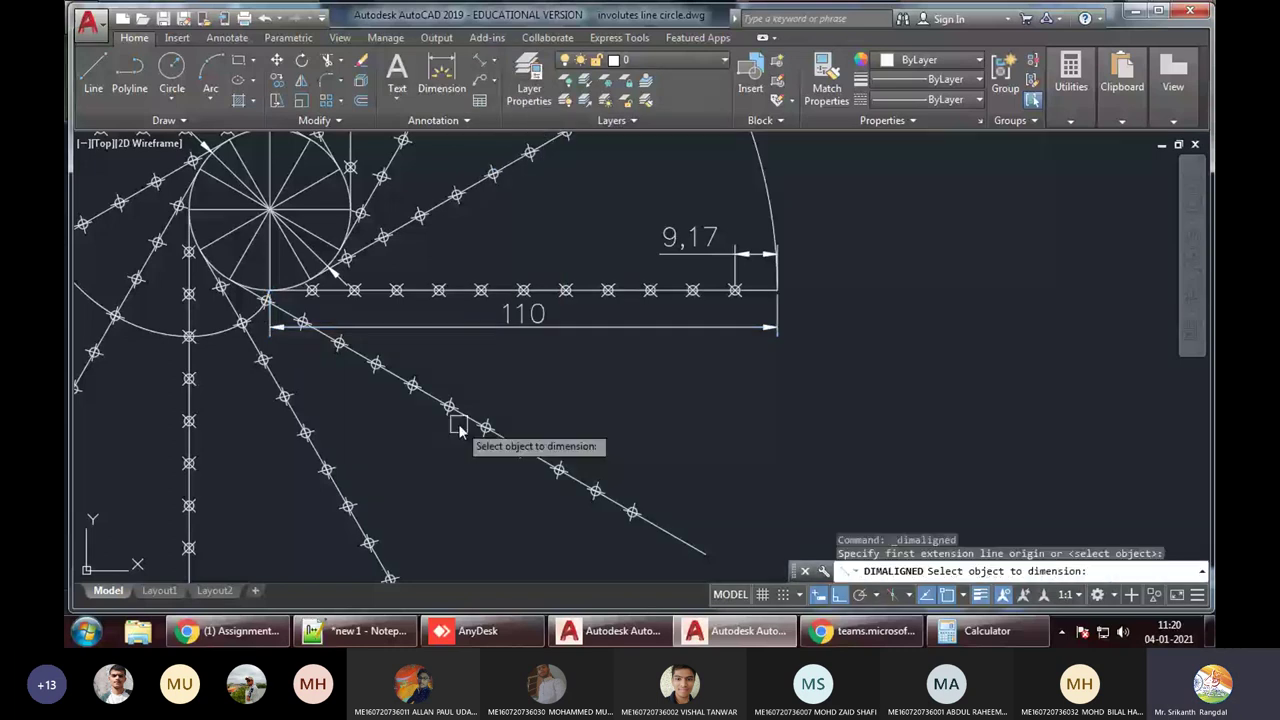
{"action": "left_click", "coordinate": [458, 424]}
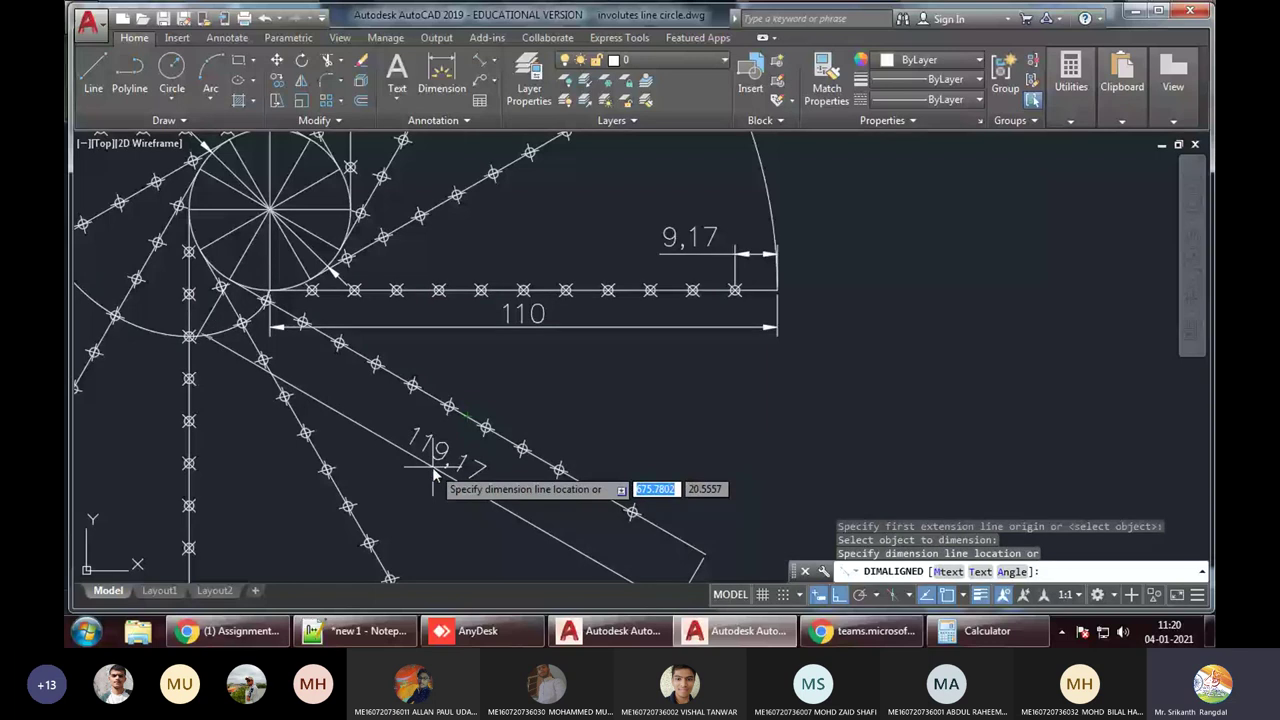
{"action": "key", "text": "Escape"}
Check the lengths of the second tangent and the vertical tangent with Aligned dimension previews, leaving both unplaced
{"action": "key", "text": "Return"}
{"action": "middle_click_drag", "start_coordinate": [401, 525], "coordinate": [429, 465]}
{"action": "key", "text": "Return"}
{"action": "left_click", "coordinate": [389, 470]}
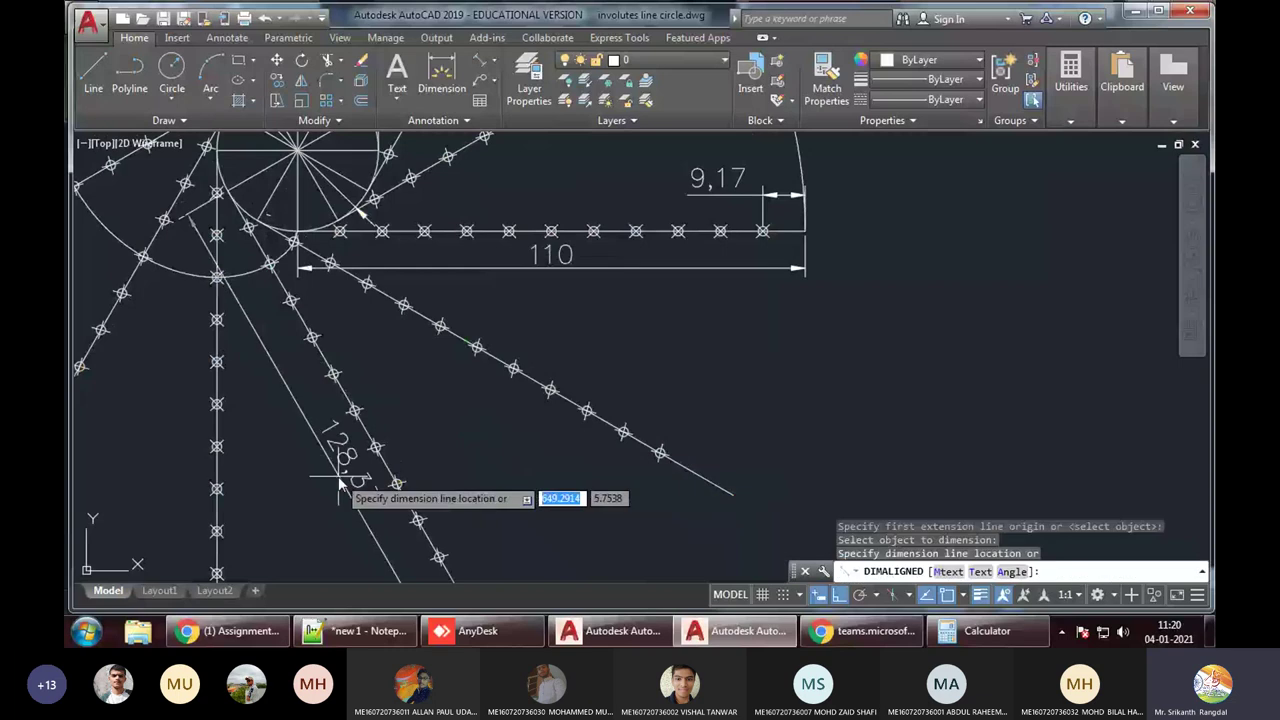
{"action": "middle_click_drag", "start_coordinate": [340, 485], "coordinate": [433, 516]}
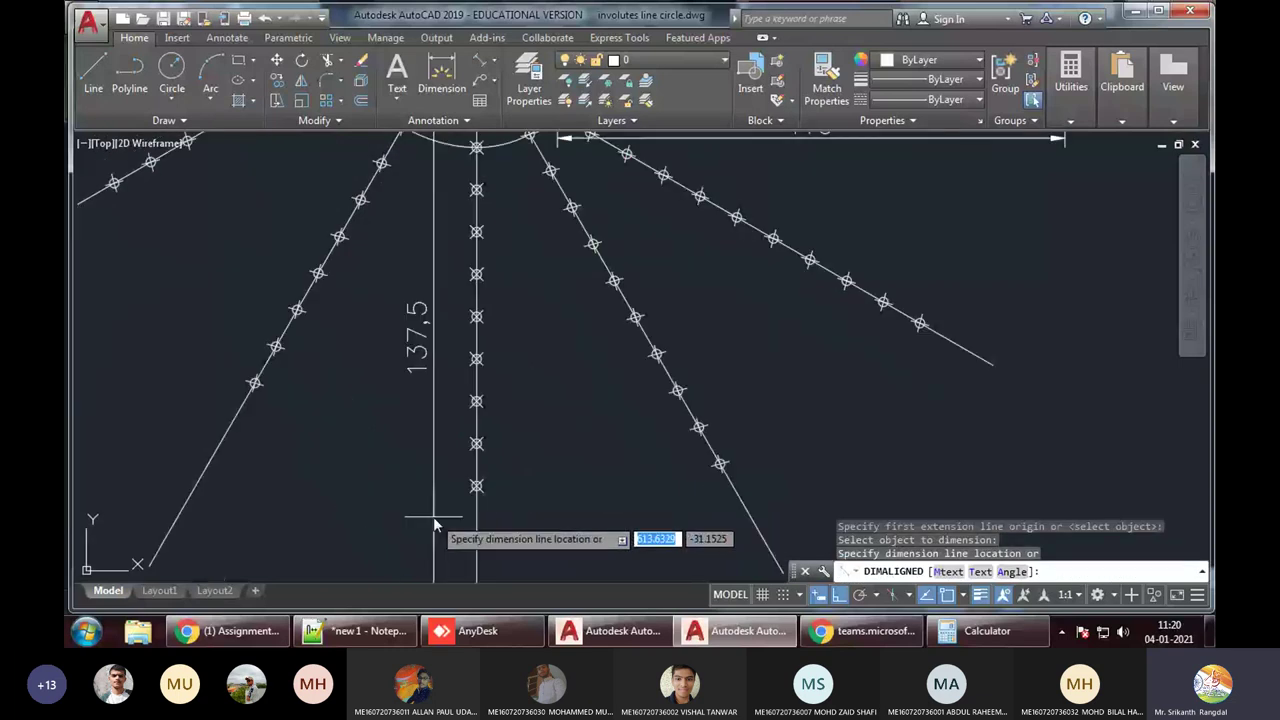
{"action": "key", "text": "Escape"}
{"action": "key", "text": "Escape"}
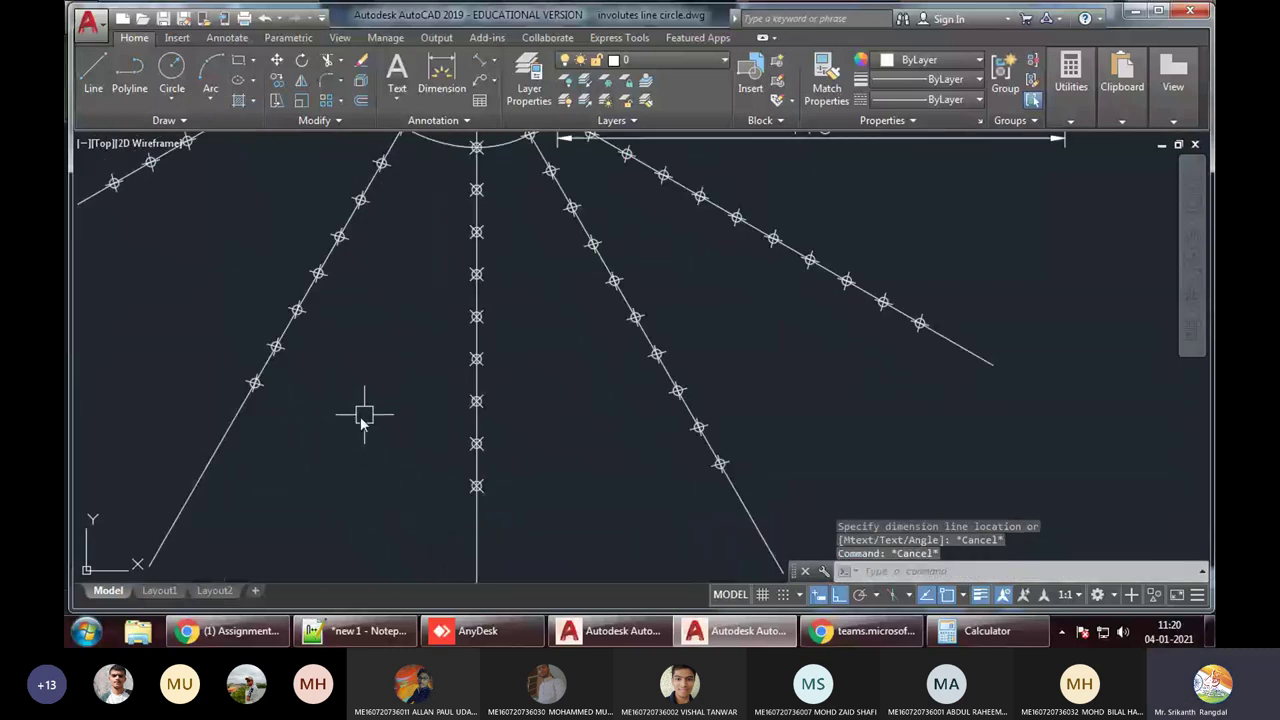
Draw a circle centred on the last division point of the fourth tangent clockwise from the 110 line, passing through the tangent's free end
{"action": "middle_click_drag", "start_coordinate": [363, 414], "coordinate": [607, 373]}
{"action": "middle_click_drag", "start_coordinate": [396, 385], "coordinate": [409, 439]}
{"action": "key", "text": "Escape"}
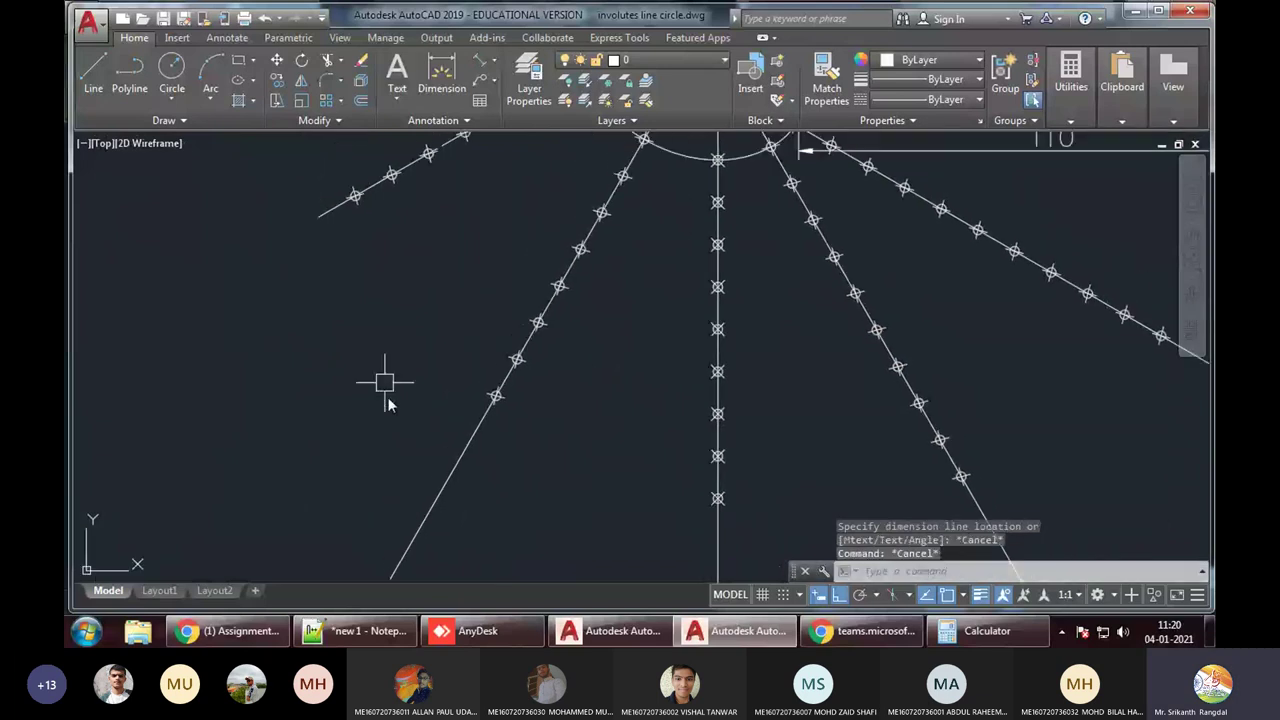
{"action": "middle_click_drag", "start_coordinate": [388, 397], "coordinate": [412, 473]}
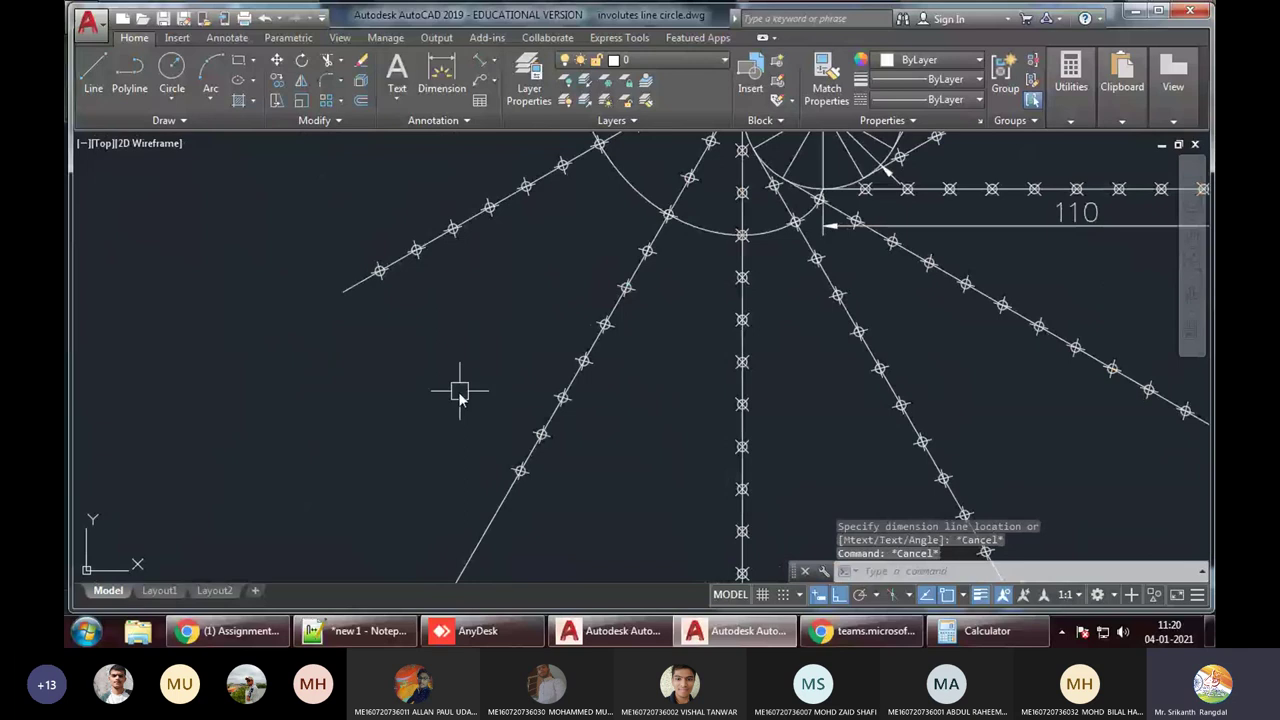
{"action": "middle_click_drag", "start_coordinate": [458, 391], "coordinate": [516, 252]}
{"action": "type", "text": "c"}
{"action": "key", "text": "Return"}
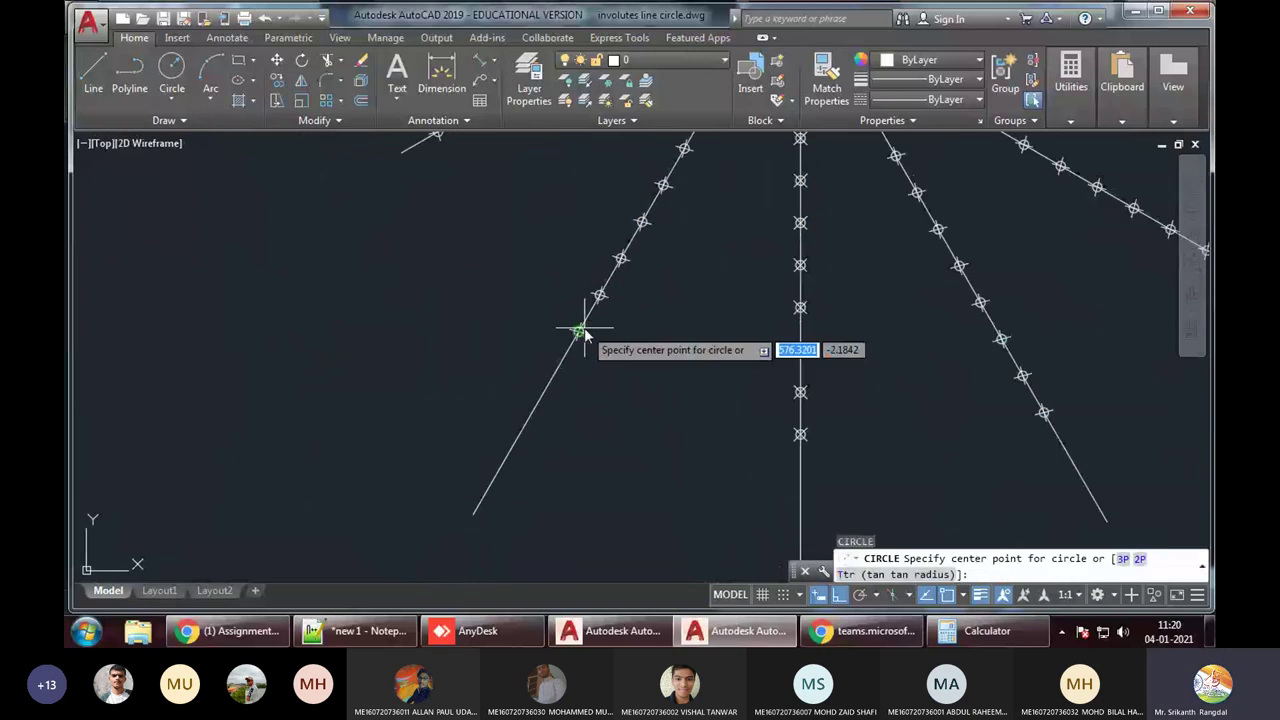
{"action": "left_click", "coordinate": [582, 331]}
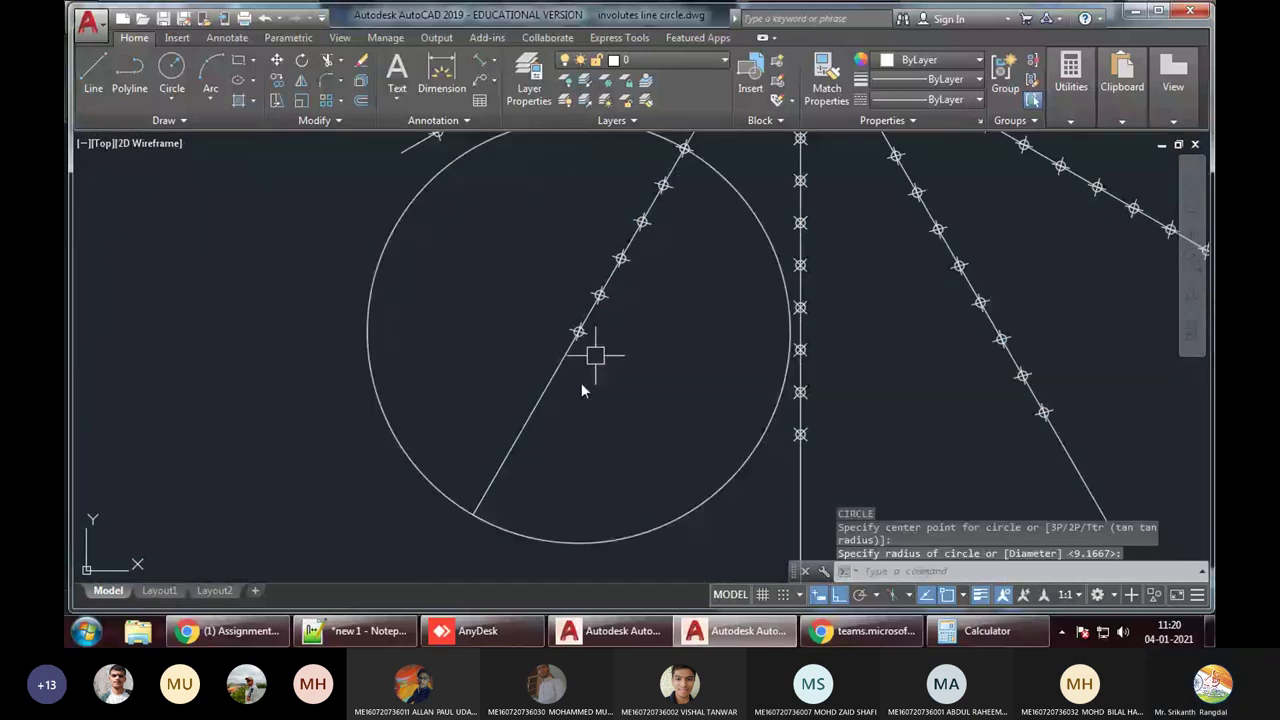
Enlarge the construction circle to a six-division radius and centre it on the free end of the fifth tangent clockwise from the 110 line
{"action": "key", "text": "Return"}
{"action": "left_click", "coordinate": [651, 243]}
{"action": "scroll", "coordinate": [544, 400], "scroll_direction": "up", "scroll_amount": 1}
{"action": "left_click", "coordinate": [544, 408]}
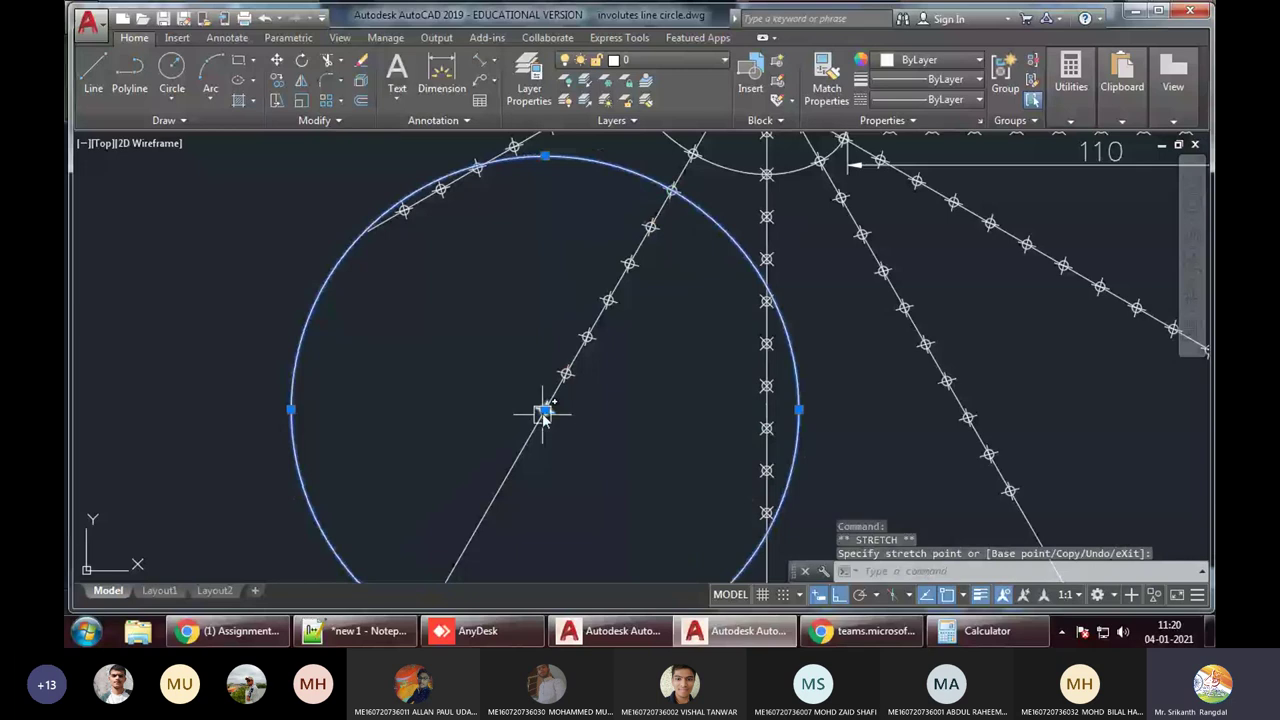
{"action": "left_click", "coordinate": [383, 268]}
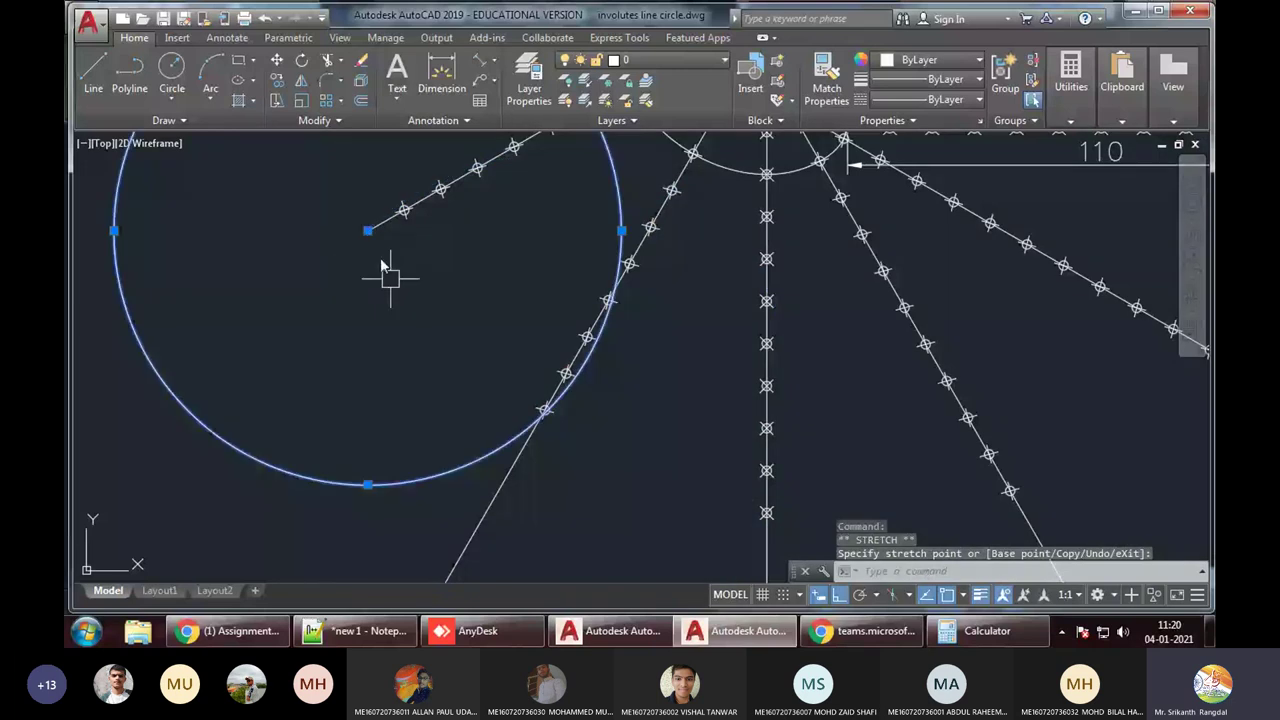
Extend the fifth tangent clockwise from the 110 line to the construction circle, and erase the circle
{"action": "type", "text": "ex"}
{"action": "key", "text": "Return"}
{"action": "left_click", "coordinate": [372, 240]}
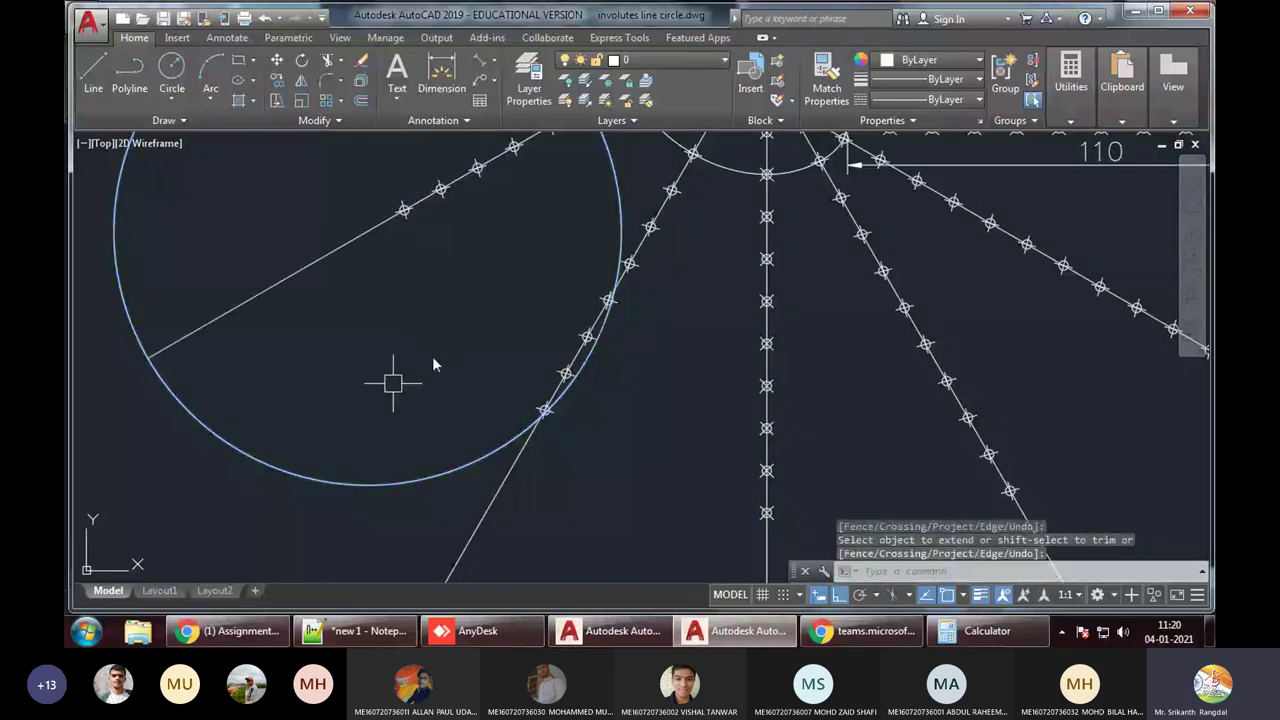
{"action": "key", "text": "Return"}
{"action": "type", "text": "e"}
{"action": "key", "text": "Return"}
{"action": "scroll", "coordinate": [386, 429], "scroll_direction": "down", "scroll_amount": 2}
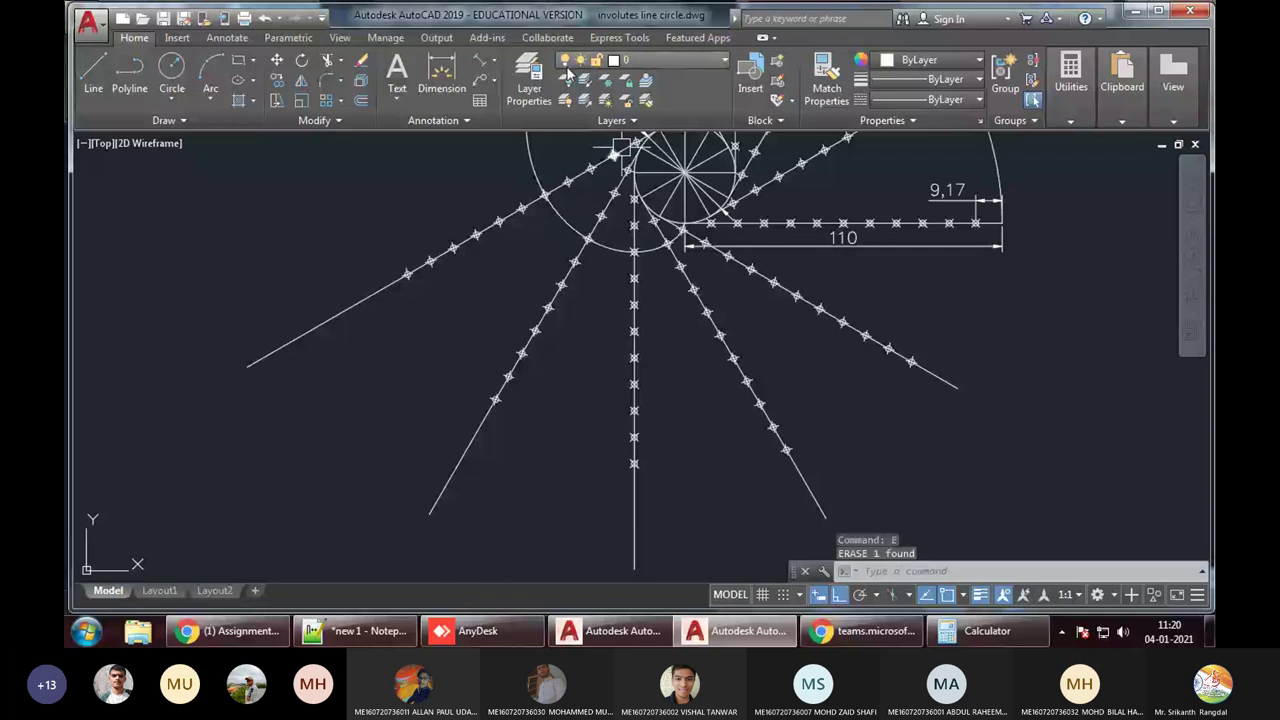
Check the length of the extended fifth tangent with an Aligned dimension preview, without placing it
{"action": "left_click", "coordinate": [483, 61]}
{"action": "key", "text": "Return"}
{"action": "left_click", "coordinate": [362, 298]}
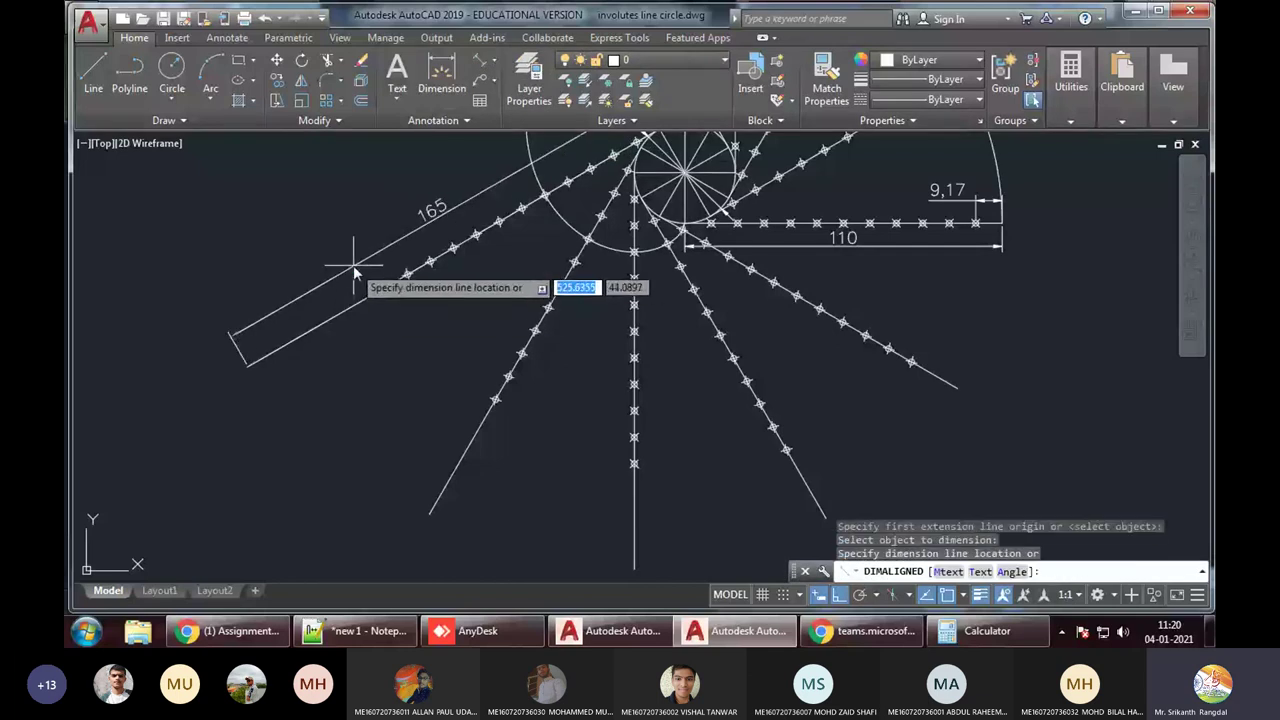
{"action": "middle_click_drag", "start_coordinate": [355, 272], "coordinate": [378, 365]}
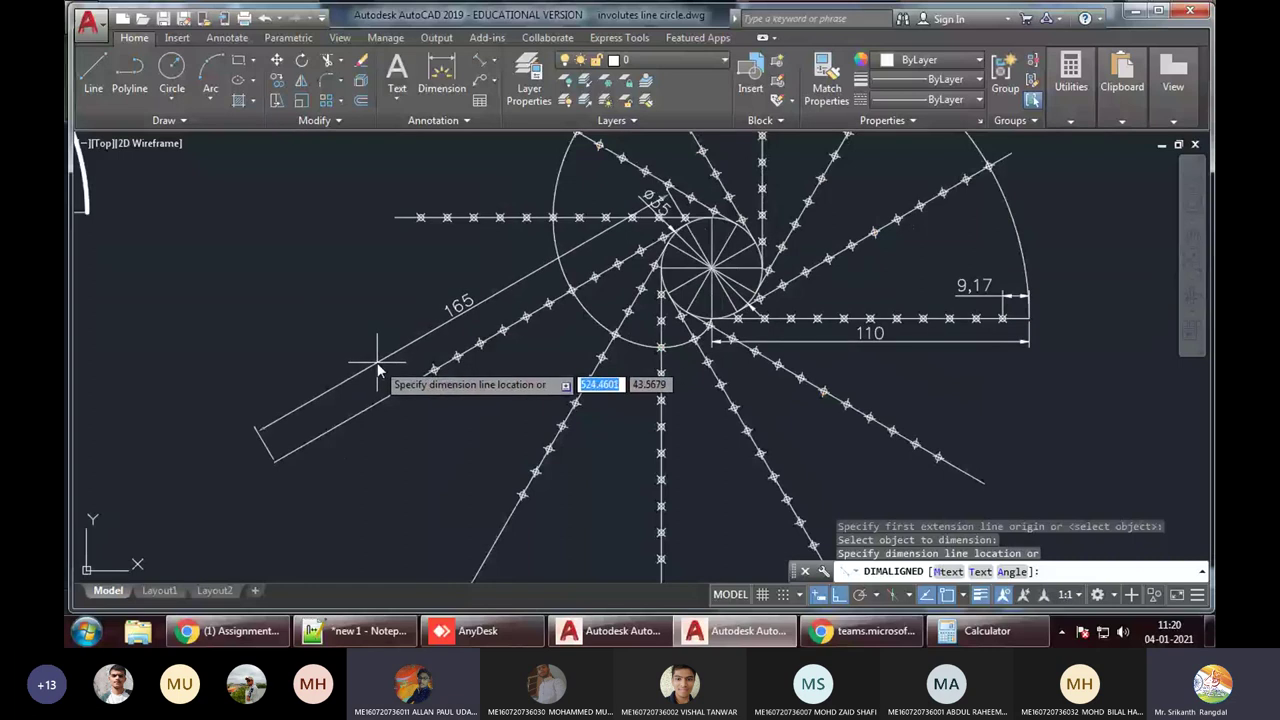
{"action": "key", "text": "Escape"}
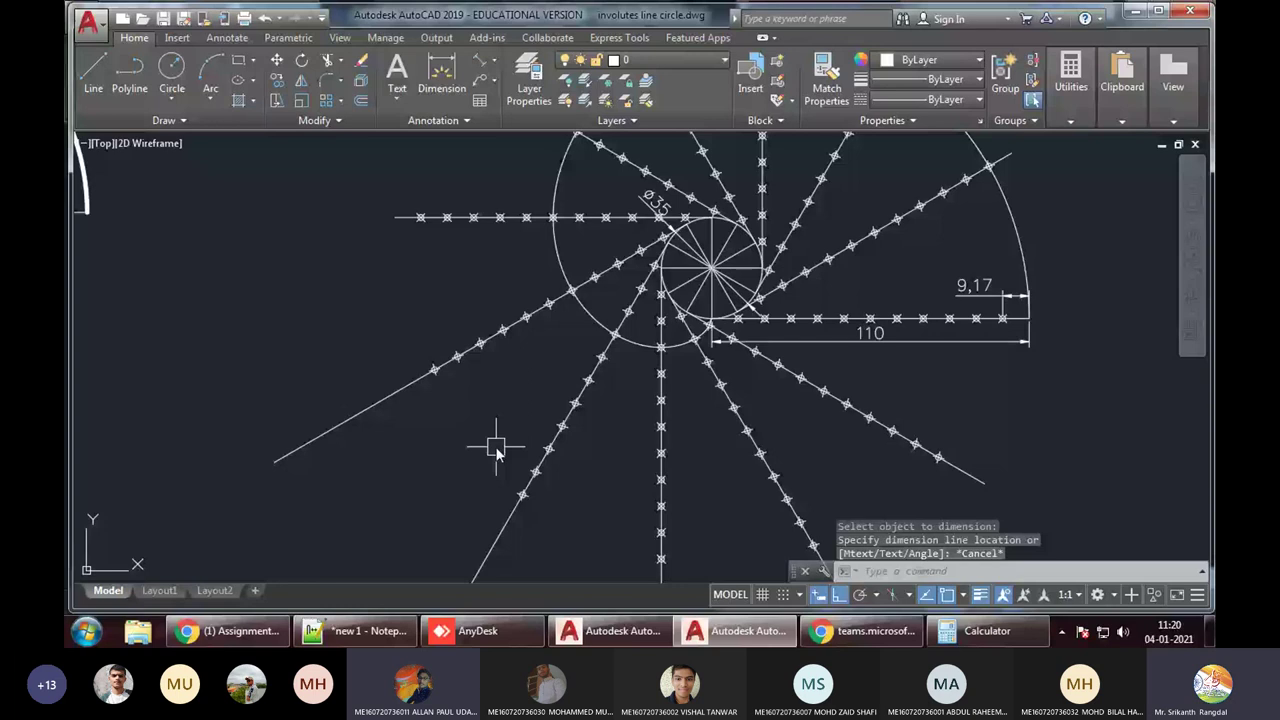
Undo the circle erasure, the fifth tangent's extension and the grip edits of the construction circle
{"action": "type", "text": "u"}
{"action": "key", "text": "Return"}
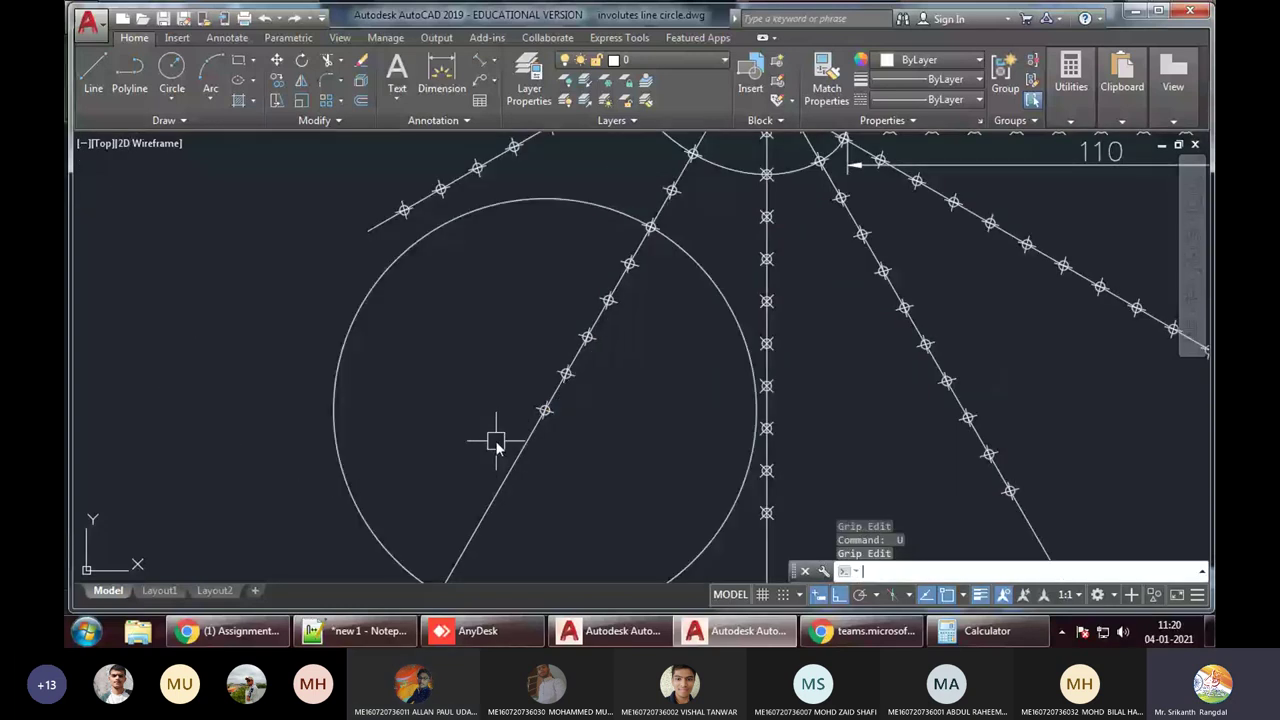
{"action": "scroll", "coordinate": [548, 203], "scroll_direction": "down", "scroll_amount": 2}
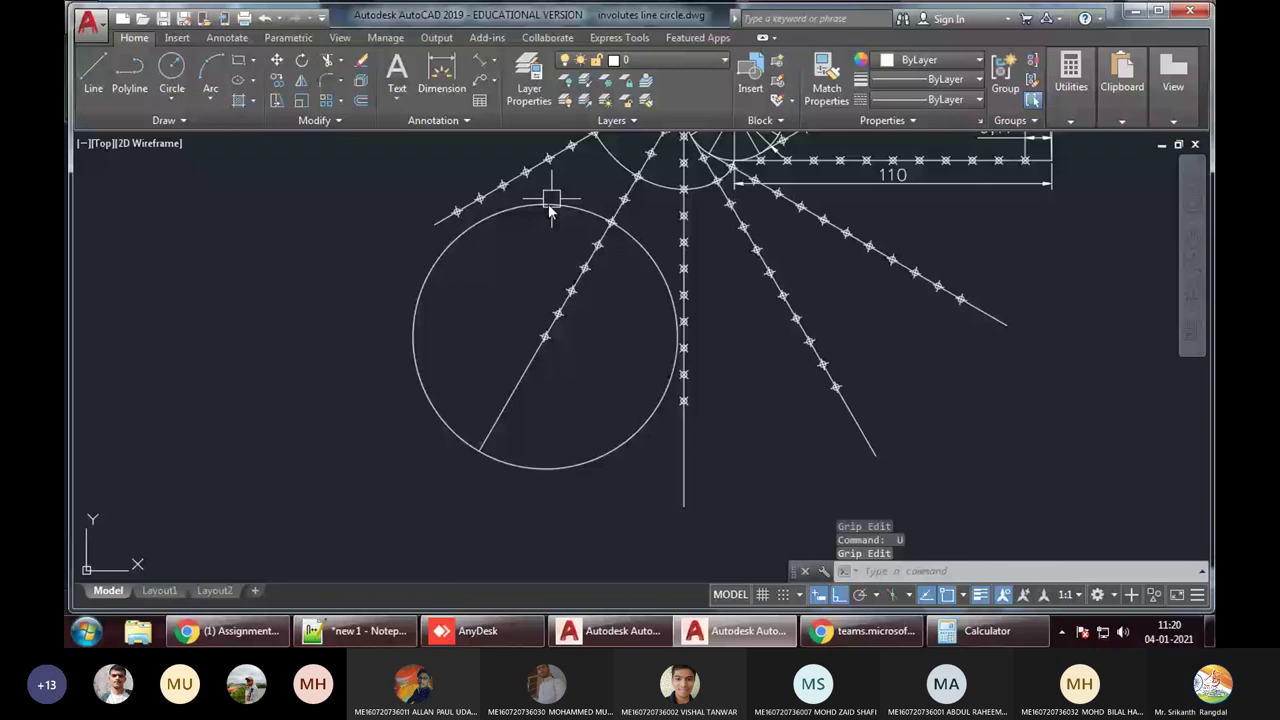
Centre the construction circle on the sixth division point inward from the 110 line's outer end and stretch its radius to that end
{"action": "left_click", "coordinate": [548, 203]}
{"action": "left_click", "coordinate": [545, 337]}
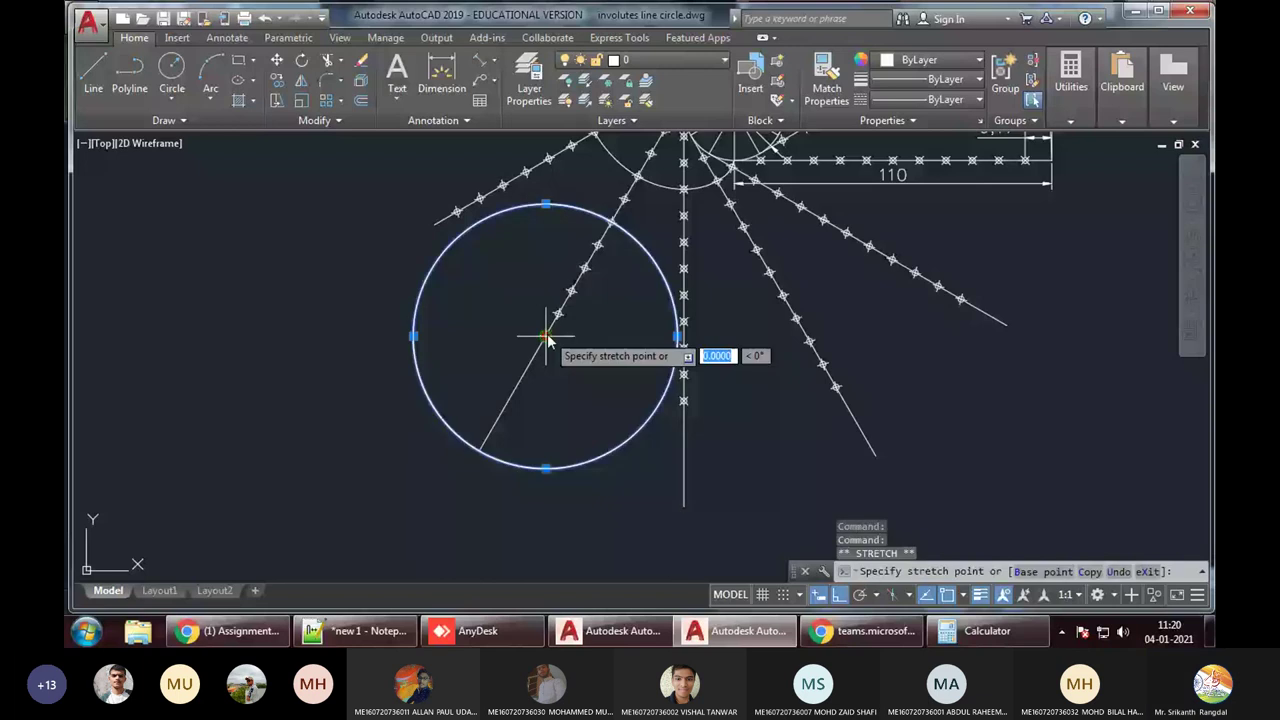
{"action": "scroll", "coordinate": [780, 235], "scroll_direction": "up", "scroll_amount": 2}
{"action": "left_click", "coordinate": [786, 228]}
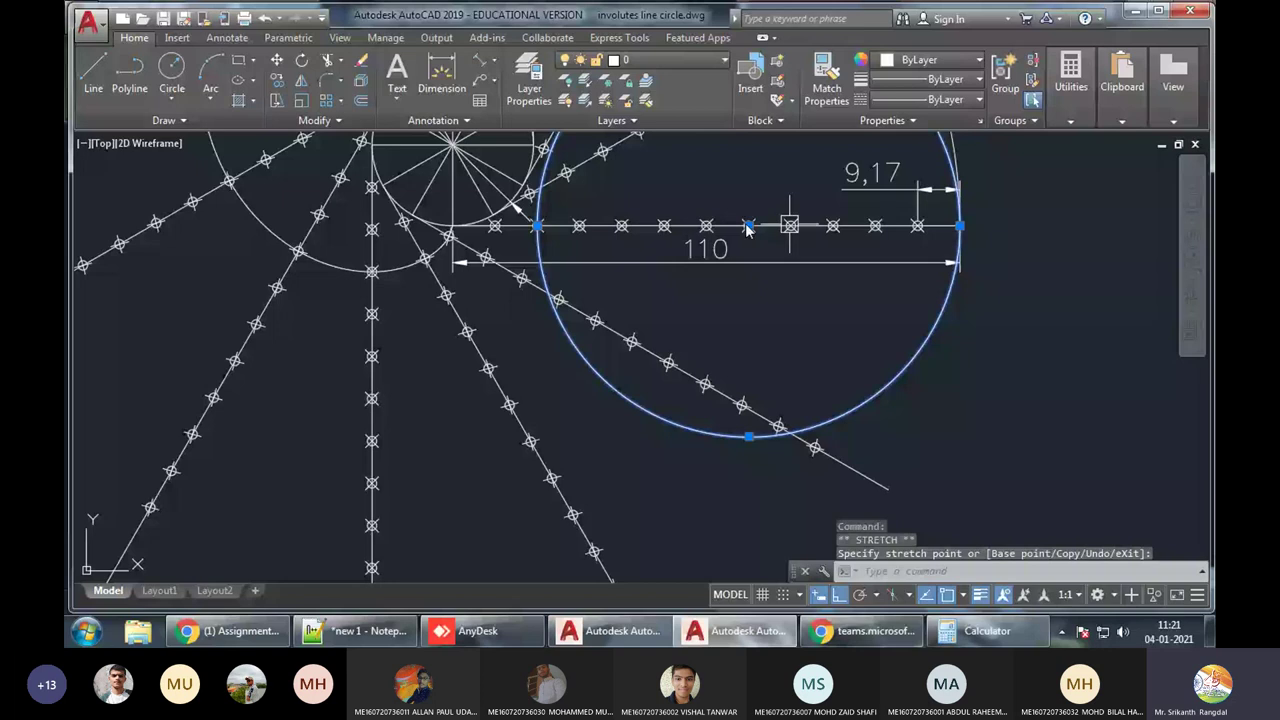
{"action": "left_click", "coordinate": [748, 226]}
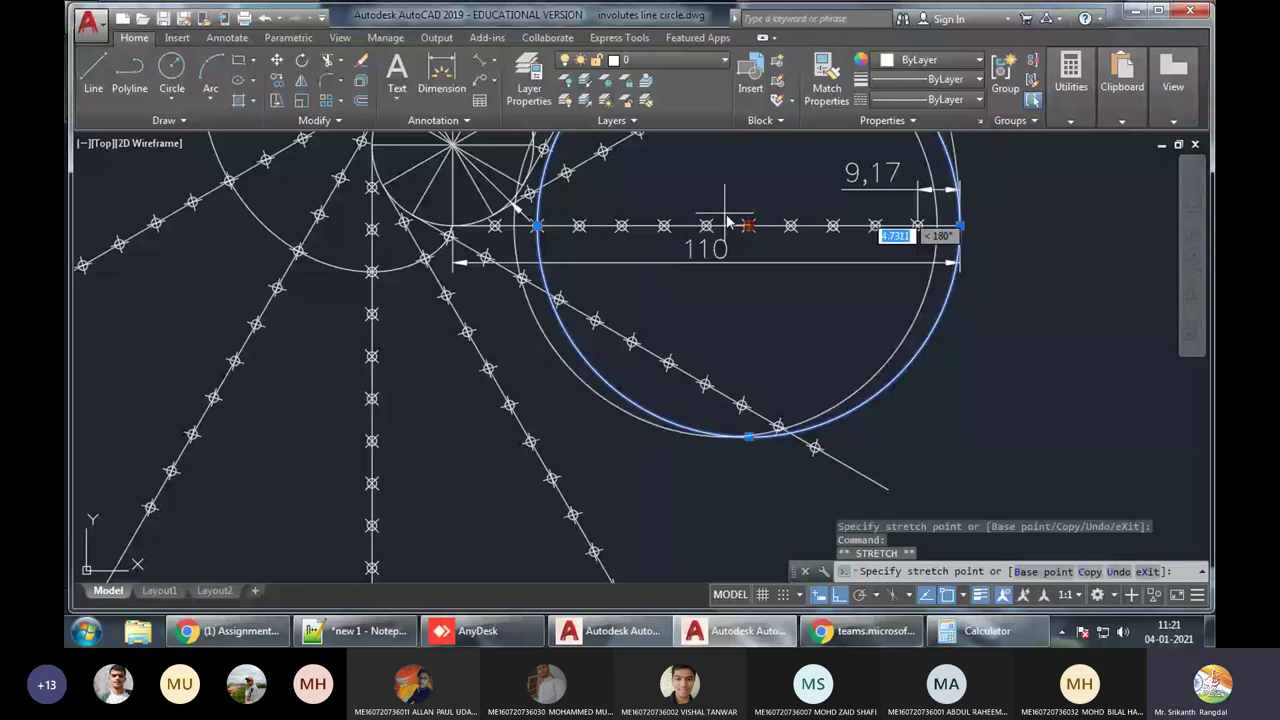
{"action": "left_click", "coordinate": [913, 227]}
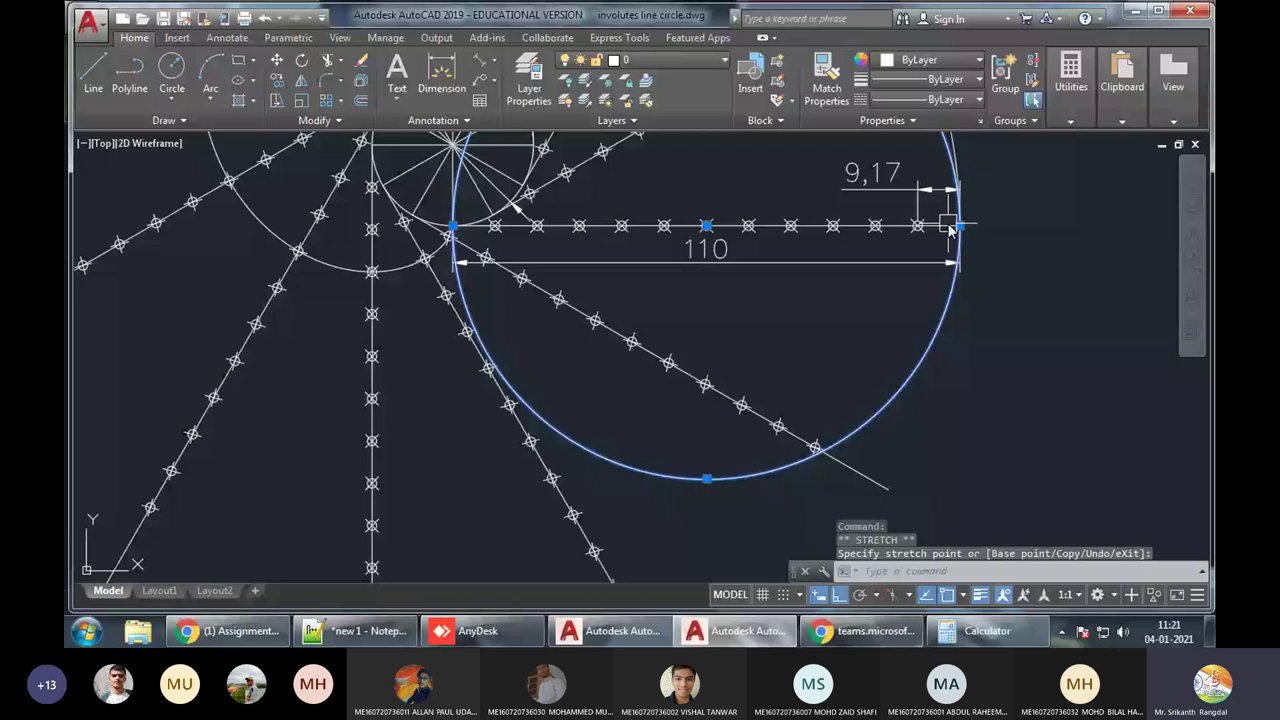
Move the enlarged circle's centre to the free end of the fifth tangent clockwise from the 110 line
{"action": "scroll", "coordinate": [716, 230], "scroll_direction": "down", "scroll_amount": 4}
{"action": "left_click", "coordinate": [428, 265]}
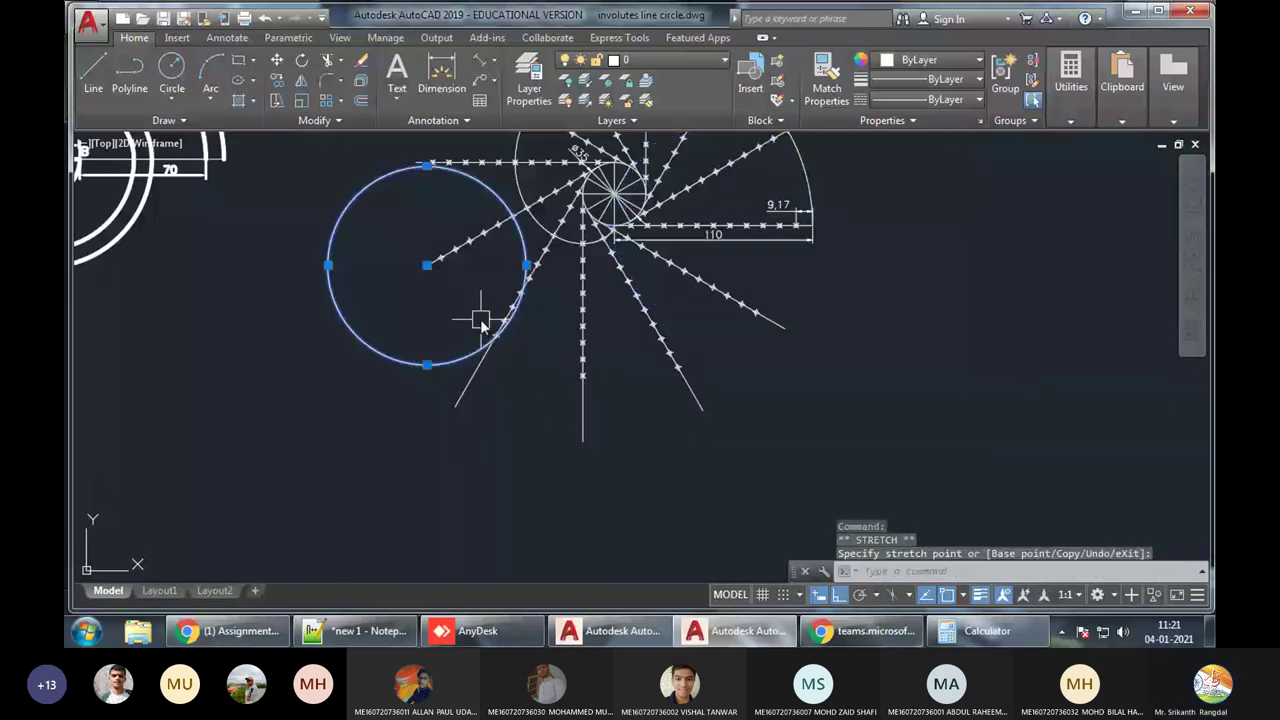
{"action": "key", "text": "Escape"}
Extend the fifth tangent outward to the circle and erase the construction circle
{"action": "type", "text": "ex"}
{"action": "key", "text": "Return"}
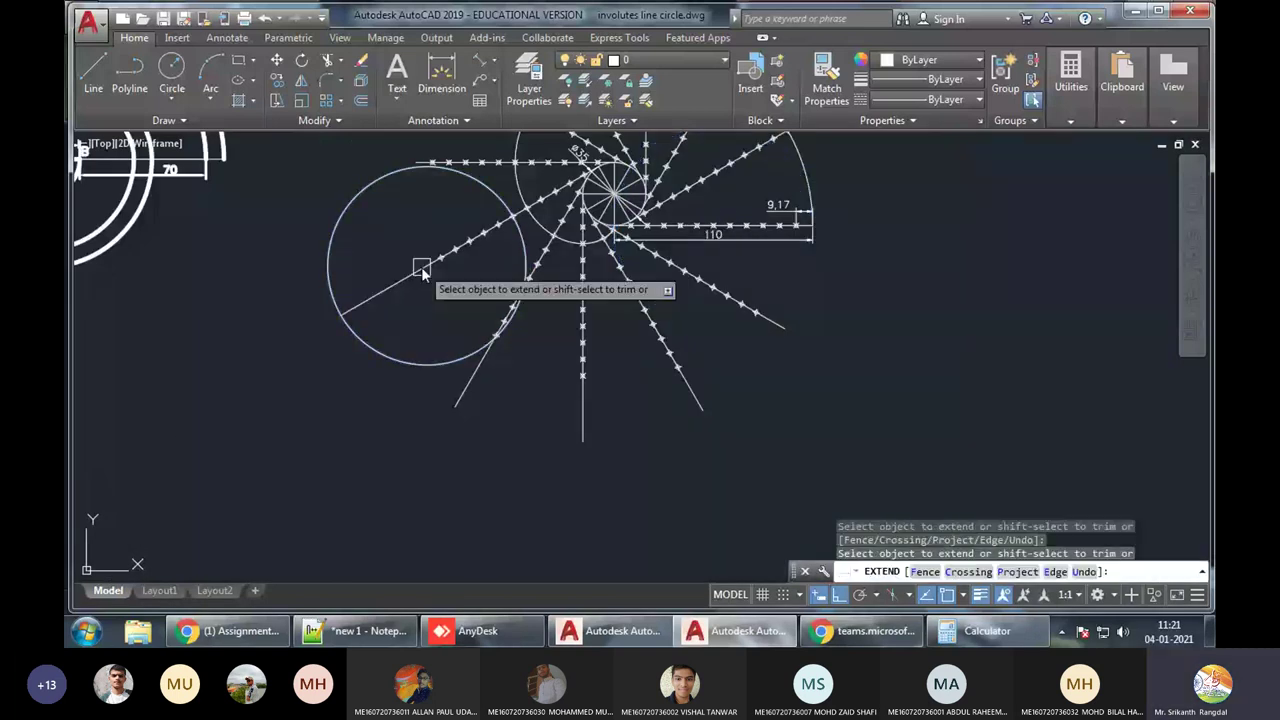
{"action": "key", "text": "Escape"}
{"action": "left_click", "coordinate": [422, 270]}
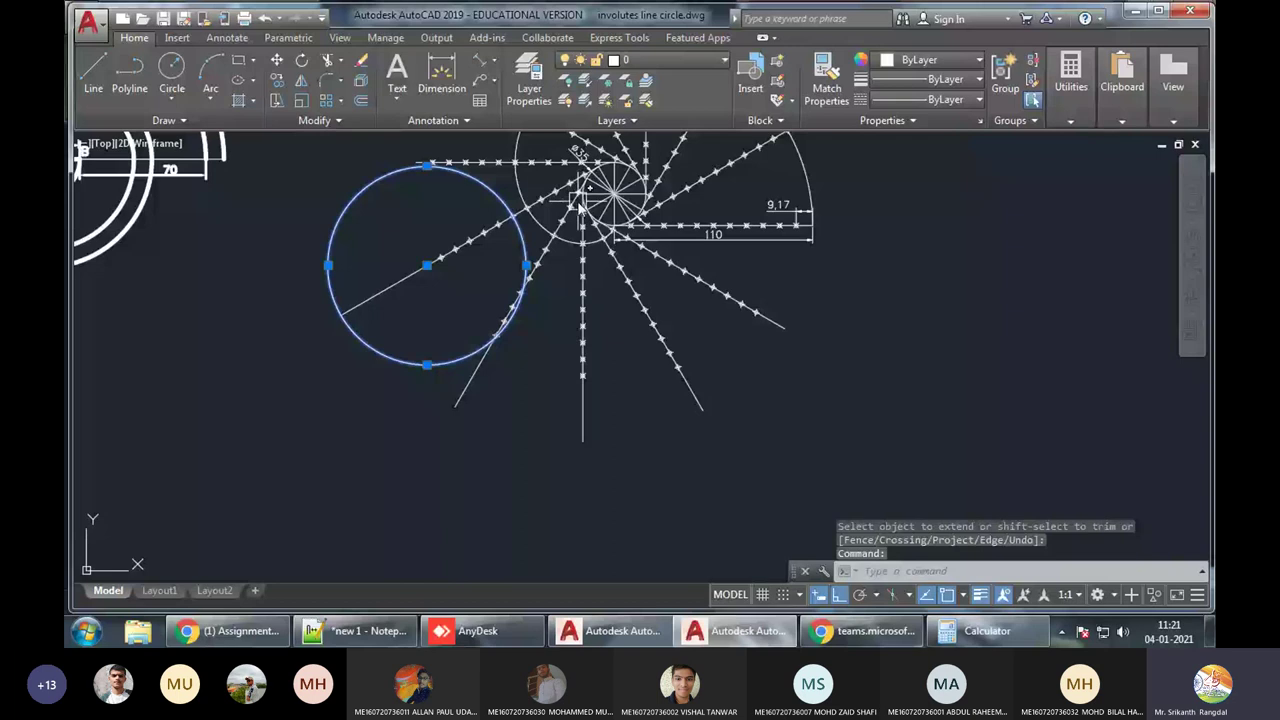
{"action": "scroll", "coordinate": [580, 205], "scroll_direction": "up", "scroll_amount": 5}
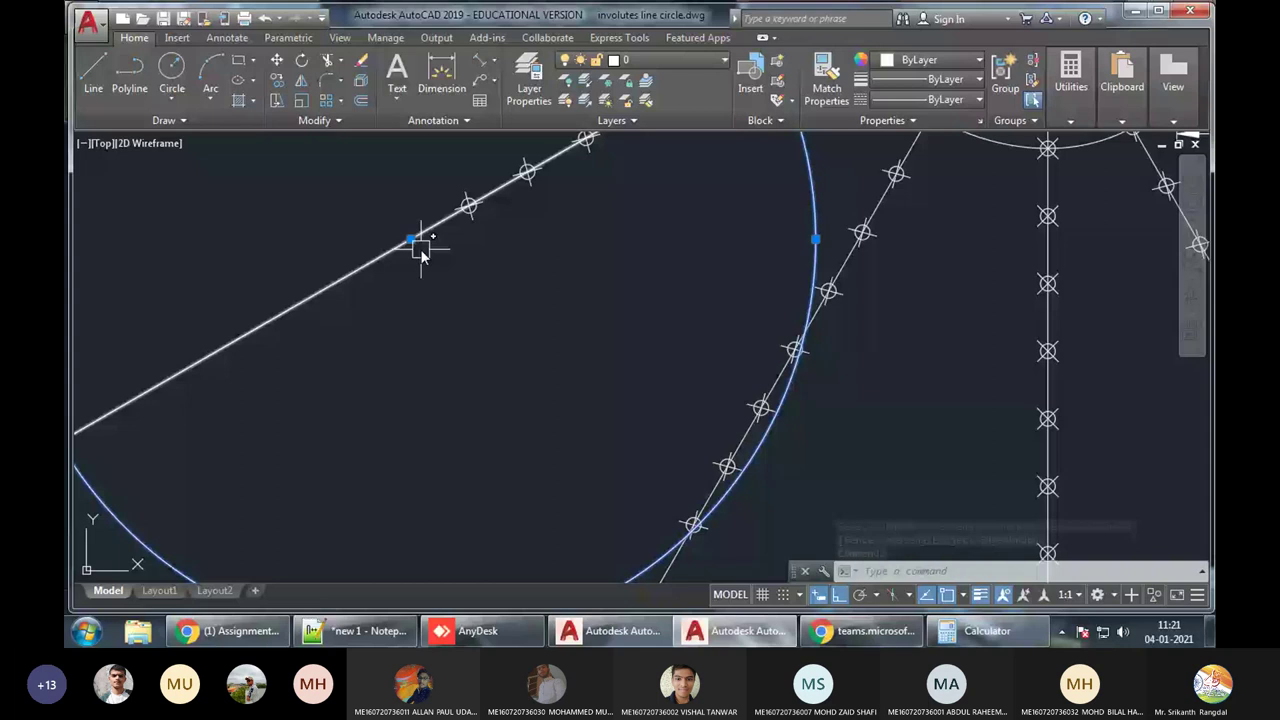
{"action": "middle_click", "coordinate": [524, 326]}
Measure the extended fifth tangent with an Aligned dimension preview and leave the dimension unplaced
{"action": "type", "text": "dal"}
{"action": "key", "text": "Return"}
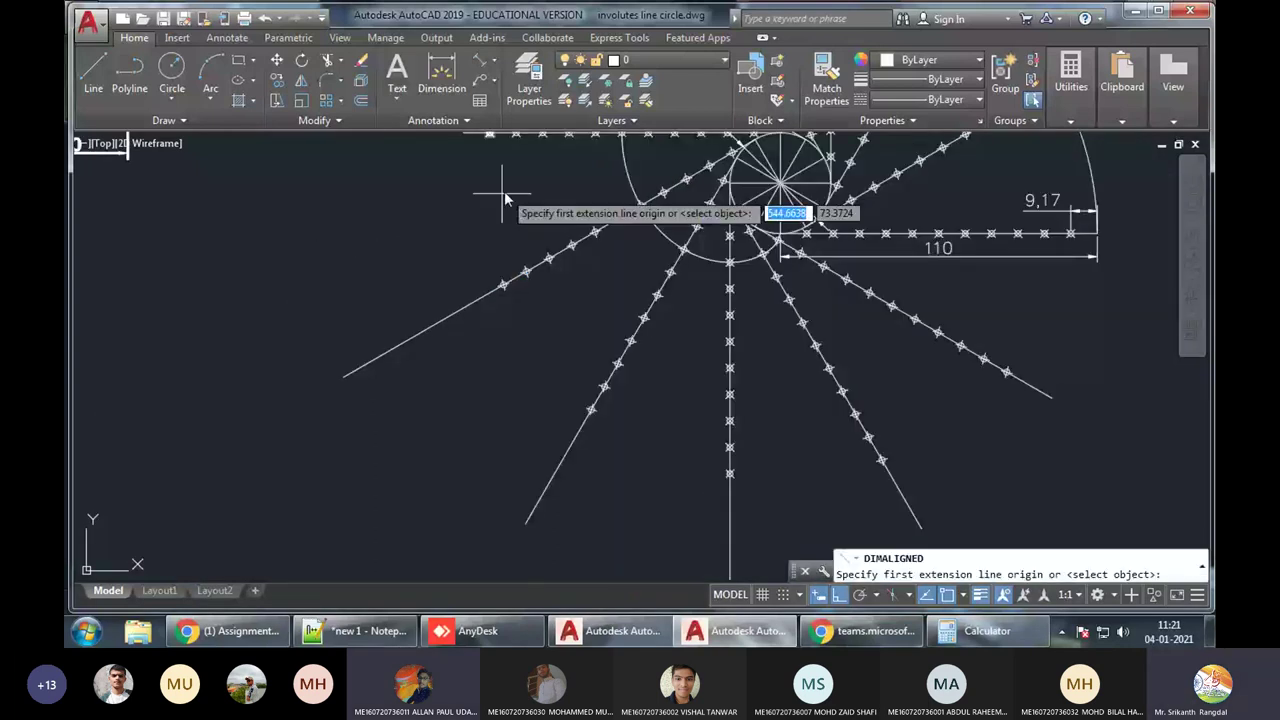
{"action": "key", "text": "Return"}
{"action": "left_click", "coordinate": [470, 304]}
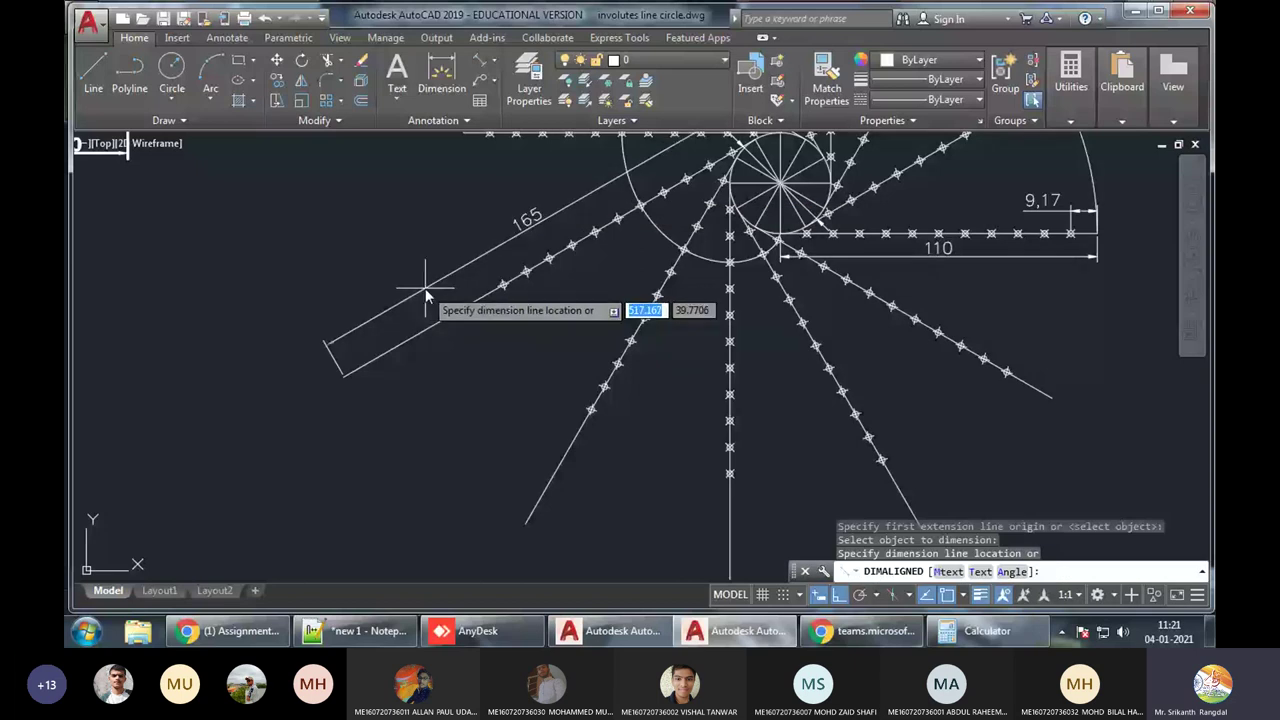
{"action": "key", "text": "Escape"}
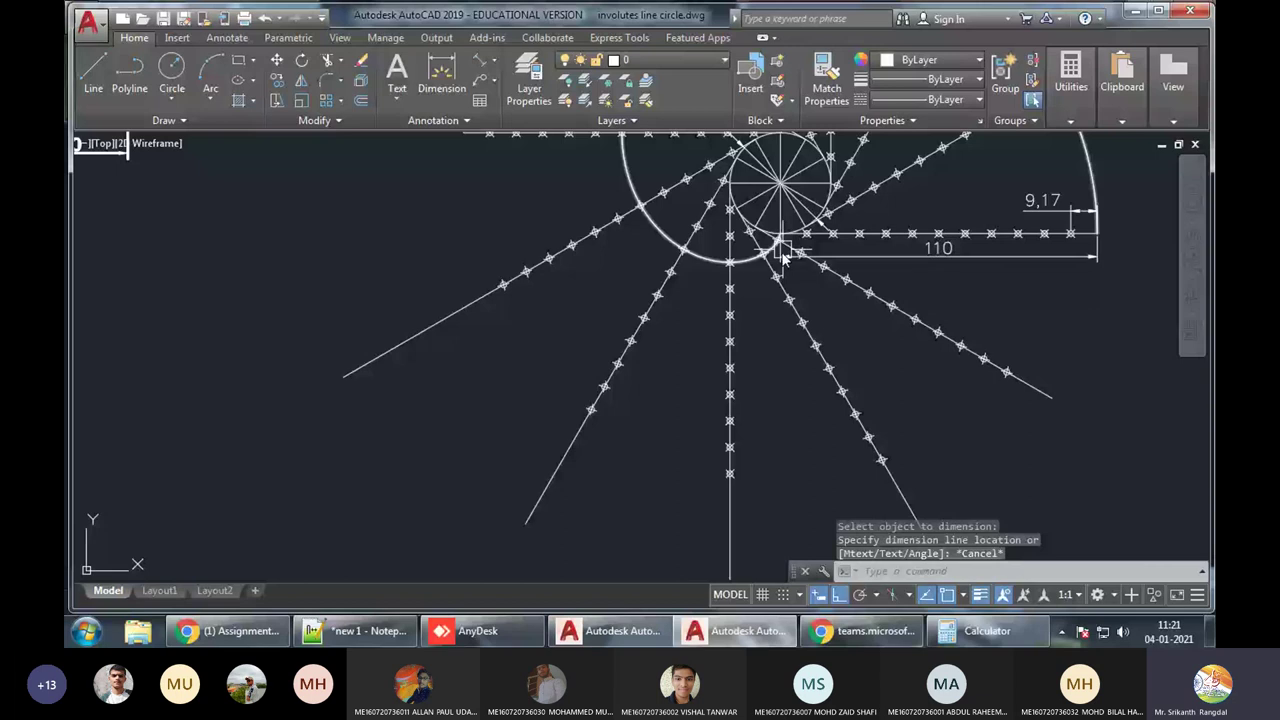
{"action": "mouse_move", "coordinate": [784, 256]}
{"action": "middle_mouse_down"}
{"action": "mouse_move", "coordinate": [531, 409]}
{"action": "mouse_move", "coordinate": [543, 492]}
{"action": "middle_mouse_up"}
{"action": "left_click", "coordinate": [468, 455]}
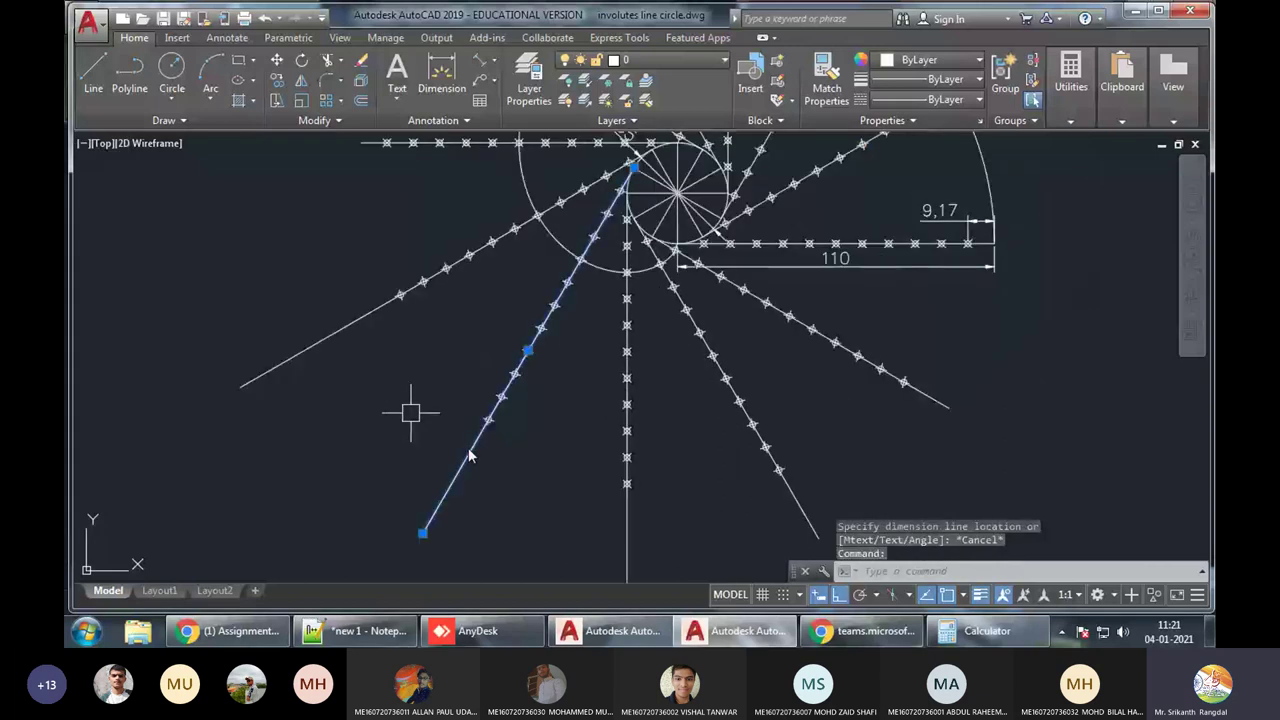
{"action": "left_click", "coordinate": [400, 296]}
{"action": "scroll", "coordinate": [367, 388], "scroll_direction": "down", "scroll_amount": 2}
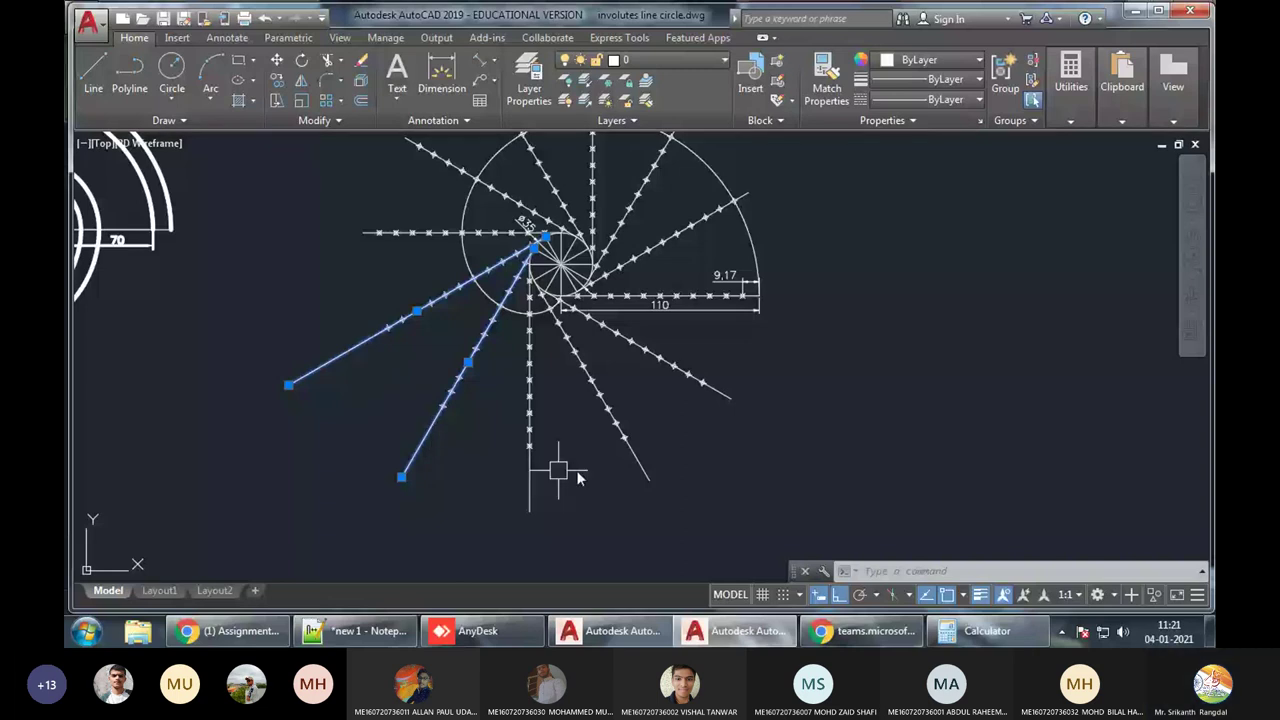
{"action": "key", "text": "Escape"}
{"action": "key", "text": "Escape"}
{"action": "key", "text": "Escape"}
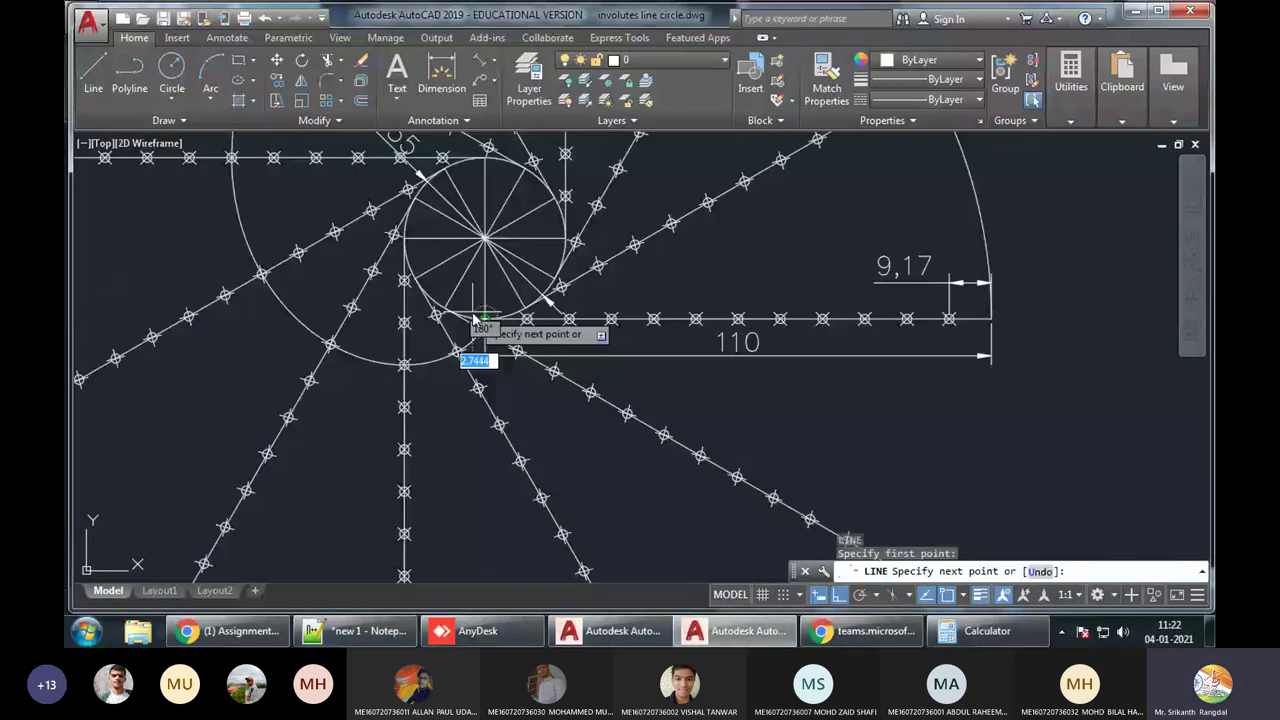
Draw a horizontal line of length 150 along the 110 line, starting from its tangent point on the 35 mm circle
{"action": "middle_click_drag", "start_coordinate": [478, 318], "coordinate": [154, 249]}
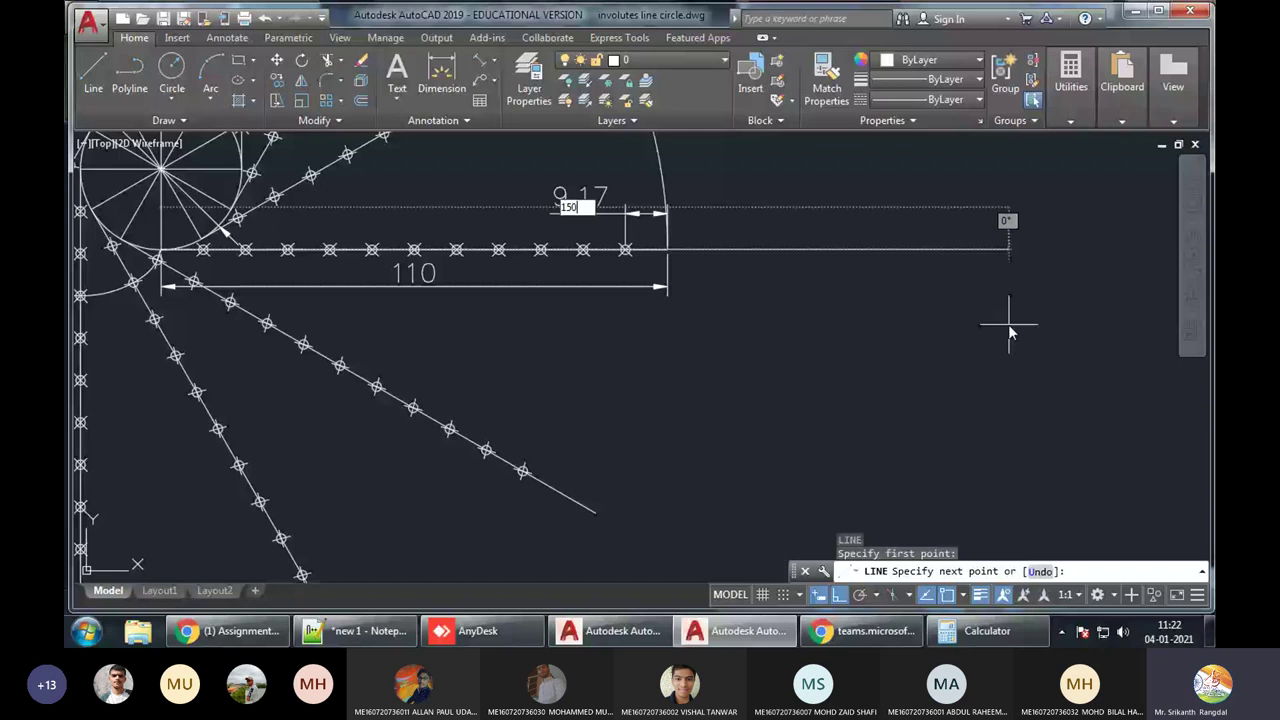
{"action": "key", "text": "Return"}
{"action": "scroll", "coordinate": [949, 265], "scroll_direction": "down", "scroll_amount": 4}
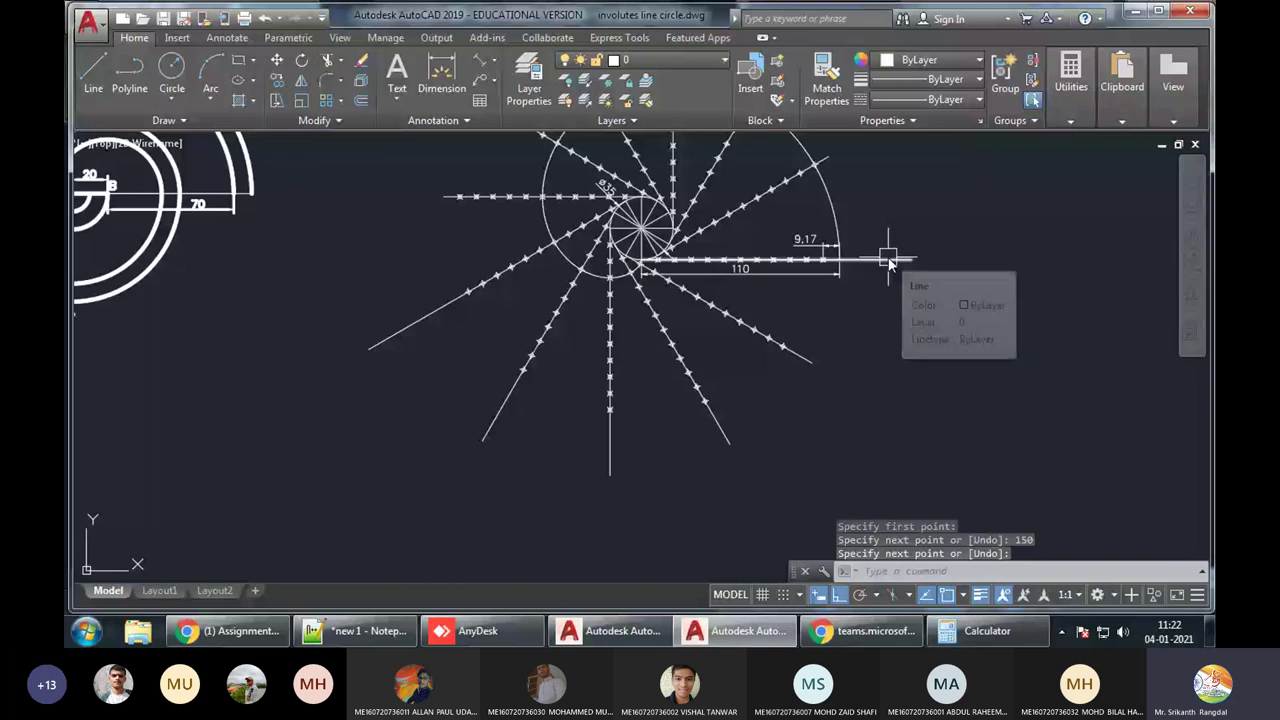
{"action": "scroll", "coordinate": [888, 262], "scroll_direction": "up", "scroll_amount": 3}
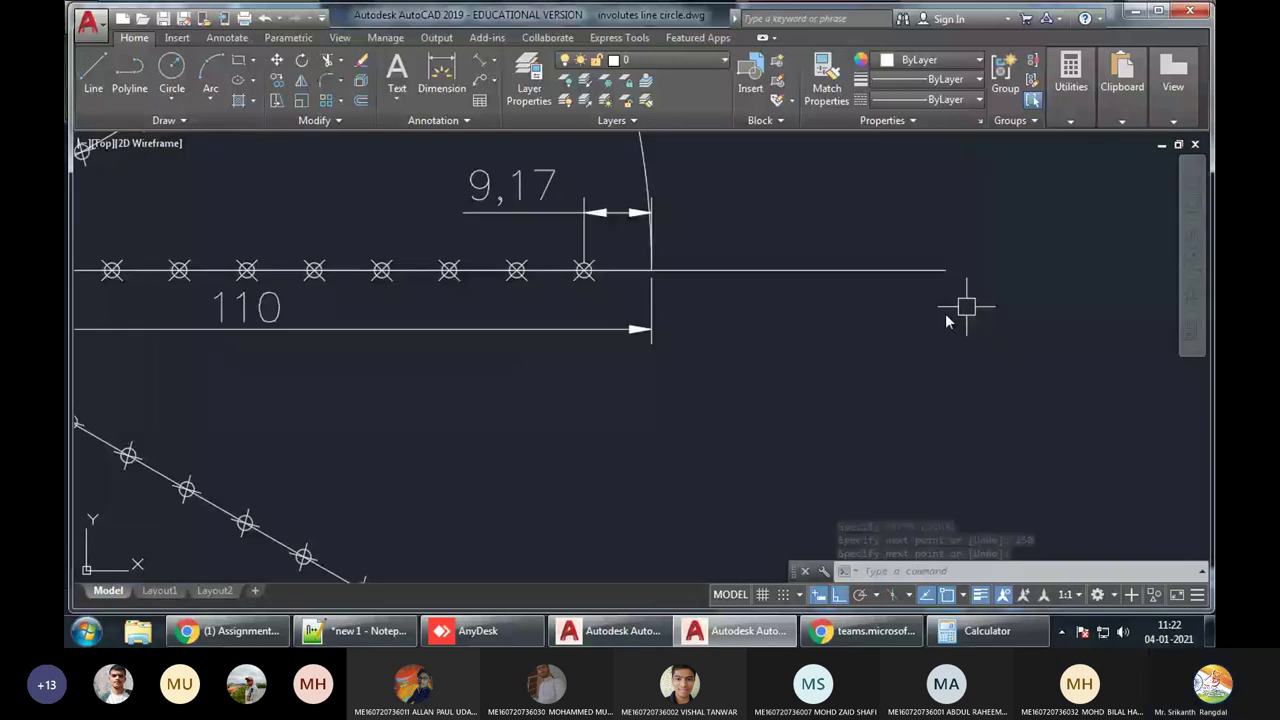
{"action": "scroll", "coordinate": [995, 267], "scroll_direction": "down", "scroll_amount": 4}
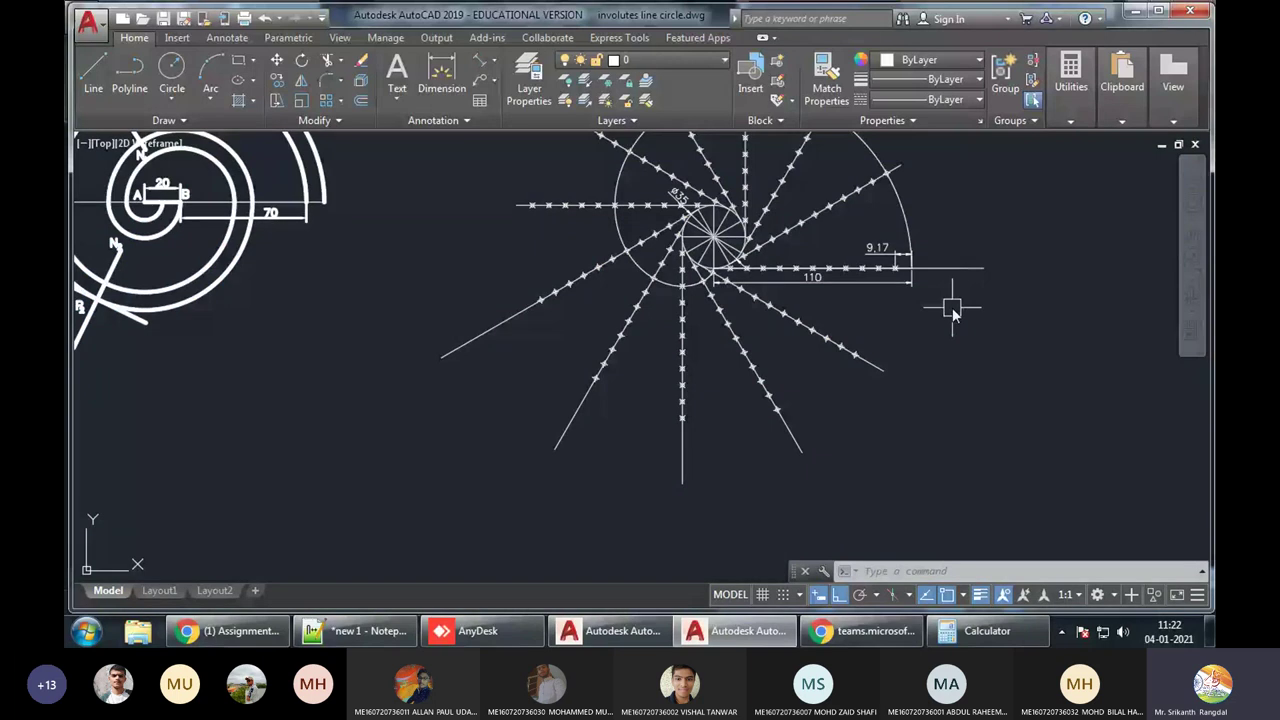
{"action": "type", "text": "c"}
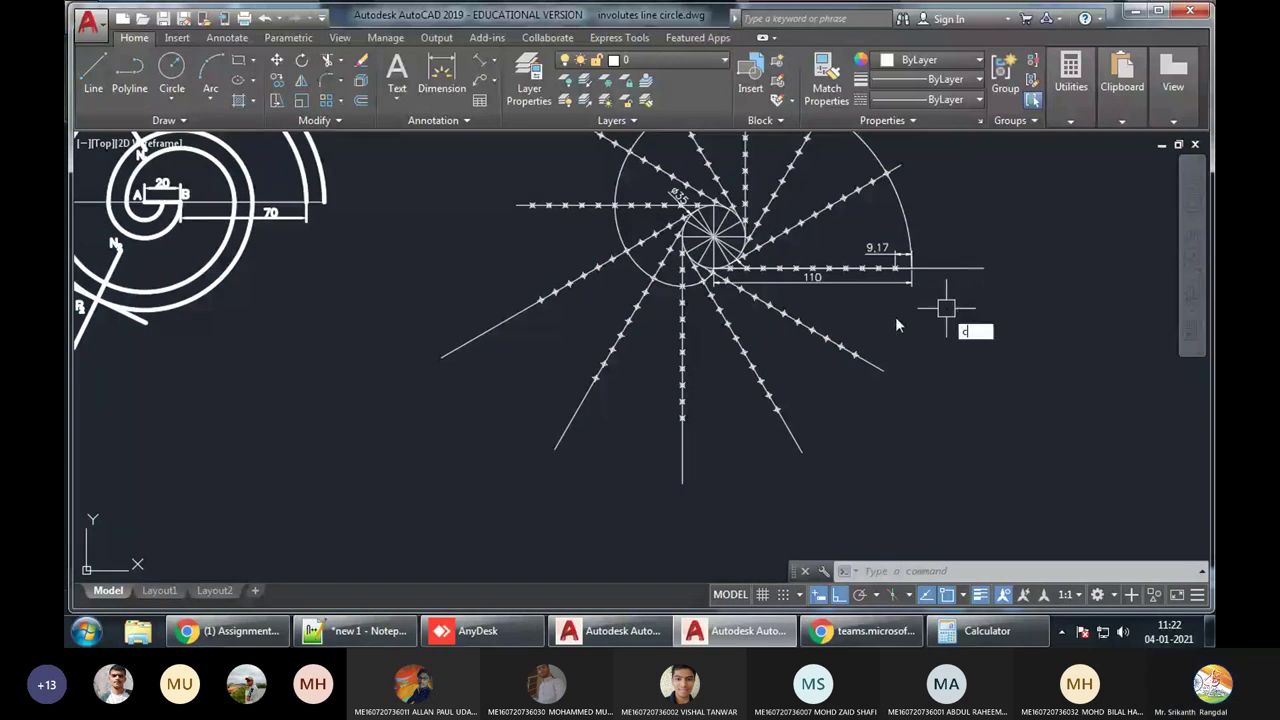
{"action": "key", "text": "Return"}
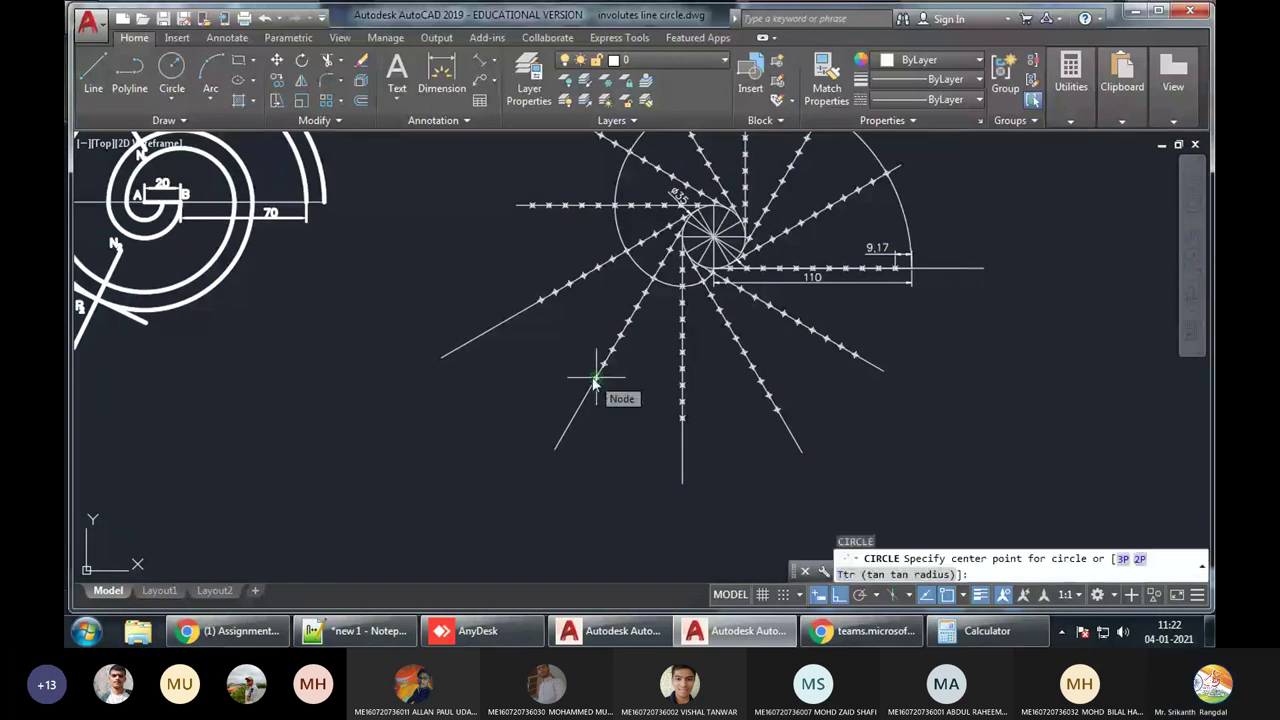
{"action": "scroll", "coordinate": [595, 382], "scroll_direction": "up", "scroll_amount": 5}
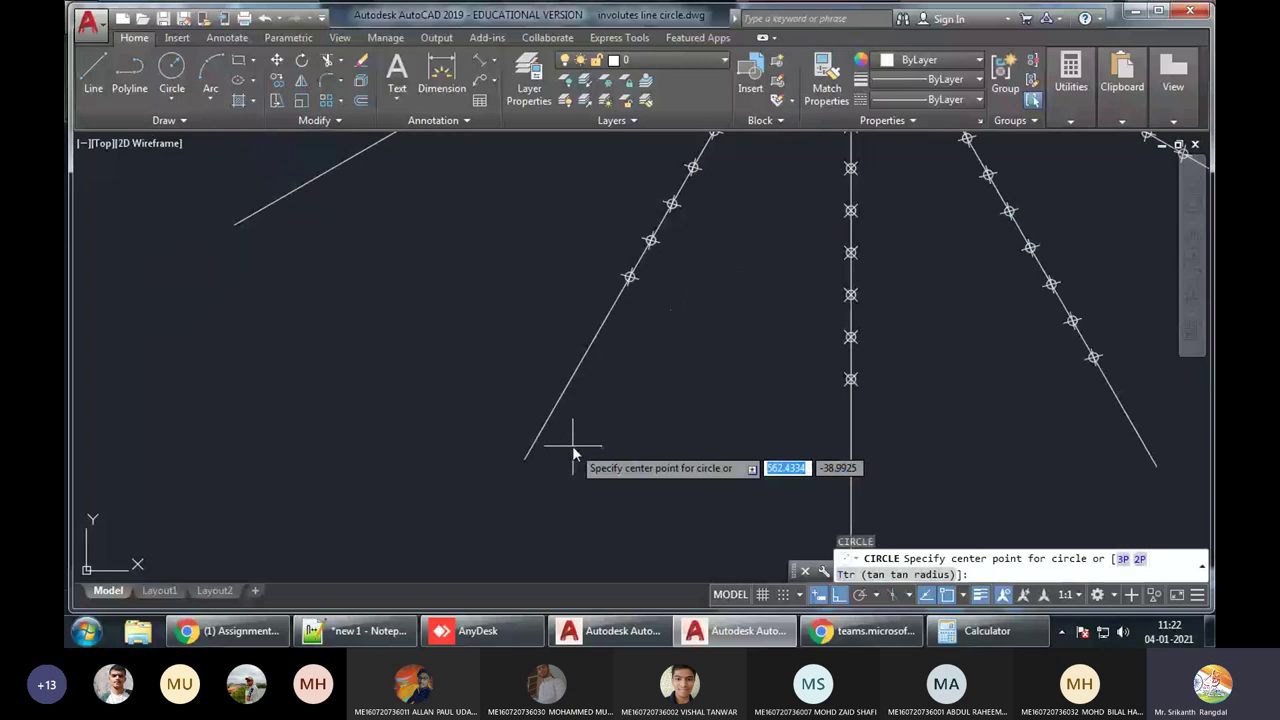
{"action": "scroll", "coordinate": [573, 455], "scroll_direction": "down", "scroll_amount": 5}
{"action": "key", "text": "Escape"}
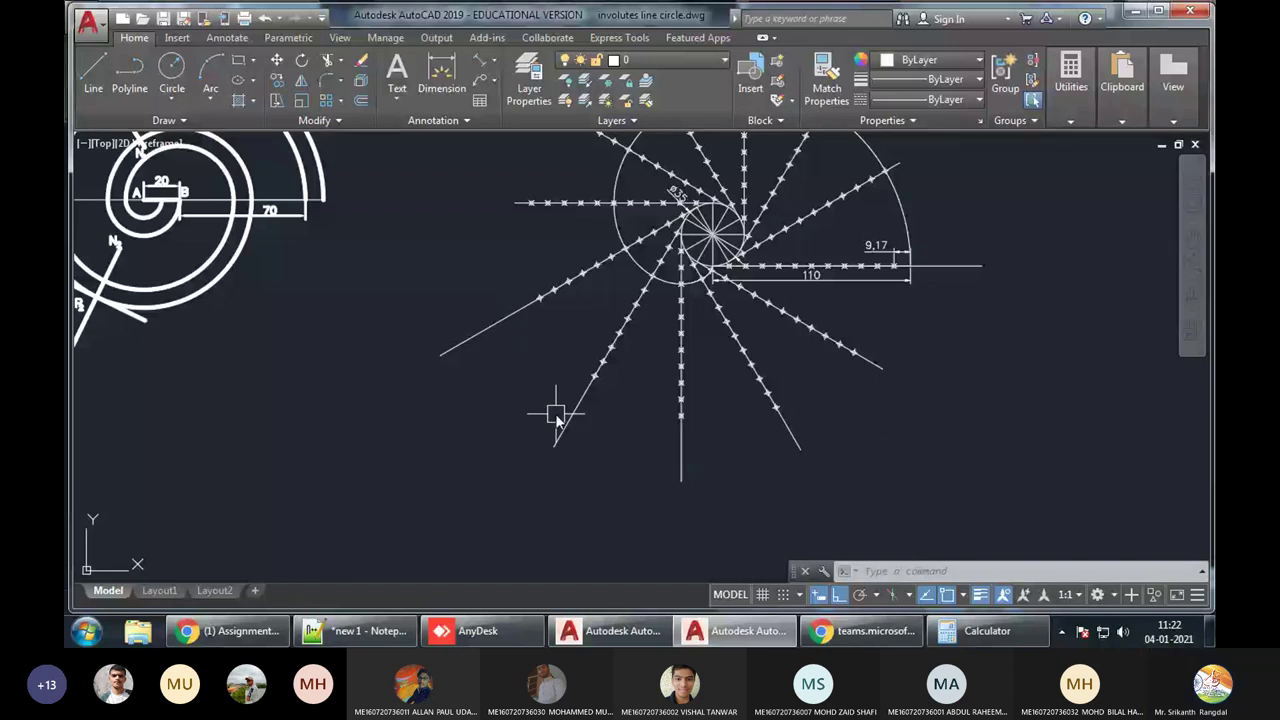
{"action": "left_click", "coordinate": [900, 266]}
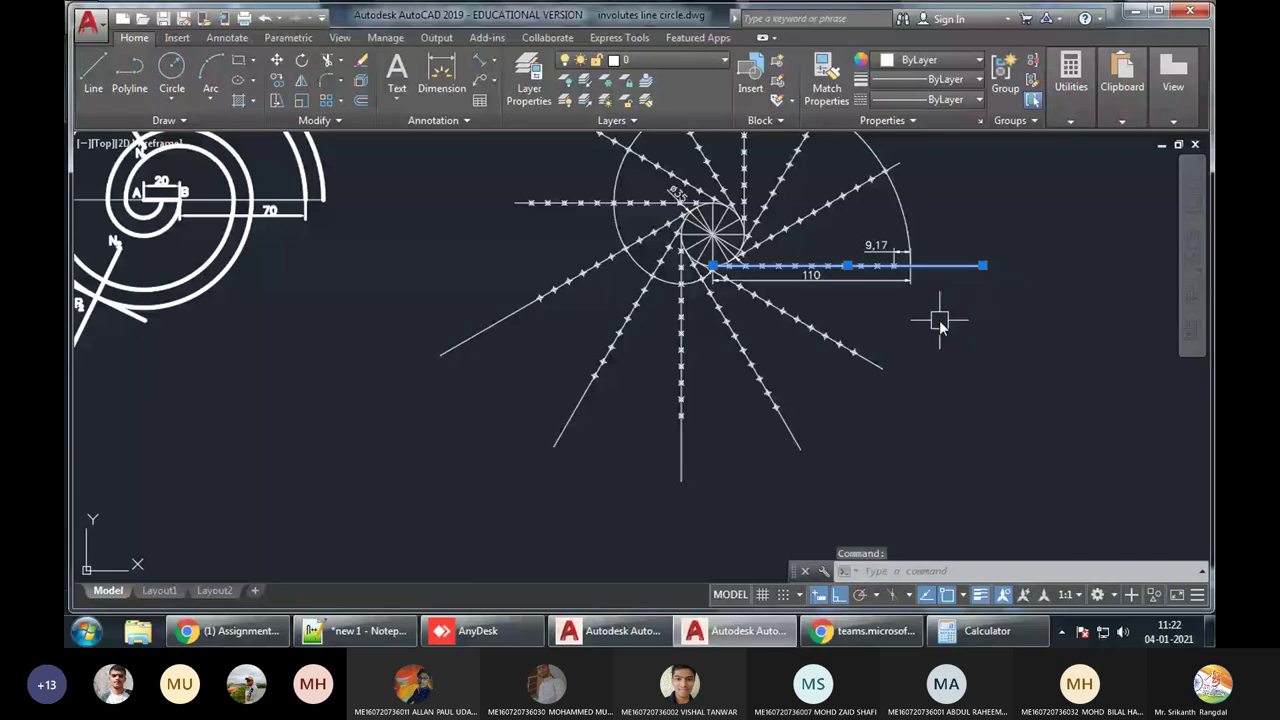
{"action": "key", "text": "Escape"}
{"action": "key", "text": "Escape"}
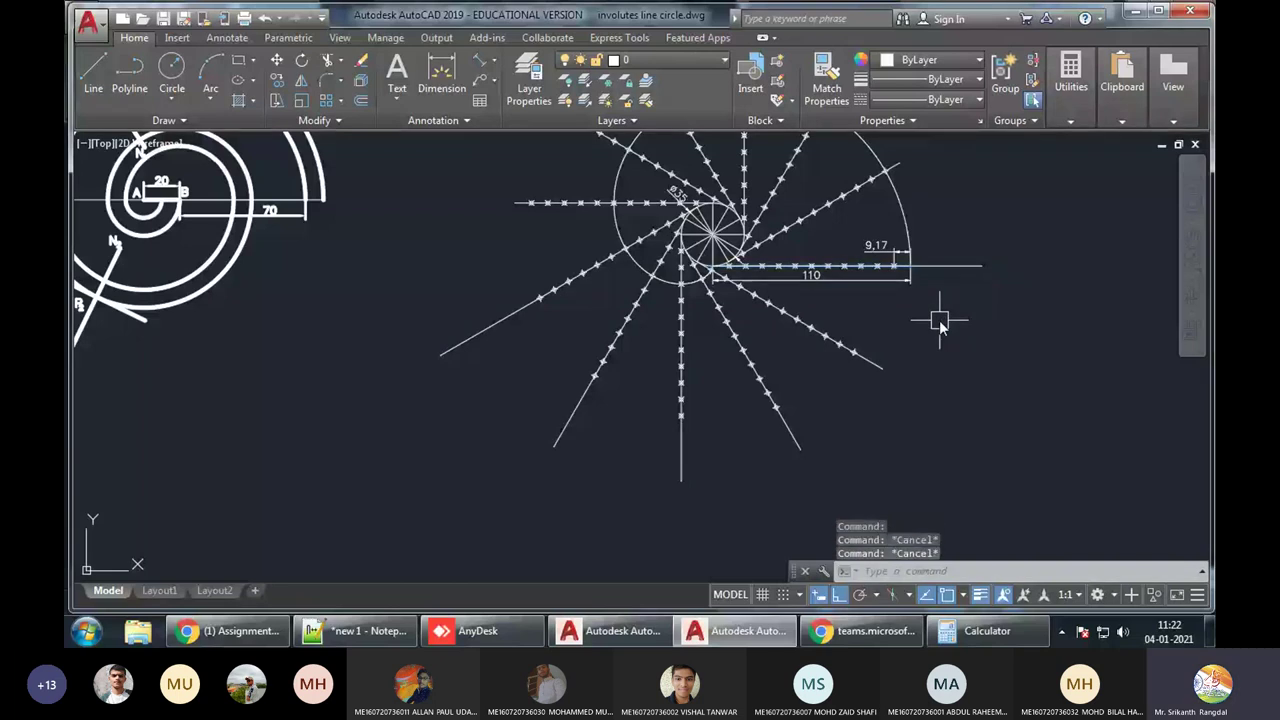
Measure the second and third tangents clockwise from the 110 line with Aligned dimension previews, leaving both dimensions unplaced
{"action": "scroll", "coordinate": [945, 350], "scroll_direction": "up", "scroll_amount": 2}
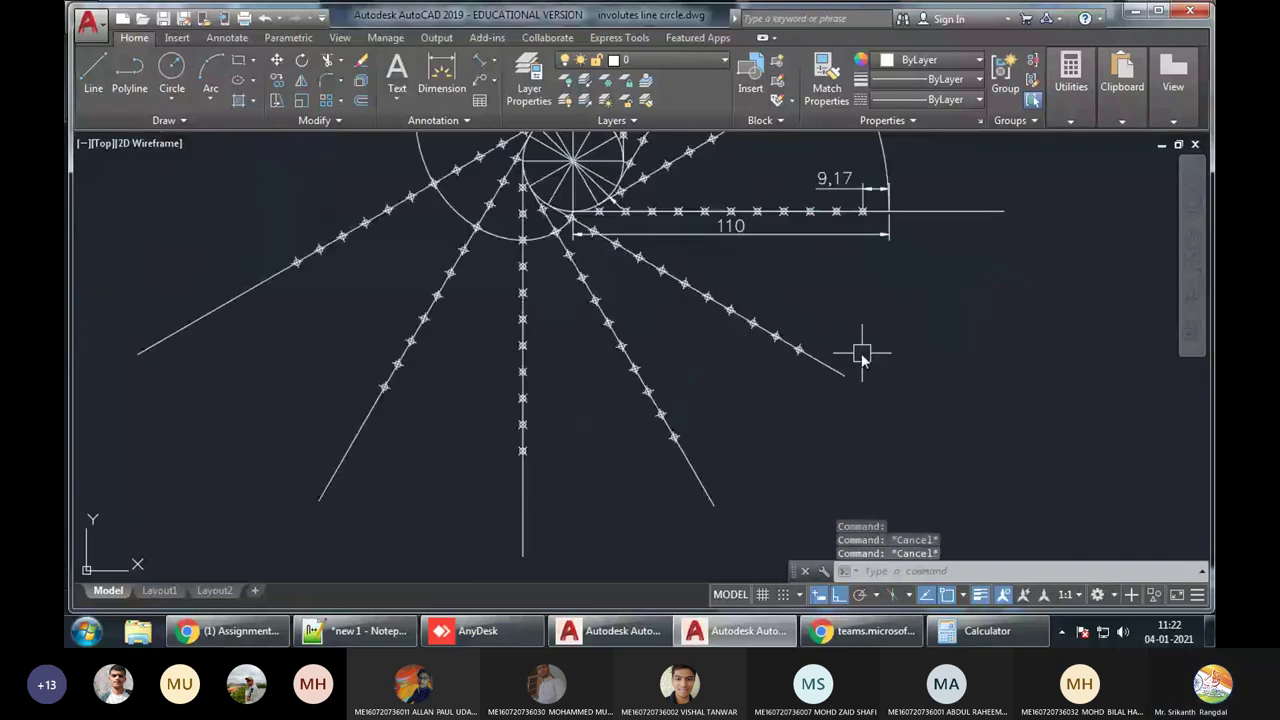
{"action": "type", "text": "dal"}
{"action": "key", "text": "space"}
{"action": "key", "text": "Return"}
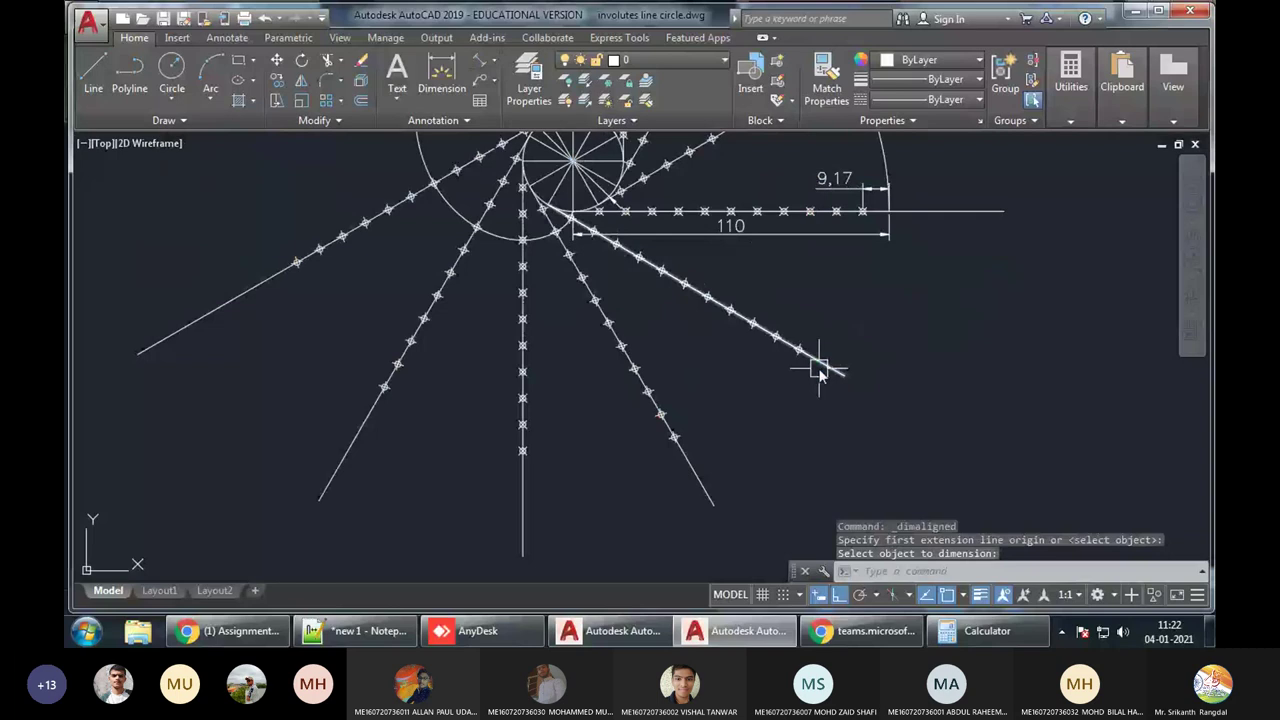
{"action": "left_click", "coordinate": [684, 466]}
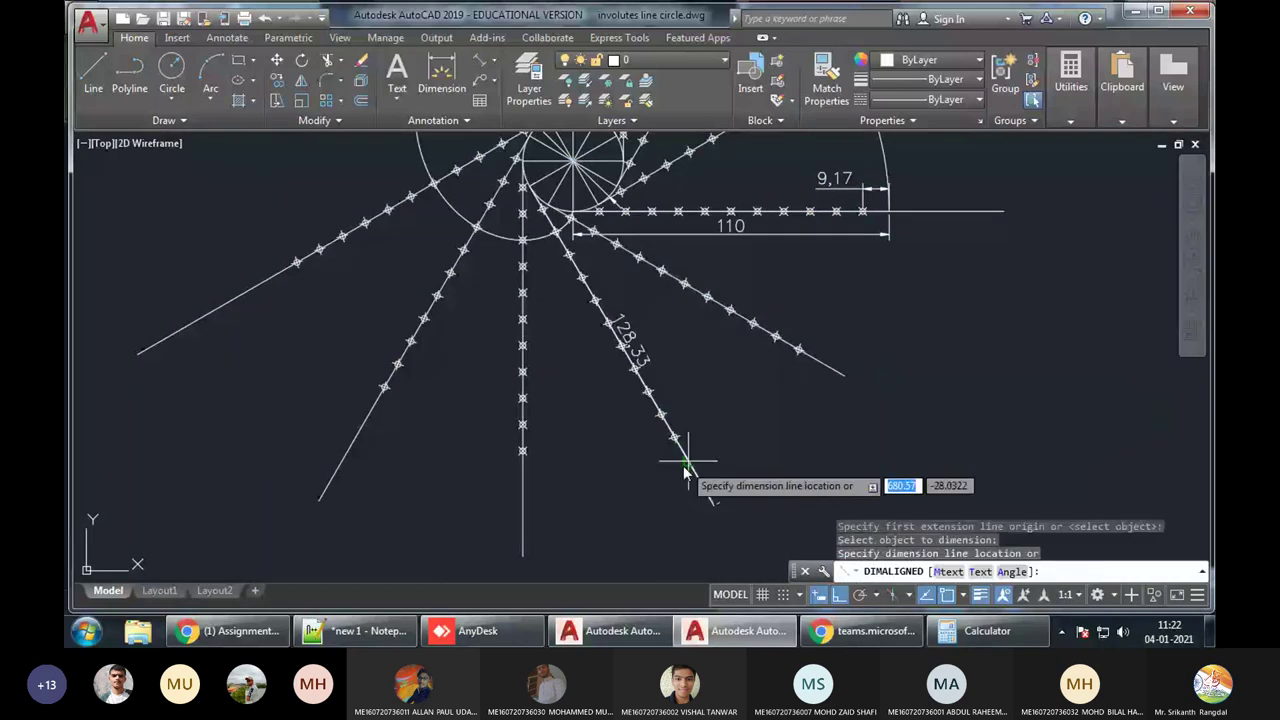
{"action": "key", "text": "Escape"}
{"action": "key", "text": "space"}
{"action": "key", "text": "Return"}
{"action": "left_click", "coordinate": [522, 491]}
{"action": "key", "text": "Escape"}
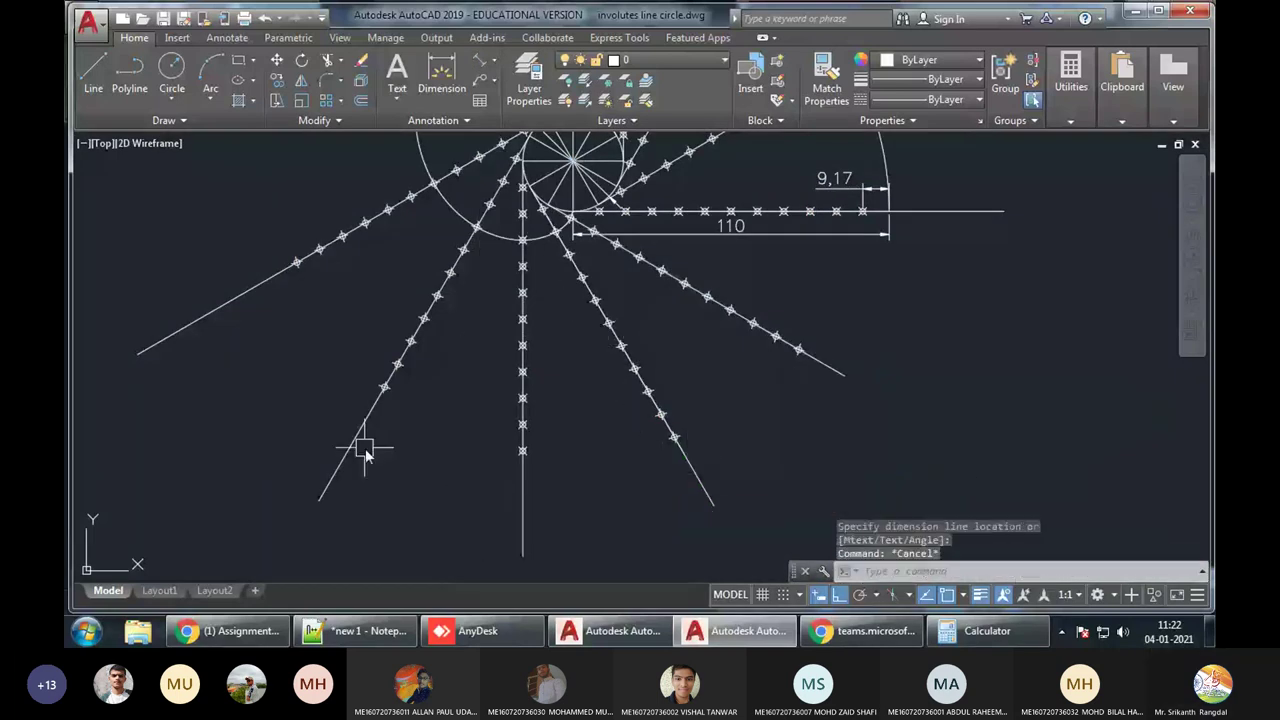
Measure the fourth tangent clockwise from the 110 line with an Aligned dimension preview and leave the dimension unplaced
{"action": "key", "text": "space"}
{"action": "key", "text": "Return"}
{"action": "left_click", "coordinate": [364, 434]}
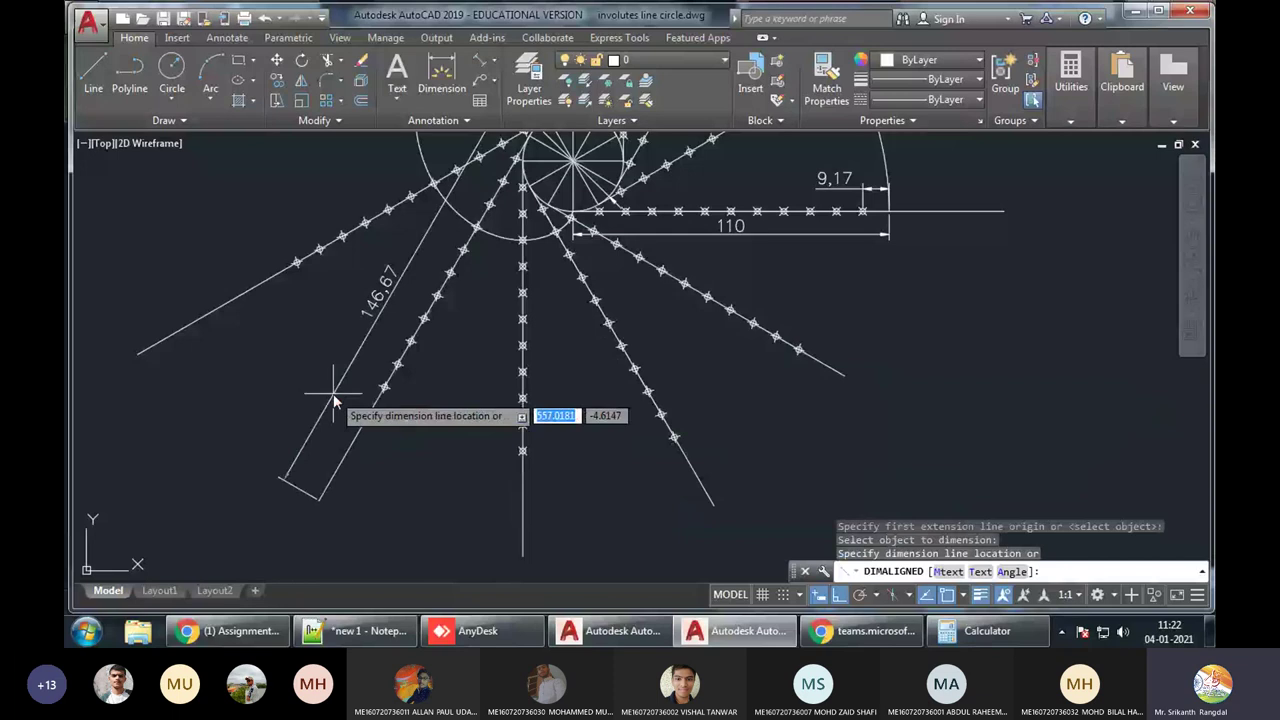
{"action": "key", "text": "Escape"}
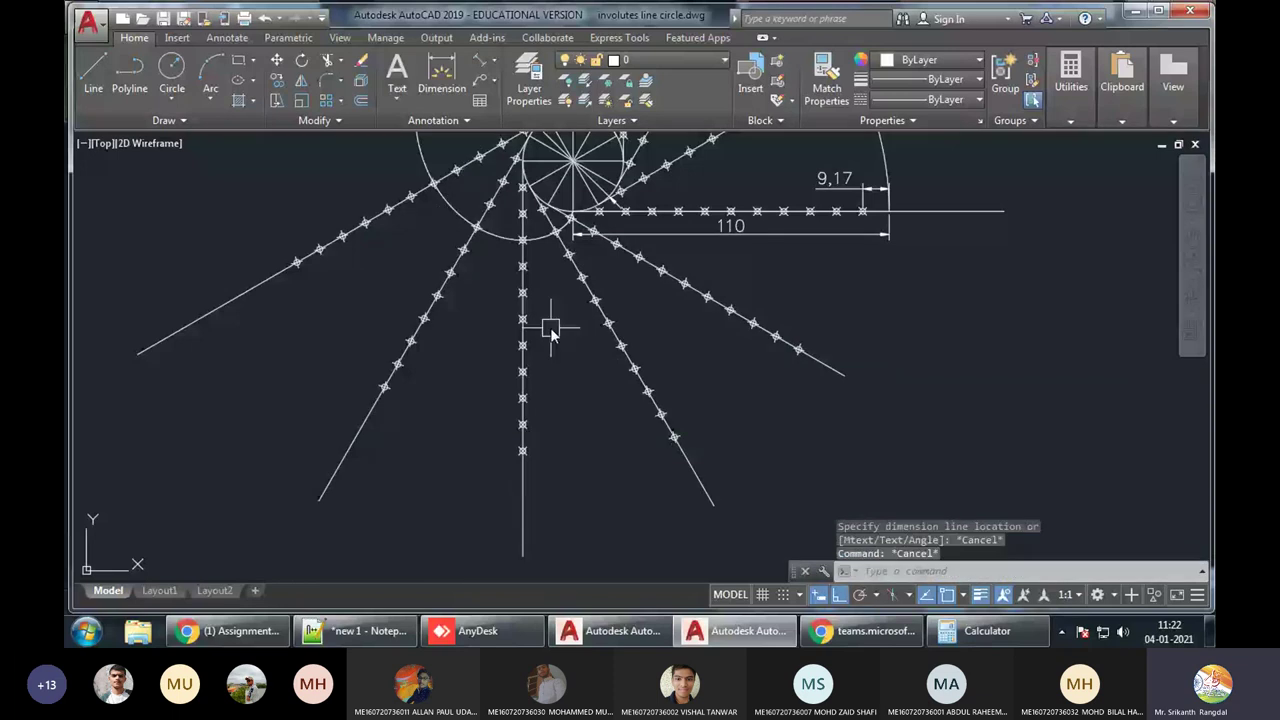
With Ortho off, copy the last division point of the 110 line four times outward along the 150 line at the 9.17 division spacing
{"action": "middle_click_drag", "start_coordinate": [550, 327], "coordinate": [674, 299]}
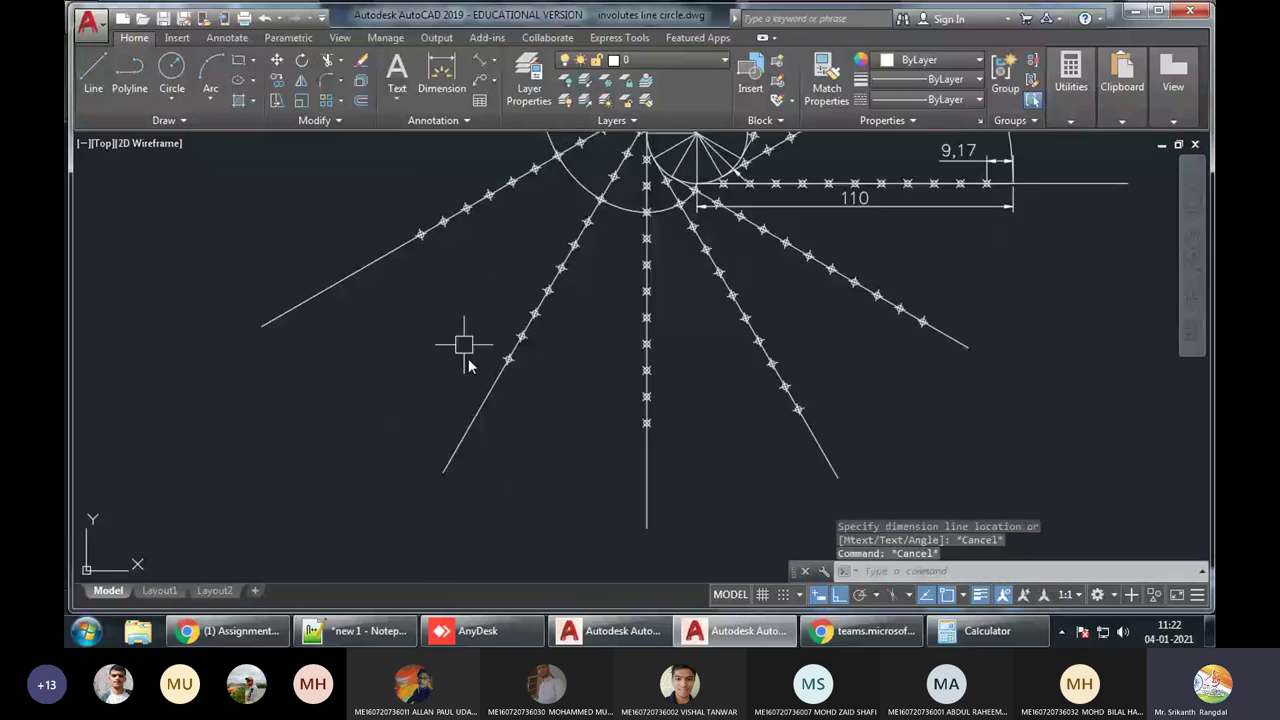
{"action": "middle_click_drag", "start_coordinate": [494, 241], "coordinate": [503, 344]}
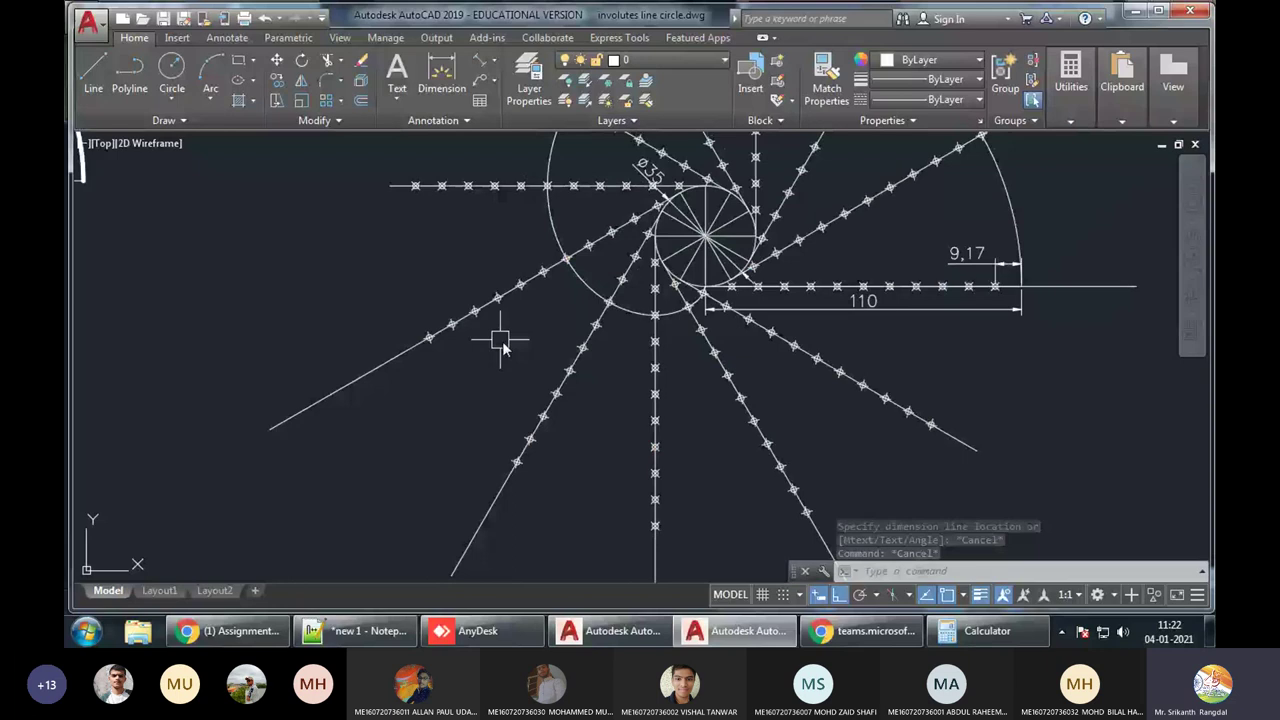
{"action": "scroll", "coordinate": [503, 344], "scroll_direction": "down", "scroll_amount": 2}
{"action": "scroll", "coordinate": [650, 305], "scroll_direction": "up", "scroll_amount": 4}
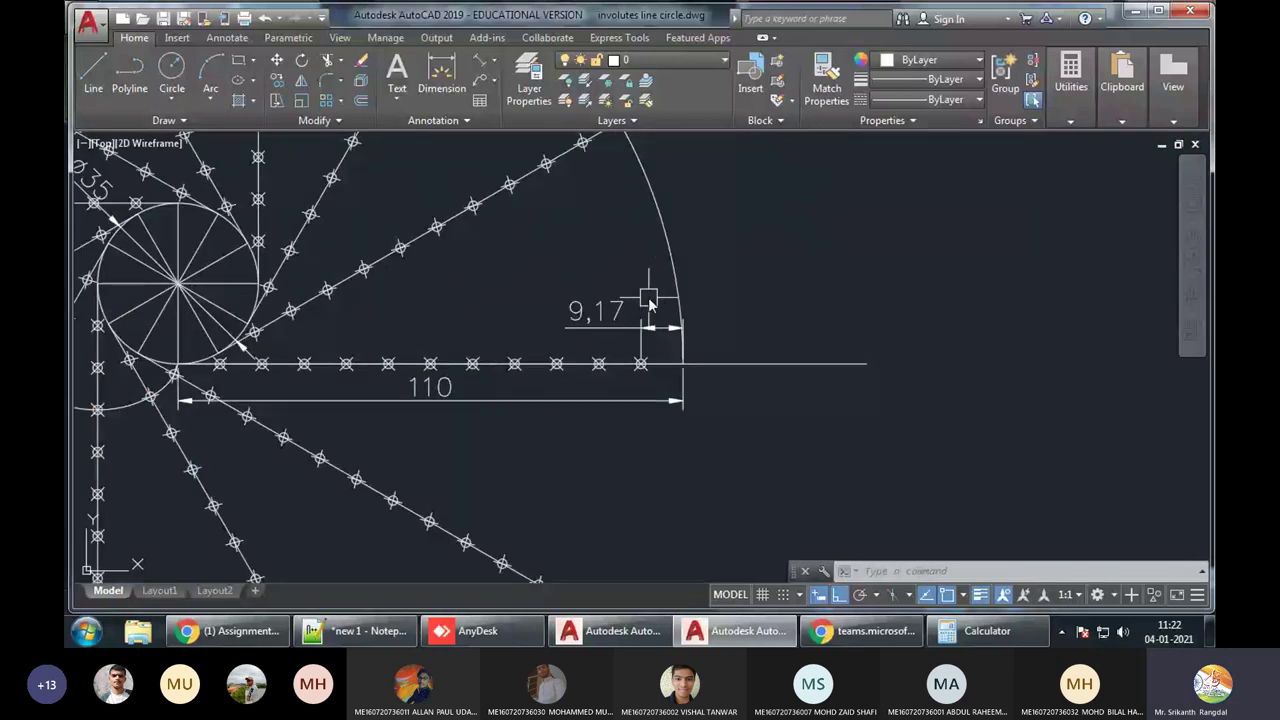
{"action": "left_click", "coordinate": [640, 363]}
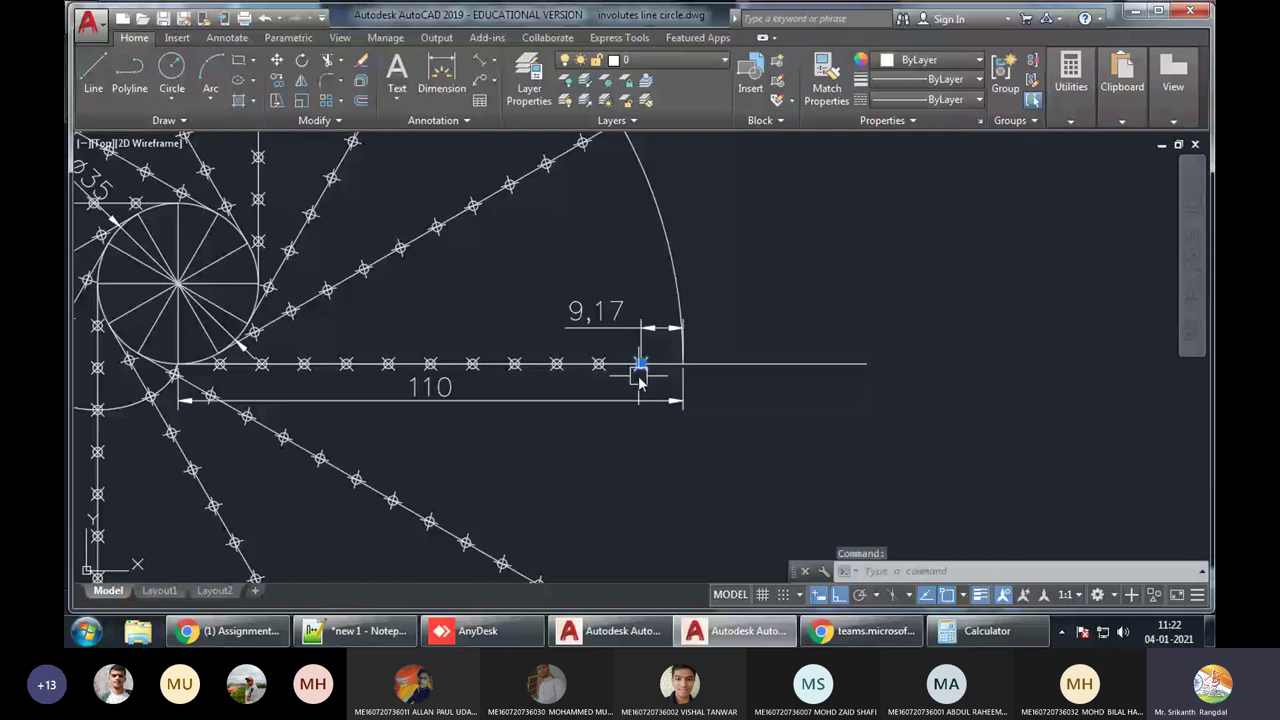
{"action": "scroll", "coordinate": [651, 371], "scroll_direction": "up", "scroll_amount": 4}
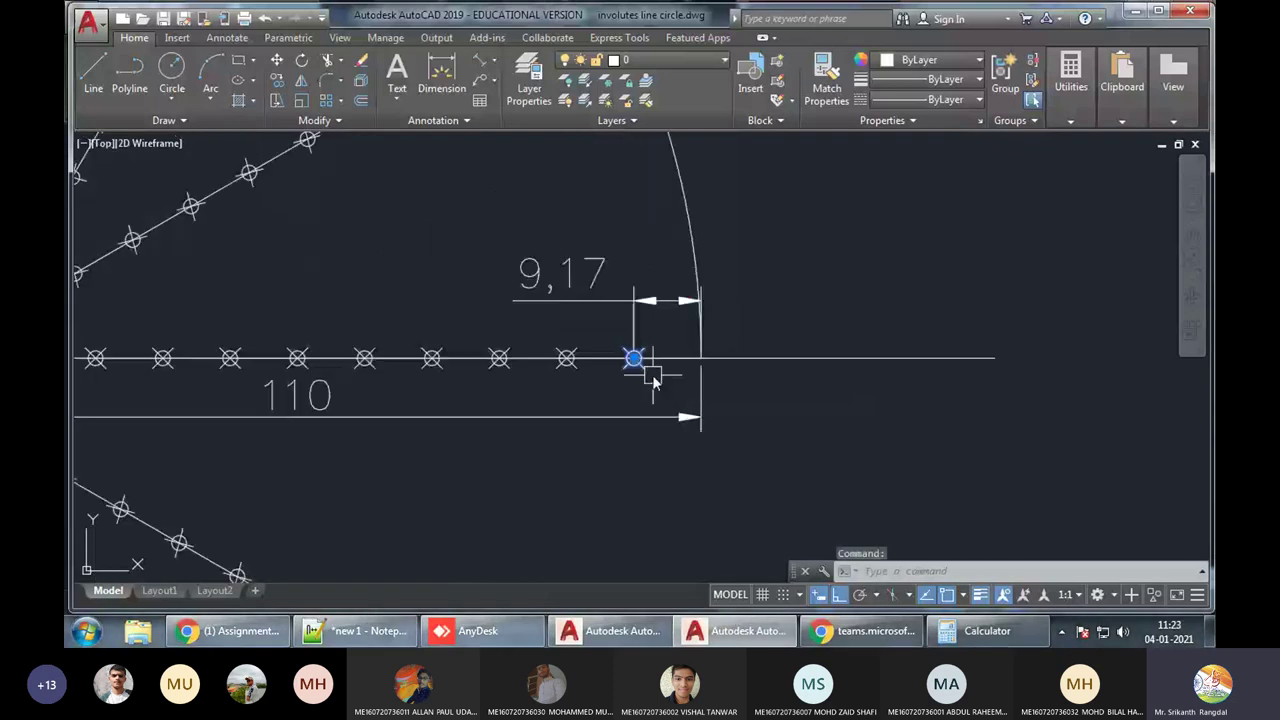
{"action": "mouse_move", "coordinate": [632, 370]}
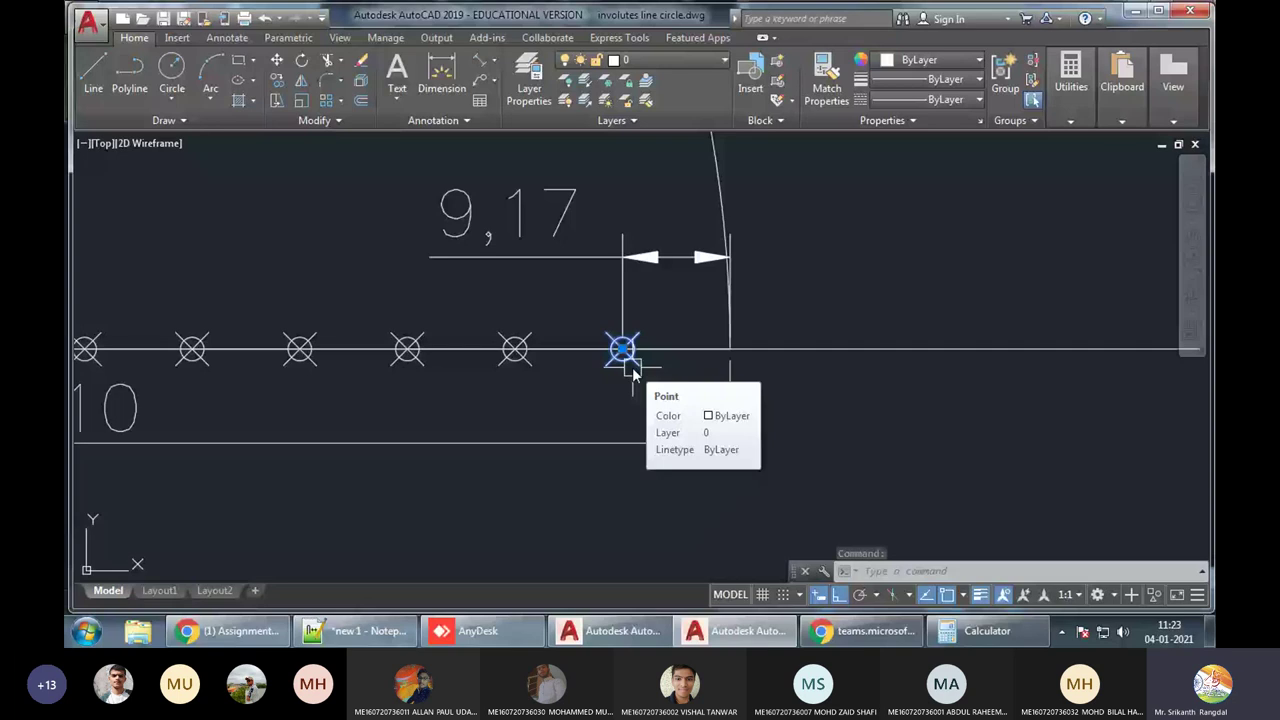
{"action": "type", "text": "c"}
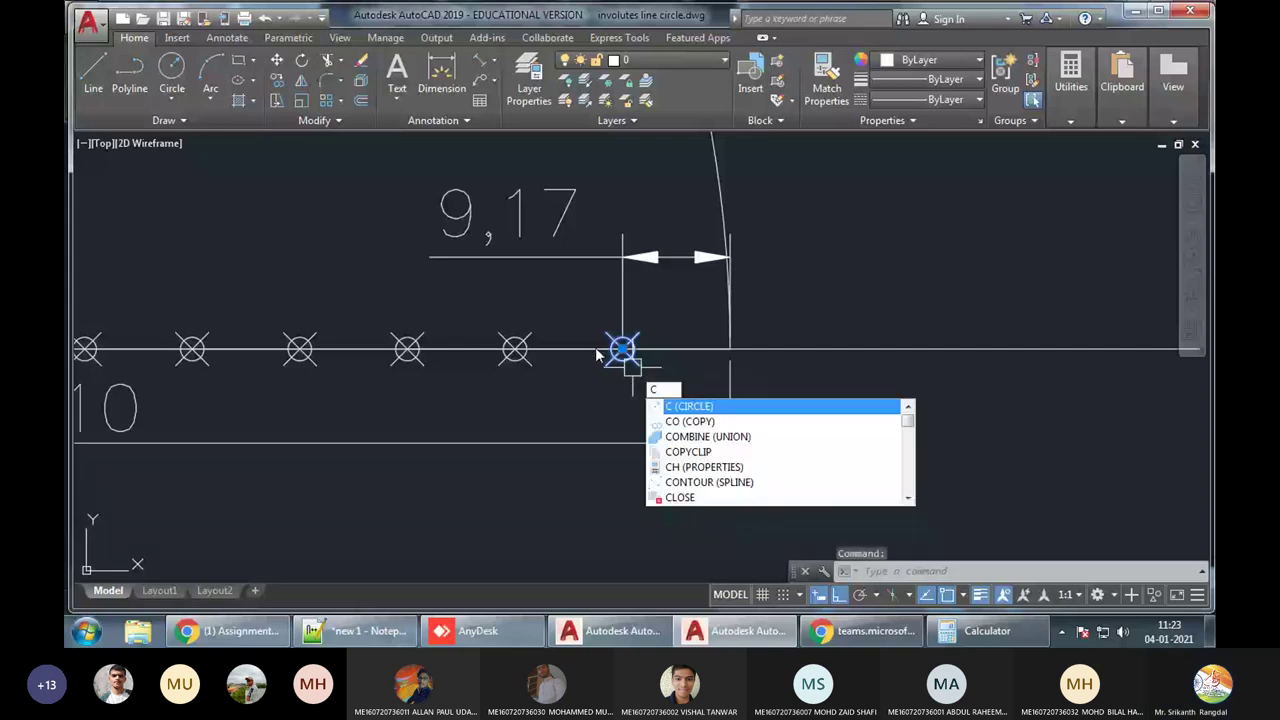
{"action": "type", "text": "o"}
{"action": "key", "text": "Return"}
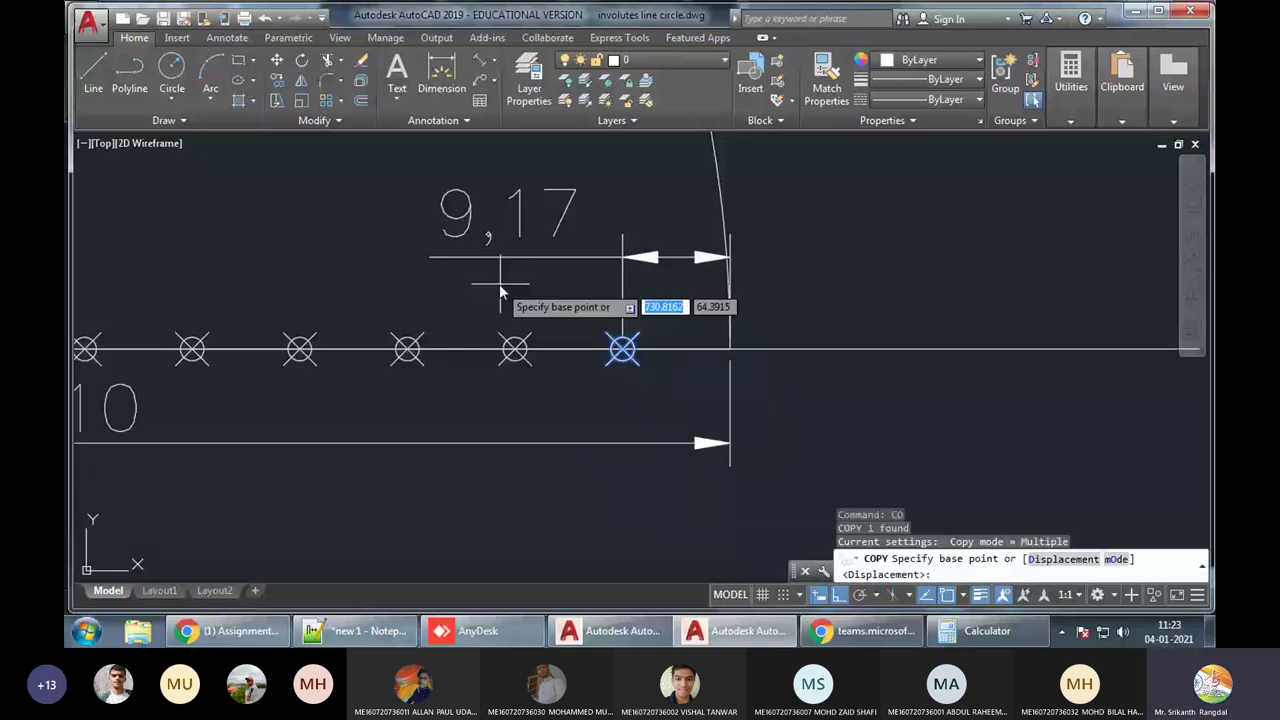
{"action": "left_click", "coordinate": [515, 350]}
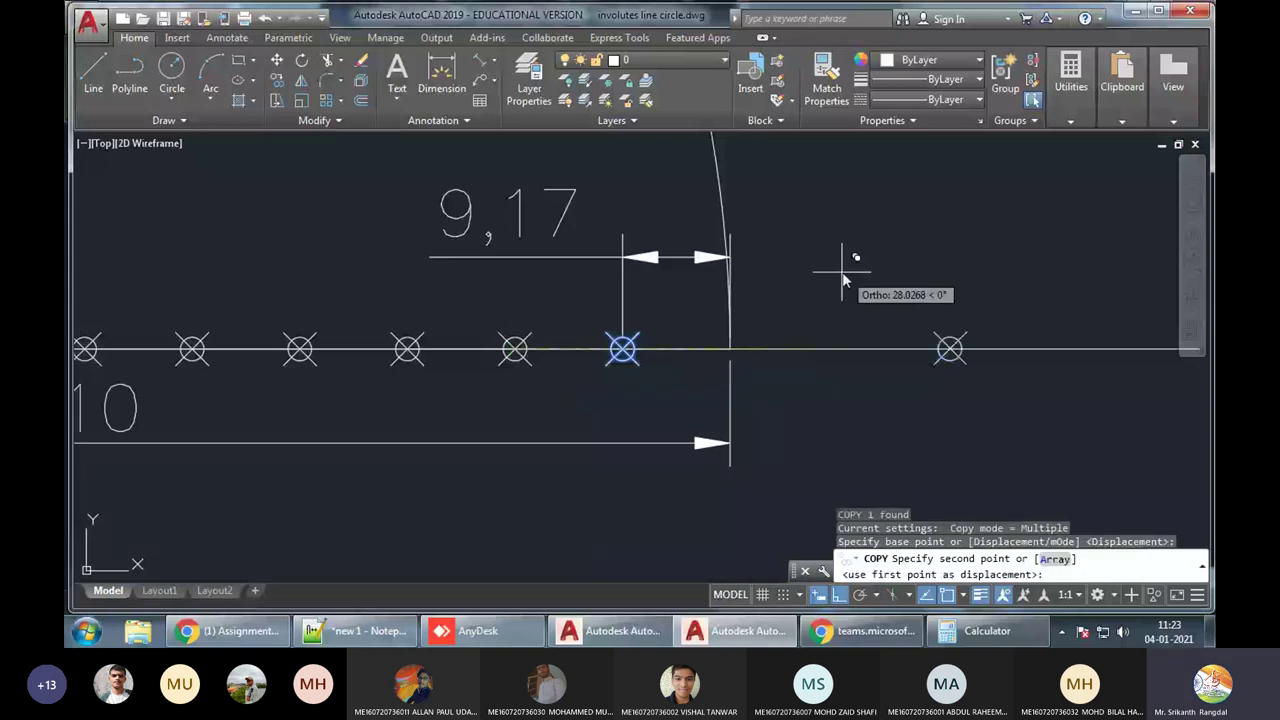
{"action": "key", "text": "F8"}
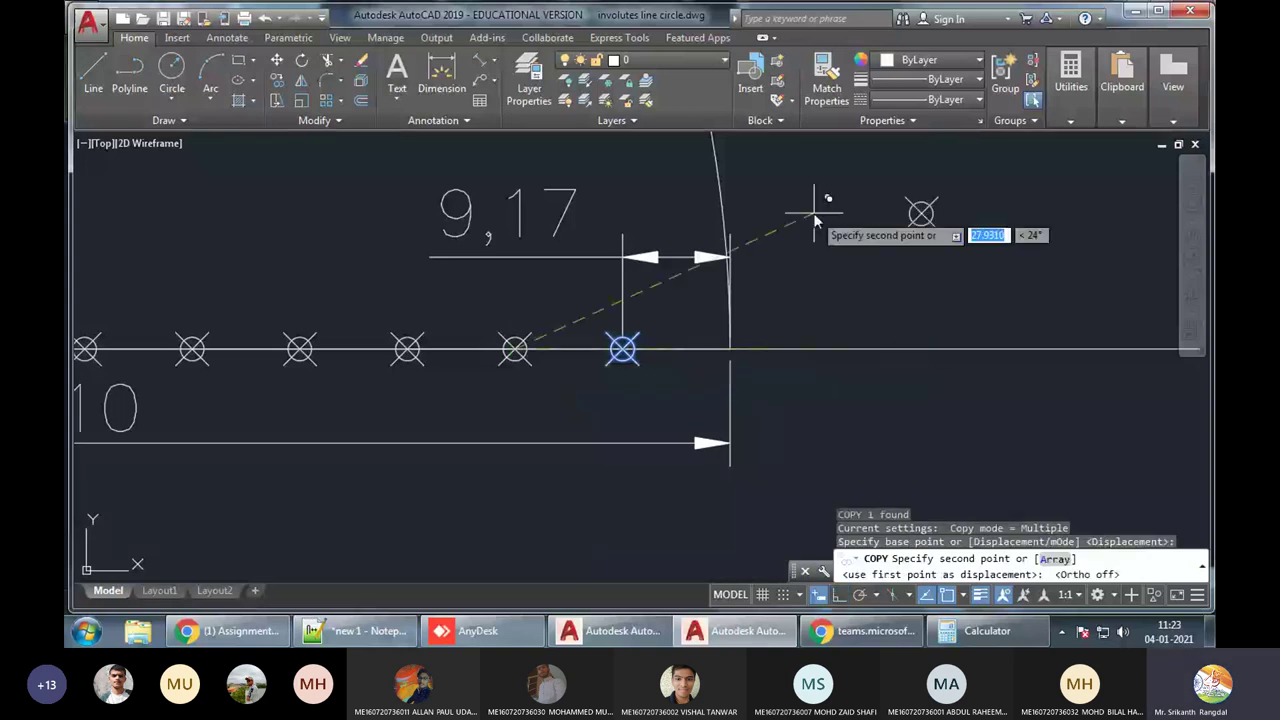
{"action": "left_click", "coordinate": [732, 350]}
{"action": "left_click", "coordinate": [838, 348]}
{"action": "left_click", "coordinate": [945, 348]}
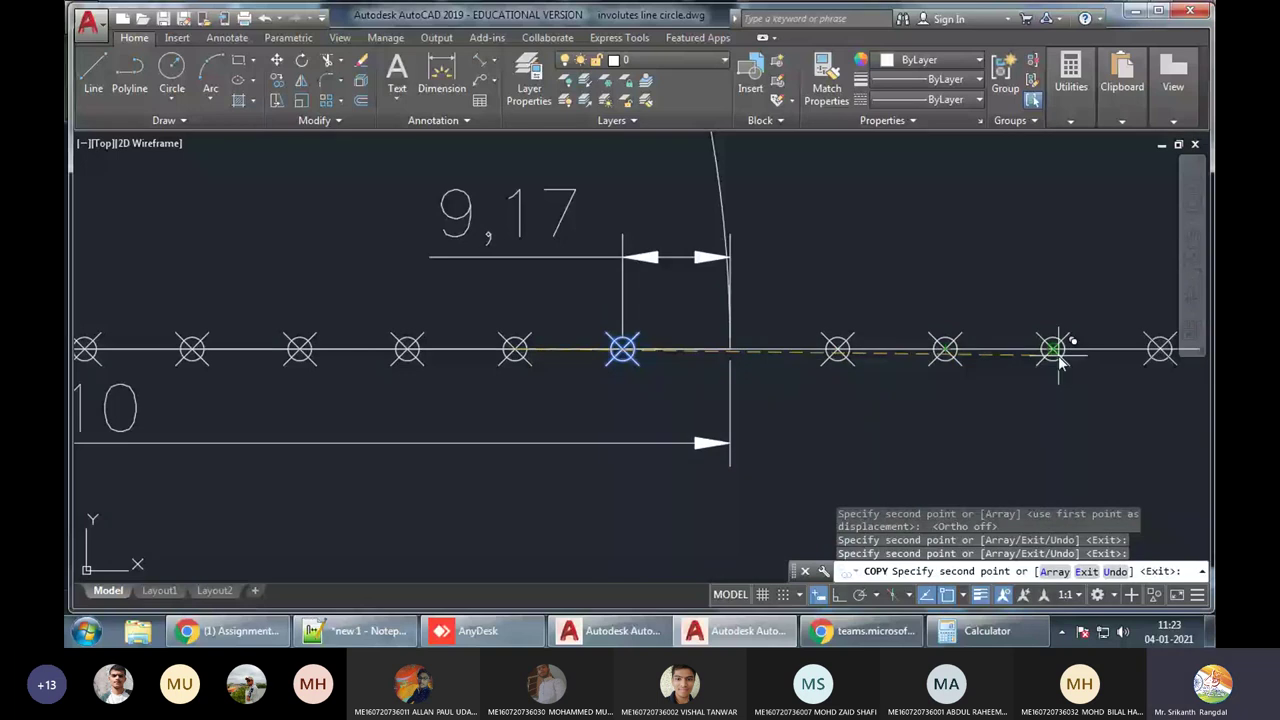
{"action": "middle_click_drag", "start_coordinate": [1060, 362], "coordinate": [862, 350]}
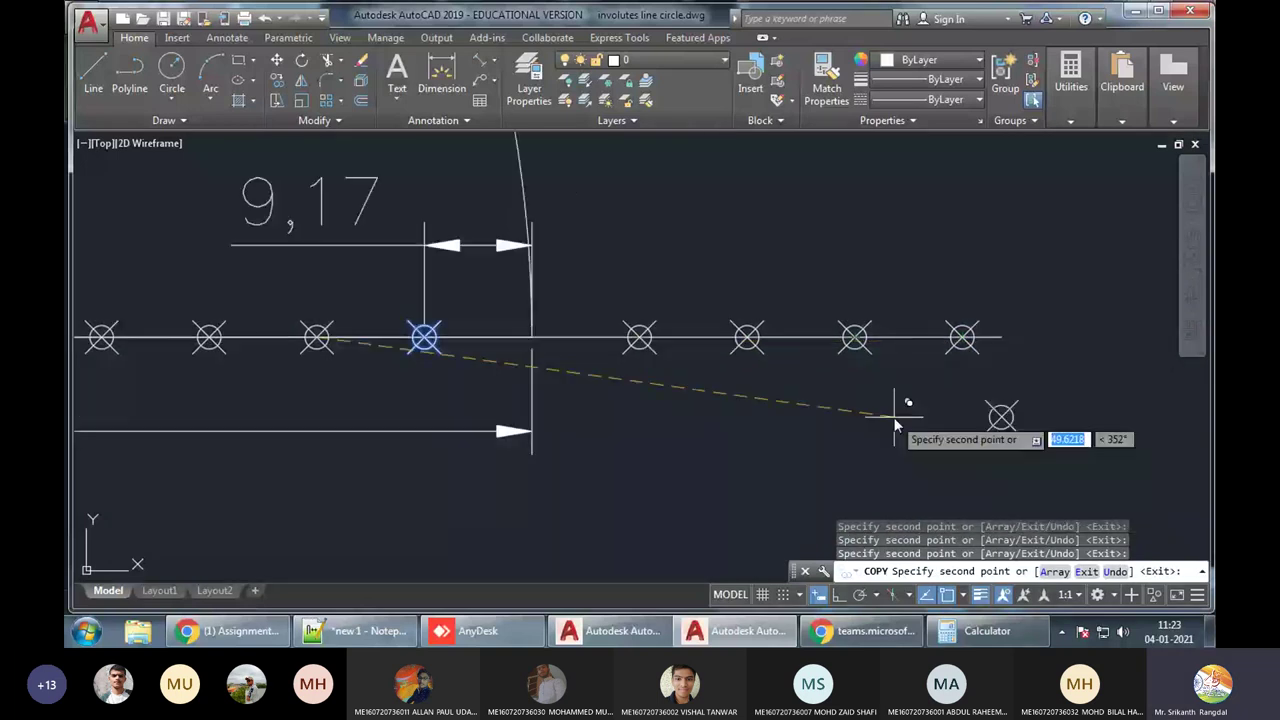
{"action": "key", "text": "Escape"}
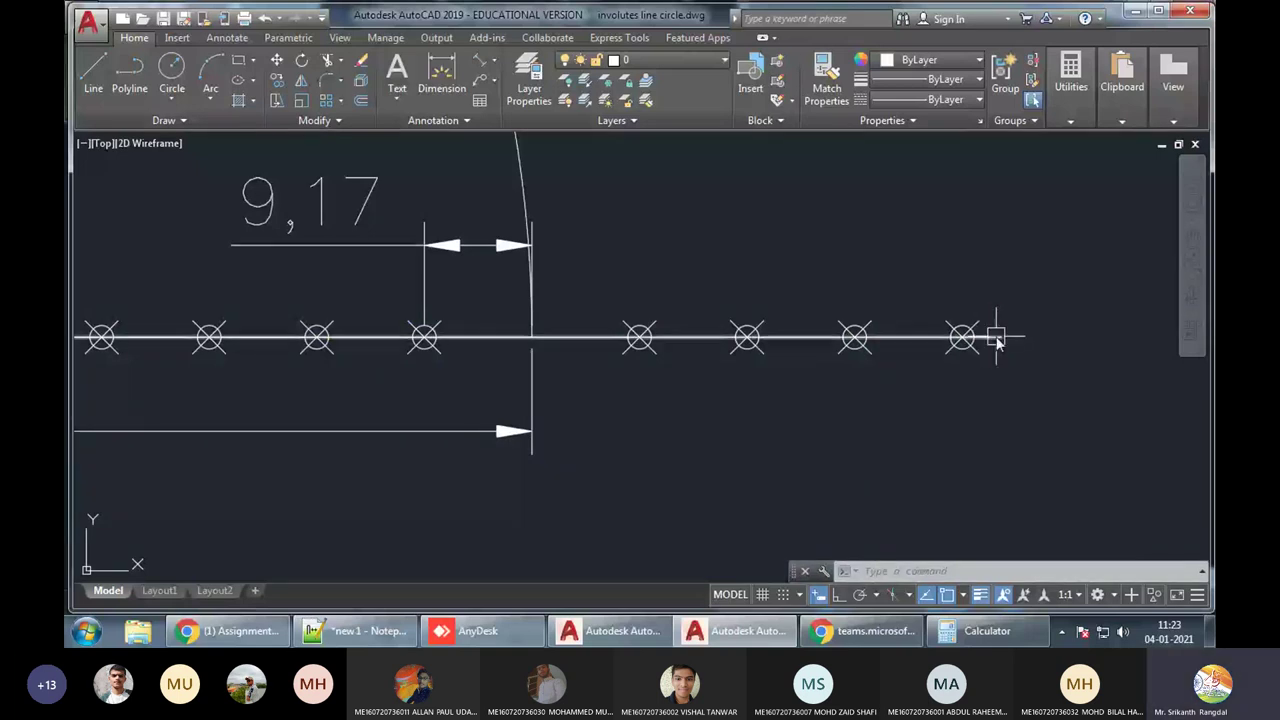
Draw a circle from the outermost division point to the 150 line's end and move its centre to the fourth tangent's start on the 35 mm circle
{"action": "left_click", "coordinate": [996, 340]}
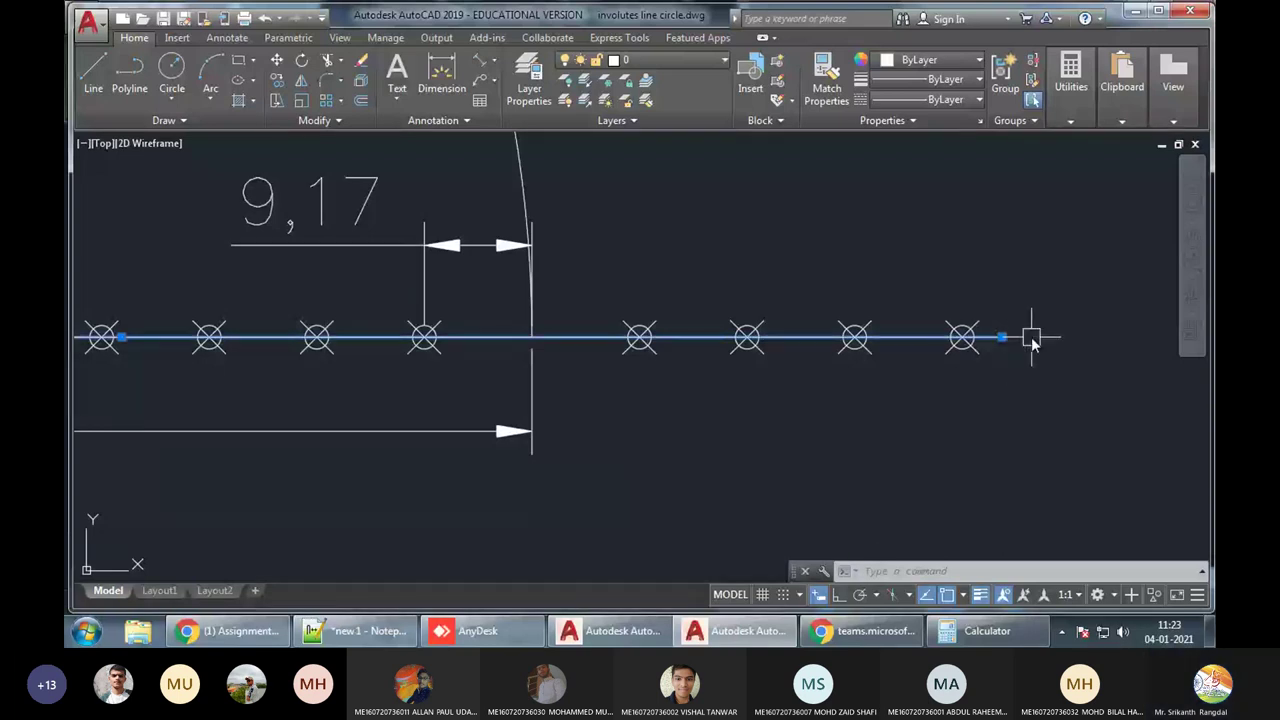
{"action": "scroll", "coordinate": [1032, 340], "scroll_direction": "down", "scroll_amount": 4}
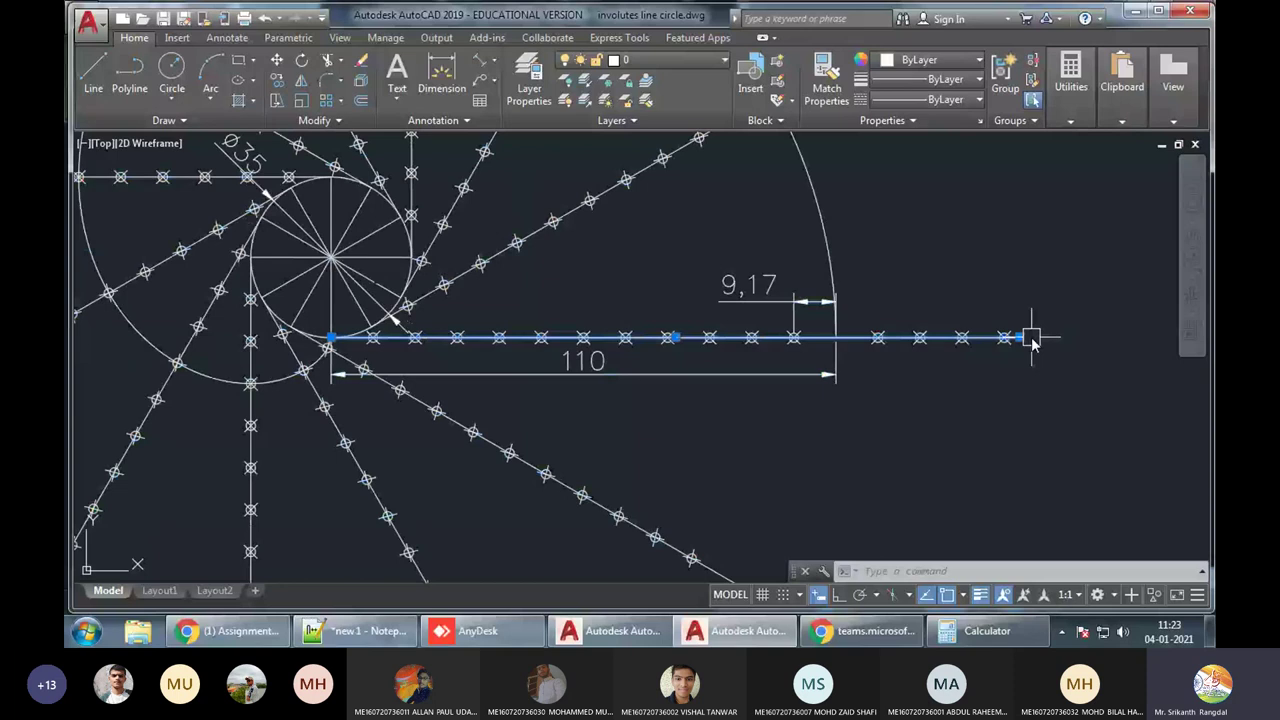
{"action": "scroll", "coordinate": [1032, 340], "scroll_direction": "down", "scroll_amount": 5}
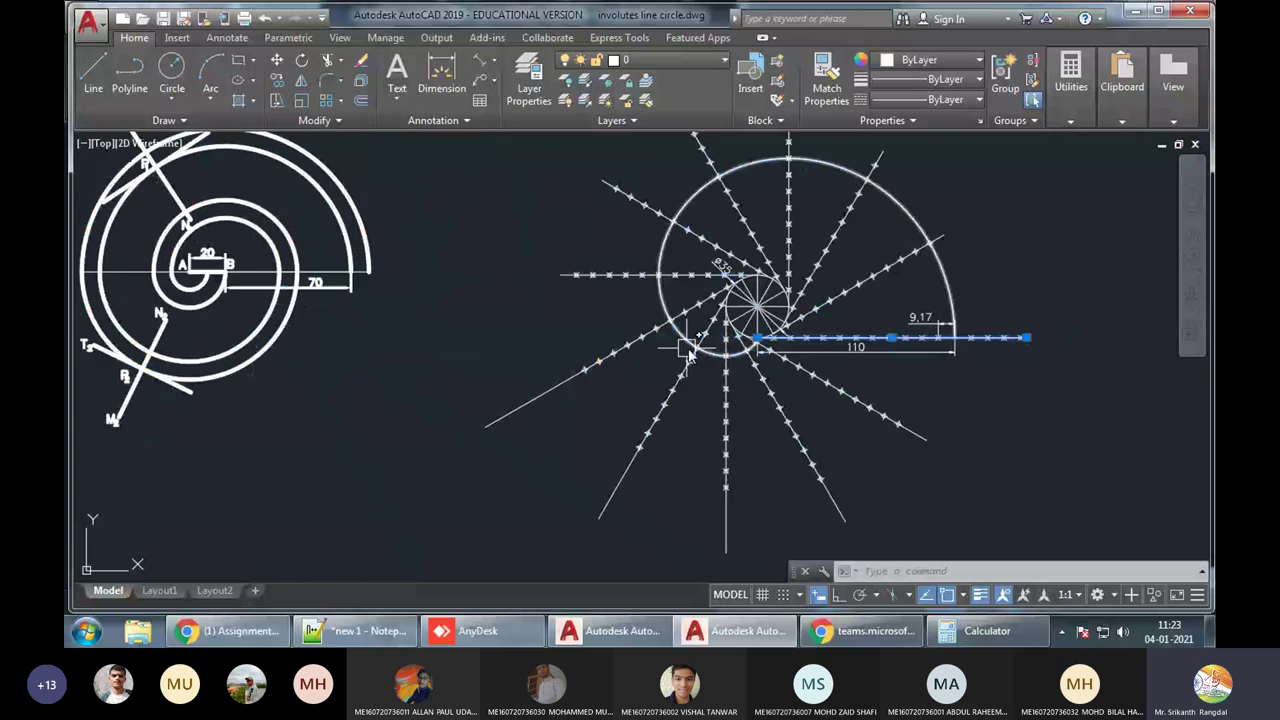
{"action": "scroll", "coordinate": [688, 350], "scroll_direction": "up", "scroll_amount": 8}
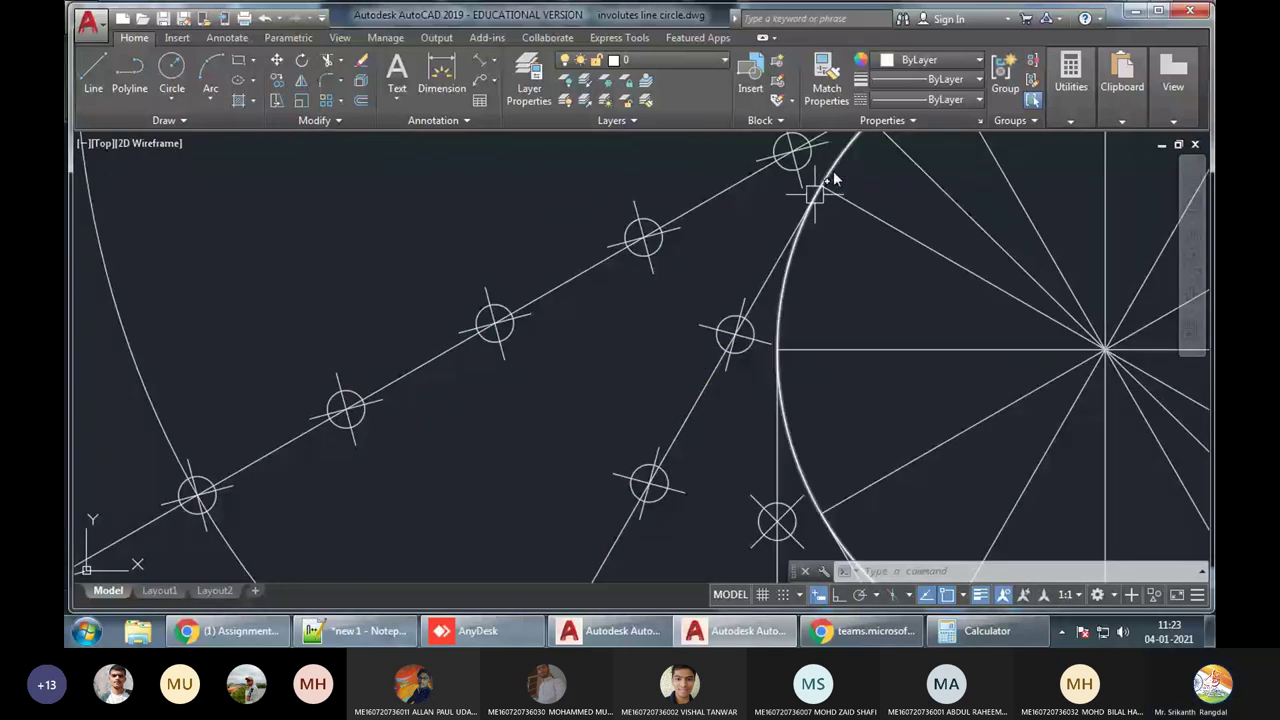
{"action": "type", "text": "c"}
{"action": "key", "text": "Return"}
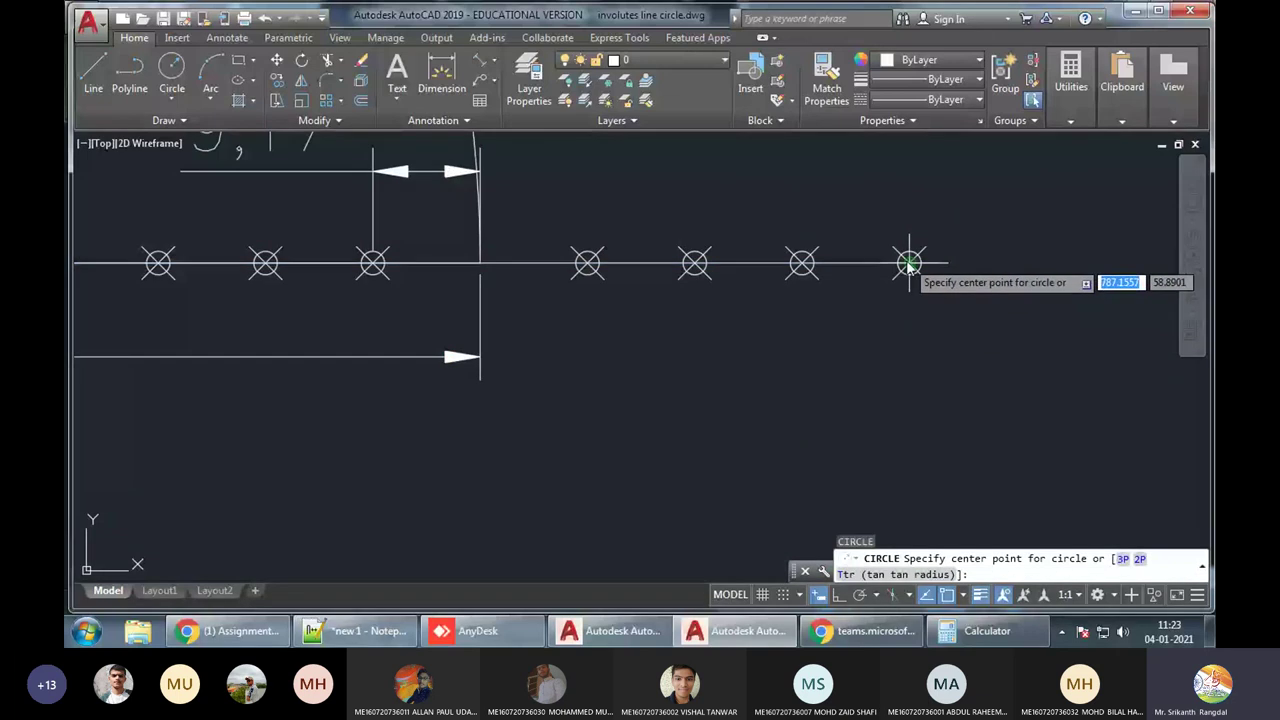
{"action": "left_click", "coordinate": [908, 264]}
{"action": "key", "text": "Return"}
{"action": "left_click", "coordinate": [910, 266]}
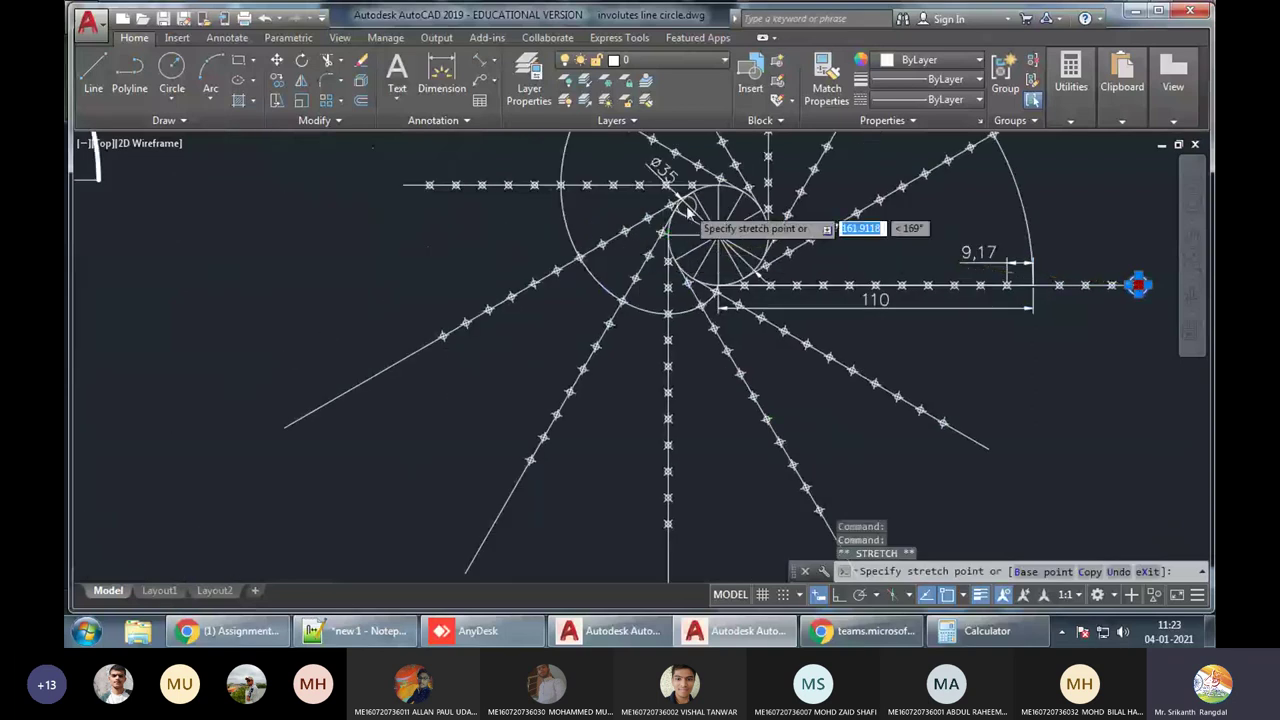
{"action": "scroll", "coordinate": [670, 220], "scroll_direction": "up", "scroll_amount": 5}
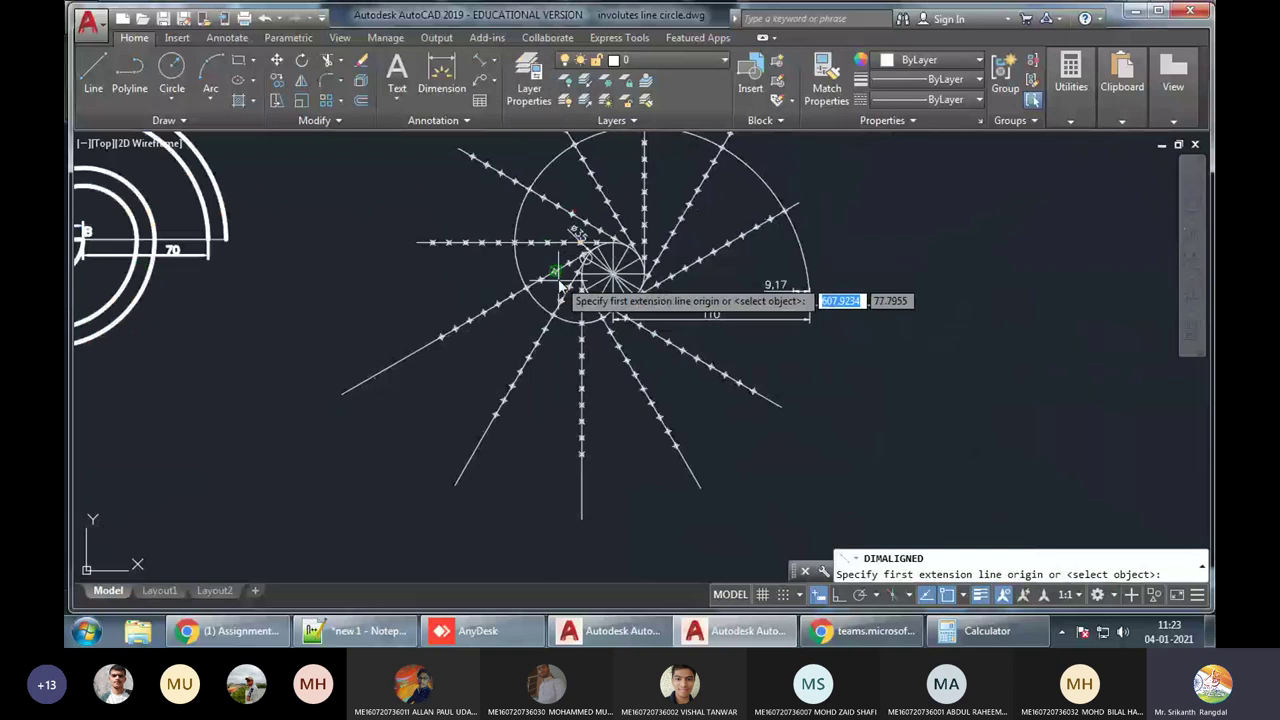
Place an Aligned dimension on the outer side of the fourth tangent clockwise from the 110 line
{"action": "key", "text": "Return"}
{"action": "left_click", "coordinate": [515, 375]}
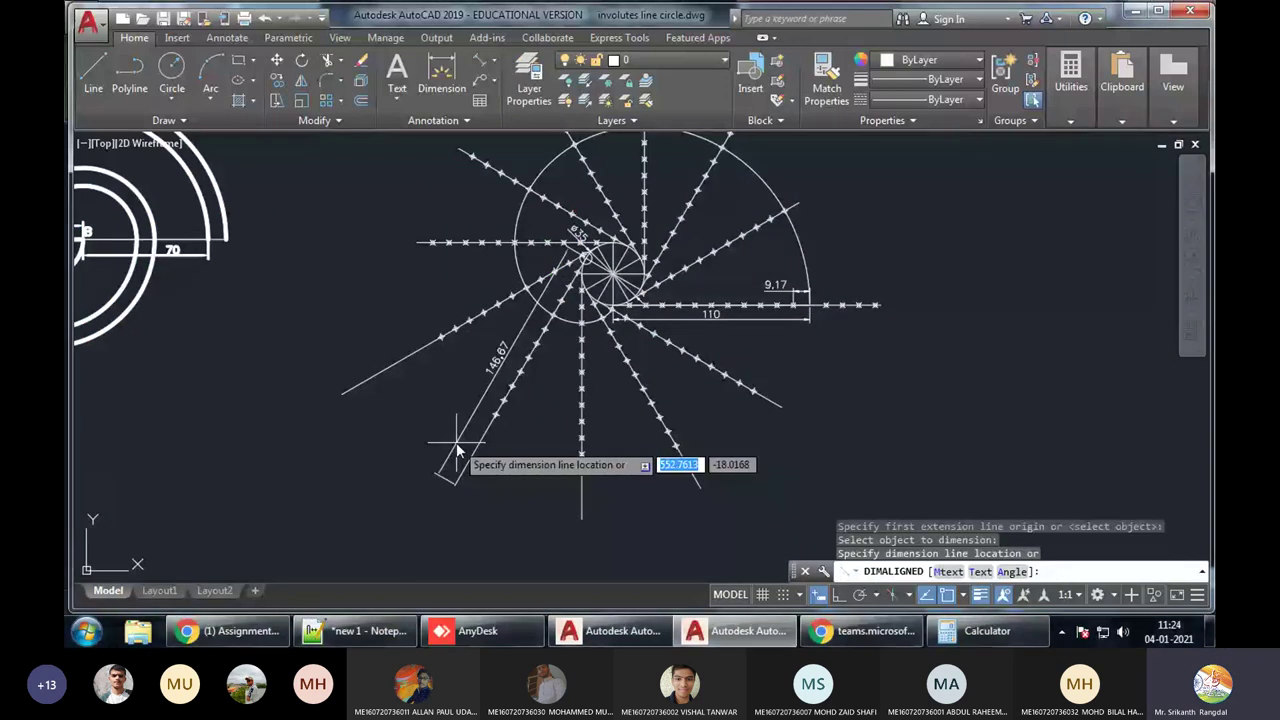
{"action": "left_click", "coordinate": [457, 450]}
Examine the fourth tangent's start and where the small leftover-length circle crosses the 35 mm circle
{"action": "scroll", "coordinate": [494, 347], "scroll_direction": "up", "scroll_amount": 4}
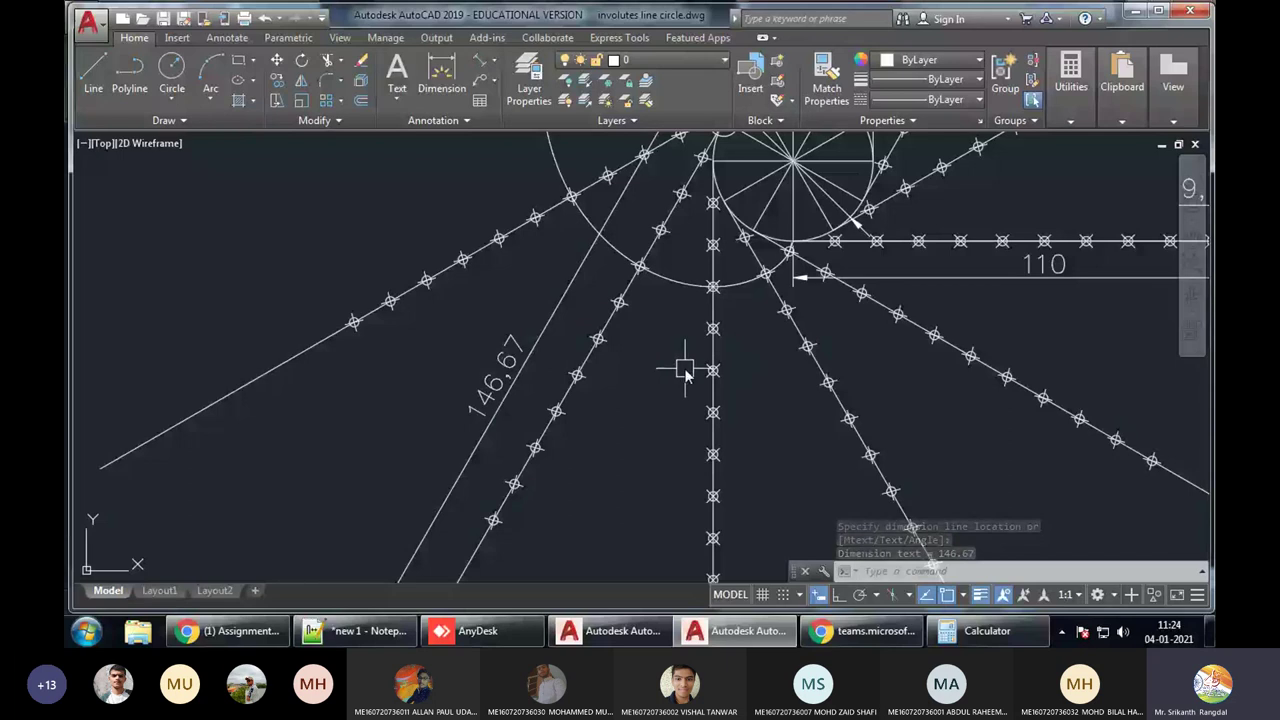
{"action": "scroll", "coordinate": [684, 370], "scroll_direction": "down", "scroll_amount": 4}
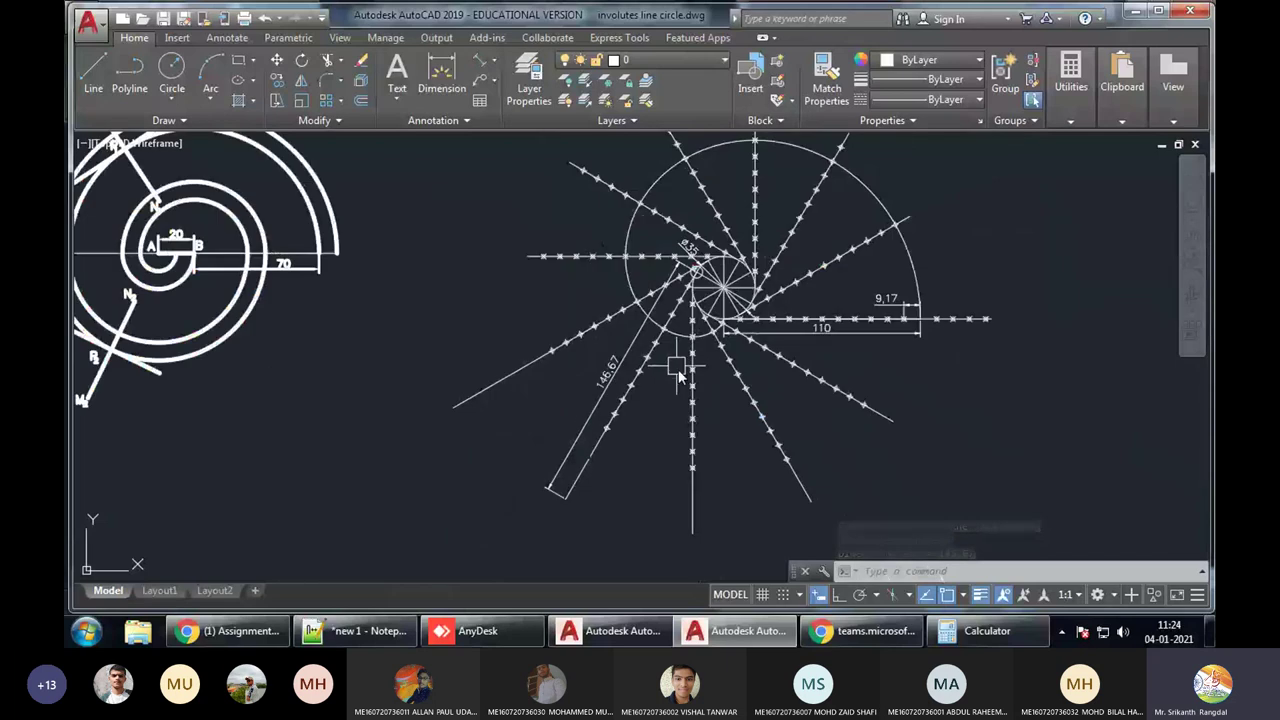
{"action": "scroll", "coordinate": [683, 337], "scroll_direction": "up", "scroll_amount": 2}
{"action": "middle_click_drag", "start_coordinate": [683, 337], "coordinate": [647, 355]}
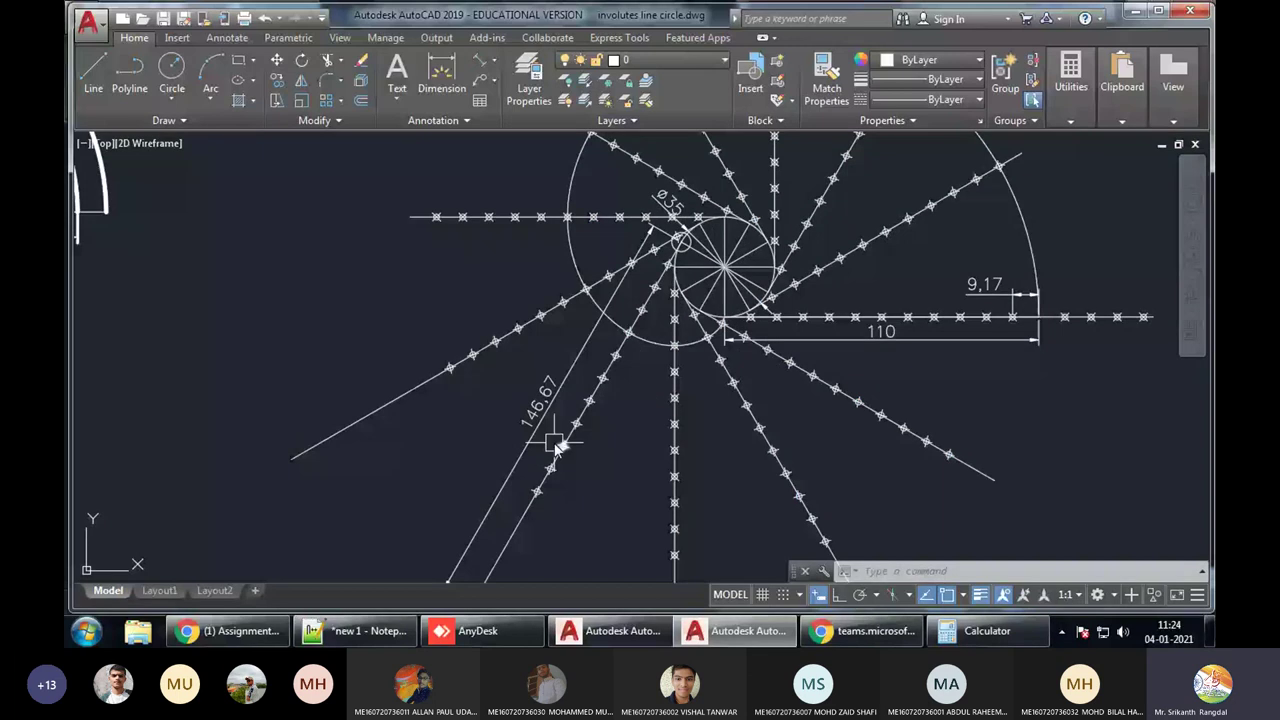
{"action": "scroll", "coordinate": [682, 245], "scroll_direction": "up", "scroll_amount": 5}
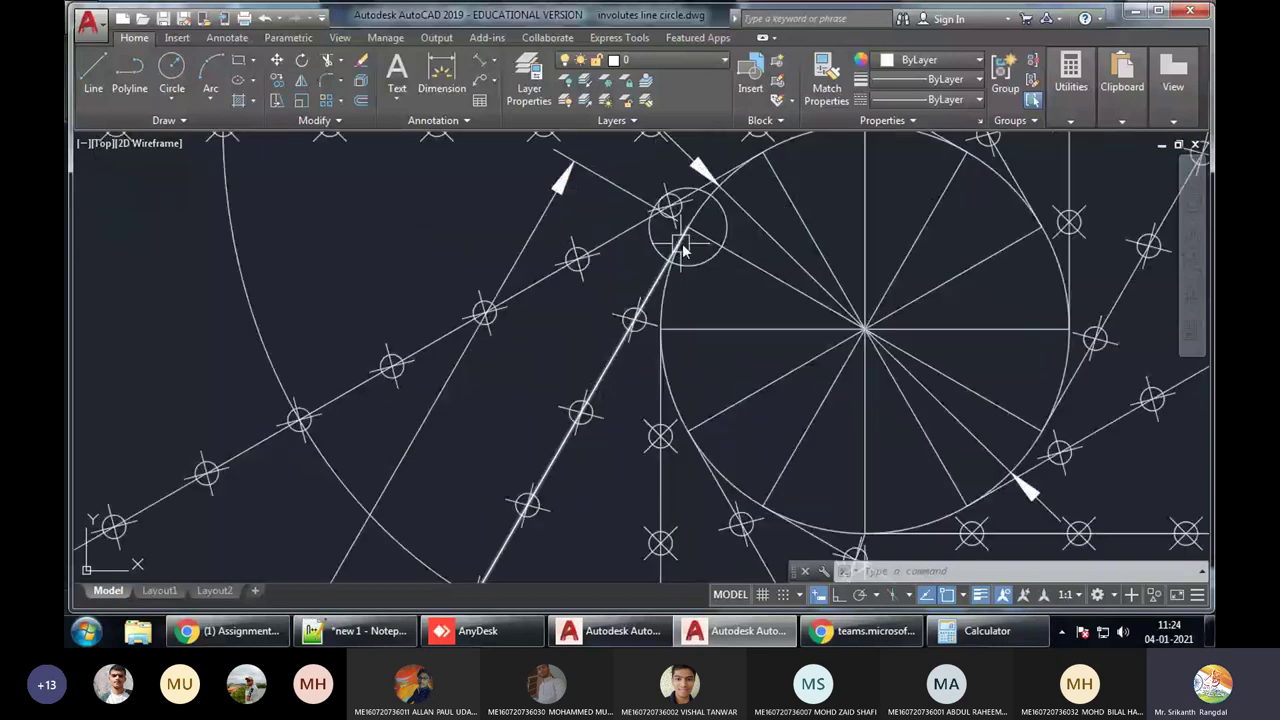
{"action": "left_click", "coordinate": [684, 251]}
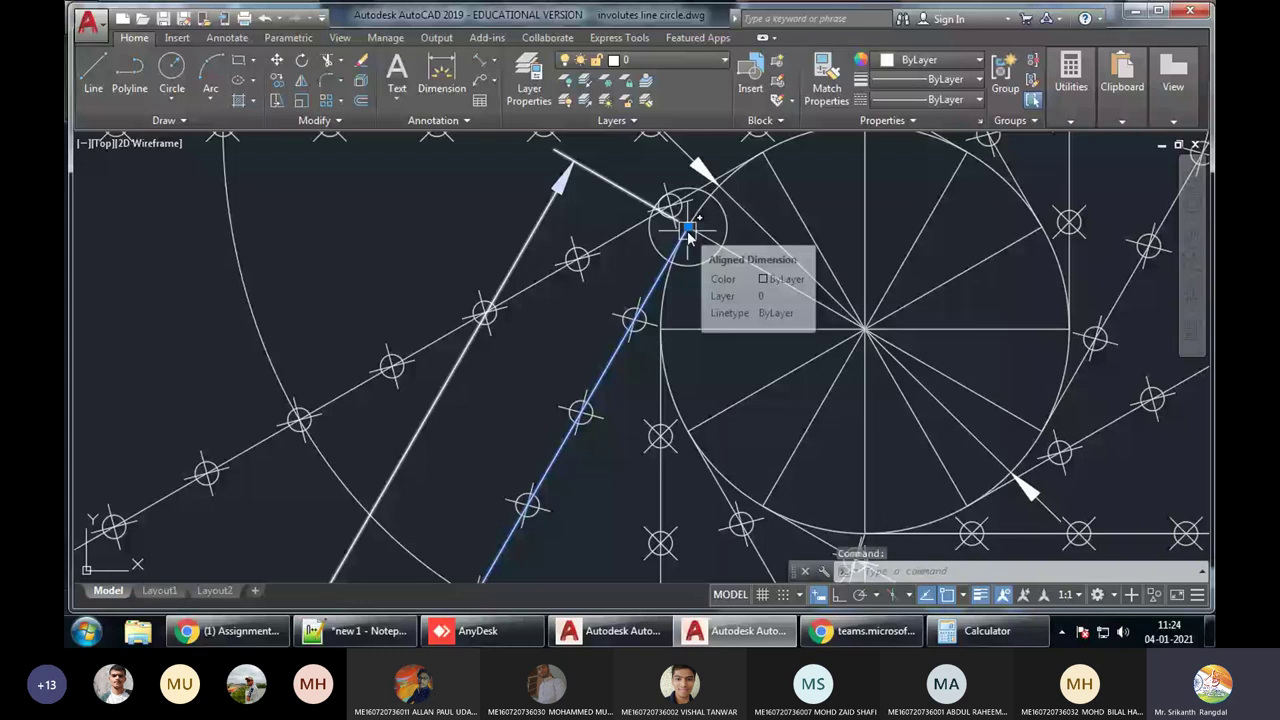
{"action": "scroll", "coordinate": [690, 235], "scroll_direction": "up", "scroll_amount": 4}
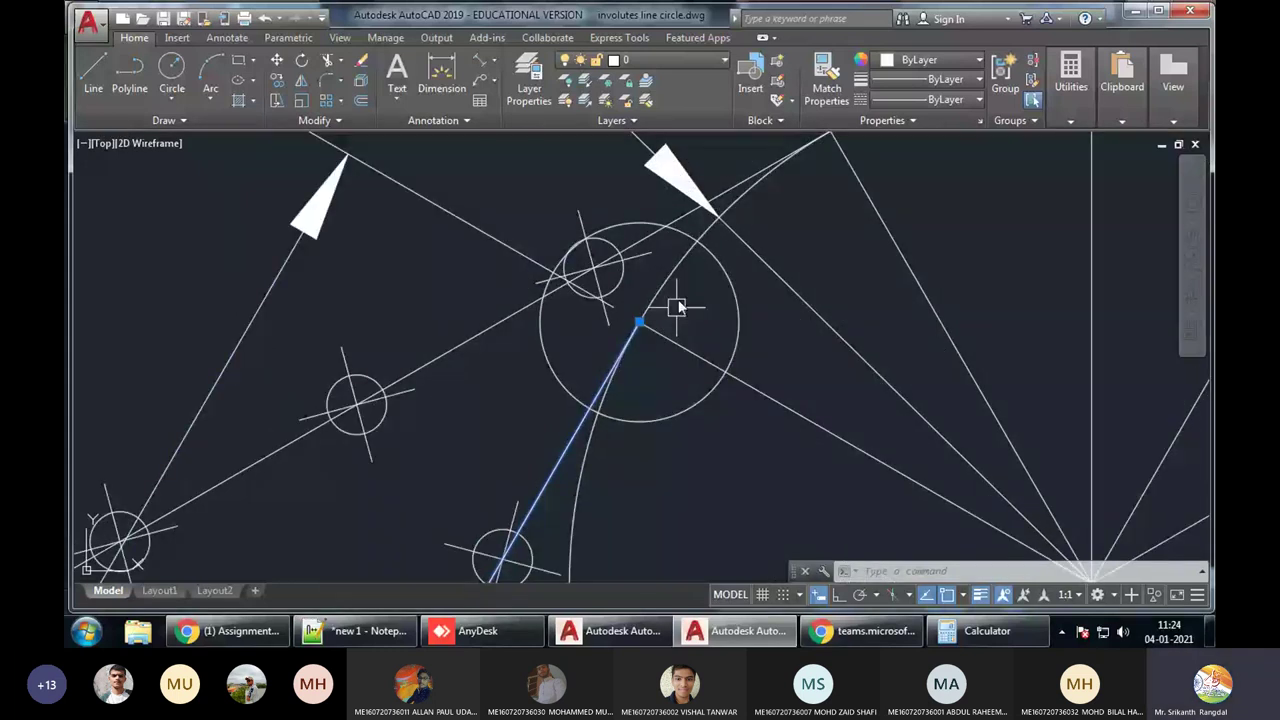
{"action": "scroll", "coordinate": [678, 307], "scroll_direction": "down", "scroll_amount": 5}
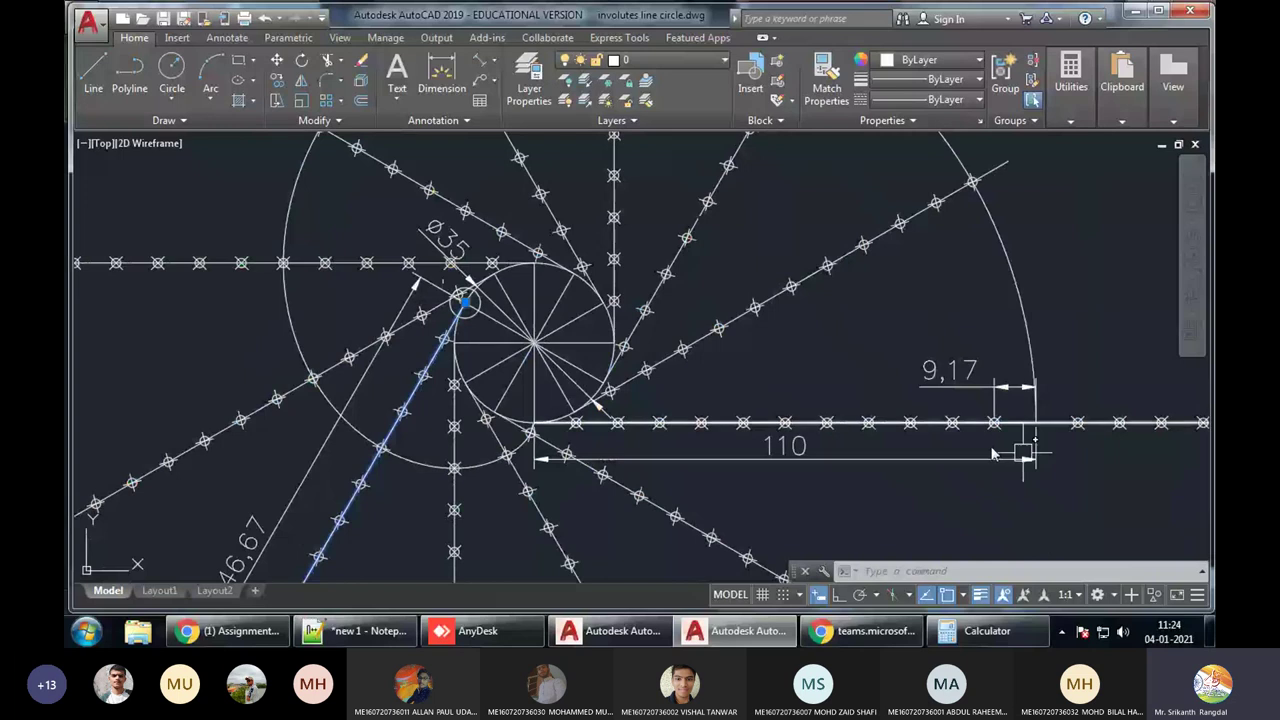
{"action": "scroll", "coordinate": [484, 296], "scroll_direction": "up", "scroll_amount": 6}
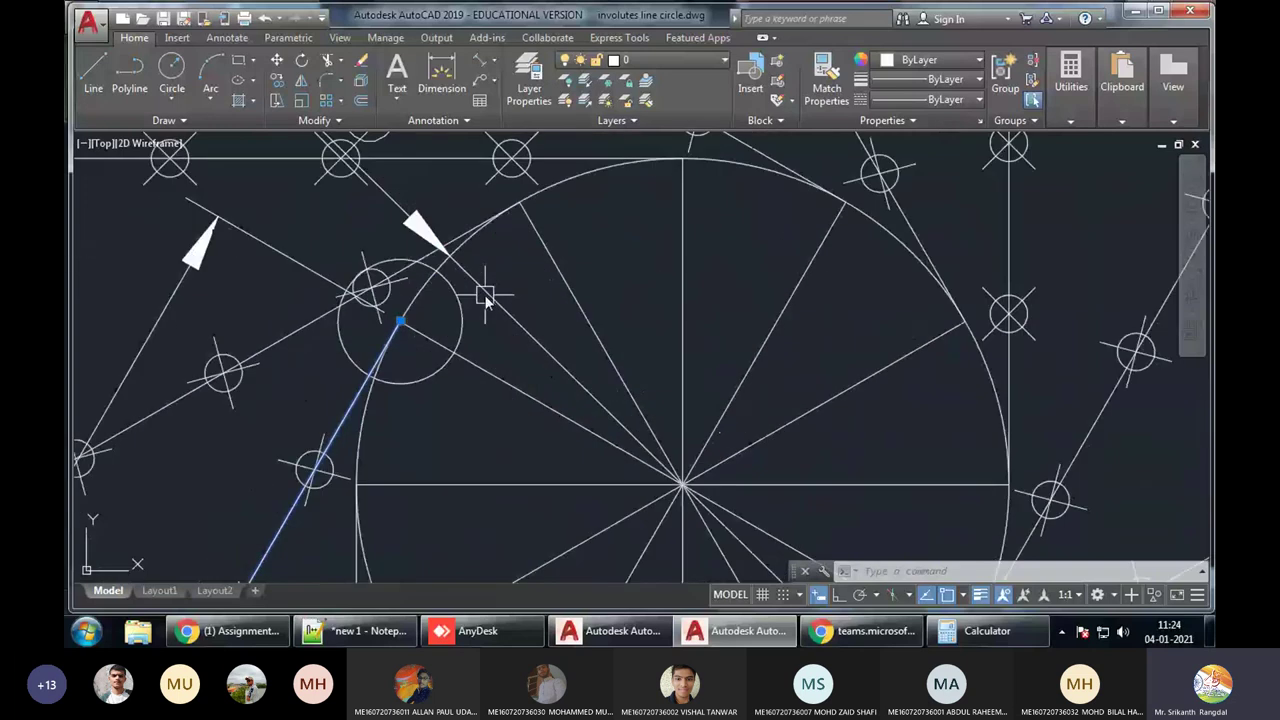
{"action": "scroll", "coordinate": [484, 296], "scroll_direction": "up", "scroll_amount": 2}
{"action": "left_click", "coordinate": [424, 286]}
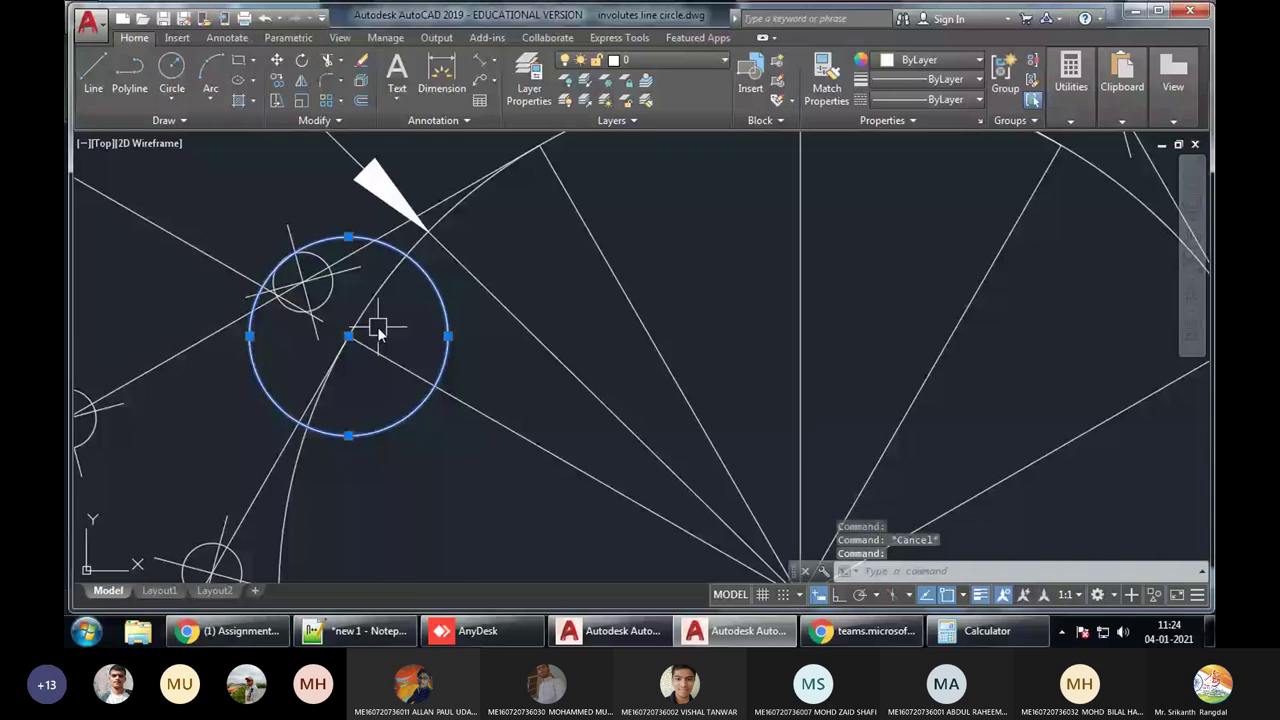
{"action": "key", "text": "Escape"}
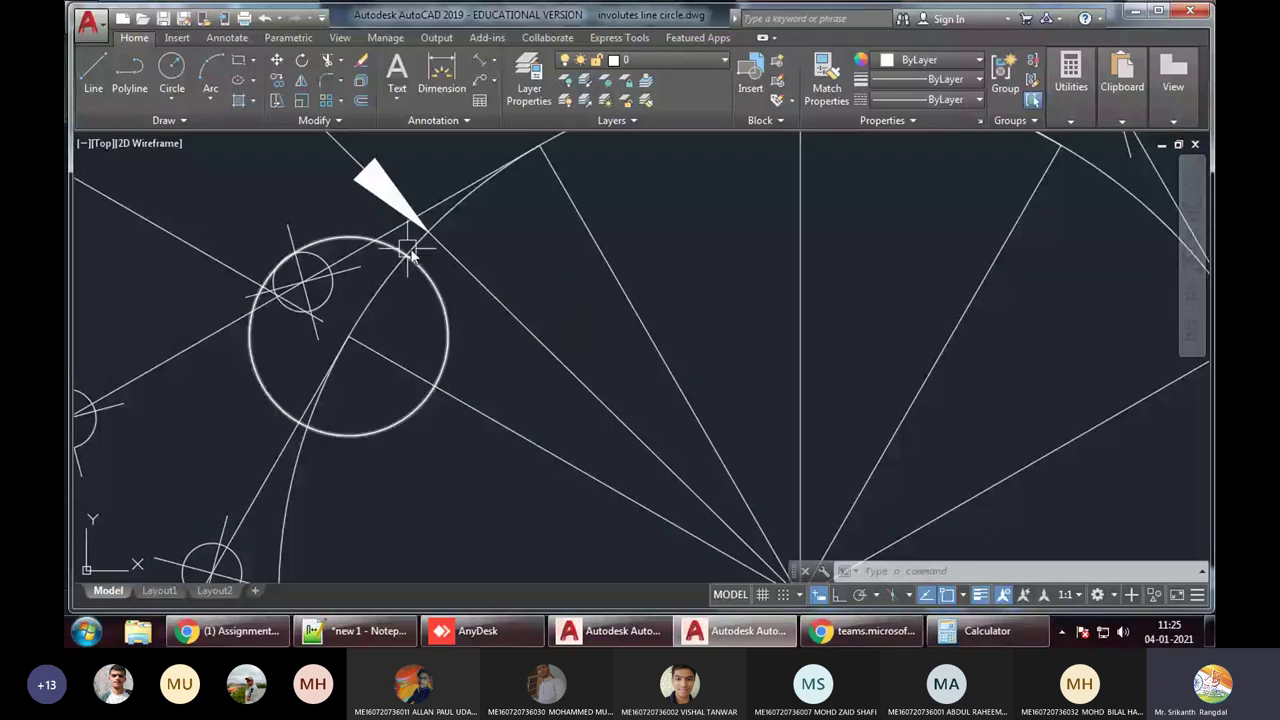
Draw a line from the small circle's upper crossing with the 35 mm circle to the 35 mm circle's centre
{"action": "scroll", "coordinate": [740, 310], "scroll_direction": "down", "scroll_amount": 2}
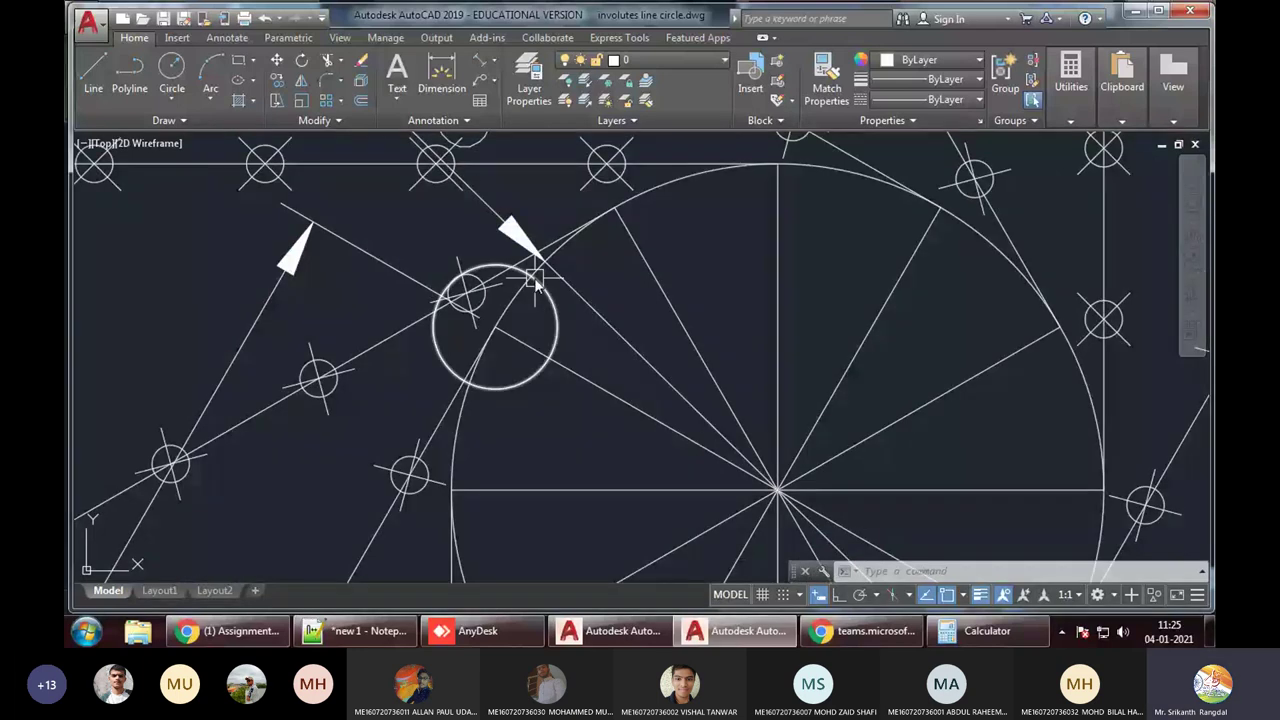
{"action": "type", "text": "l"}
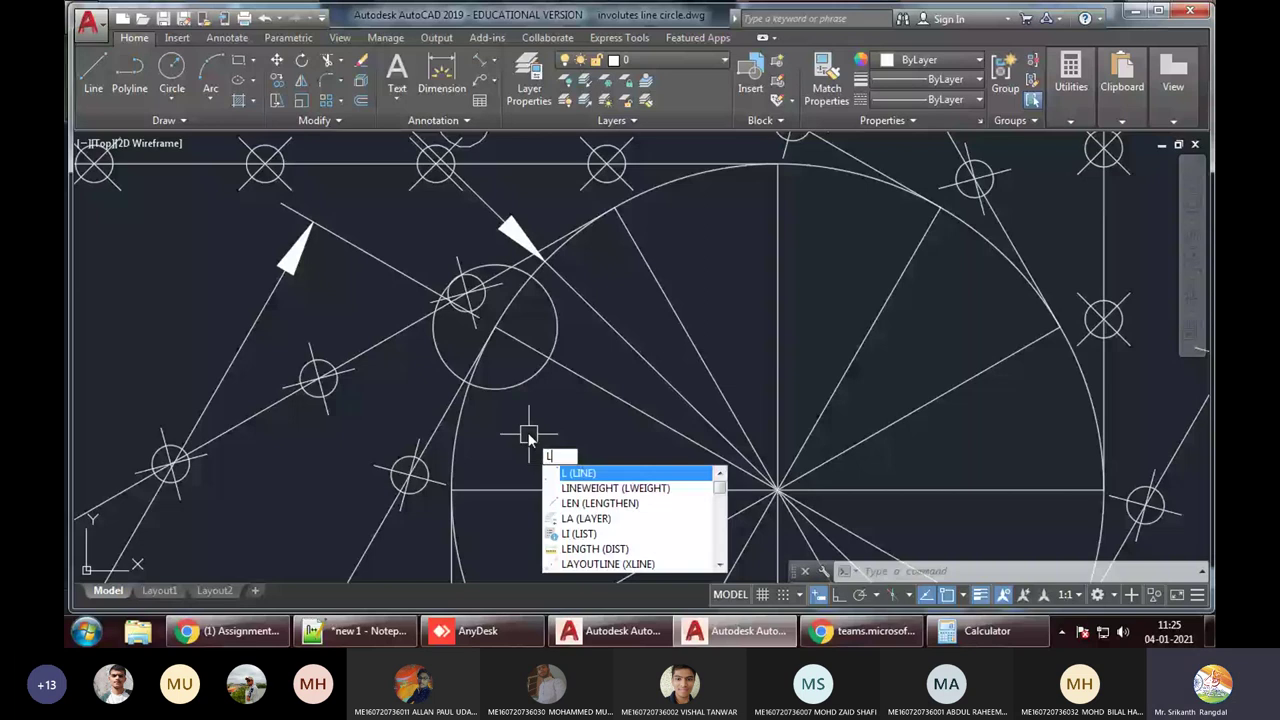
{"action": "key", "text": "Return"}
{"action": "left_click", "coordinate": [531, 276]}
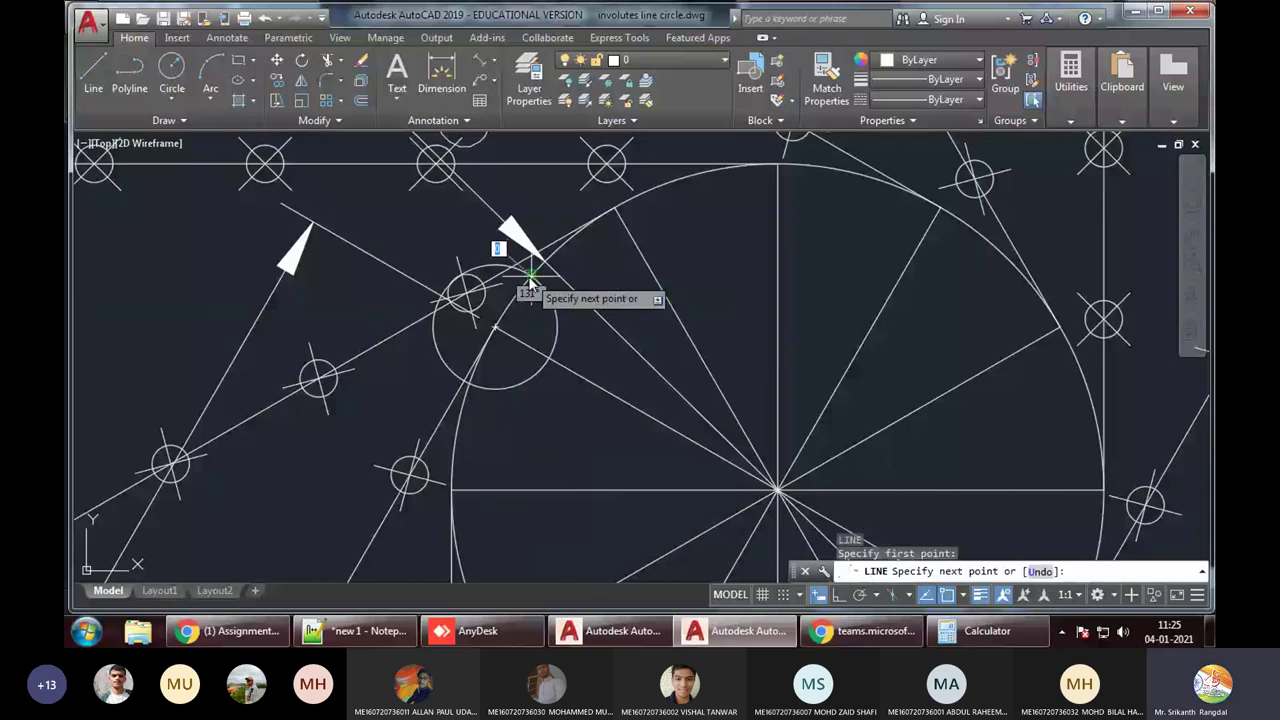
{"action": "left_click", "coordinate": [778, 490]}
{"action": "key", "text": "Return"}
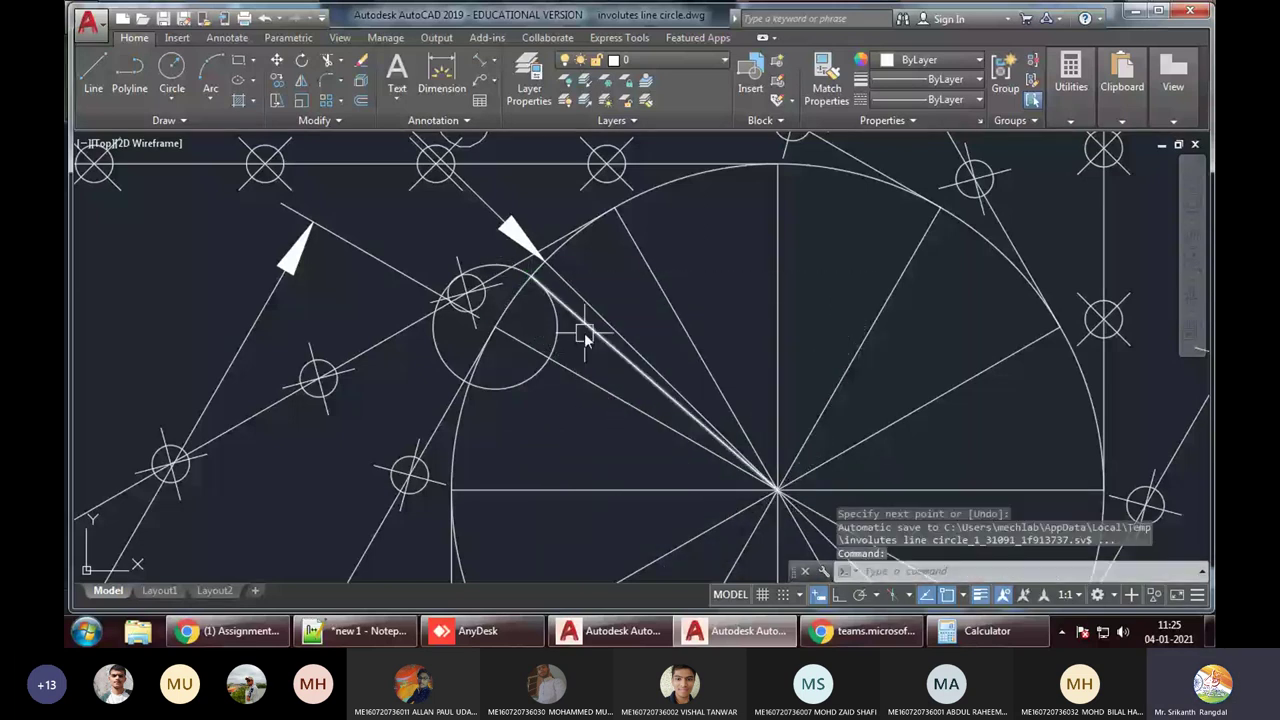
Rotate the new radial line by -90 degrees about its endpoint on the 35 mm circle
{"action": "left_click", "coordinate": [584, 332]}
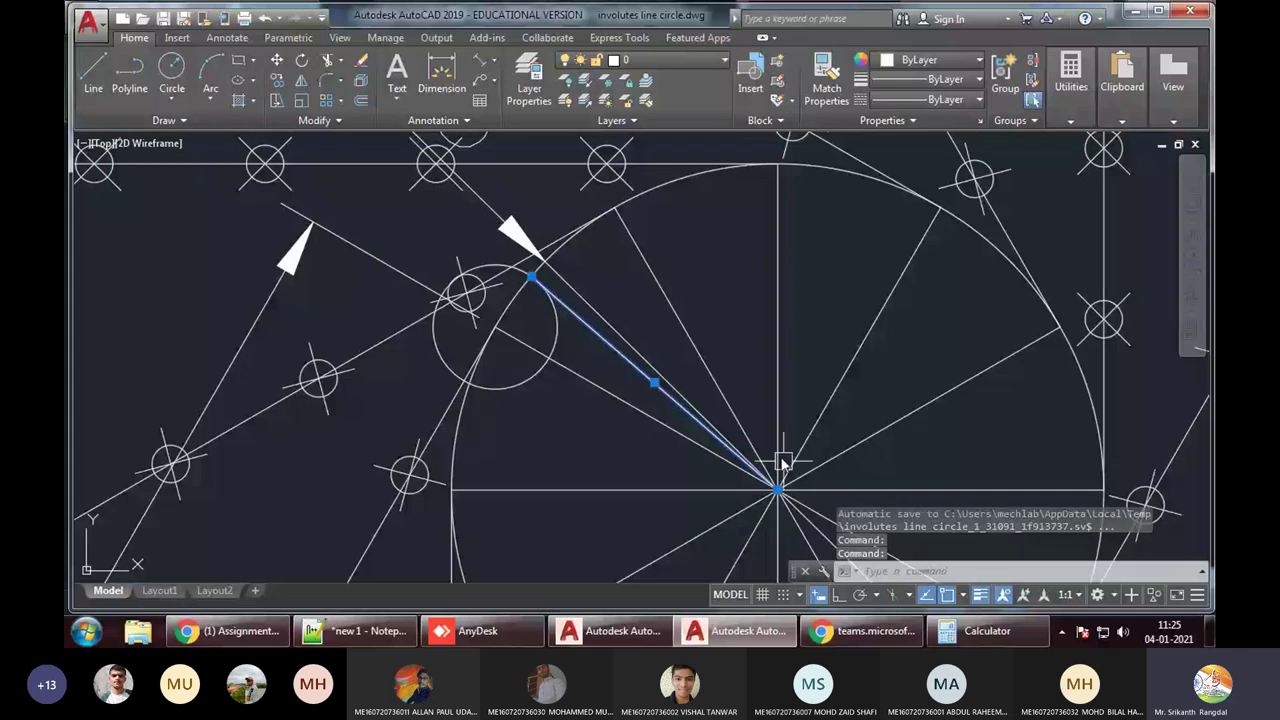
{"action": "type", "text": "ro"}
{"action": "key", "text": "Return"}
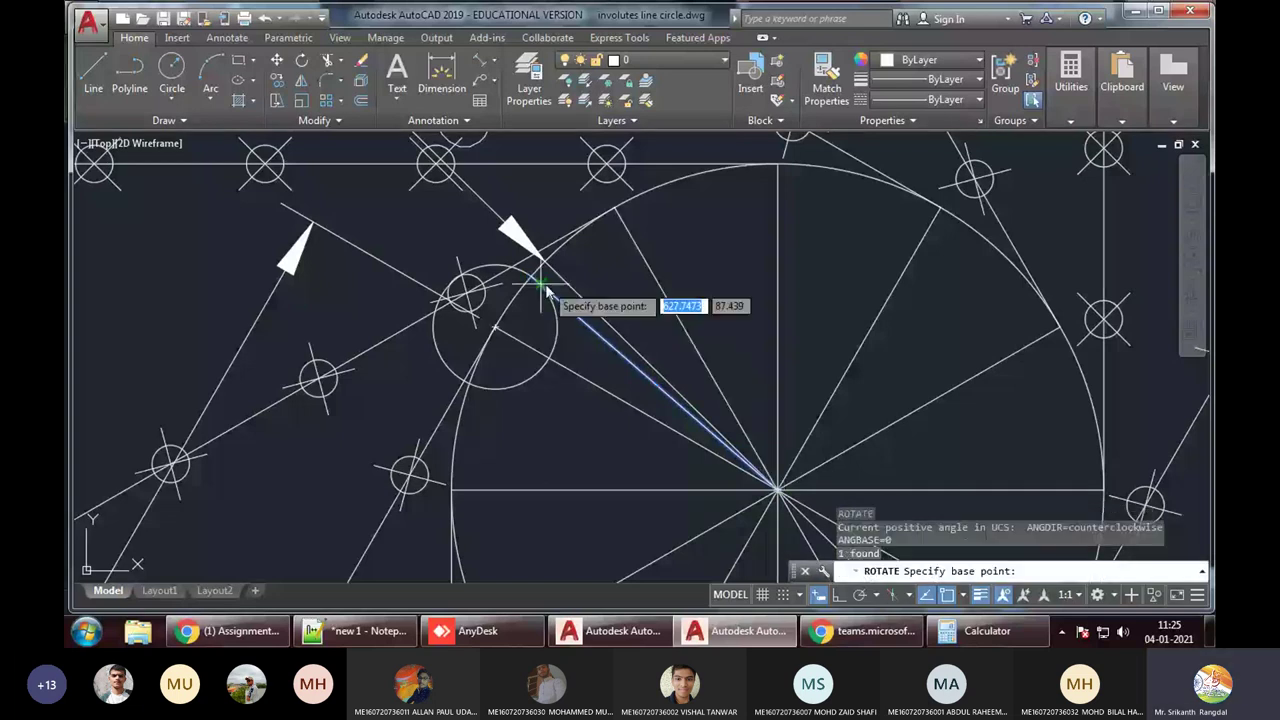
{"action": "left_click", "coordinate": [531, 274]}
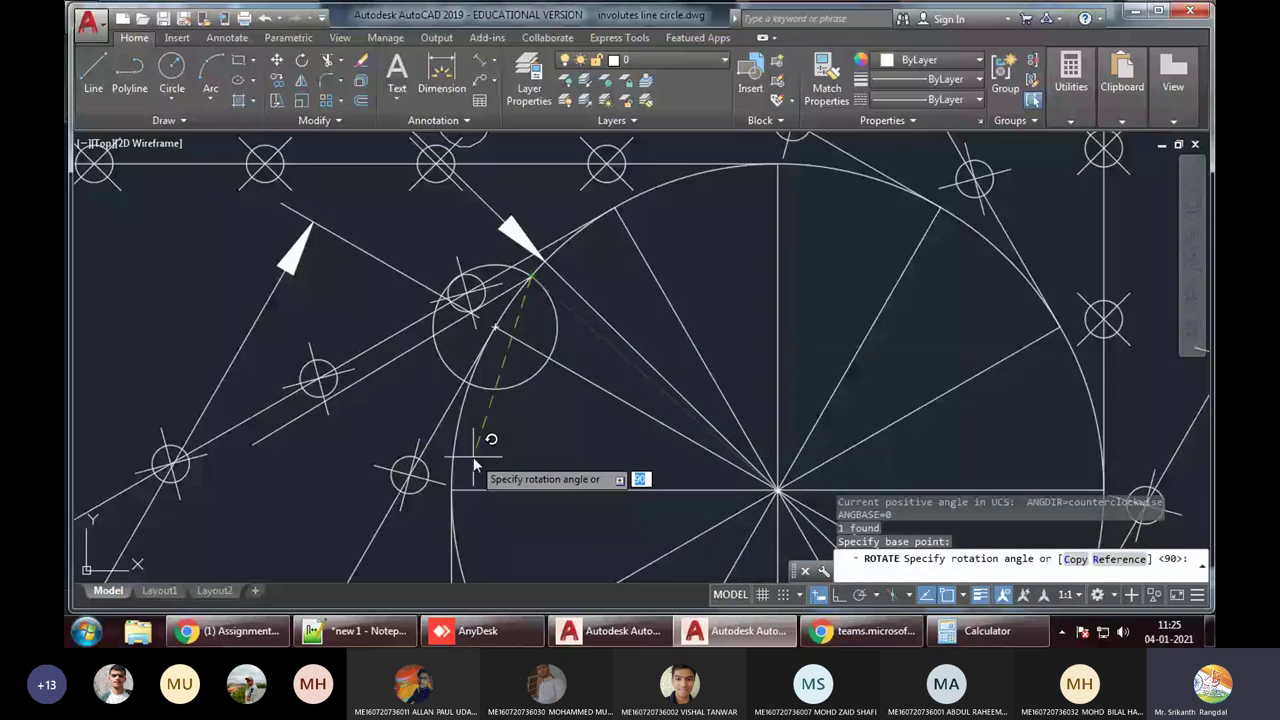
{"action": "type", "text": "-"}
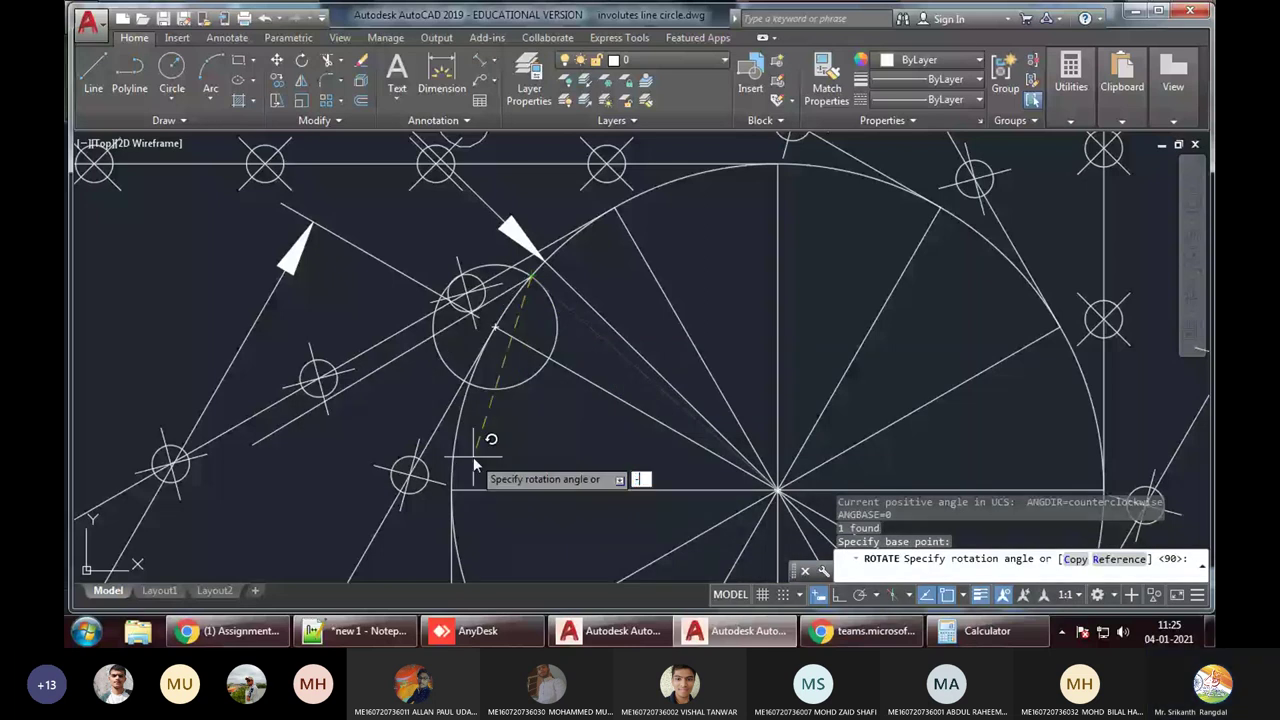
{"action": "type", "text": "9"}
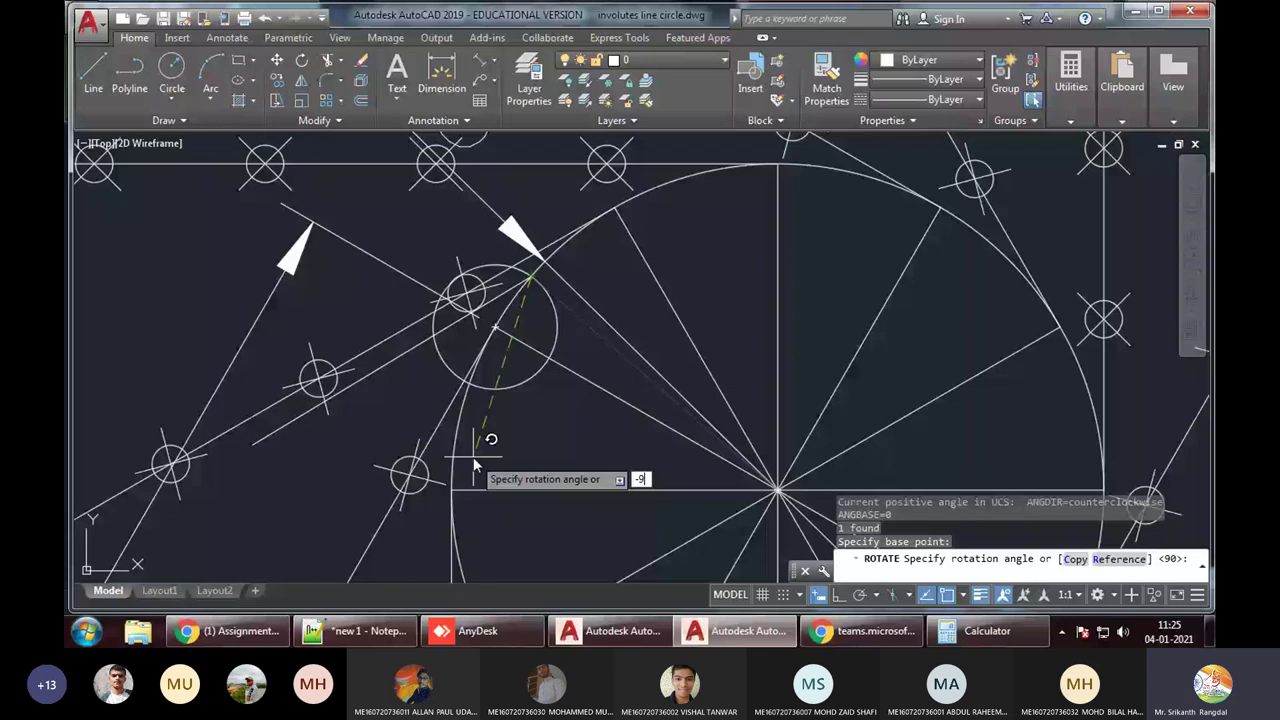
{"action": "type", "text": "0"}
{"action": "key", "text": "Return"}
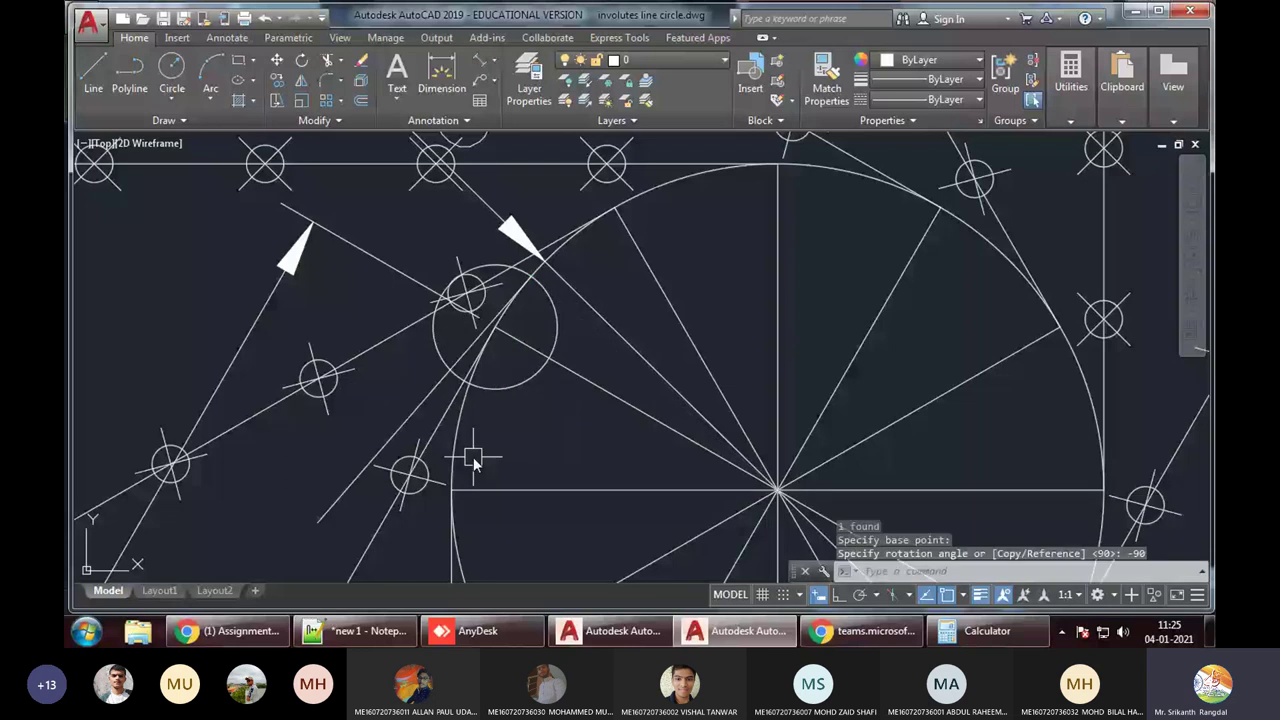
Undo the -90 degree rotation and the radial line drawn from the small circle's crossing
{"action": "type", "text": "u"}
{"action": "key", "text": "Return"}
{"action": "type", "text": "l"}
{"action": "key", "text": "Return"}
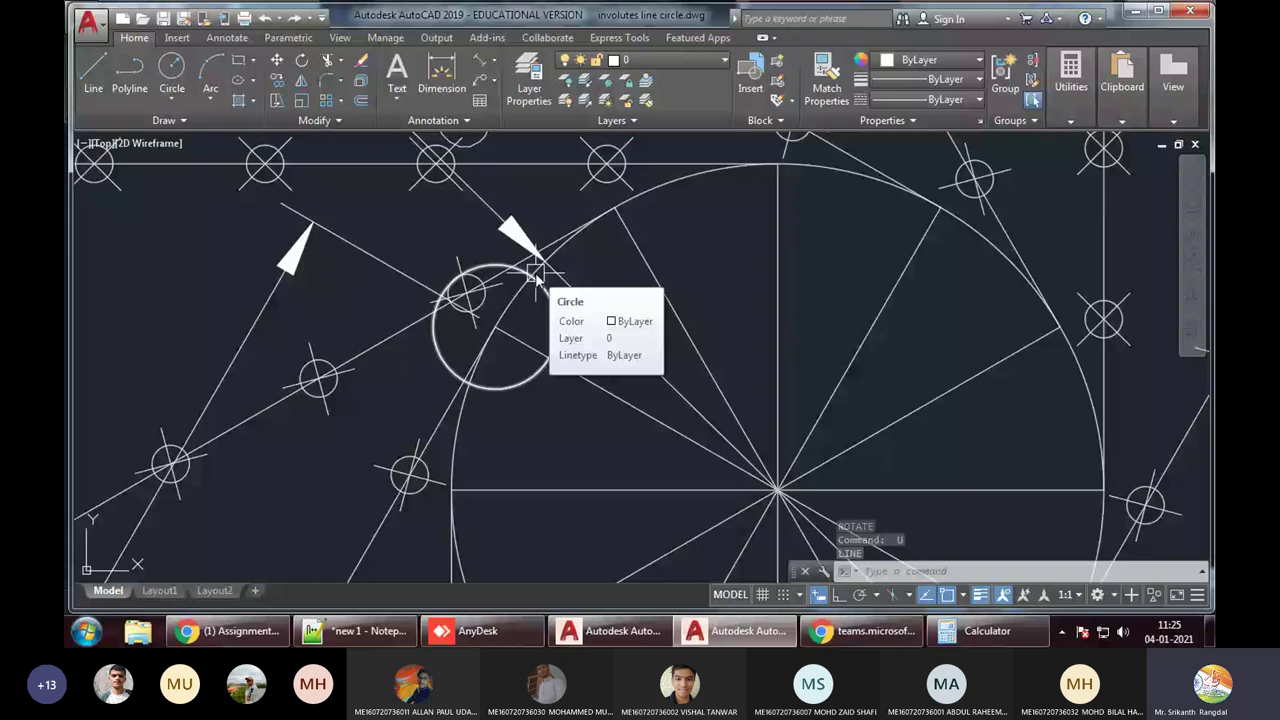
Redraw the radial line from the small circle's upper crossing with the 35 mm circle to the centre
{"action": "key", "text": "Return"}
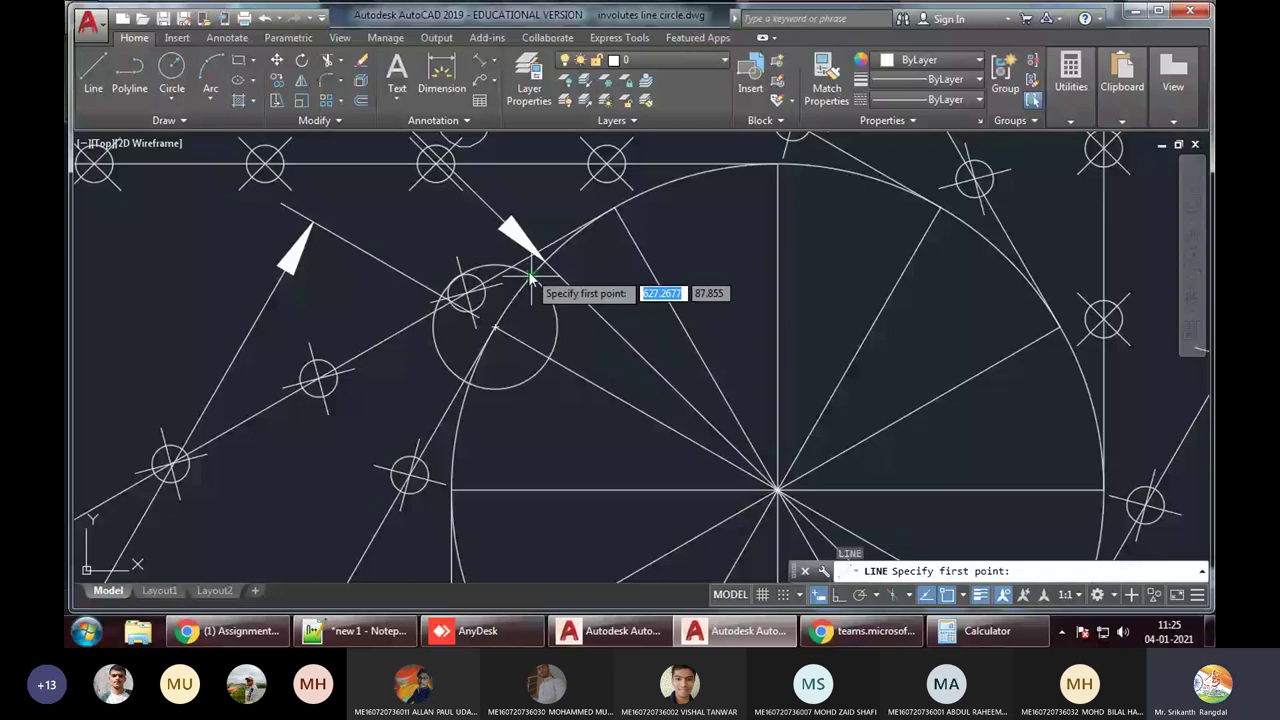
{"action": "left_click", "coordinate": [535, 277]}
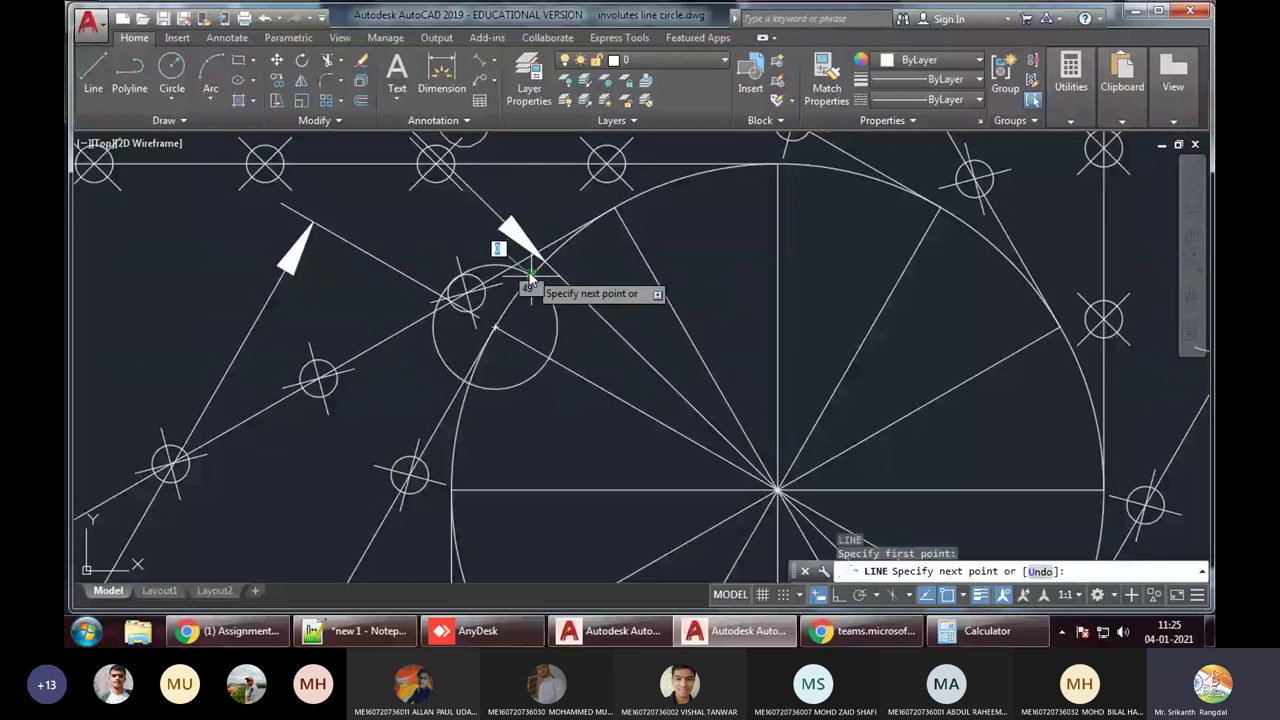
{"action": "left_click", "coordinate": [777, 491]}
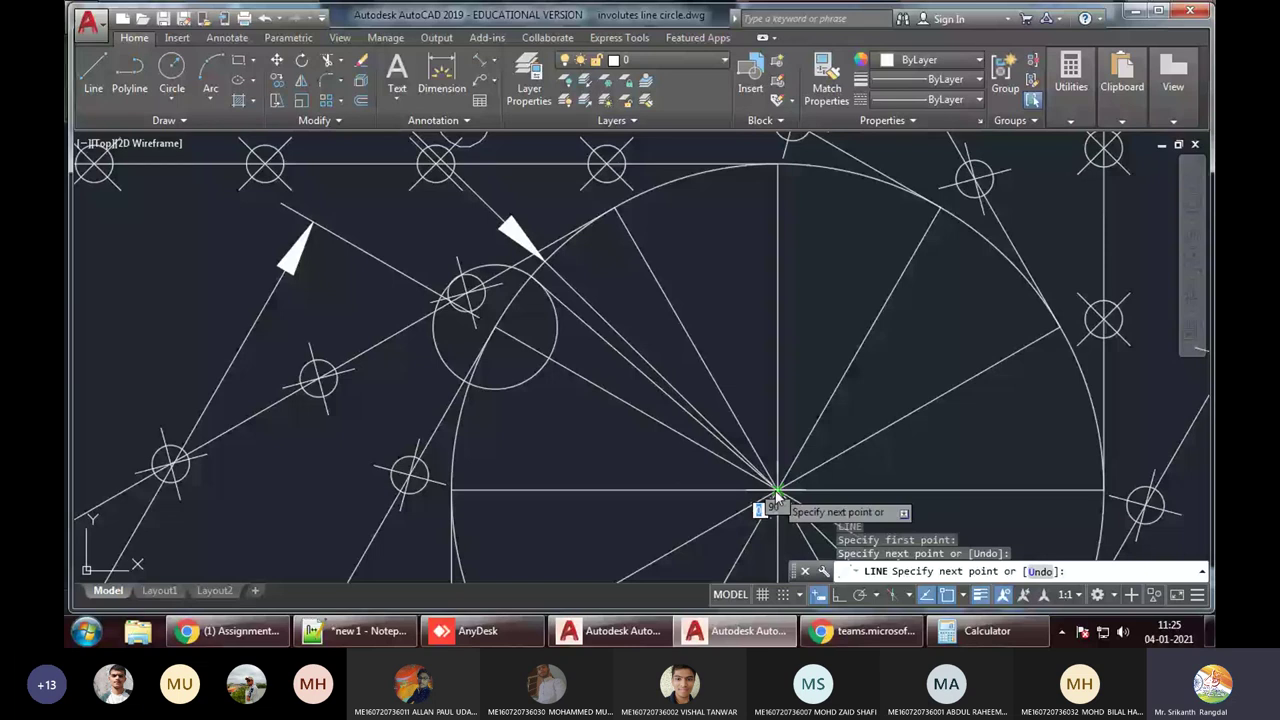
{"action": "key", "text": "Return"}
Rotate the redrawn radial line by -90 degrees about its outer endpoint to make it tangent to the 35 mm circle
{"action": "left_click", "coordinate": [610, 343]}
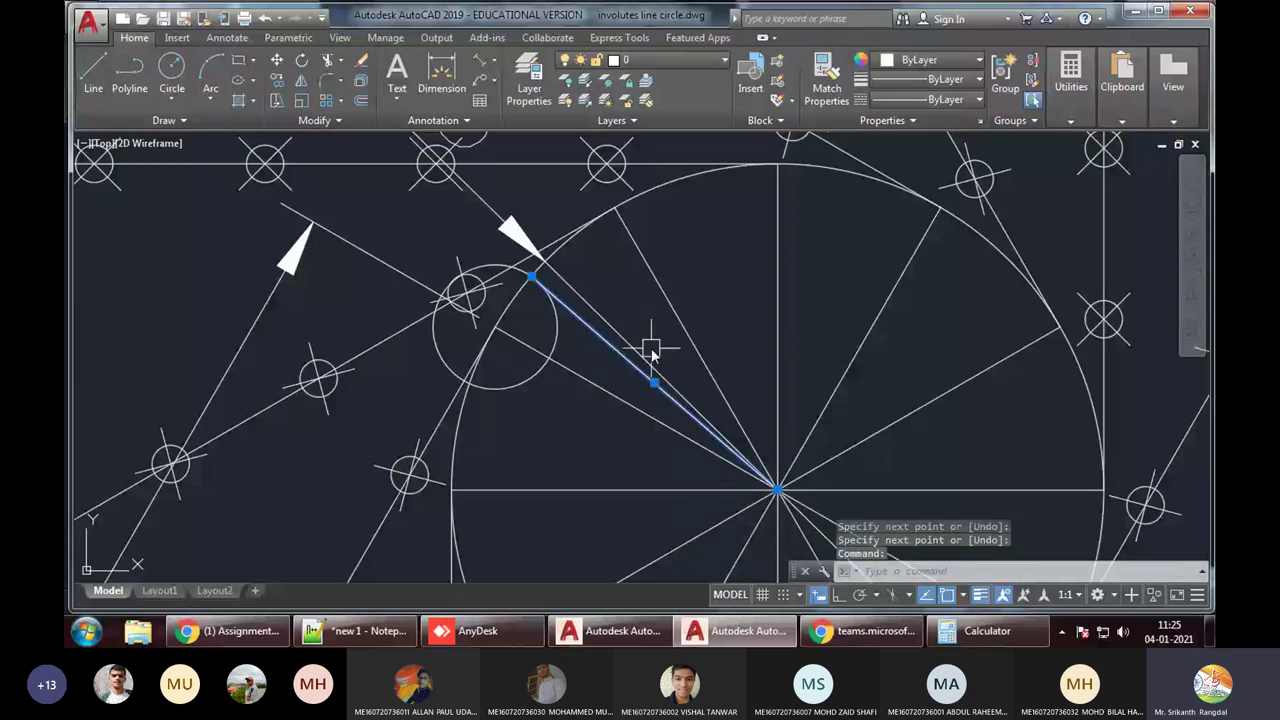
{"action": "type", "text": "RO"}
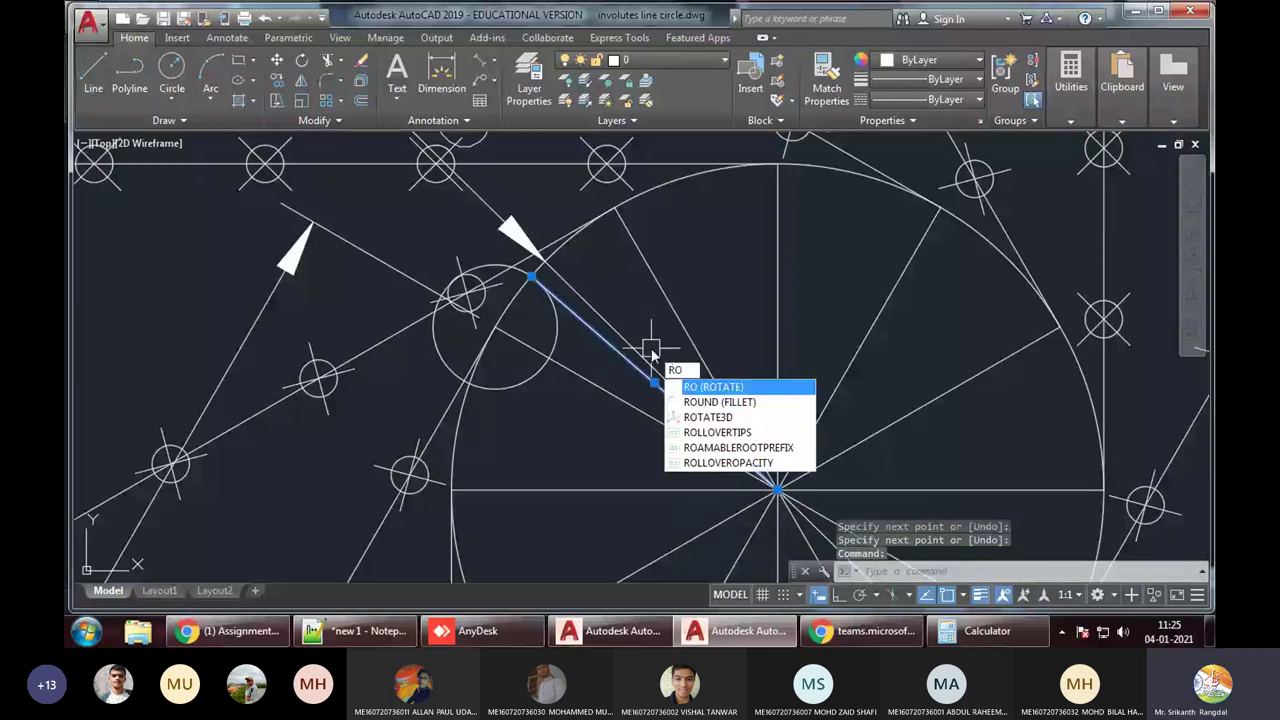
{"action": "key", "text": "Return"}
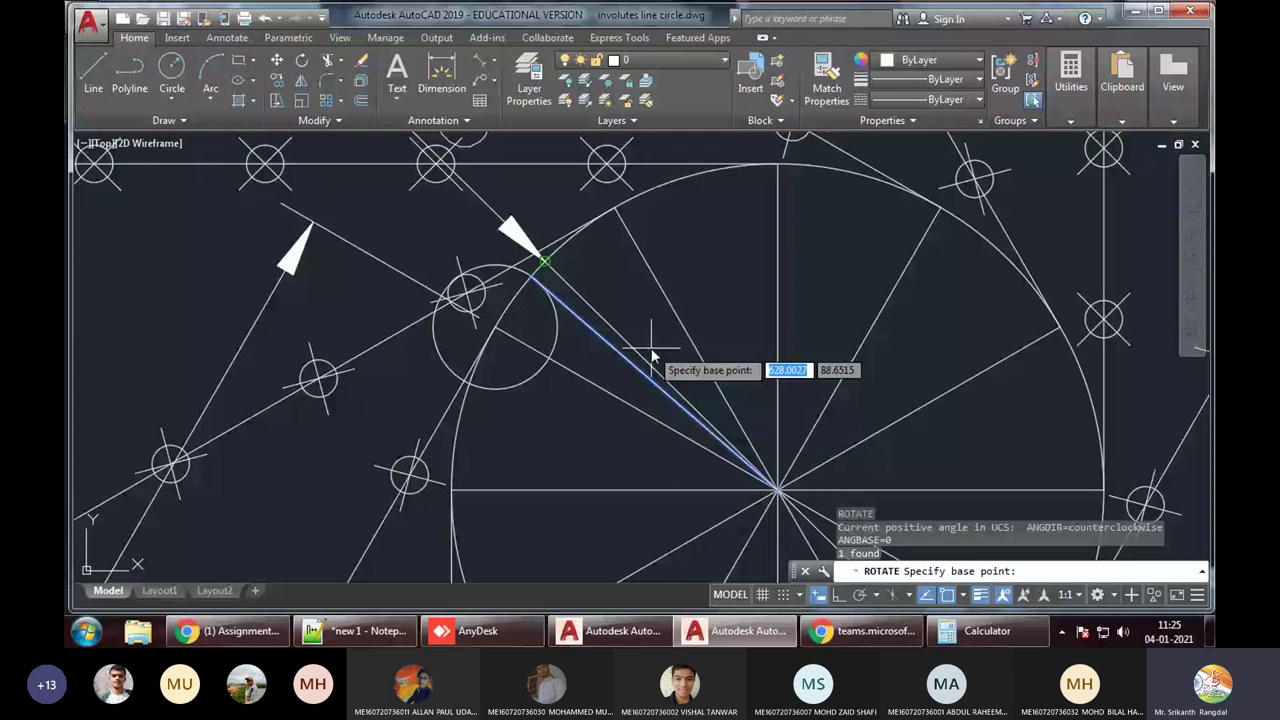
{"action": "left_click", "coordinate": [545, 265]}
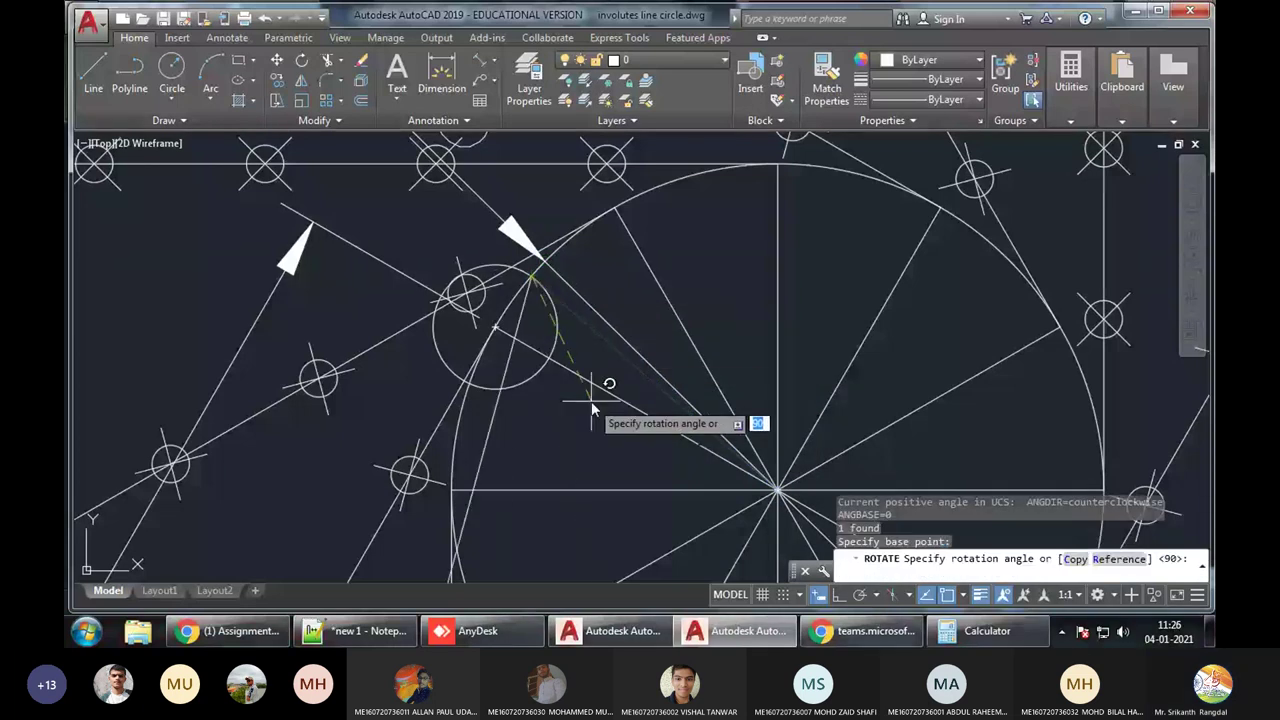
{"action": "type", "text": "-9"}
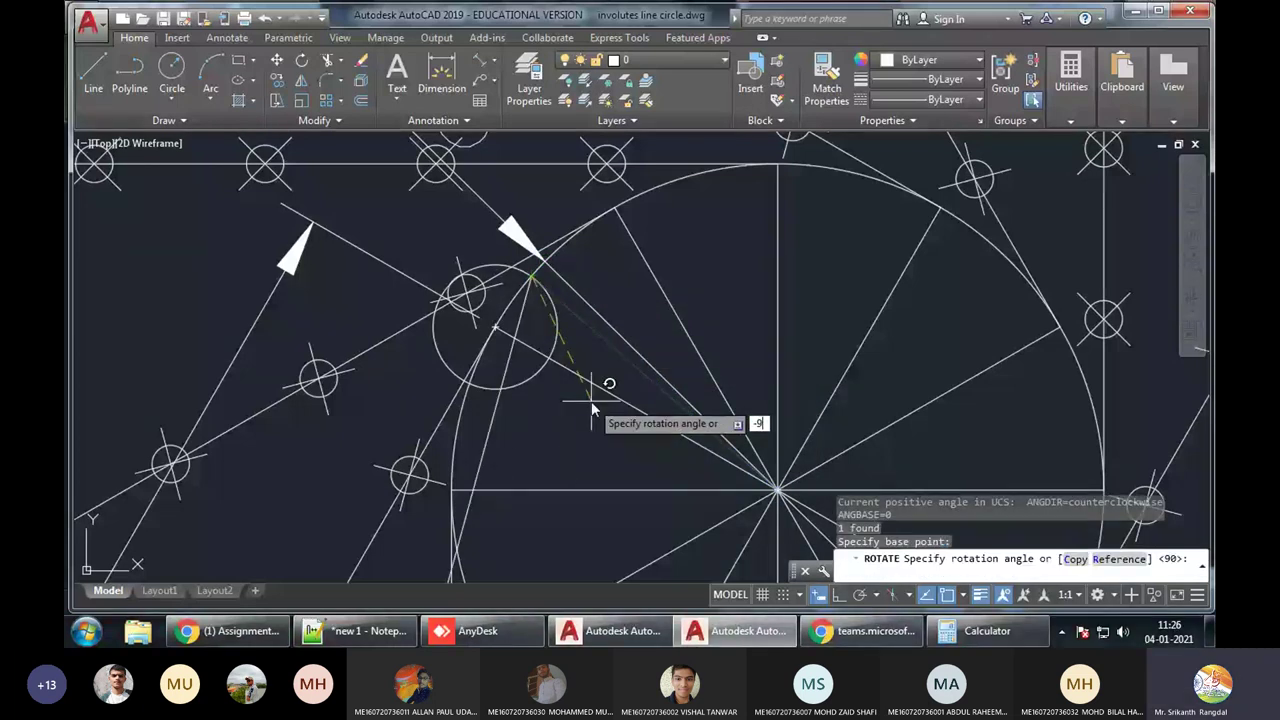
{"action": "type", "text": "0"}
{"action": "key", "text": "Return"}
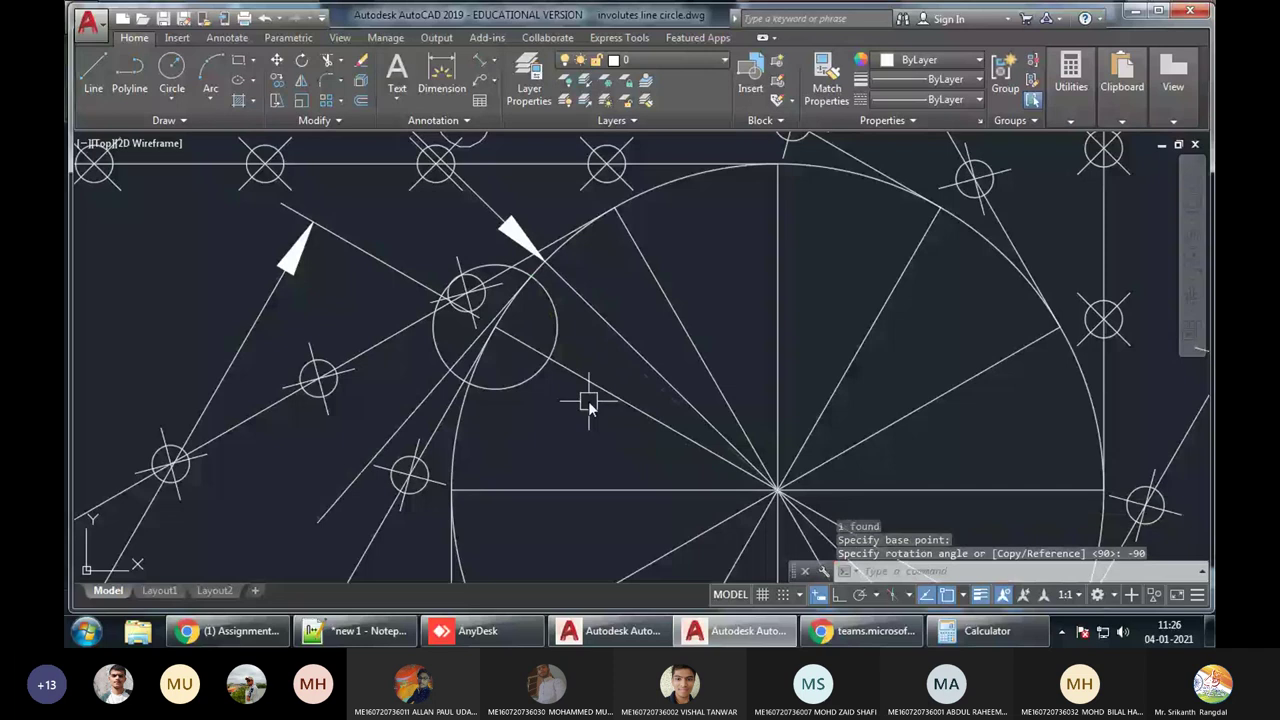
Lengthen the tangent line at the transferred point freehand until it extends past the end of the neighbouring 146,67 tangent
{"action": "left_click", "coordinate": [430, 397]}
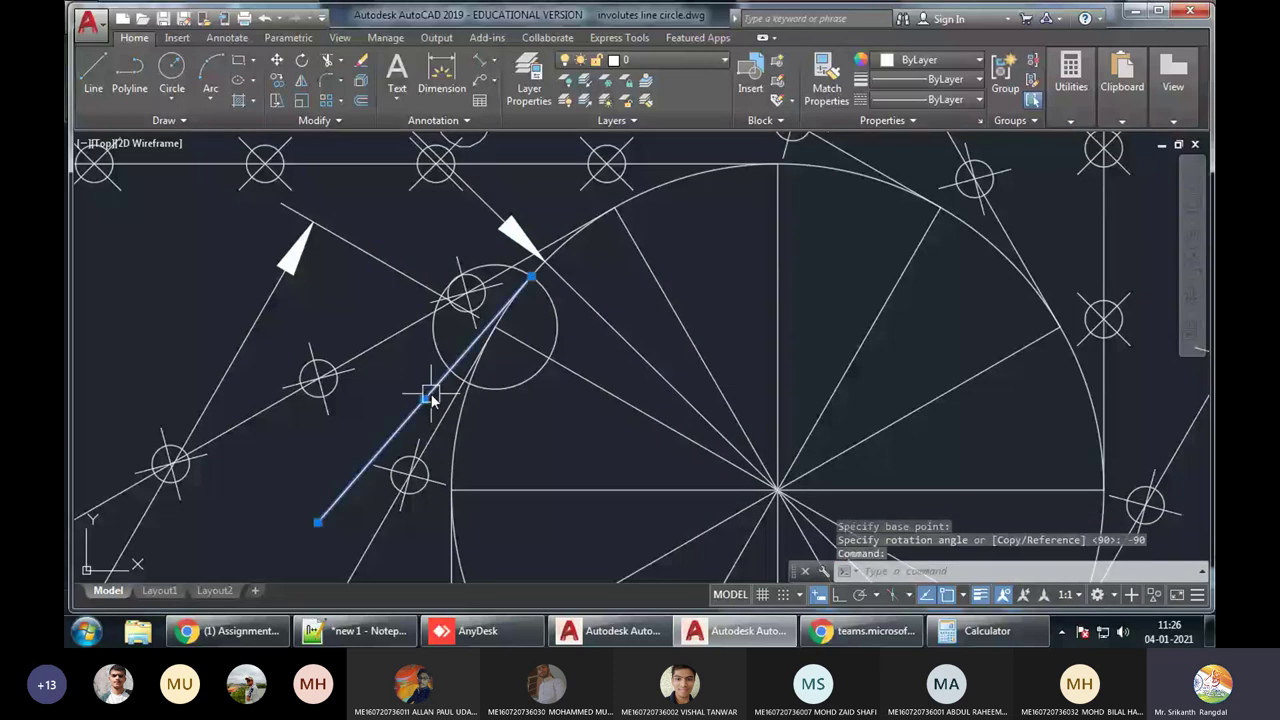
{"action": "scroll", "coordinate": [526, 440], "scroll_direction": "down", "scroll_amount": 4}
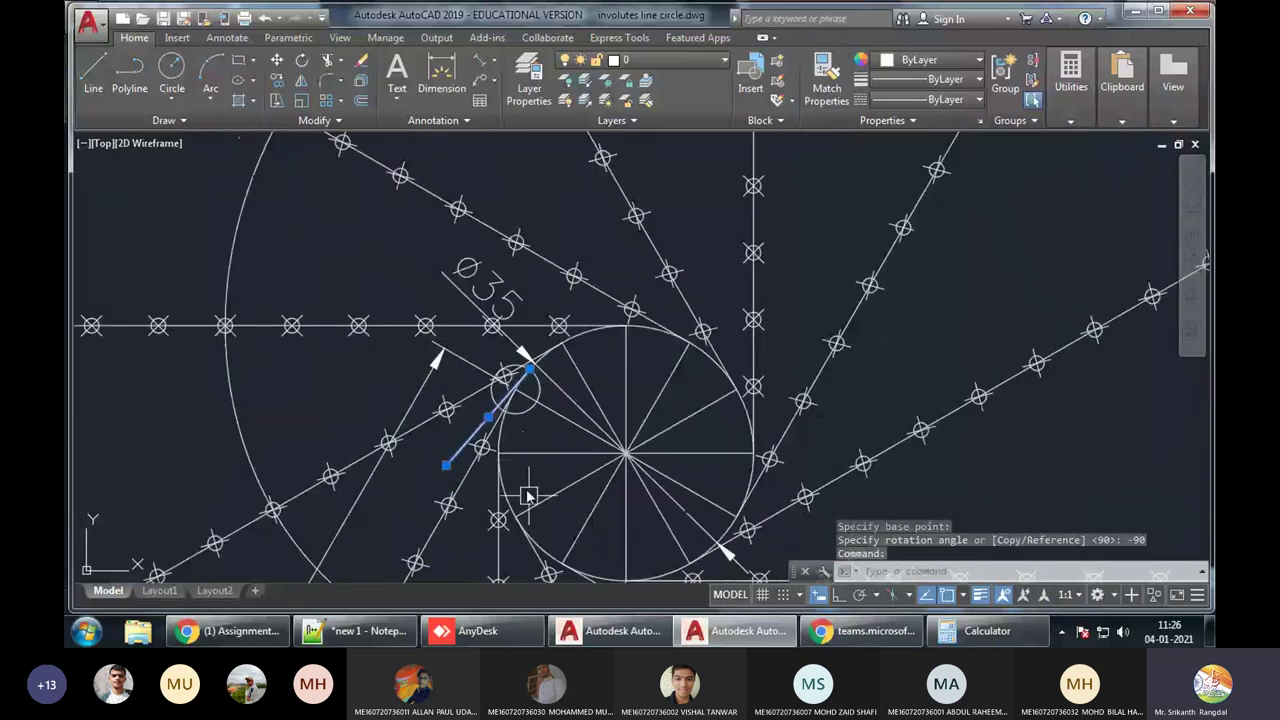
{"action": "middle_click_drag", "start_coordinate": [567, 462], "coordinate": [670, 325]}
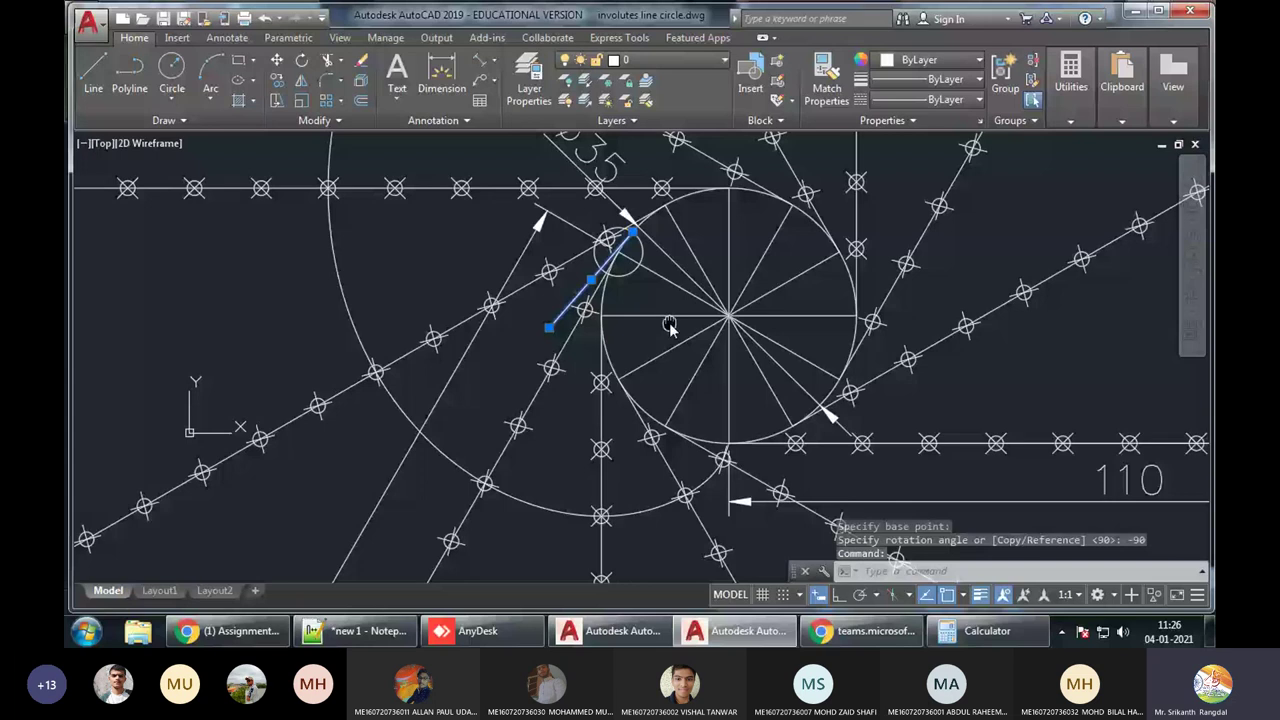
{"action": "scroll", "coordinate": [670, 325], "scroll_direction": "down", "scroll_amount": 2}
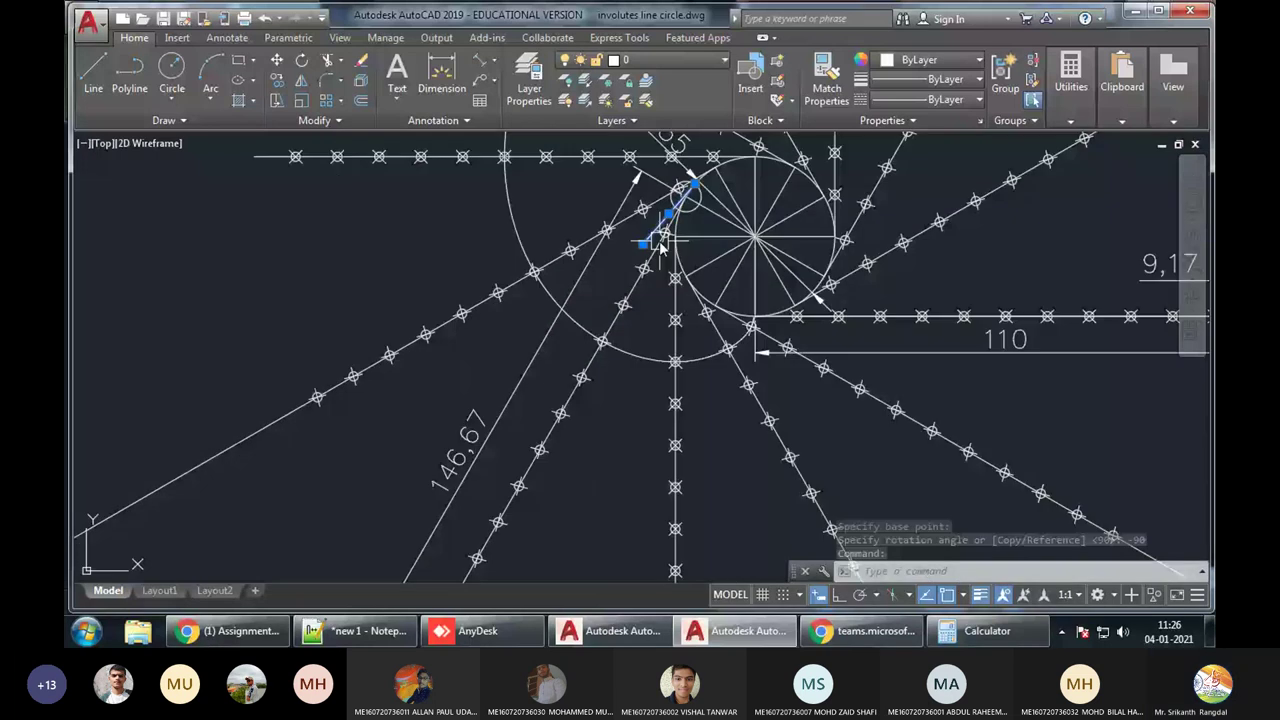
{"action": "left_click", "coordinate": [643, 245]}
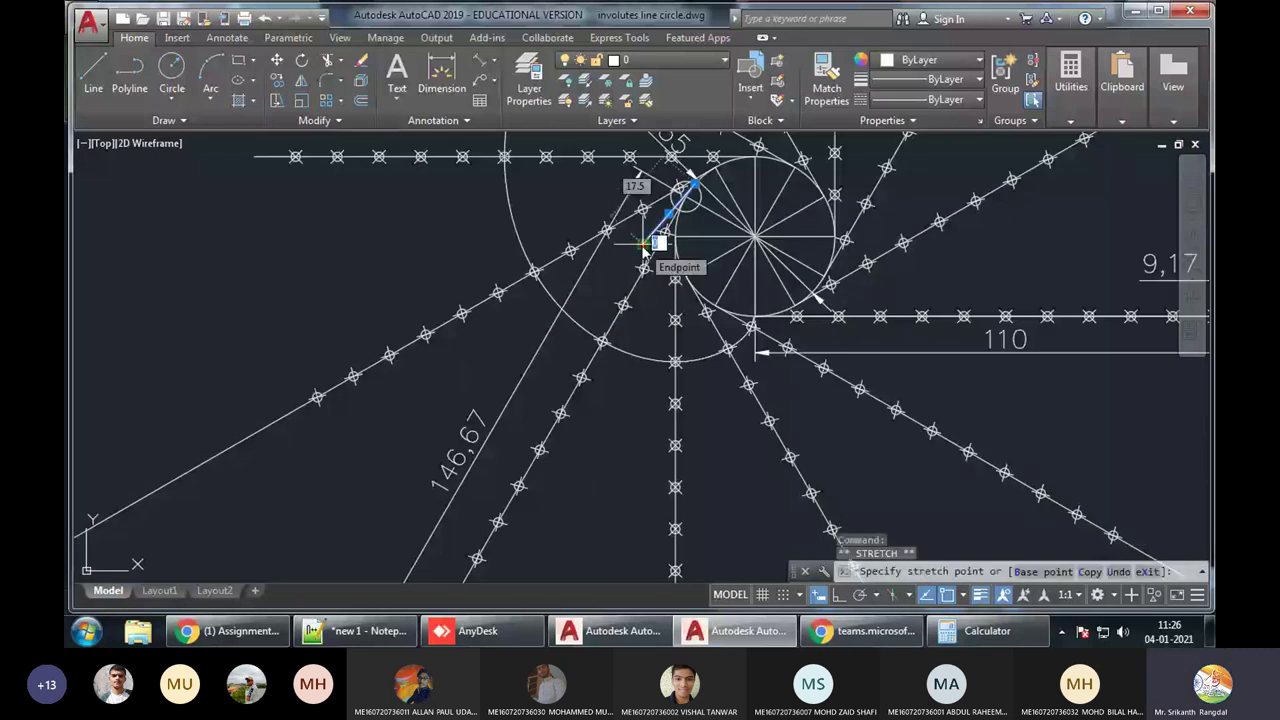
{"action": "key", "text": "Escape"}
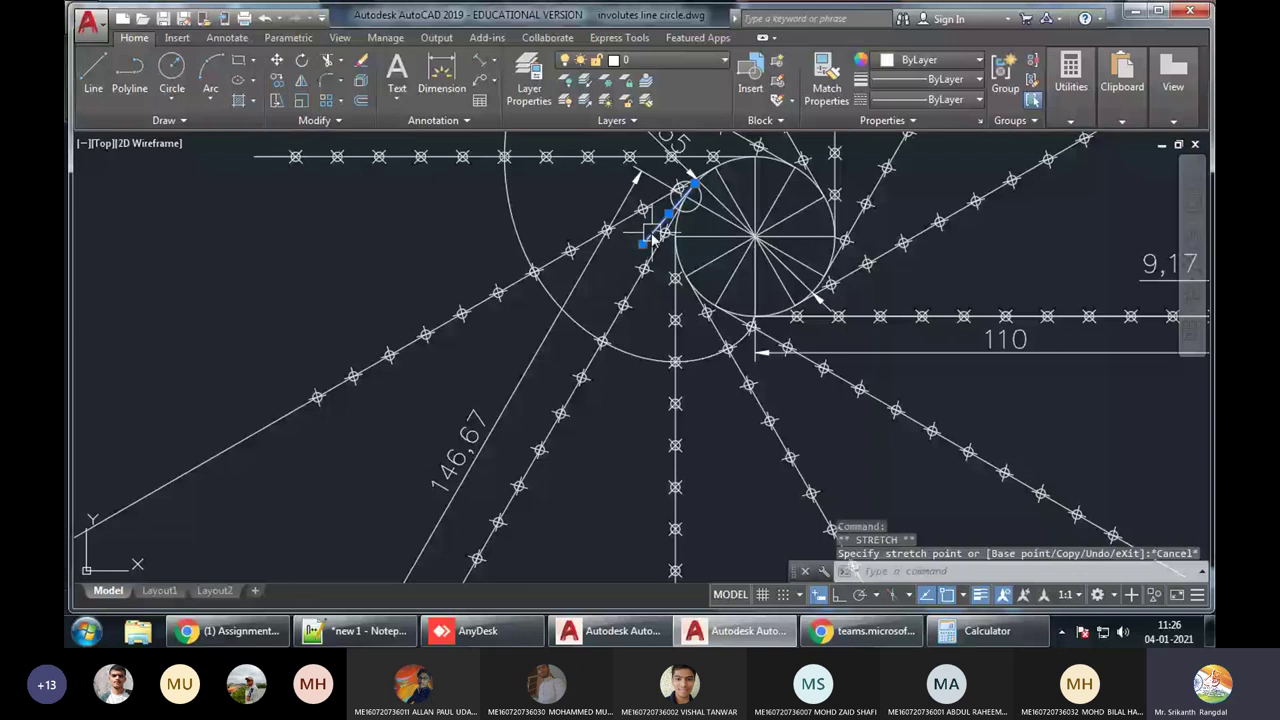
{"action": "mouse_move", "coordinate": [646, 246]}
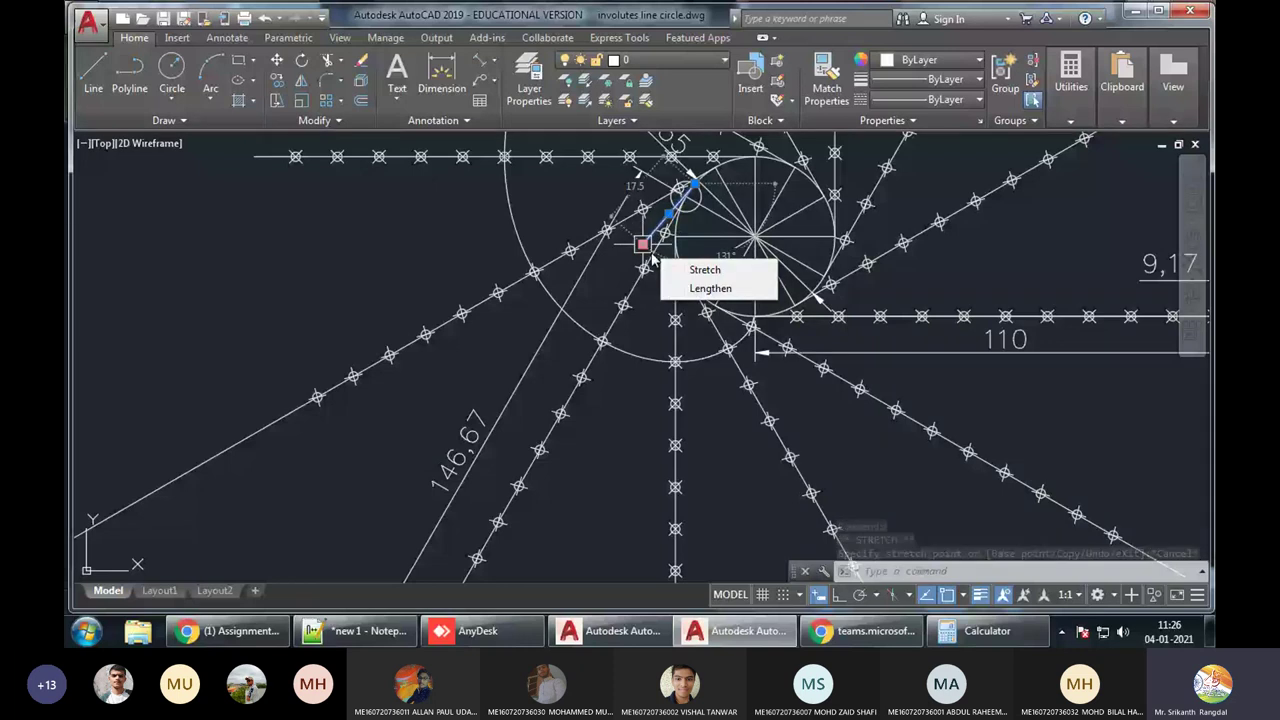
{"action": "left_click", "coordinate": [711, 289]}
{"action": "scroll", "coordinate": [712, 292], "scroll_direction": "down", "scroll_amount": 4}
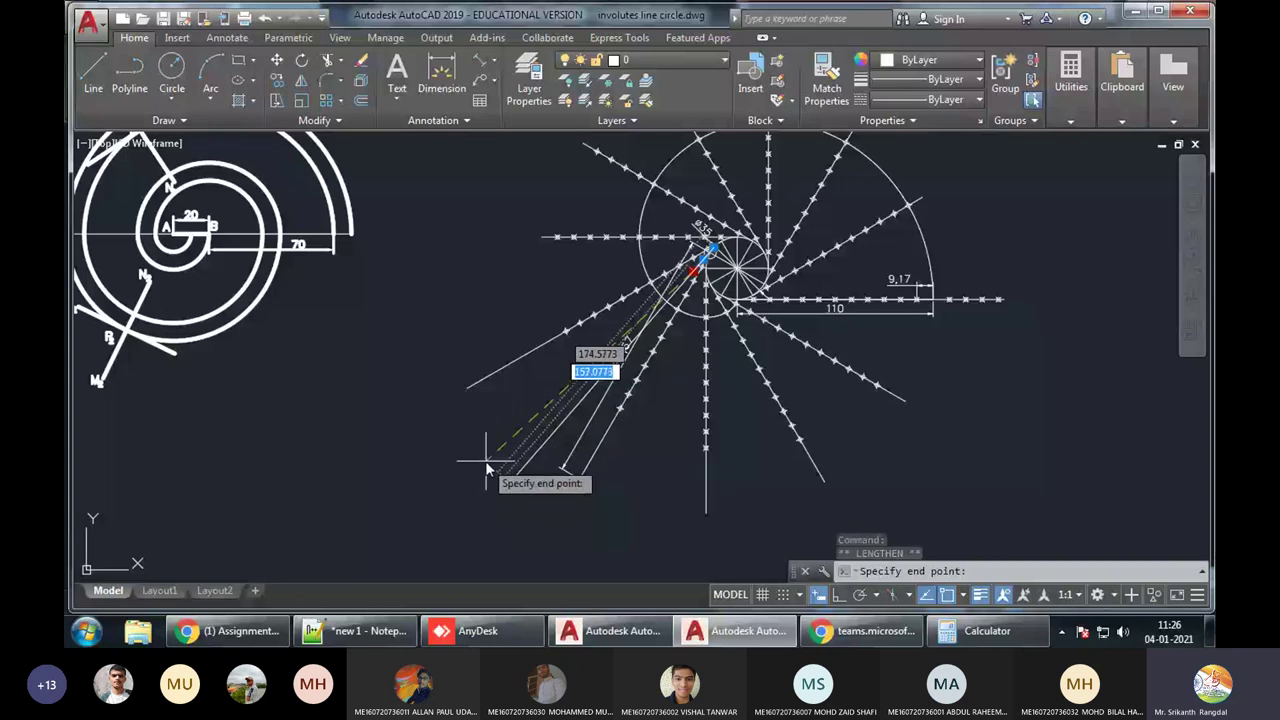
{"action": "left_click", "coordinate": [489, 503]}
{"action": "type", "text": "ro"}
{"action": "key", "text": "Return"}
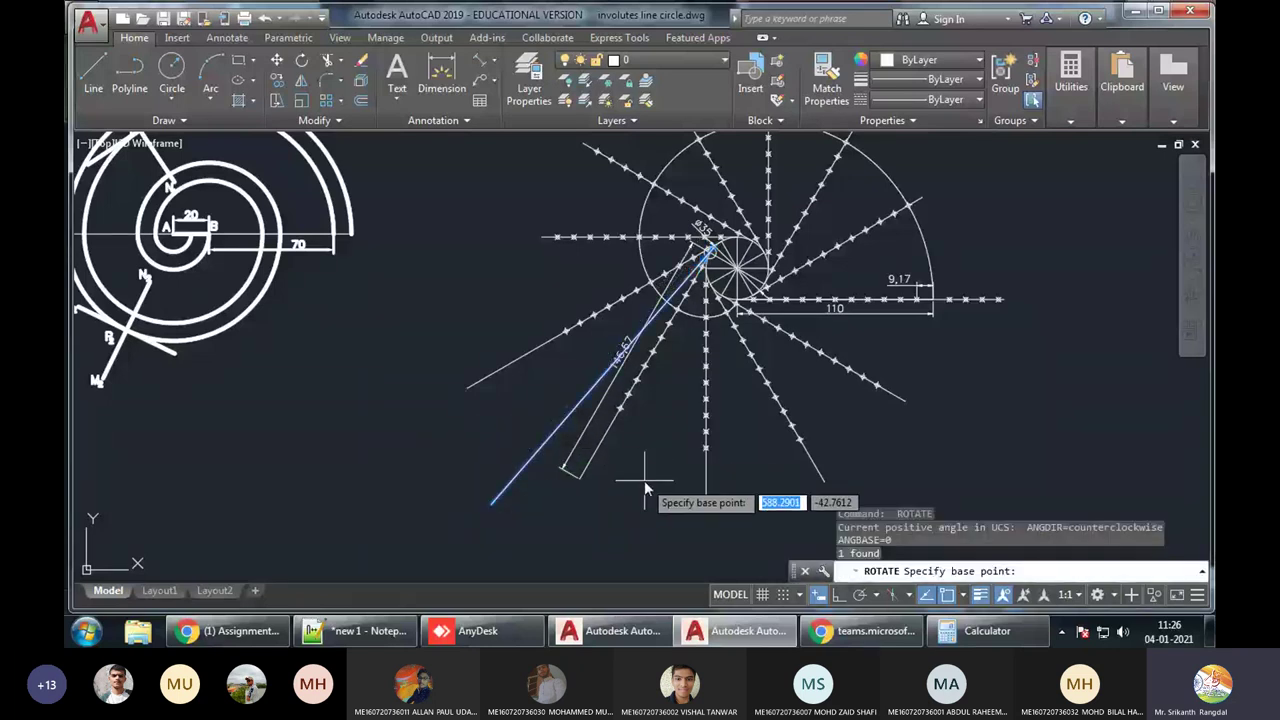
{"action": "key", "text": "Escape"}
{"action": "key", "text": "Escape"}
Erase the small transfer circle beside the tangent point on the 35 mm circle
{"action": "scroll", "coordinate": [732, 237], "scroll_direction": "up", "scroll_amount": 7}
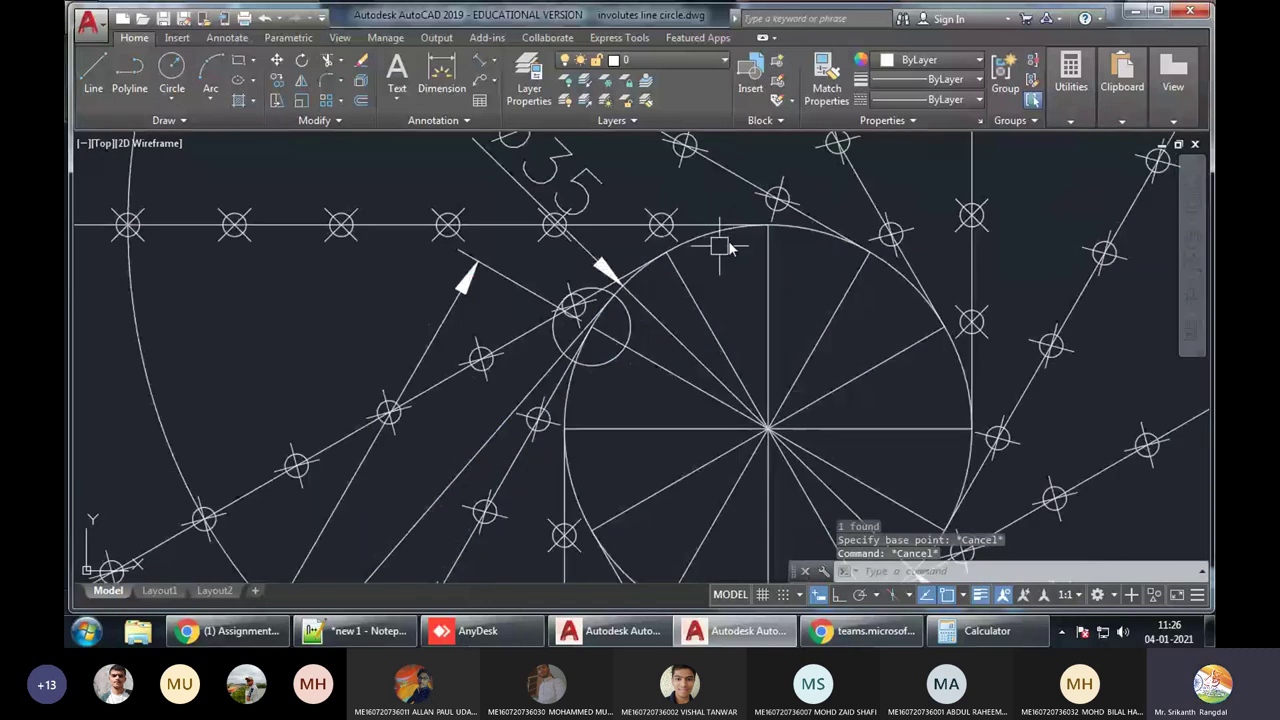
{"action": "left_click", "coordinate": [621, 319]}
{"action": "type", "text": "e"}
{"action": "key", "text": "Return"}
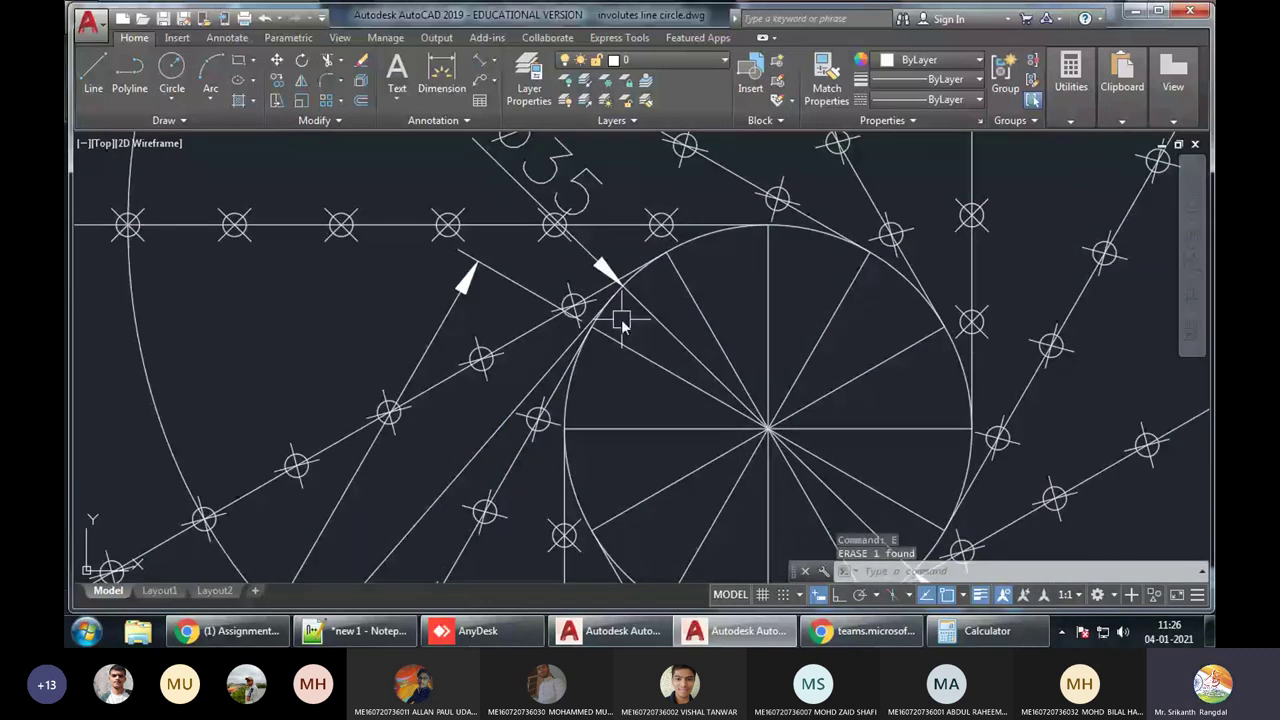
{"action": "scroll", "coordinate": [621, 319], "scroll_direction": "down", "scroll_amount": 5}
{"action": "left_click", "coordinate": [597, 360]}
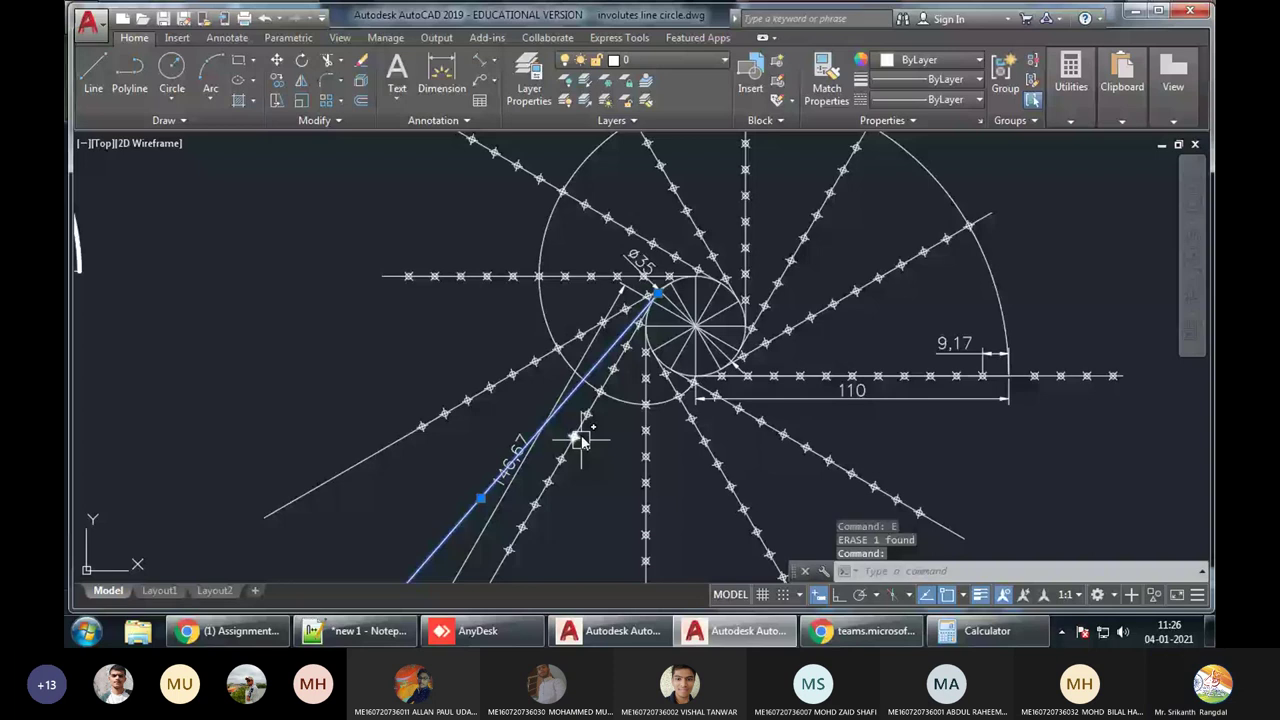
{"action": "middle_click_drag", "start_coordinate": [581, 440], "coordinate": [669, 225]}
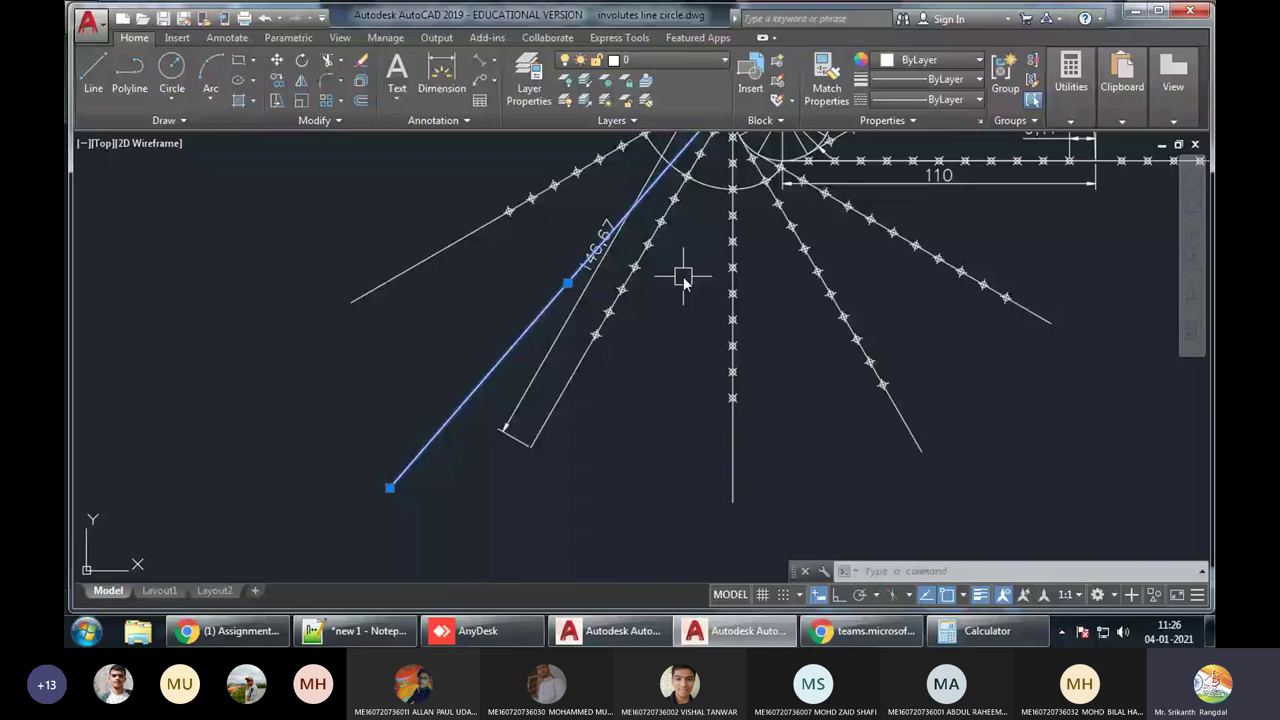
{"action": "key", "text": "Escape"}
{"action": "key", "text": "Escape"}
Draw a circle of radius 150 centred on the final tangent's start point on the 35 mm circle
{"action": "middle_click_drag", "start_coordinate": [683, 276], "coordinate": [634, 444]}
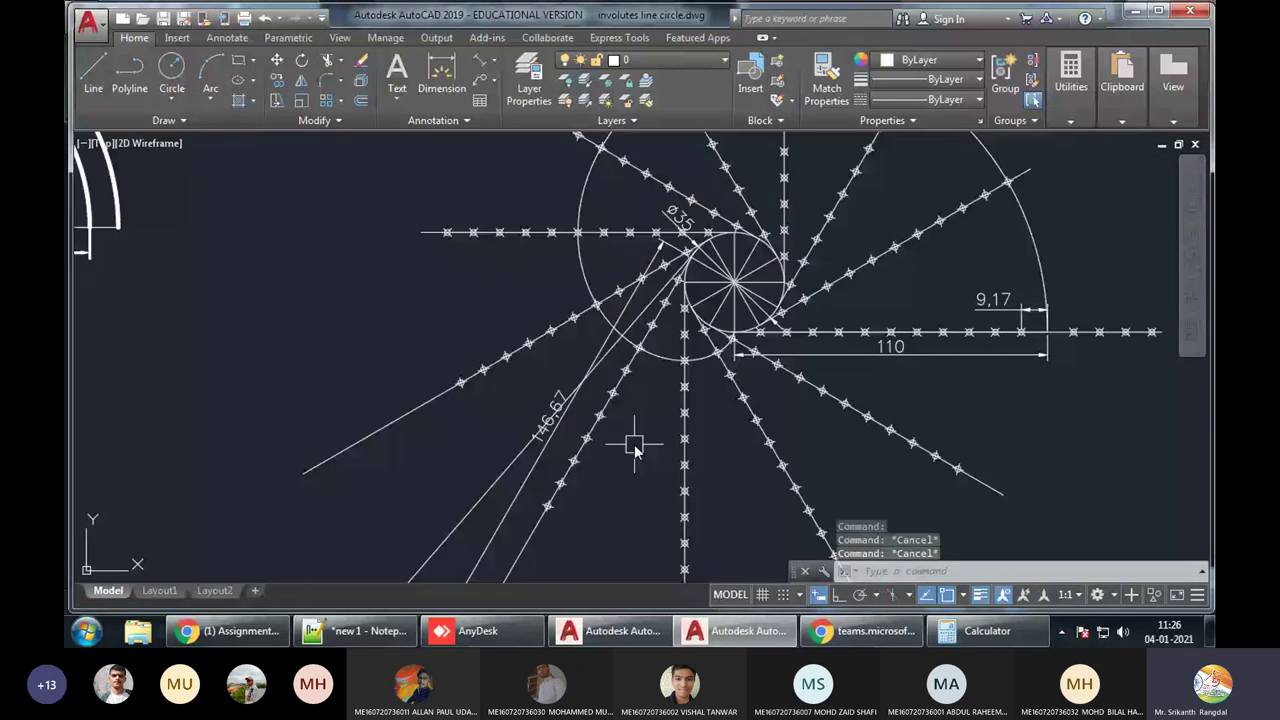
{"action": "scroll", "coordinate": [634, 444], "scroll_direction": "up", "scroll_amount": 6}
{"action": "key", "text": "c"}
{"action": "key", "text": "Return"}
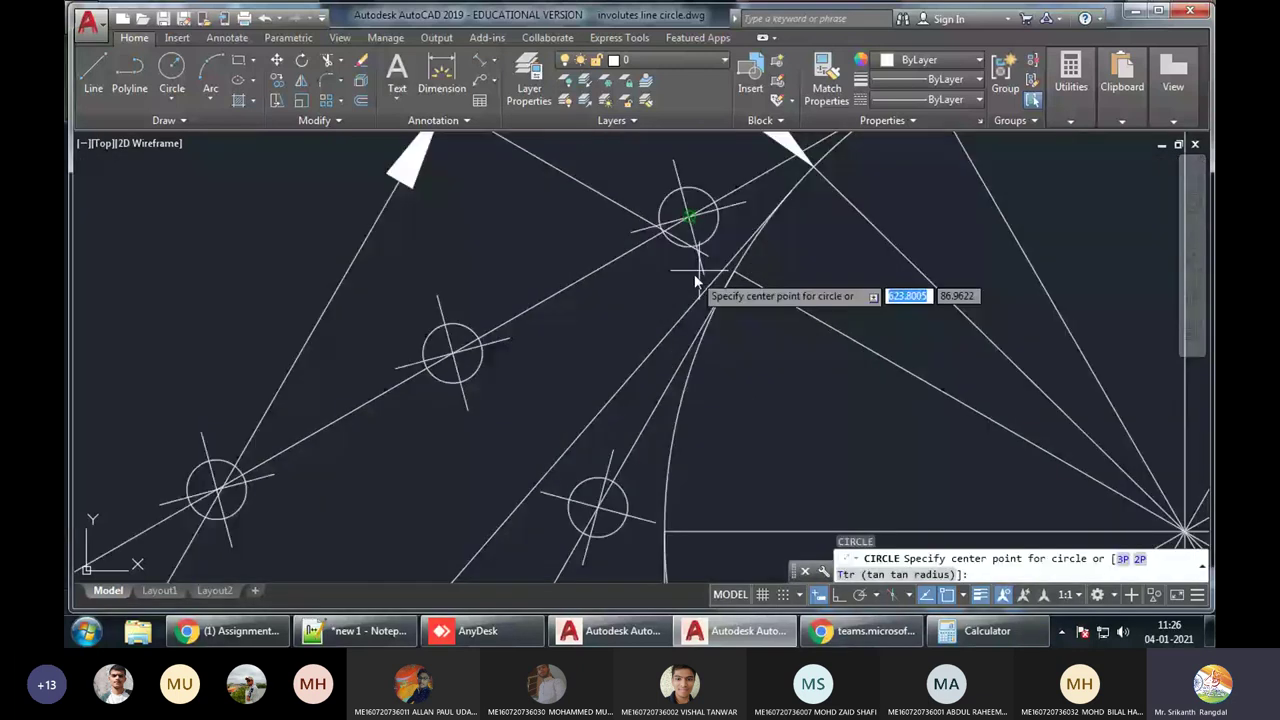
{"action": "scroll", "coordinate": [760, 230], "scroll_direction": "down", "scroll_amount": 2}
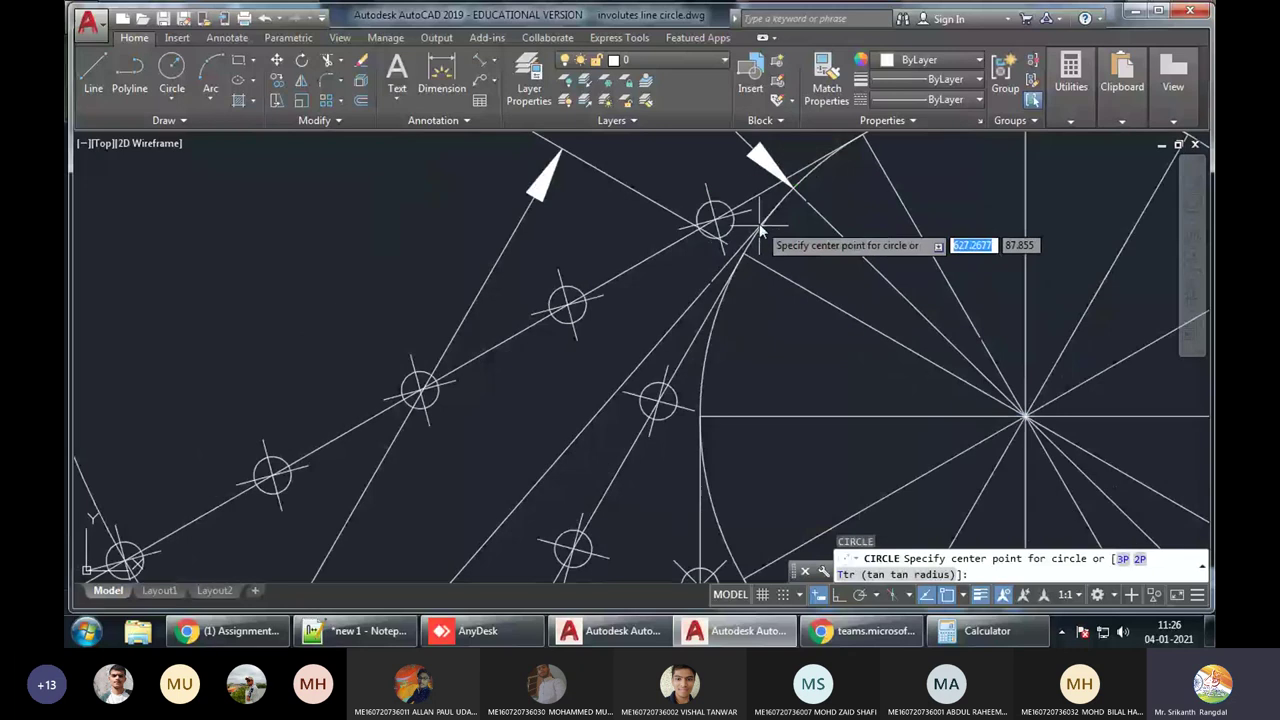
{"action": "scroll", "coordinate": [760, 230], "scroll_direction": "up", "scroll_amount": 2}
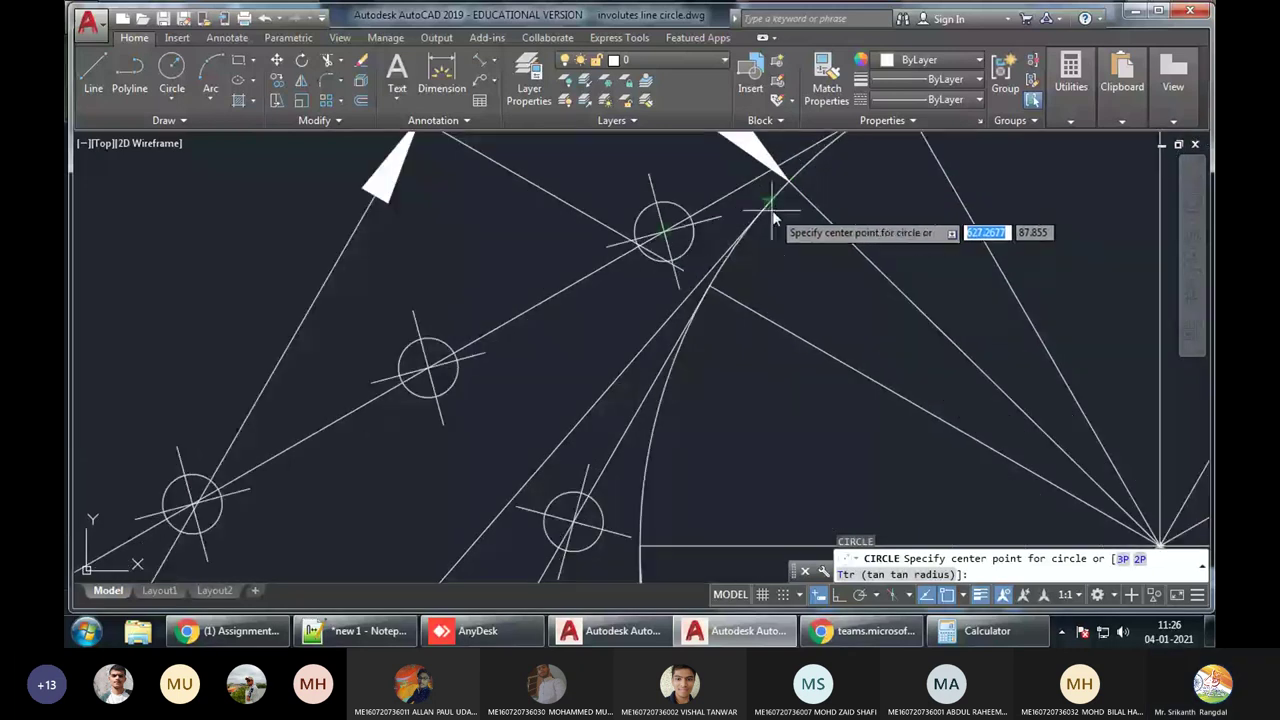
{"action": "left_click", "coordinate": [706, 226]}
{"action": "scroll", "coordinate": [710, 224], "scroll_direction": "down", "scroll_amount": 3}
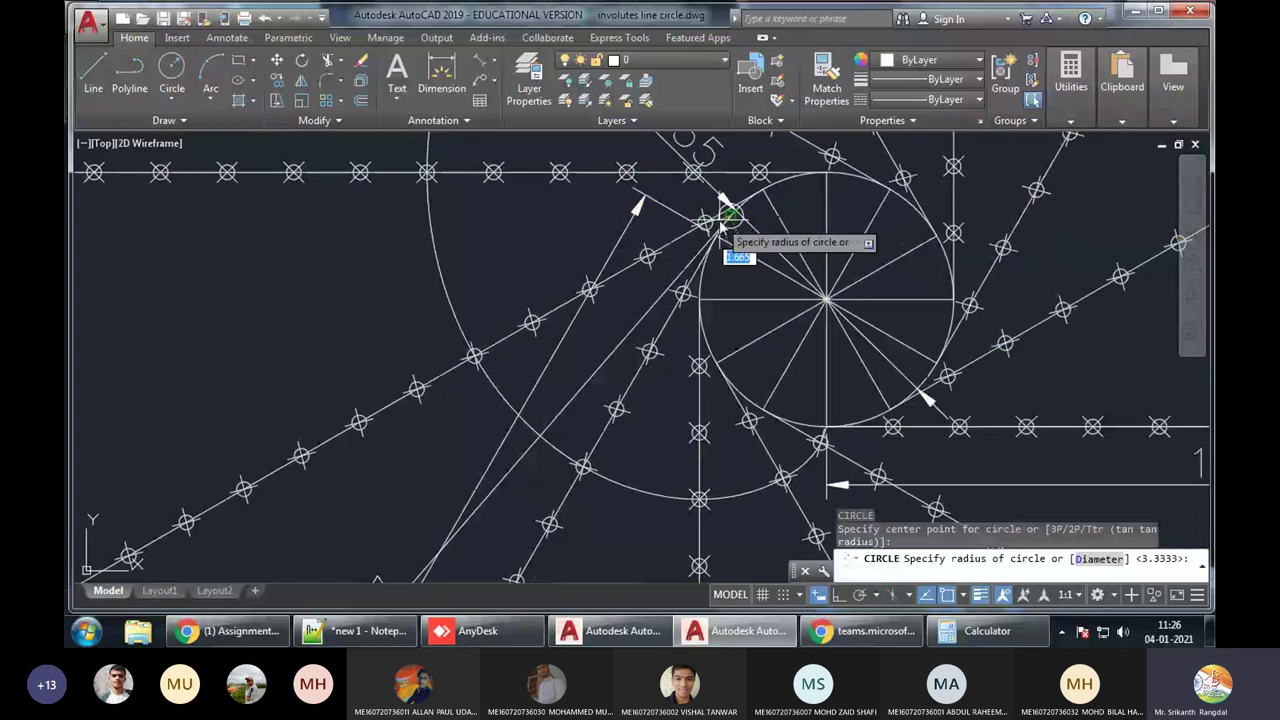
{"action": "middle_click_drag", "start_coordinate": [556, 435], "coordinate": [568, 330]}
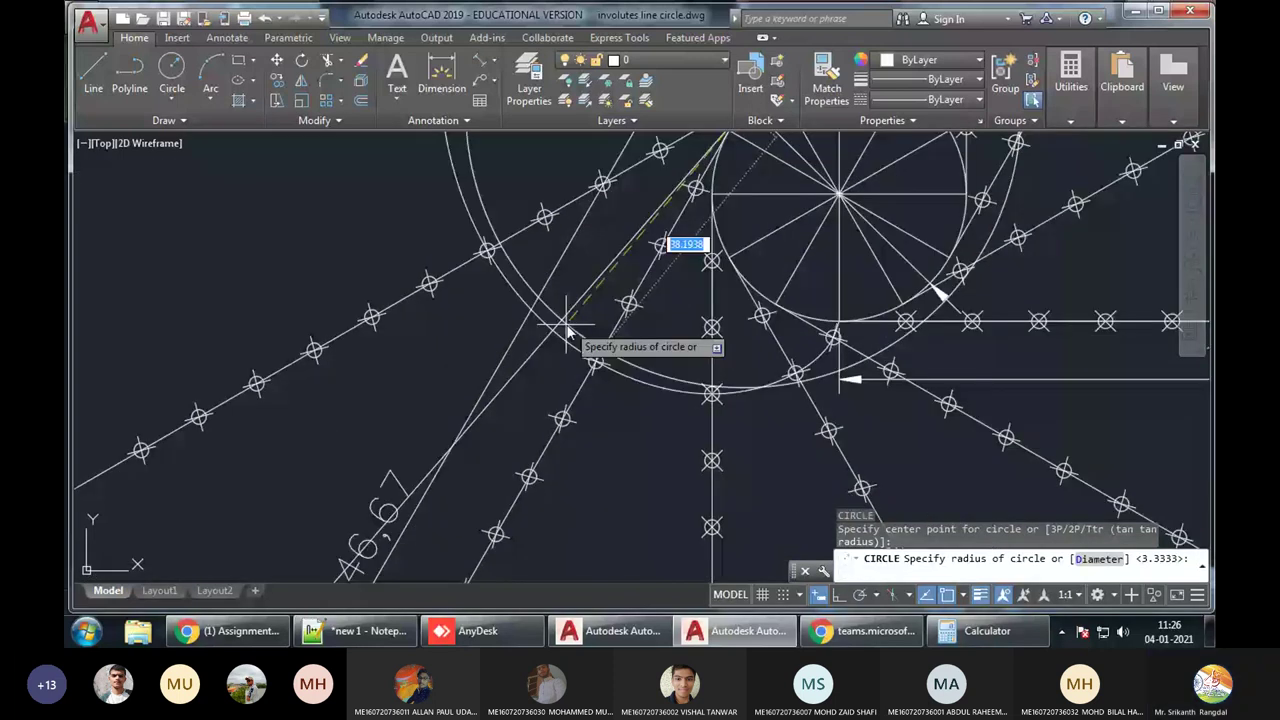
{"action": "scroll", "coordinate": [567, 333], "scroll_direction": "down", "scroll_amount": 3}
{"action": "type", "text": "15"}
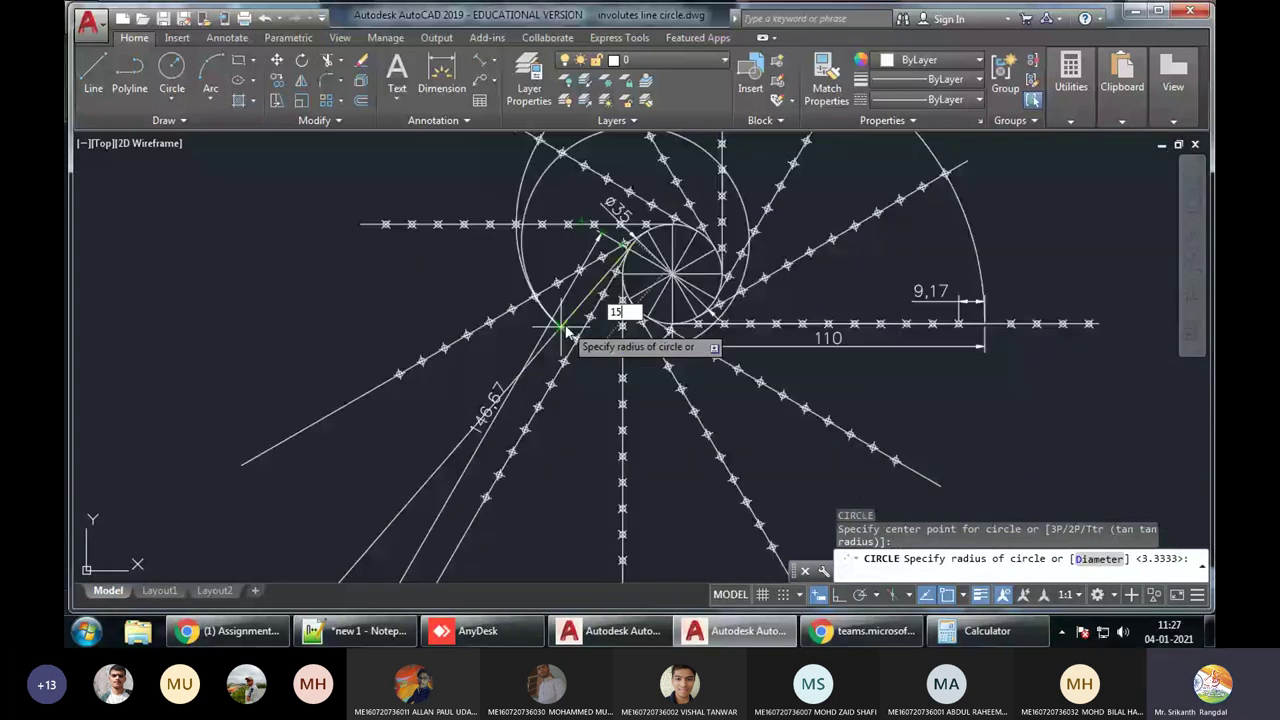
{"action": "type", "text": "0"}
{"action": "key", "text": "Return"}
Trim the final tangent line where it crosses the 150 radius circle and erase that circle
{"action": "scroll", "coordinate": [545, 336], "scroll_direction": "down", "scroll_amount": 2}
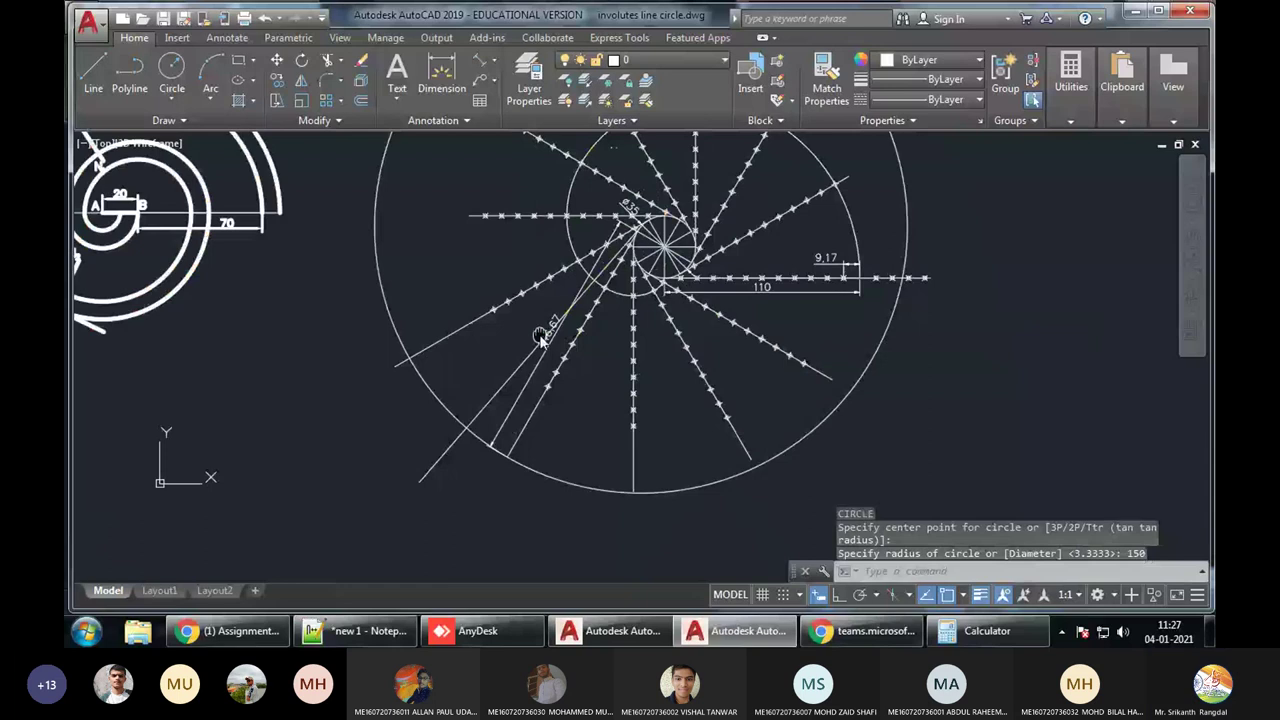
{"action": "middle_click_drag", "start_coordinate": [540, 336], "coordinate": [569, 296]}
{"action": "type", "text": "tr"}
{"action": "key", "text": "Return"}
{"action": "key", "text": "Return"}
{"action": "key", "text": "Escape"}
{"action": "left_click", "coordinate": [499, 381]}
{"action": "type", "text": "e"}
{"action": "key", "text": "Return"}
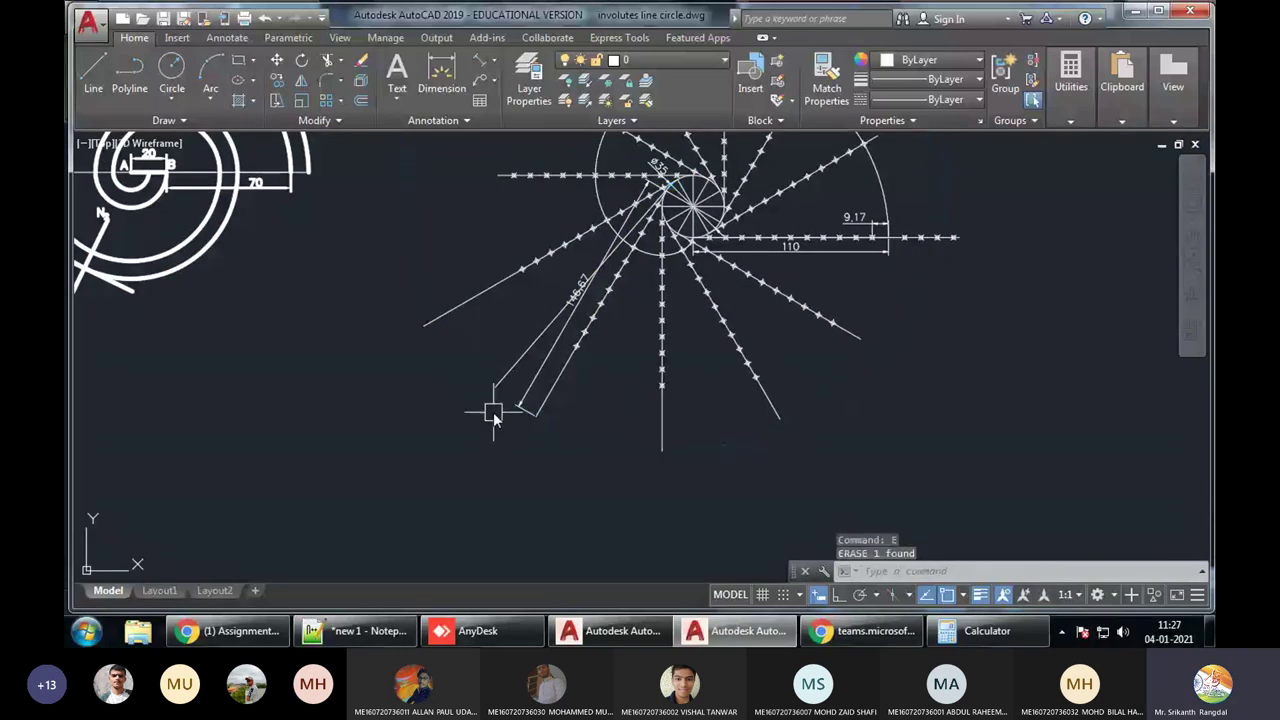
{"action": "left_click", "coordinate": [503, 369]}
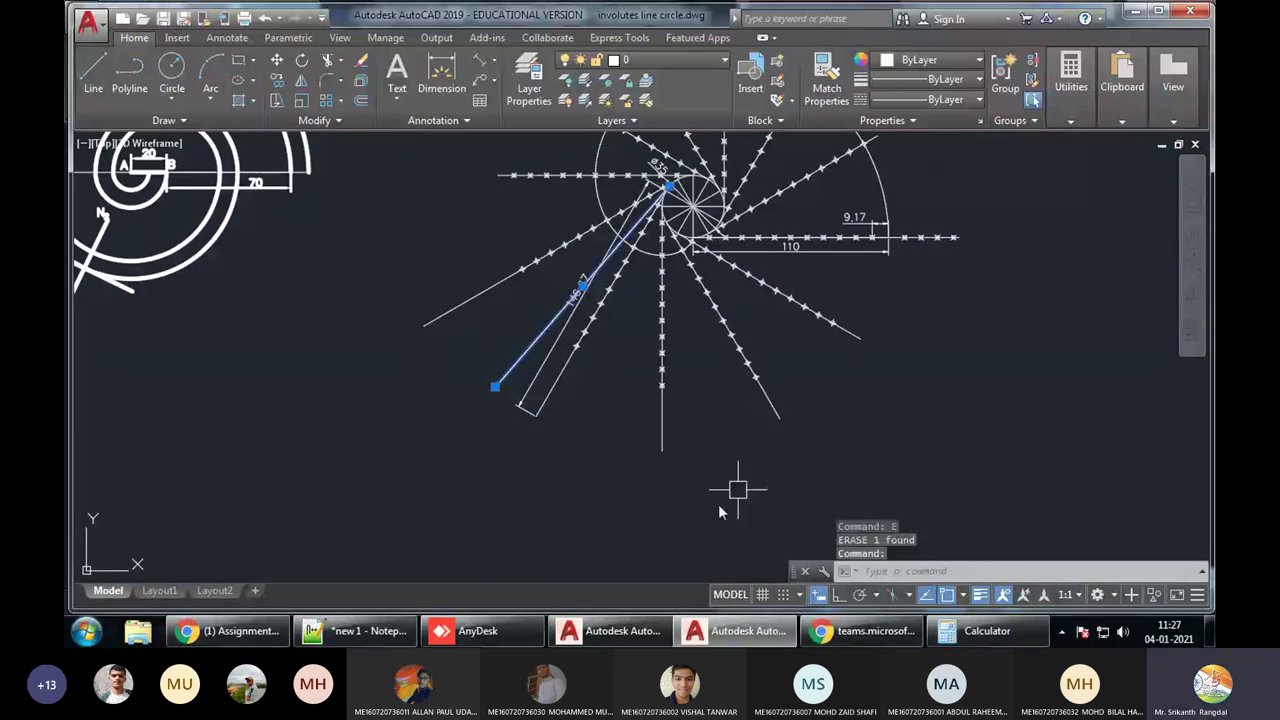
{"action": "key", "text": "Escape"}
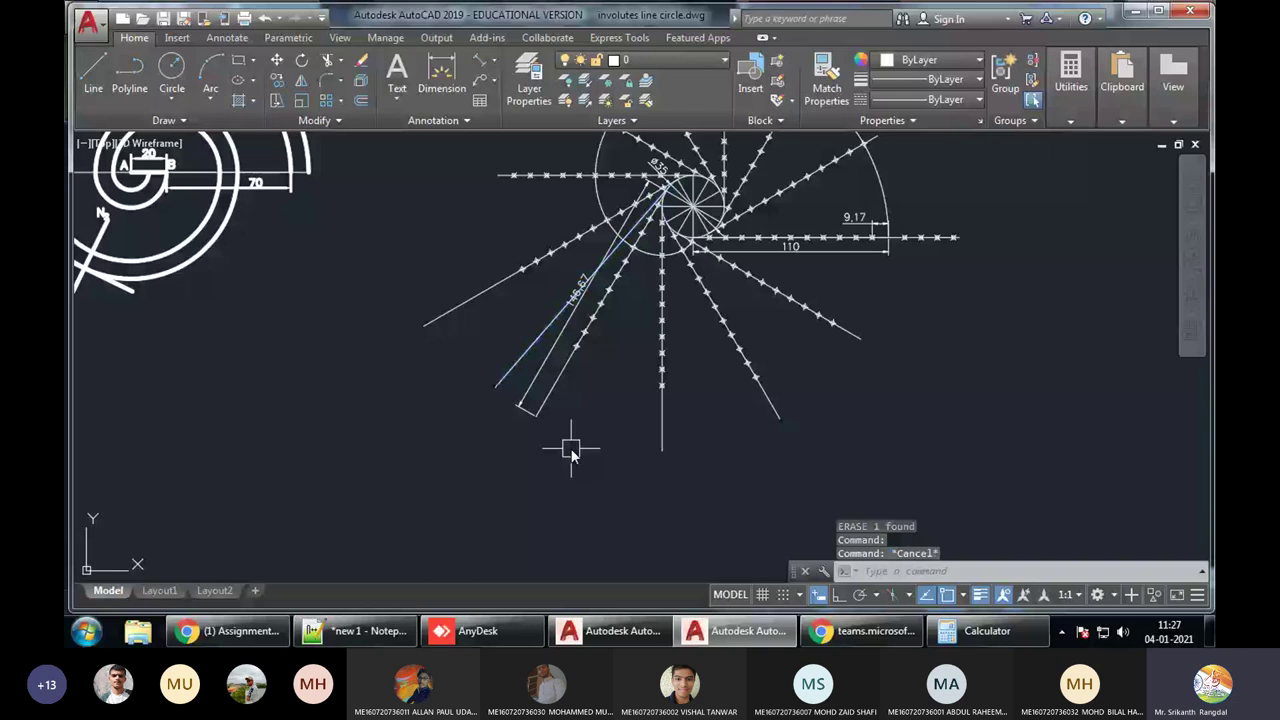
{"action": "key", "text": "Escape"}
Draw a spline from the outer end of the 110 dimension through the lower tangents' outer ends to the final tangent, and set its end tangency
{"action": "type", "text": "SPL"}
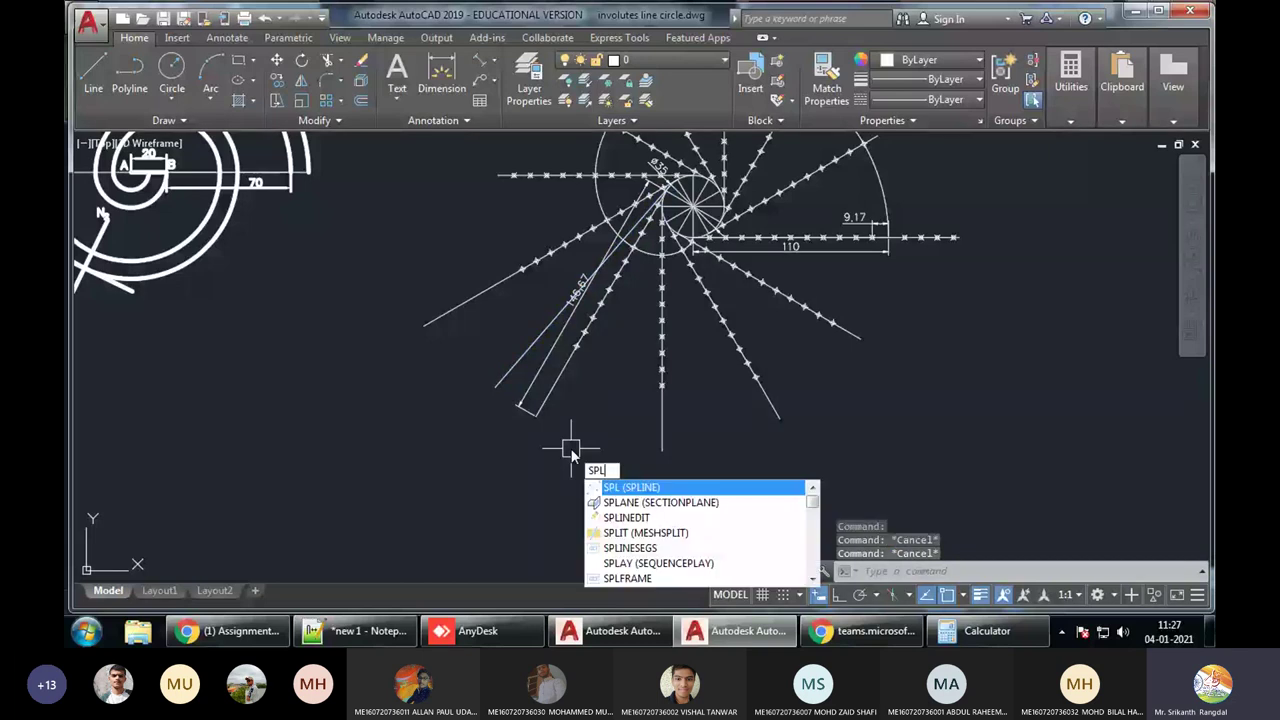
{"action": "key", "text": "Return"}
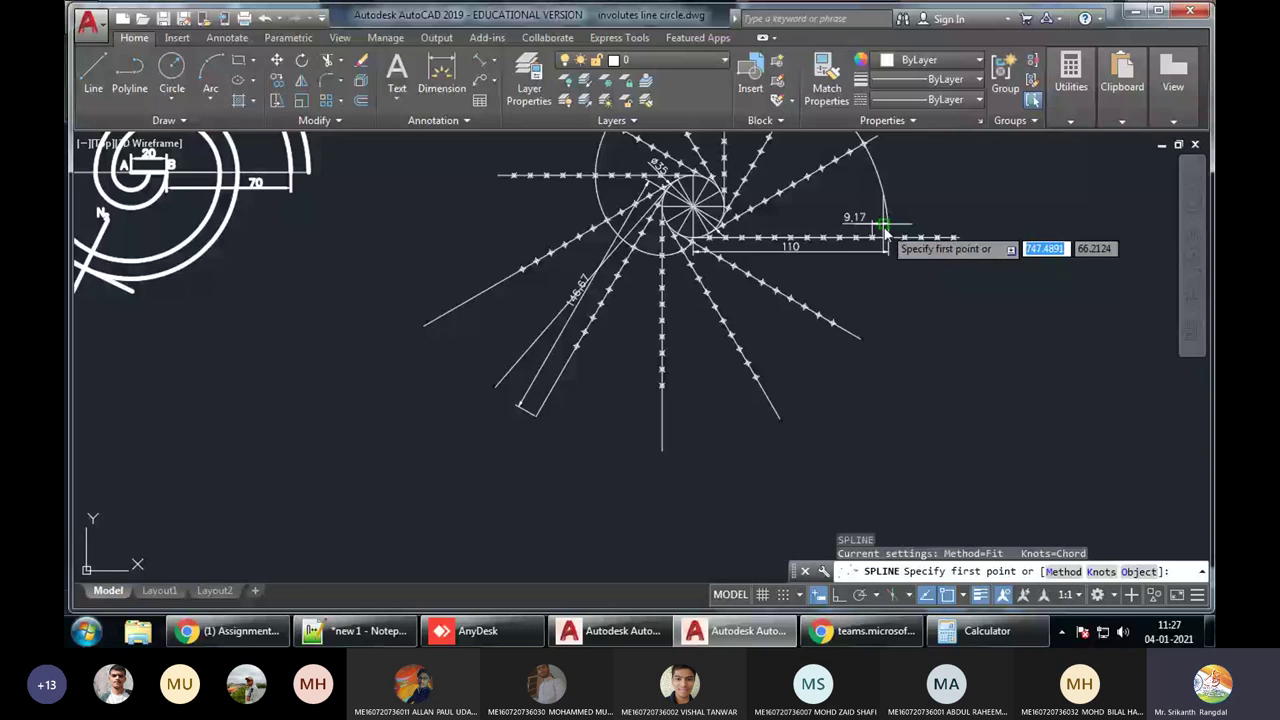
{"action": "left_click", "coordinate": [885, 229]}
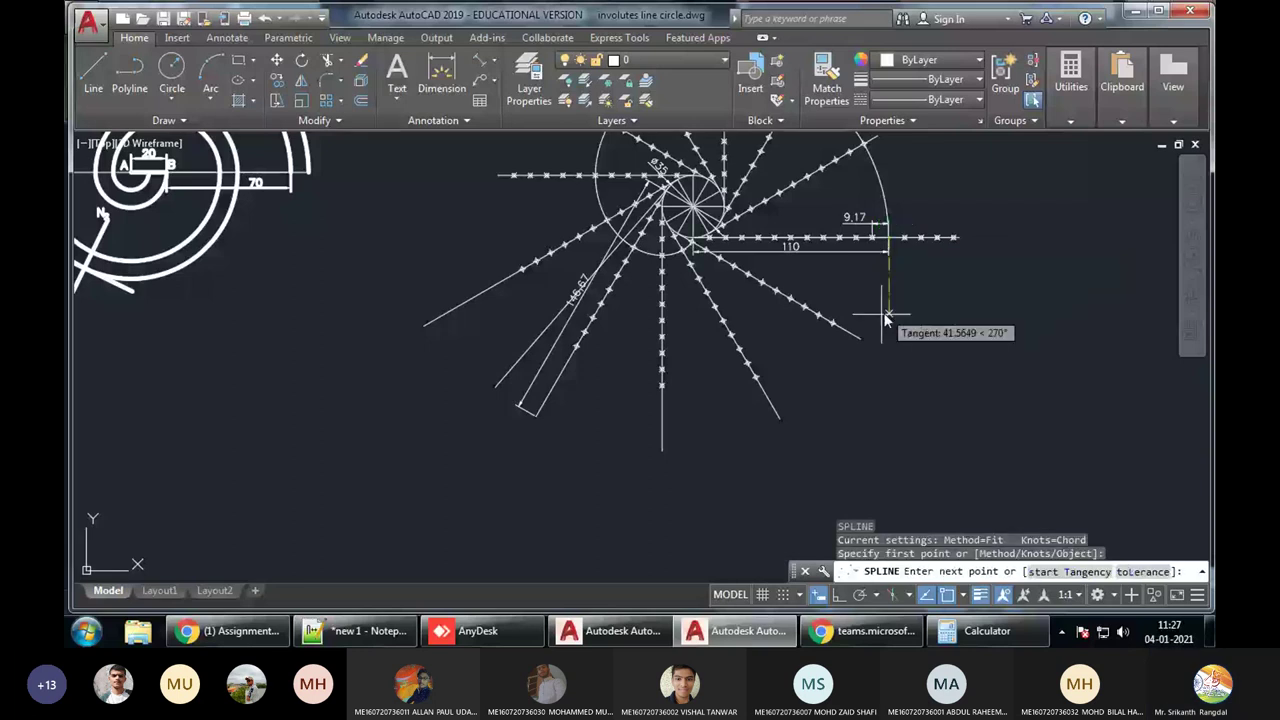
{"action": "left_click", "coordinate": [884, 318]}
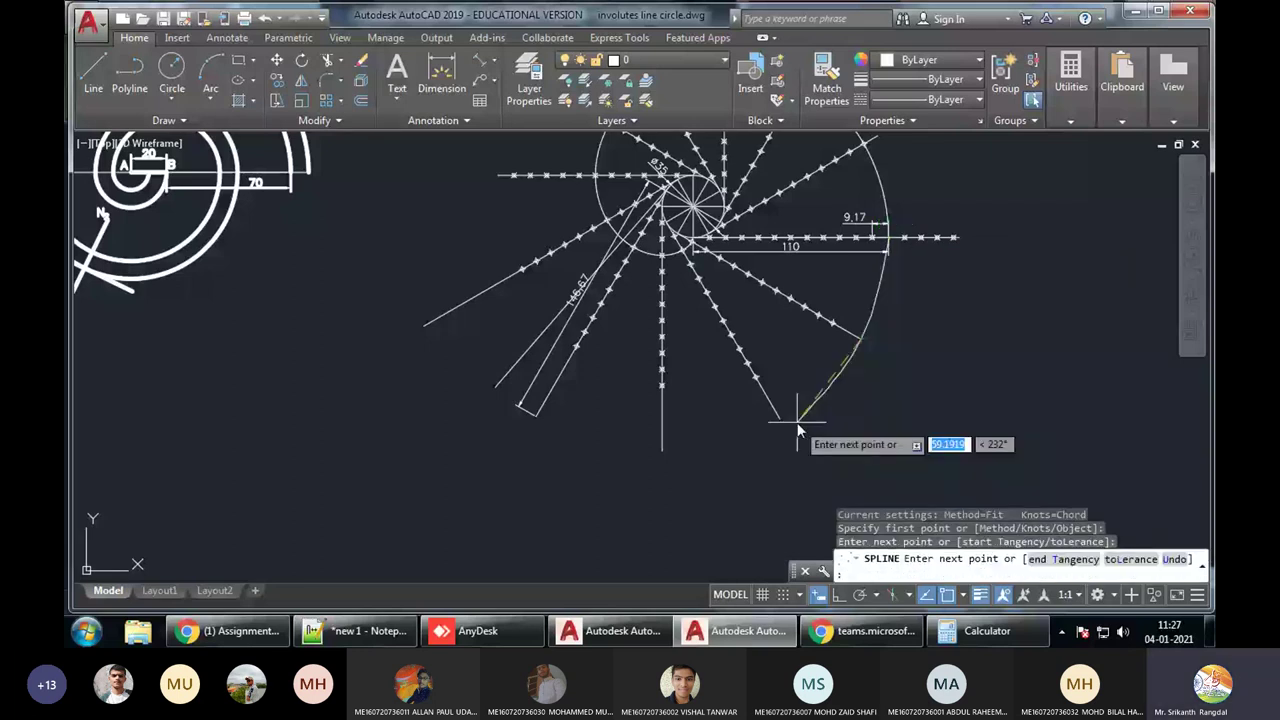
{"action": "left_click", "coordinate": [781, 418]}
{"action": "left_click", "coordinate": [662, 452]}
{"action": "left_click", "coordinate": [520, 405]}
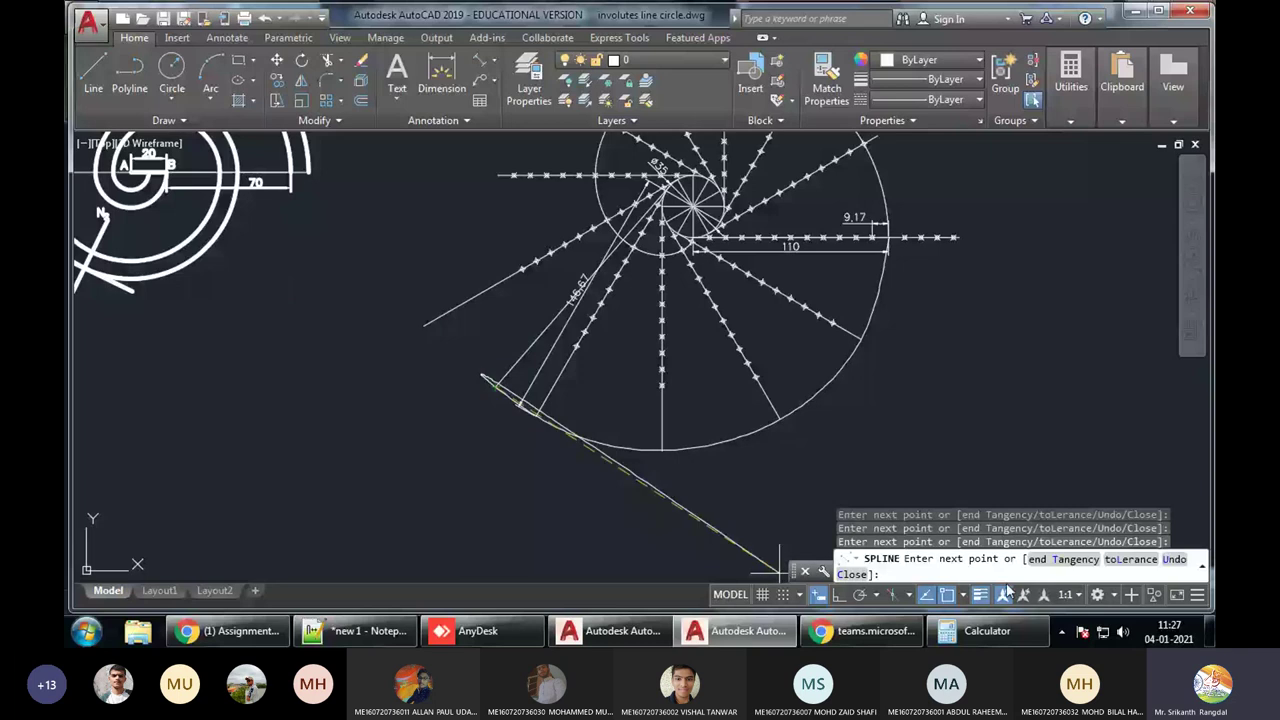
{"action": "left_click", "coordinate": [1064, 559]}
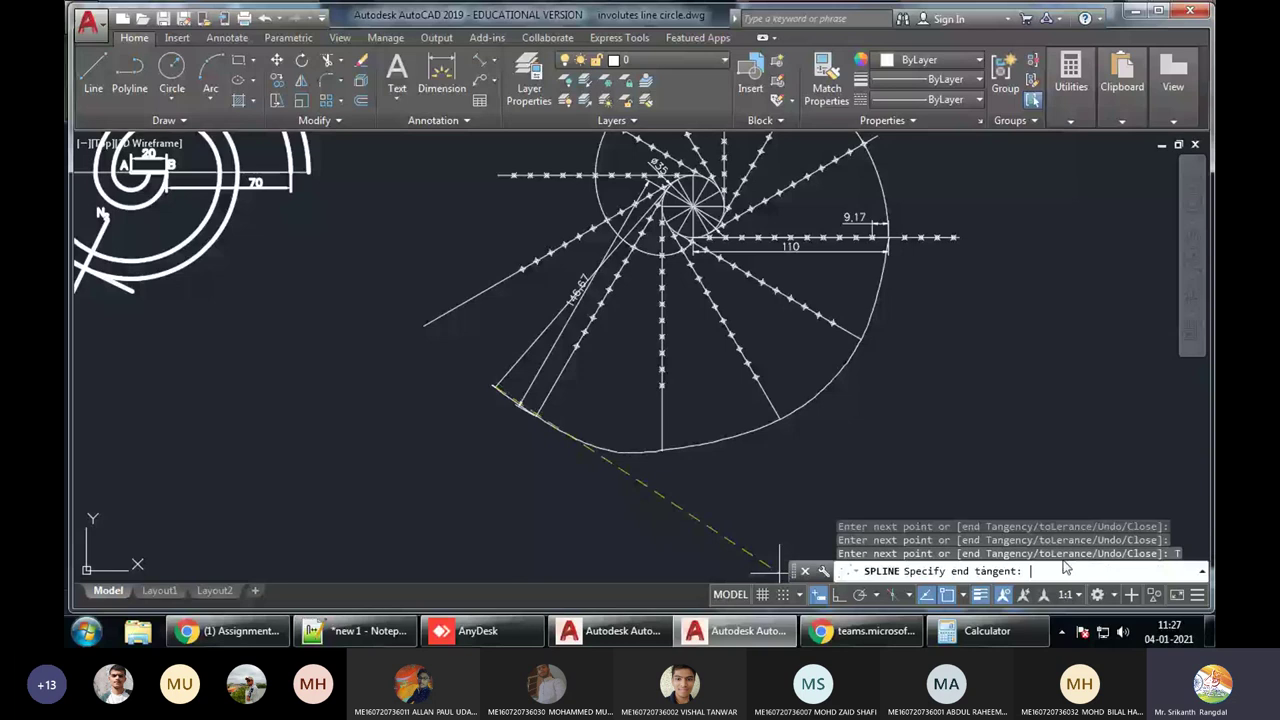
{"action": "left_click", "coordinate": [356, 263]}
Set the lower spline's tangent direction to vertical at the fit point on the 110 dimension's outer end, with Ortho on
{"action": "left_click", "coordinate": [877, 300]}
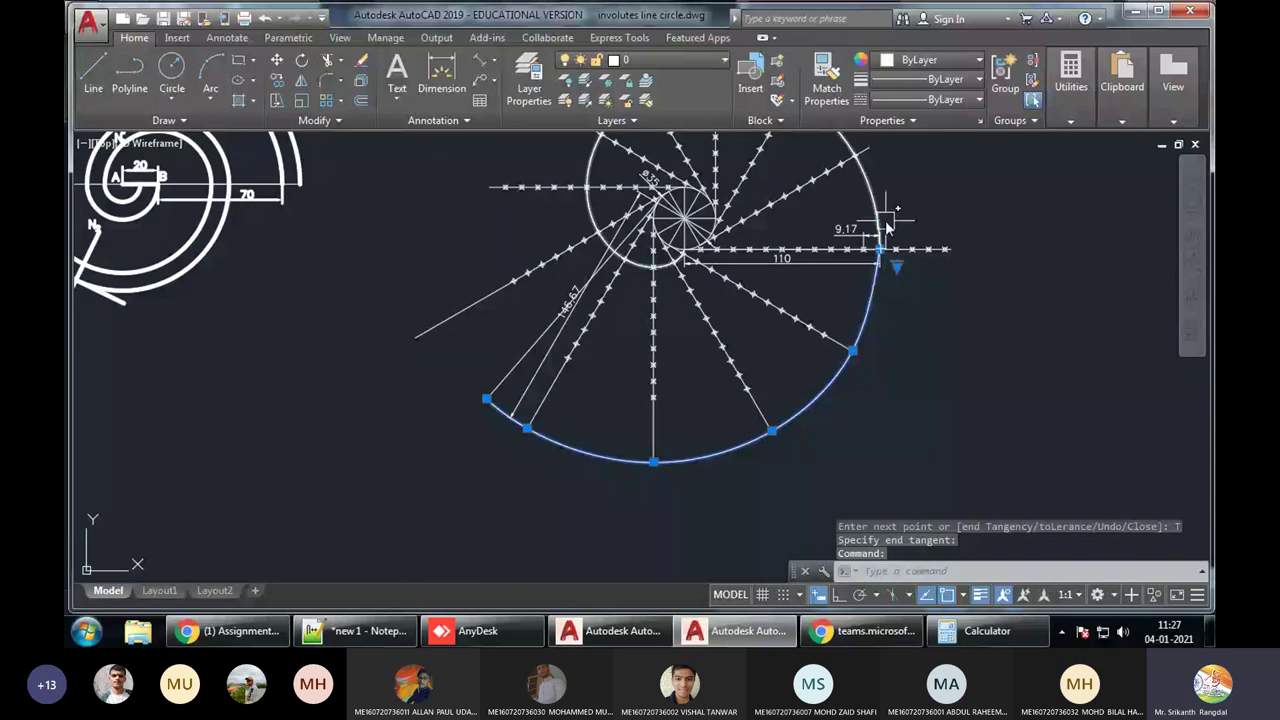
{"action": "scroll", "coordinate": [886, 228], "scroll_direction": "up", "scroll_amount": 5}
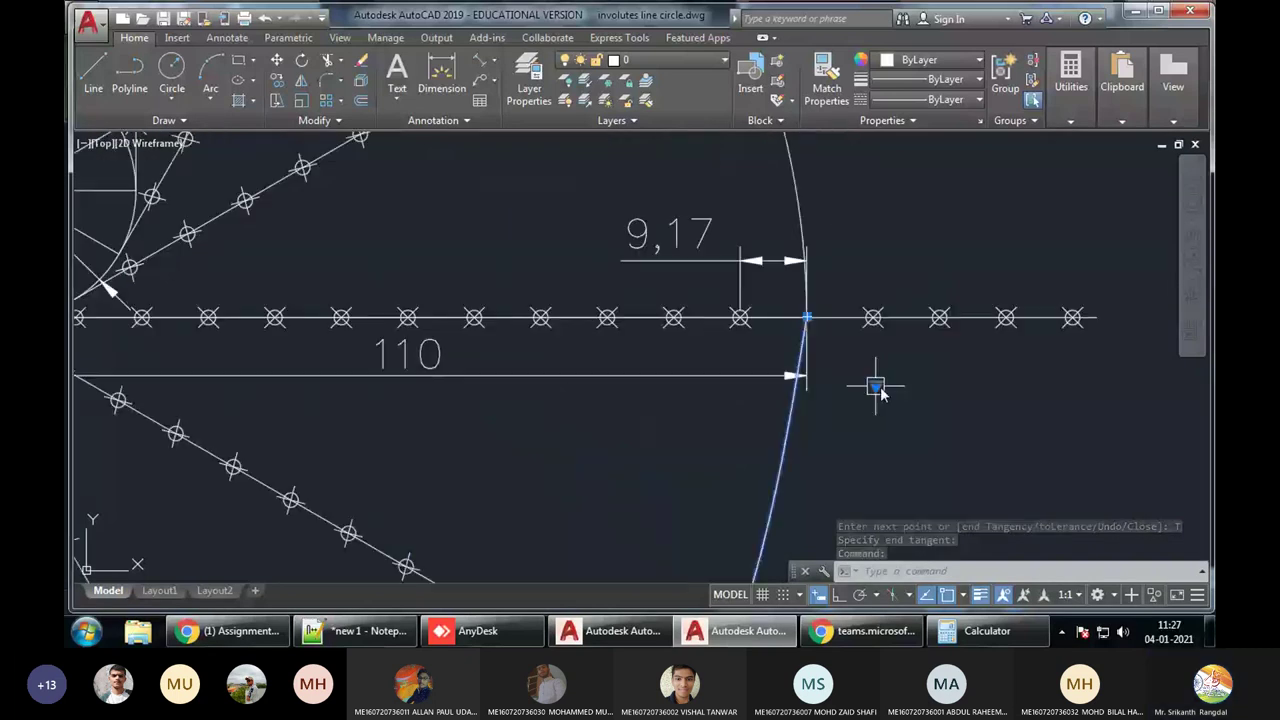
{"action": "left_click", "coordinate": [878, 390]}
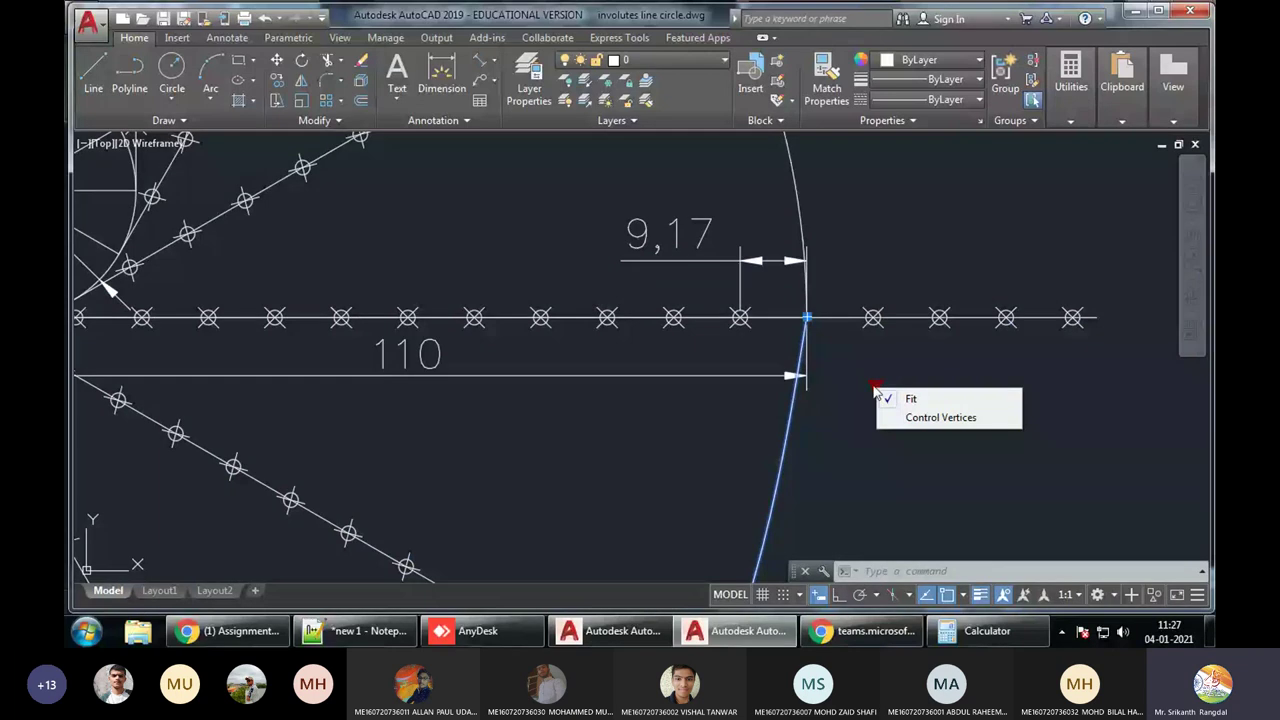
{"action": "left_click", "coordinate": [876, 392]}
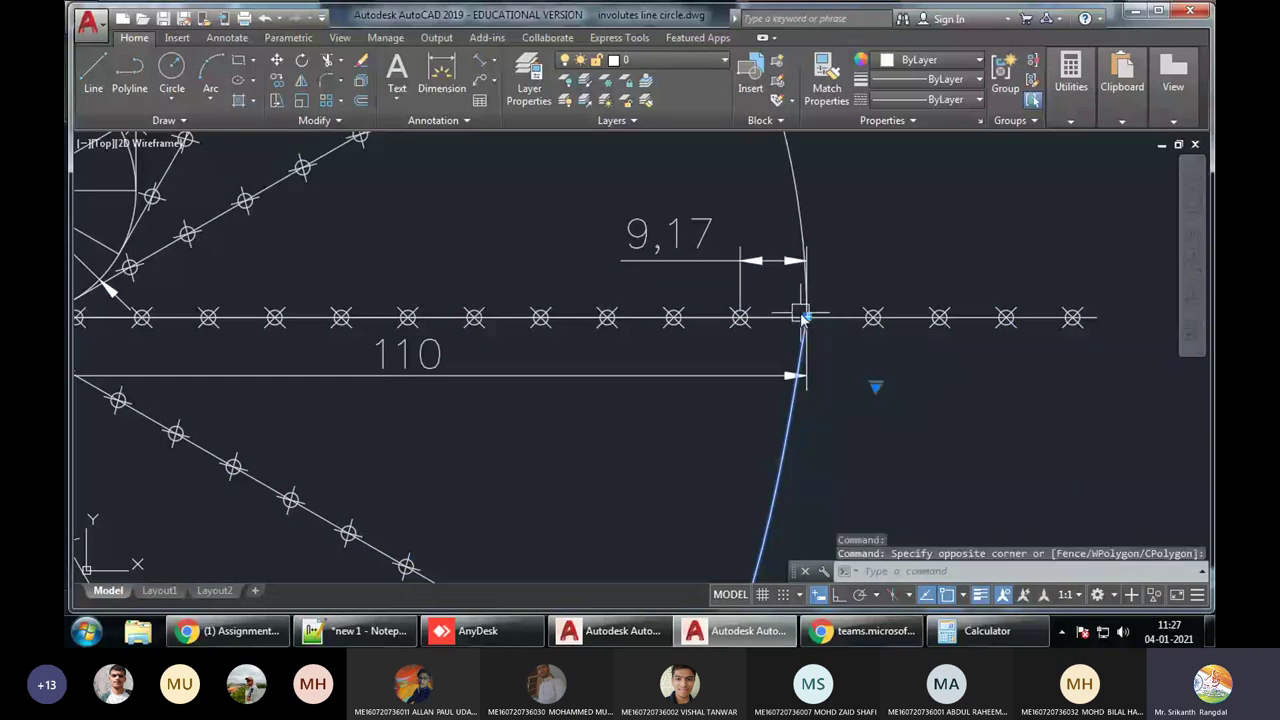
{"action": "mouse_move", "coordinate": [807, 318]}
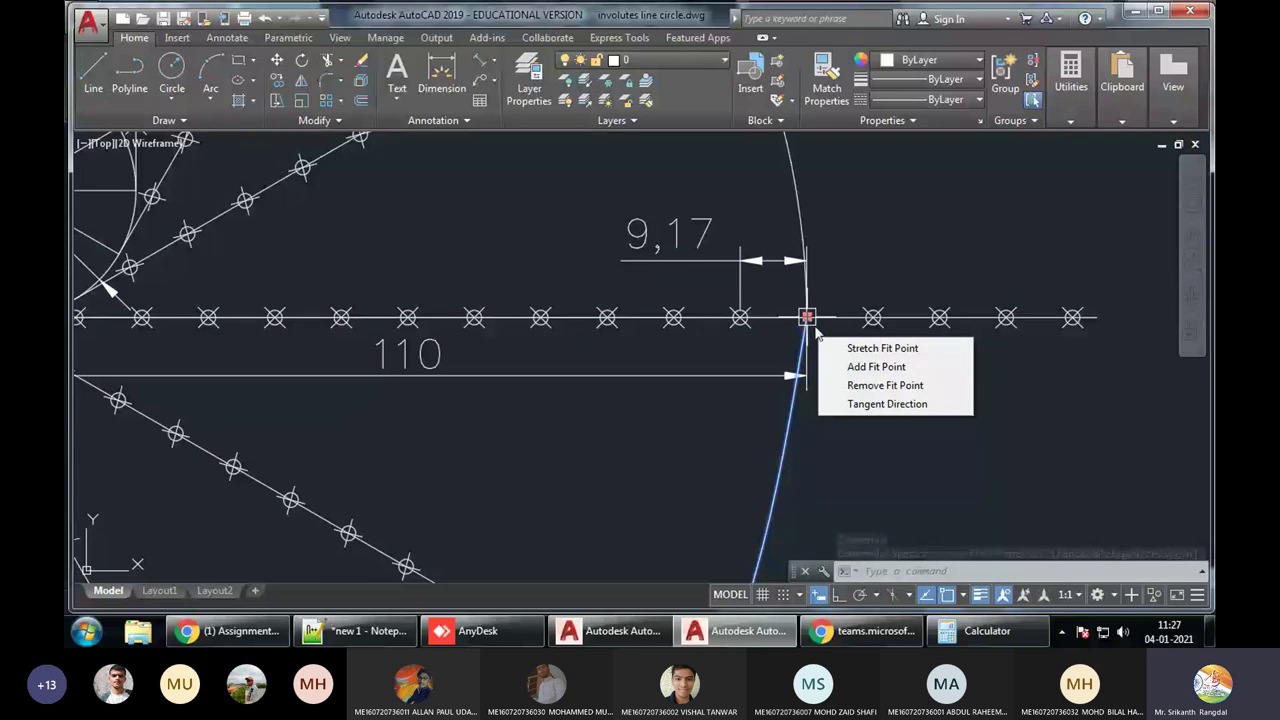
{"action": "left_click", "coordinate": [869, 404]}
{"action": "scroll", "coordinate": [866, 425], "scroll_direction": "down", "scroll_amount": 4}
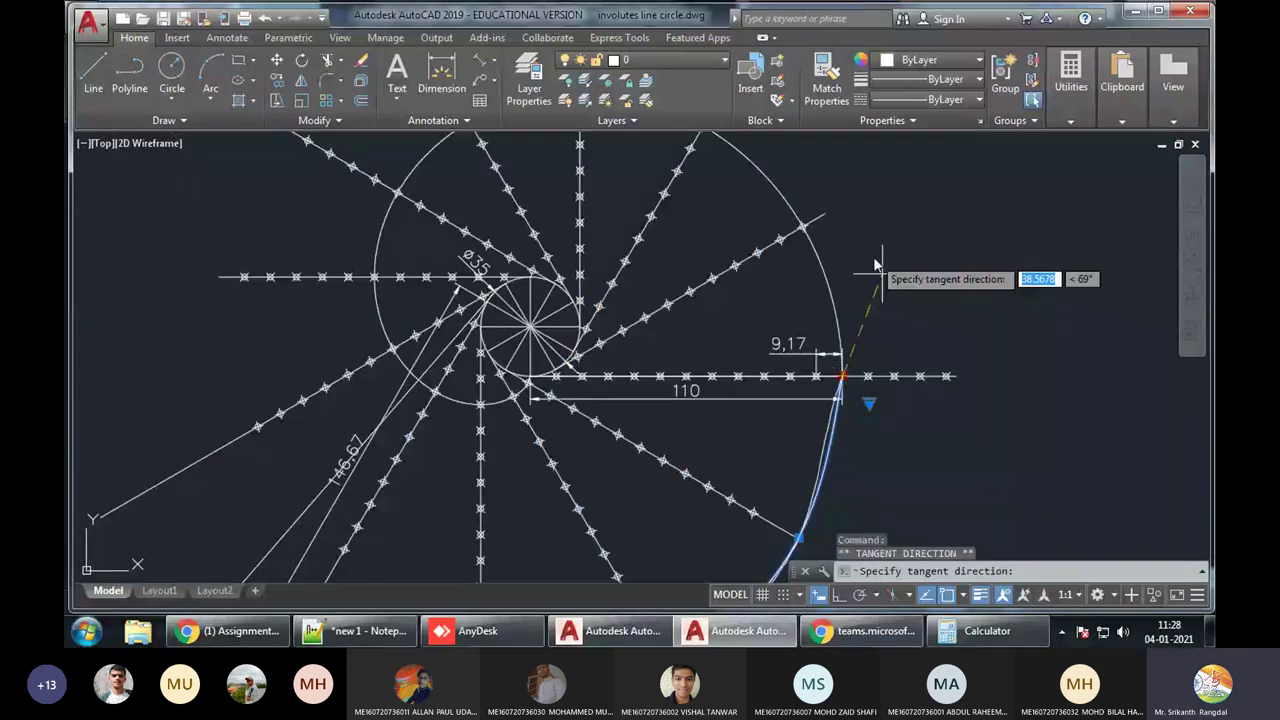
{"action": "key", "text": "F8"}
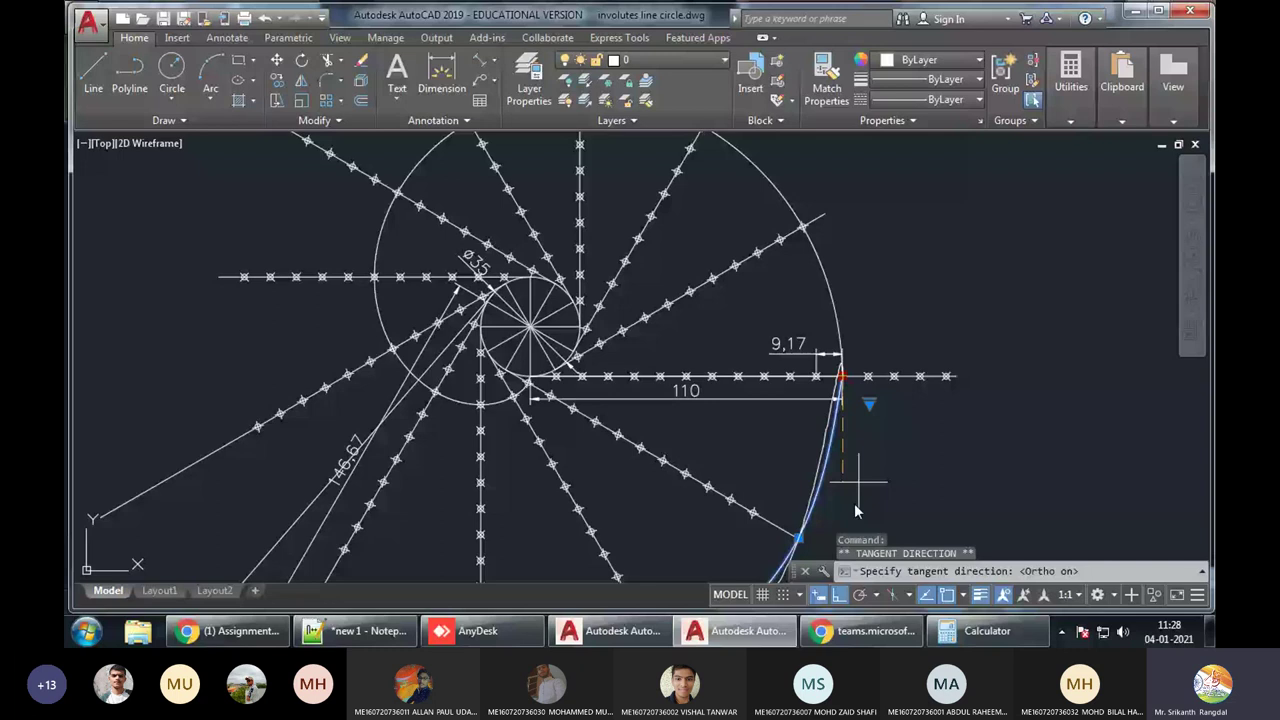
{"action": "left_click", "coordinate": [892, 184]}
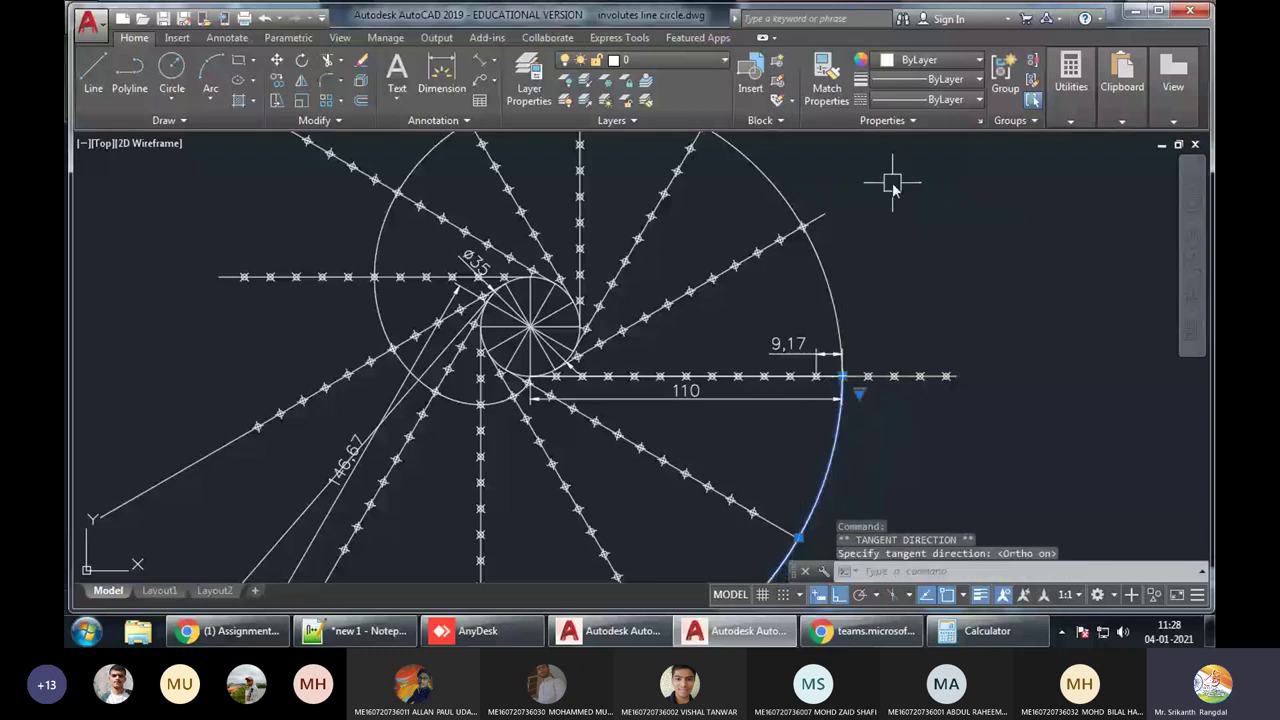
{"action": "scroll", "coordinate": [929, 402], "scroll_direction": "down", "scroll_amount": 3}
{"action": "key", "text": "Escape"}
{"action": "key", "text": "Escape"}
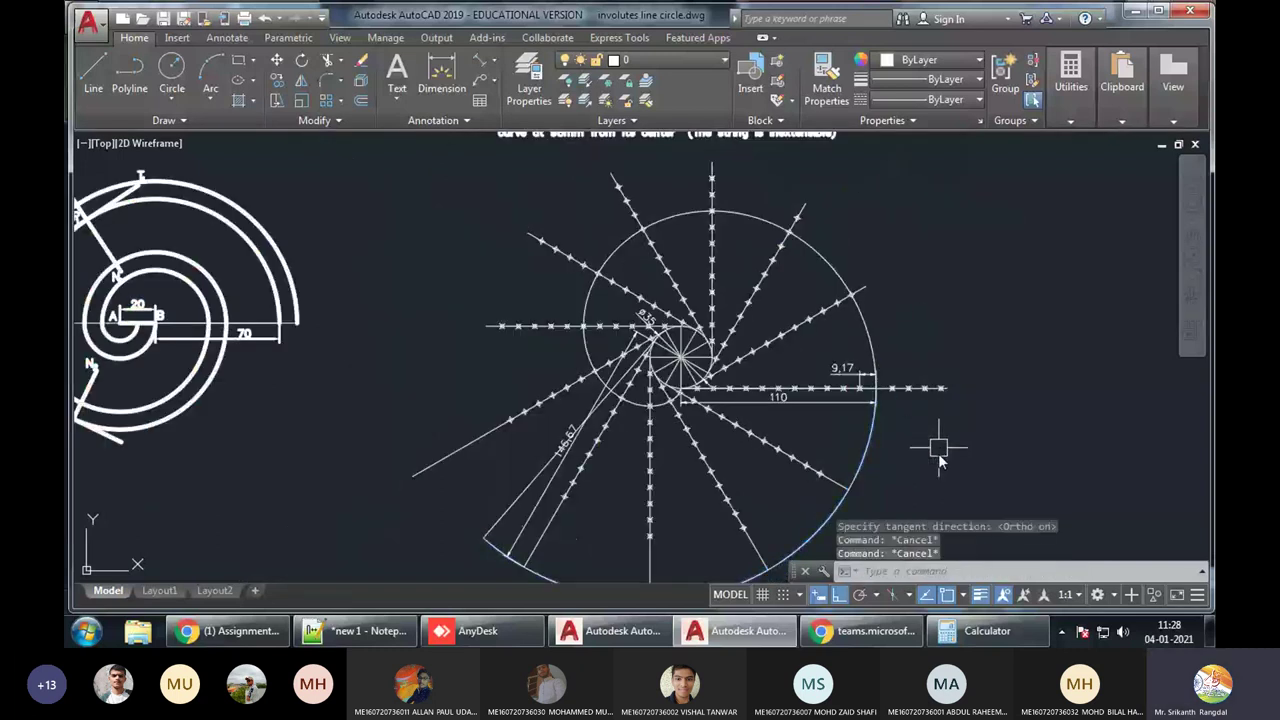
Match the properties of the thick curve in the neighbouring involute drawing to both splines of the circle's involute
{"action": "mouse_move", "coordinate": [938, 453]}
{"action": "middle_mouse_down"}
{"action": "mouse_move", "coordinate": [900, 349]}
{"action": "mouse_move", "coordinate": [880, 342]}
{"action": "middle_mouse_up"}
{"action": "type", "text": "ma"}
{"action": "key", "text": "Return"}
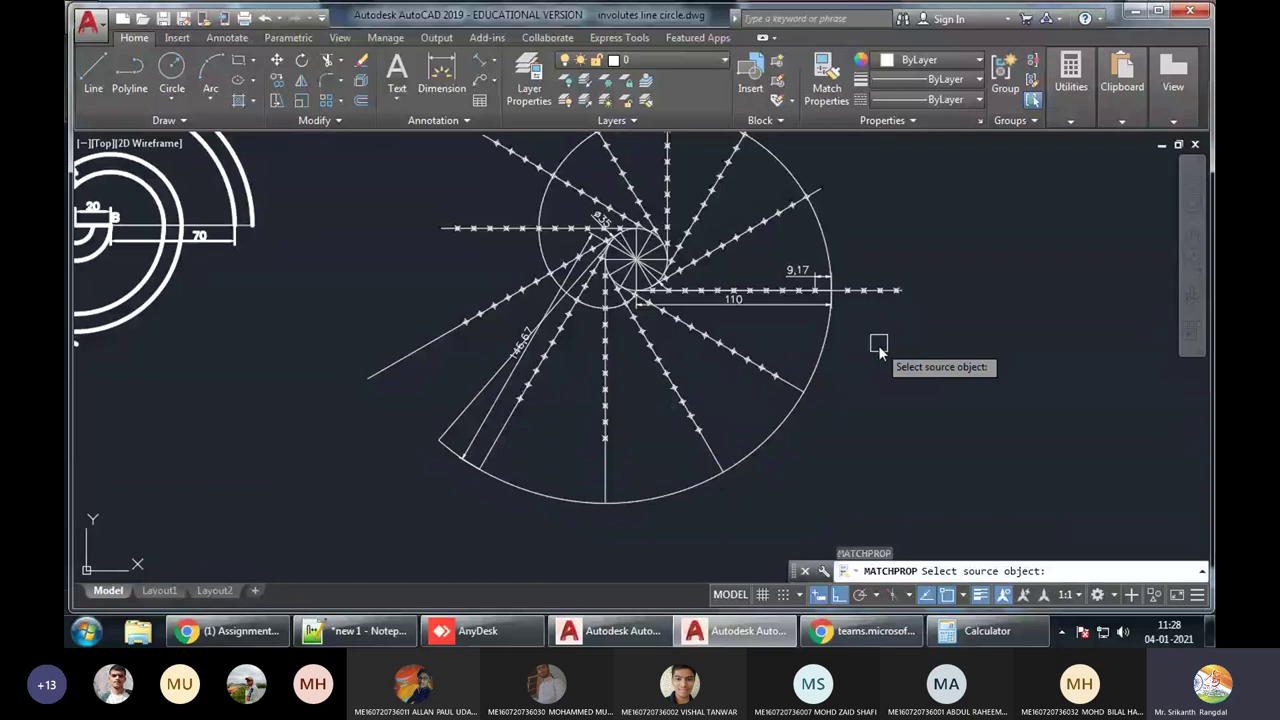
{"action": "left_click", "coordinate": [176, 288]}
{"action": "left_click", "coordinate": [543, 491]}
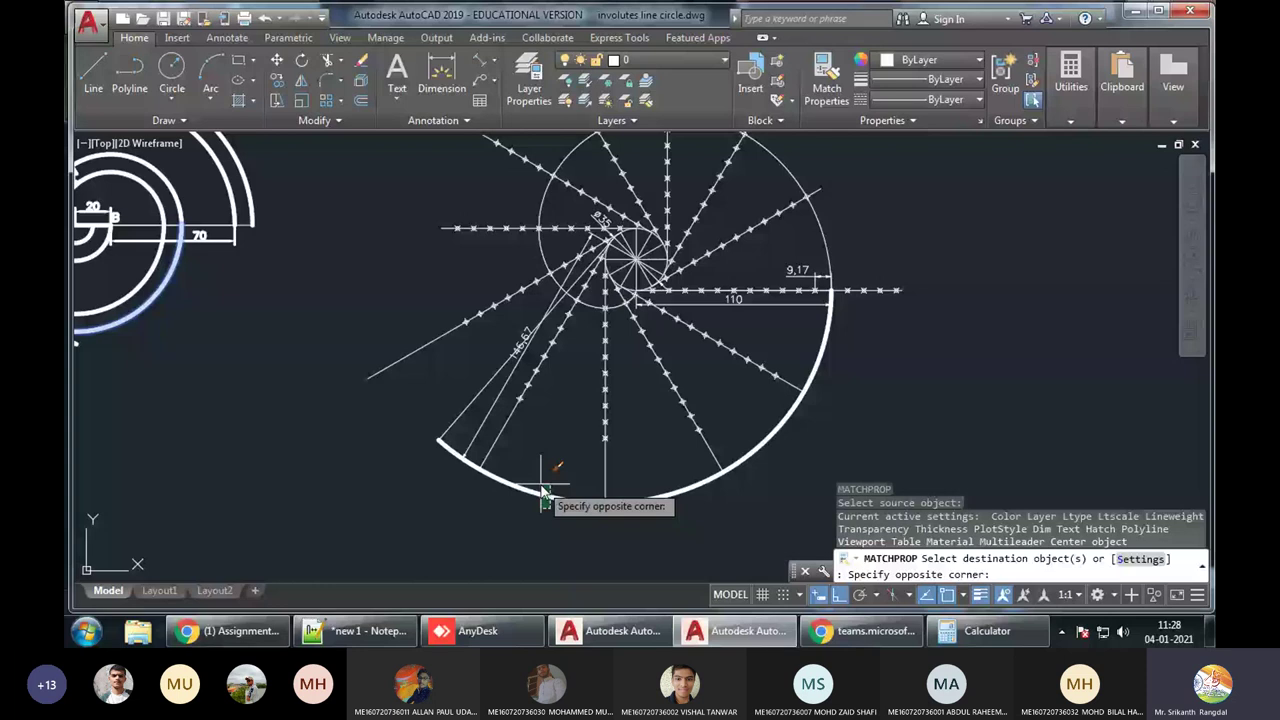
{"action": "left_click", "coordinate": [931, 270]}
{"action": "key", "text": "Return"}
{"action": "middle_click_drag", "start_coordinate": [872, 411], "coordinate": [892, 441]}
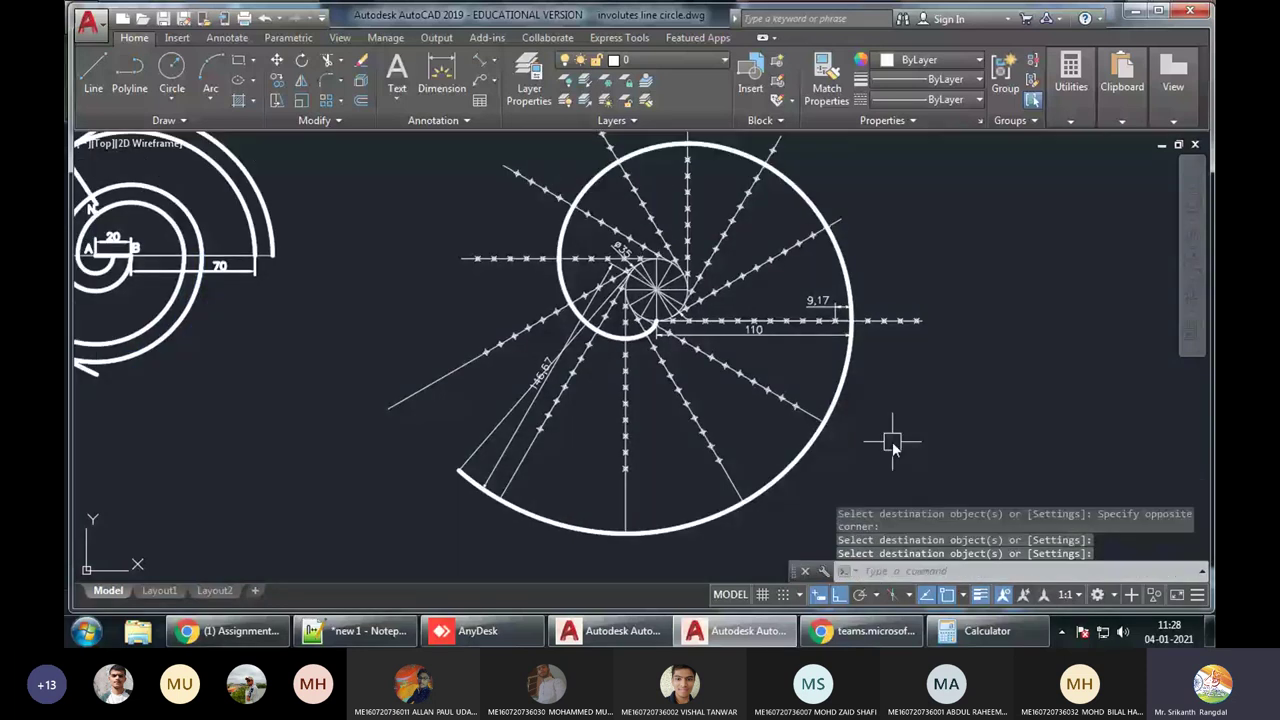
Replace the 146,67 dimension with an aligned dimension of the final tangent line, placed on the line's upper side
{"action": "left_click", "coordinate": [481, 62]}
{"action": "key", "text": "Return"}
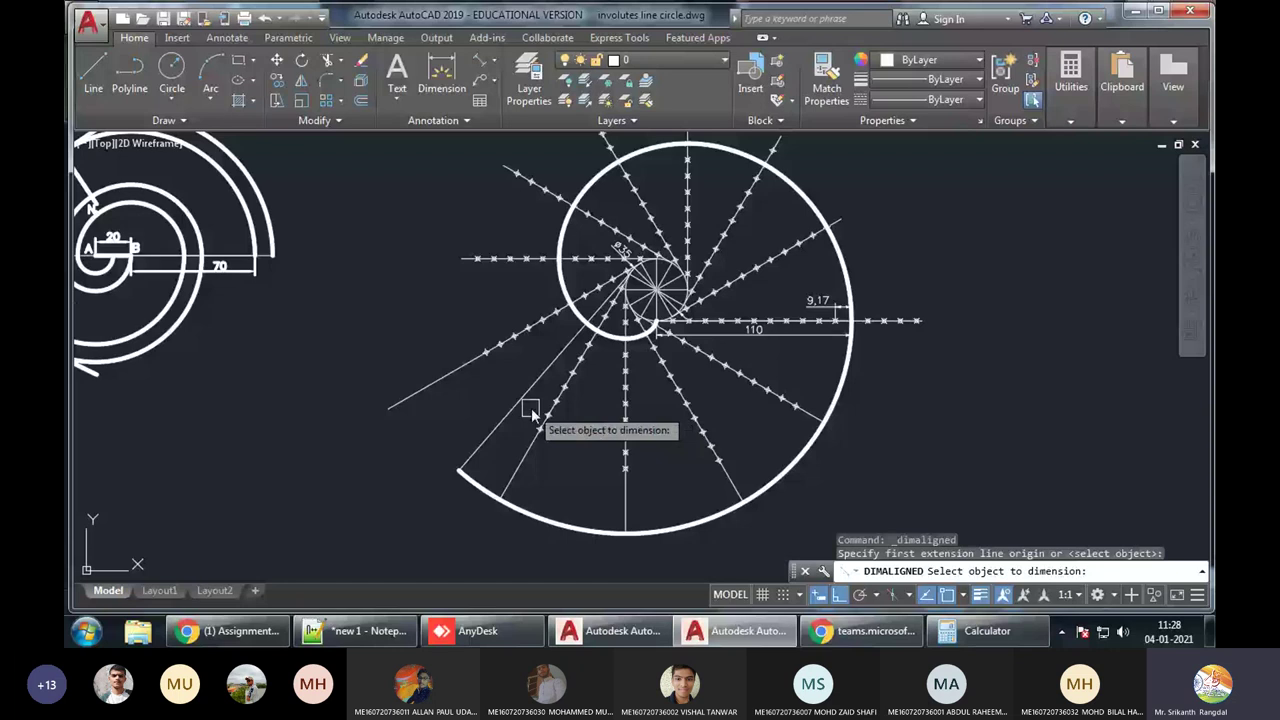
{"action": "left_click", "coordinate": [527, 410]}
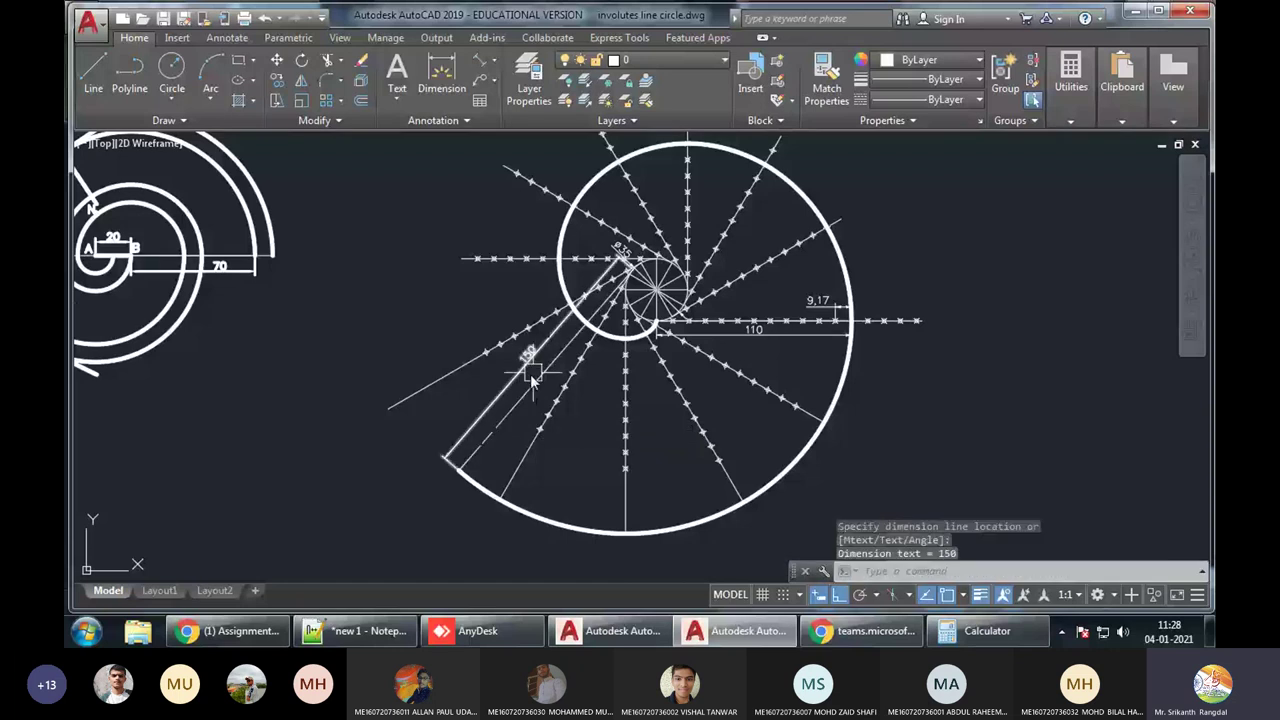
{"action": "scroll", "coordinate": [531, 377], "scroll_direction": "up", "scroll_amount": 3}
{"action": "scroll", "coordinate": [556, 346], "scroll_direction": "down", "scroll_amount": 3}
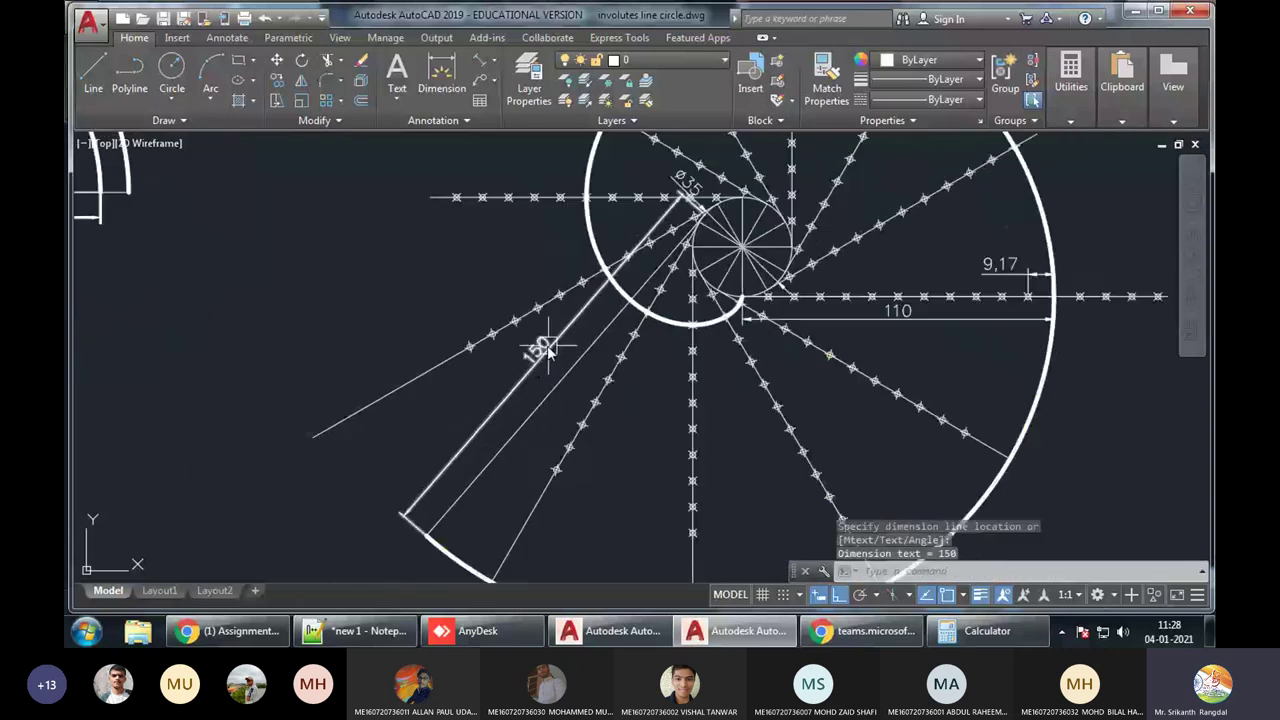
{"action": "left_click", "coordinate": [560, 372]}
{"action": "scroll", "coordinate": [425, 485], "scroll_direction": "down", "scroll_amount": 2}
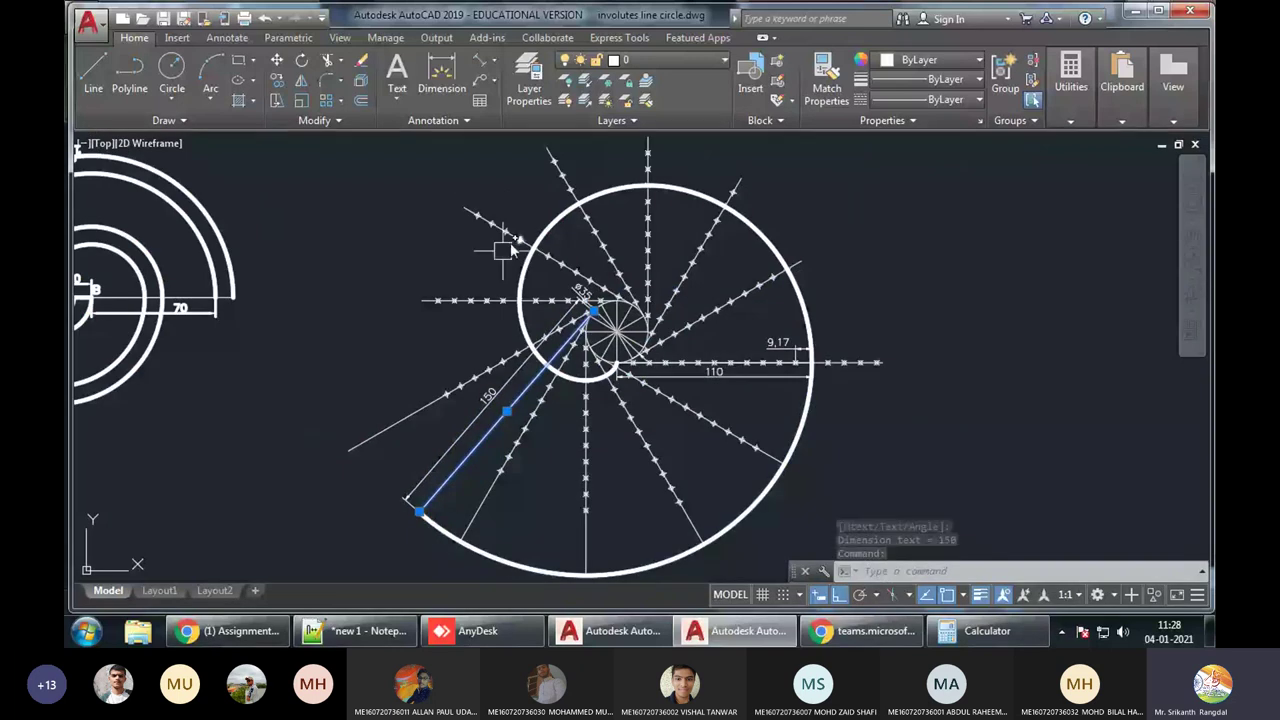
{"action": "key", "text": "Escape"}
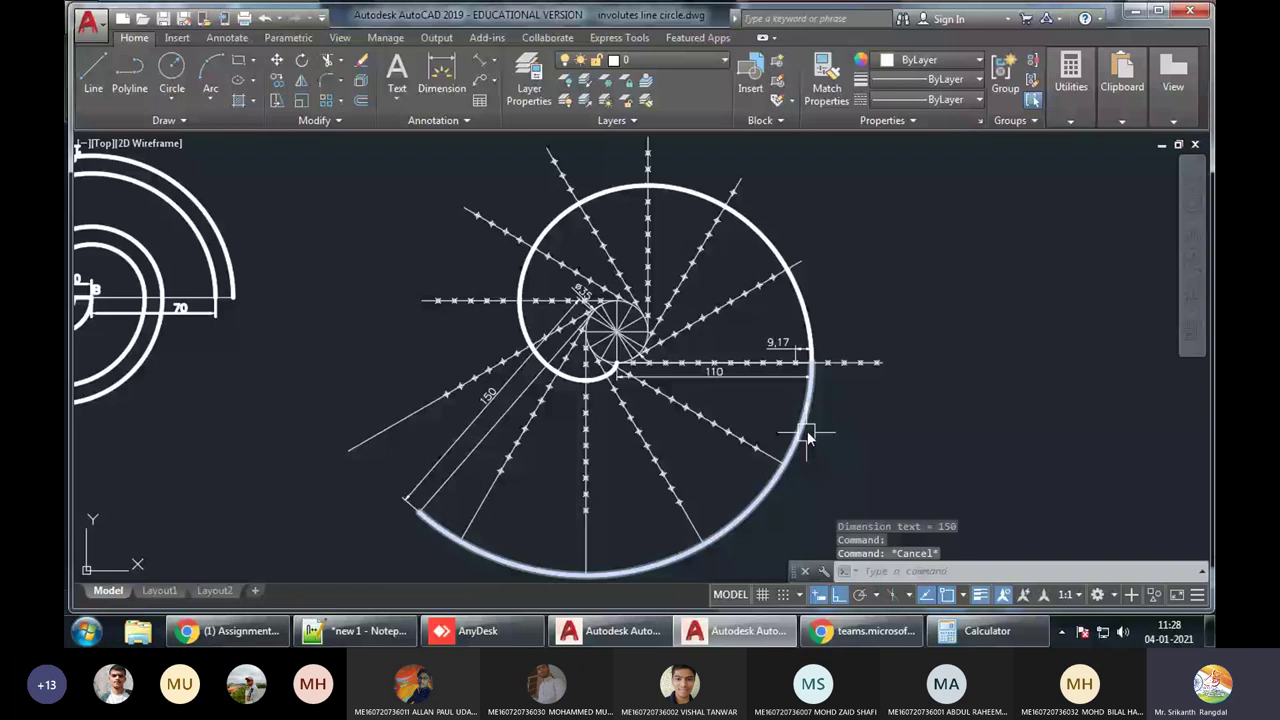
Select both involute splines to examine their fit points along the tangents, and look over the finished curve
{"action": "left_click", "coordinate": [808, 437]}
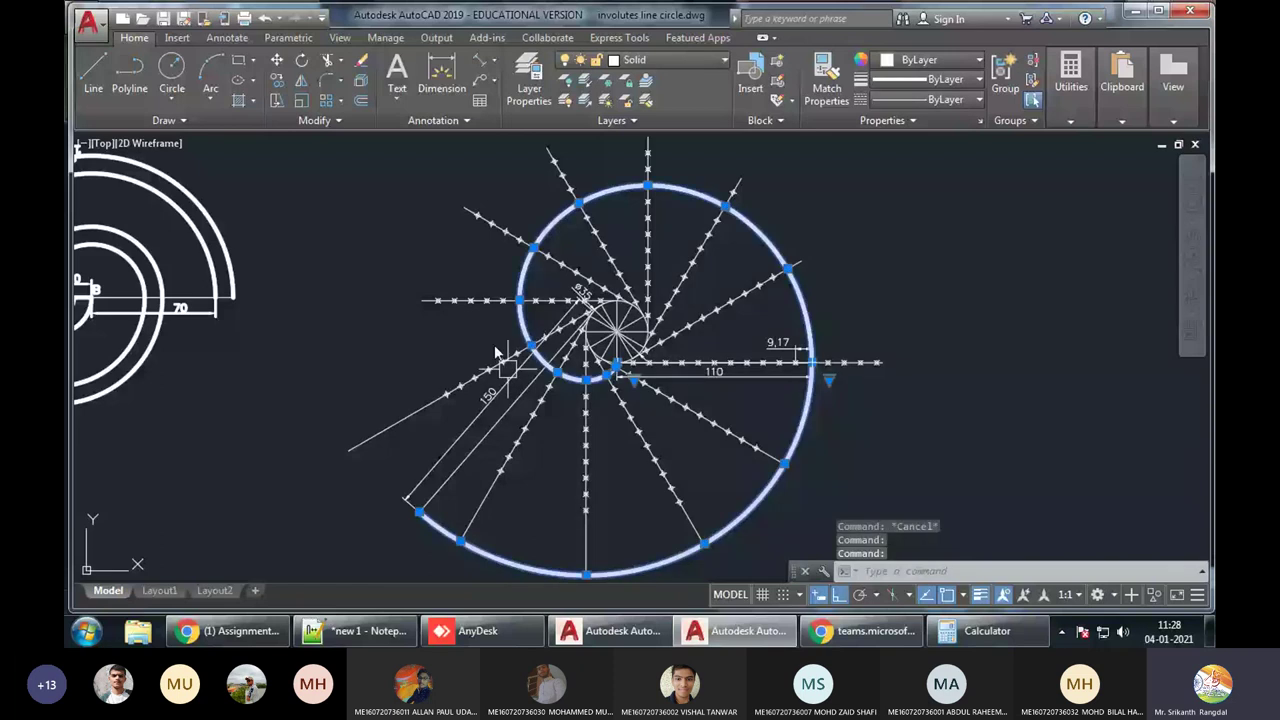
{"action": "key", "text": "Escape"}
{"action": "mouse_move", "coordinate": [787, 636]}
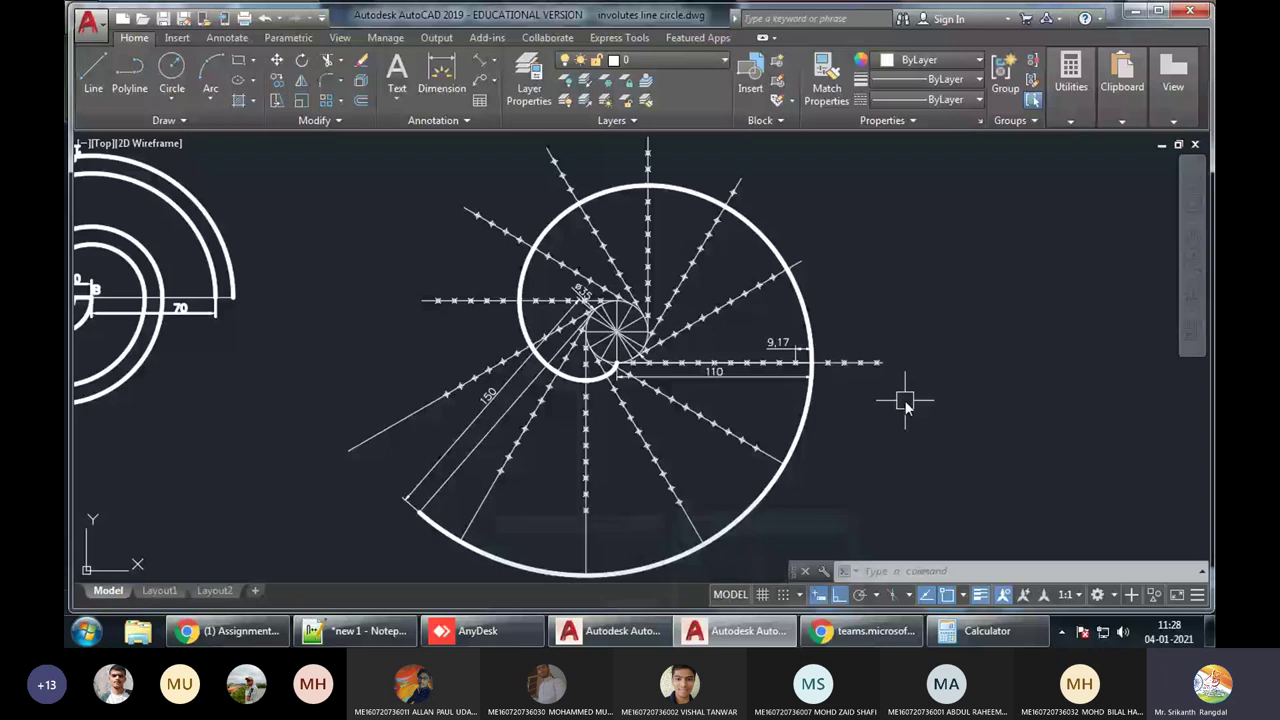
{"action": "middle_click_drag", "start_coordinate": [905, 403], "coordinate": [857, 443]}
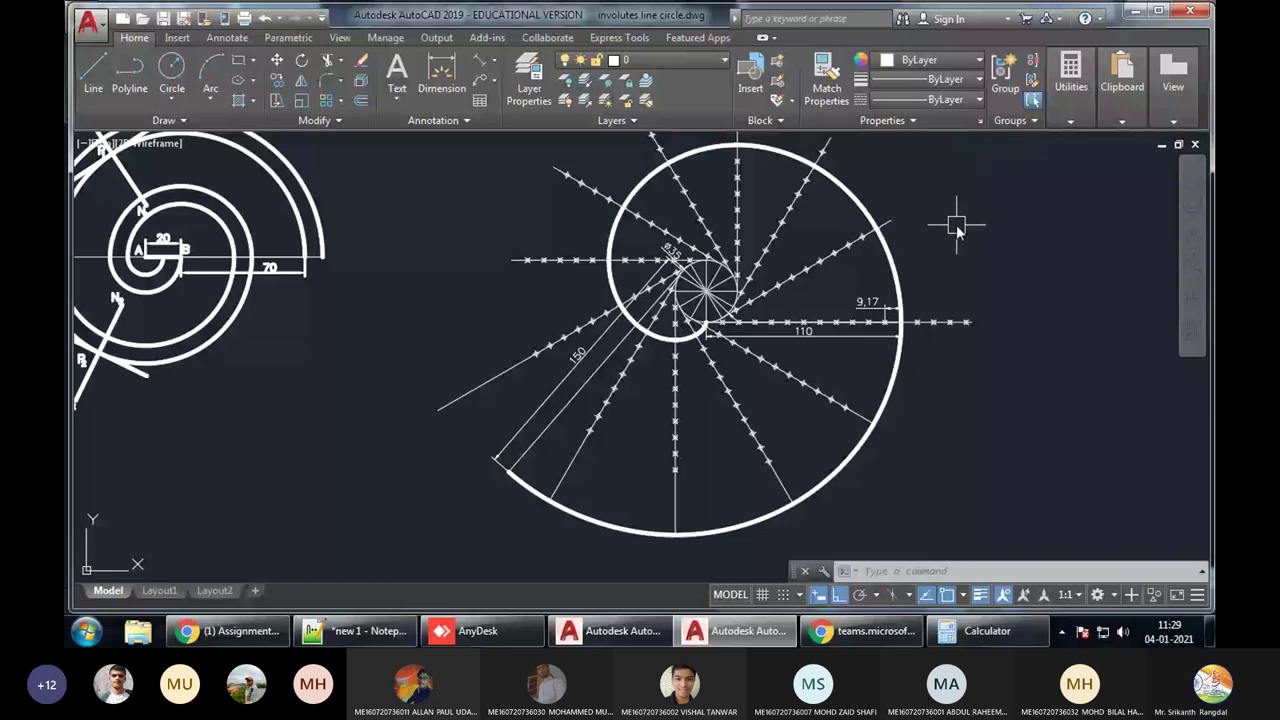
{"action": "middle_click_drag", "start_coordinate": [957, 214], "coordinate": [887, 258]}
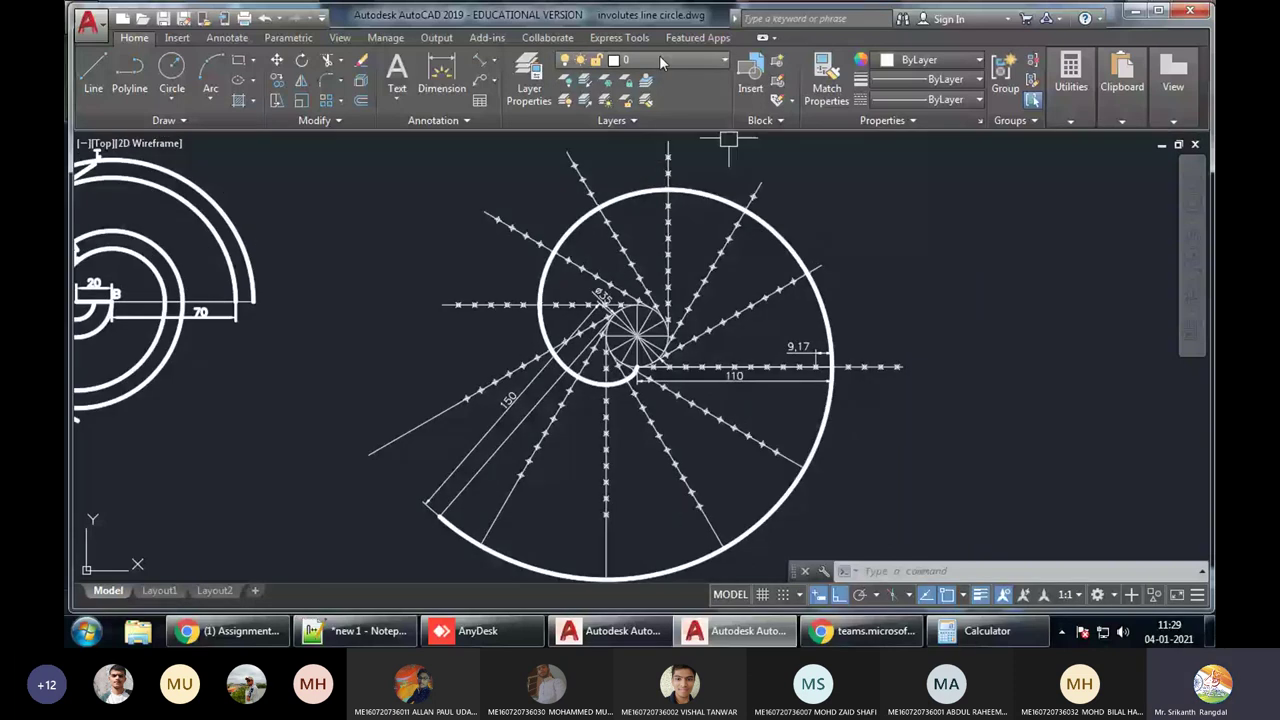
Make Solid the current layer, review the layer list and return to layer 0
{"action": "left_click", "coordinate": [659, 61]}
{"action": "left_click", "coordinate": [641, 181]}
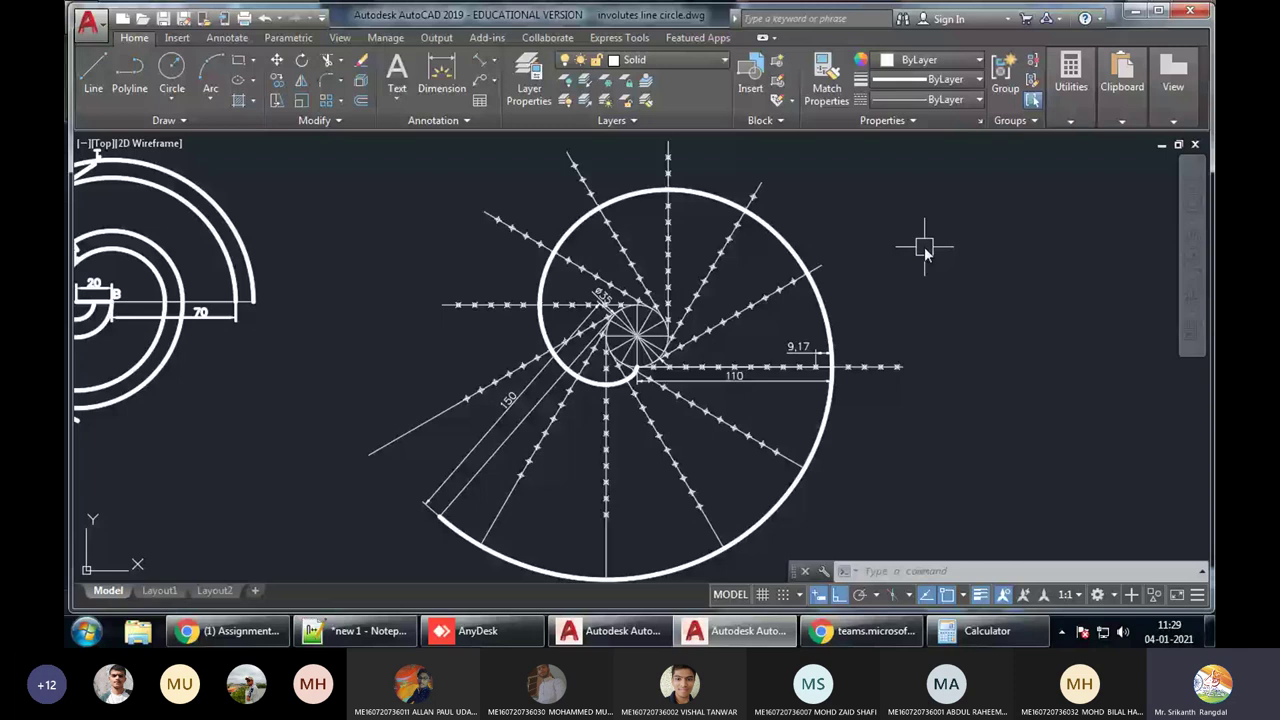
{"action": "key", "text": "Escape"}
{"action": "key", "text": "Escape"}
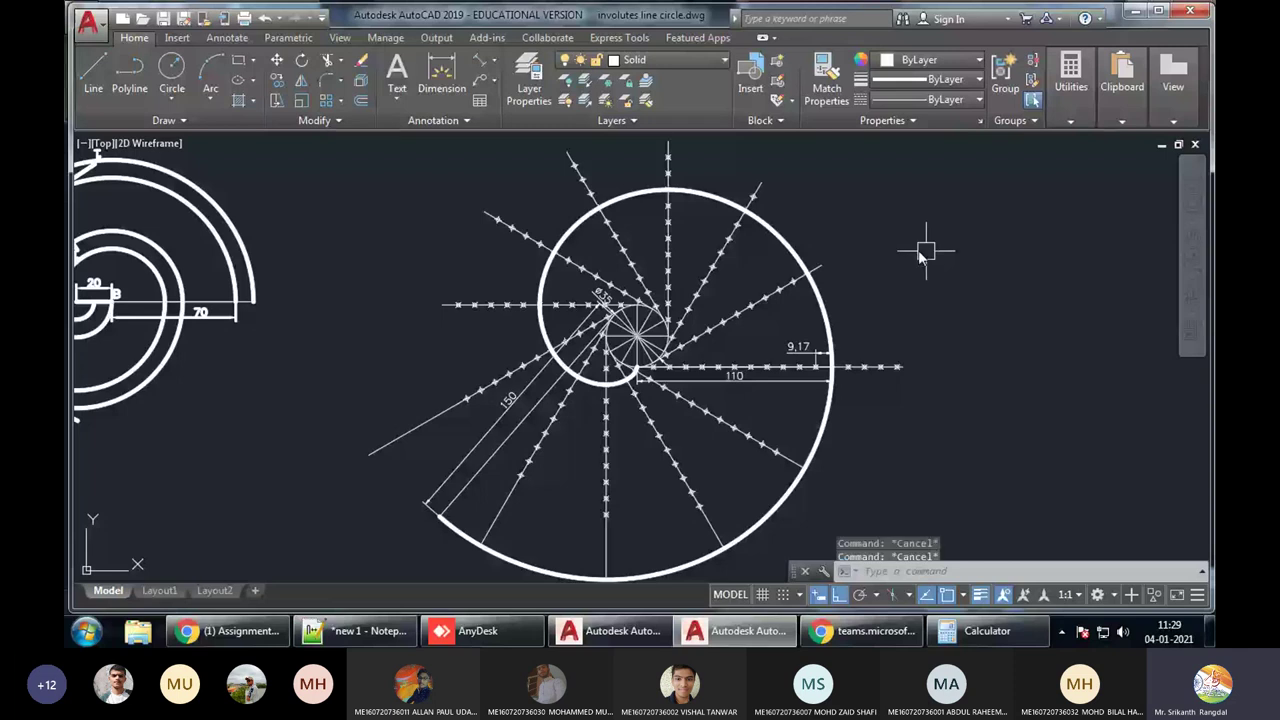
{"action": "middle_click_drag", "start_coordinate": [925, 253], "coordinate": [814, 241]}
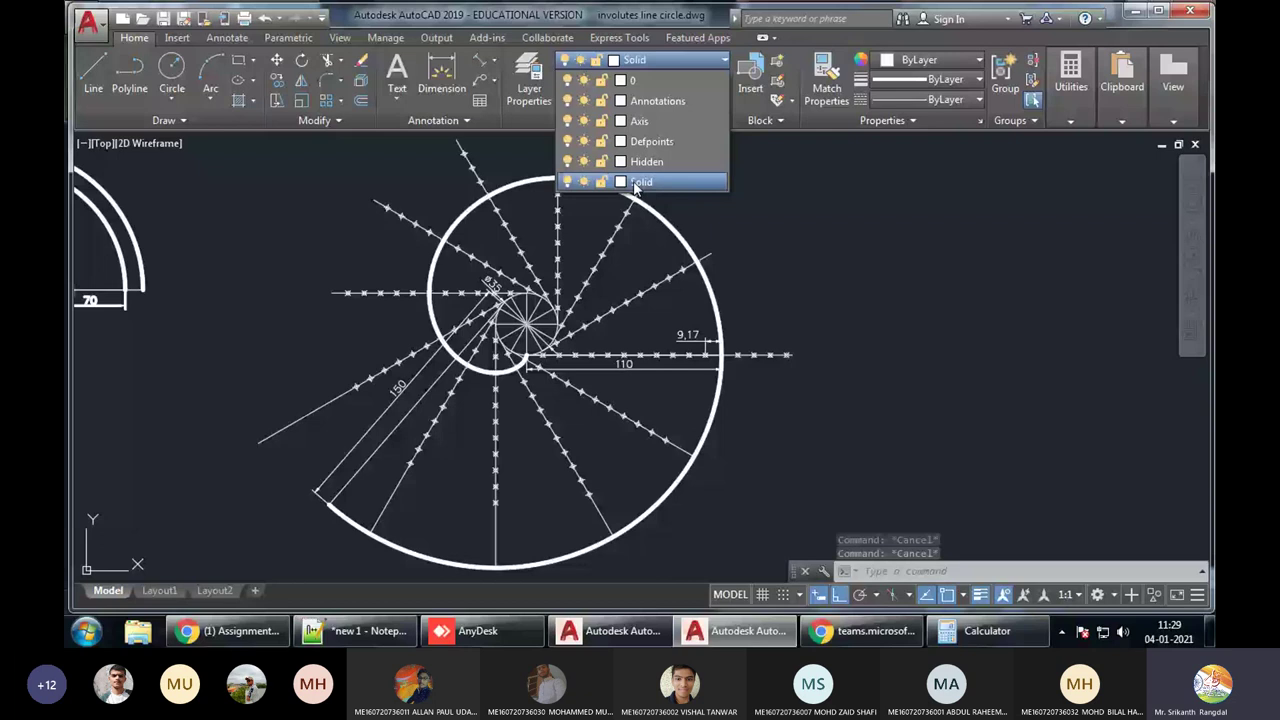
{"action": "key", "text": "Escape"}
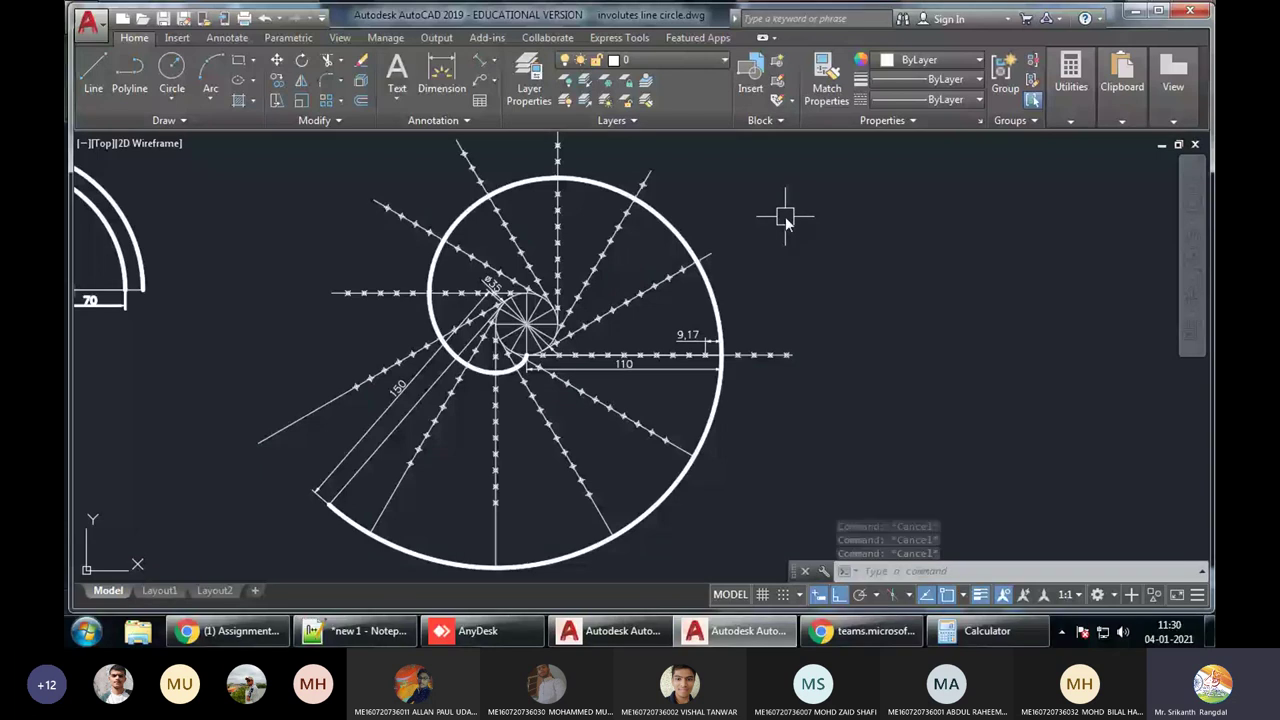
Switch to the YouTube channel page in Chrome and browse the channel's uploaded videos
{"action": "left_click", "coordinate": [862, 631]}
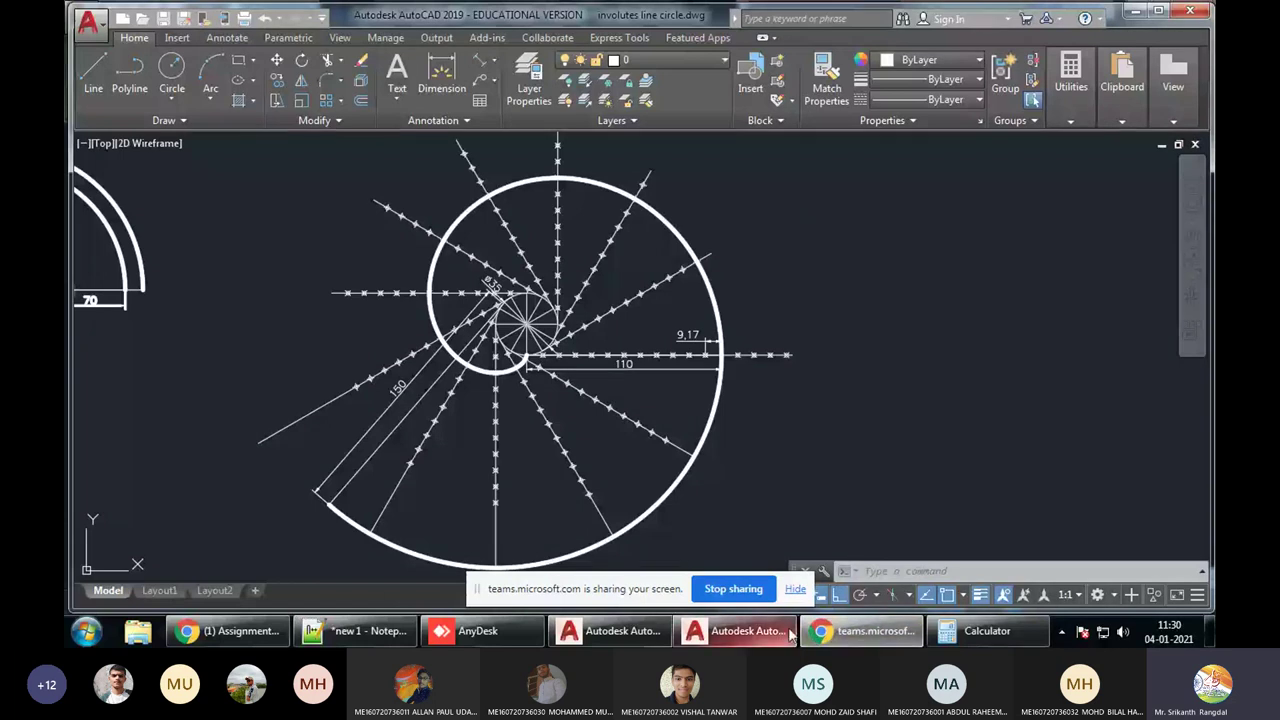
{"action": "left_click", "coordinate": [225, 630]}
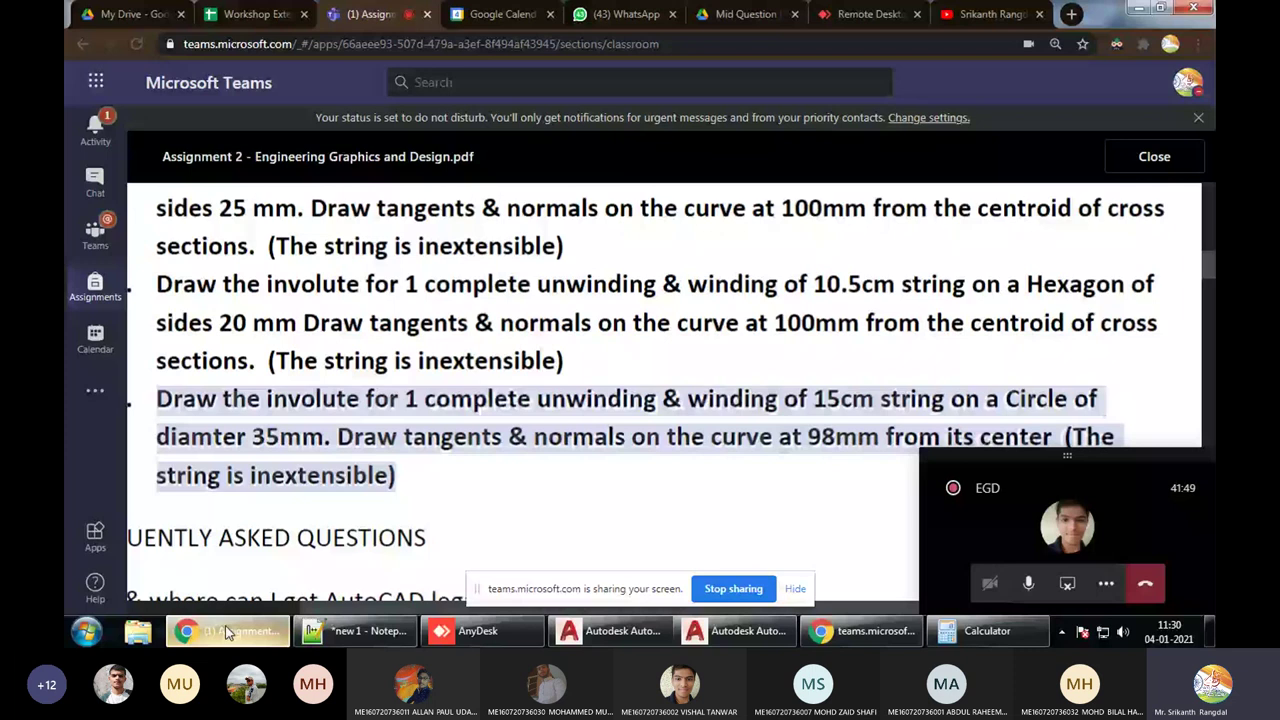
{"action": "left_click", "coordinate": [997, 14]}
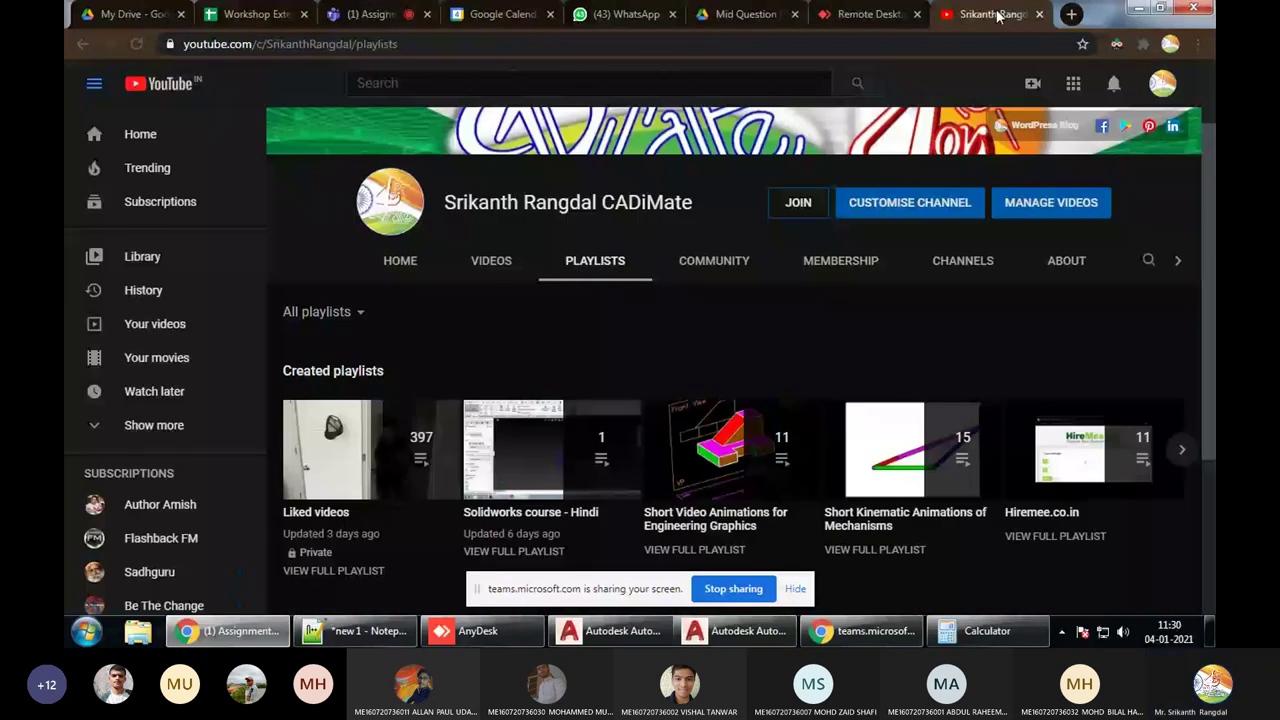
{"action": "scroll", "coordinate": [493, 156], "scroll_direction": "up", "scroll_amount": 1}
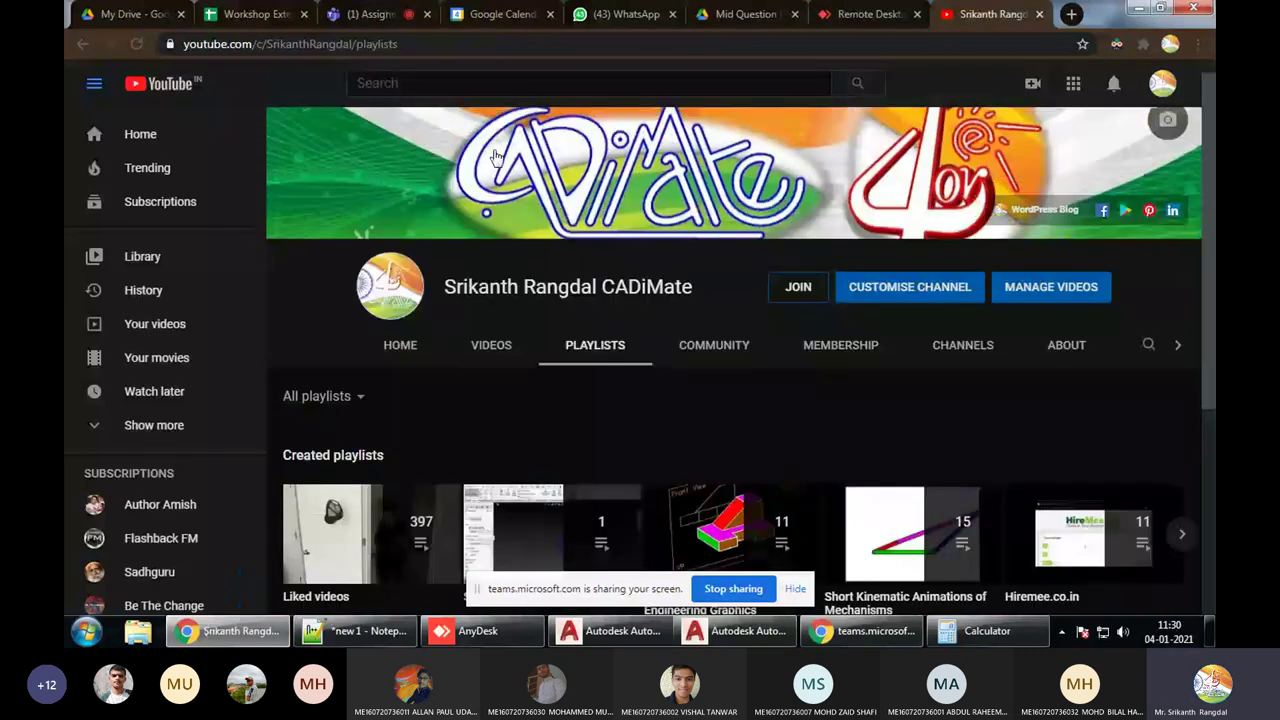
{"action": "left_click", "coordinate": [491, 344]}
{"action": "scroll", "coordinate": [669, 329], "scroll_direction": "down", "scroll_amount": 3}
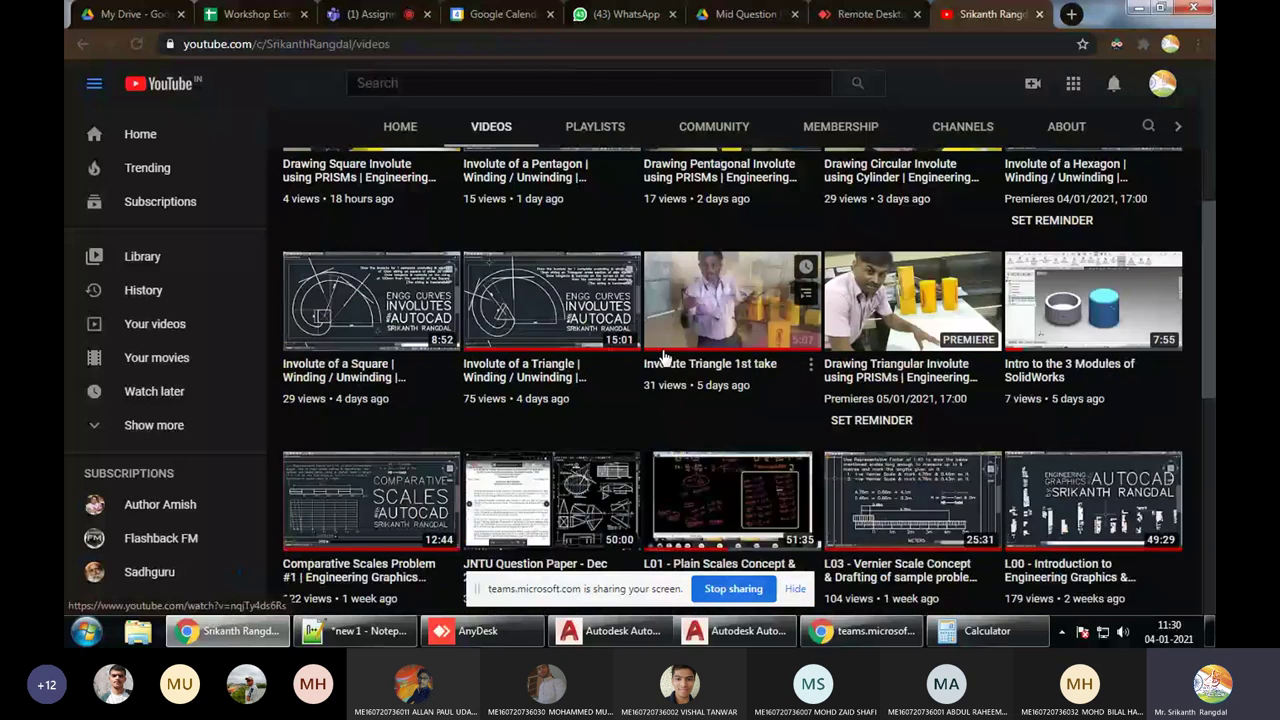
{"action": "scroll", "coordinate": [983, 352], "scroll_direction": "down", "scroll_amount": 2}
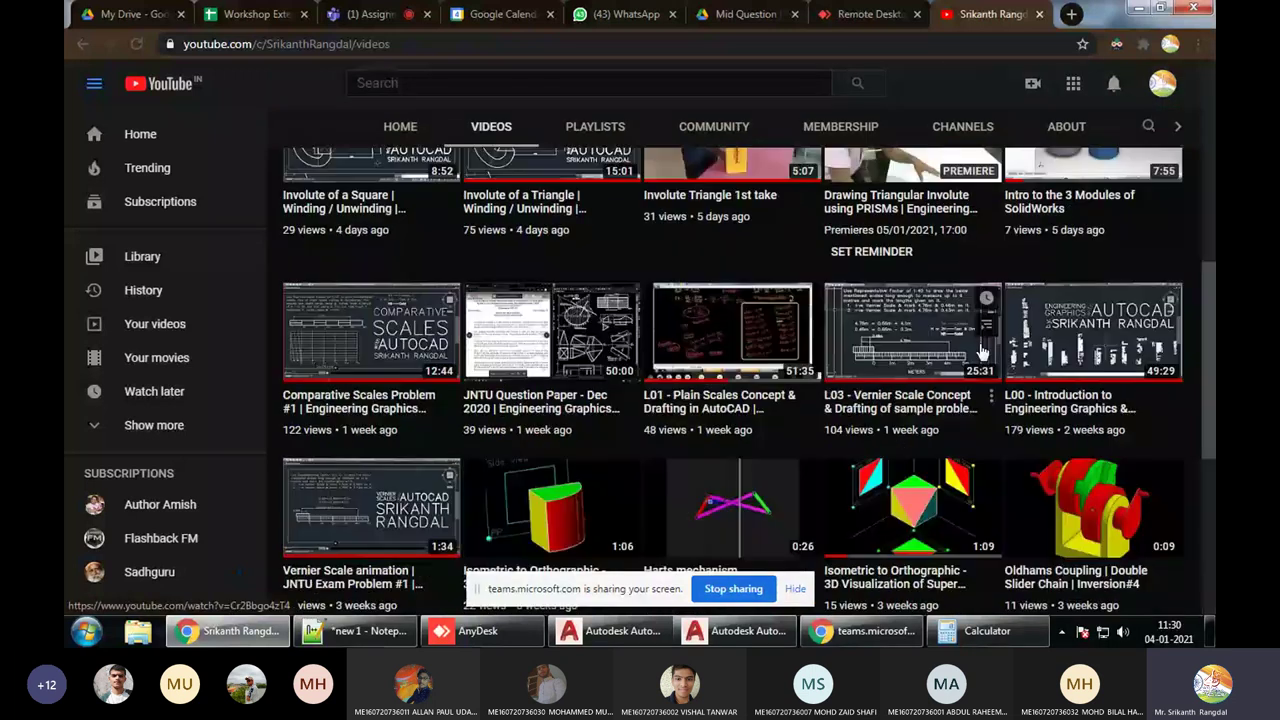
Open the Comparative Scales Problem #1 video and expand its description down to the template download link
{"action": "left_click", "coordinate": [371, 330]}
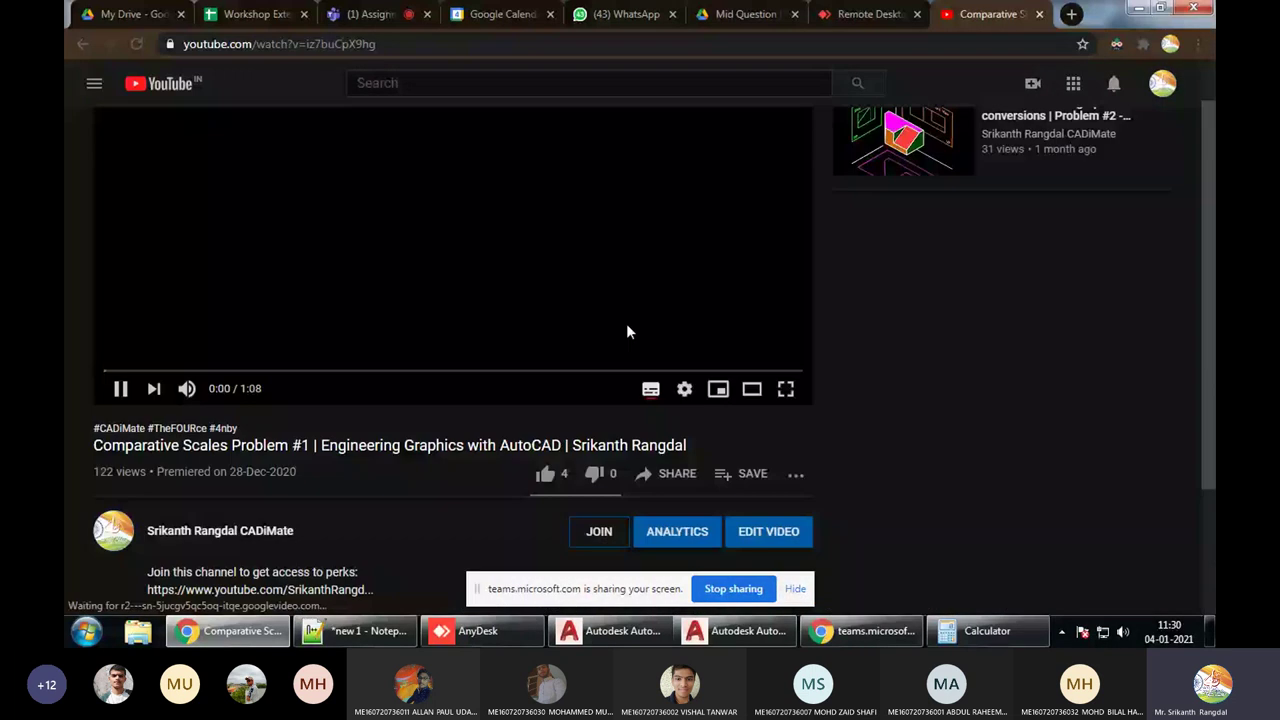
{"action": "scroll", "coordinate": [626, 332], "scroll_direction": "down", "scroll_amount": 1}
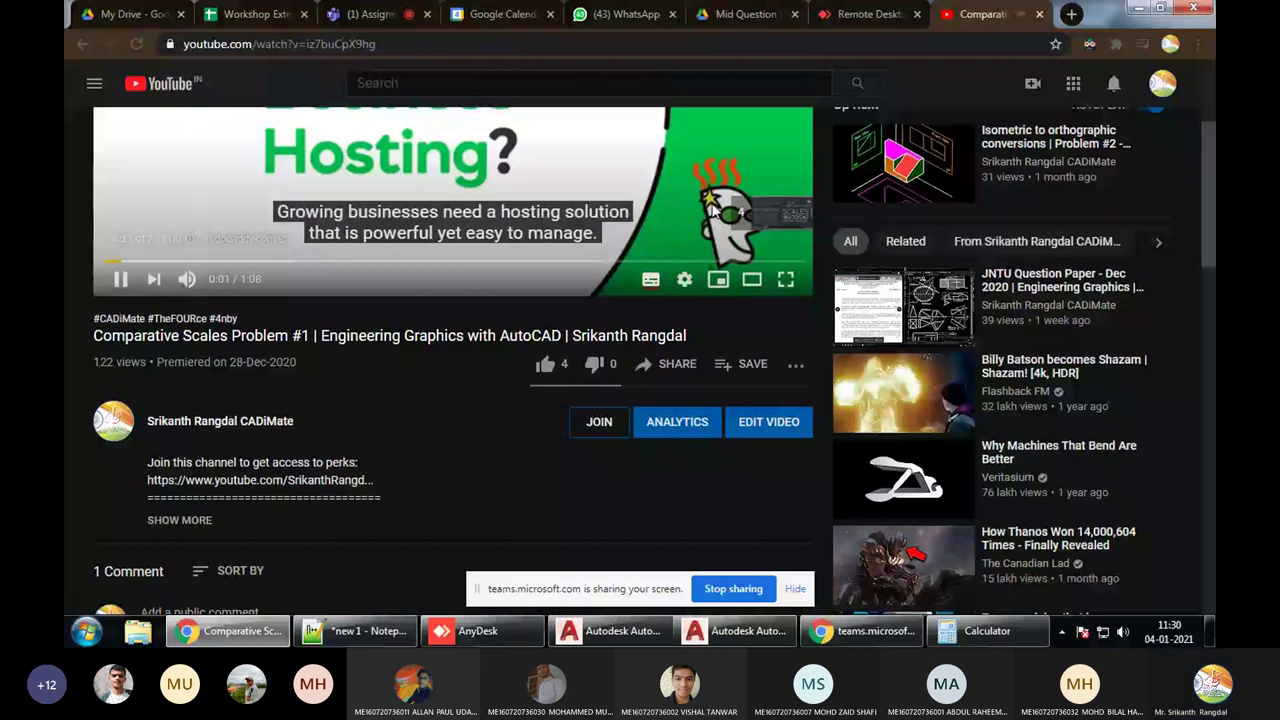
{"action": "scroll", "coordinate": [165, 363], "scroll_direction": "down", "scroll_amount": 3}
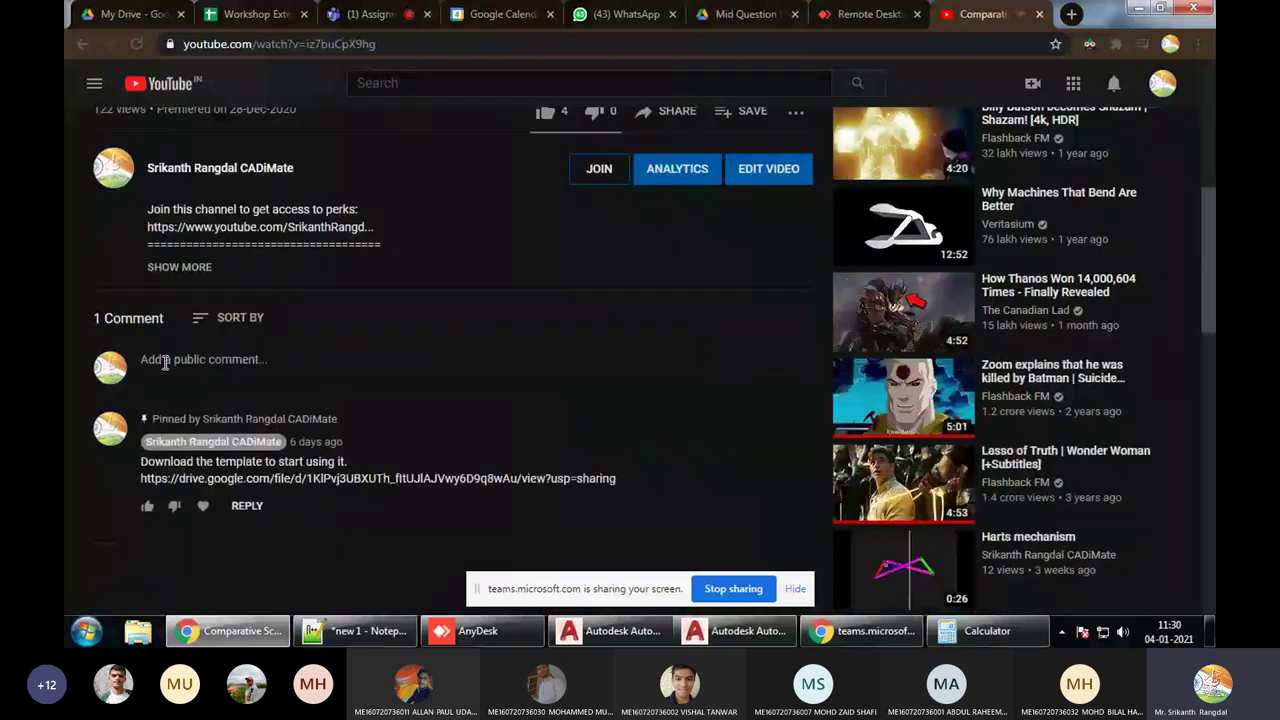
{"action": "left_click", "coordinate": [181, 267]}
{"action": "scroll", "coordinate": [198, 270], "scroll_direction": "down", "scroll_amount": 2}
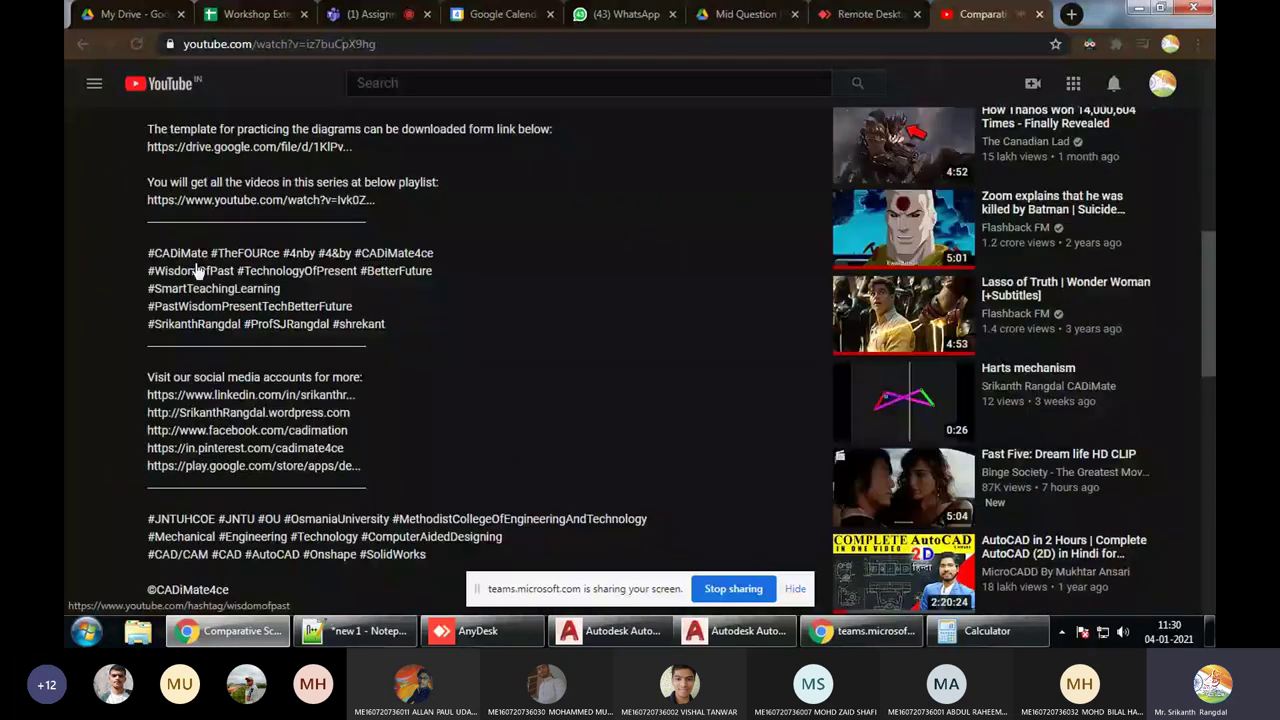
Open the template's Google Drive download page from the video description, close it and return to the top of the video page
{"action": "left_click", "coordinate": [233, 150]}
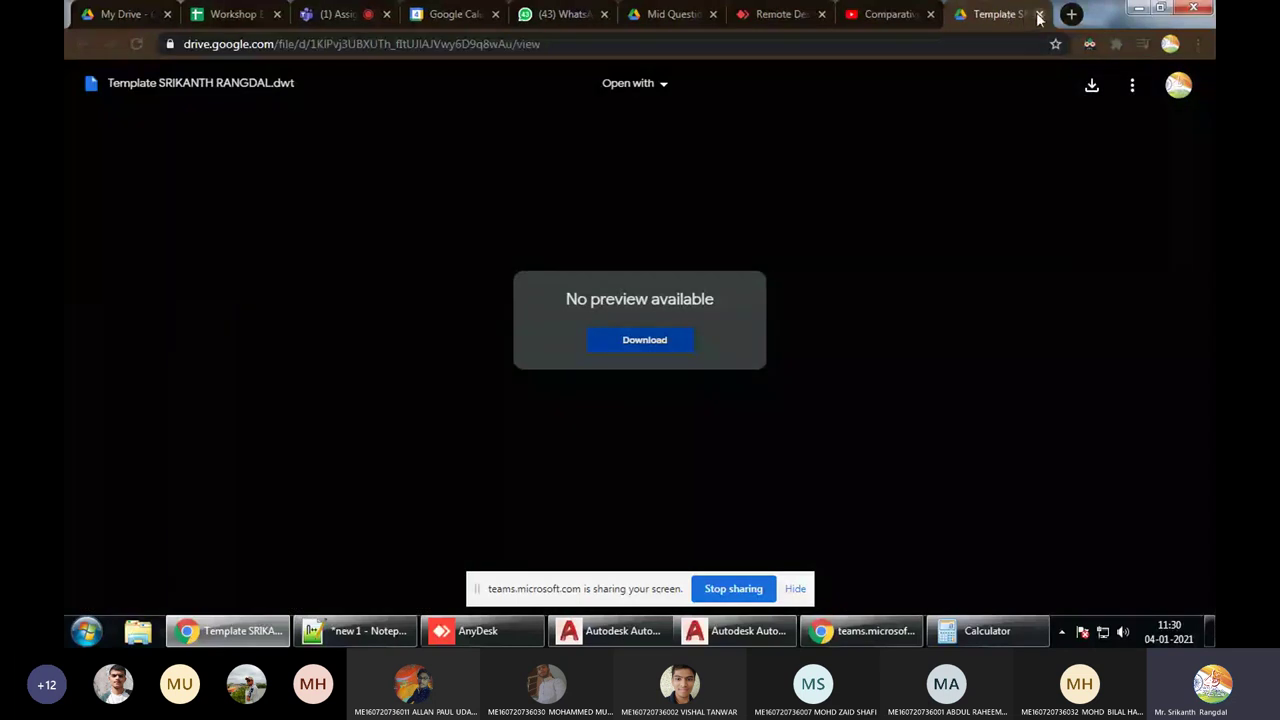
{"action": "left_click", "coordinate": [1039, 15]}
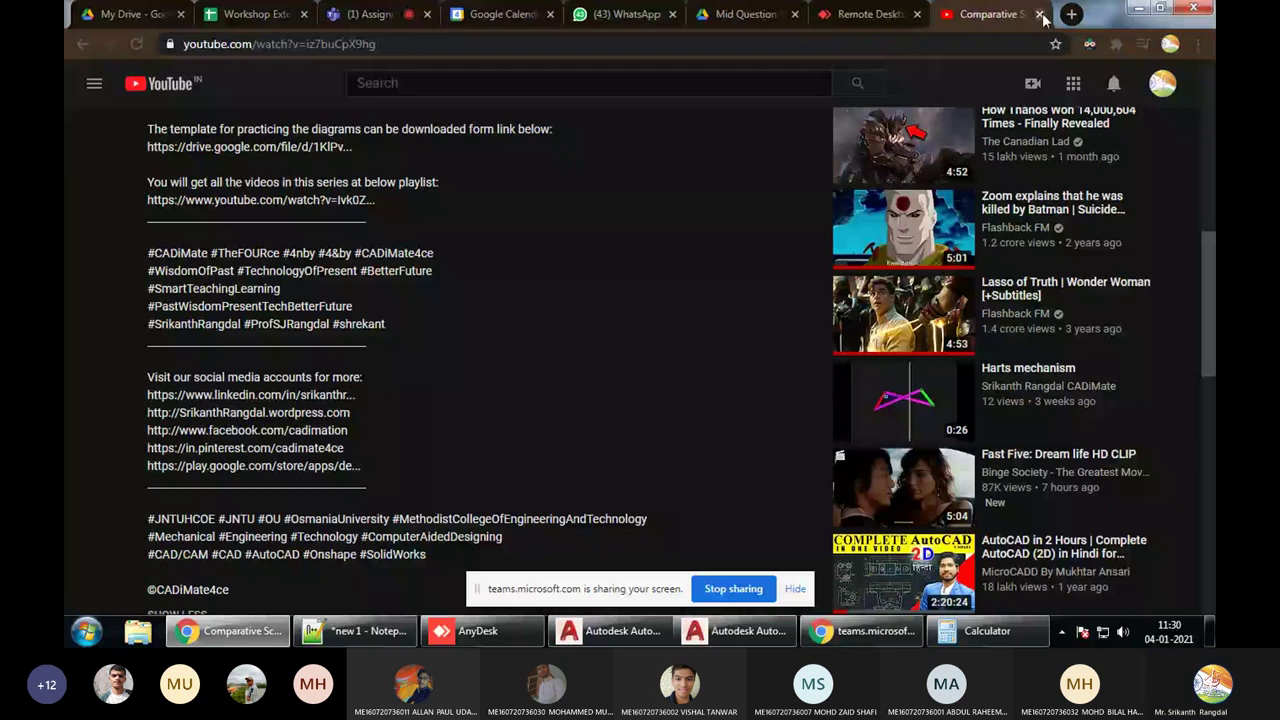
{"action": "scroll", "coordinate": [766, 229], "scroll_direction": "up", "scroll_amount": 10}
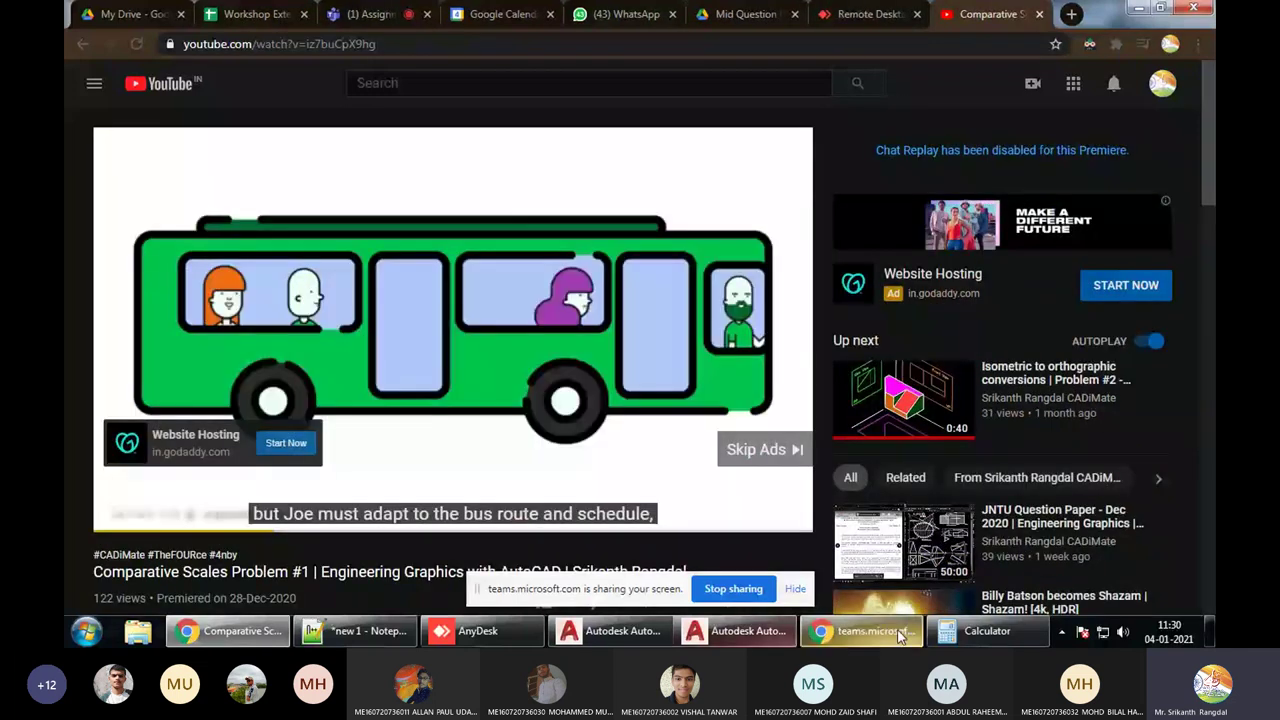
Switch to the AutoCAD drawing and examine the line-type legend and the finished involute of line AB with its tangents and normals
{"action": "left_click", "coordinate": [735, 631]}
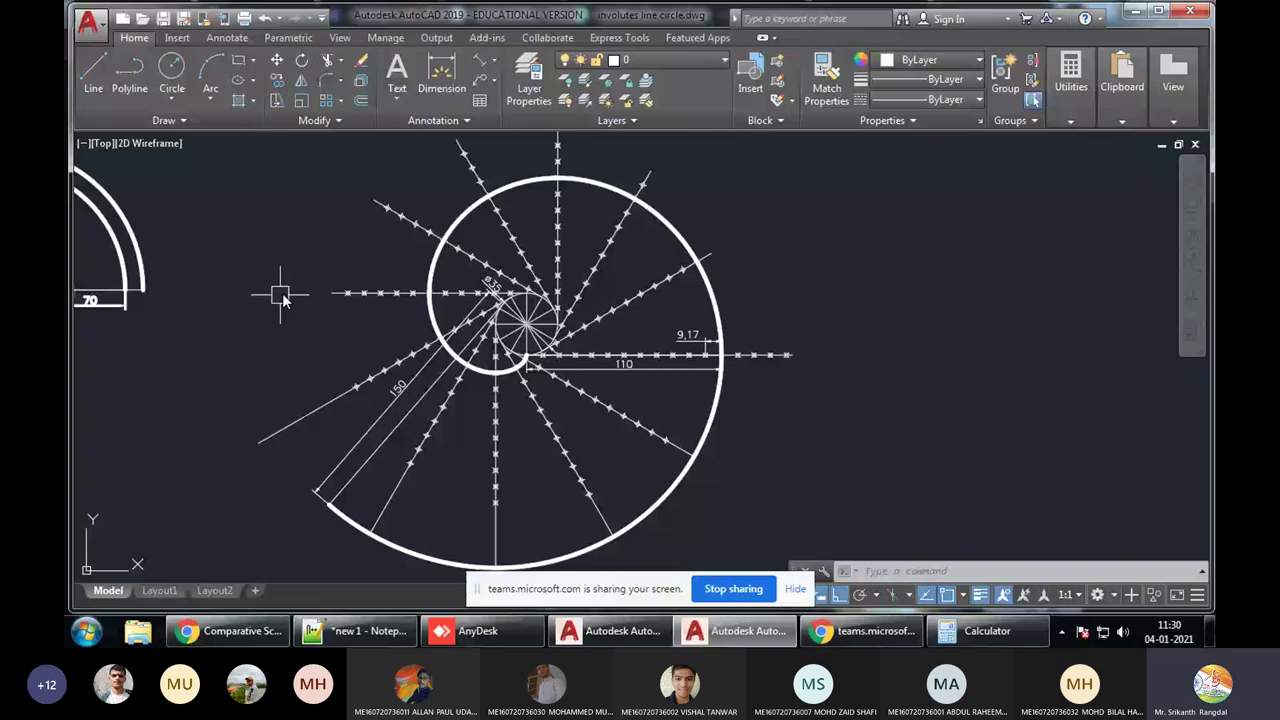
{"action": "scroll", "coordinate": [508, 202], "scroll_direction": "up", "scroll_amount": 5}
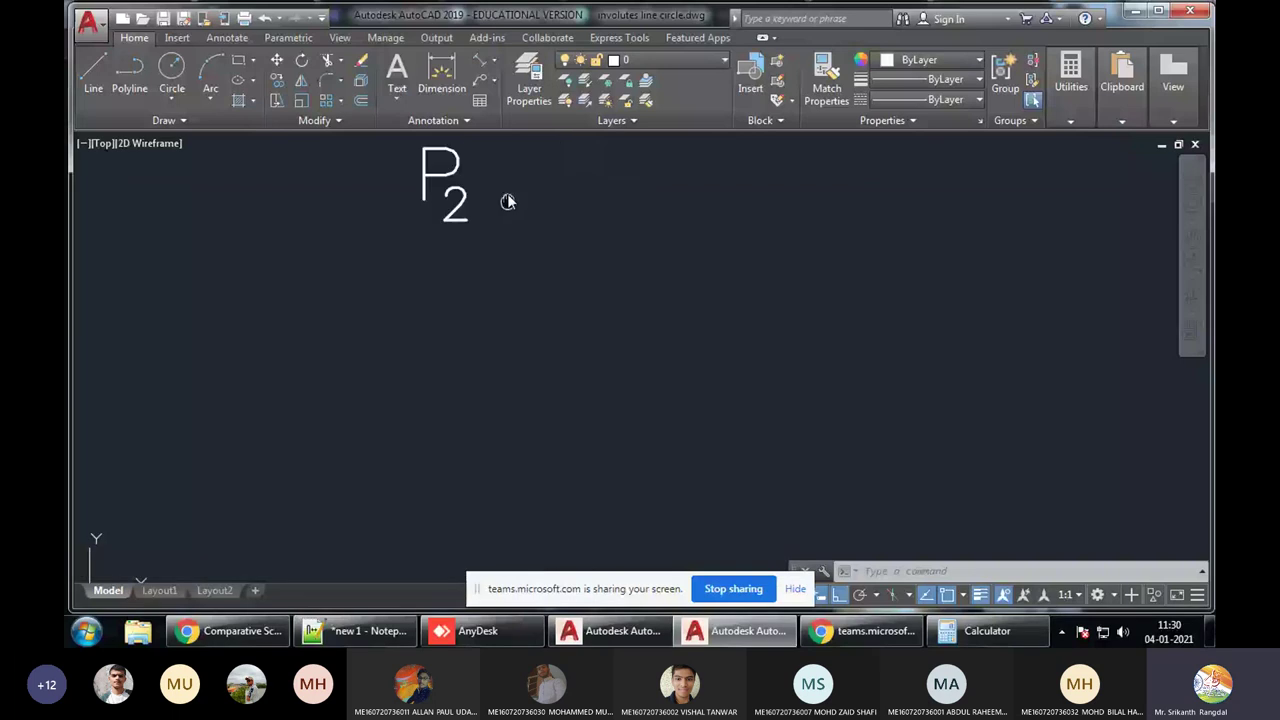
{"action": "left_click", "coordinate": [329, 388]}
{"action": "key", "text": "Escape"}
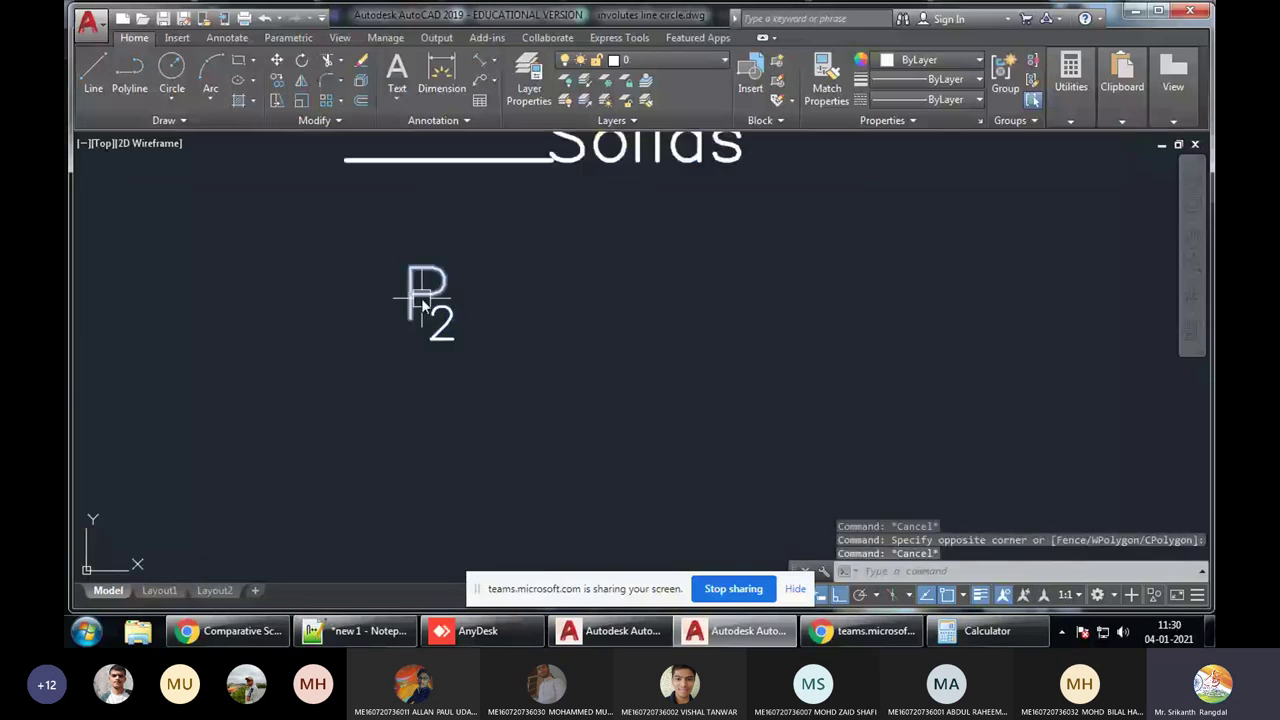
{"action": "scroll", "coordinate": [315, 357], "scroll_direction": "down", "scroll_amount": 5}
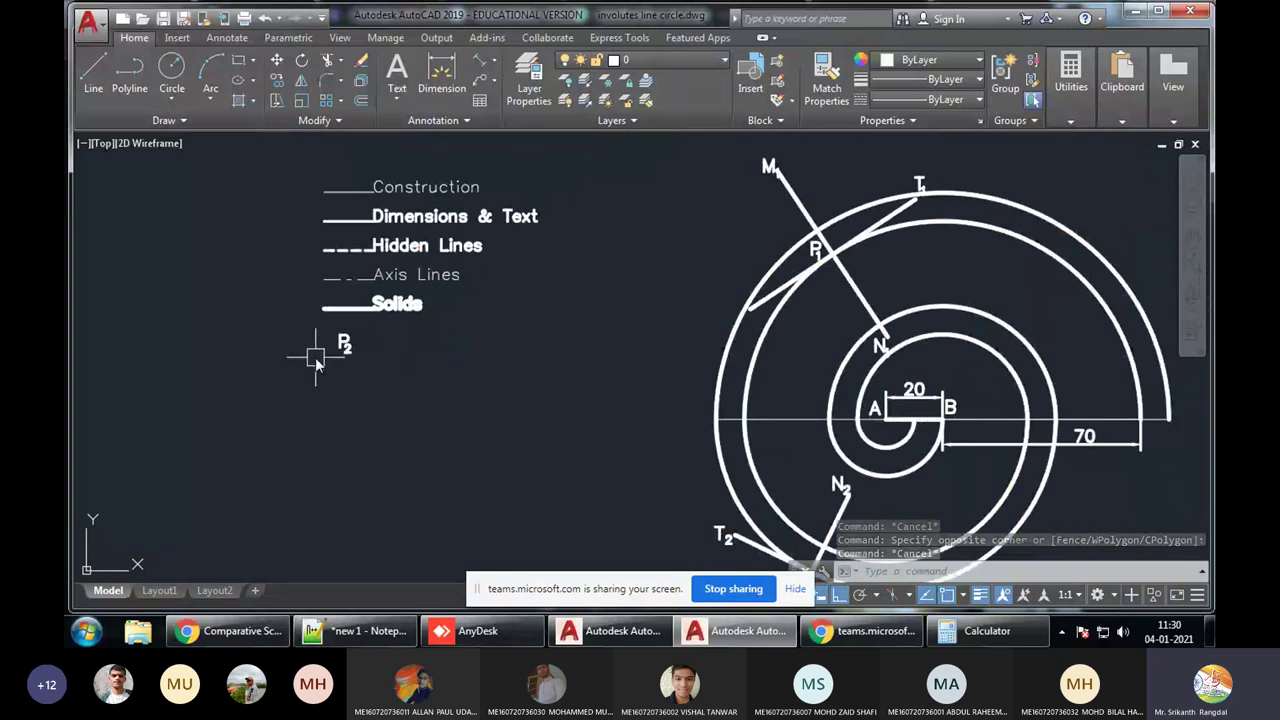
{"action": "scroll", "coordinate": [852, 230], "scroll_direction": "up", "scroll_amount": 4}
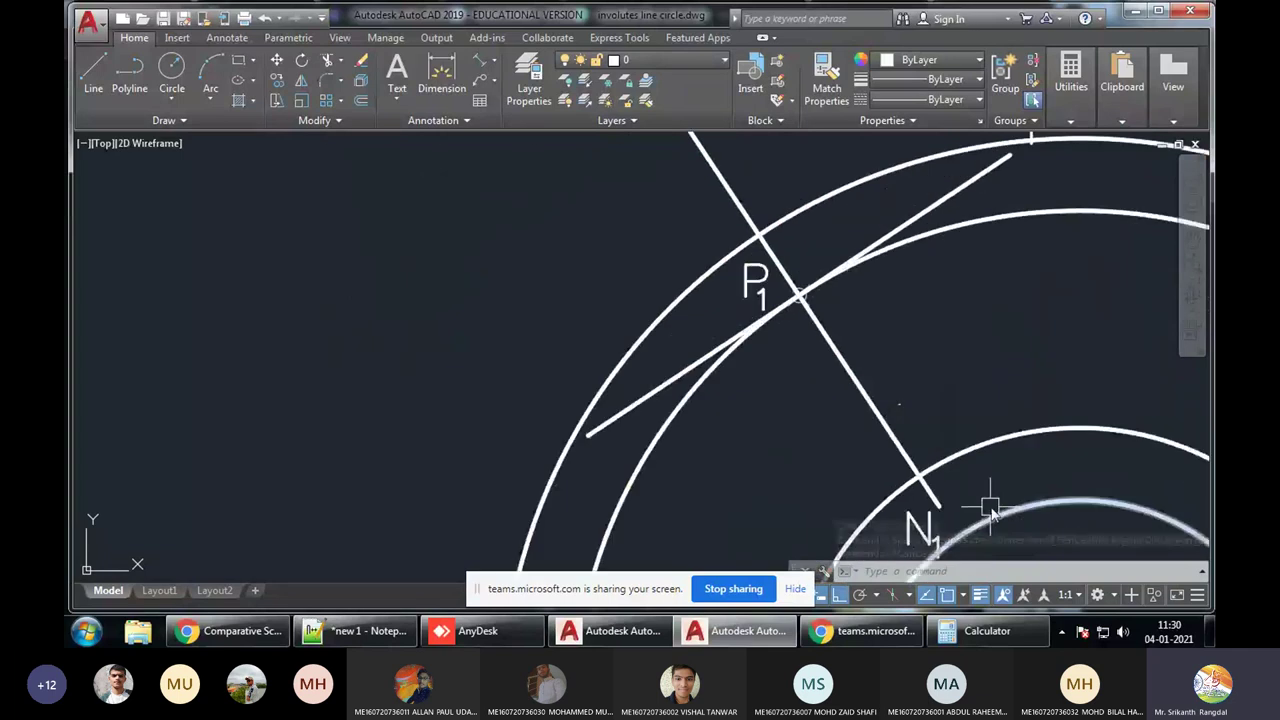
{"action": "scroll", "coordinate": [810, 380], "scroll_direction": "down", "scroll_amount": 5}
{"action": "scroll", "coordinate": [548, 253], "scroll_direction": "up", "scroll_amount": 3}
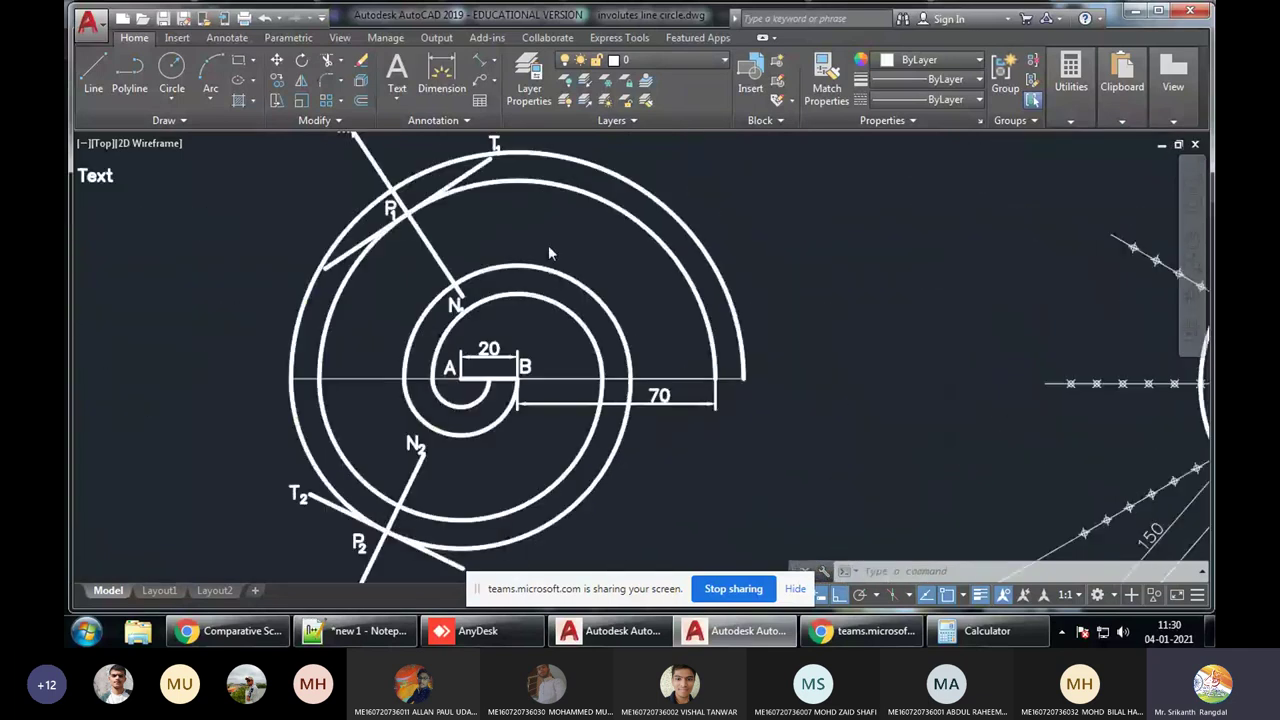
{"action": "key", "text": "Escape"}
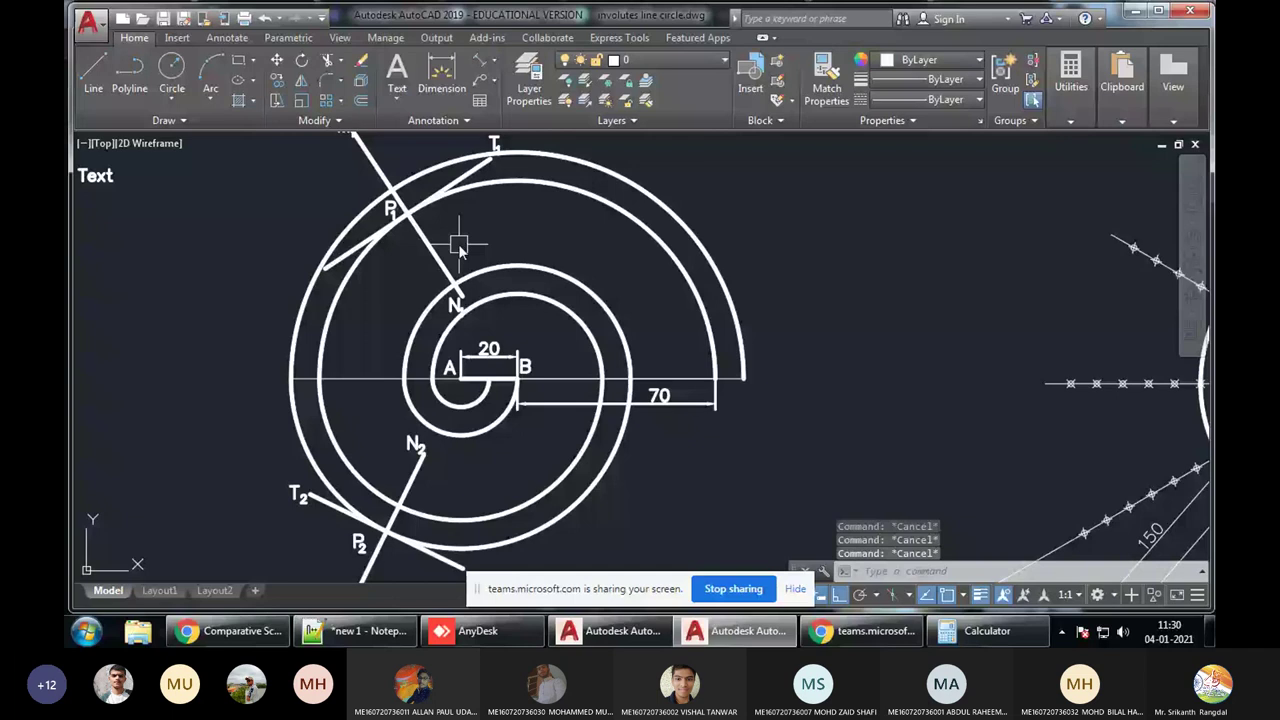
Examine the circle involute and its problem statement, selecting the lower curve and tangent lines briefly to inspect them
{"action": "middle_click_drag", "start_coordinate": [875, 318], "coordinate": [755, 298]}
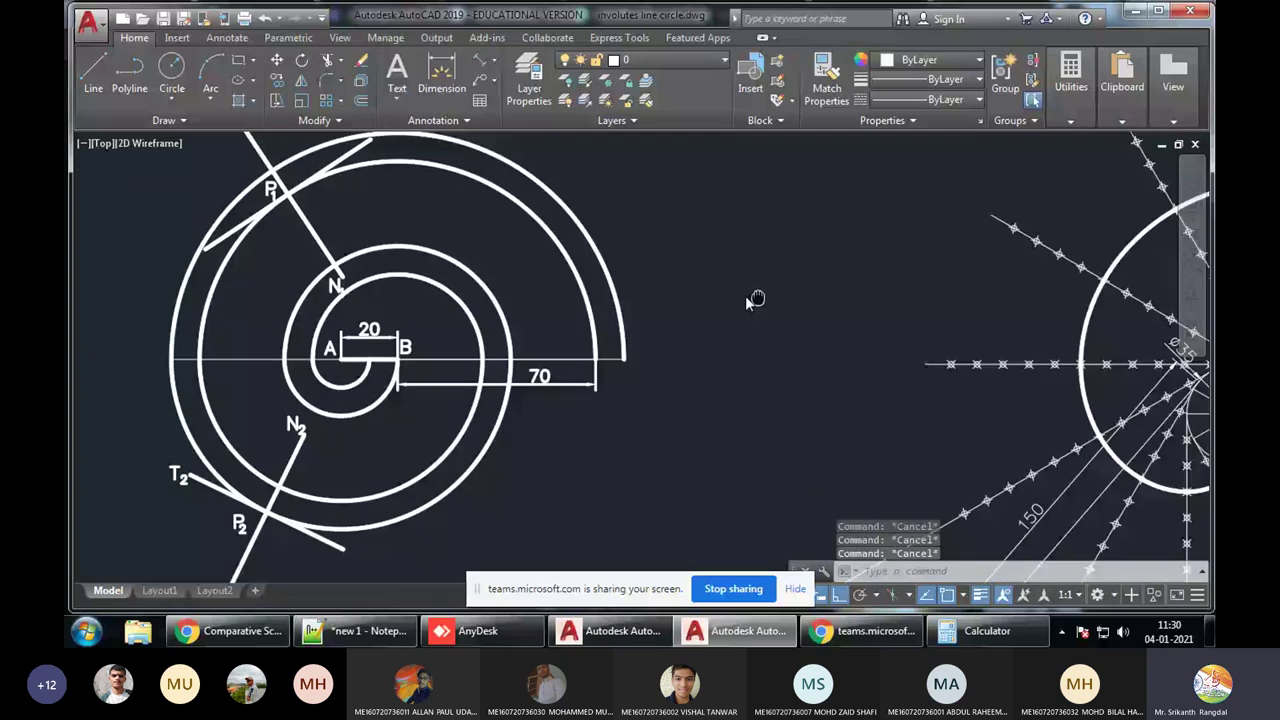
{"action": "scroll", "coordinate": [980, 285], "scroll_direction": "down", "scroll_amount": 3}
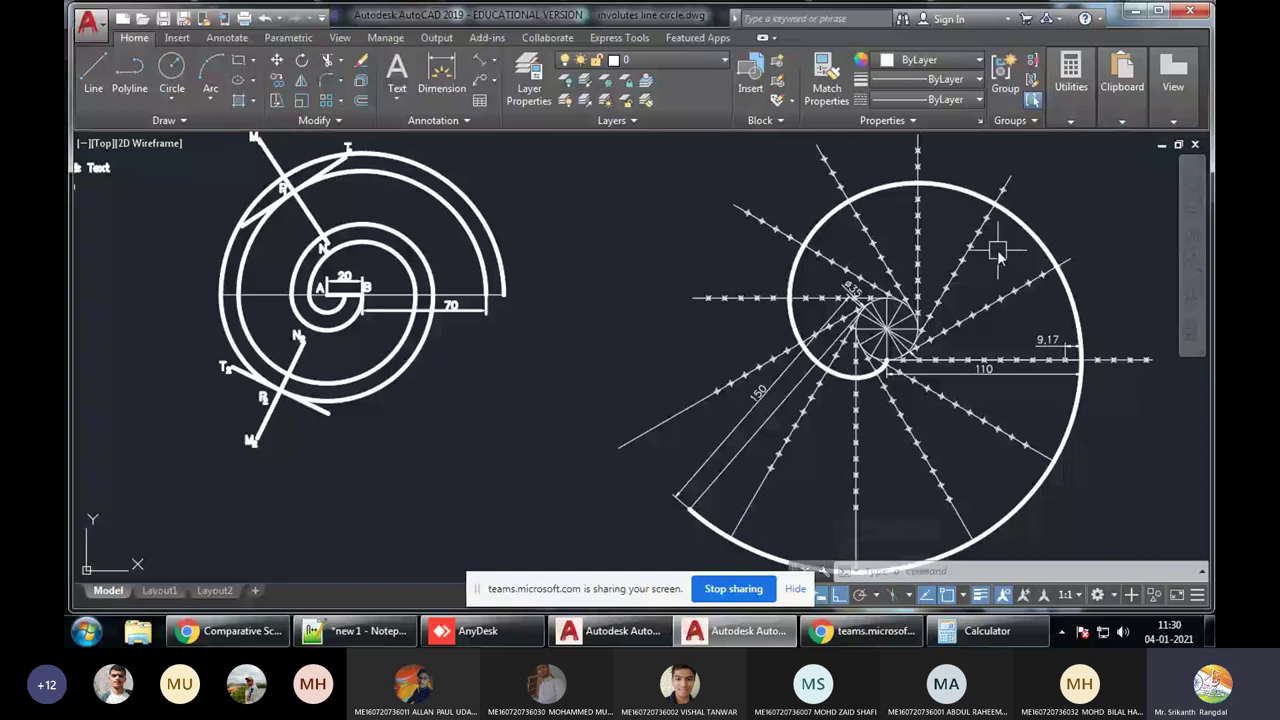
{"action": "middle_click_drag", "start_coordinate": [998, 255], "coordinate": [915, 365]}
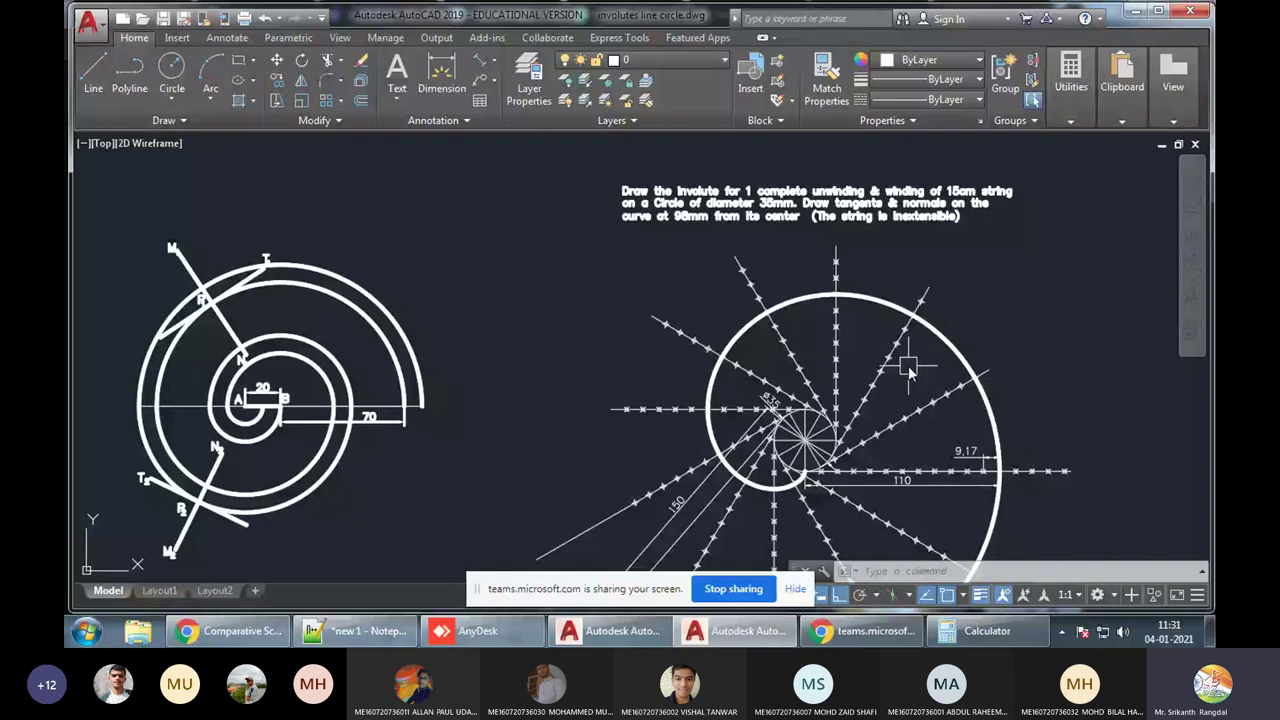
{"action": "middle_click_drag", "start_coordinate": [1000, 512], "coordinate": [990, 304]}
{"action": "left_click", "coordinate": [1018, 320]}
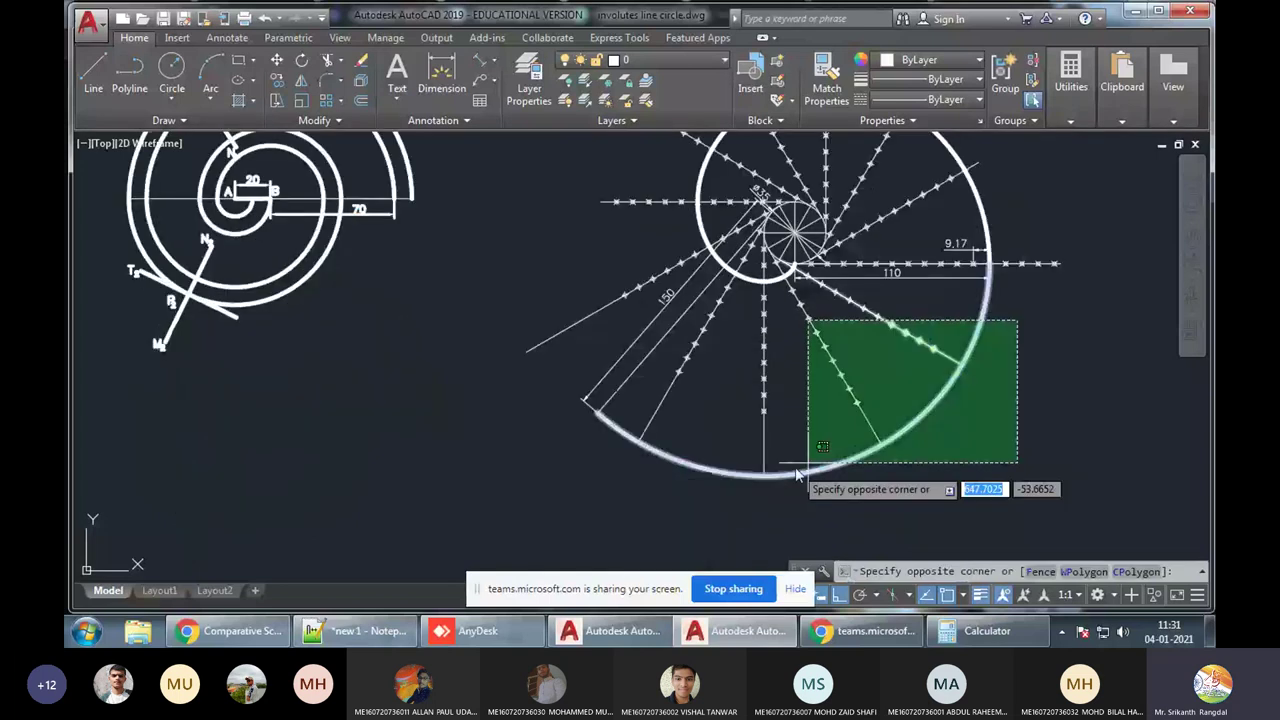
{"action": "left_click", "coordinate": [584, 500]}
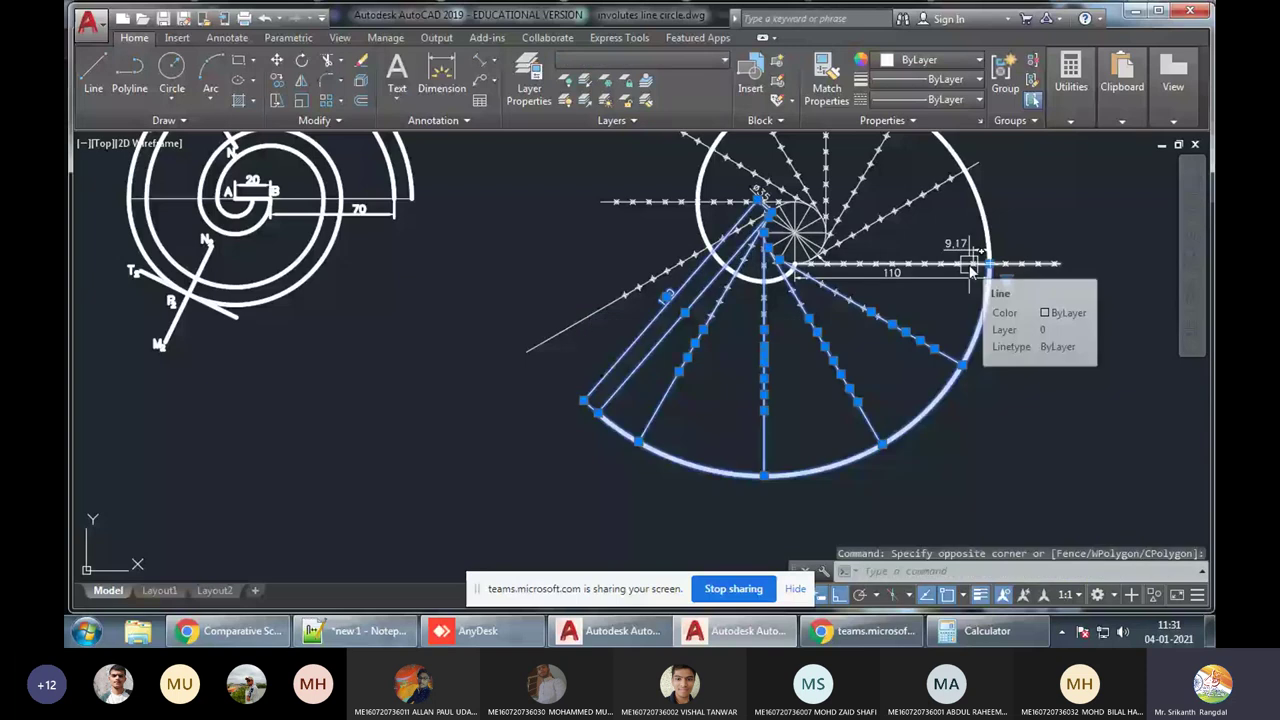
{"action": "key", "text": "Escape"}
{"action": "key", "text": "Escape"}
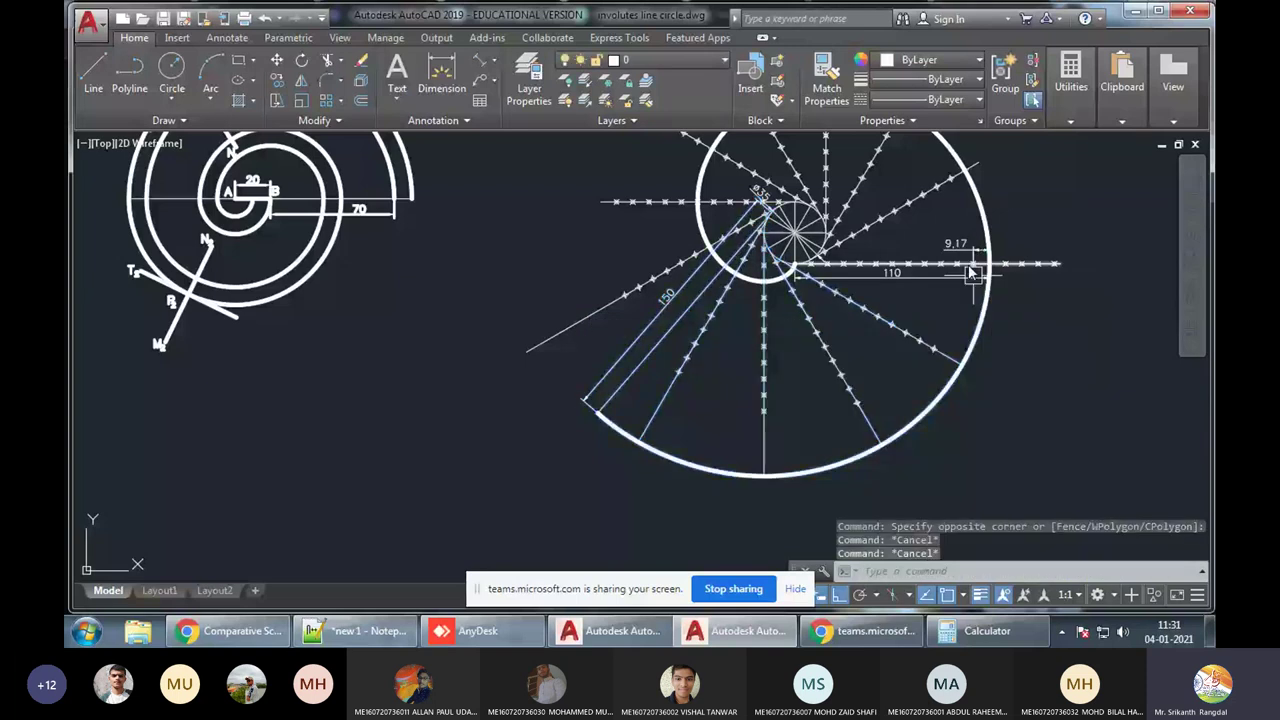
{"action": "key", "text": "Escape"}
{"action": "middle_click_drag", "start_coordinate": [996, 347], "coordinate": [792, 374]}
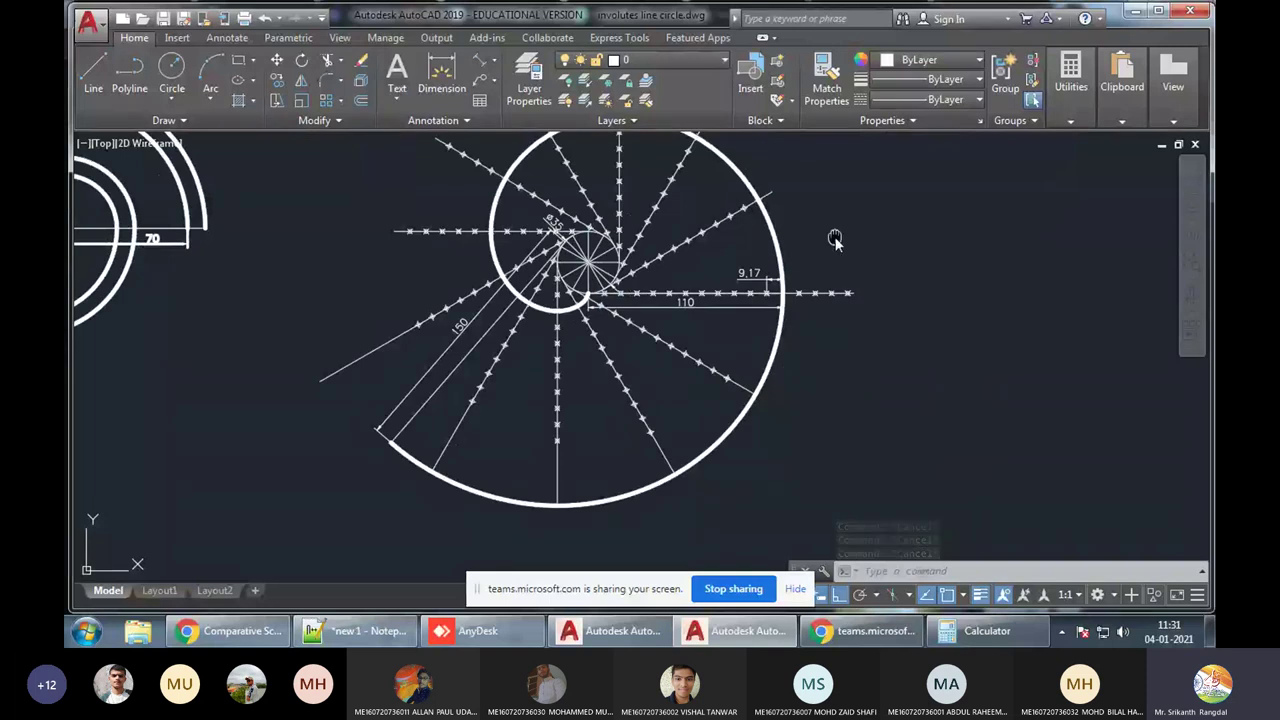
{"action": "middle_click_drag", "start_coordinate": [834, 240], "coordinate": [836, 268]}
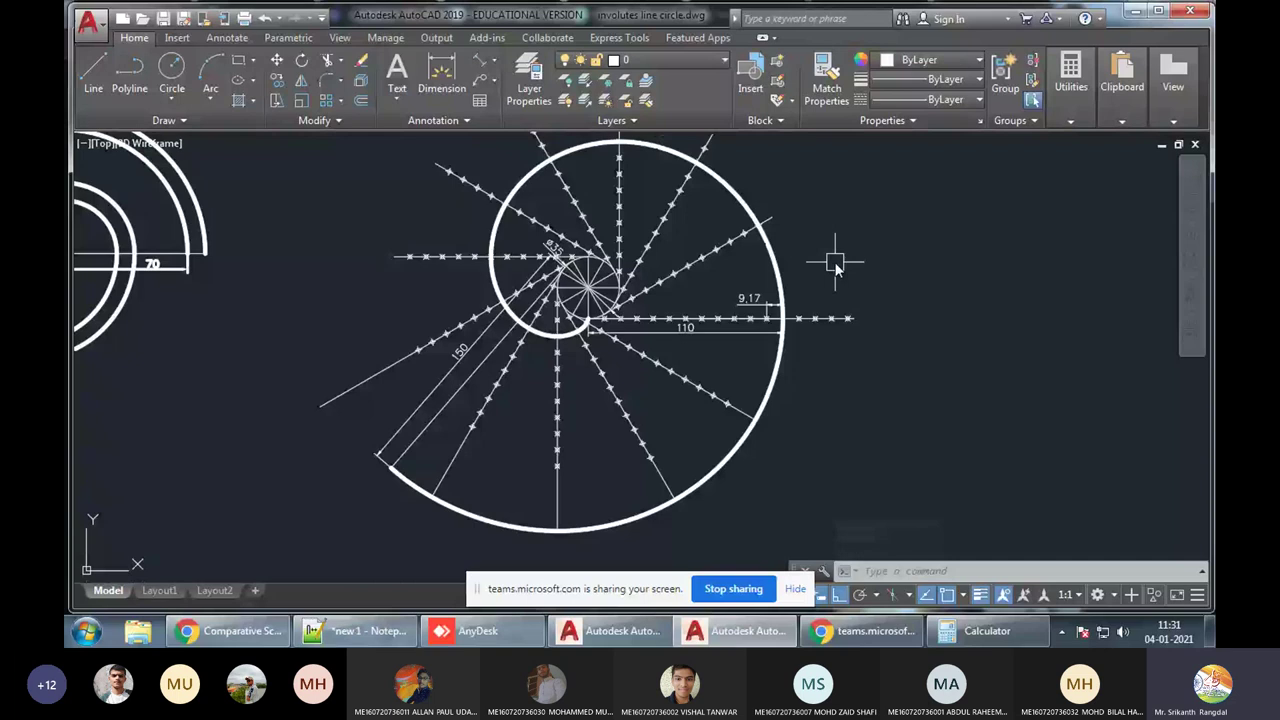
{"action": "middle_click_drag", "start_coordinate": [773, 265], "coordinate": [820, 330]}
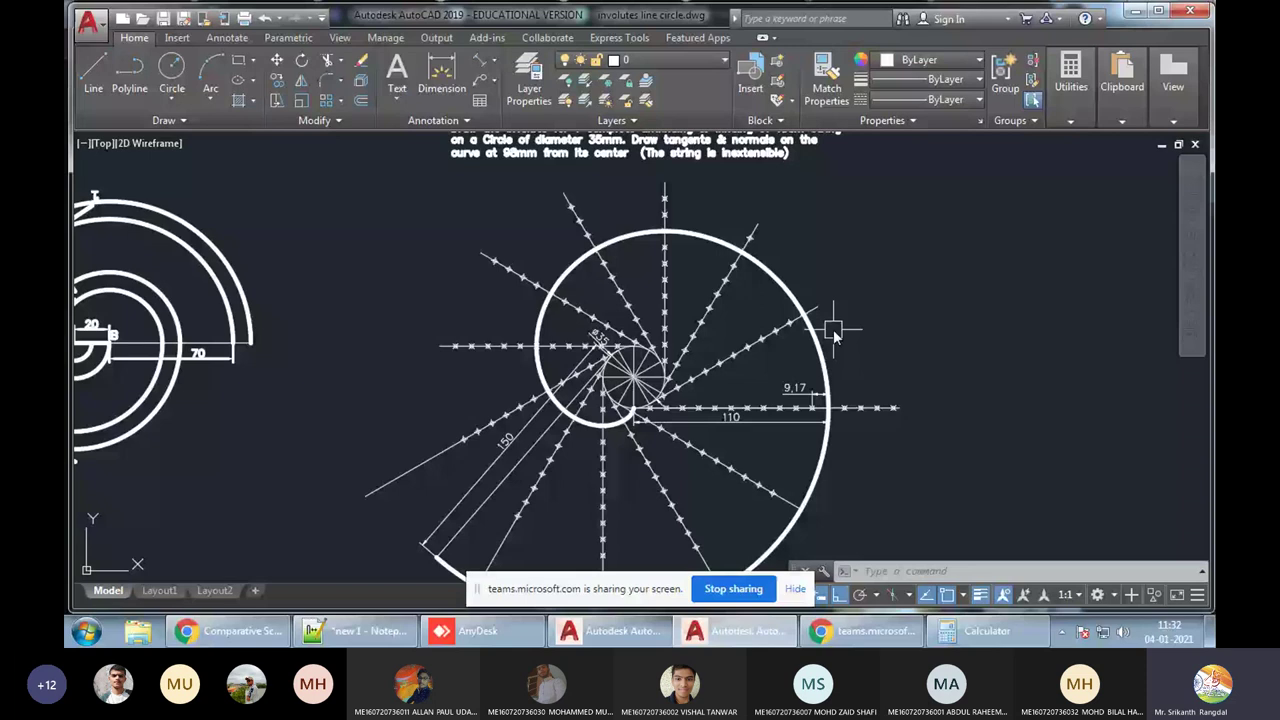
{"action": "middle_click_drag", "start_coordinate": [833, 335], "coordinate": [783, 279]}
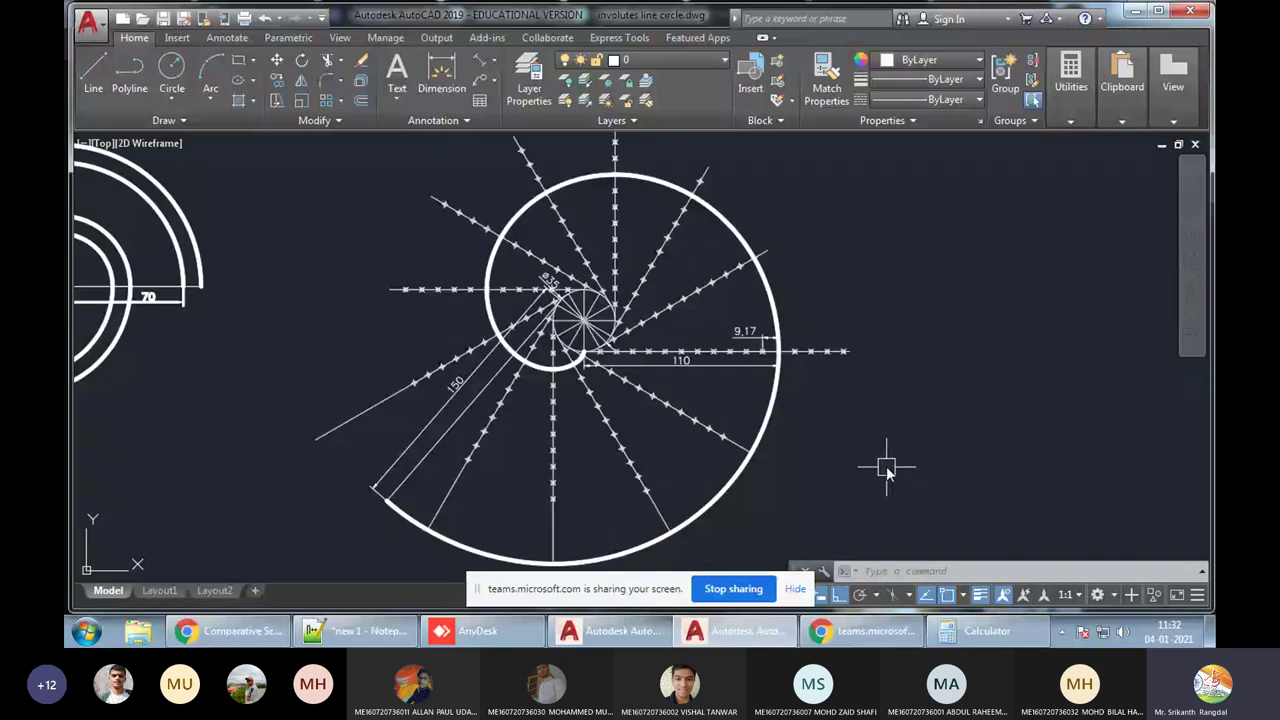
Switch to Chrome, skip the ad on the Comparative Scales video, pause playback and close the video's tab
{"action": "left_click", "coordinate": [240, 640]}
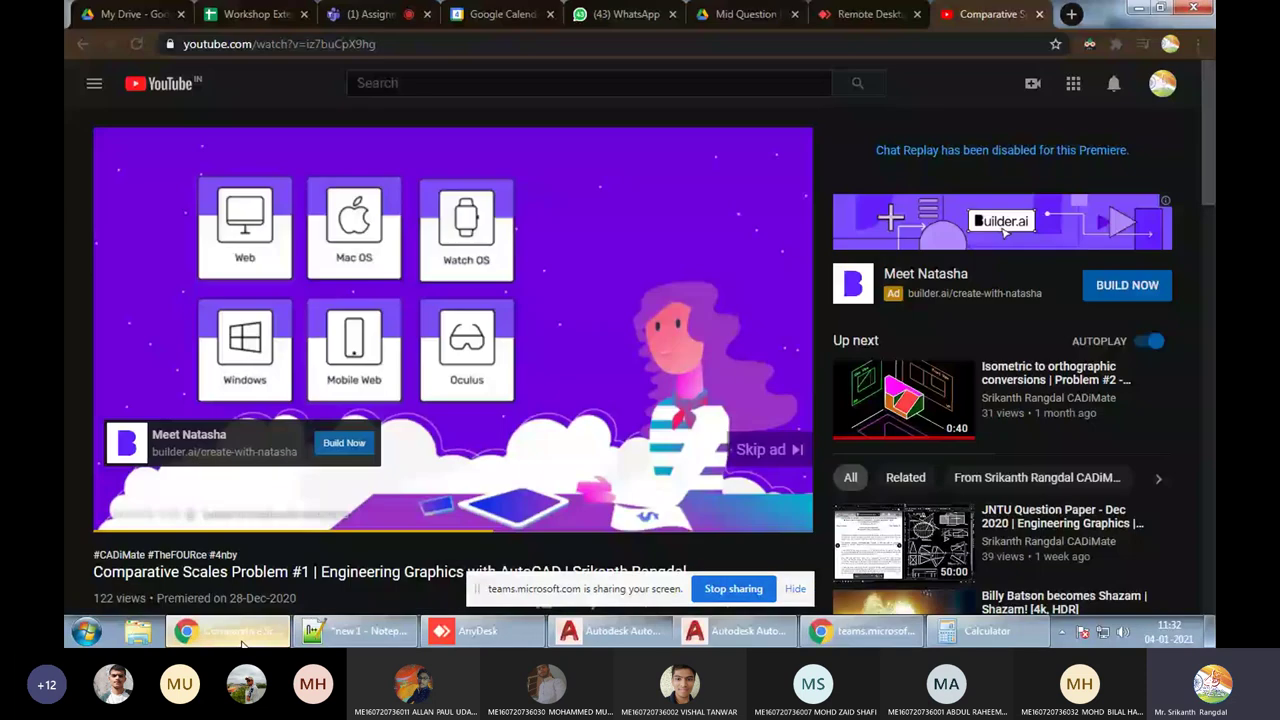
{"action": "mouse_move", "coordinate": [504, 328]}
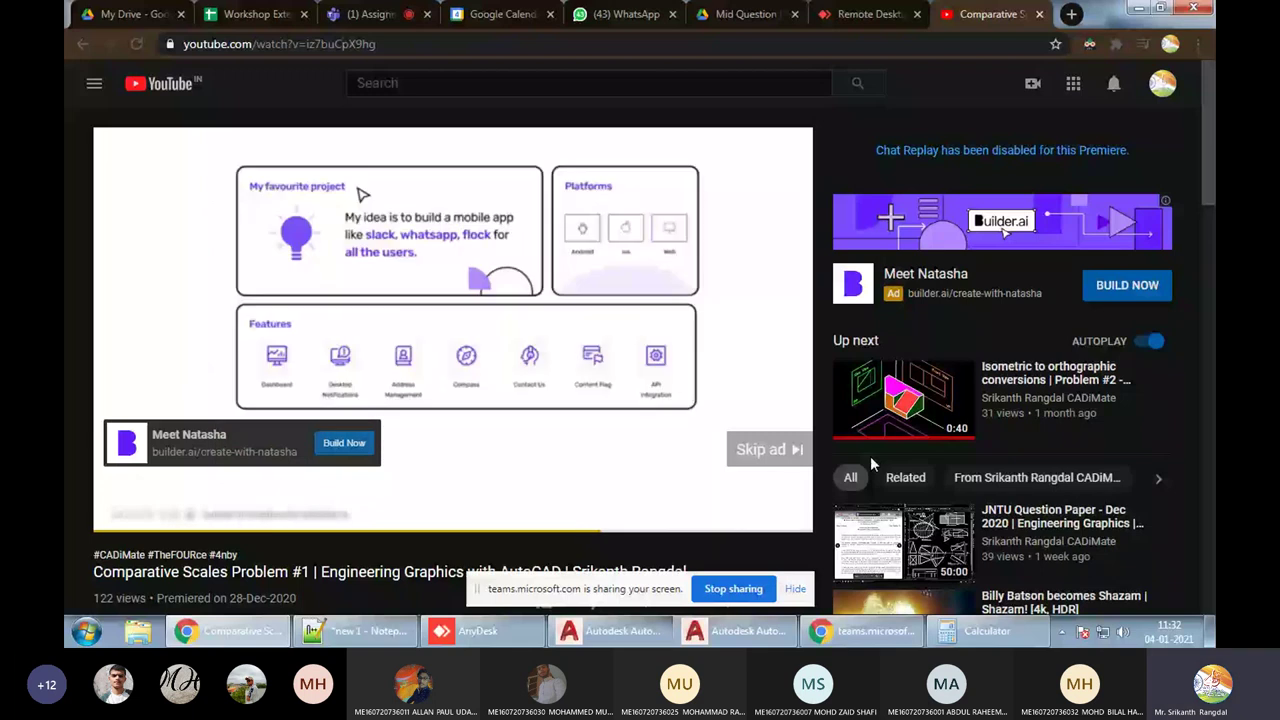
{"action": "left_click", "coordinate": [771, 448]}
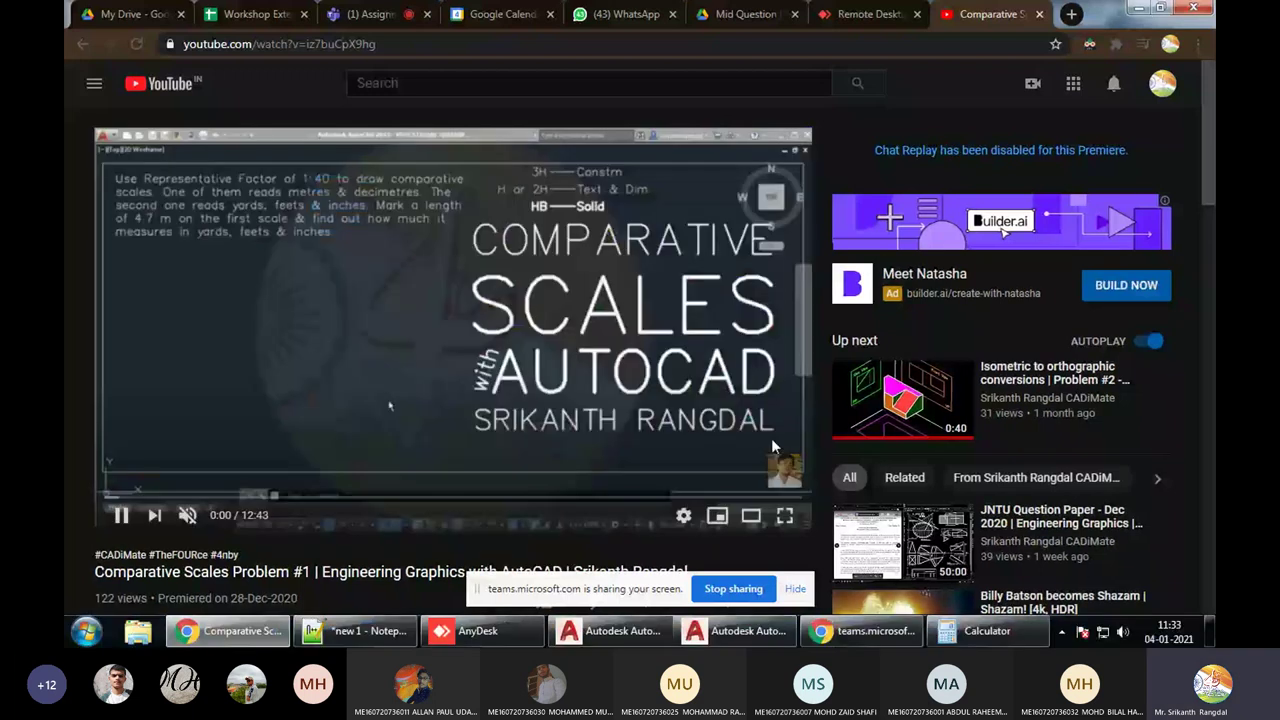
{"action": "left_click", "coordinate": [772, 446]}
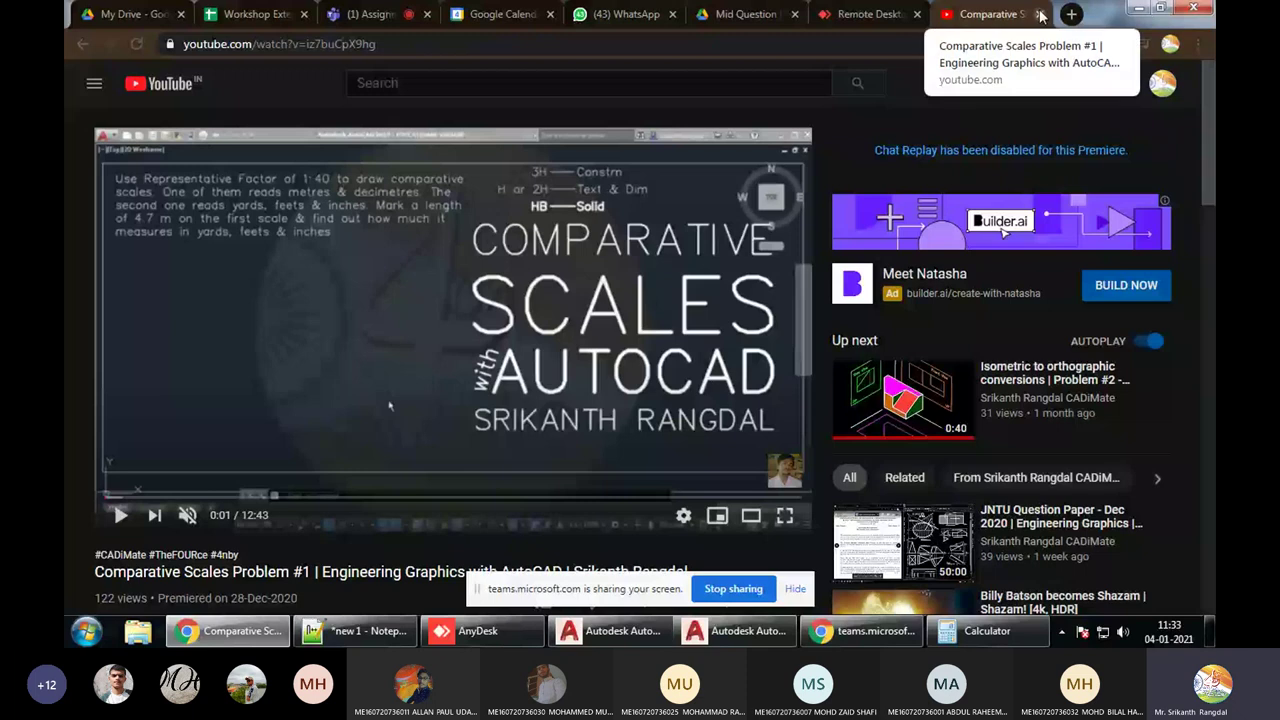
{"action": "left_click", "coordinate": [1040, 14]}
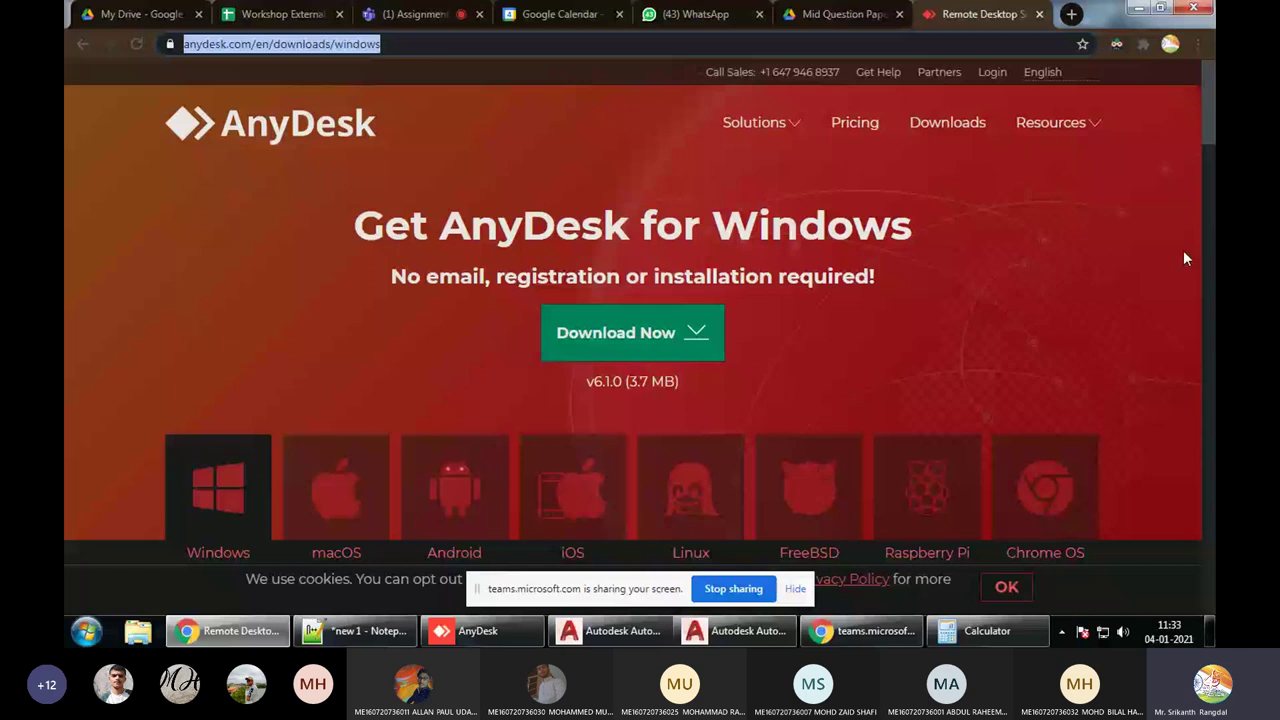
{"action": "mouse_move", "coordinate": [860, 631]}
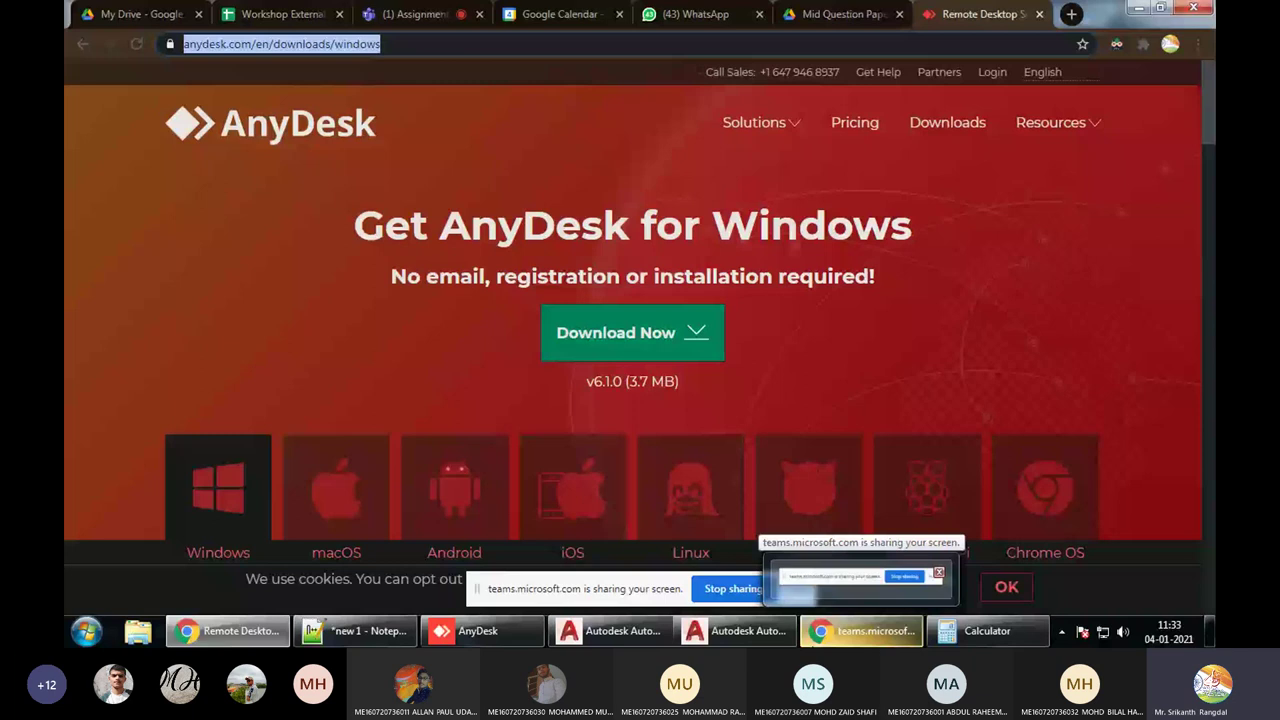
{"action": "left_click", "coordinate": [856, 638]}
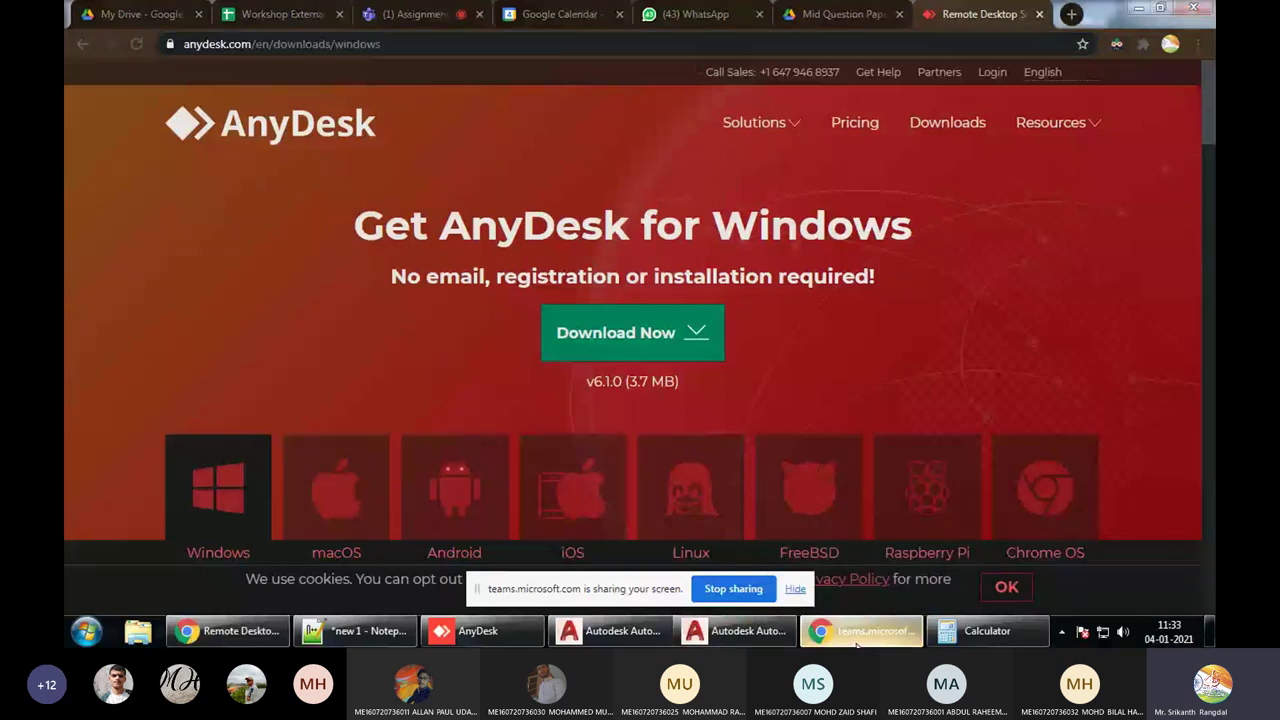
{"action": "left_click", "coordinate": [228, 631]}
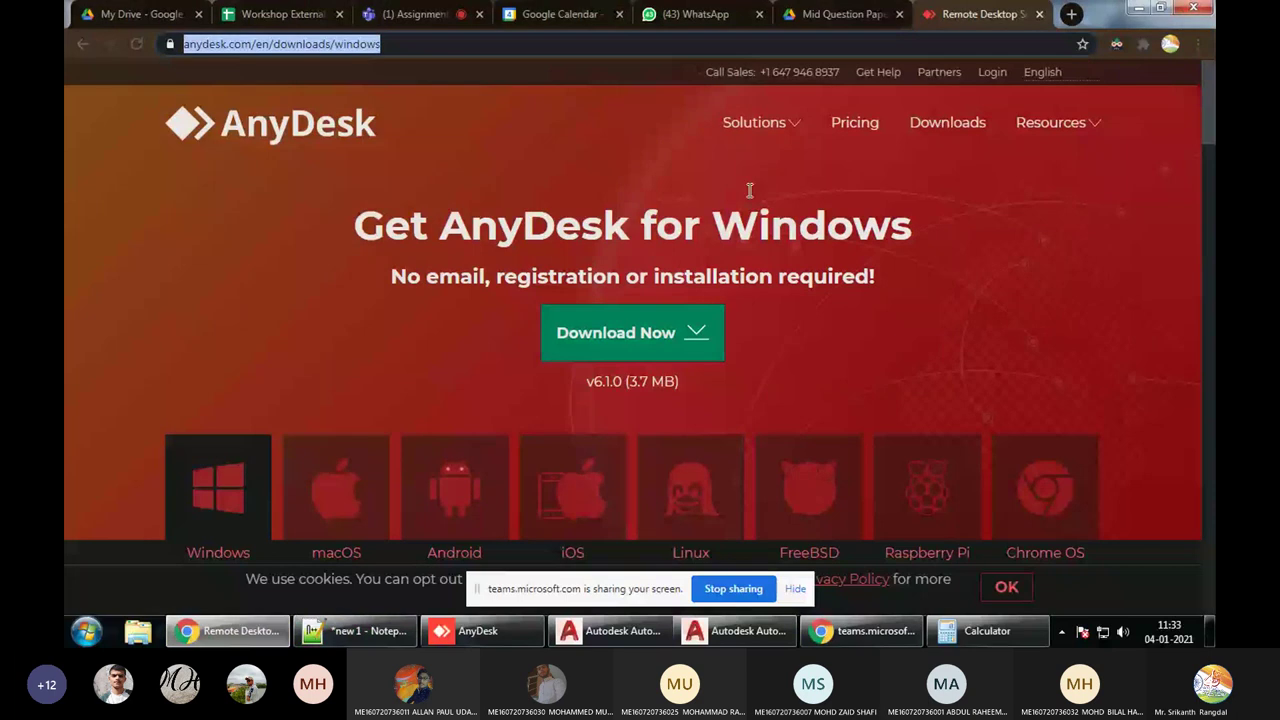